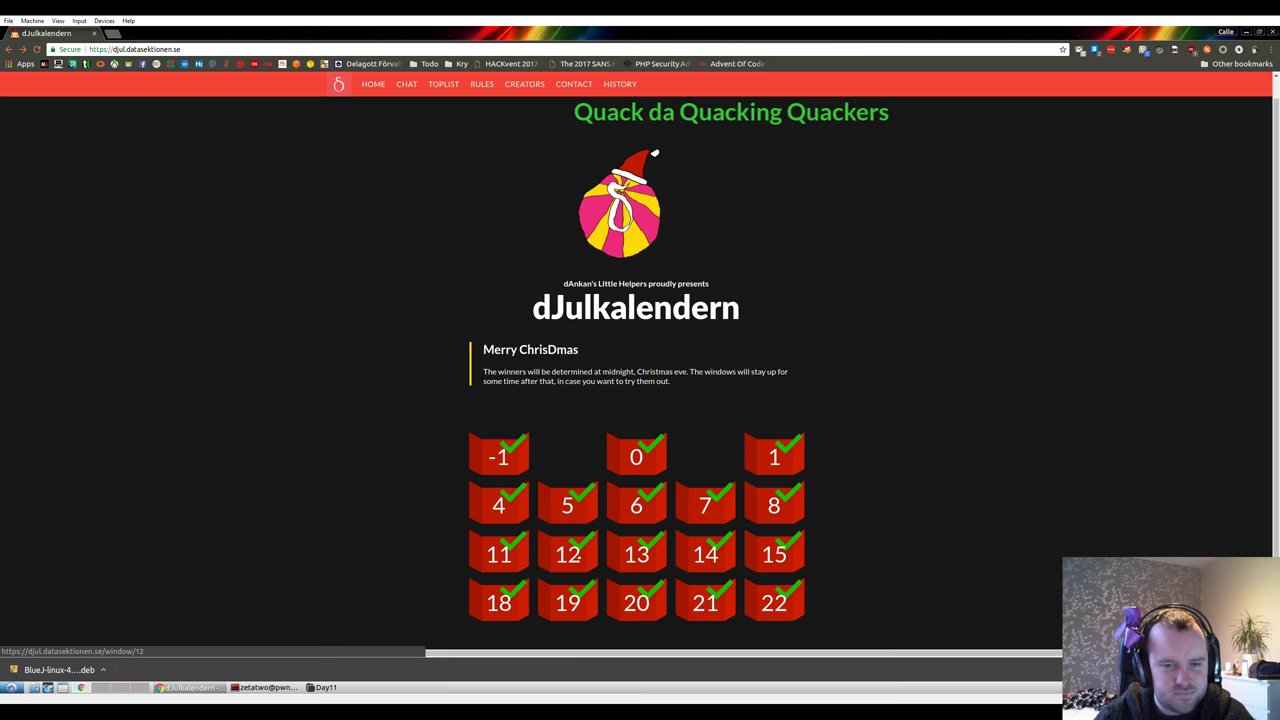
- Open calendar window 12, switch to the terminal, and list the contents of the Day12 folder
click(570, 552)
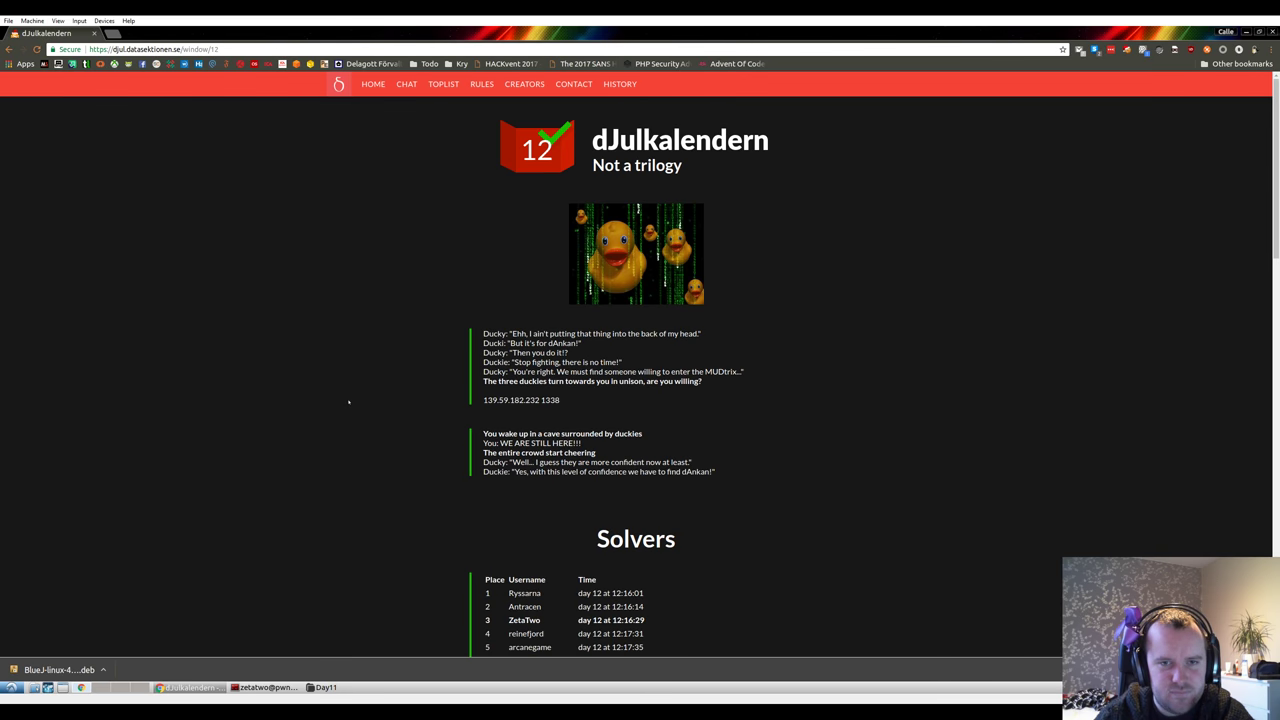
click(265, 687)
text(cd ..)
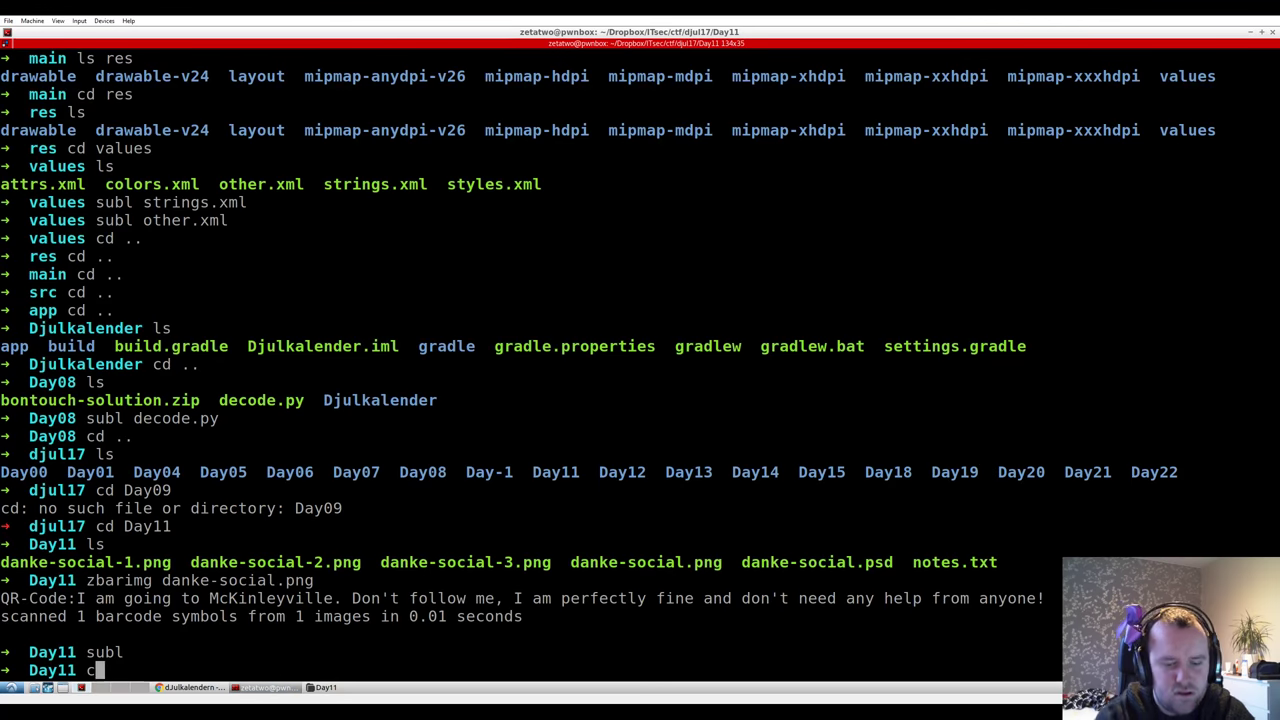
key(Return)
text(cd Day)
text(12)
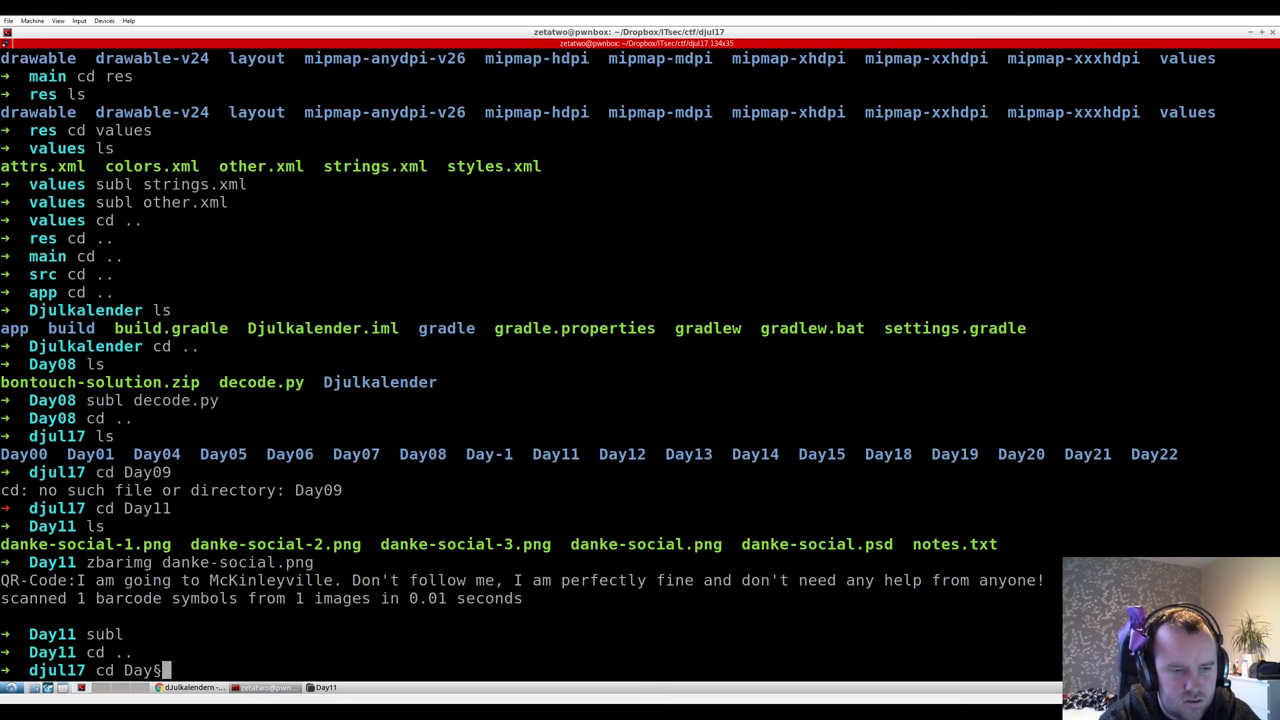
key(Return)
text(ls)
key(Return)
- Copy the server address and port 139.59.182.232 1338 from the window 12 puzzle page in the browser
key(alt+Tab)
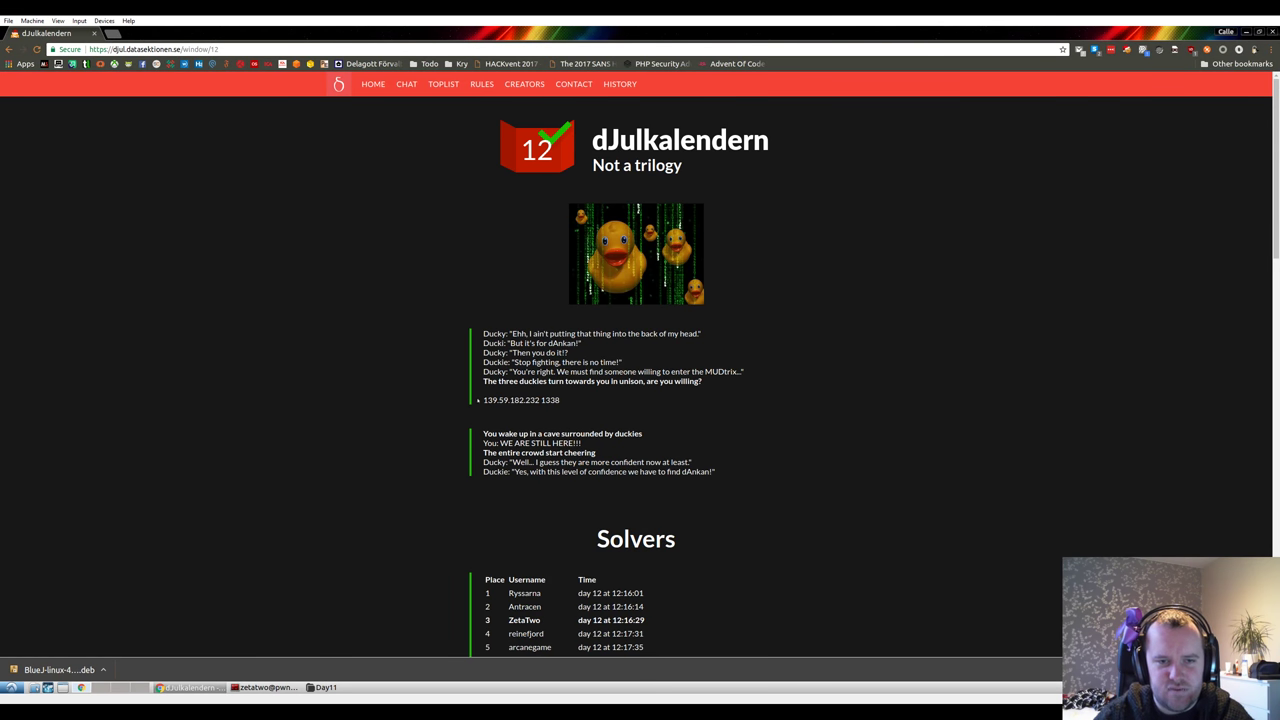
drag(479, 400, 557, 400)
key(ctrl+c)
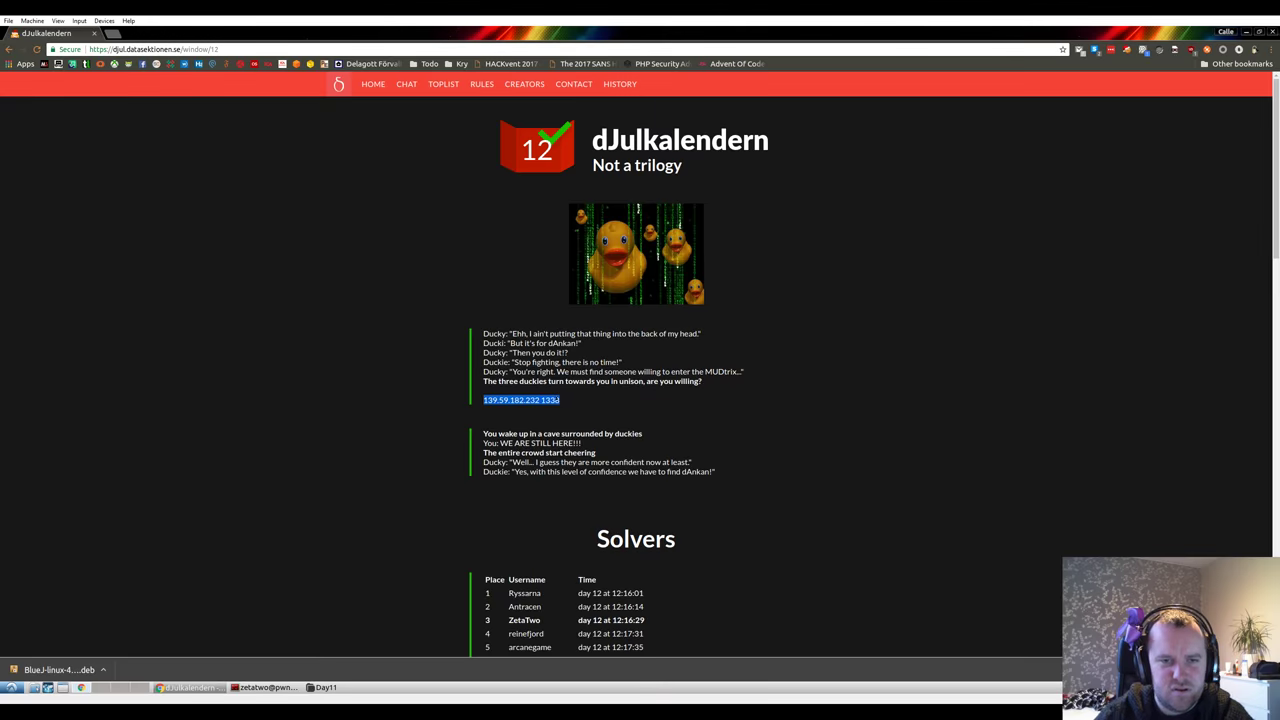
key(alt+Tab)
key(alt+Tab)
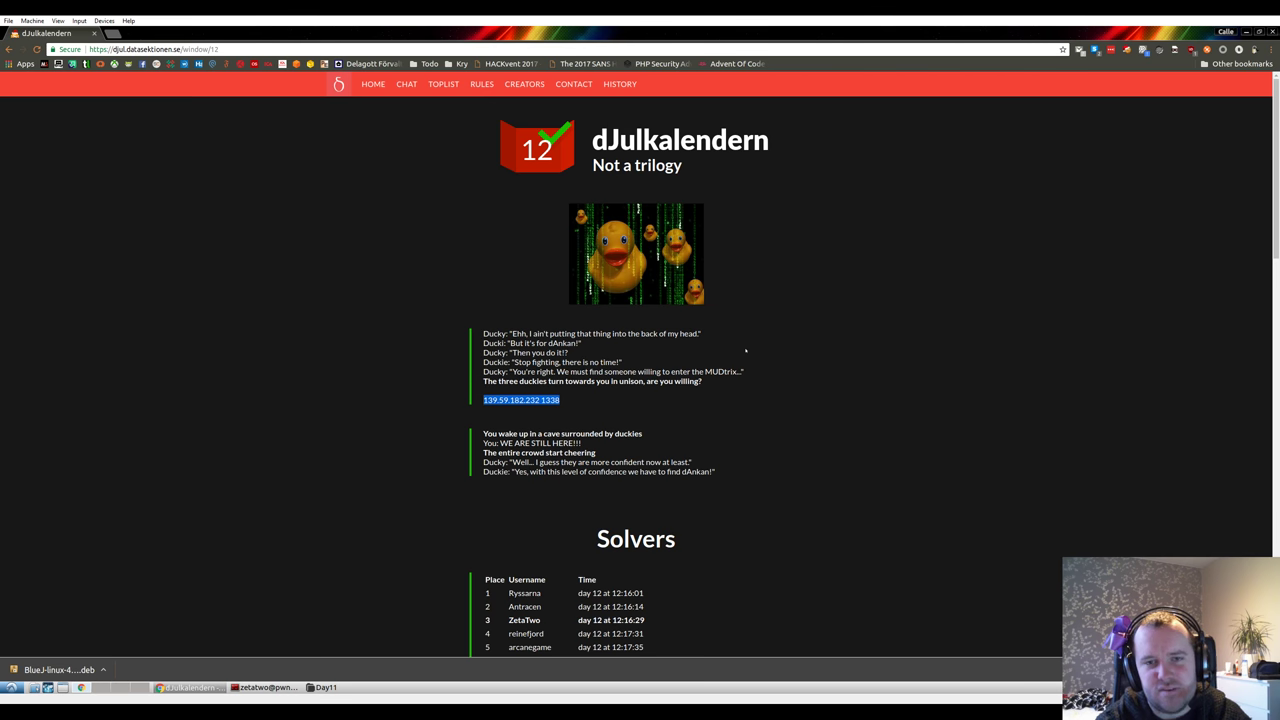
key(alt+Tab)
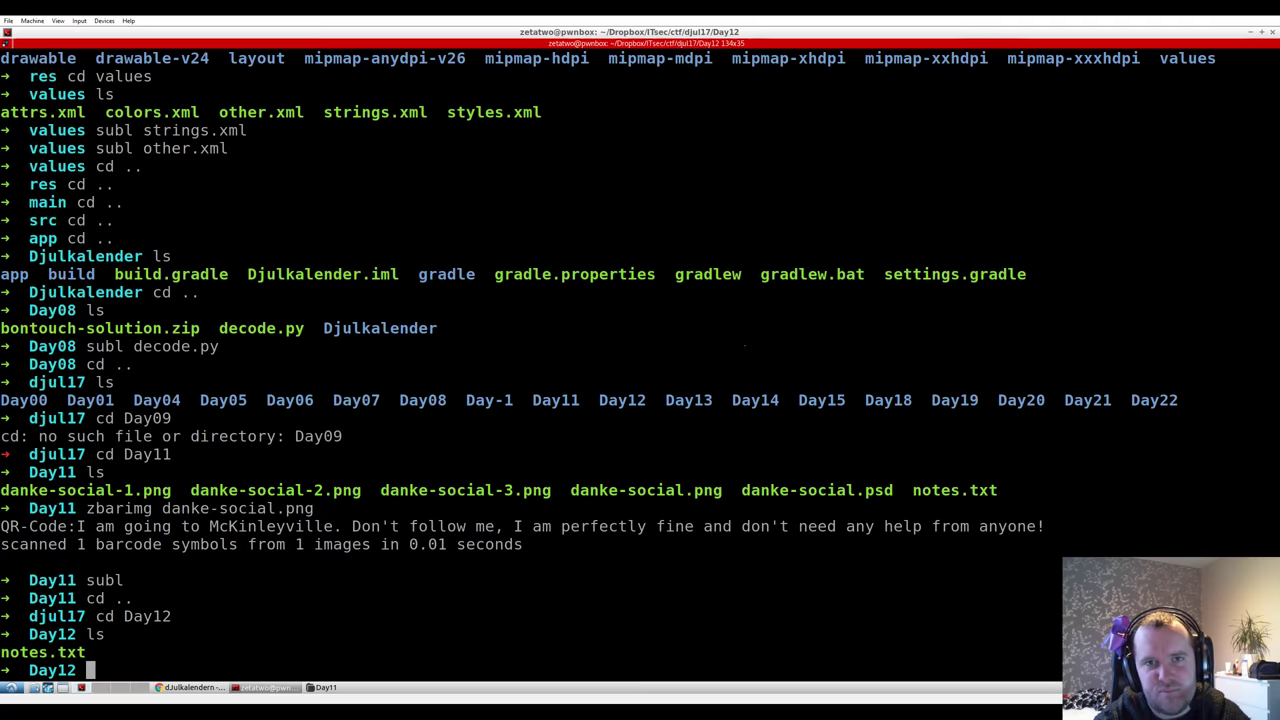
- Connect to 139.59.182.232 on port 1338 with nc from the terminal and enter the player name
text(nc)
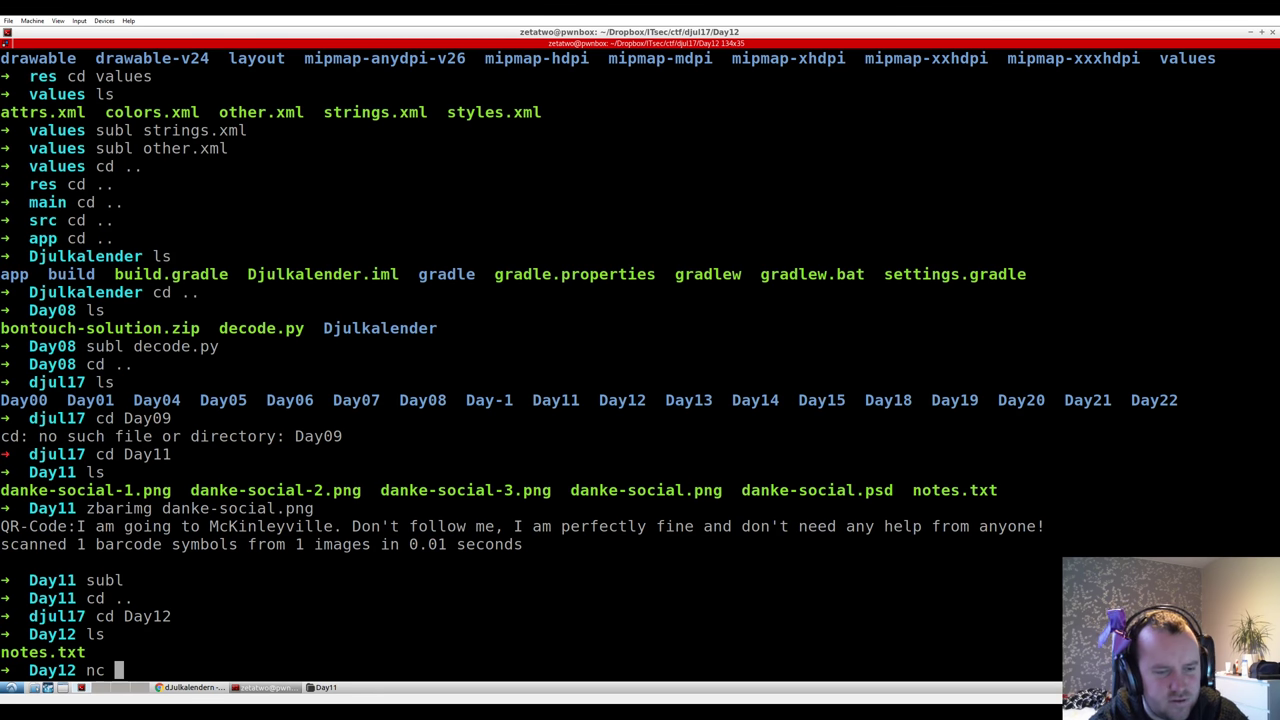
key(ctrl+shift+v)
key(Left)
key(Right)
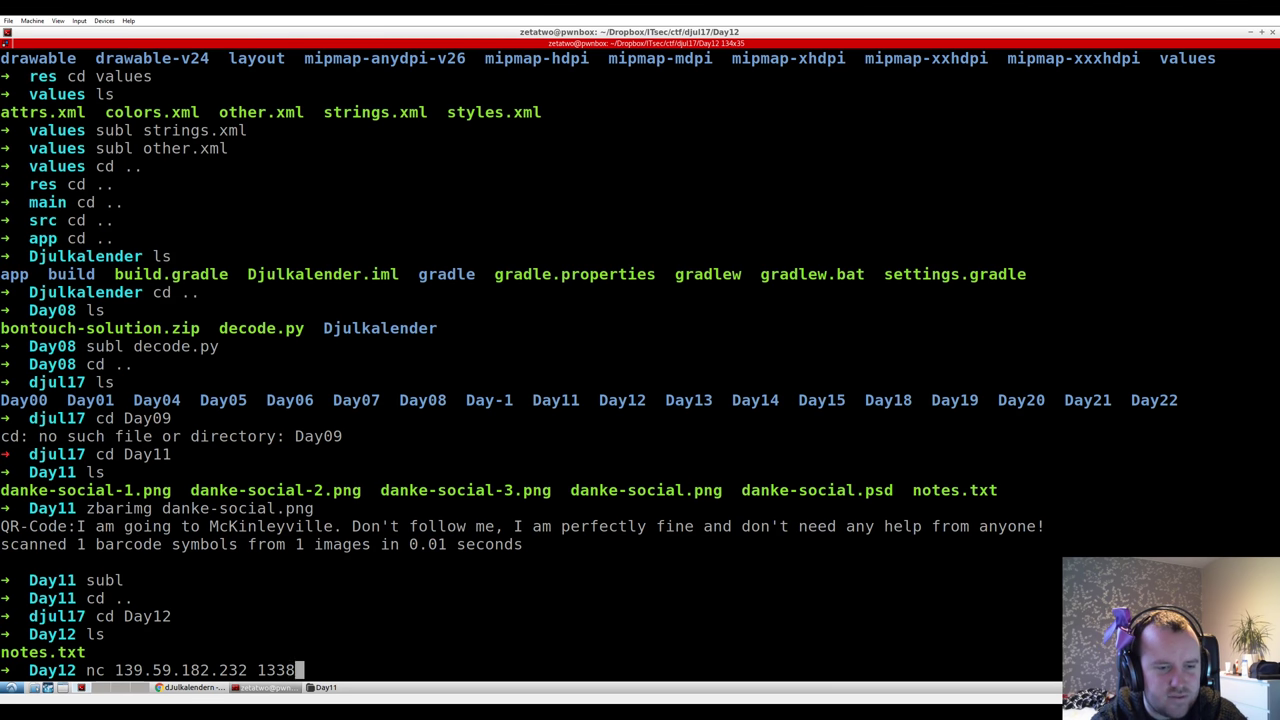
key(Return)
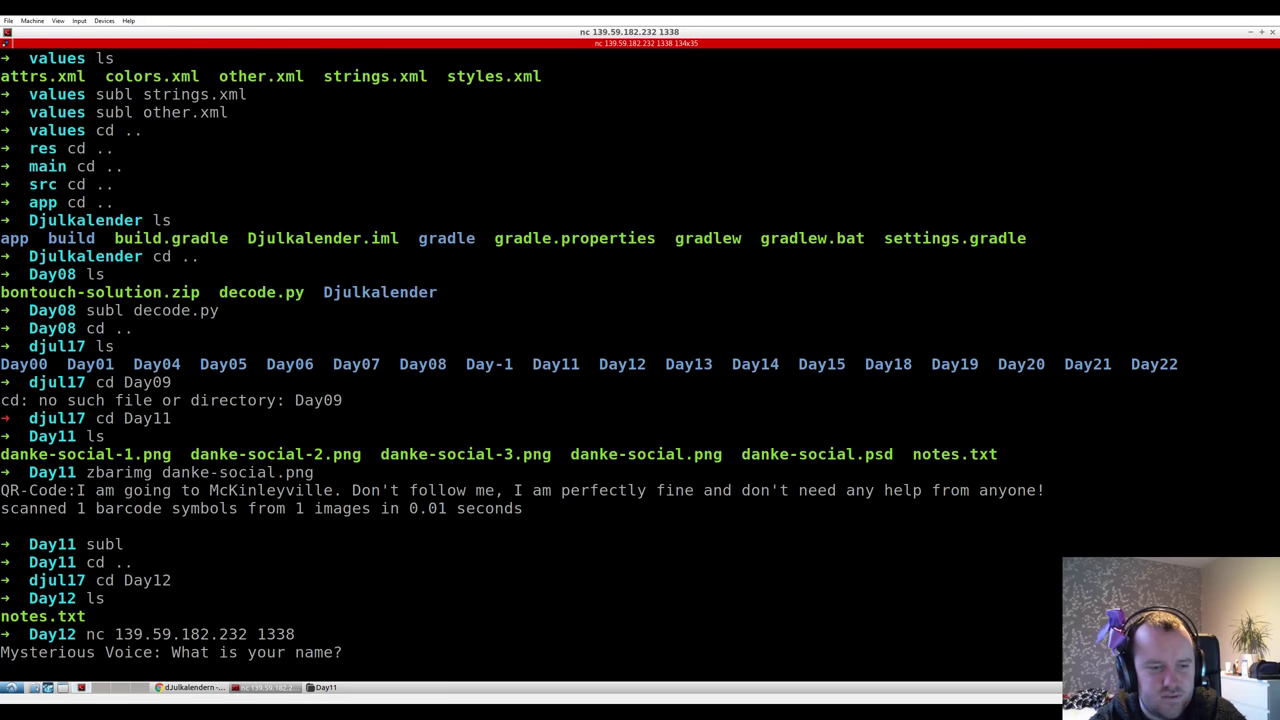
text(ZetaTwo)
key(Return)
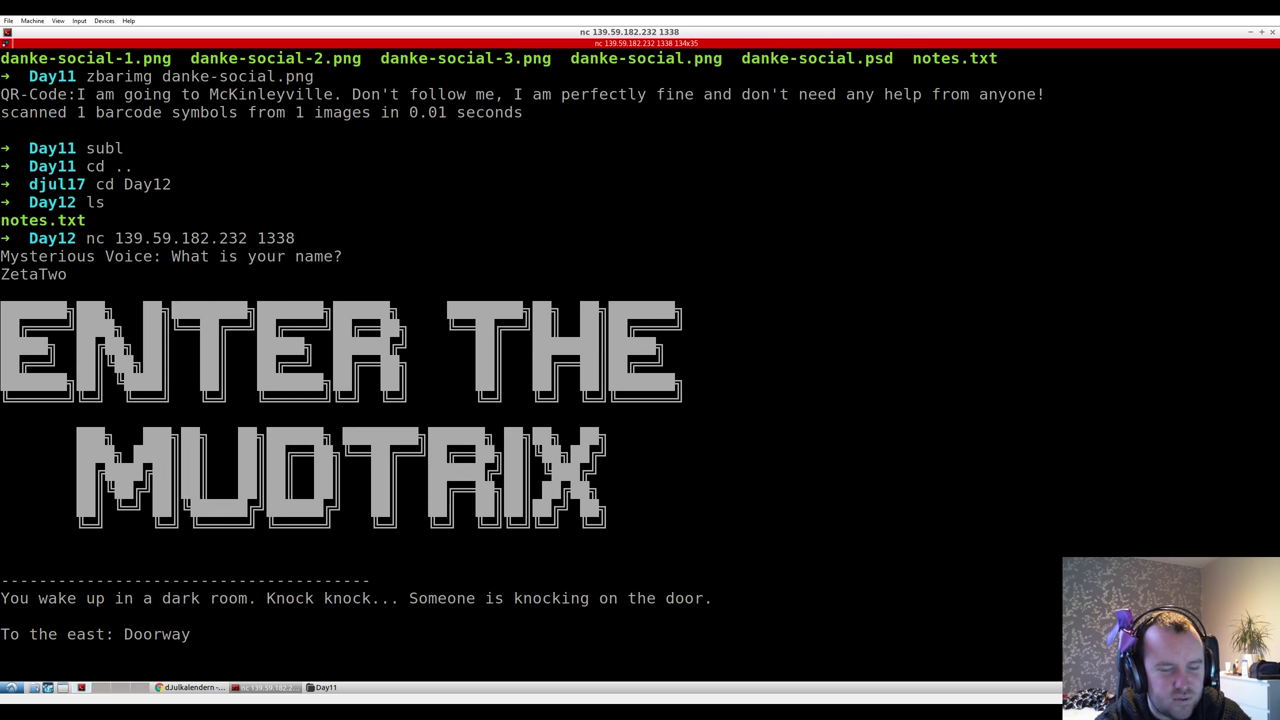
- Try to get past the agent by going east, going north to the hallway, and choosing to fight
text(go east)
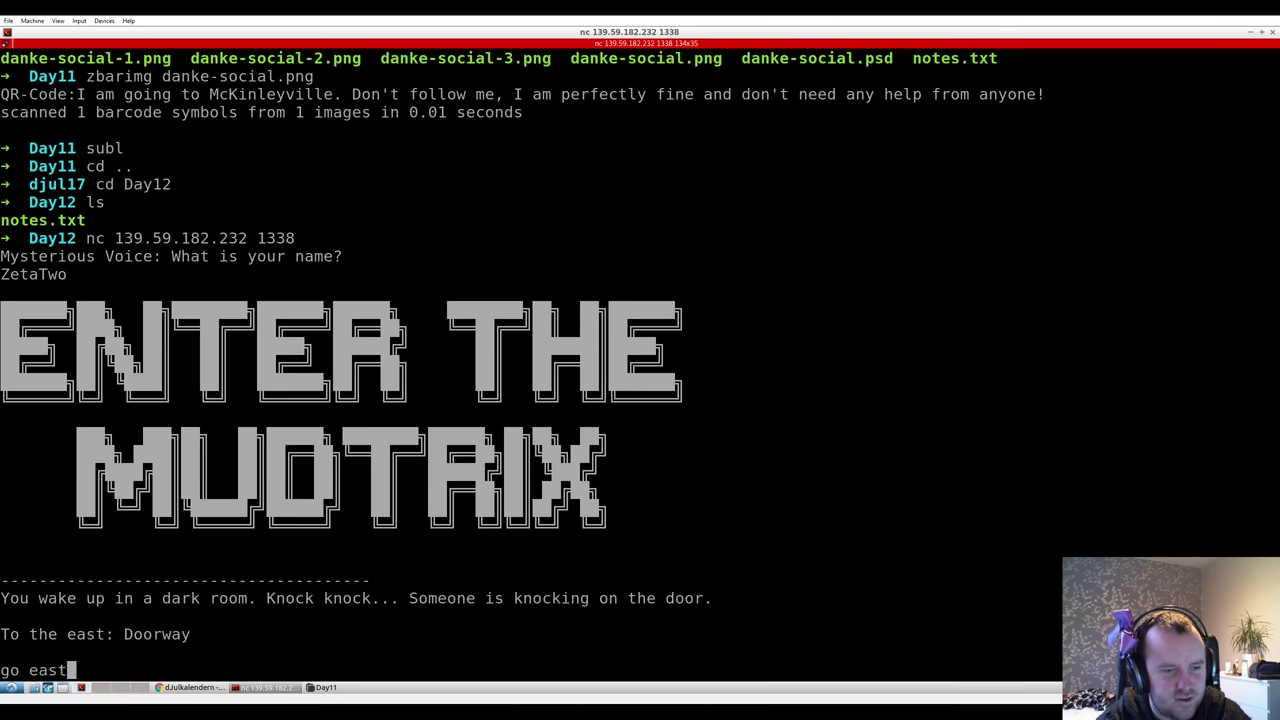
key(Return)
text(e)
key(BackSpace)
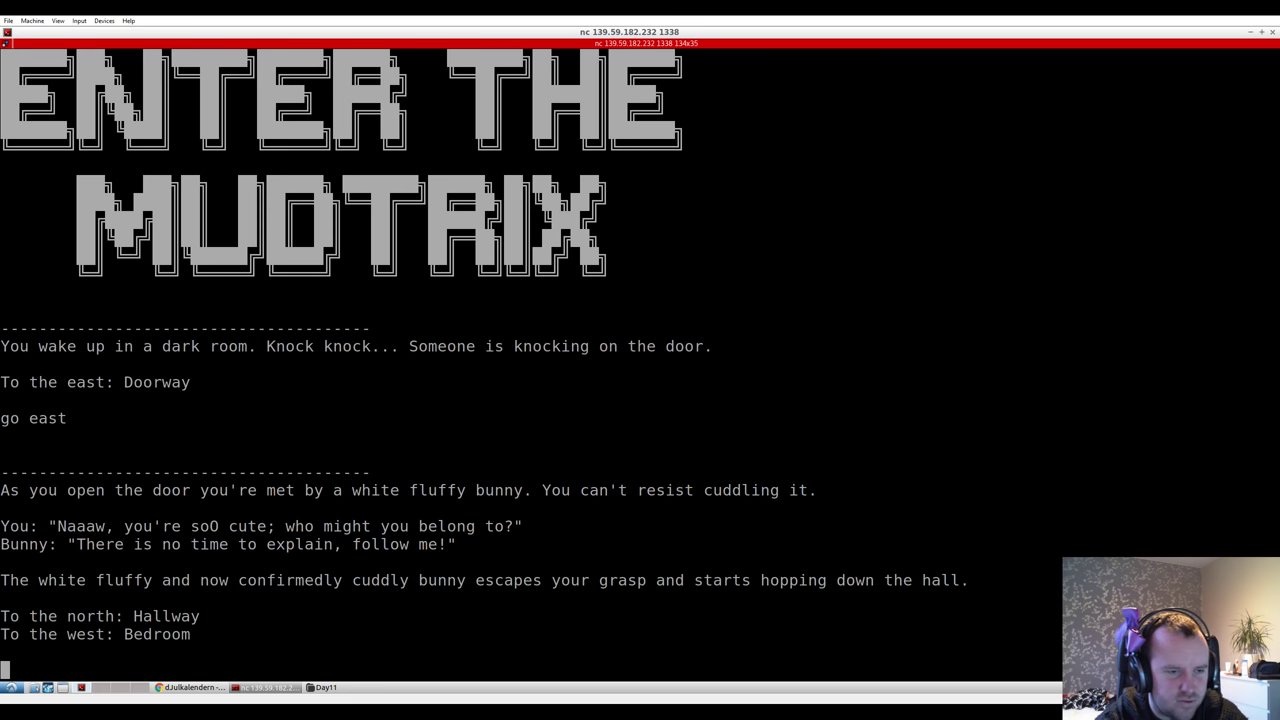
text(go north)
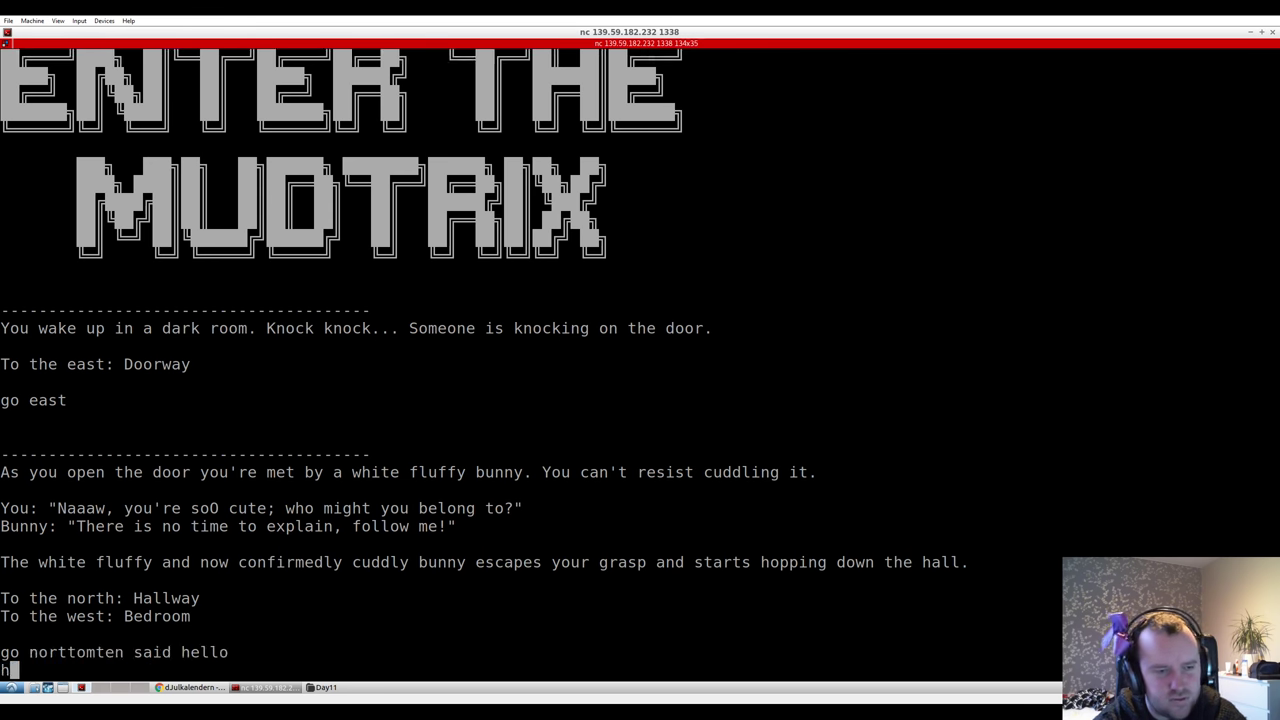
key(Return)
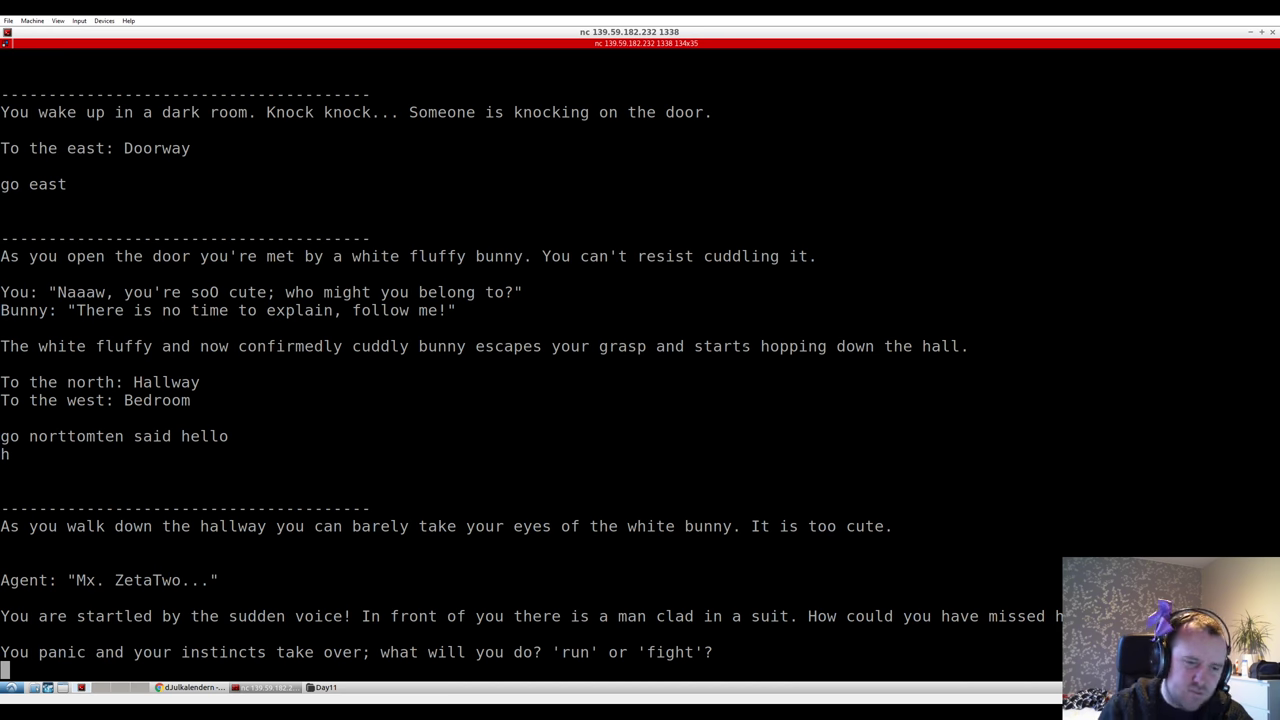
text(fight)
key(Return)
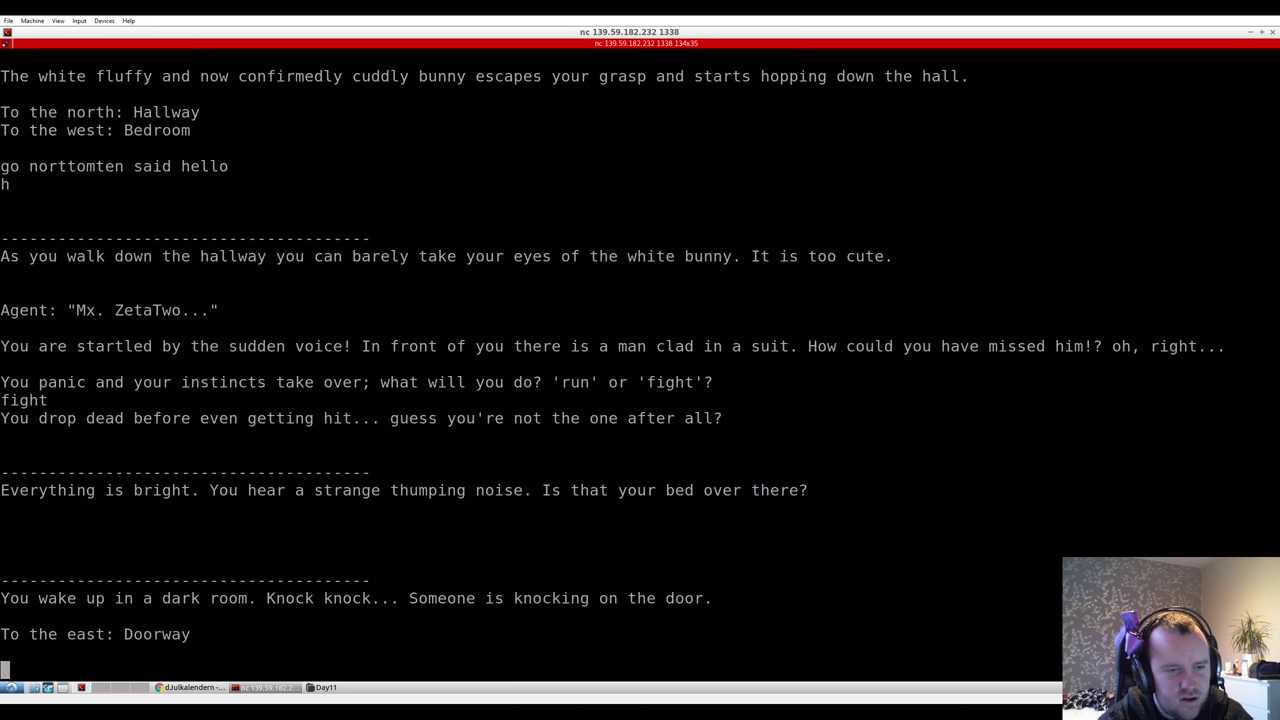
- Go east and north to the hallway again and choose to run from the agent
text(go east)
key(Return)
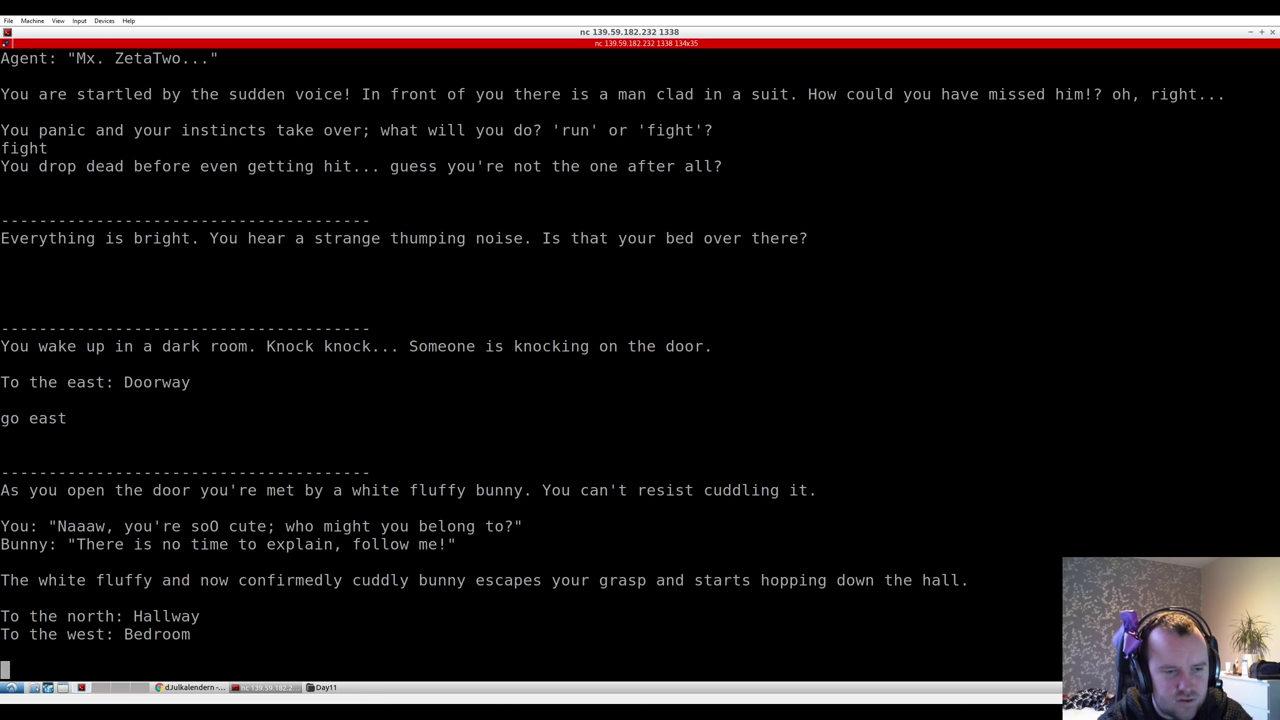
text(go )
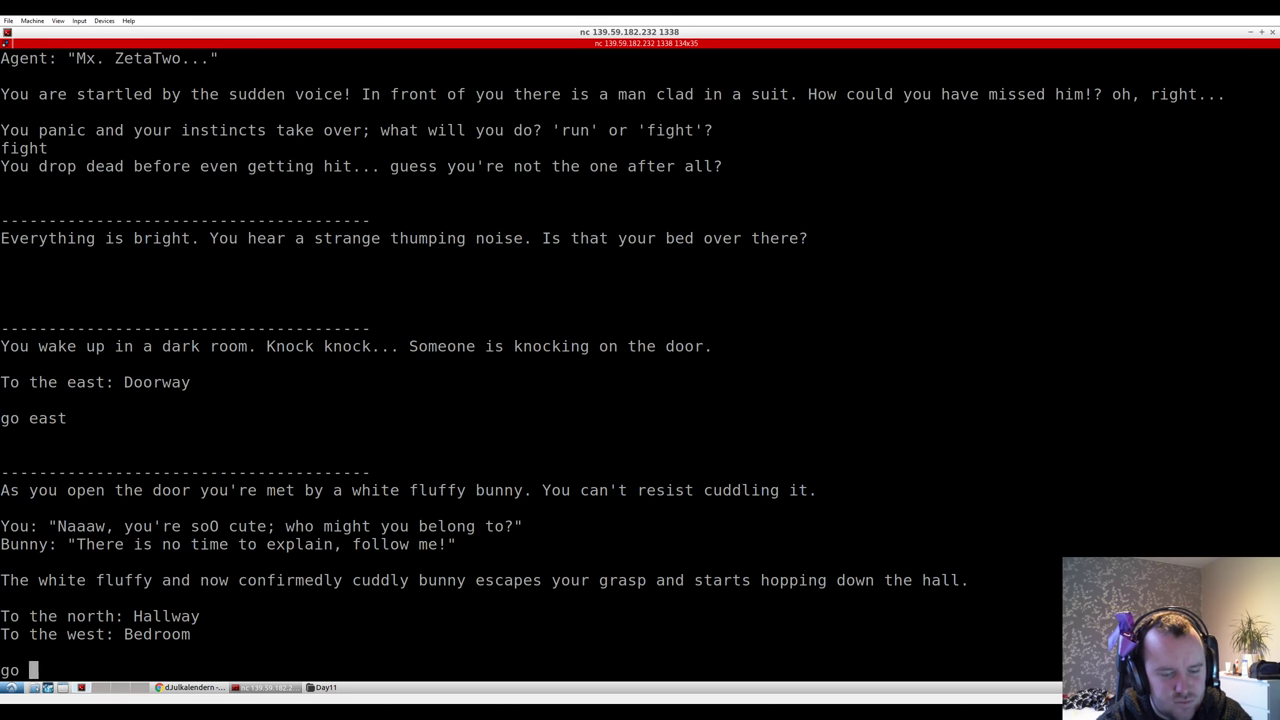
text(north)
key(Return)
text(r)
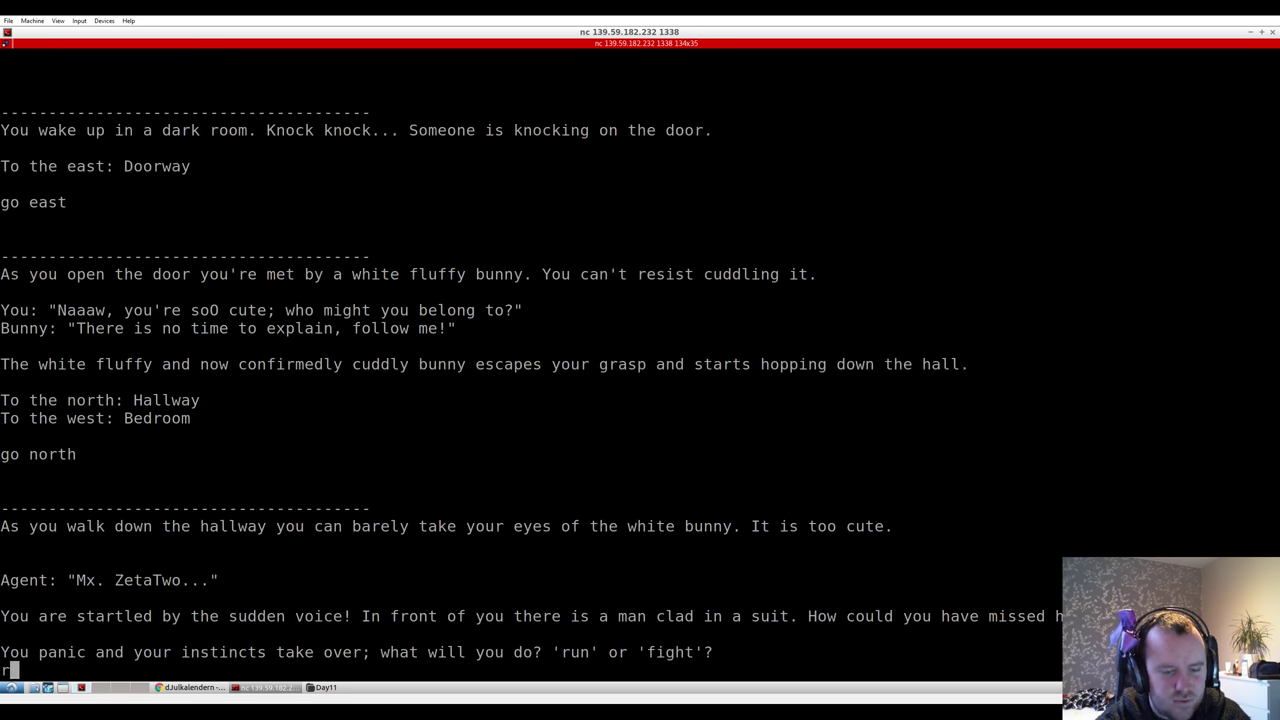
text(un)
key(Return)
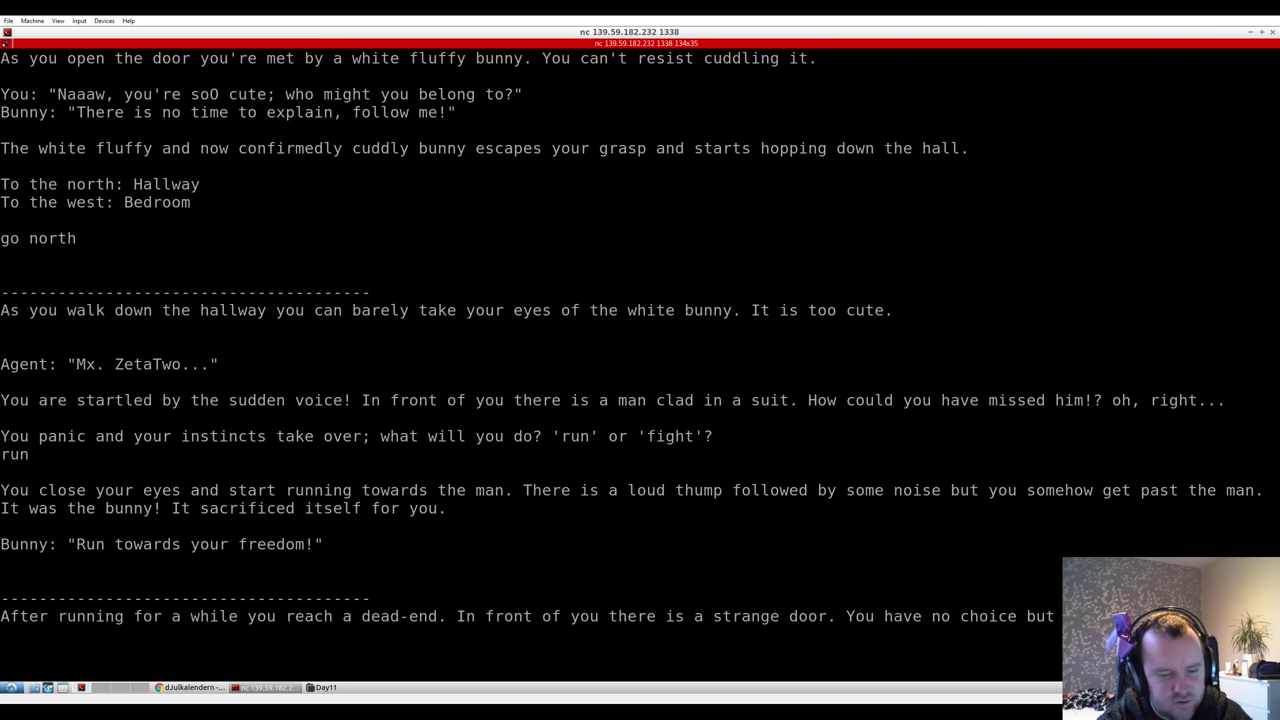
- Enter the strange door at the dead end and answer Moorpheus's question with "yes"
text(enter)
key(Return)
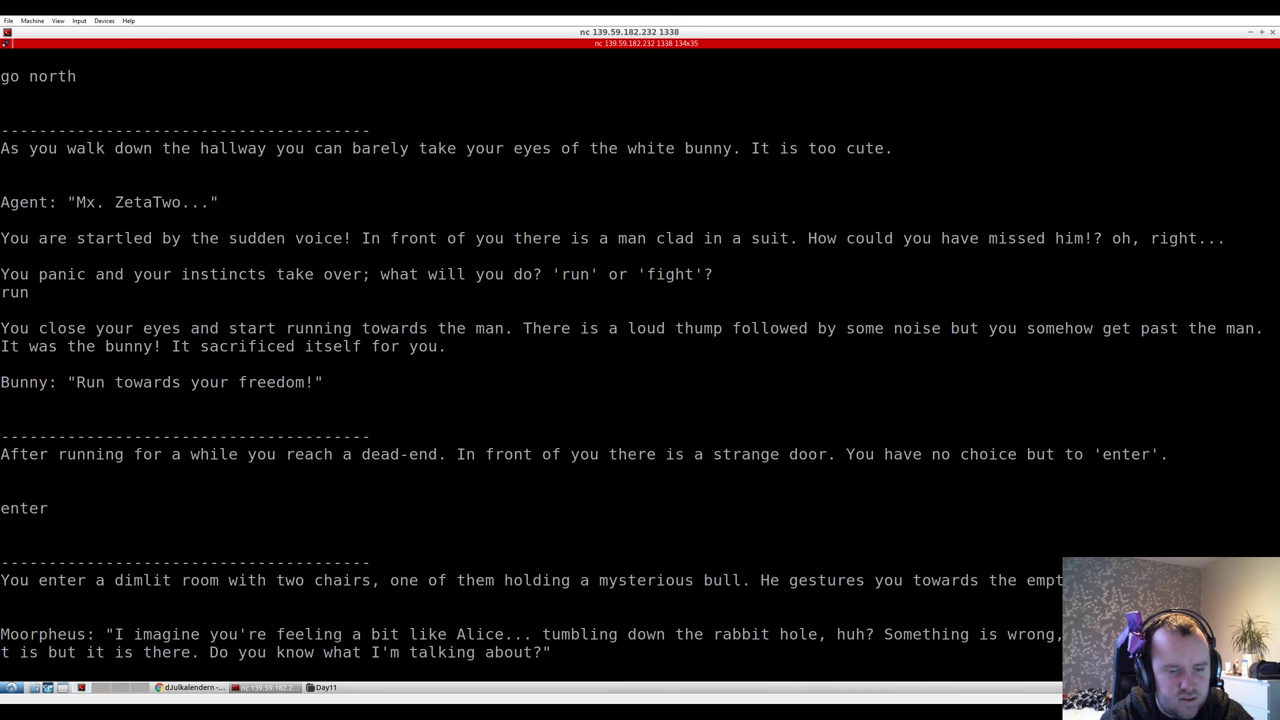
text(yes)
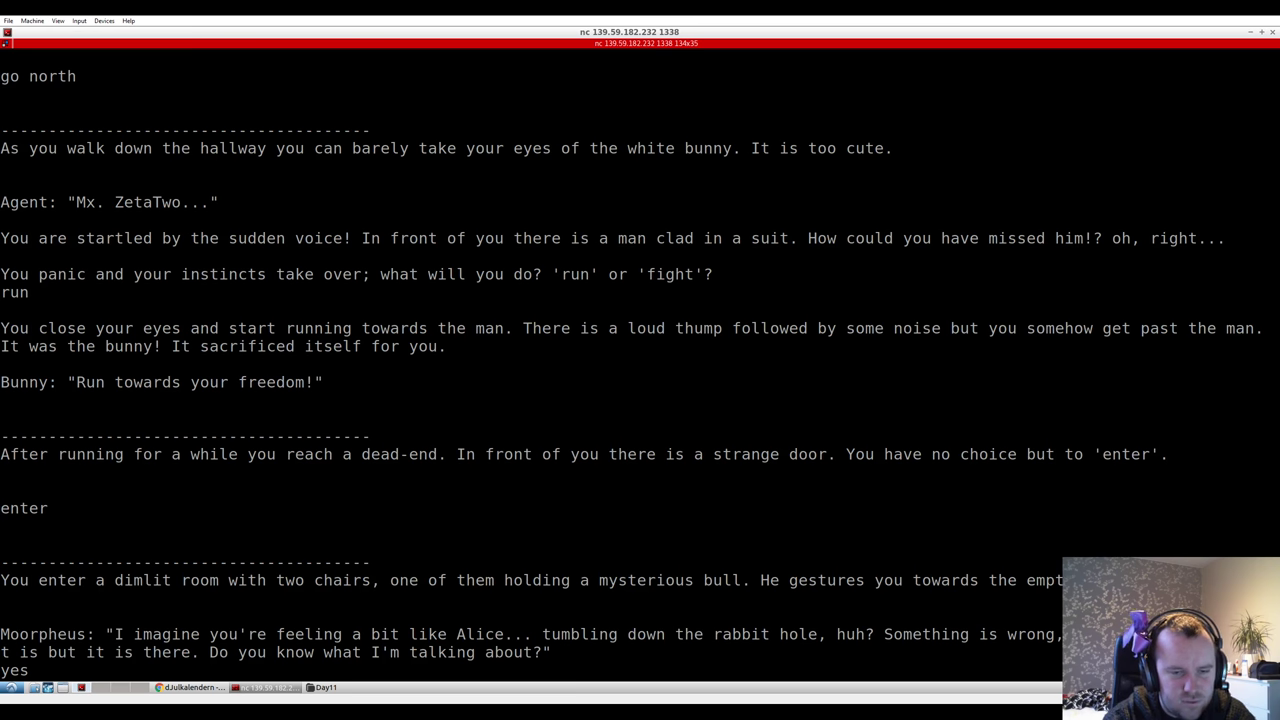
key(Delete)
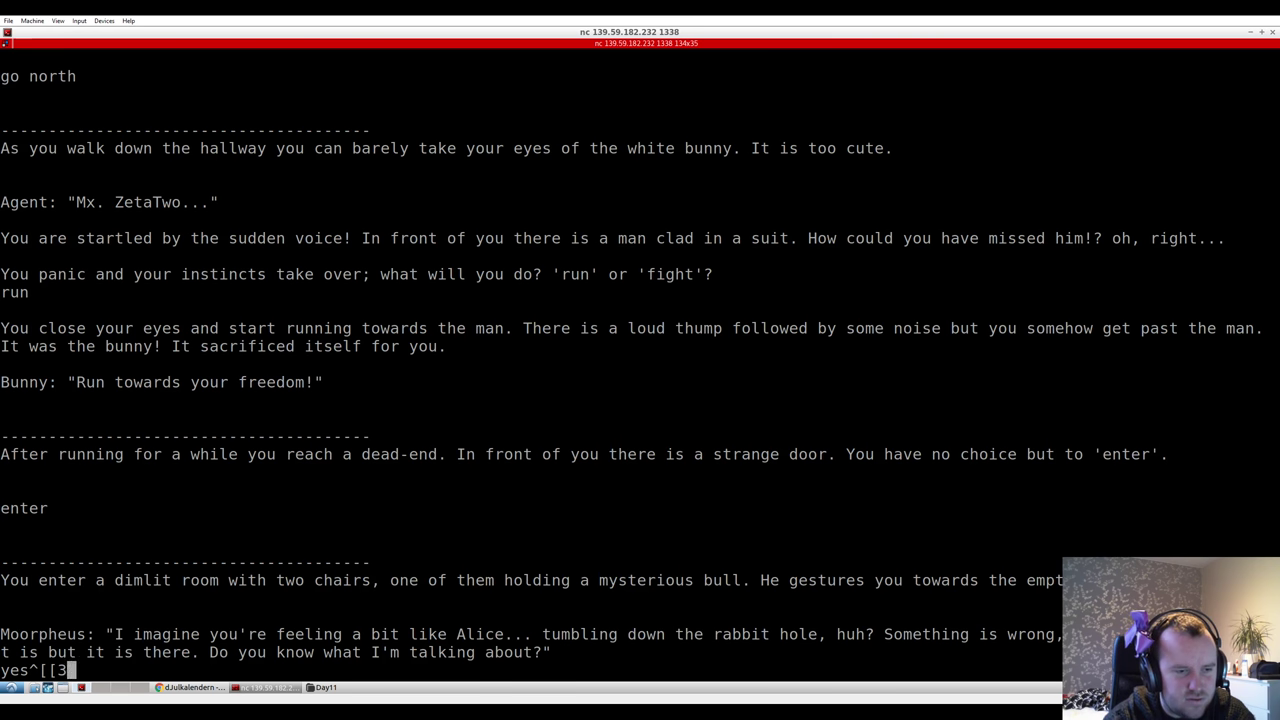
key(BackSpace)
key(BackSpace)
key(BackSpace)
key(BackSpace)
text(s)
key(Return)
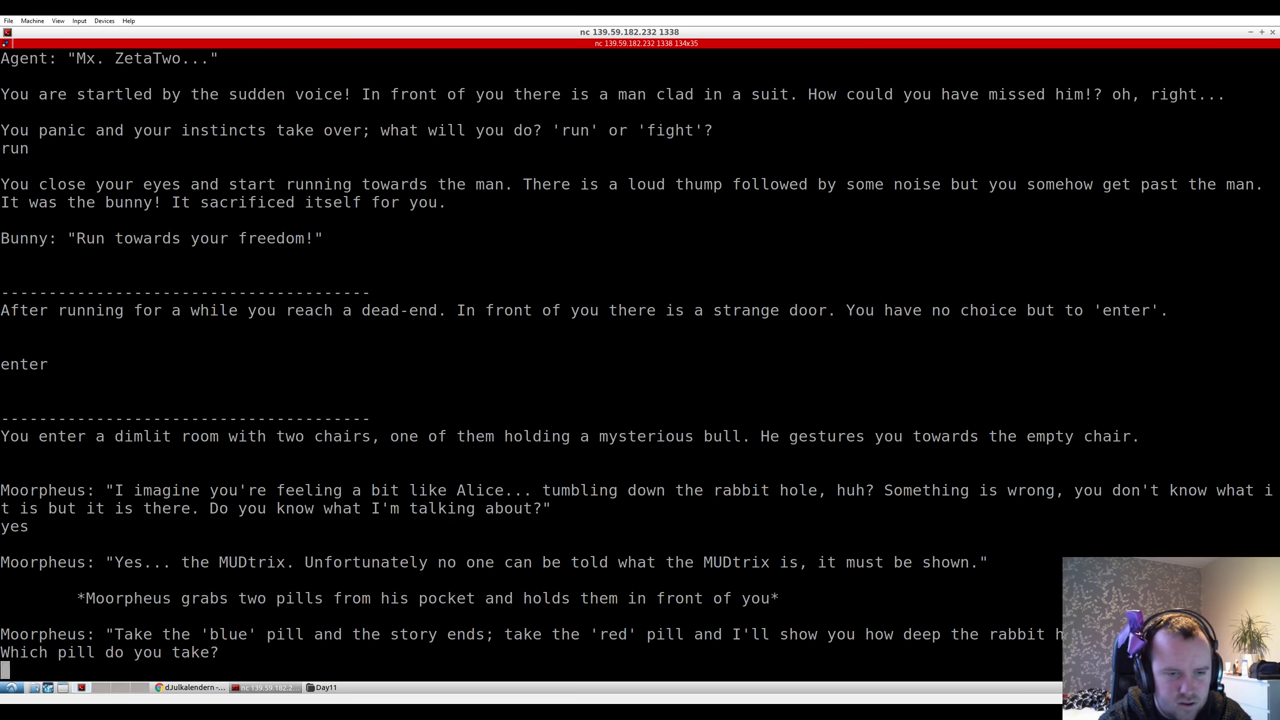
- Take the red pill, focus on the busy street, and choose to fight the agent at the train station
text(red)
key(Return)
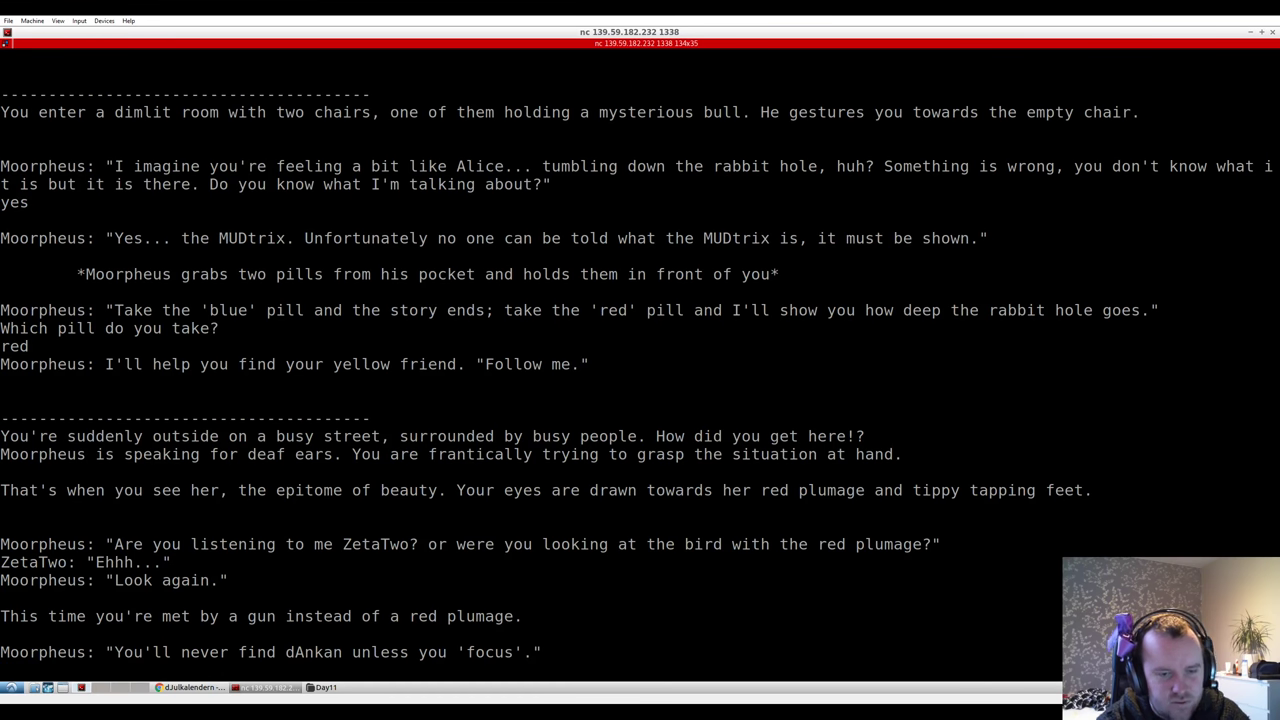
text(focus)
key(Return)
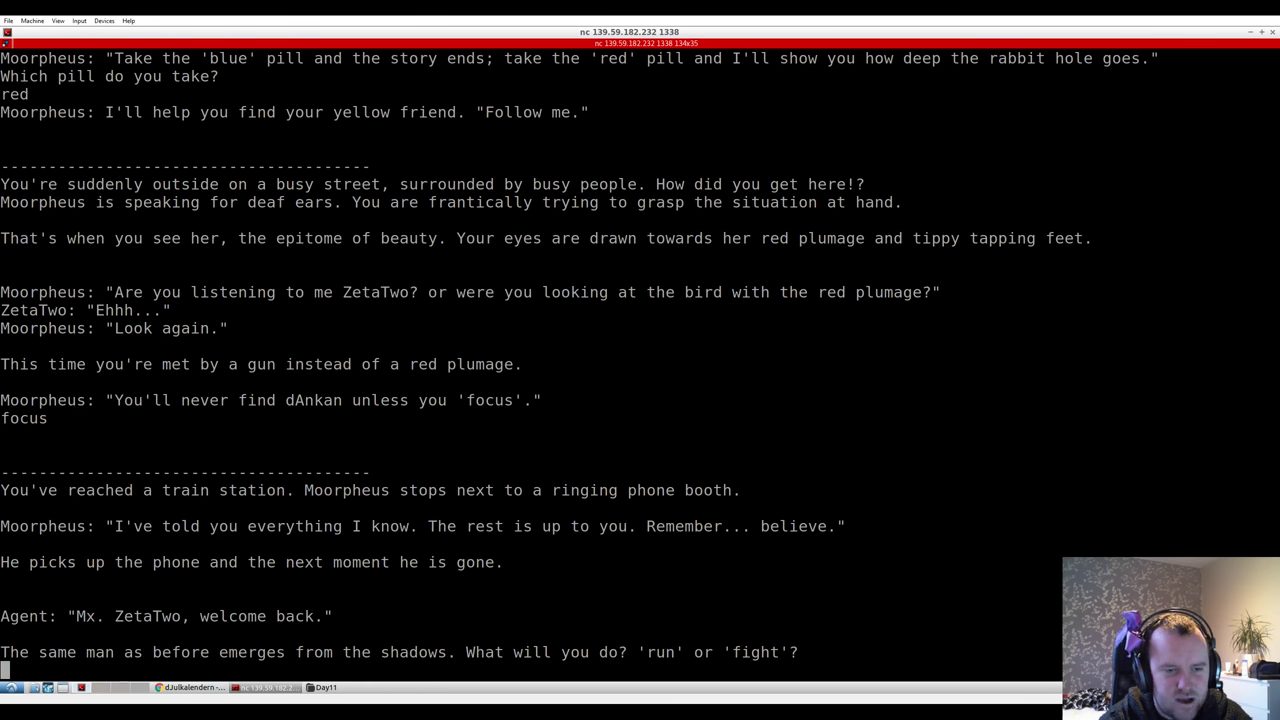
text(fight)
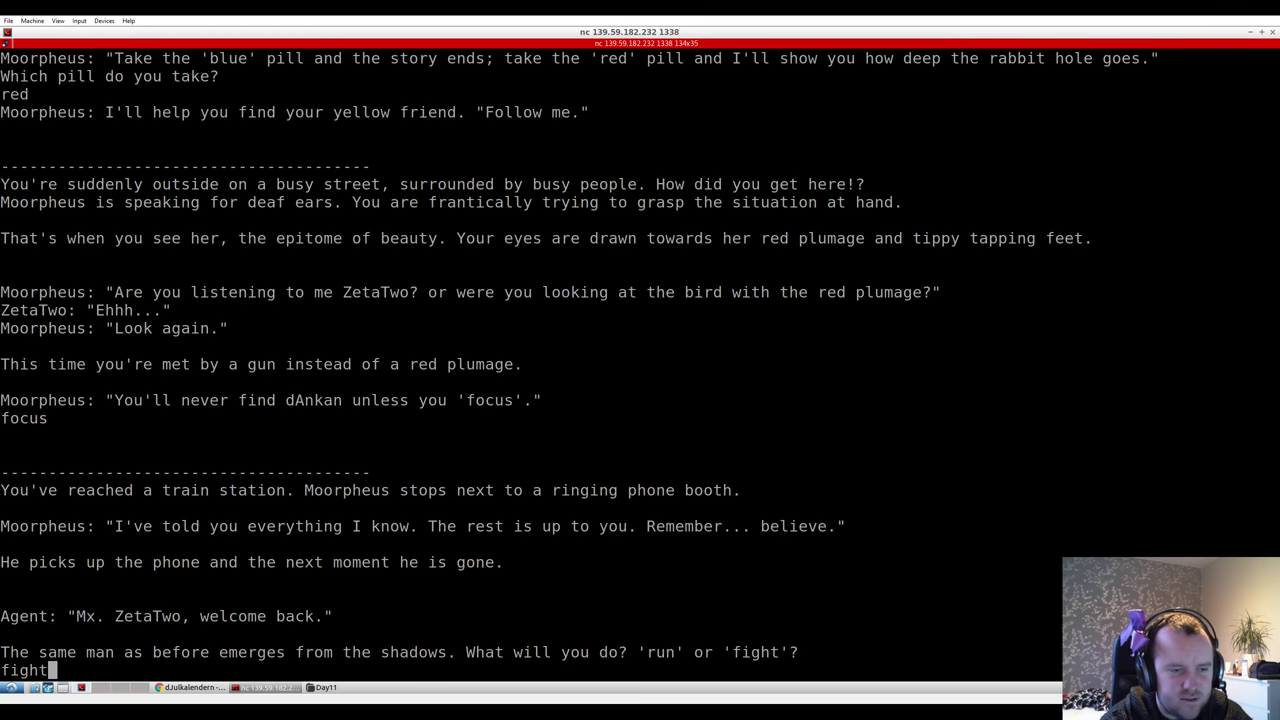
key(Return)
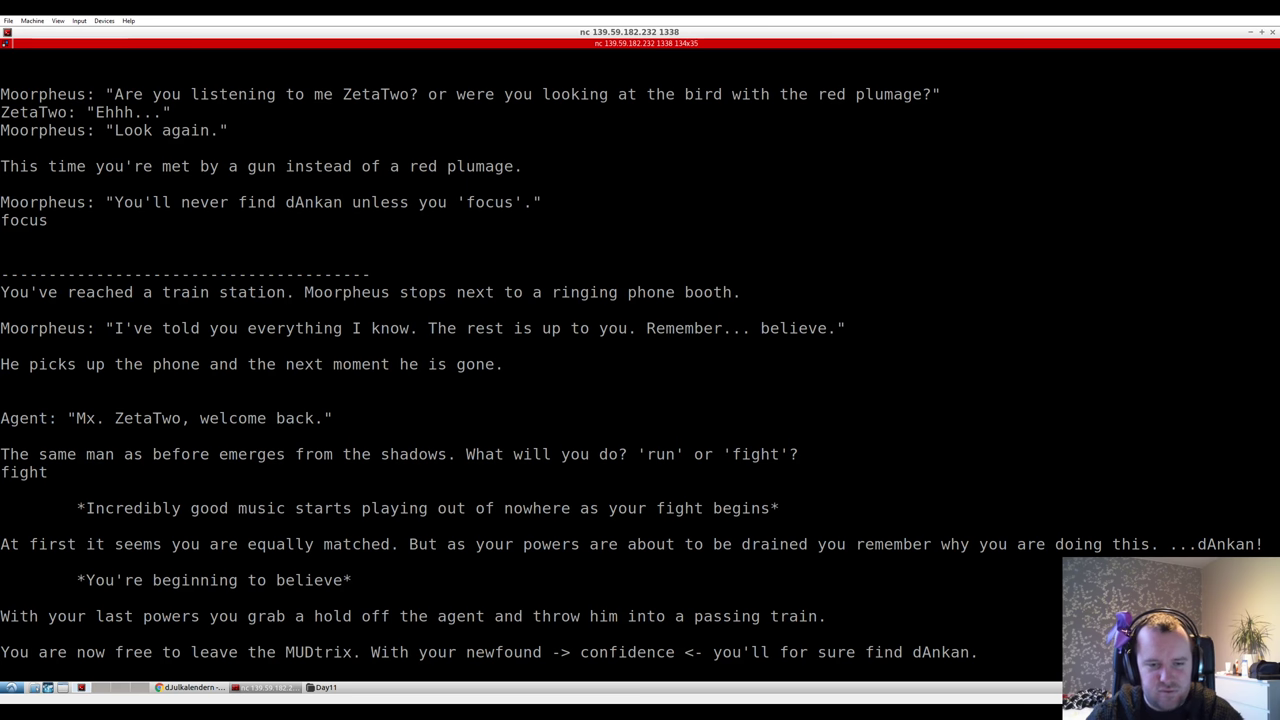
- Highlight the answer word "confidence" in the game's closing text and terminate the nc session
drag(570, 652, 678, 652)
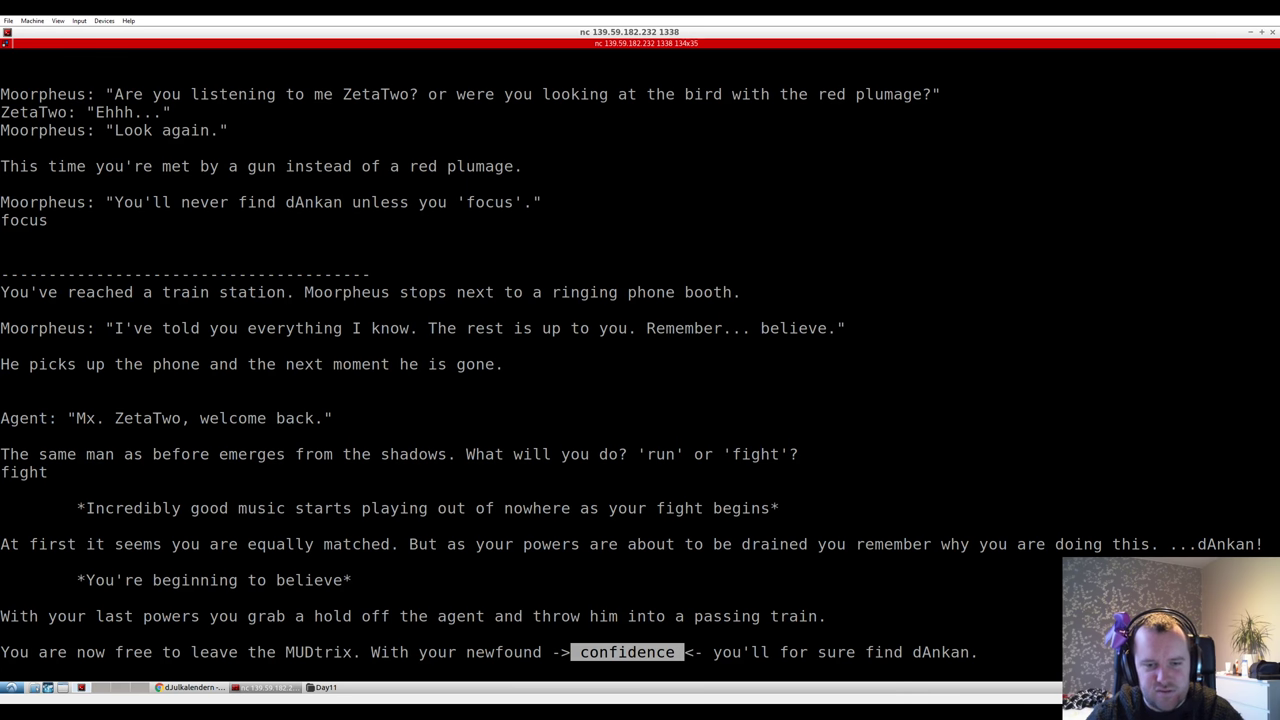
click(560, 652)
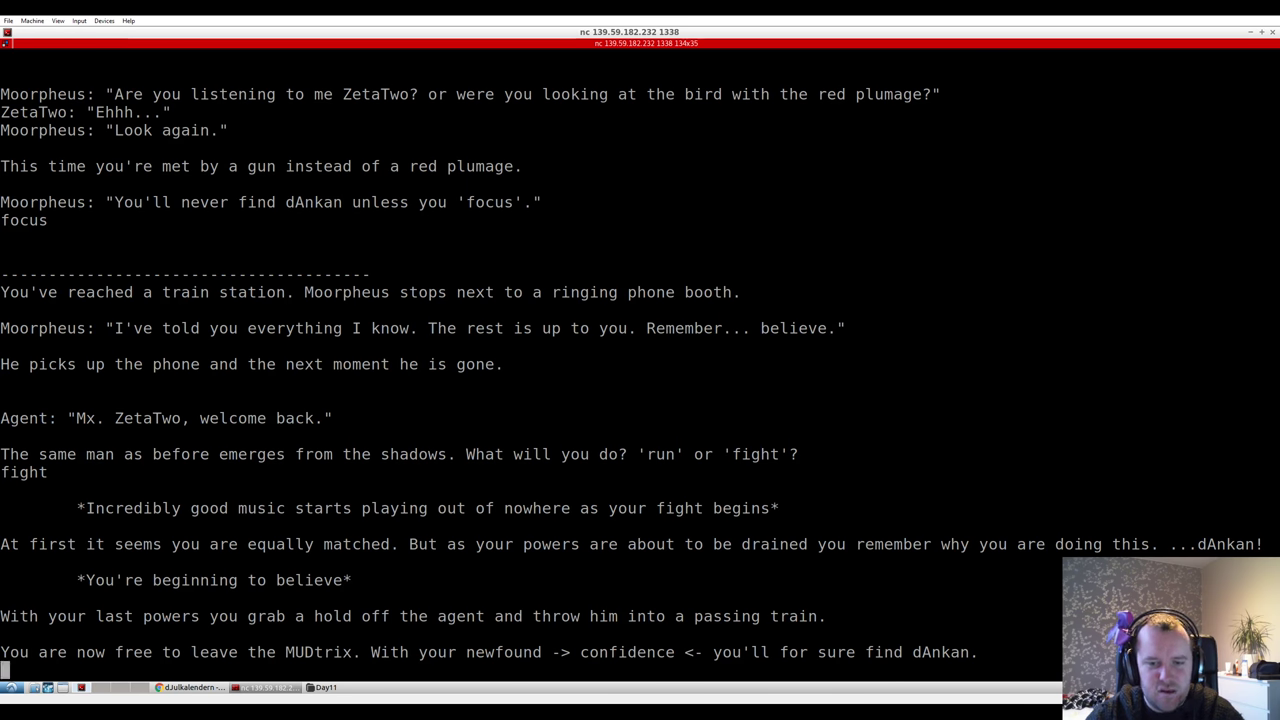
double_click(668, 652)
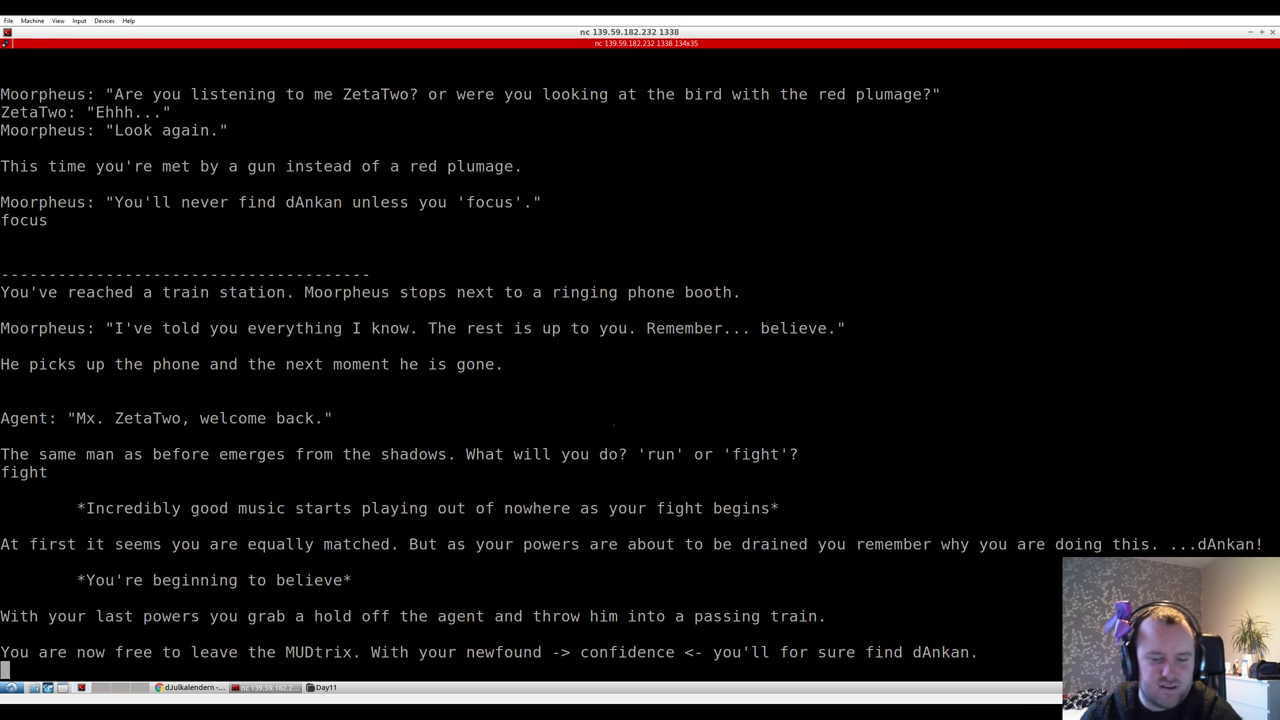
key(Return)
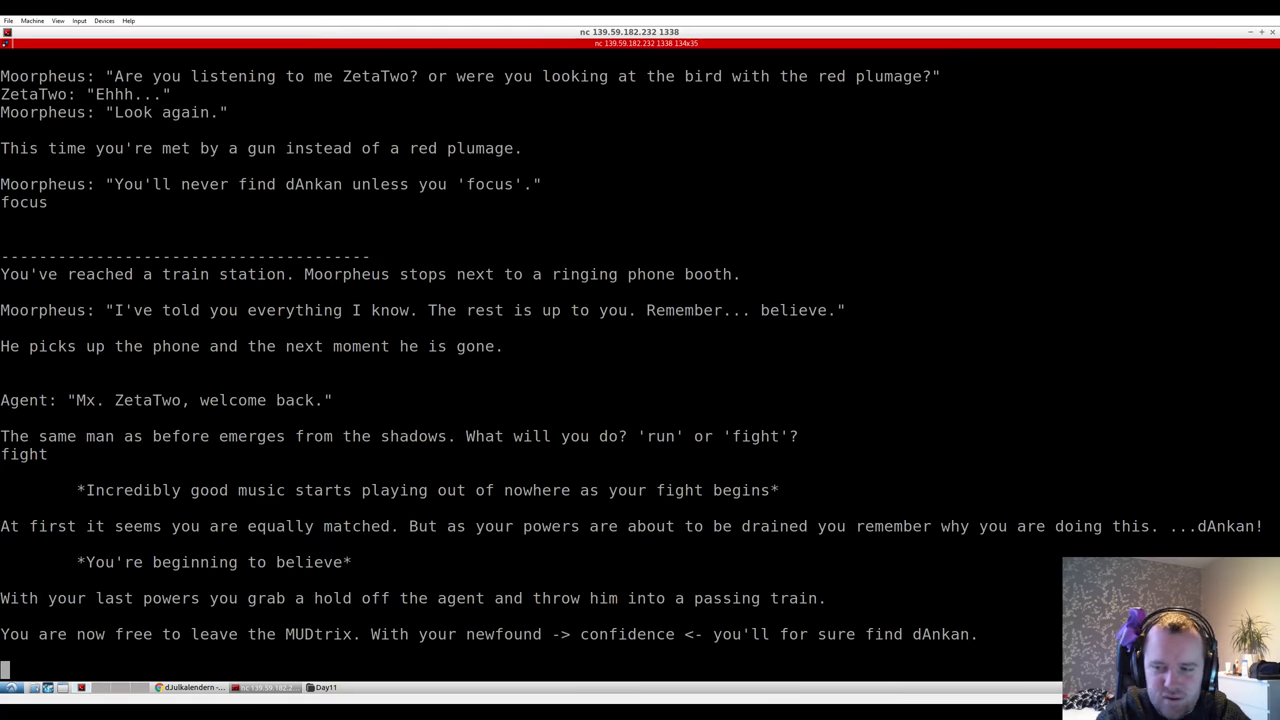
key(ctrl+c)
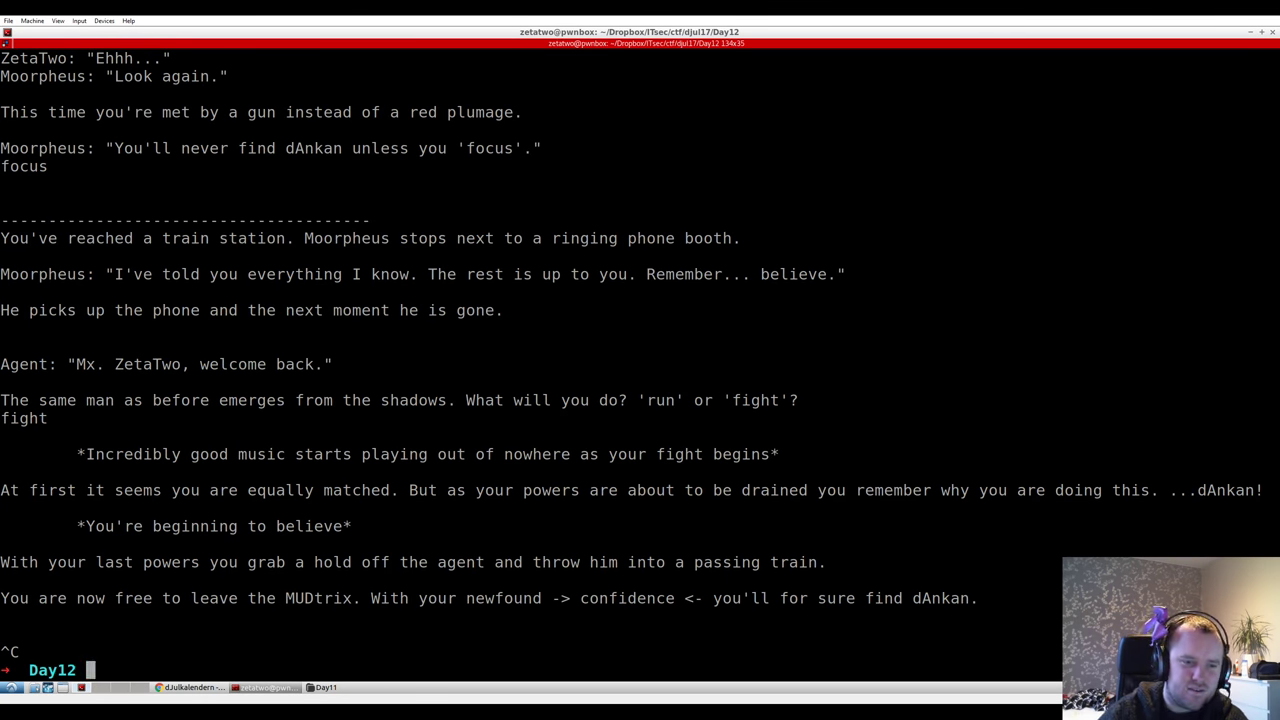
- Return to the calendar overview in the browser and open window 13
key(alt+Tab)
key(alt+Left)
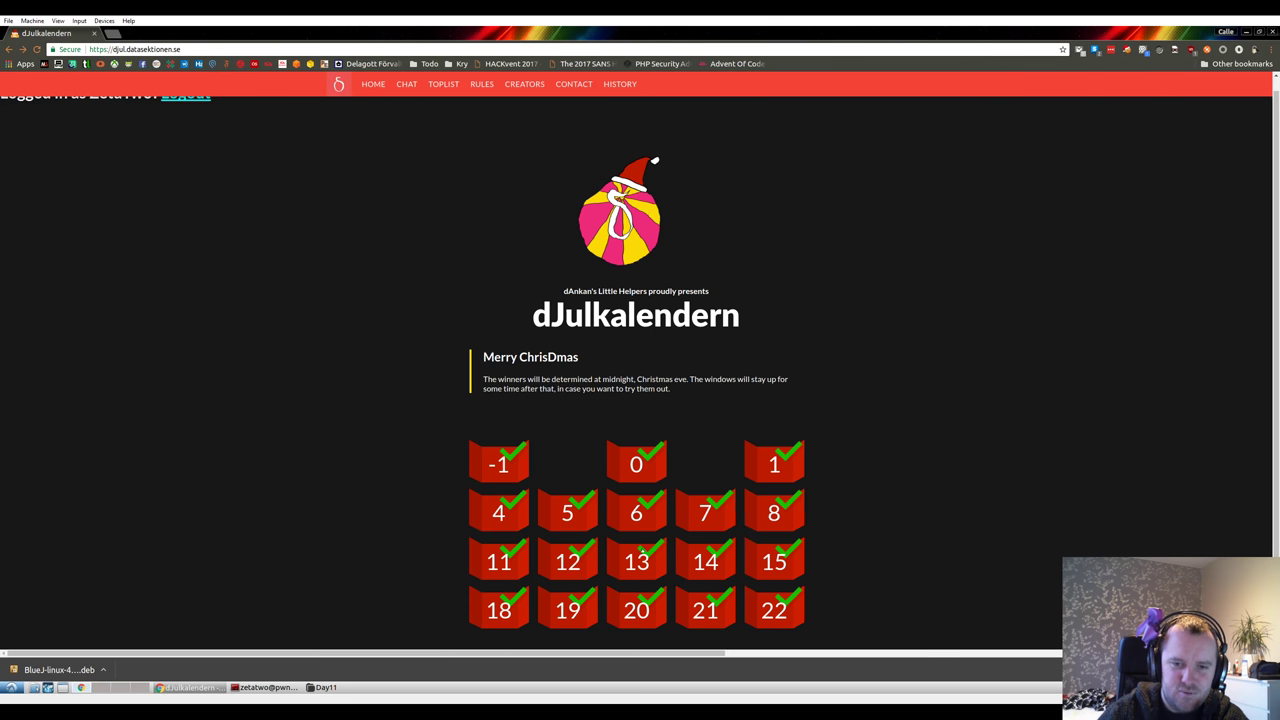
click(637, 562)
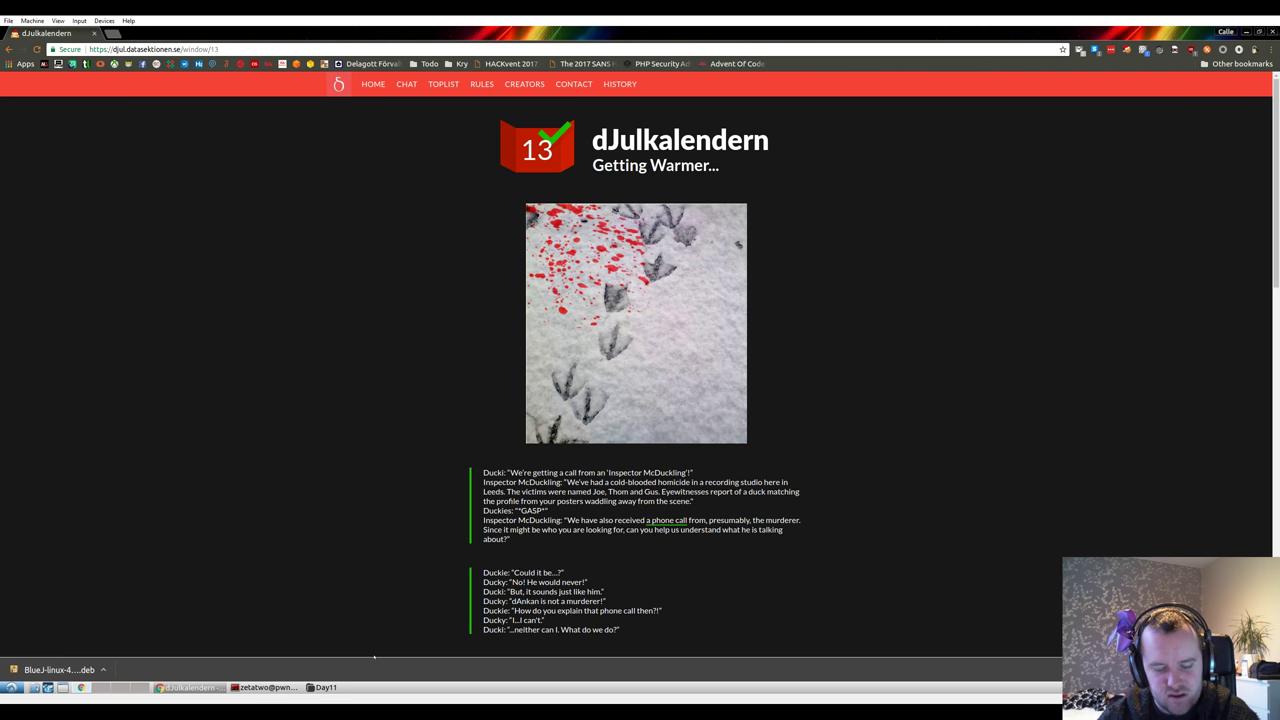
- Switch to the terminal and list the files in the Day12 folder
click(326, 687)
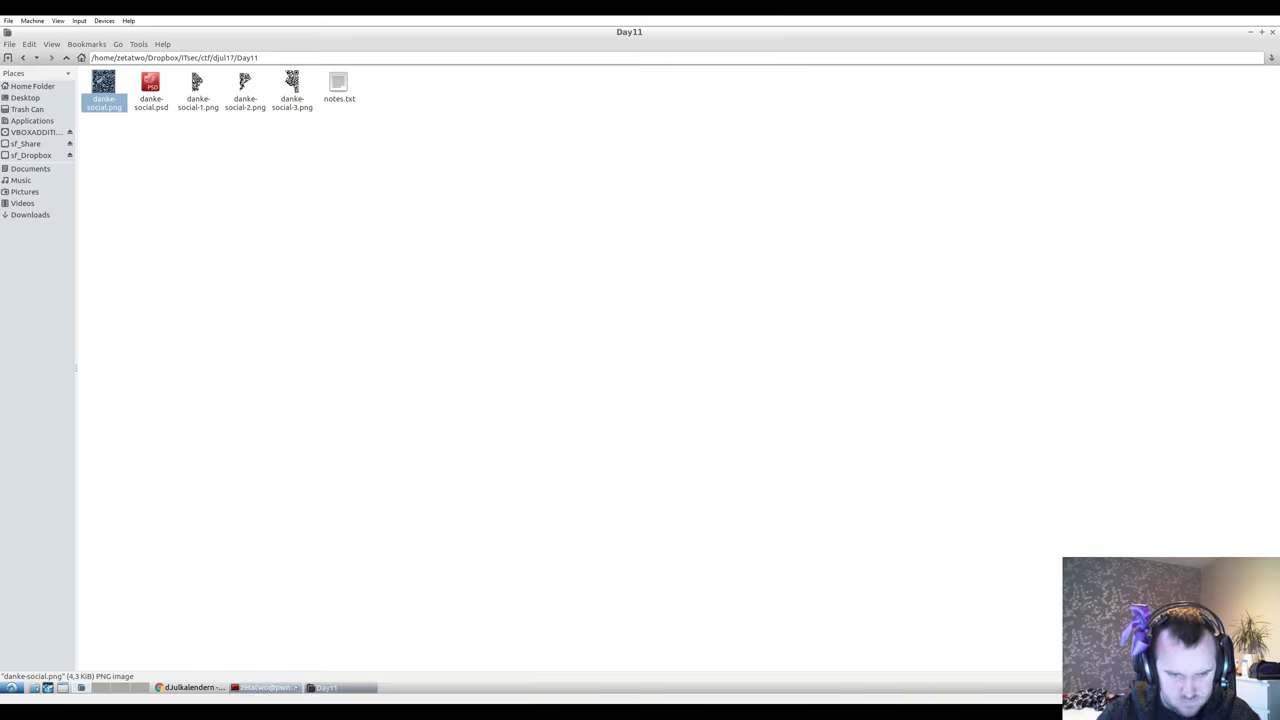
click(262, 687)
text(cd)
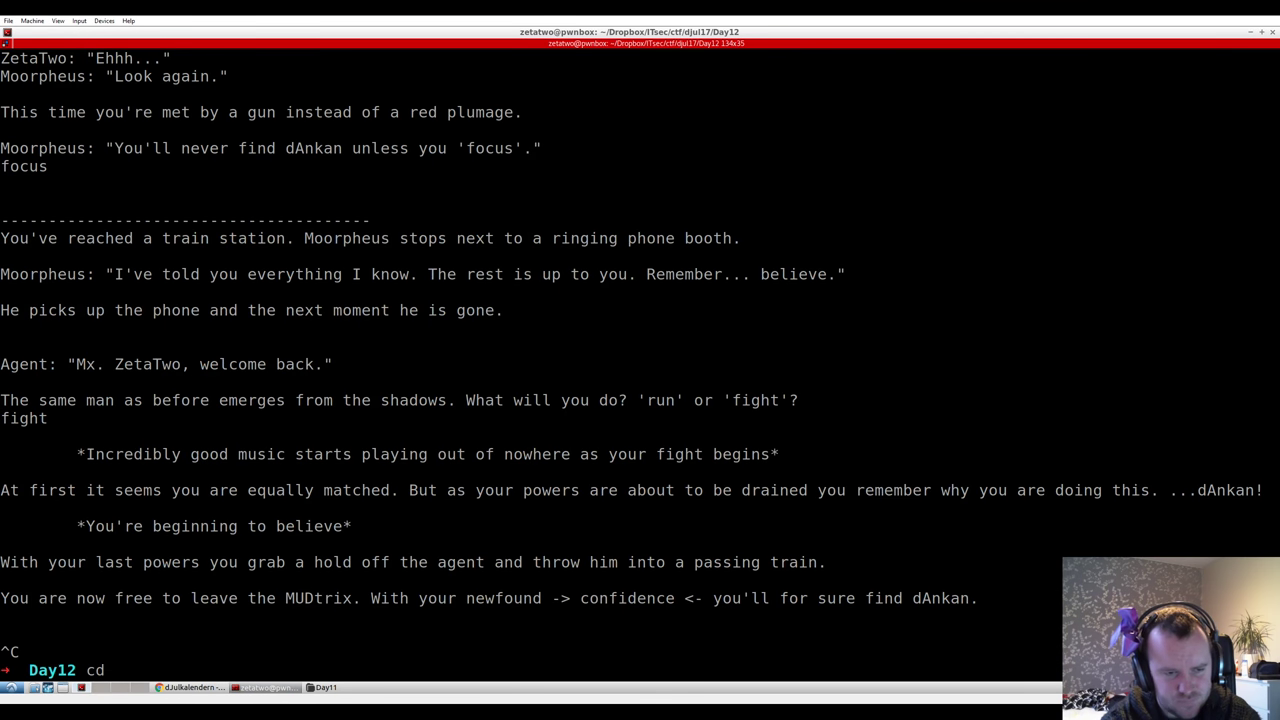
key(BackSpace)
key(BackSpace)
key(BackSpace)
text(ls)
key(Return)
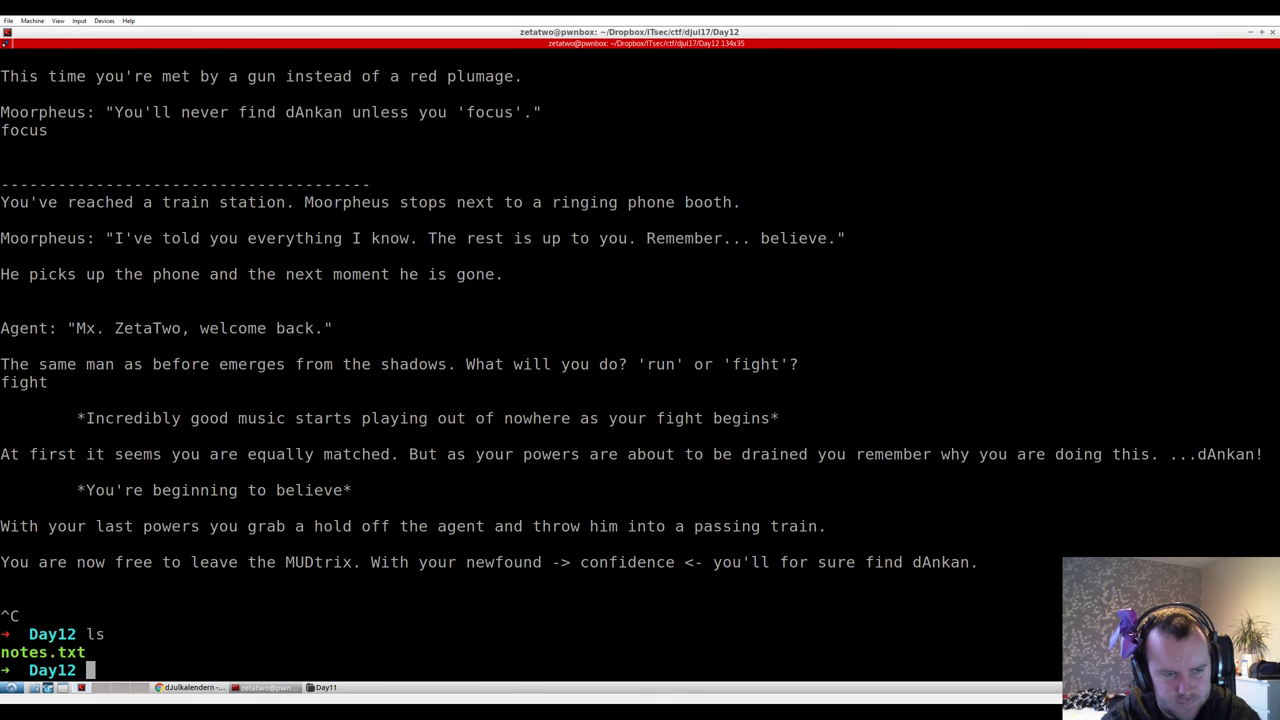
- Change the terminal's working directory from Day12 to the sibling folder Day13 and list its files
key(alt+Tab)
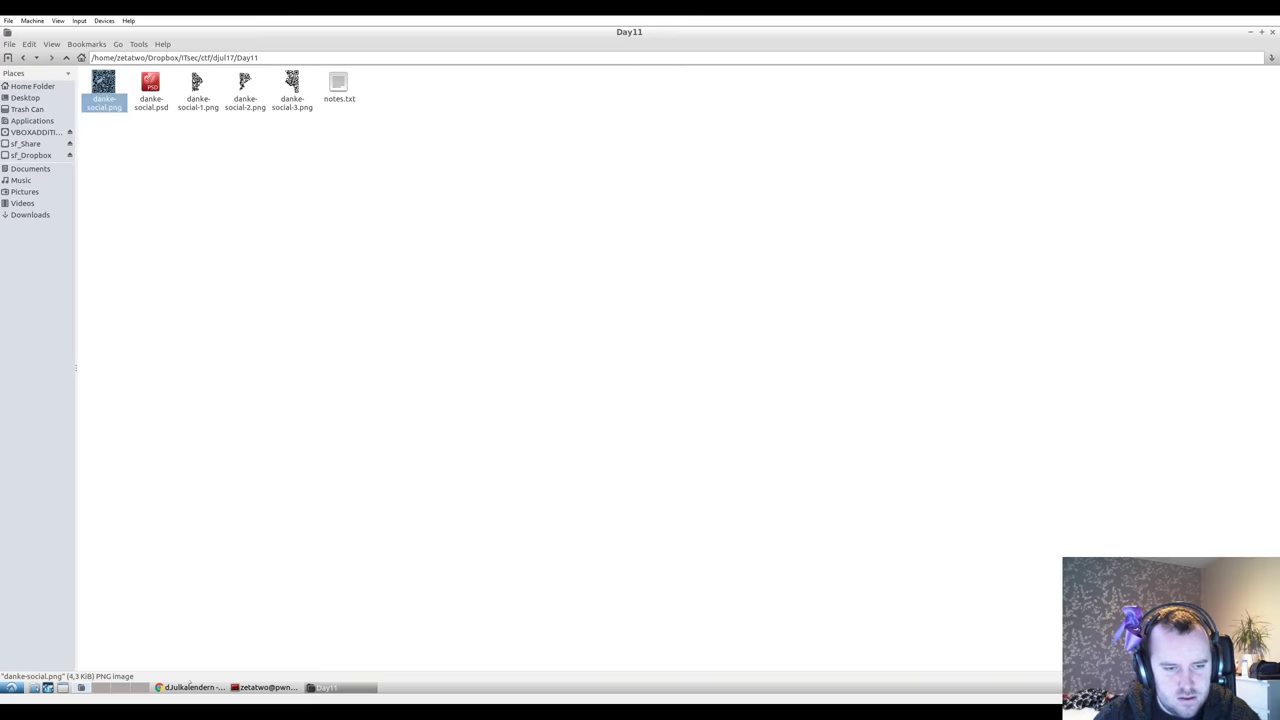
click(190, 687)
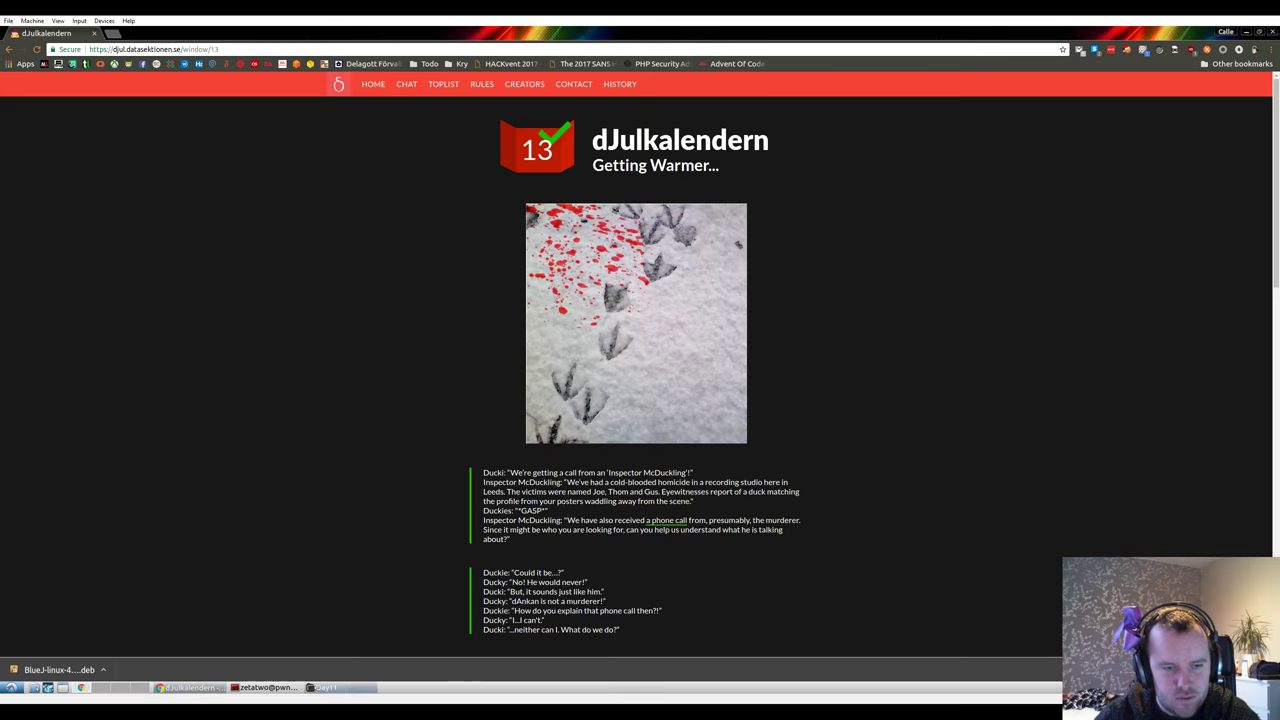
click(262, 687)
text(cd ..)
key(Return)
text(cd)
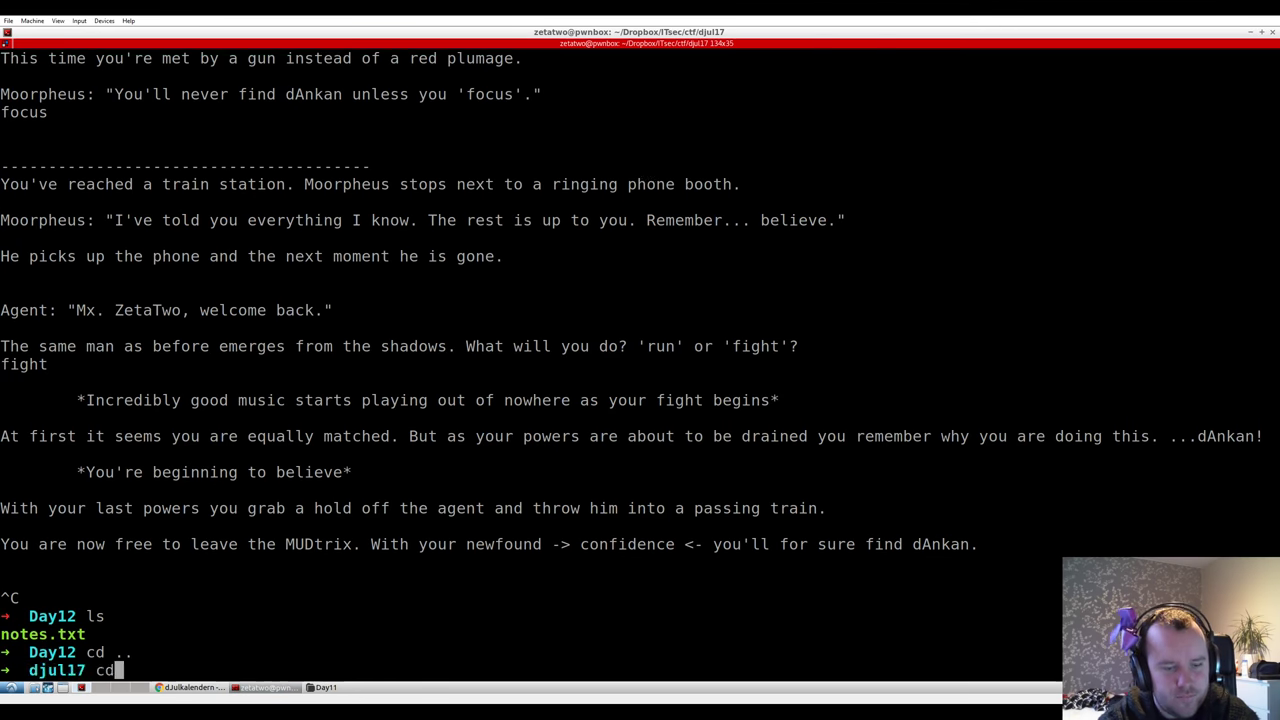
text( Day13)
key(Return)
text(ls)
key(Return)
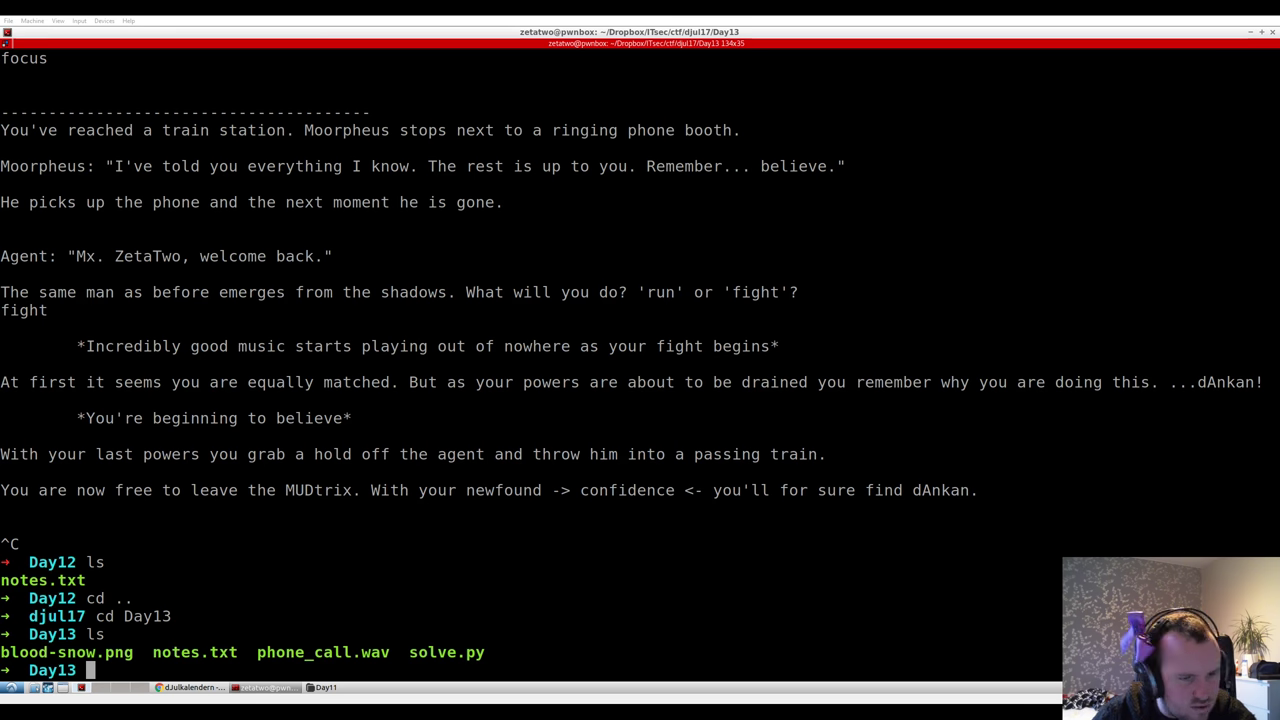
- Open phone_call.wav in VLC from the terminal, listen to its opening, and pause playback
text(vlc phone_call.wav)
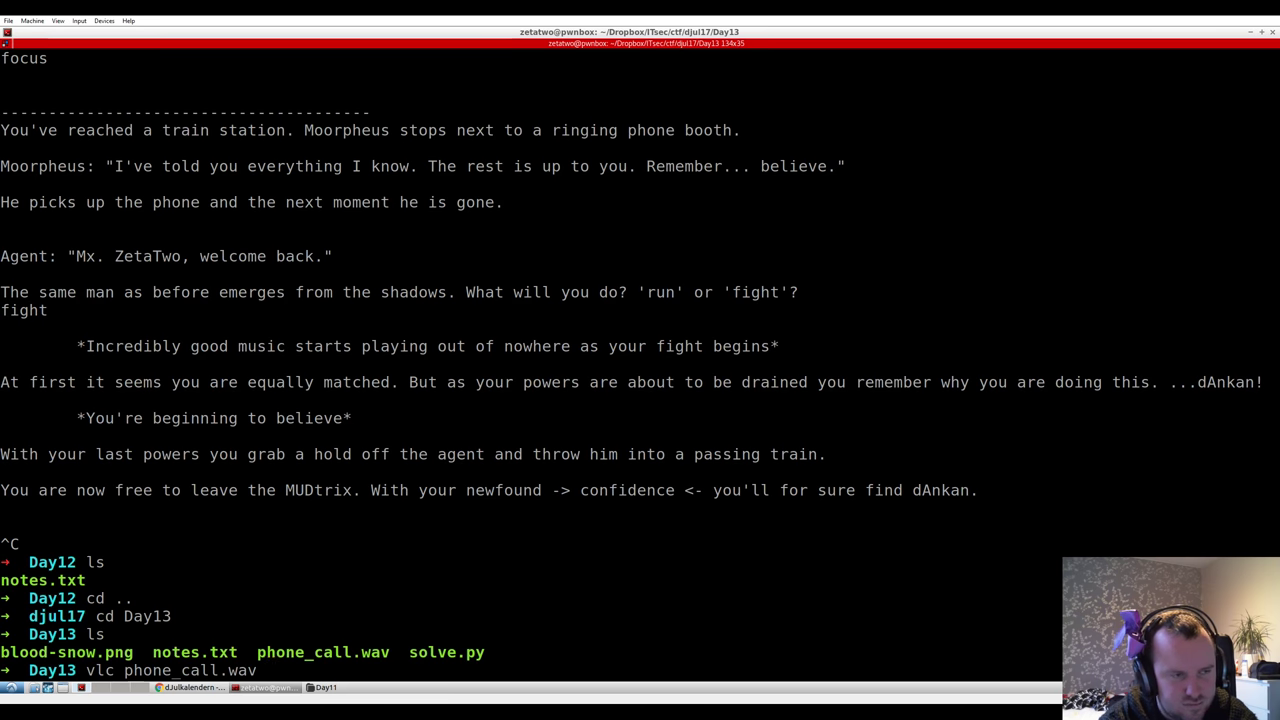
key(Return)
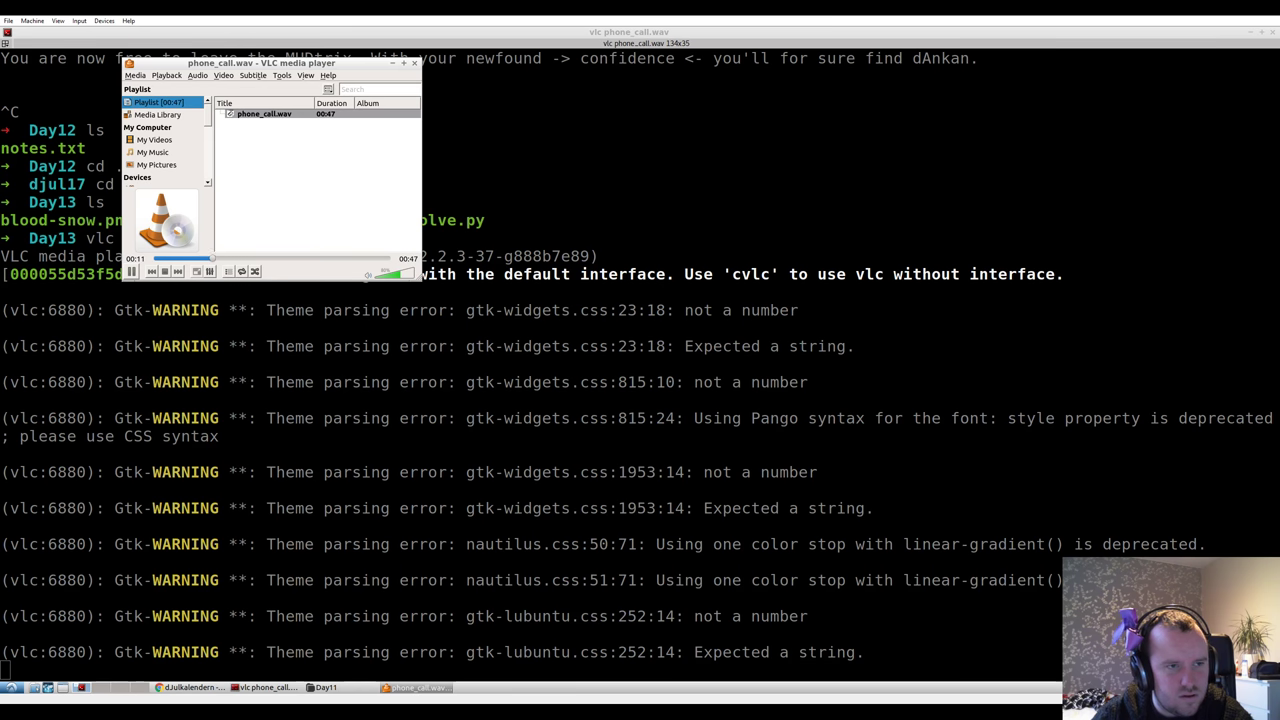
key(space)
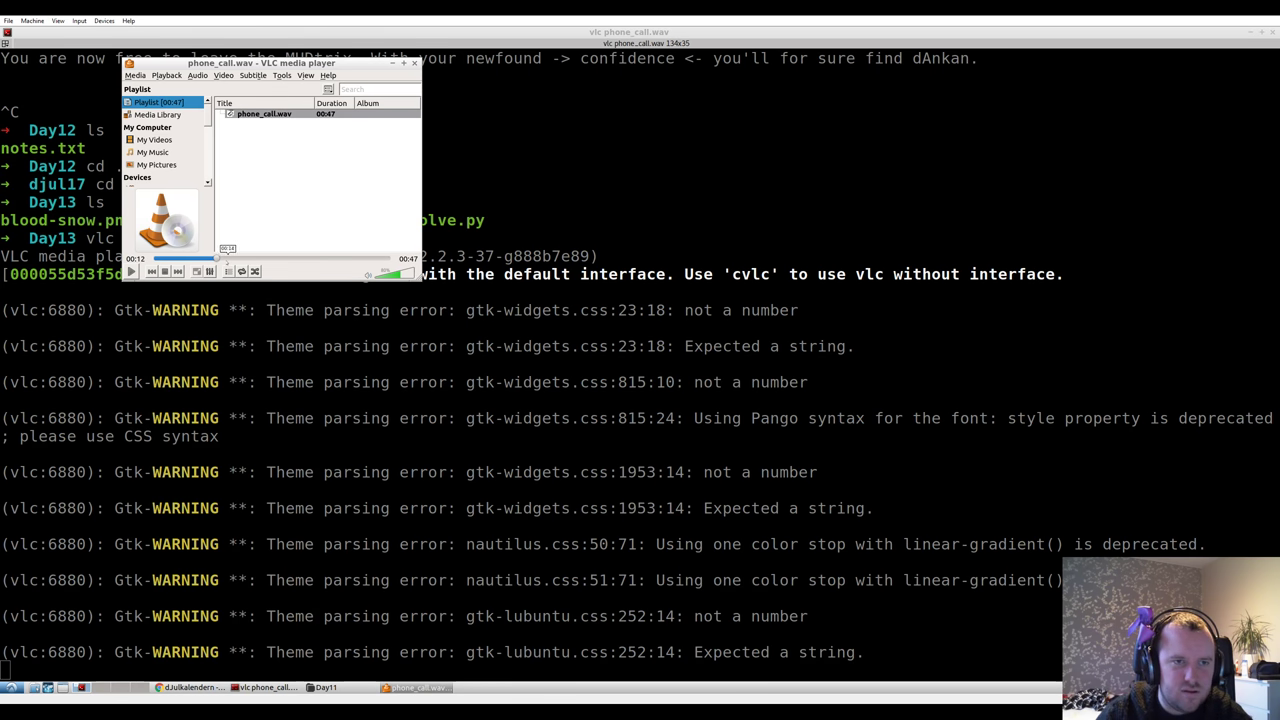
- Skip the phone call recording ahead to about 0:35, listen to the end, and quit VLC
click(329, 258)
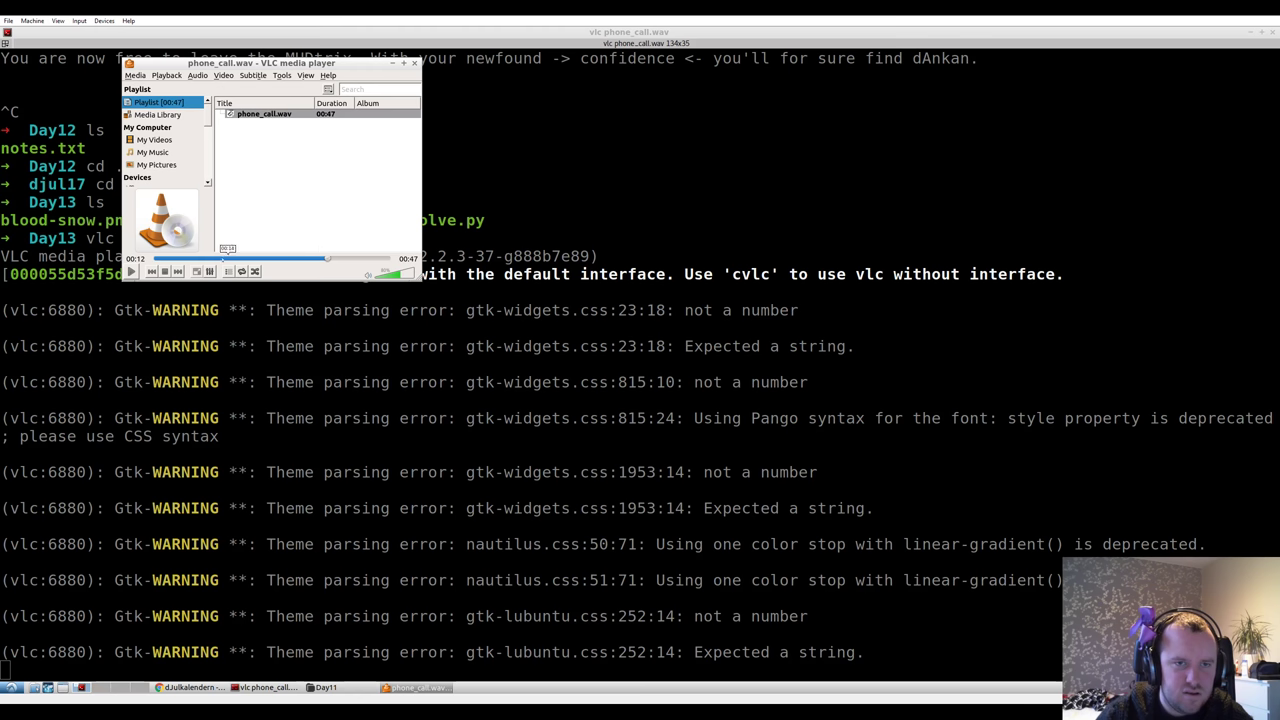
key(space)
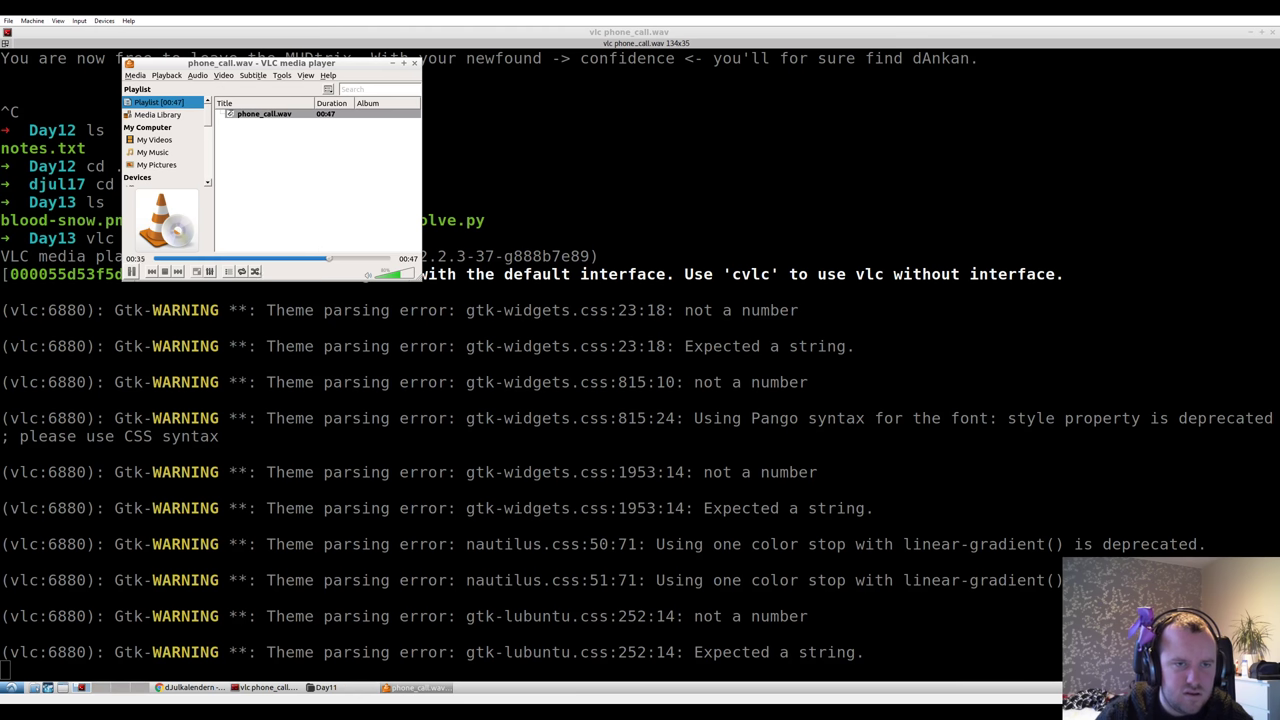
click(315, 258)
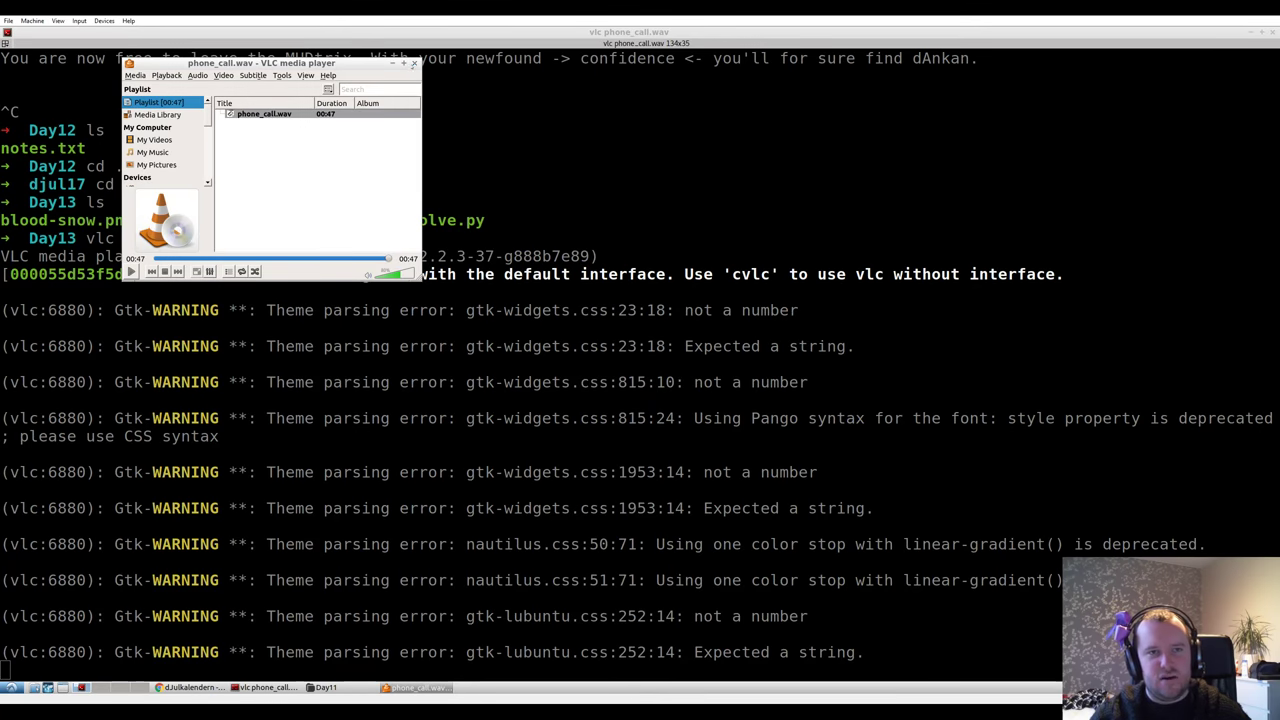
key(ctrl+q)
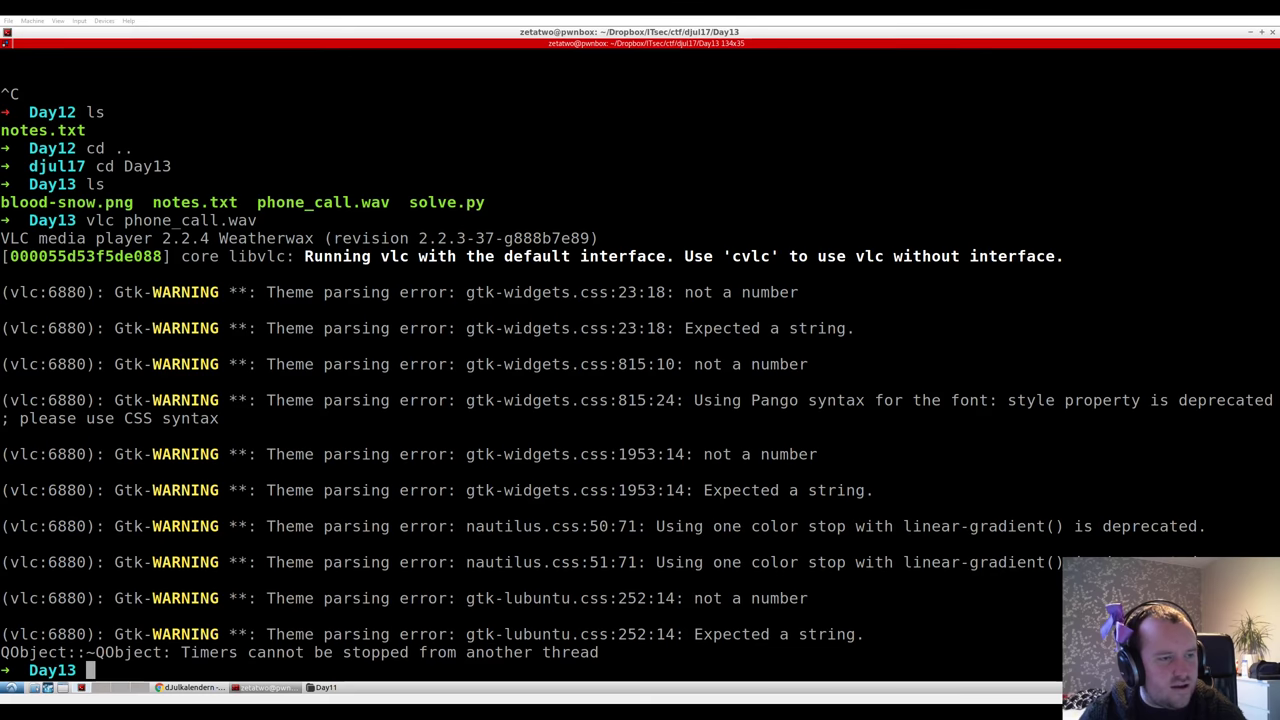
key(Return)
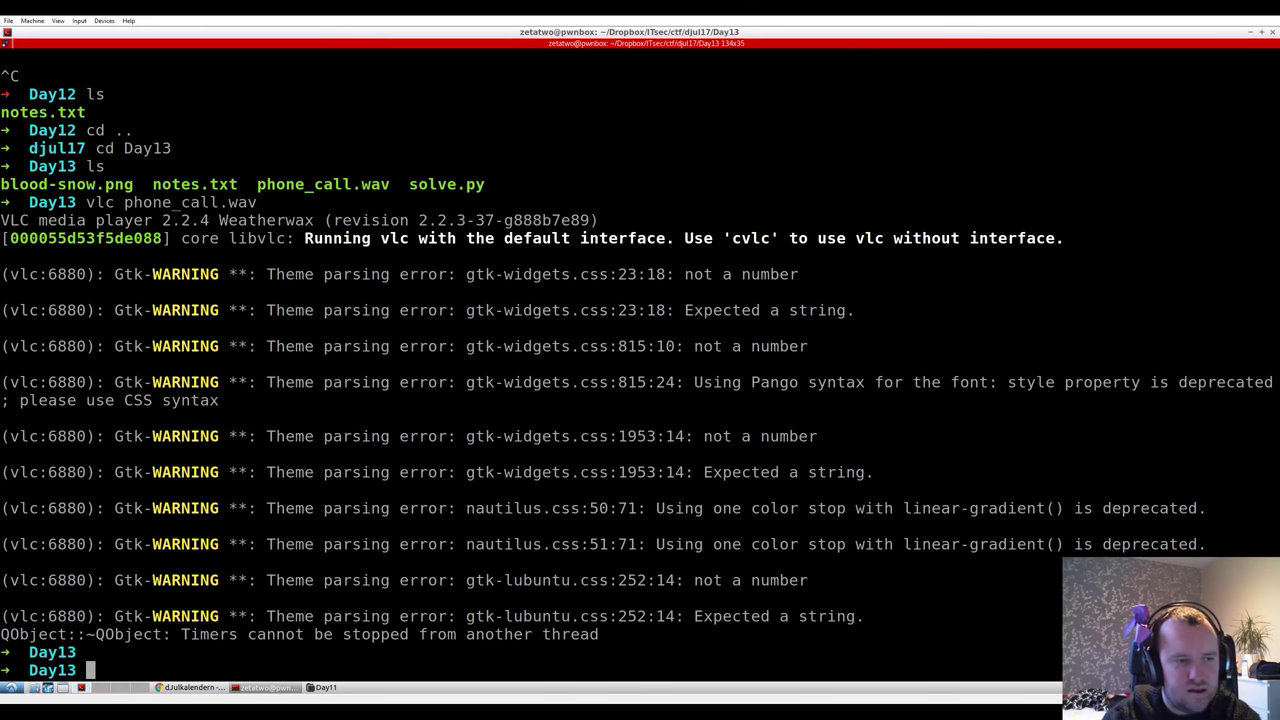
- List the Day13 files in the terminal and open solve.py in Sublime Text
key(alt+Tab)
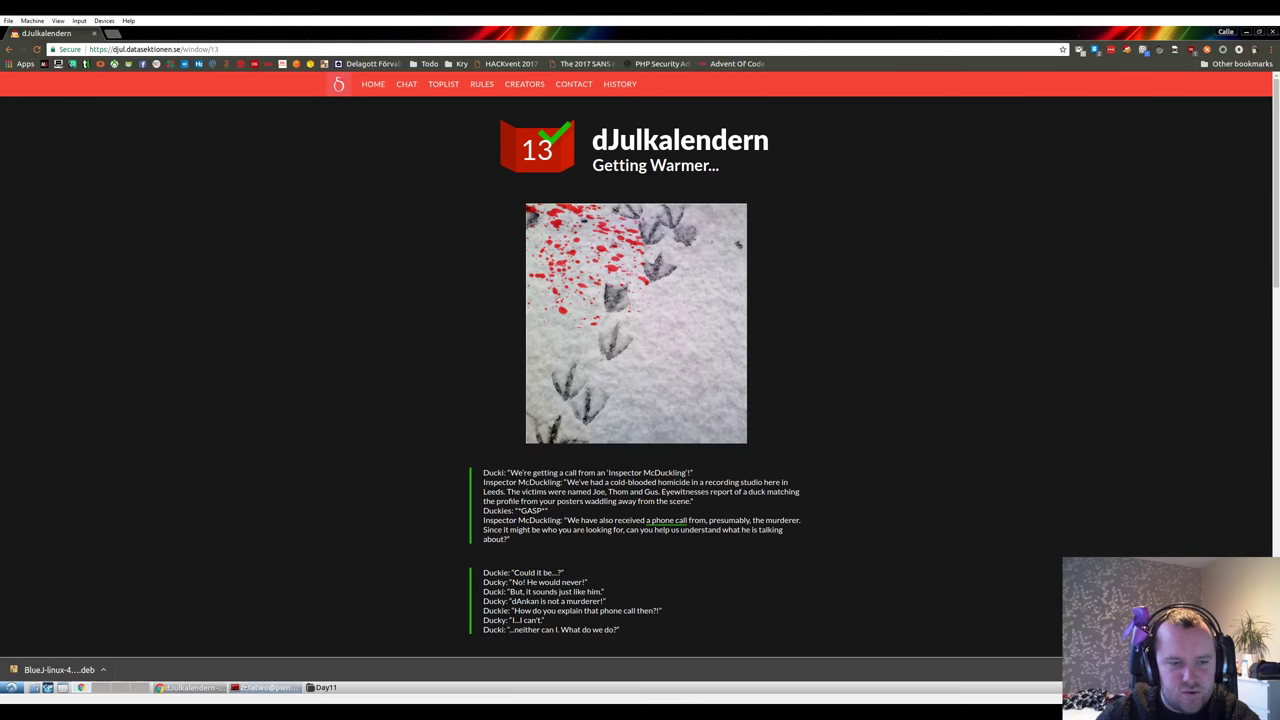
click(265, 687)
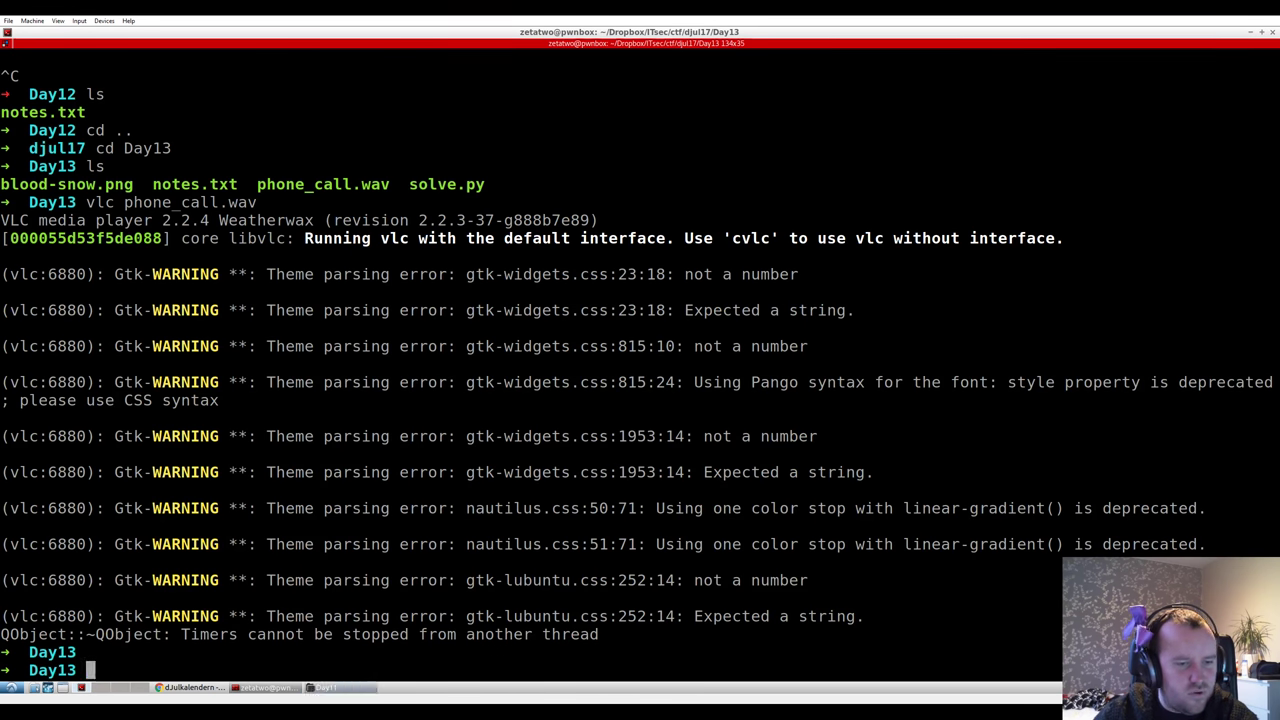
text(ls)
key(Return)
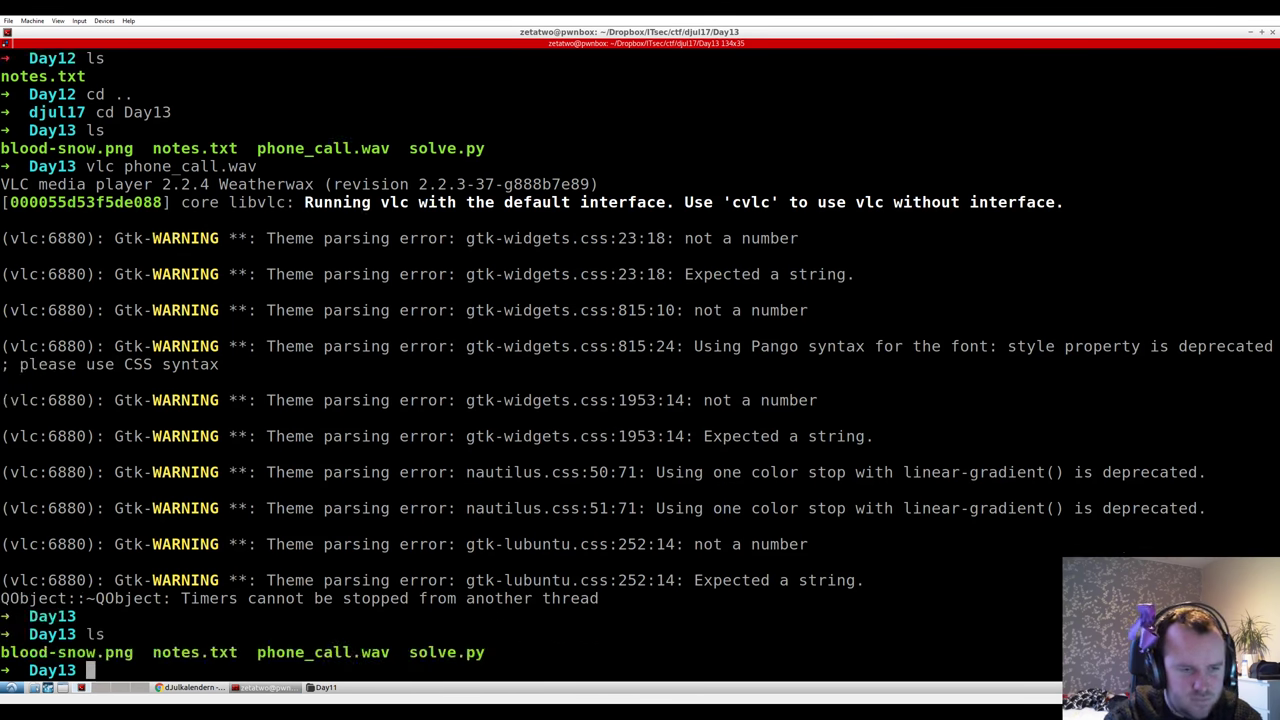
text(subl solve.py)
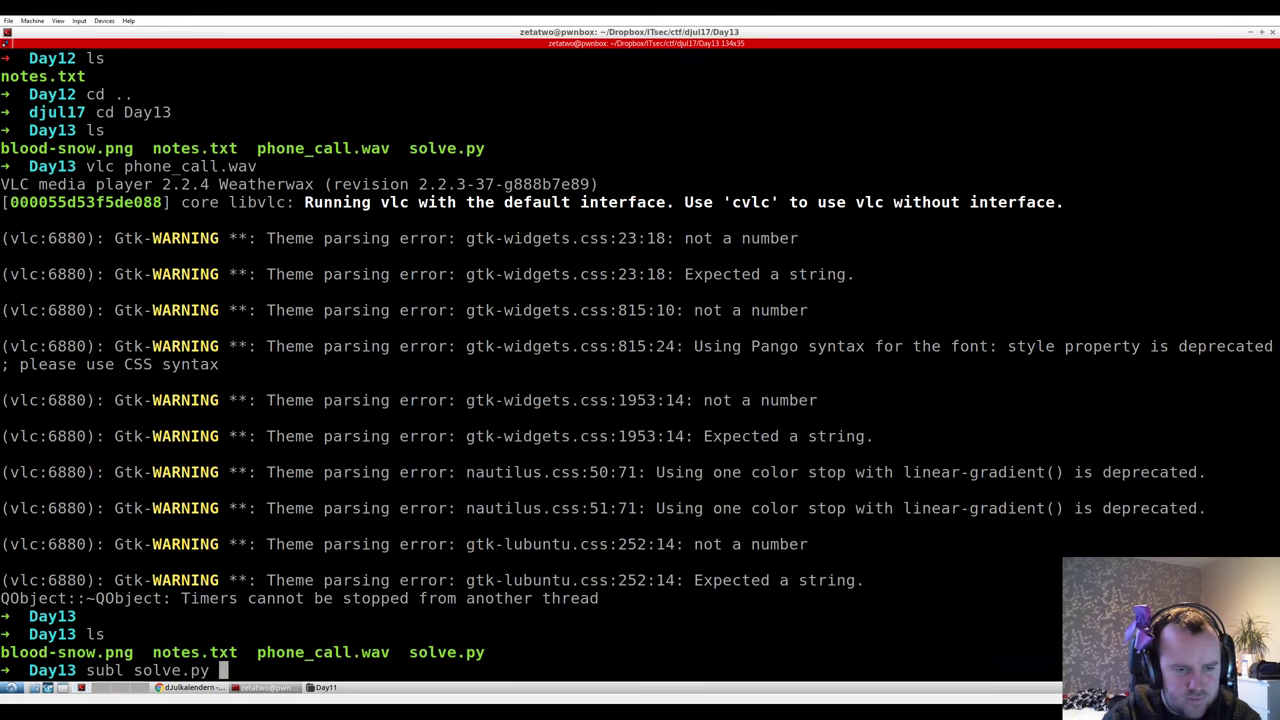
key(Return)
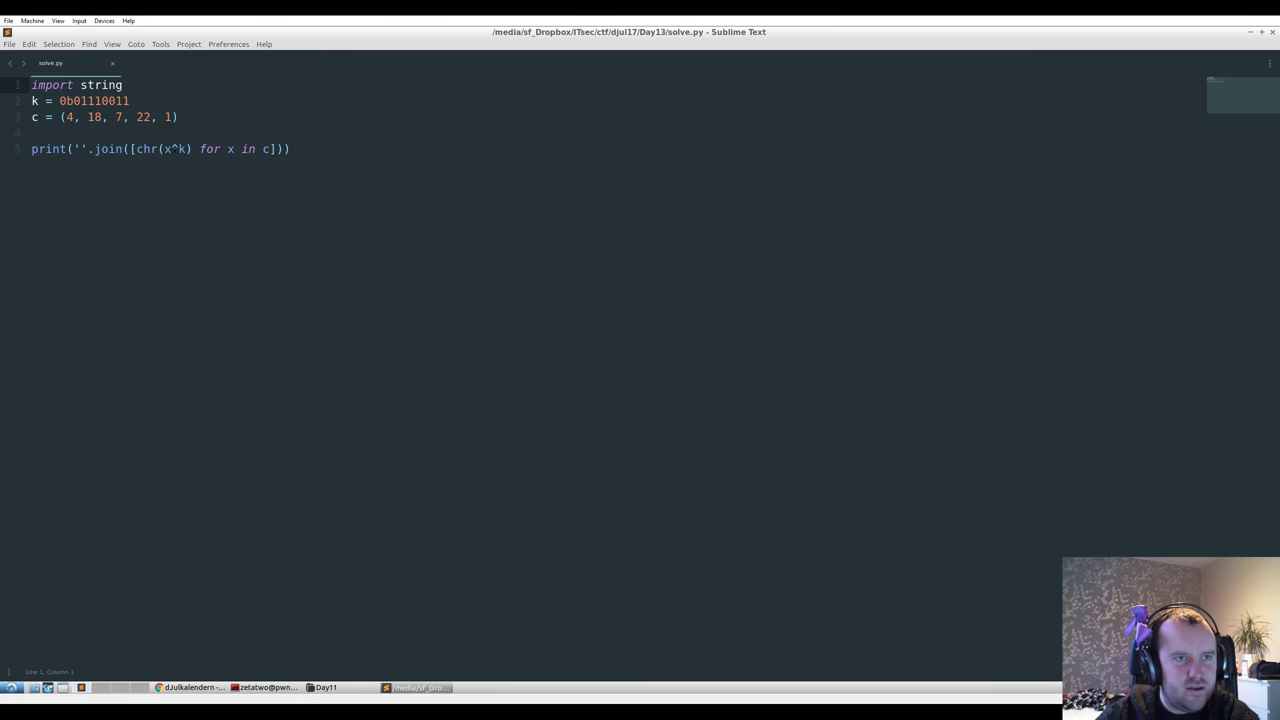
- Return to the terminal and open notes.txt from Day13 in Sublime Text
key(alt+Tab)
text(s)
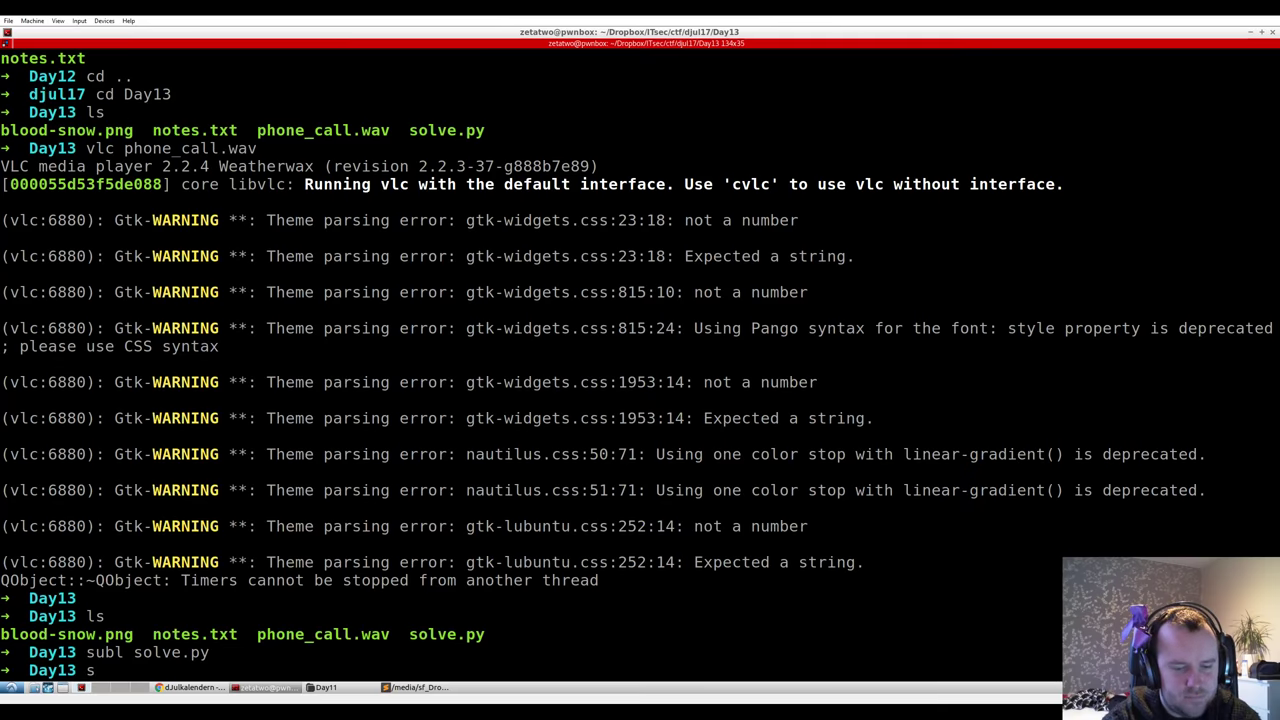
text(ubl notes.txt)
key(Return)
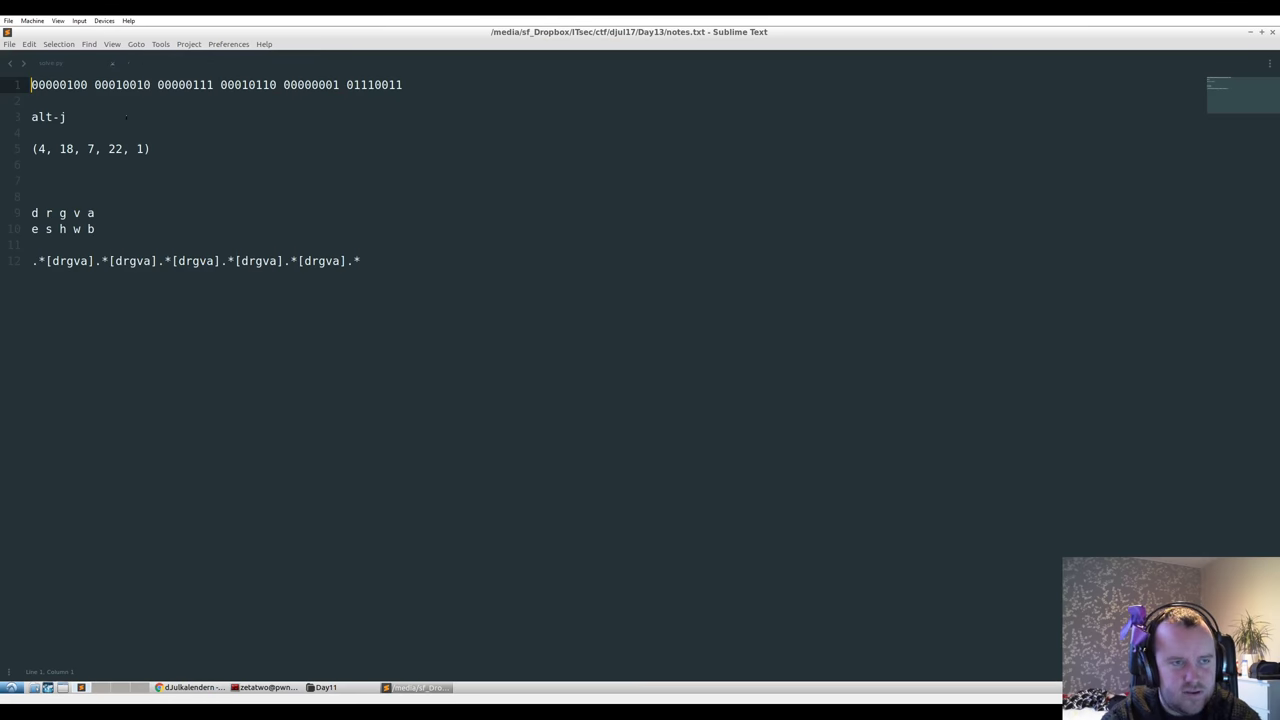
- Point out the binary numbers on the first line of notes.txt, ending at the last byte, 01110011
drag(404, 85, 31, 85)
click(170, 85)
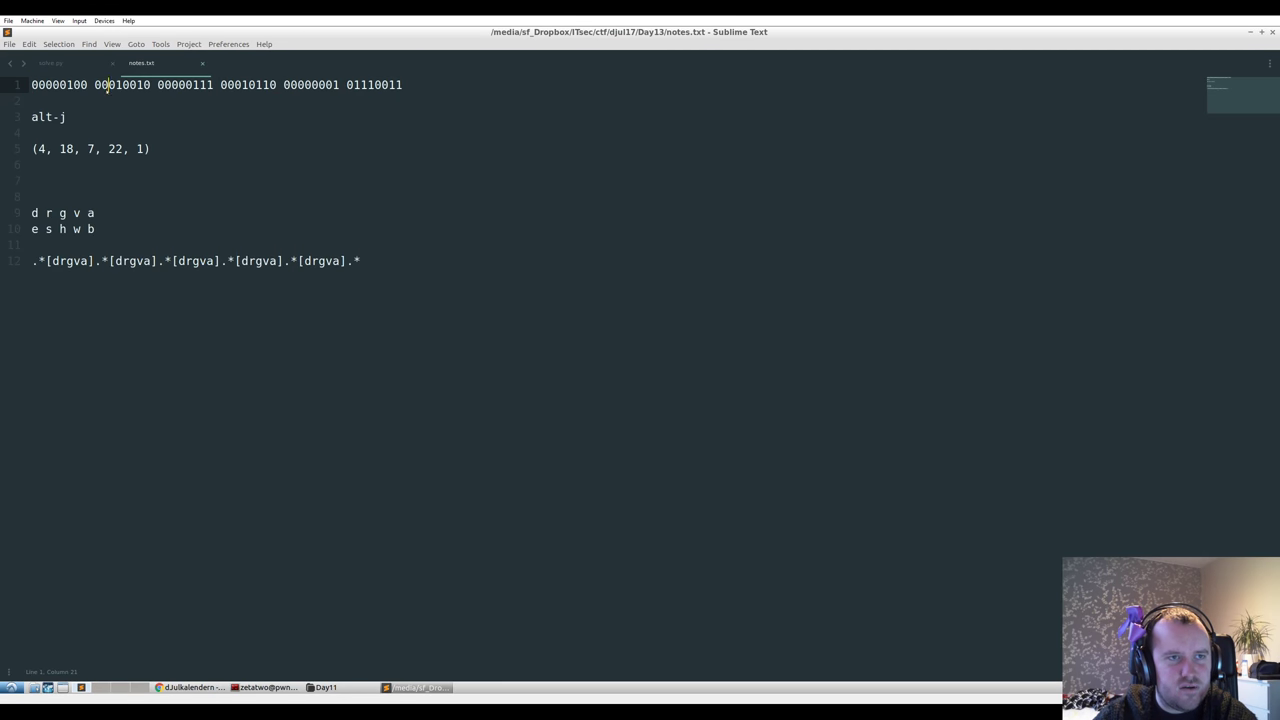
key(Down)
click(374, 85)
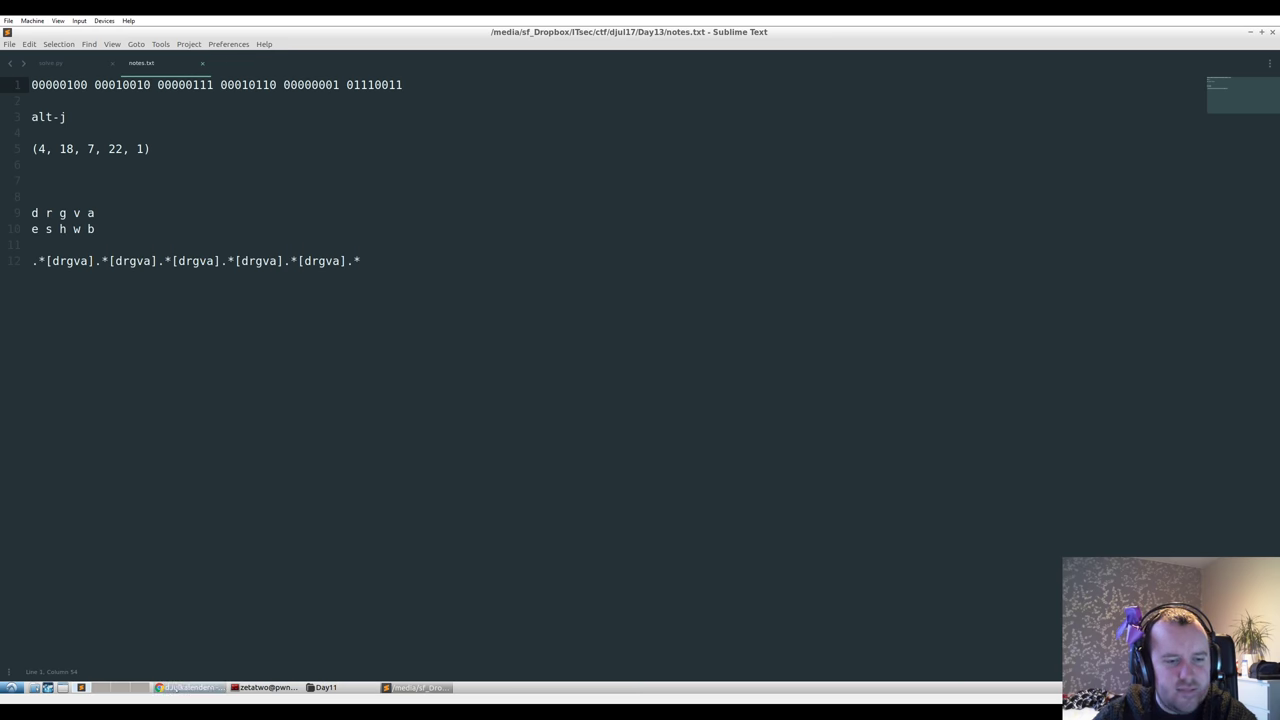
- Compare the window 13 puzzle page in the browser with notes.txt and select the "alt-j" line in the notes
click(192, 687)
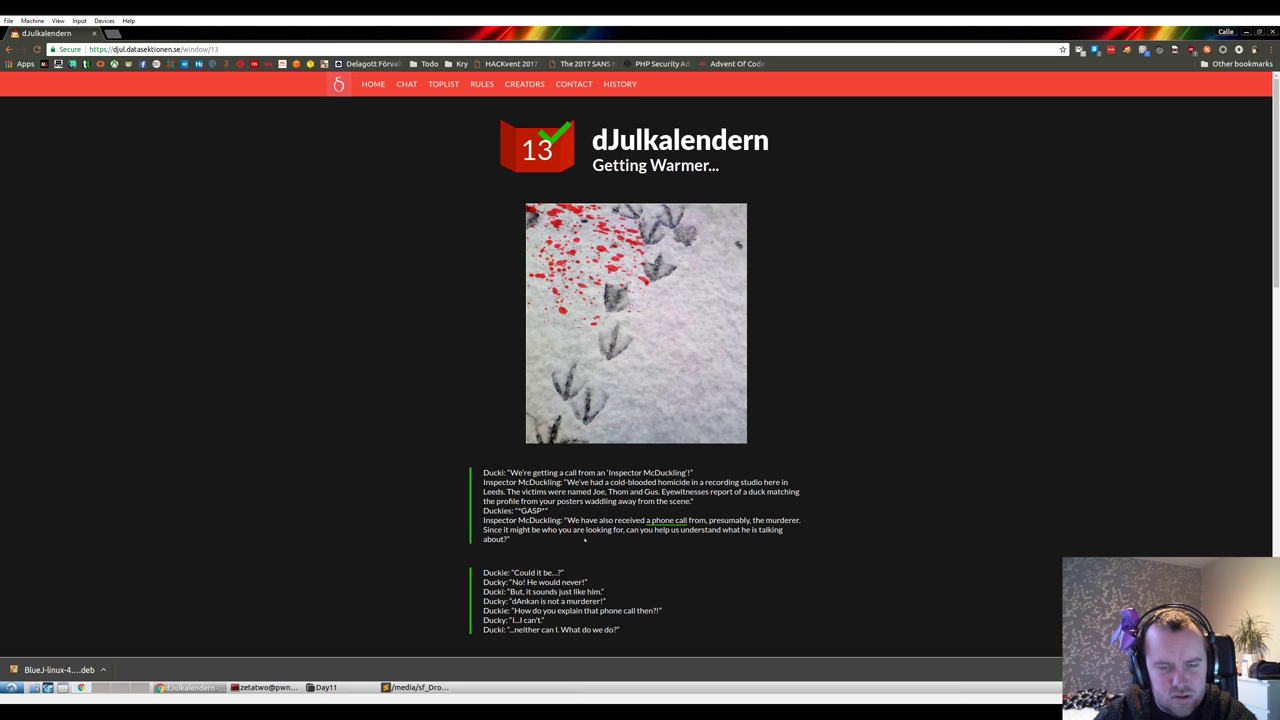
key(alt+Tab)
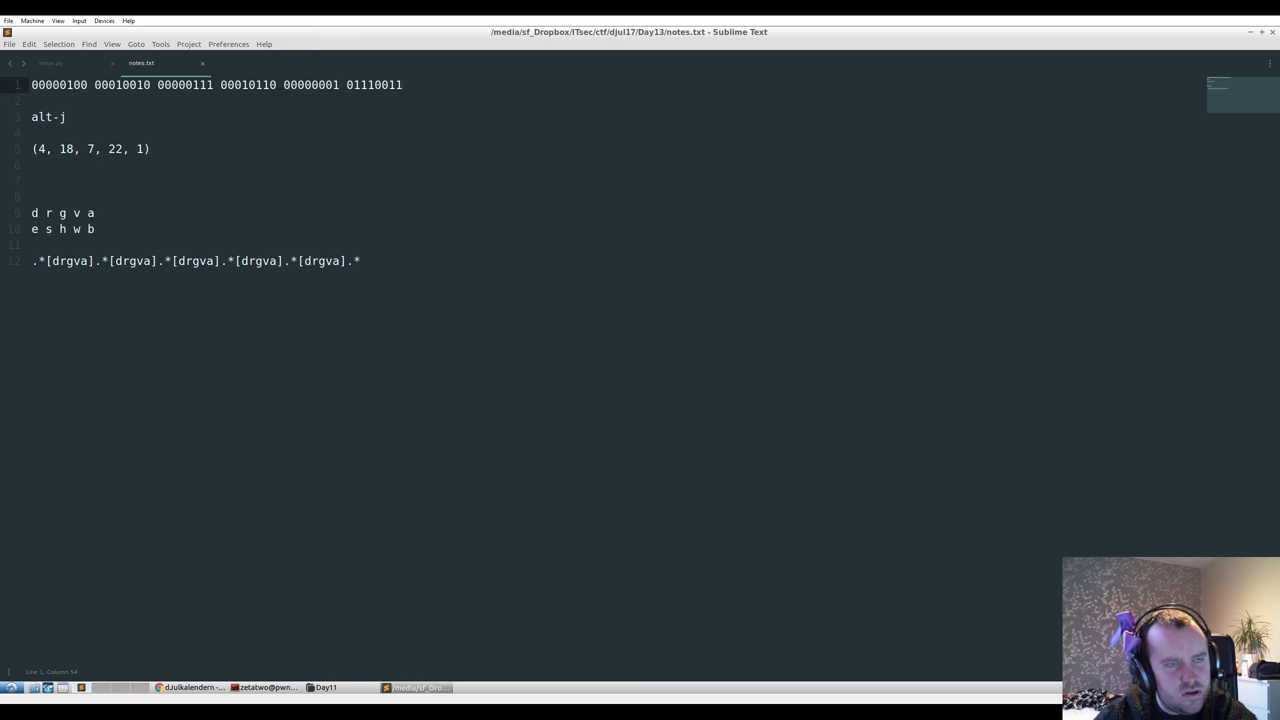
click(75, 116)
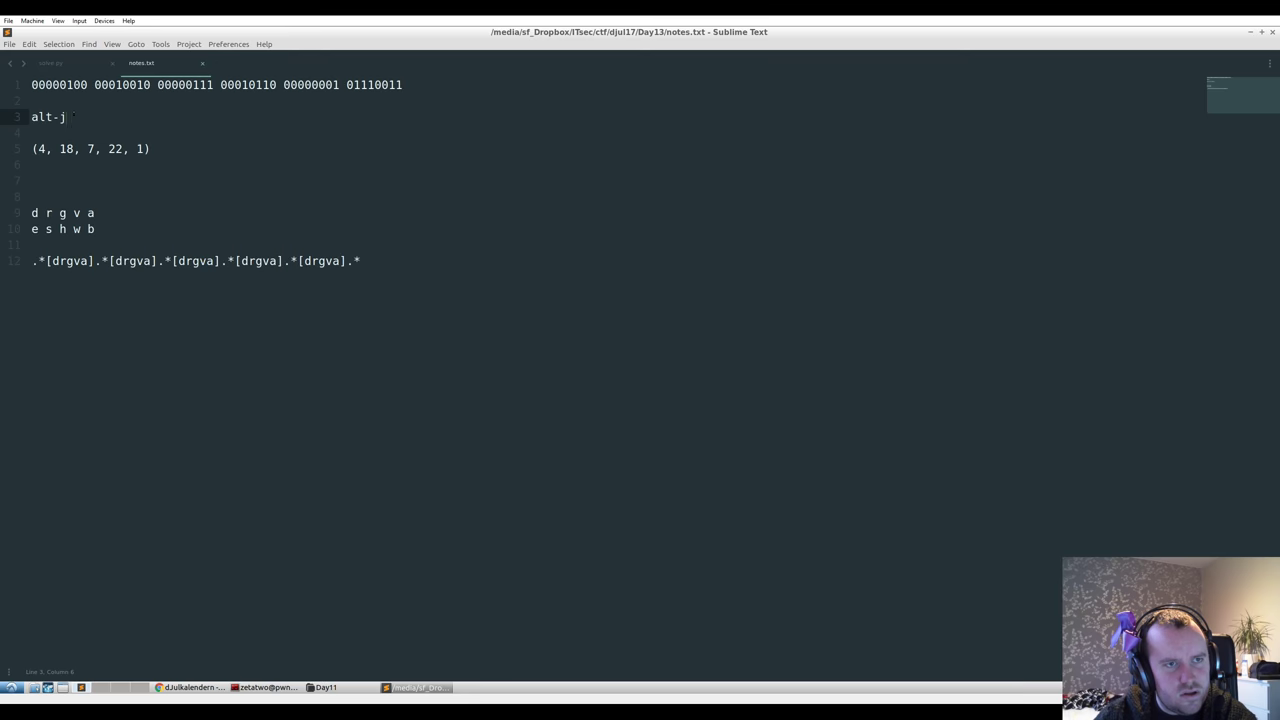
key(alt+Tab)
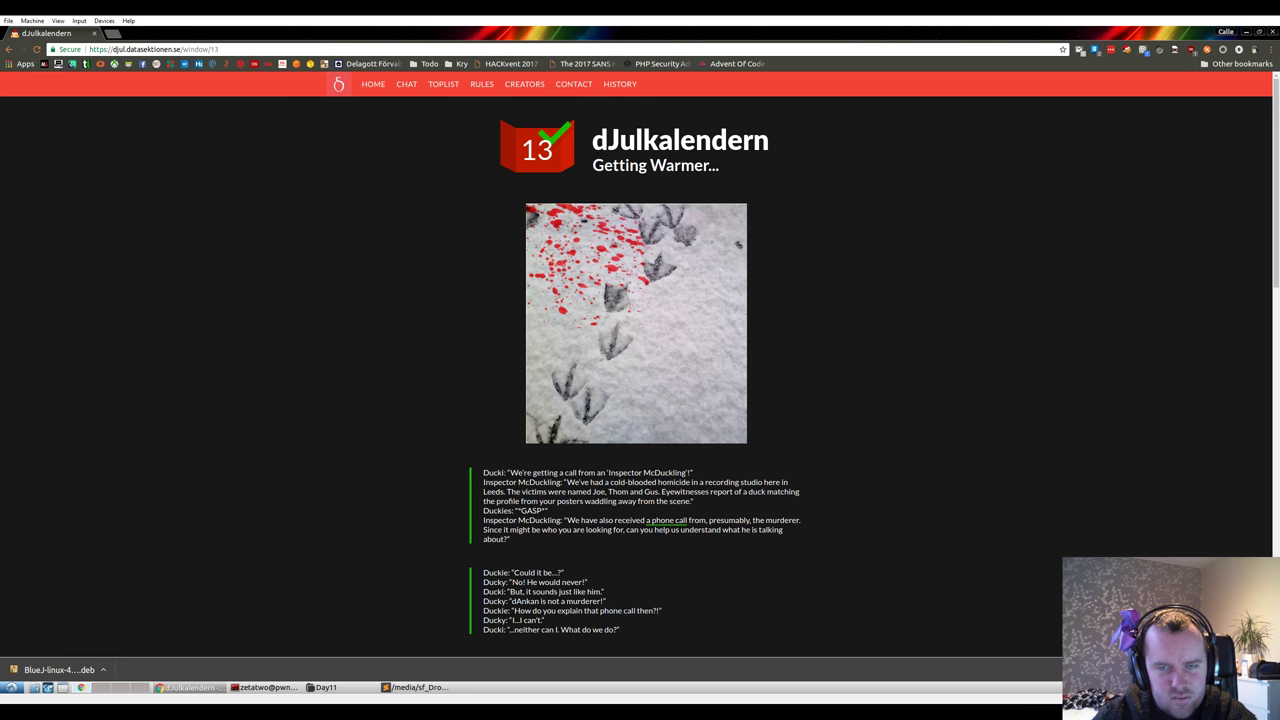
triple_click(722, 160)
click(722, 160)
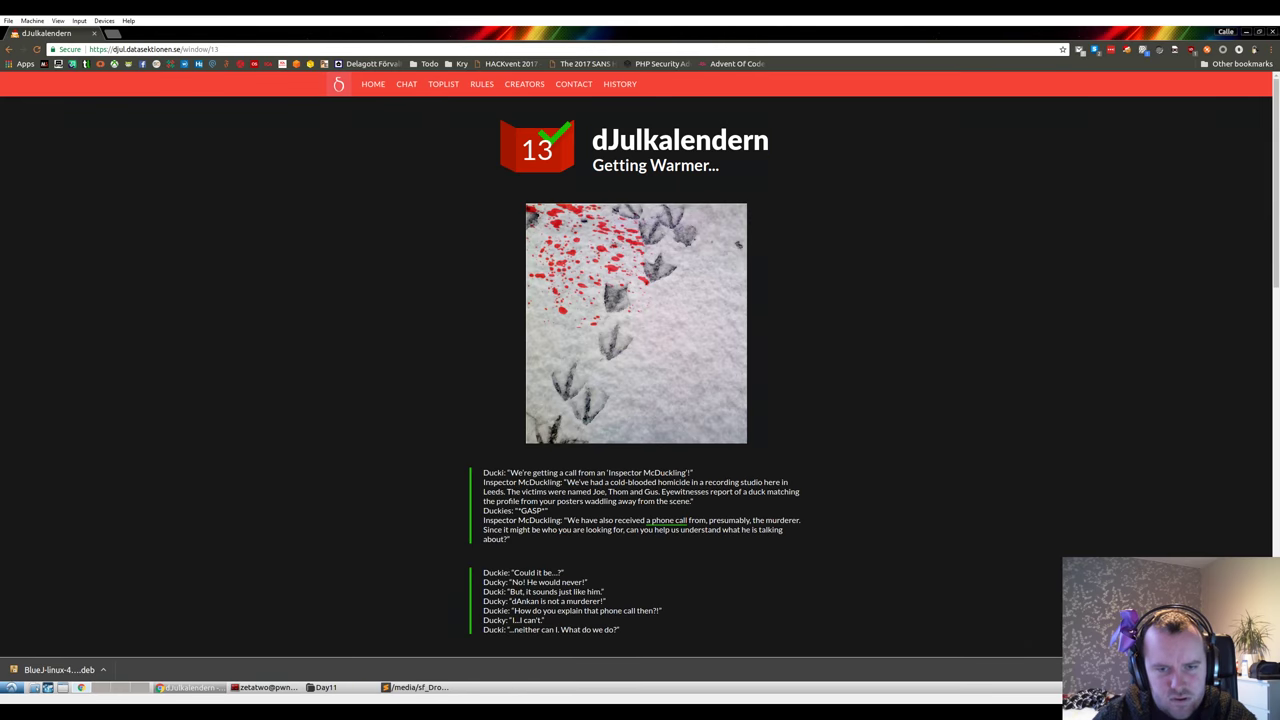
key(alt+Tab)
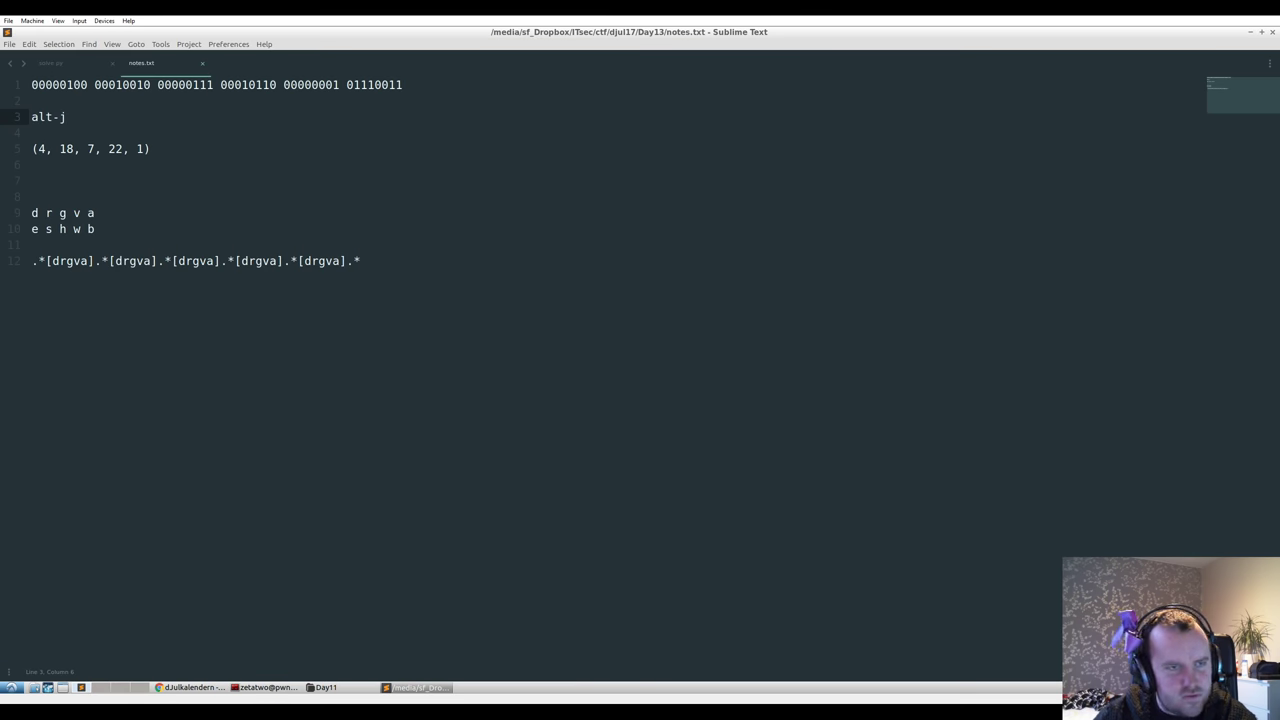
key(shift+Home)
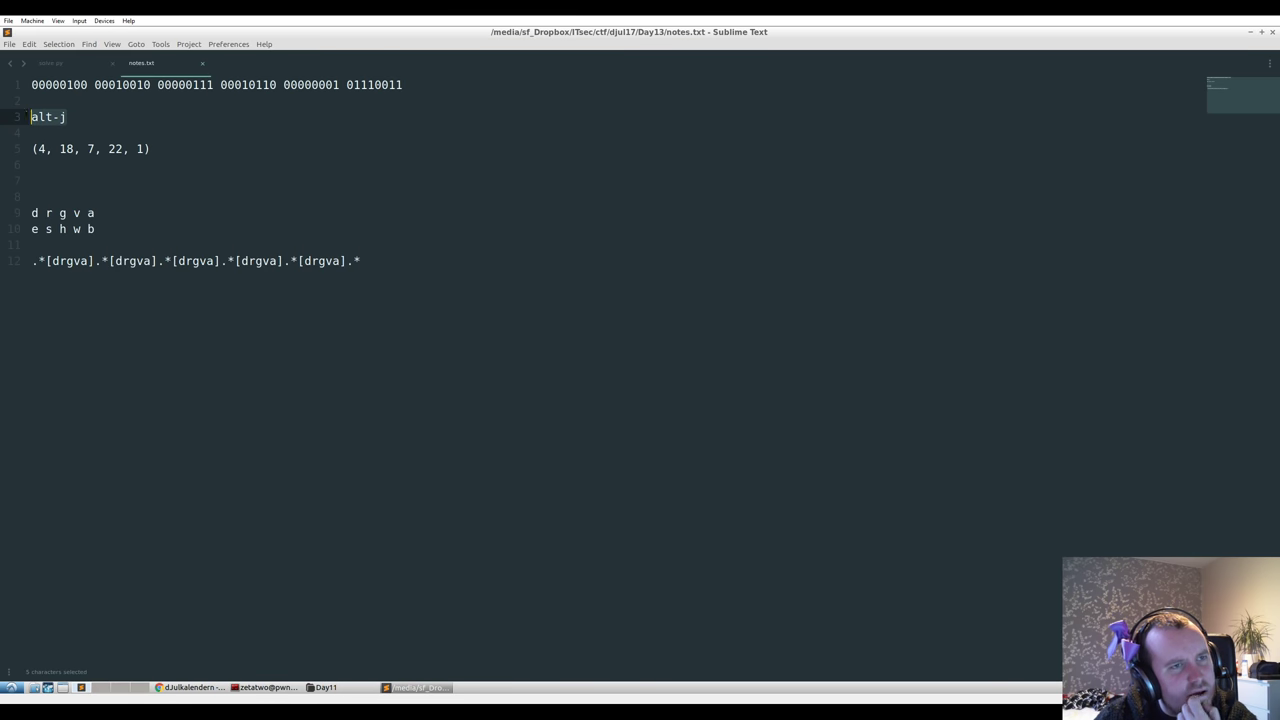
- Copy the victims' names from the window 13 text in the browser and search Google for them in a new tab, without the word "and"
key(alt+Tab)
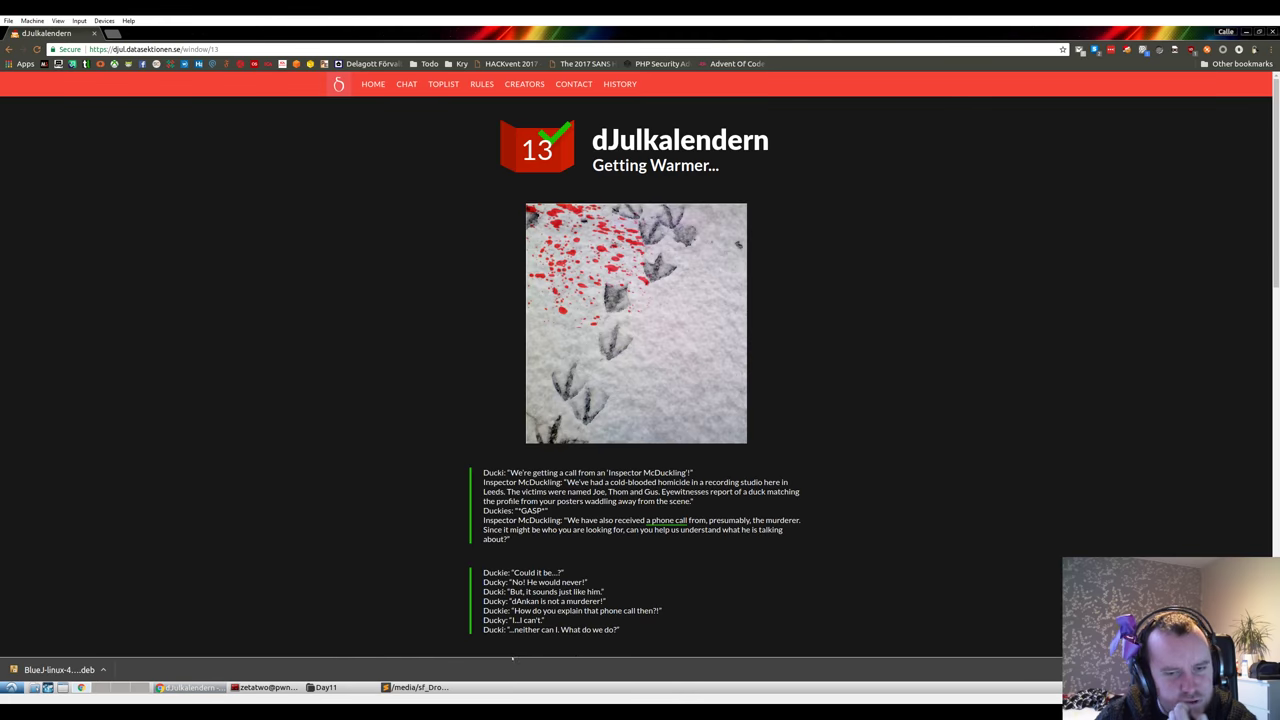
scroll(563, 550, down, 2)
scroll(563, 550, up, 2)
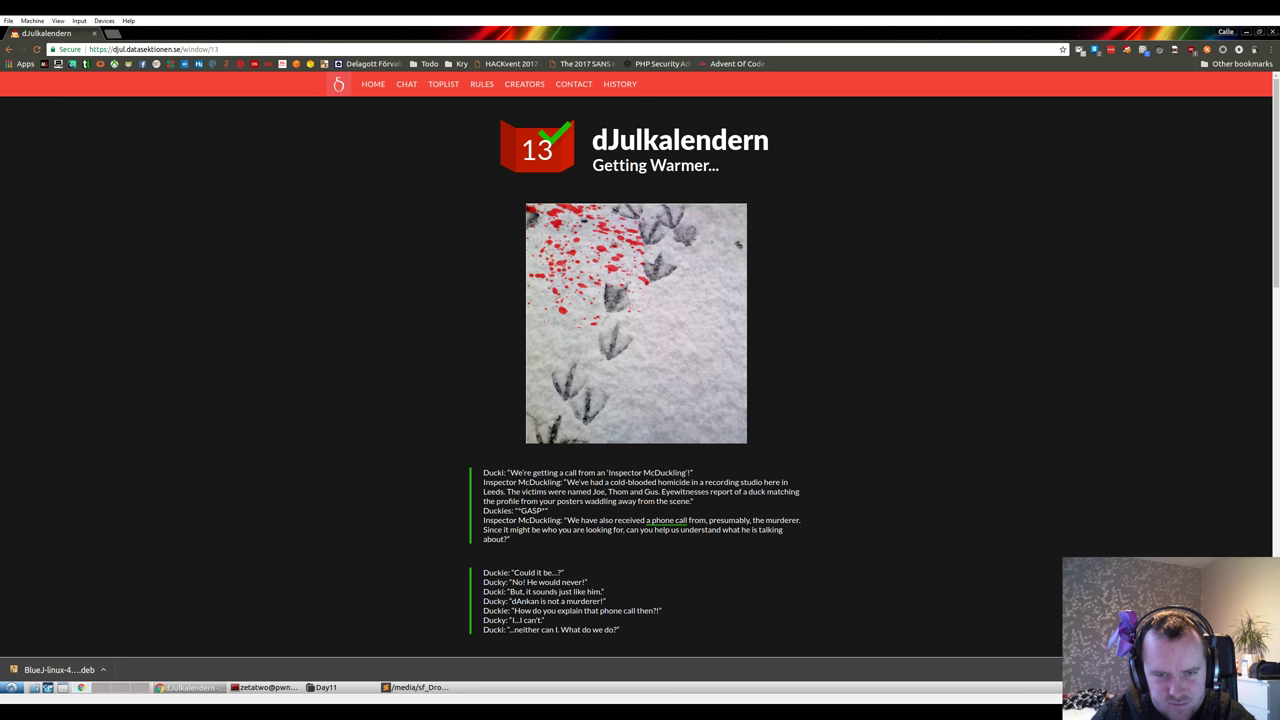
drag(592, 491, 657, 491)
key(ctrl+c)
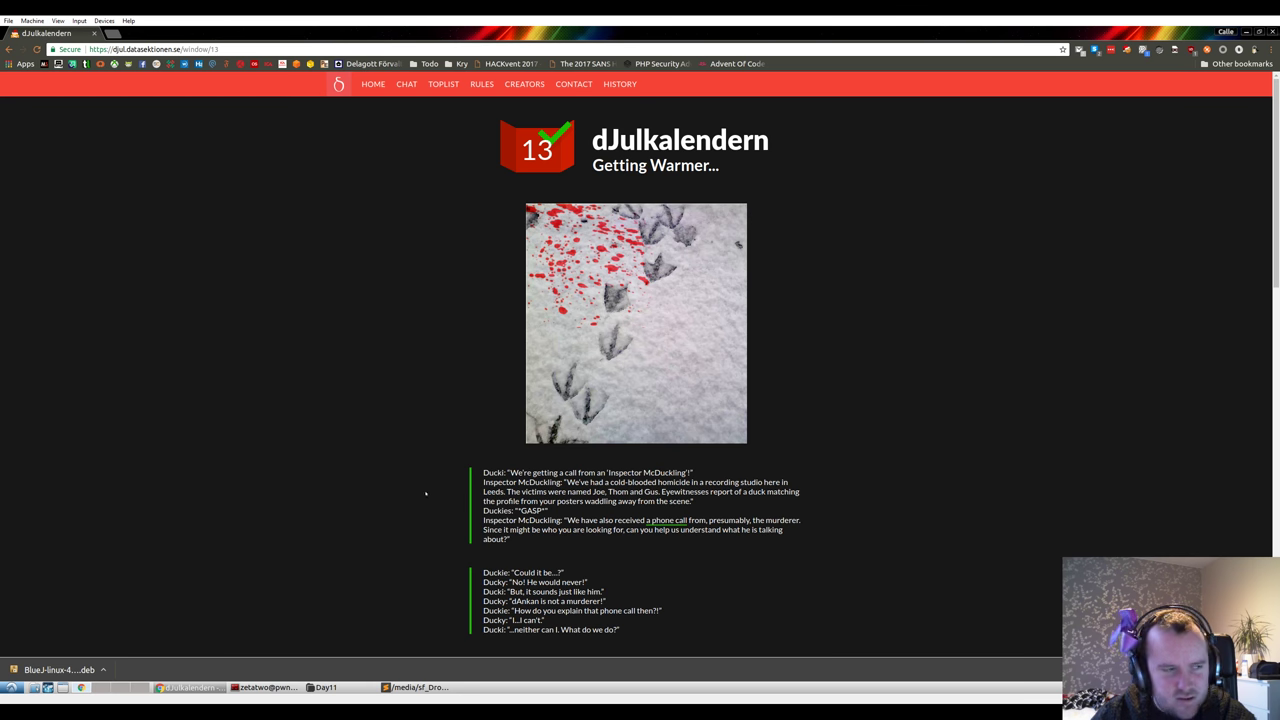
key(ctrl+t)
key(ctrl+v)
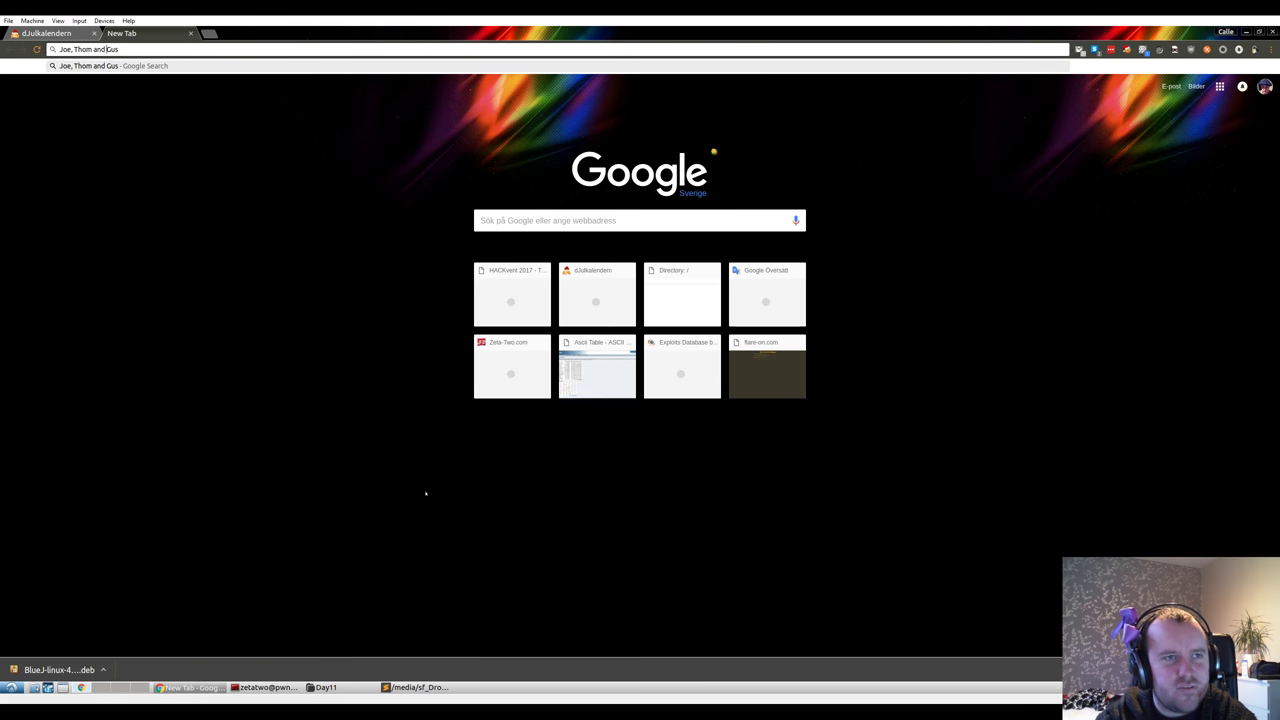
key(ctrl+Left)
key(ctrl+BackSpace)
key(Return)
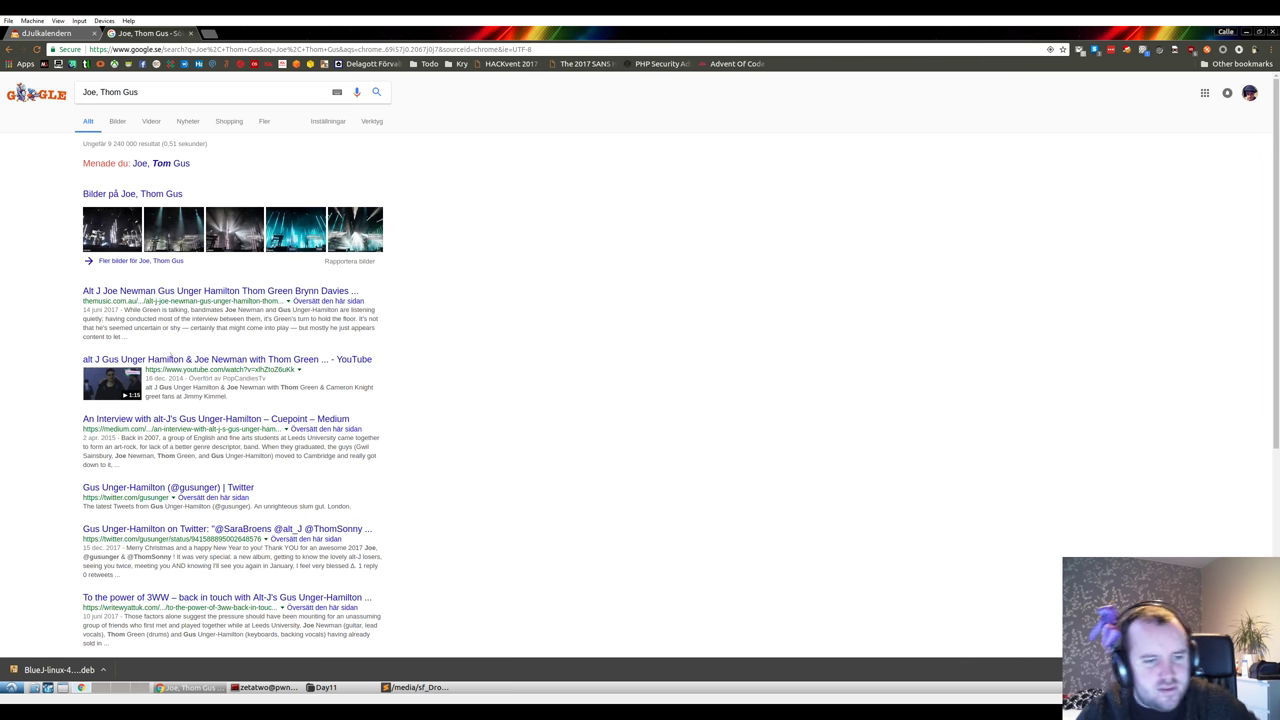
- Search Google for "alt j", open the band's English Wikipedia article and skim its history sections
triple_click(152, 91)
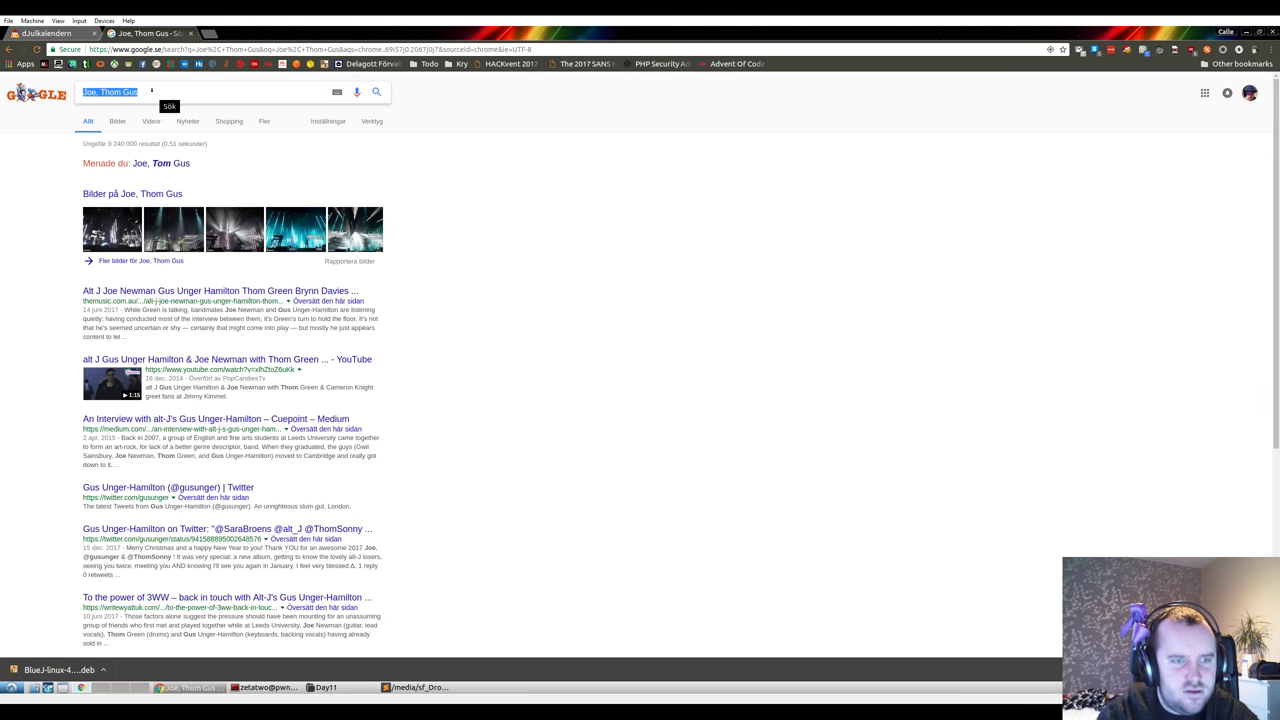
text(alt j)
key(Return)
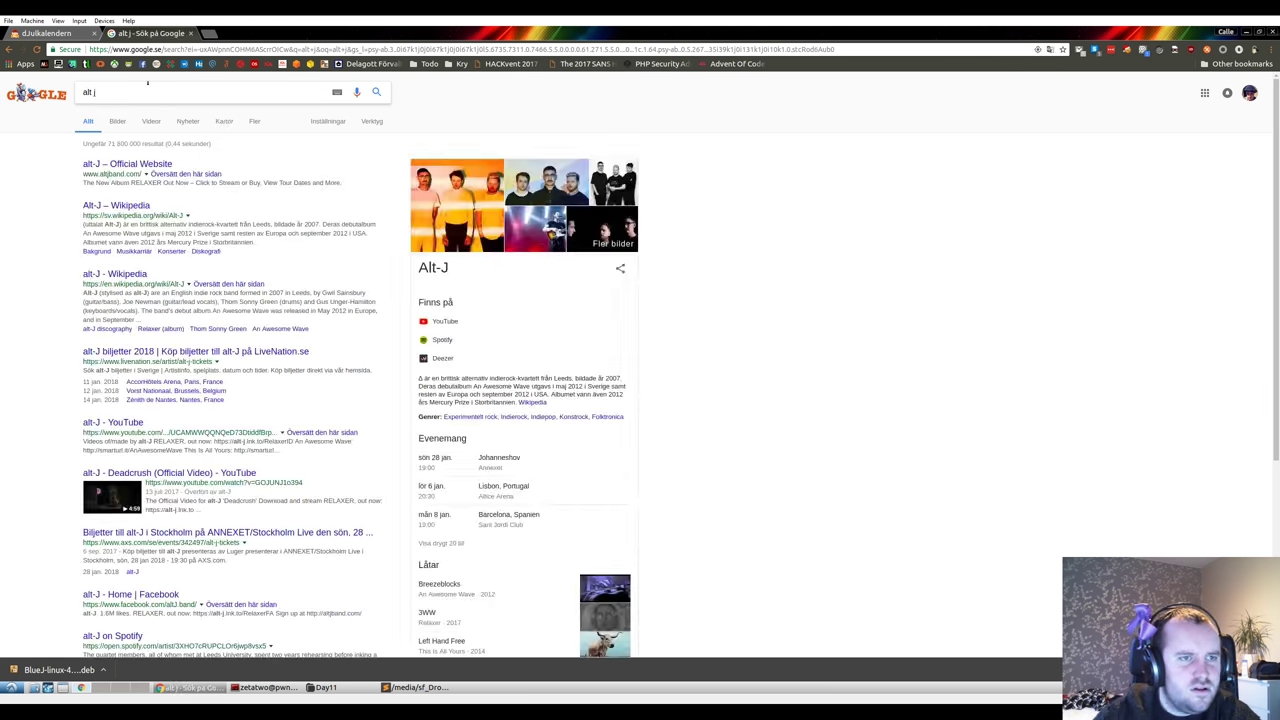
click(115, 274)
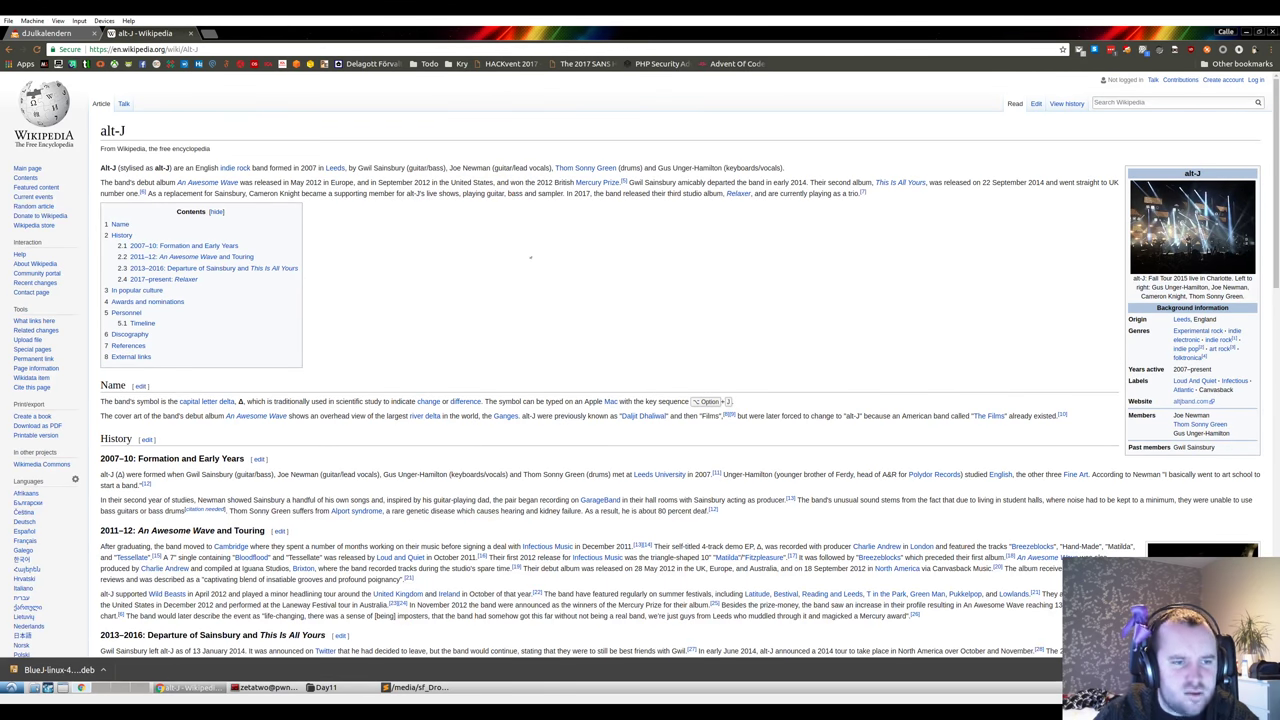
scroll(531, 252, down, 5)
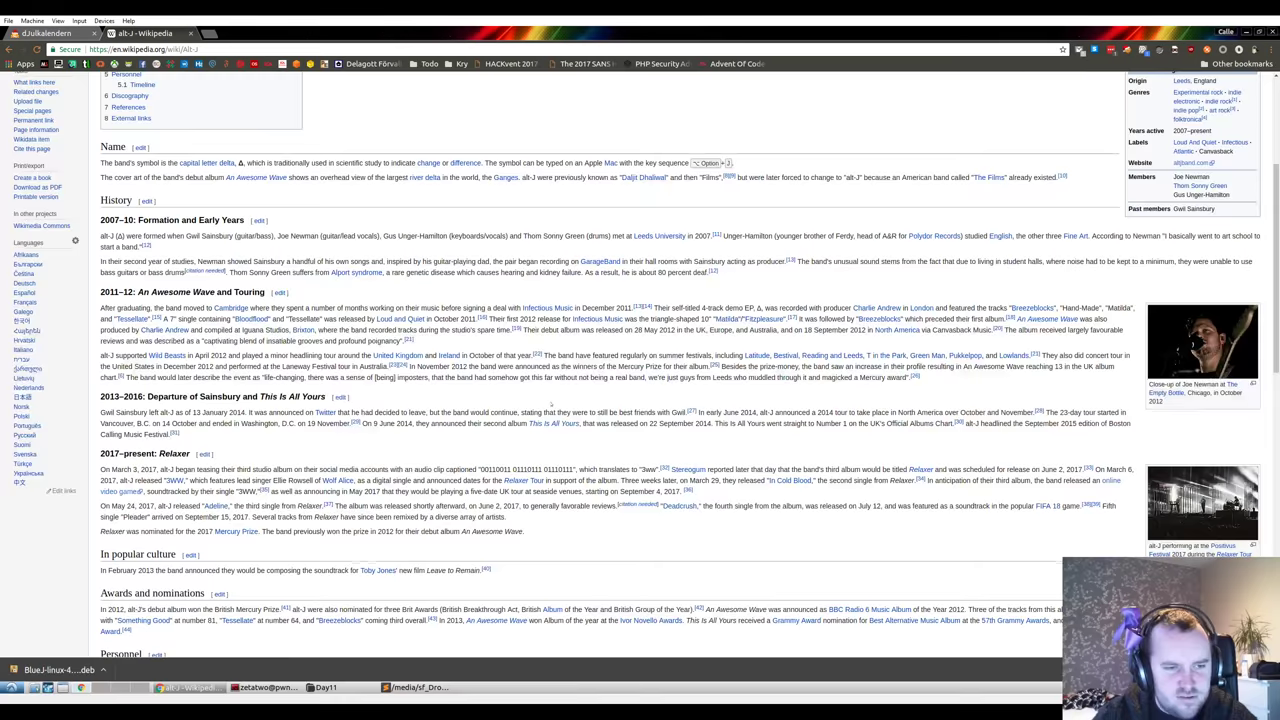
scroll(551, 405, up, 5)
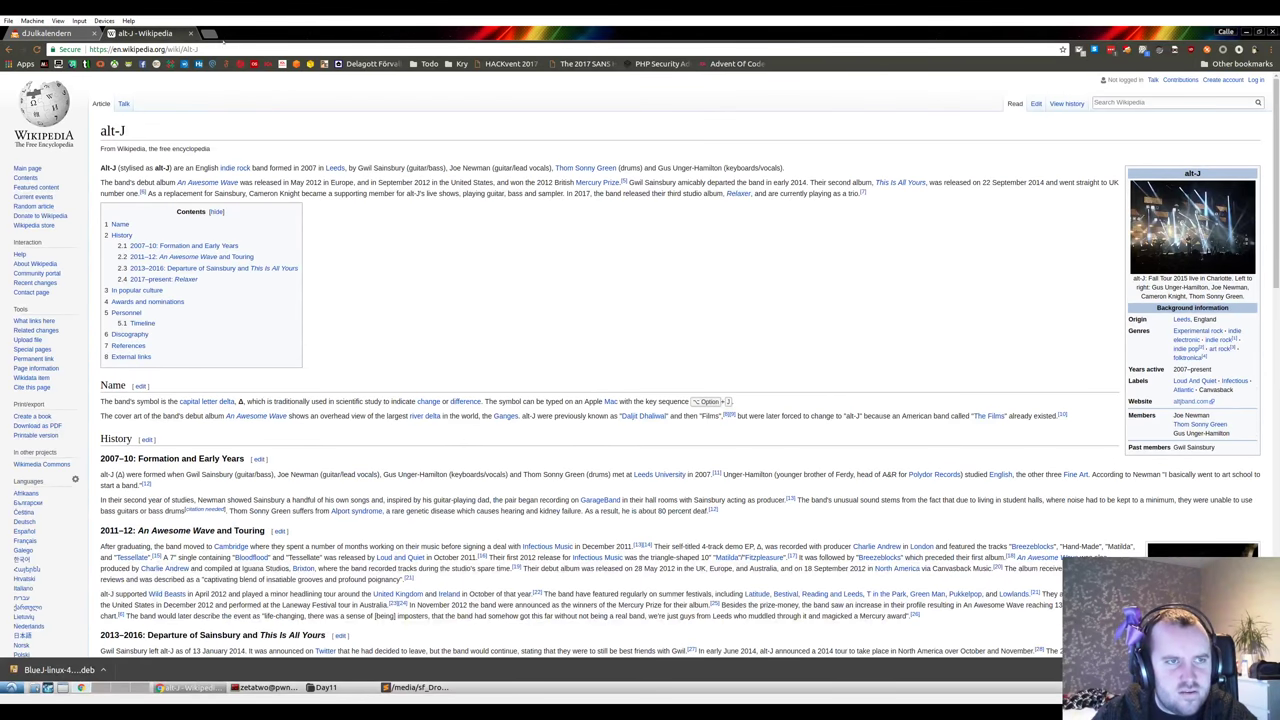
- Return to the Google results, search for "alt j cold blood" and expand the full song lyrics
key(alt+Left)
click(179, 91)
text(co)
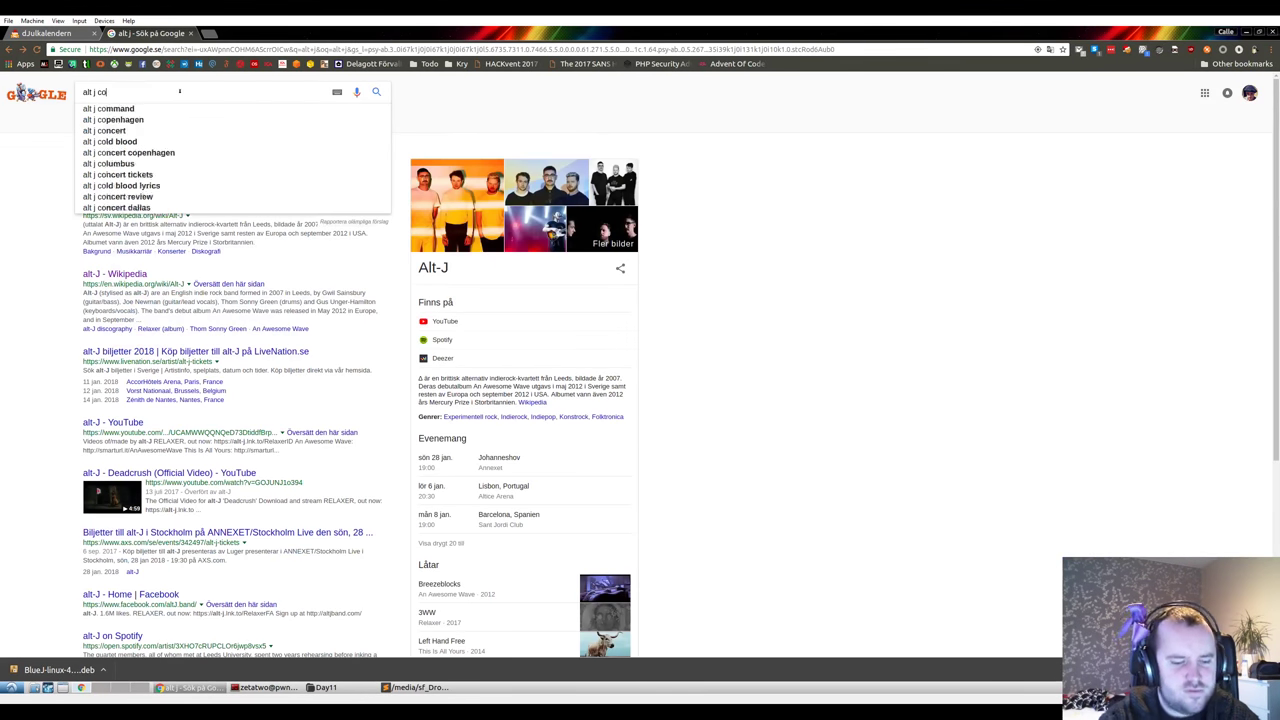
text(ld blood)
key(Return)
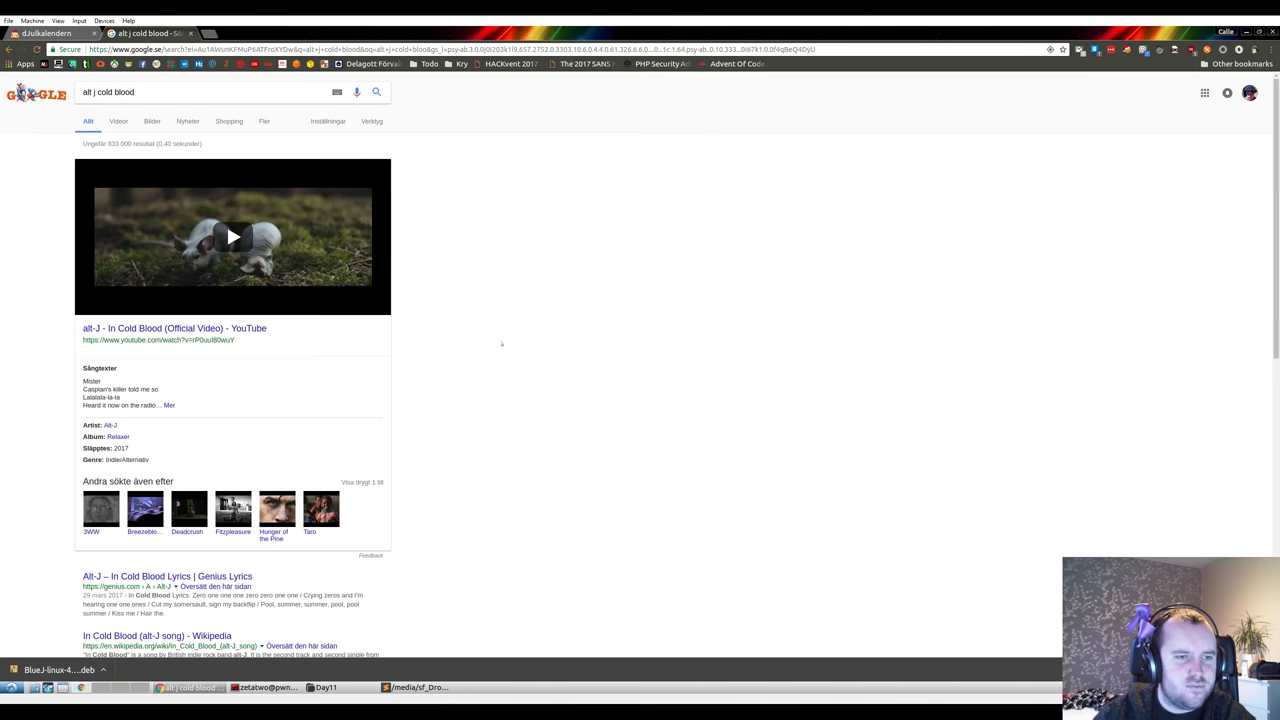
scroll(501, 343, down, 3)
click(169, 272)
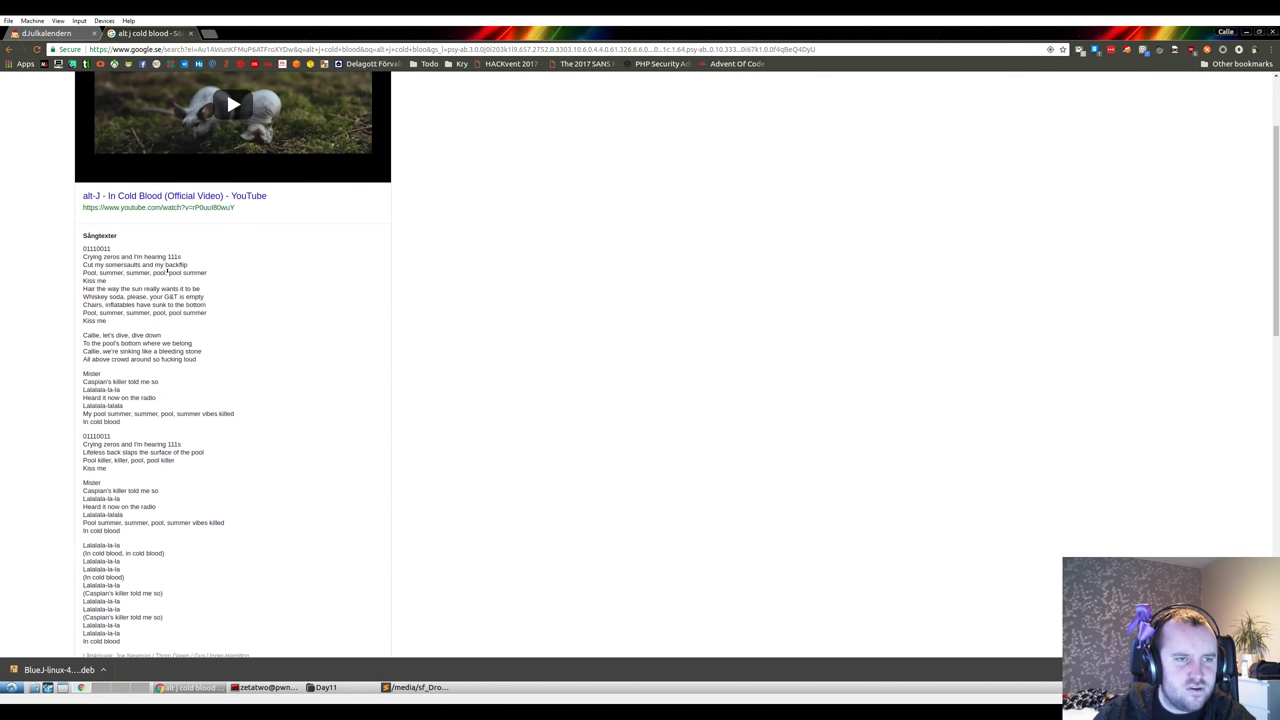
- Highlight both occurrences of the binary number 01110011 in the In Cold Blood lyrics
scroll(188, 281, down, 2)
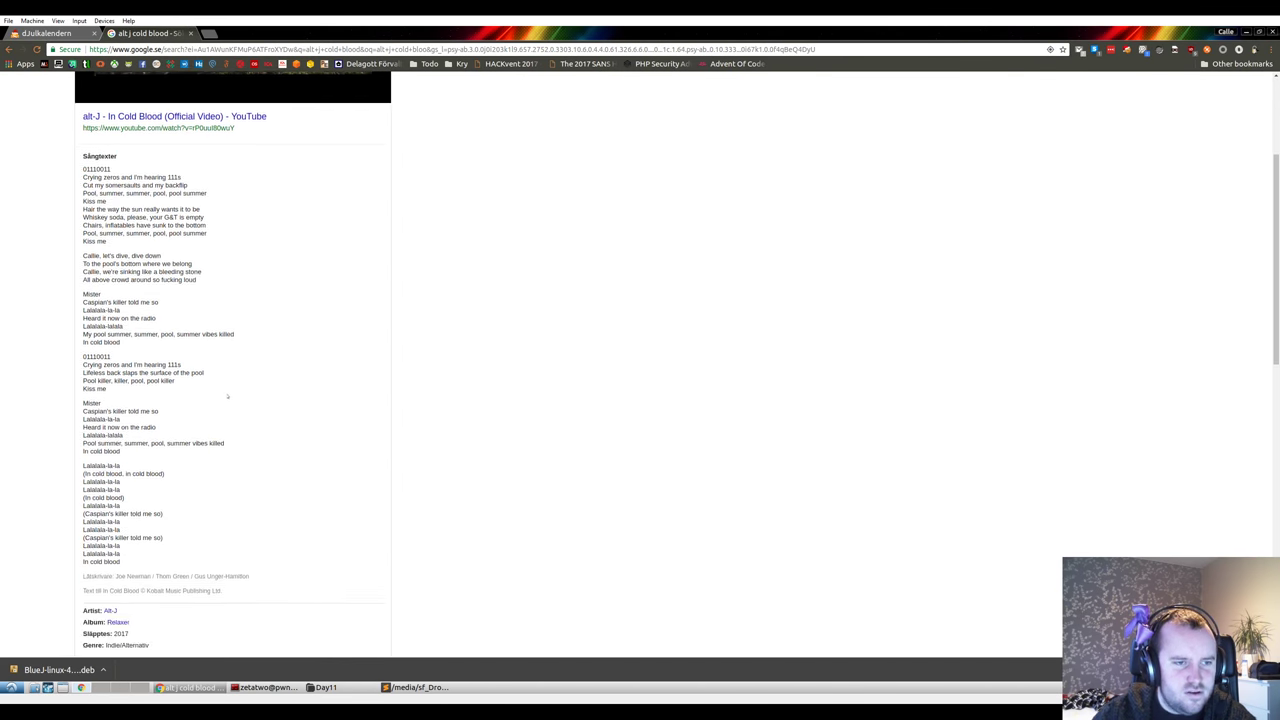
double_click(96, 169)
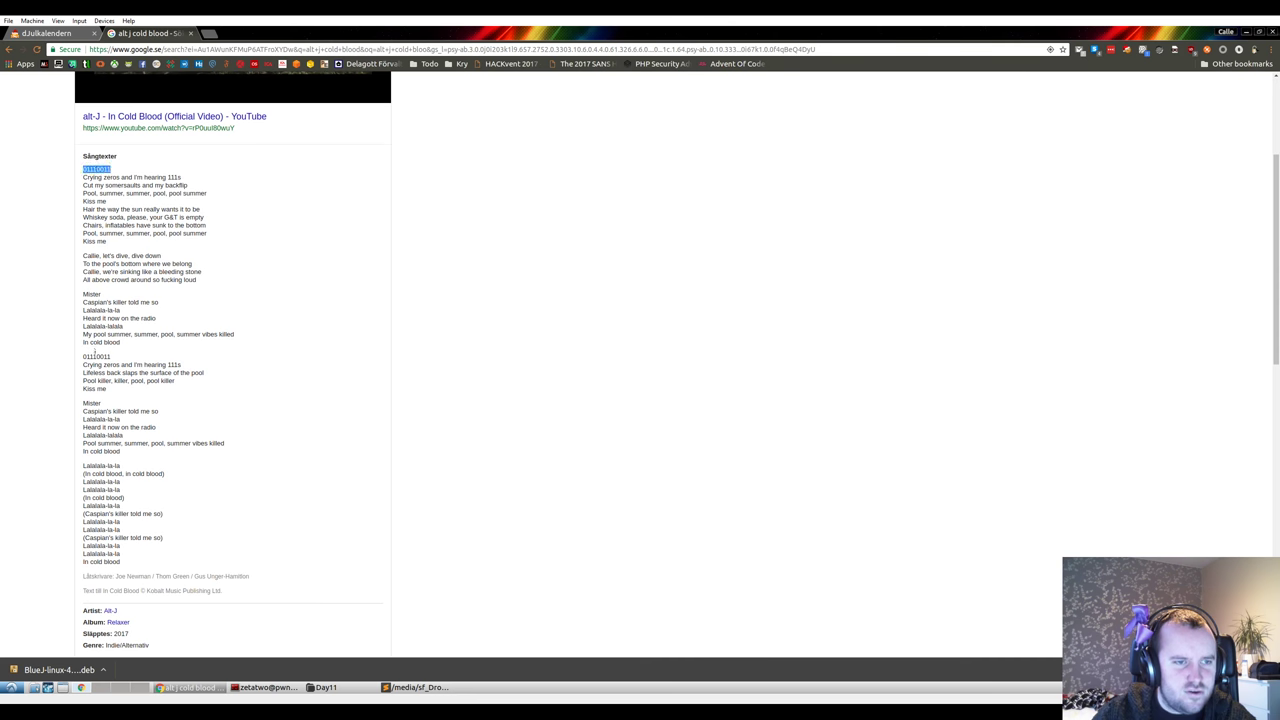
double_click(92, 356)
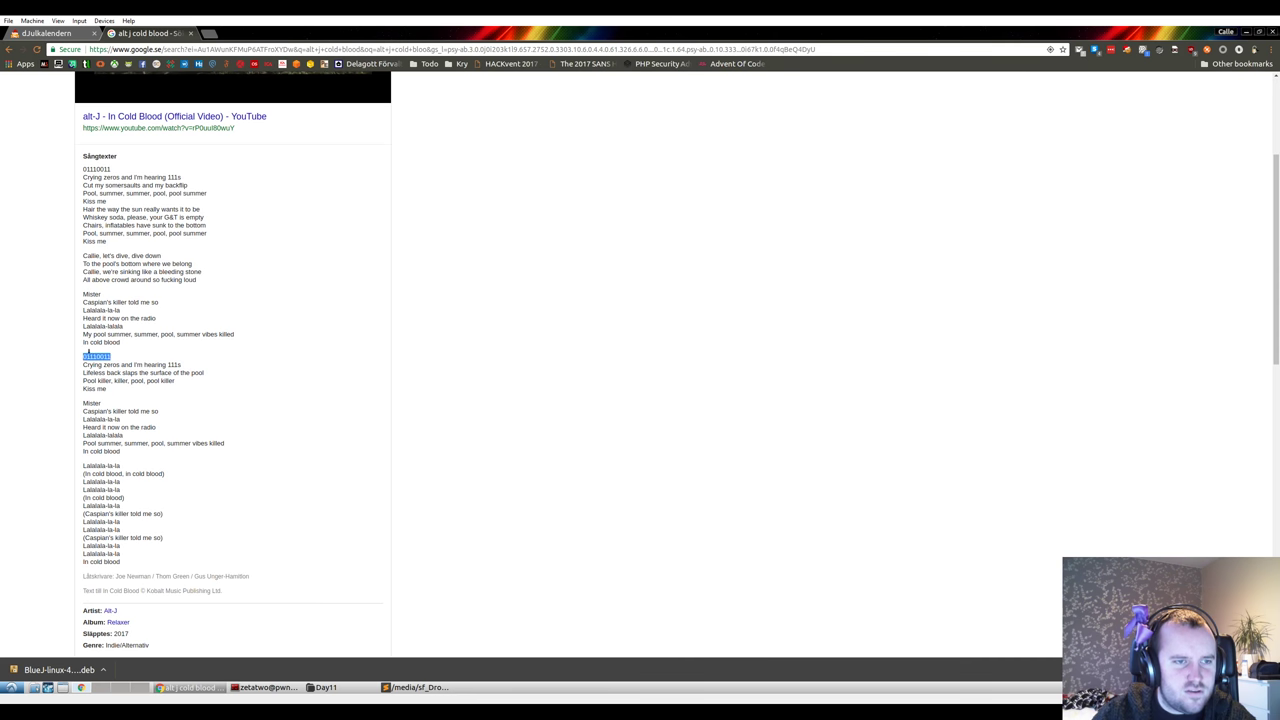
double_click(93, 169)
double_click(94, 356)
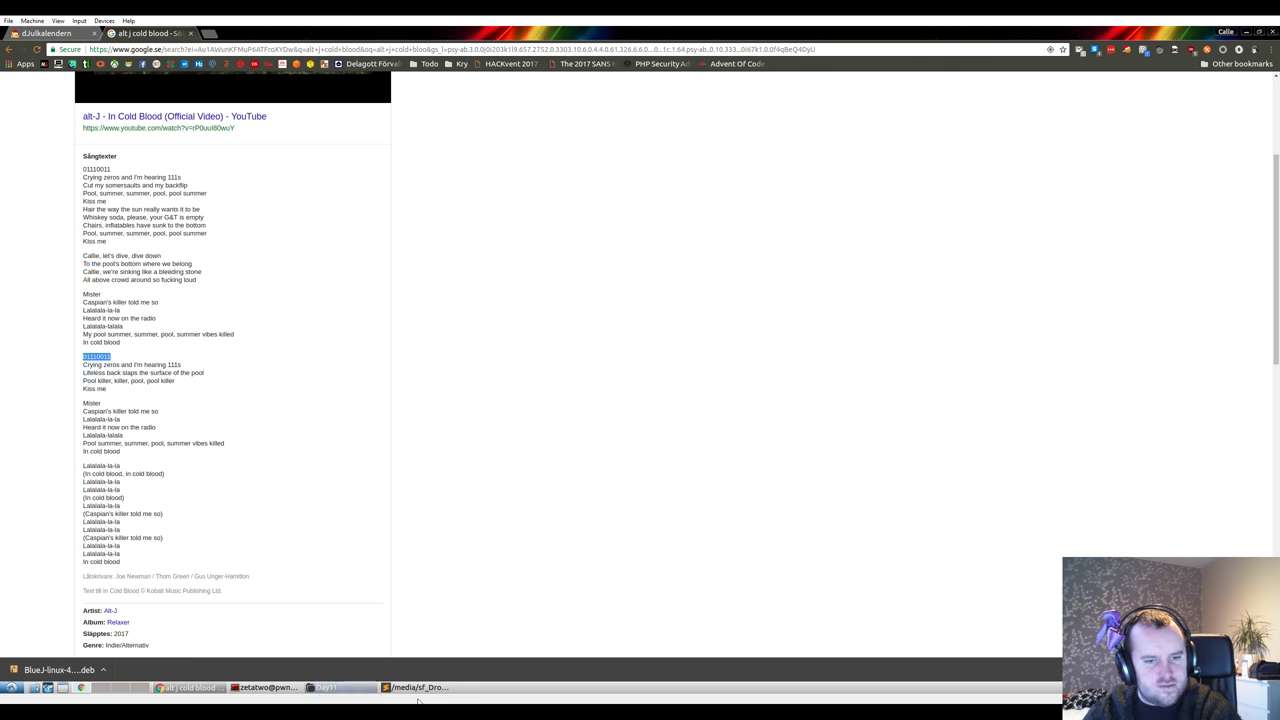
- Switch to Sublime Text, compare solve.py with notes.txt, and highlight the c tuple and the k value 0b01110011 in solve.py
click(446, 688)
click(58, 64)
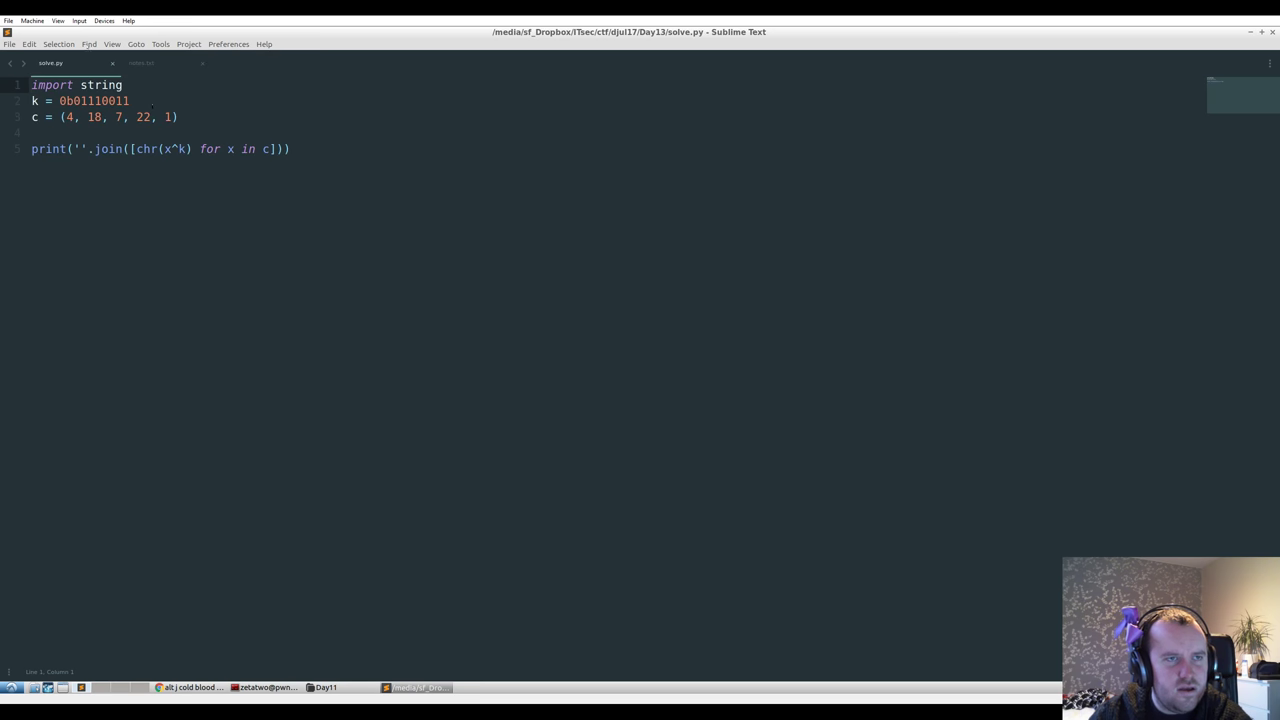
click(137, 58)
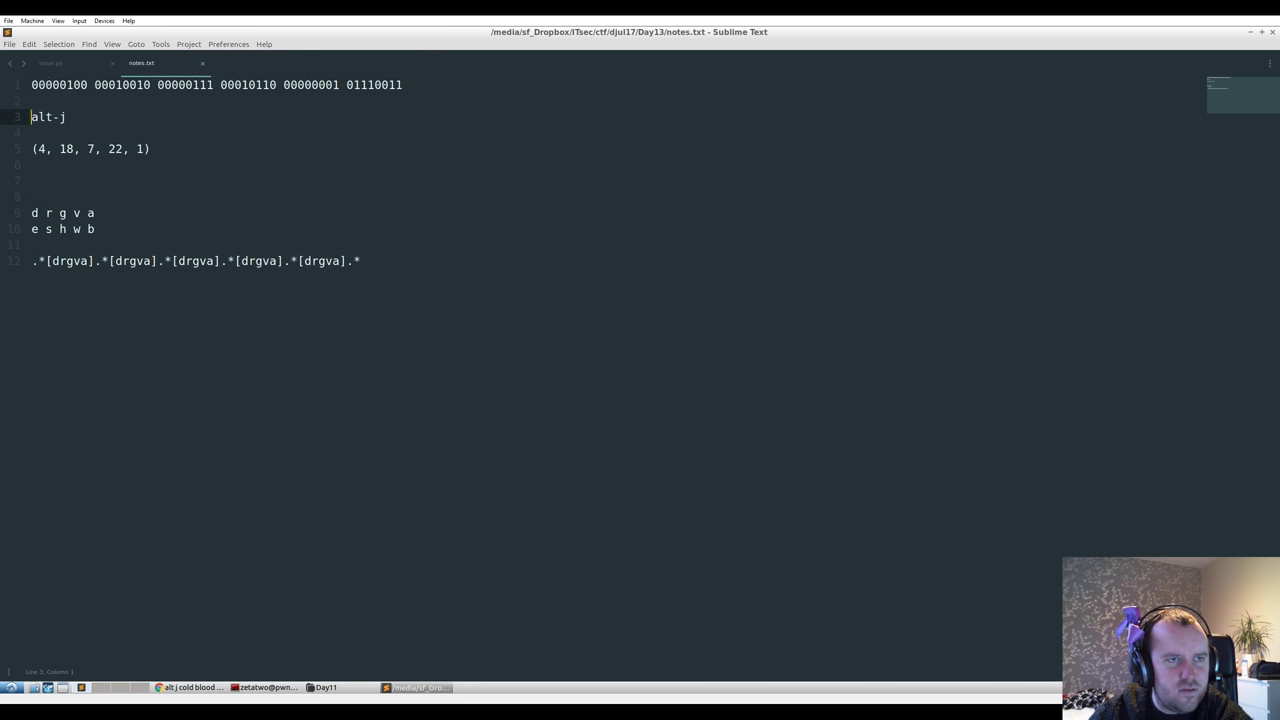
click(70, 66)
drag(60, 117, 179, 117)
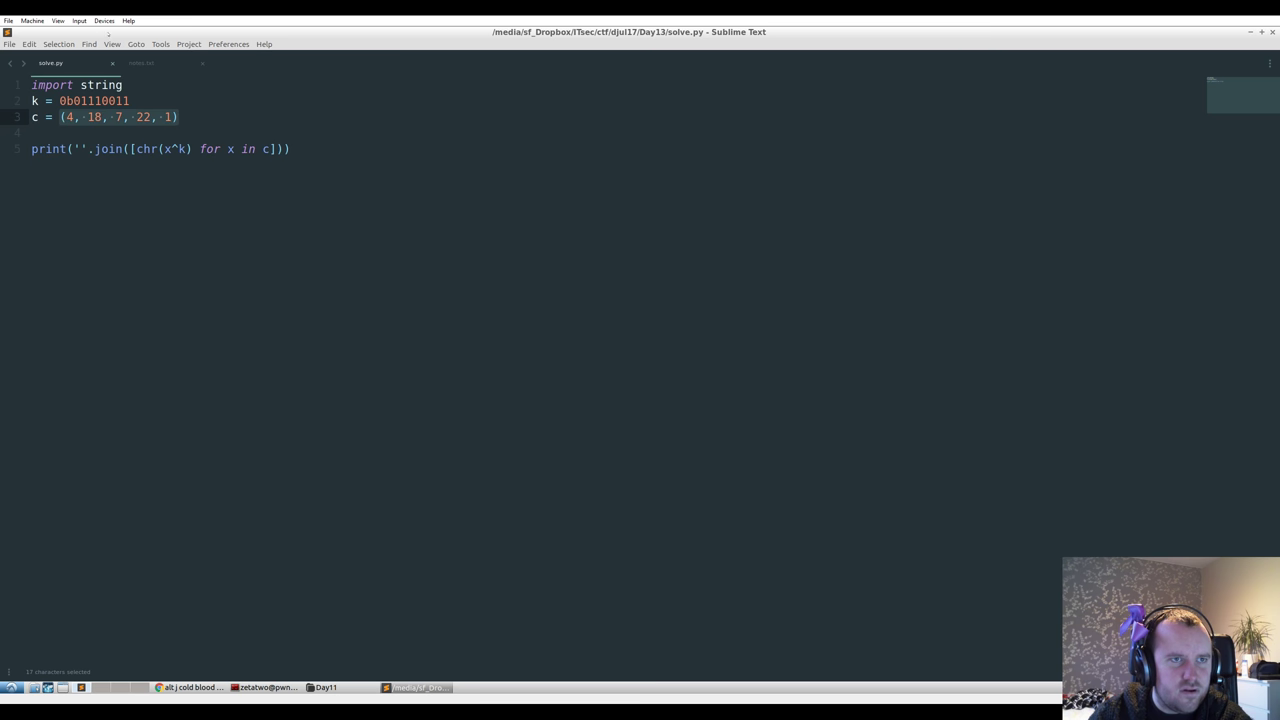
key(ctrl+Tab)
key(ctrl+Tab)
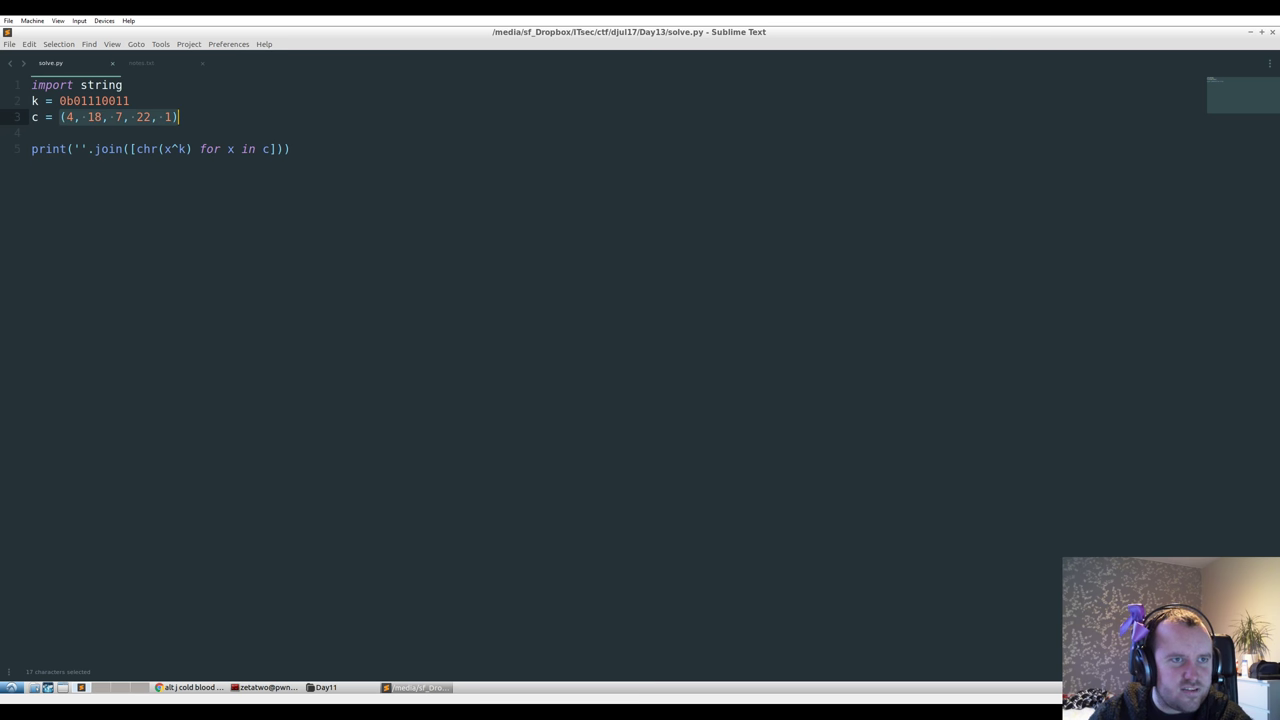
click(72, 101)
key(ctrl+d)
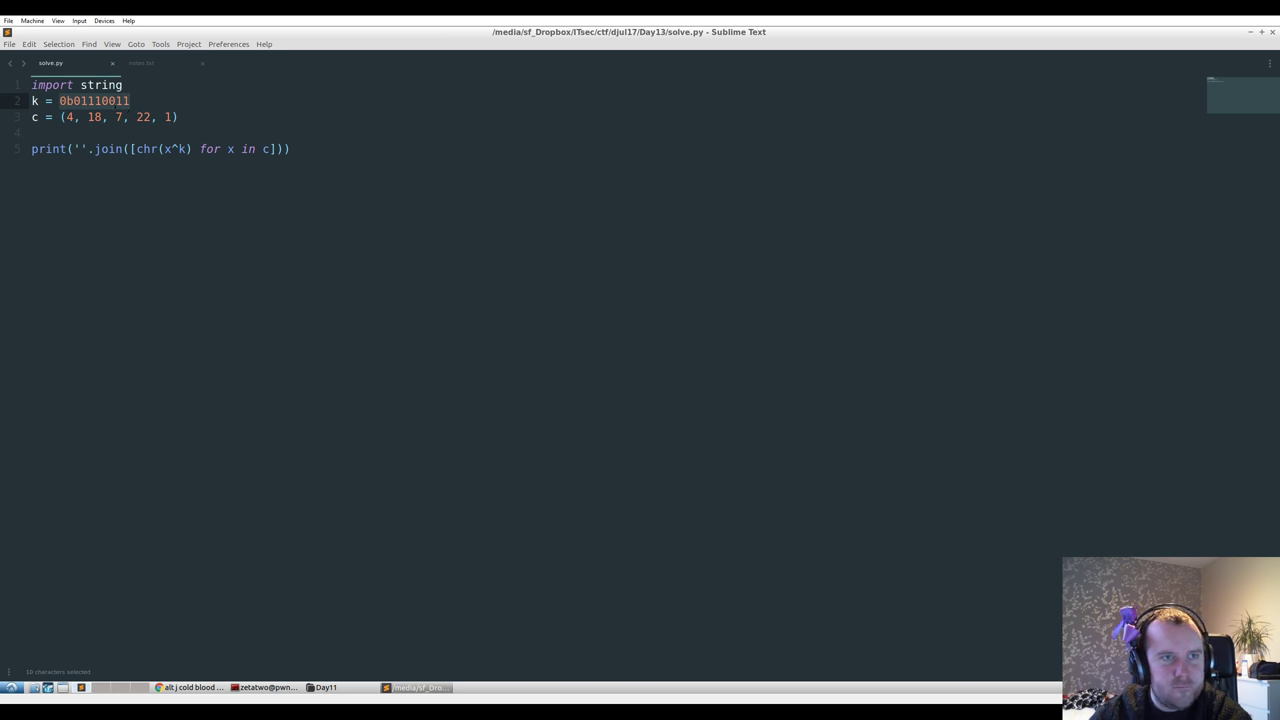
key(Right)
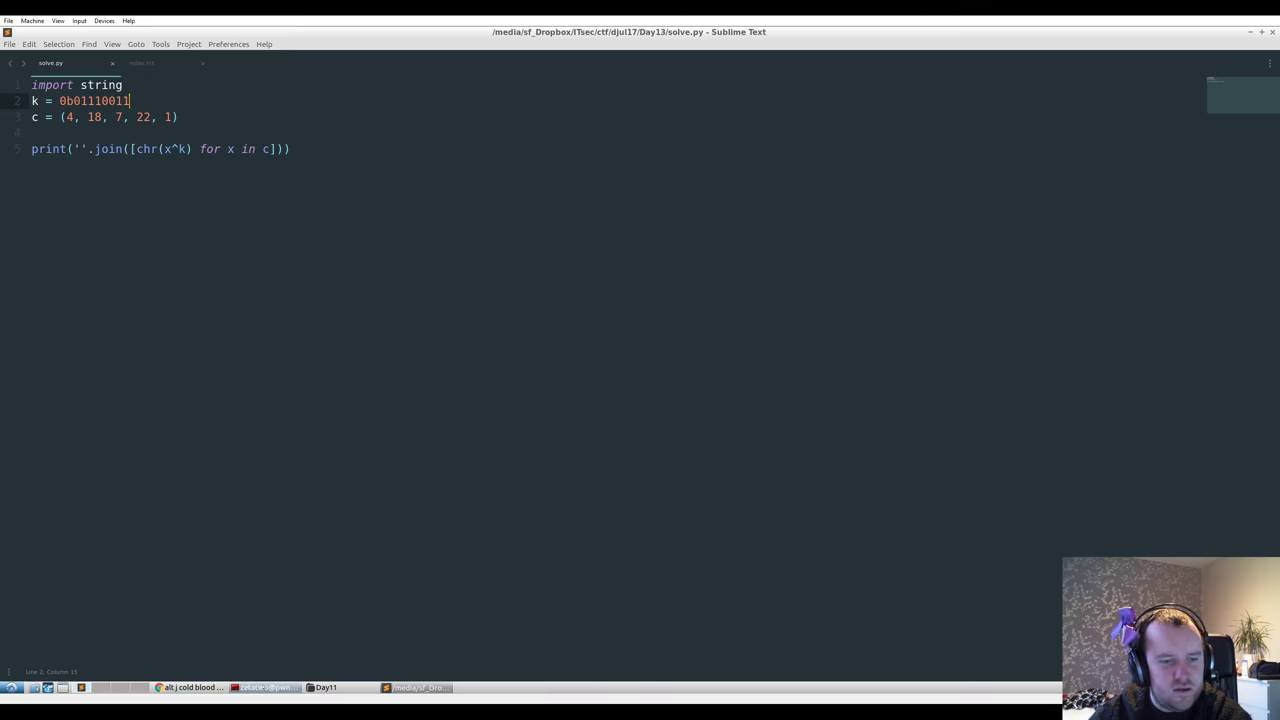
- Start Python in the terminal, evaluate 0b01110011 copied from solve.py and convert the result to a character with chr(_)
key(alt+Tab)
text(python)
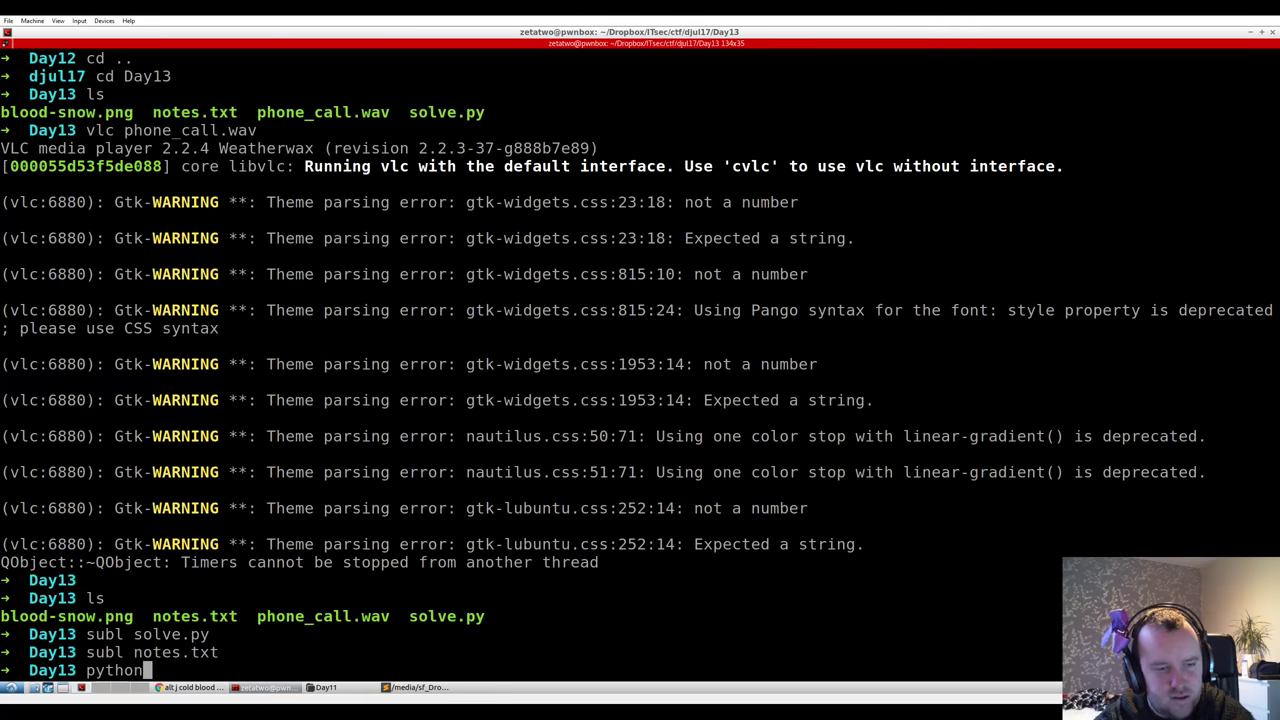
key(Return)
key(alt+Tab)
key(ctrl+d)
key(ctrl+c)
key(alt+Tab)
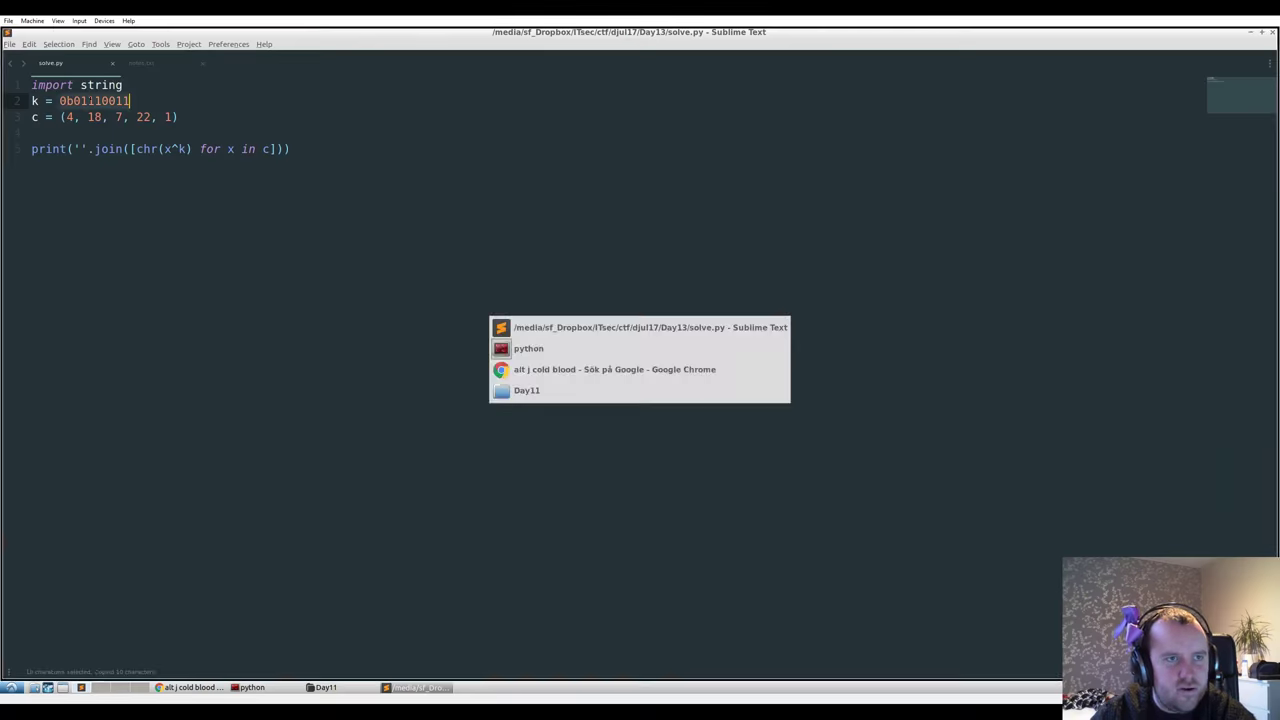
key(ctrl+shift+v)
key(Return)
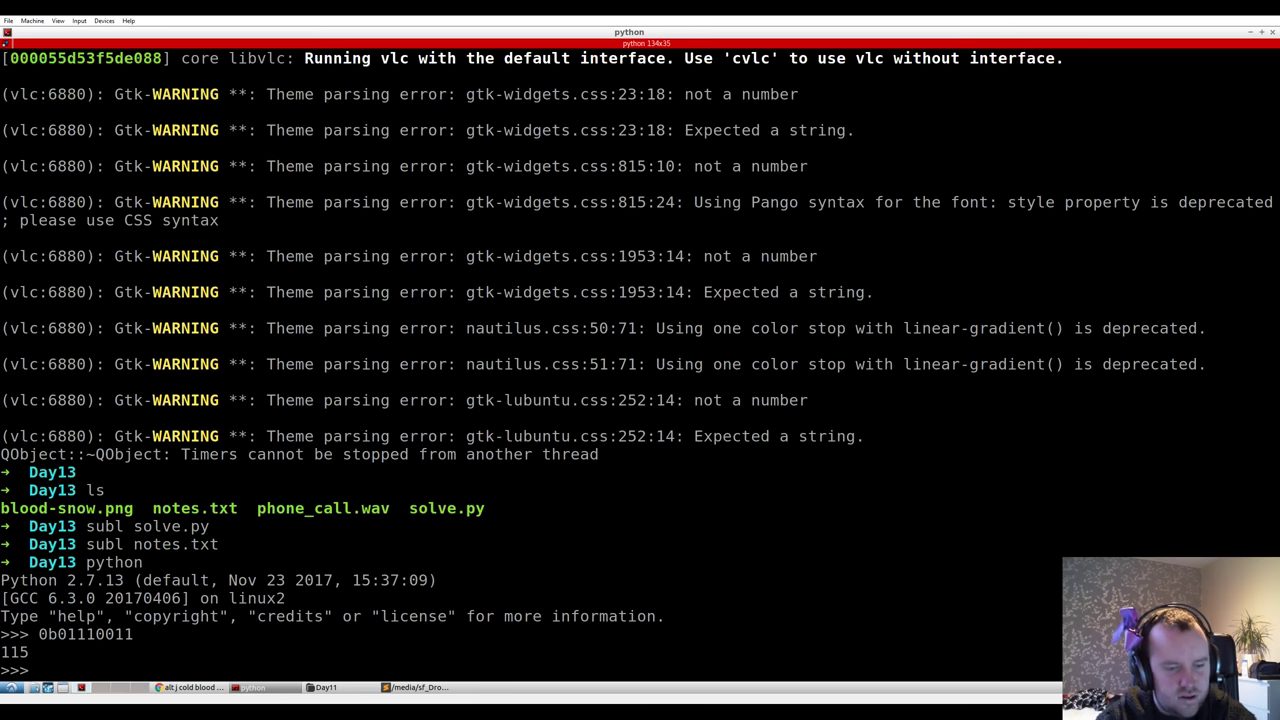
text(chr(_))
key(Return)
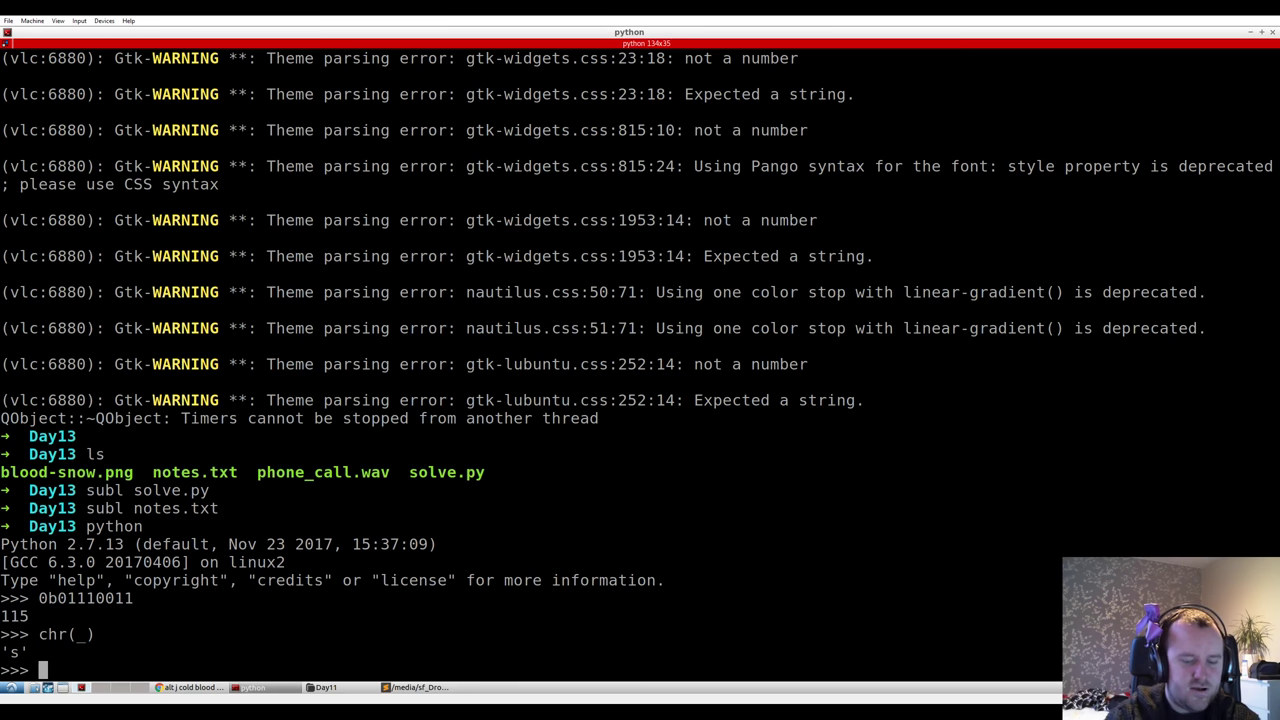
- Return to solve.py in Sublime Text and highlight the XOR operator ^ in the print line
key(alt+Tab)
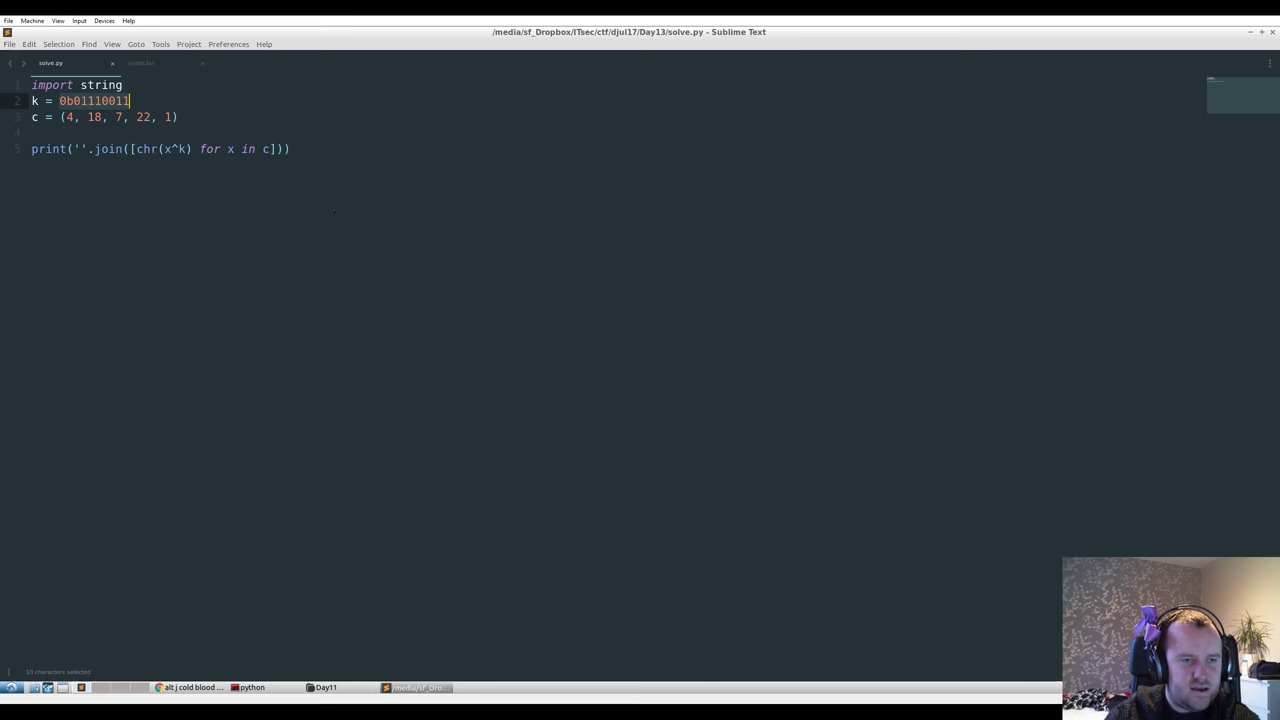
click(31, 132)
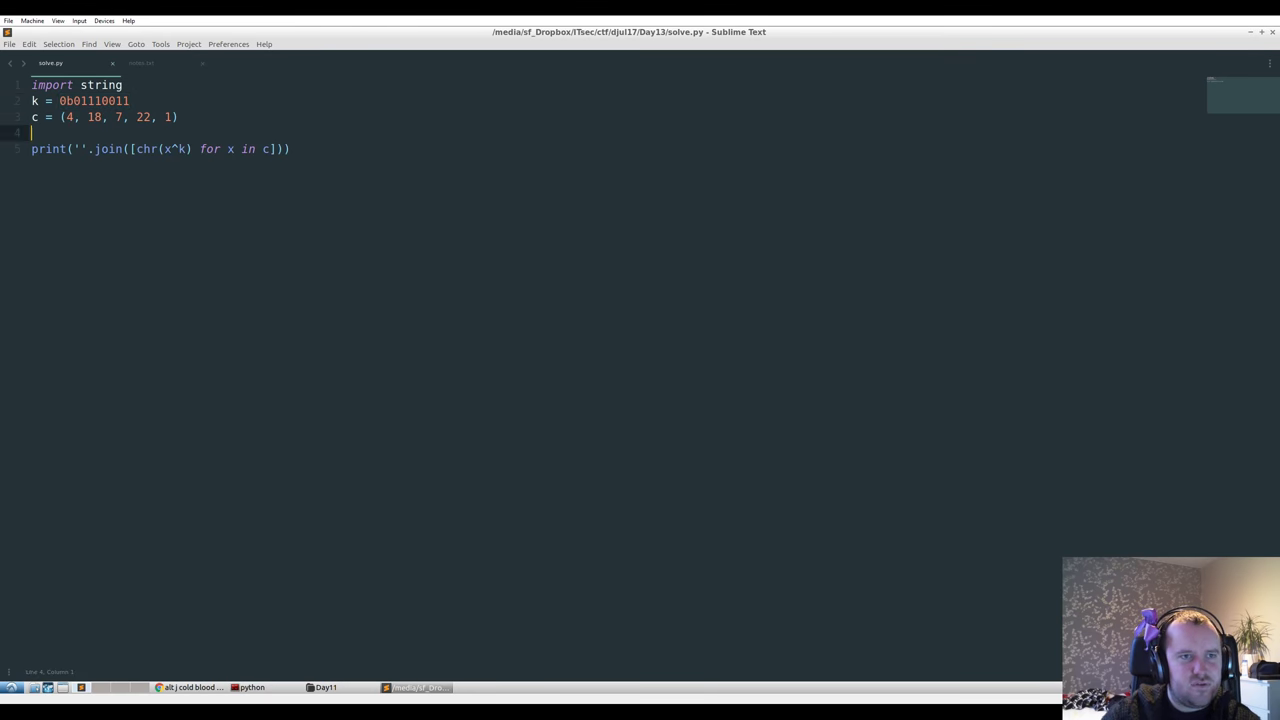
click(172, 149)
drag(172, 149, 177, 149)
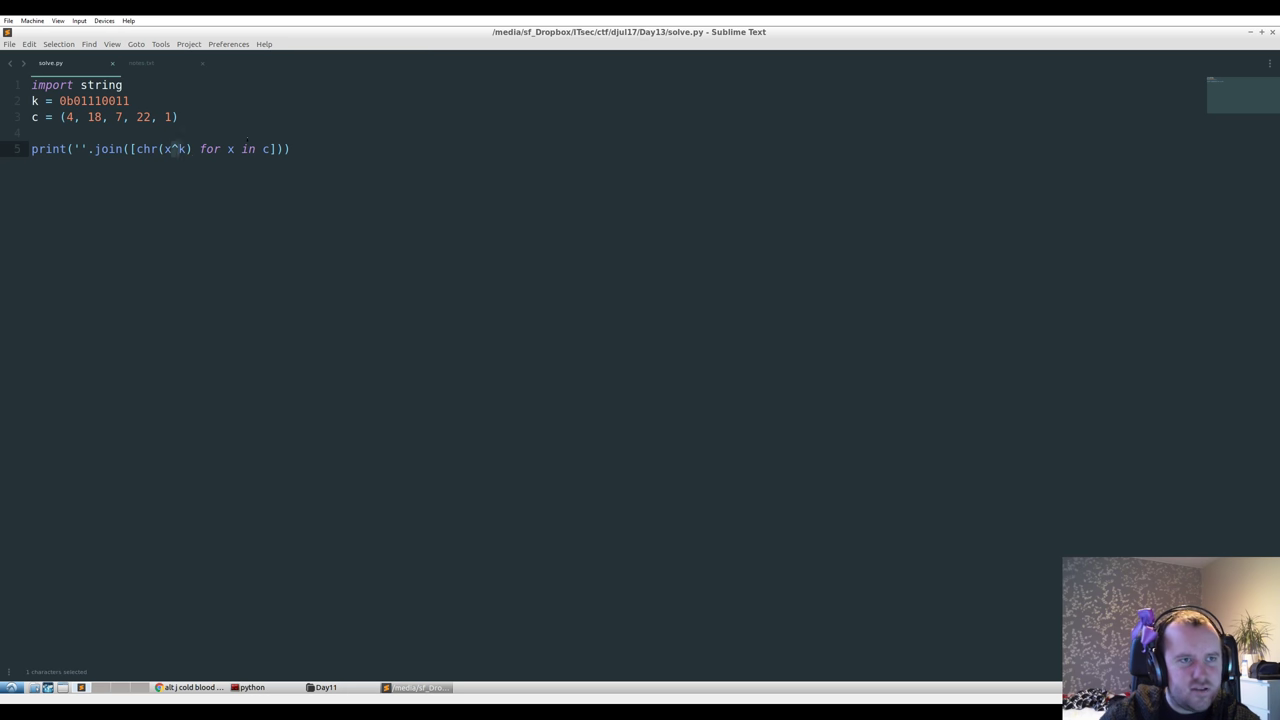
- Enlarge the editor text and point out the c tuple, its first value 4 and the binary key k in solve.py
click(64, 117)
drag(64, 117, 178, 117)
key(ctrl+equal)
click(69, 103)
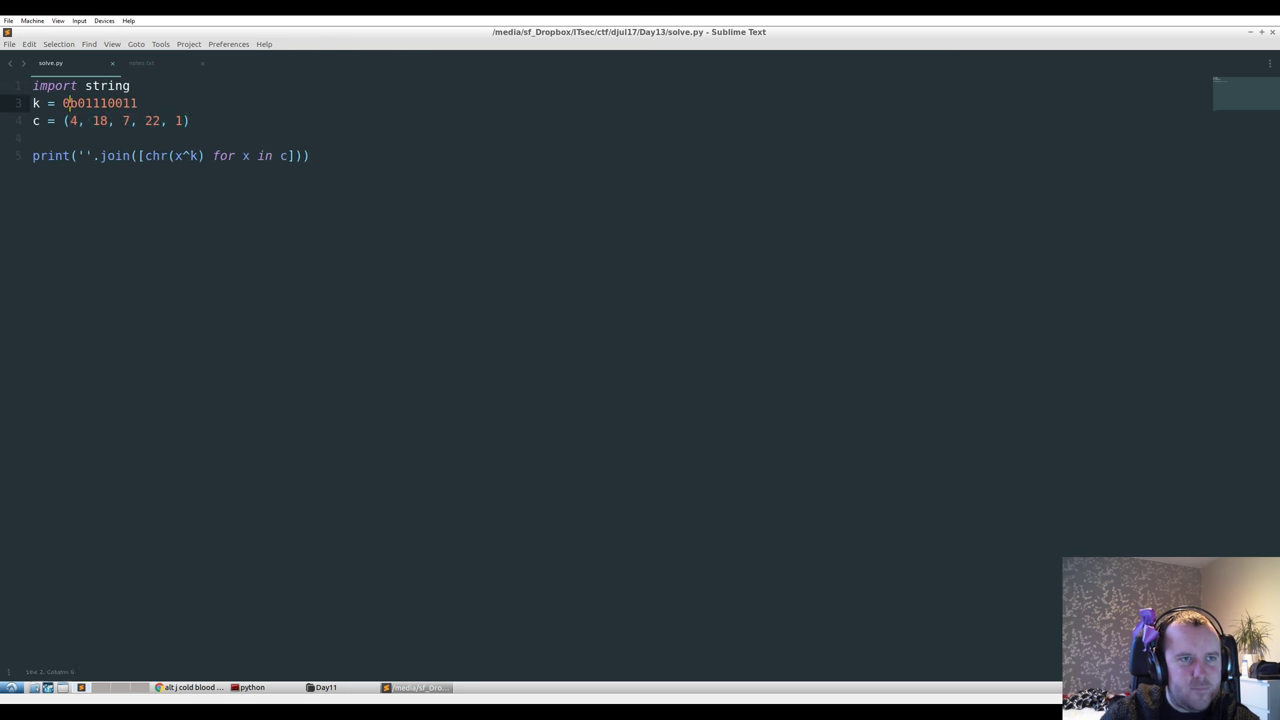
click(78, 120)
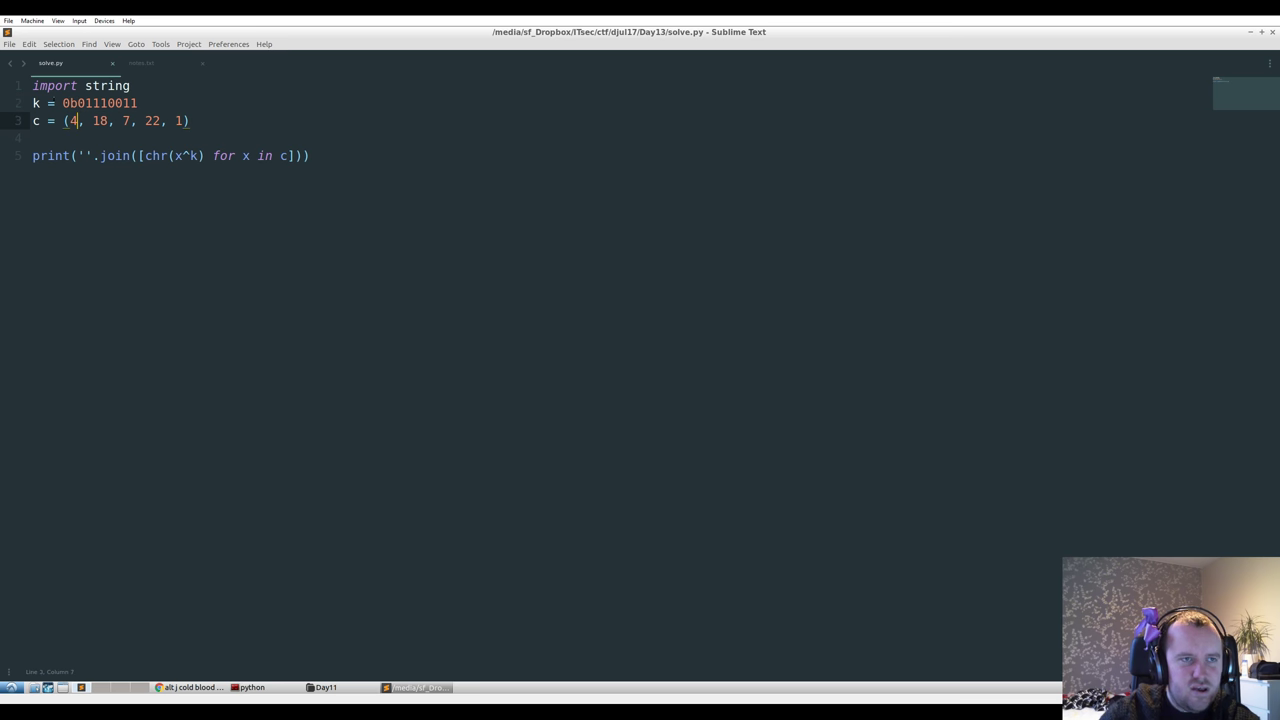
drag(63, 103, 138, 103)
click(138, 103)
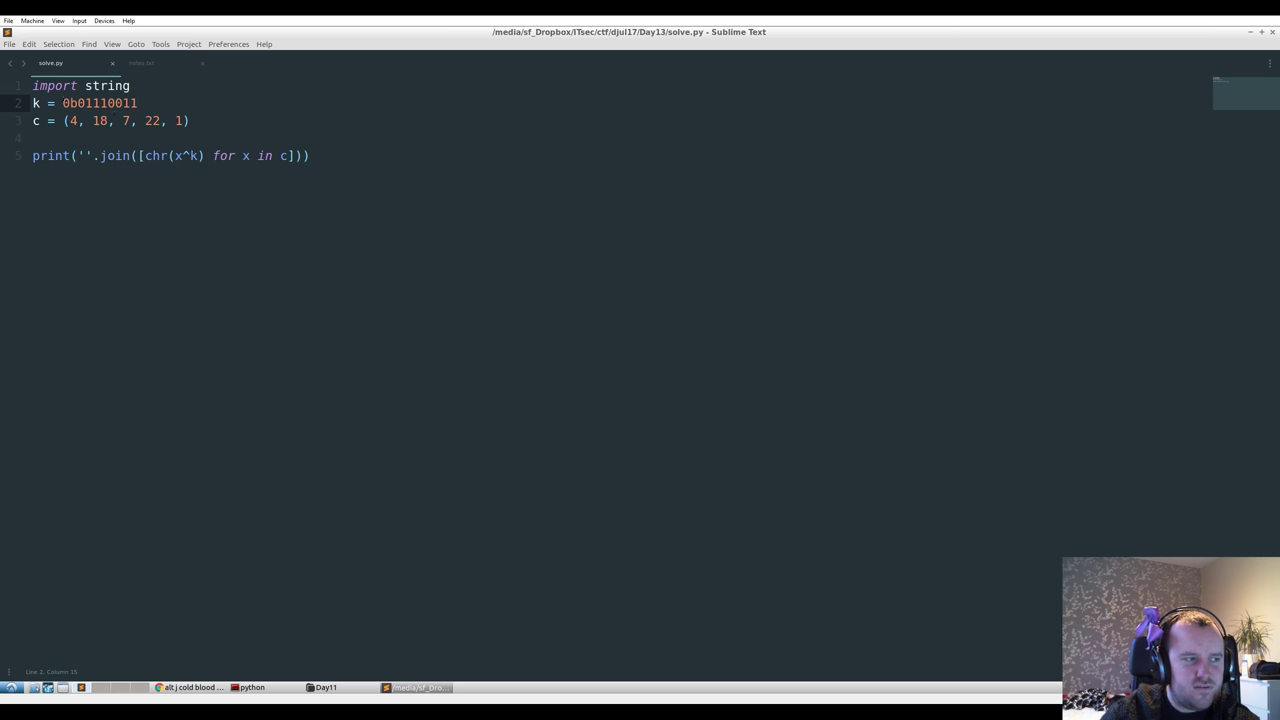
- Add an empty line at the end of solve.py and run the script in Sublime Text
click(278, 190)
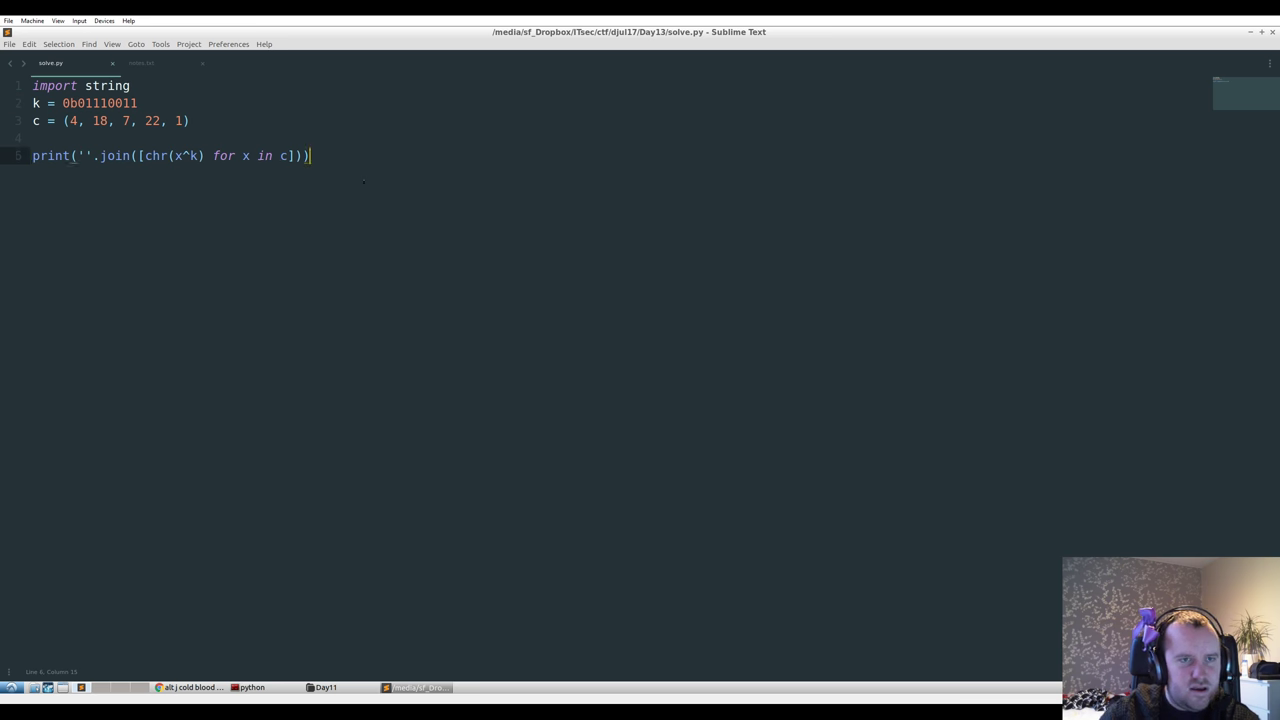
key(Return)
key(ctrl+b)
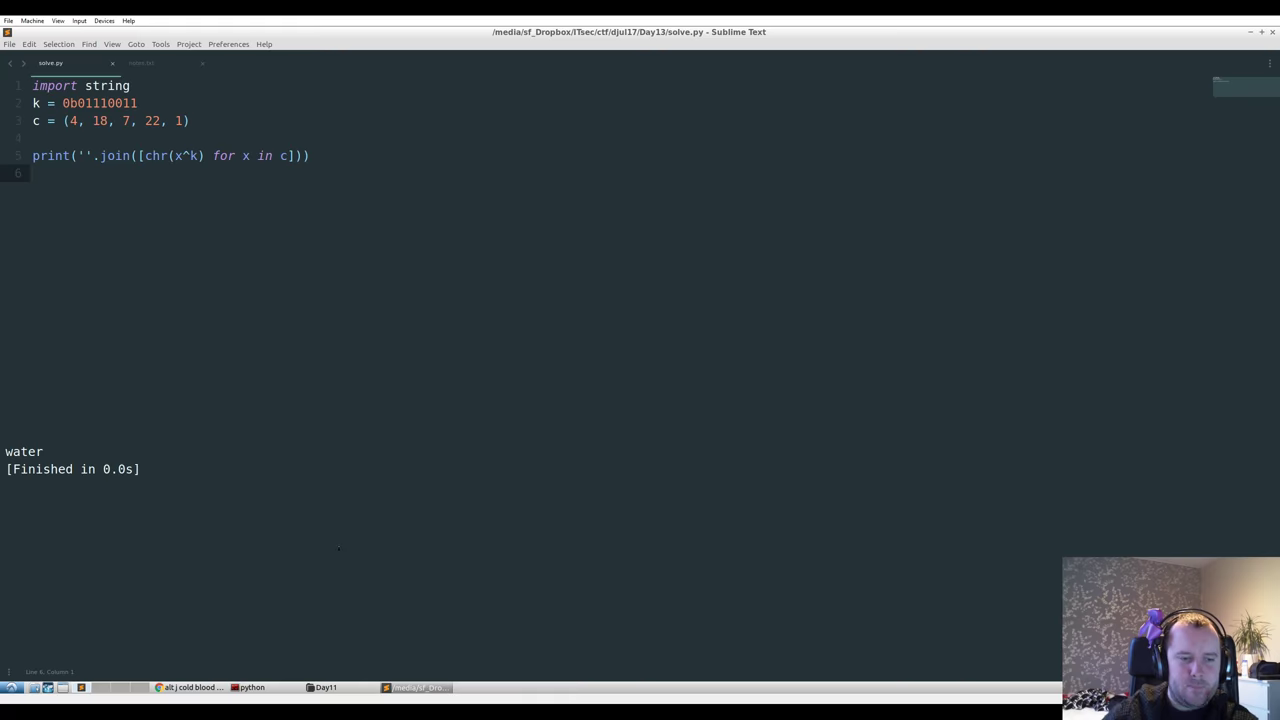
- Close the alt-J lyrics search tab in the browser and review window 13's story before returning to solve.py in Sublime Text
click(195, 687)
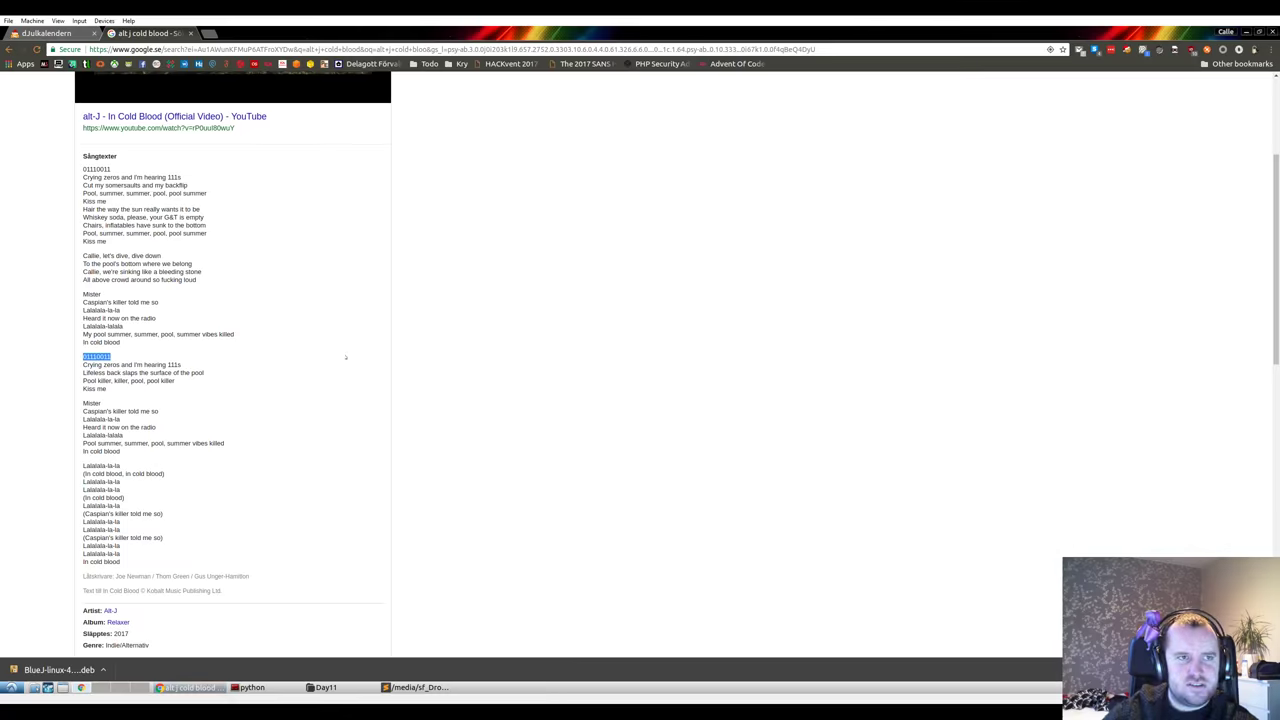
key(ctrl+w)
scroll(324, 406, down, 1)
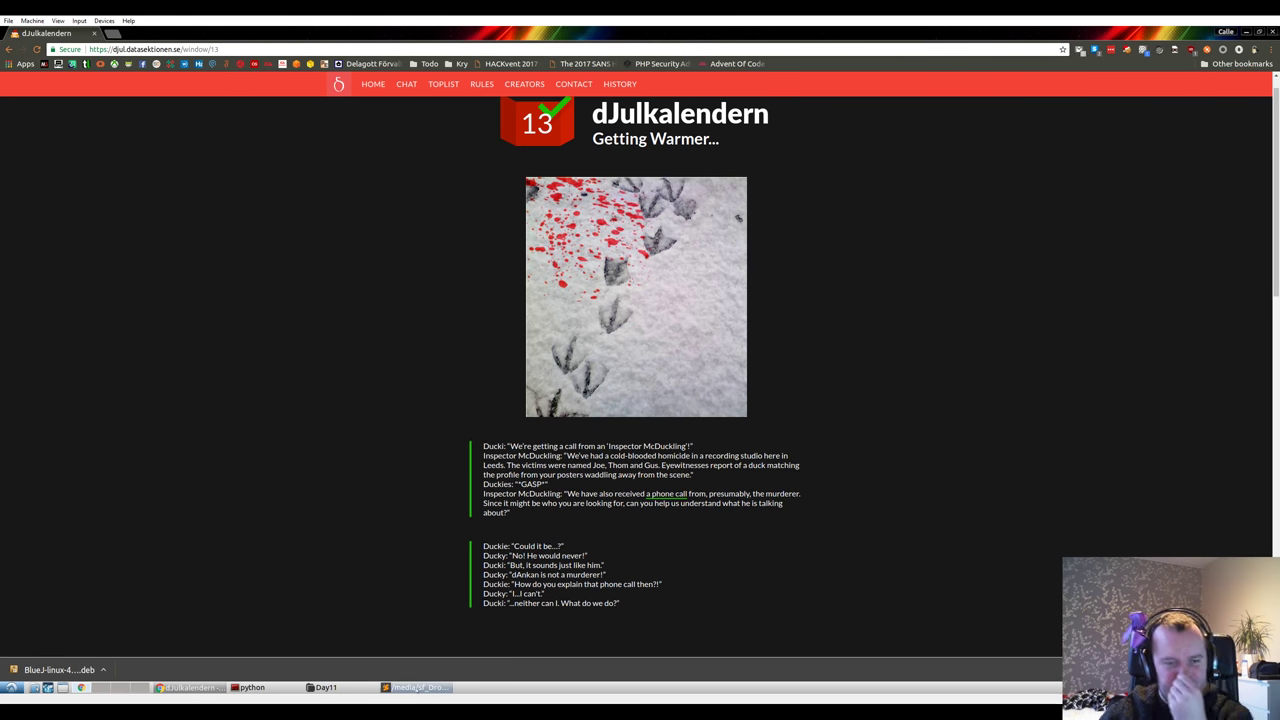
click(418, 688)
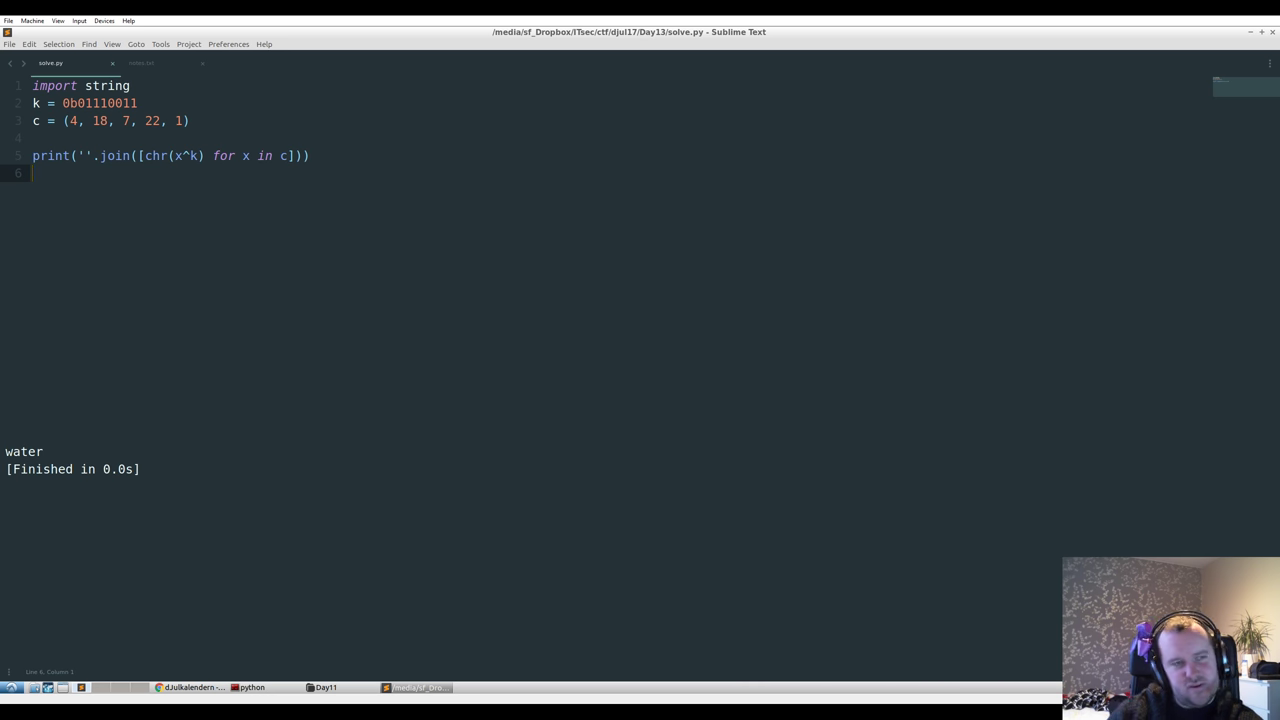
- Switch to the terminal, exit Python, list the Day13 files and move up to the djul17 folder
click(252, 687)
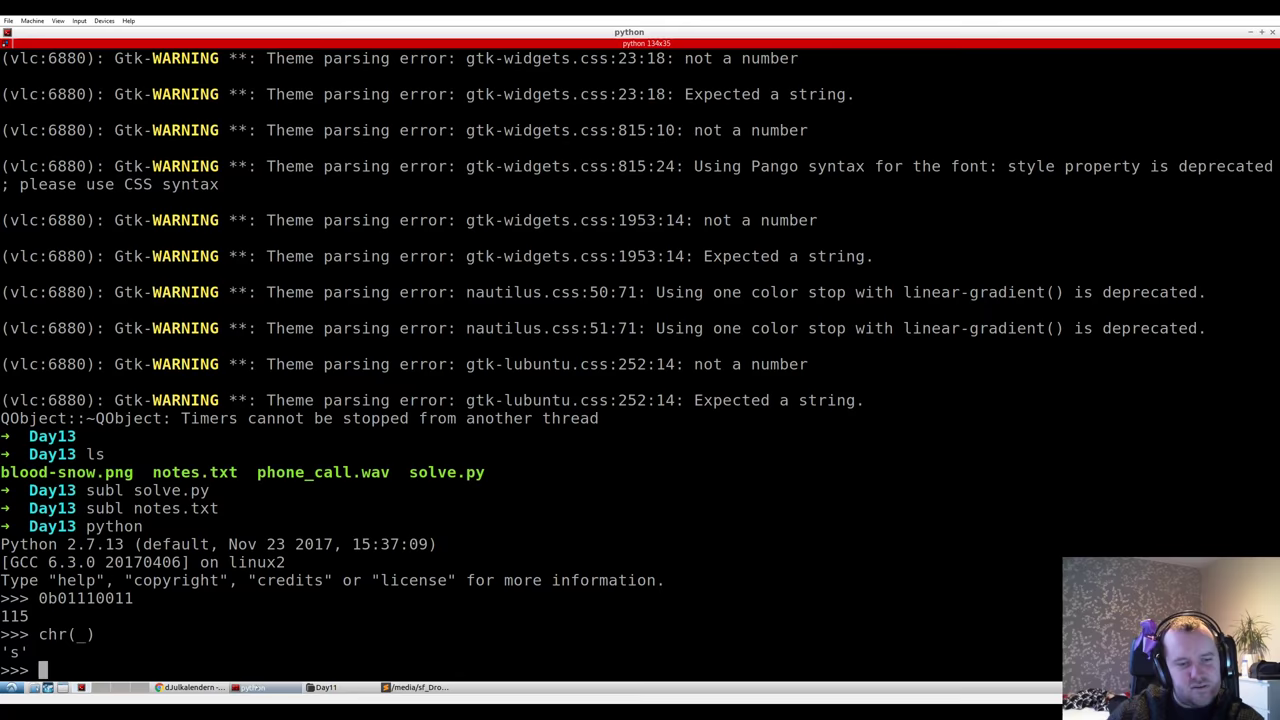
key(ctrl+c)
key(ctrl+d)
text(ls)
key(Return)
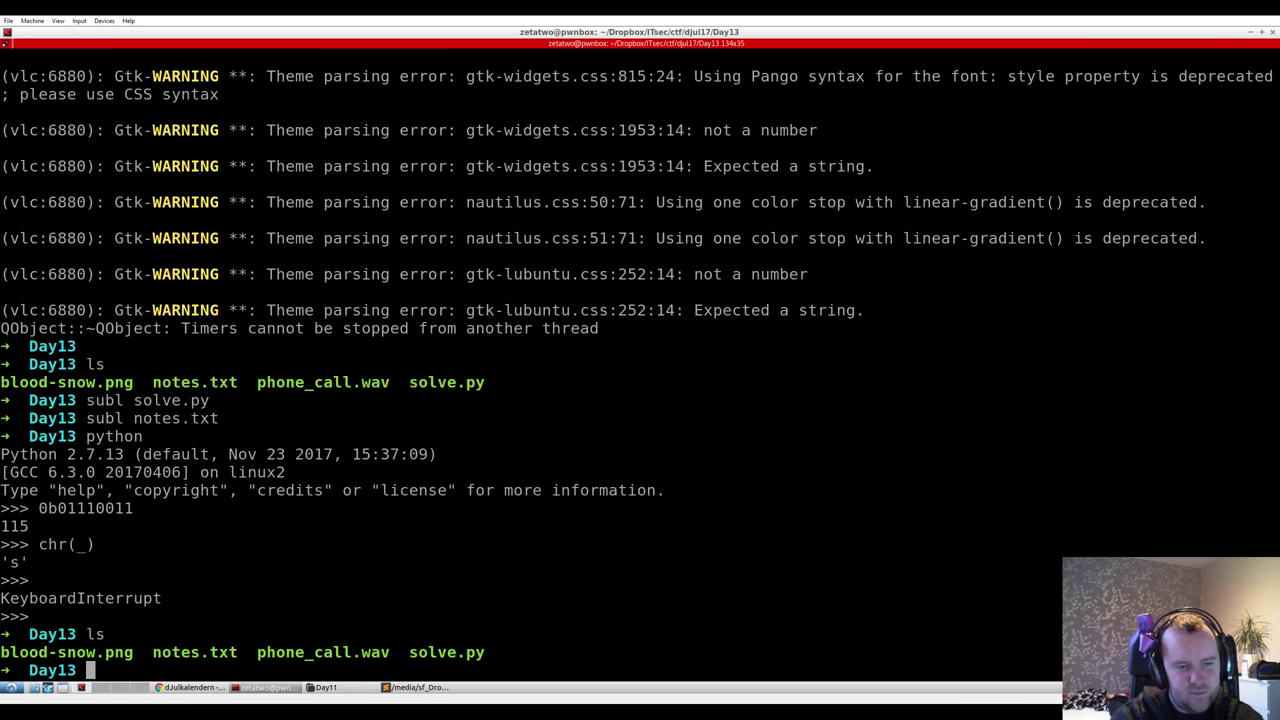
text(cd ..)
key(Return)
text(cd)
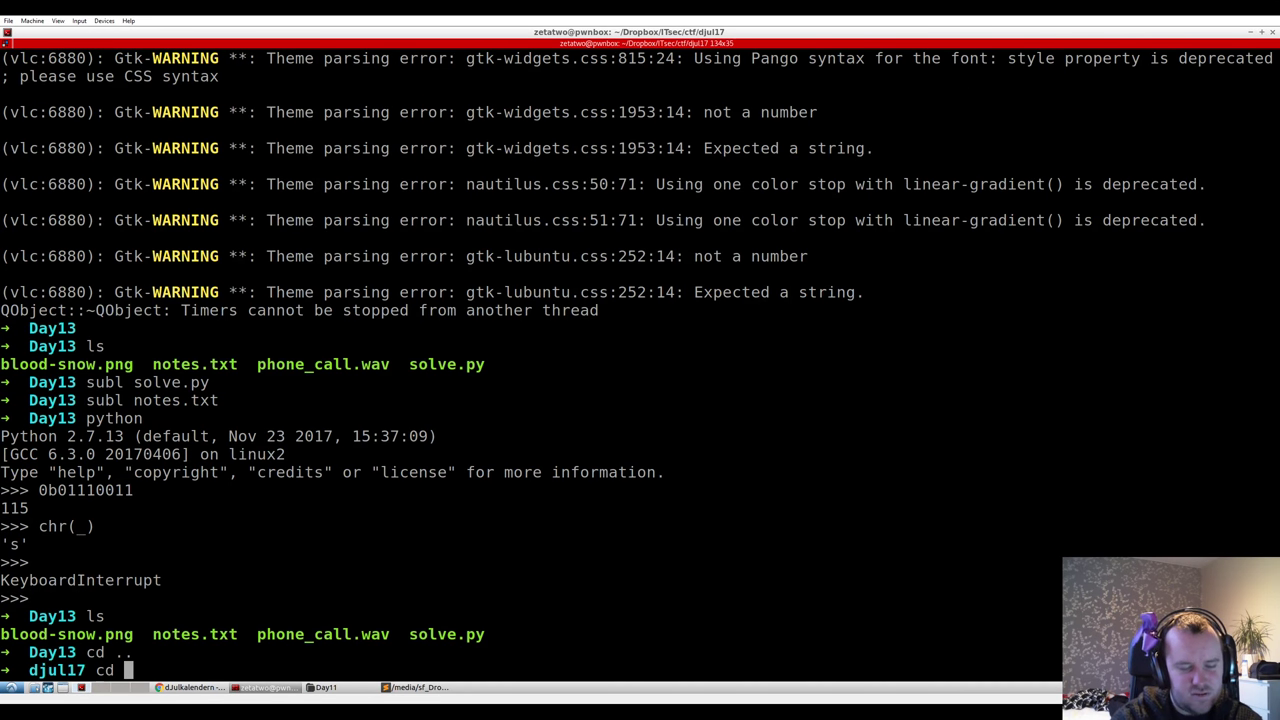
- Switch to the browser, open window 14 from the dJulkalendern overview and skim its story text
key(alt+Tab)
key(alt+Tab)
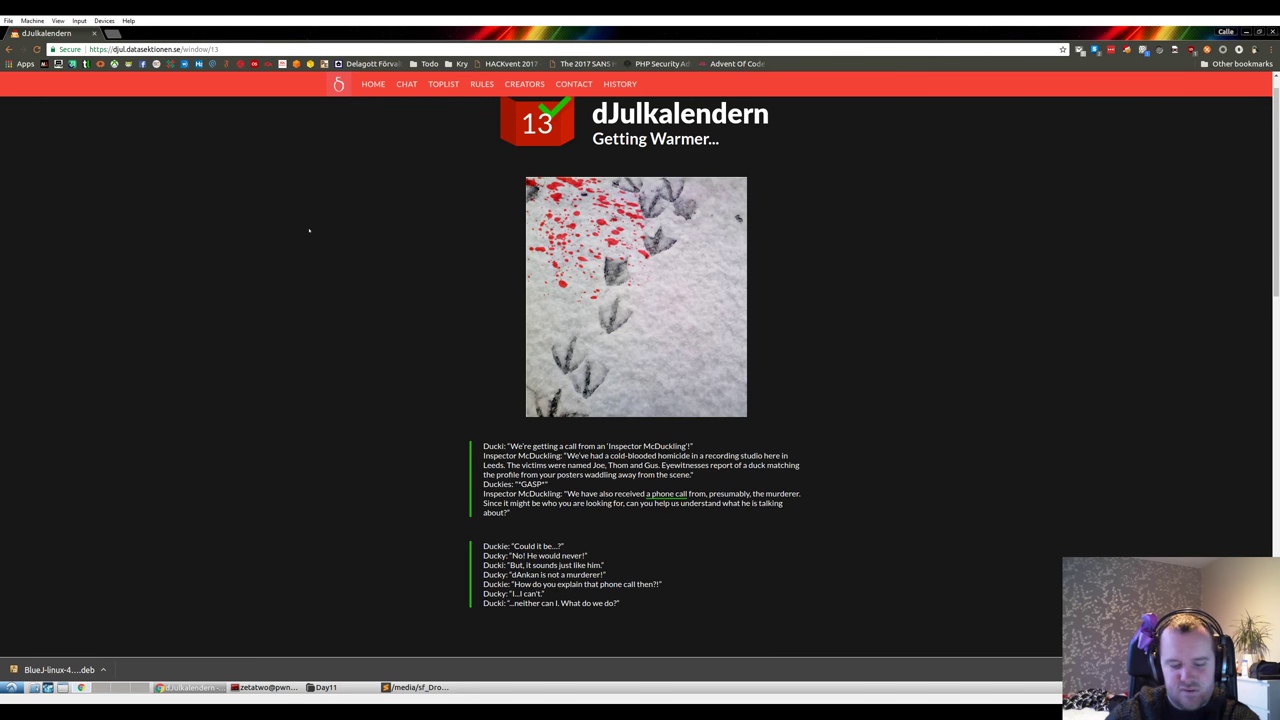
key(alt+Left)
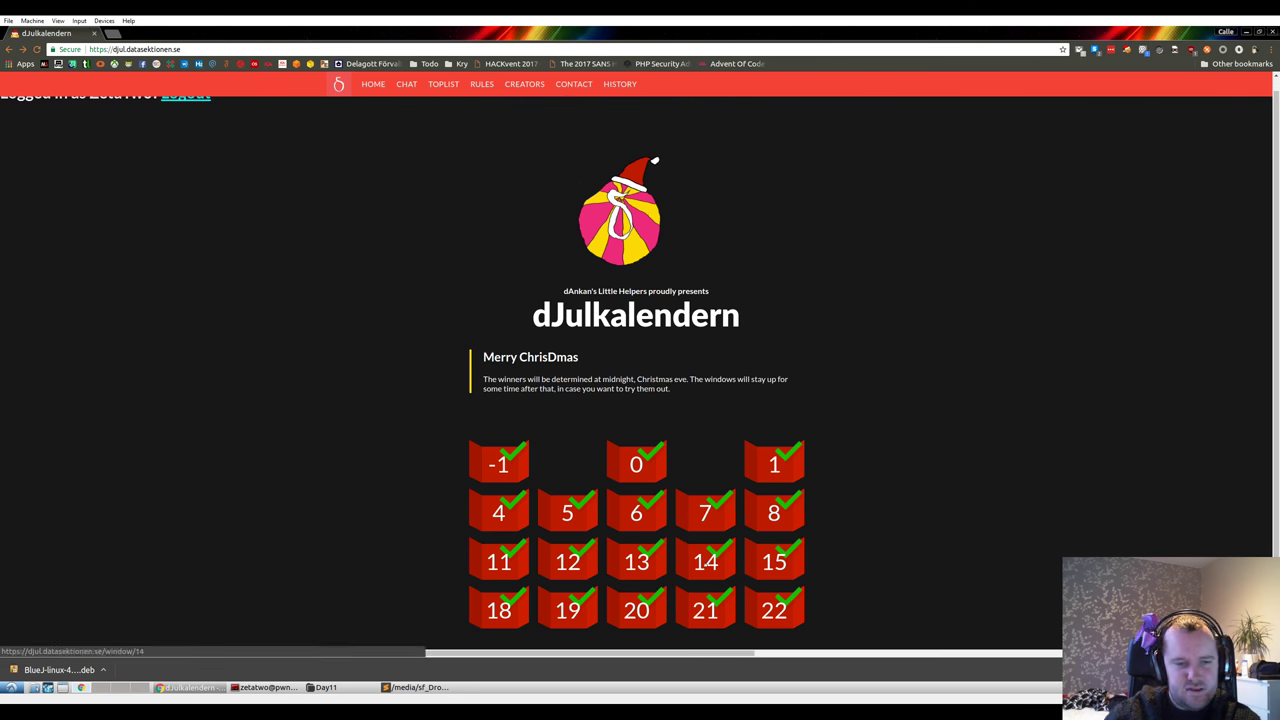
click(703, 561)
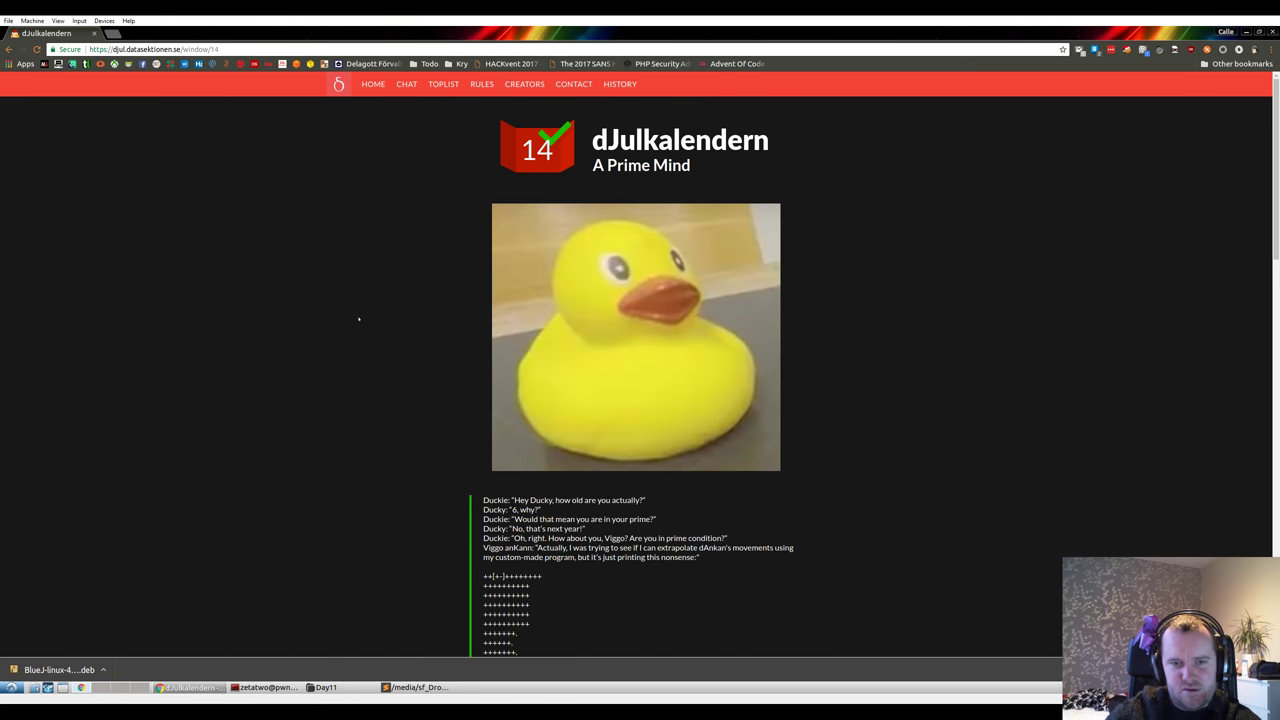
scroll(358, 319, down, 4)
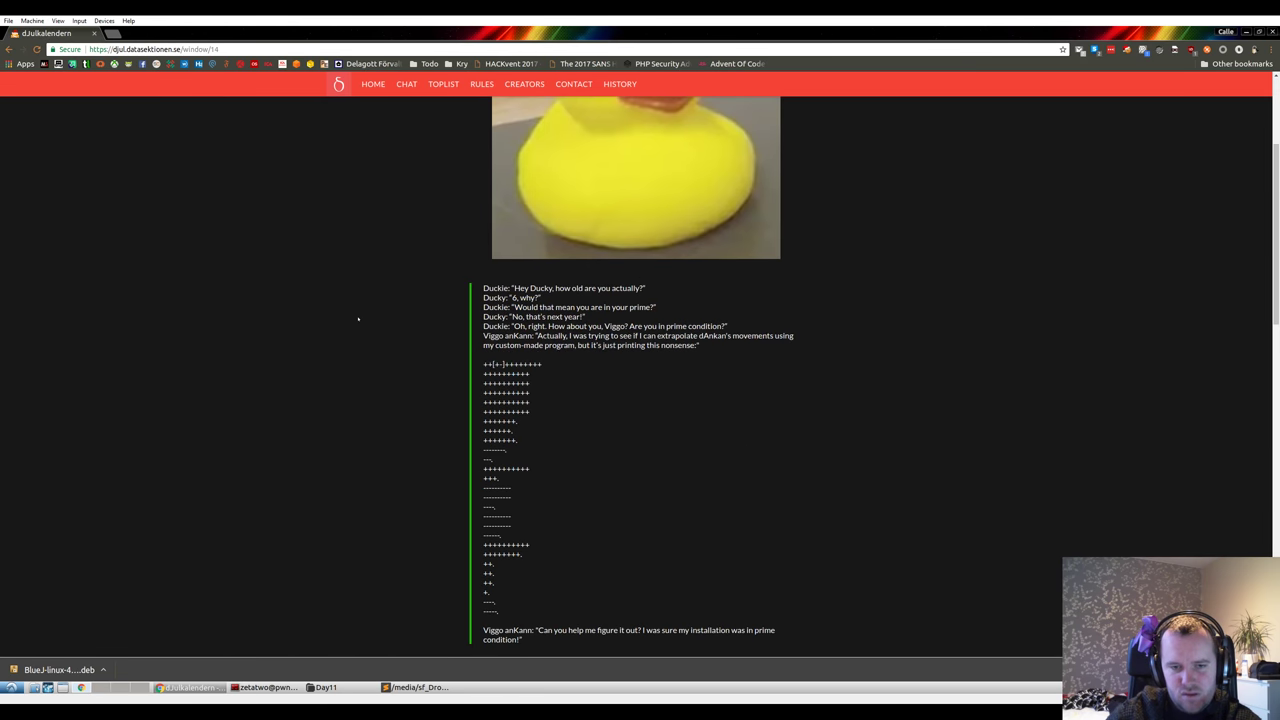
scroll(355, 313, up, 5)
- Return to the terminal, change into the Day14 folder and list its files
key(alt+Tab)
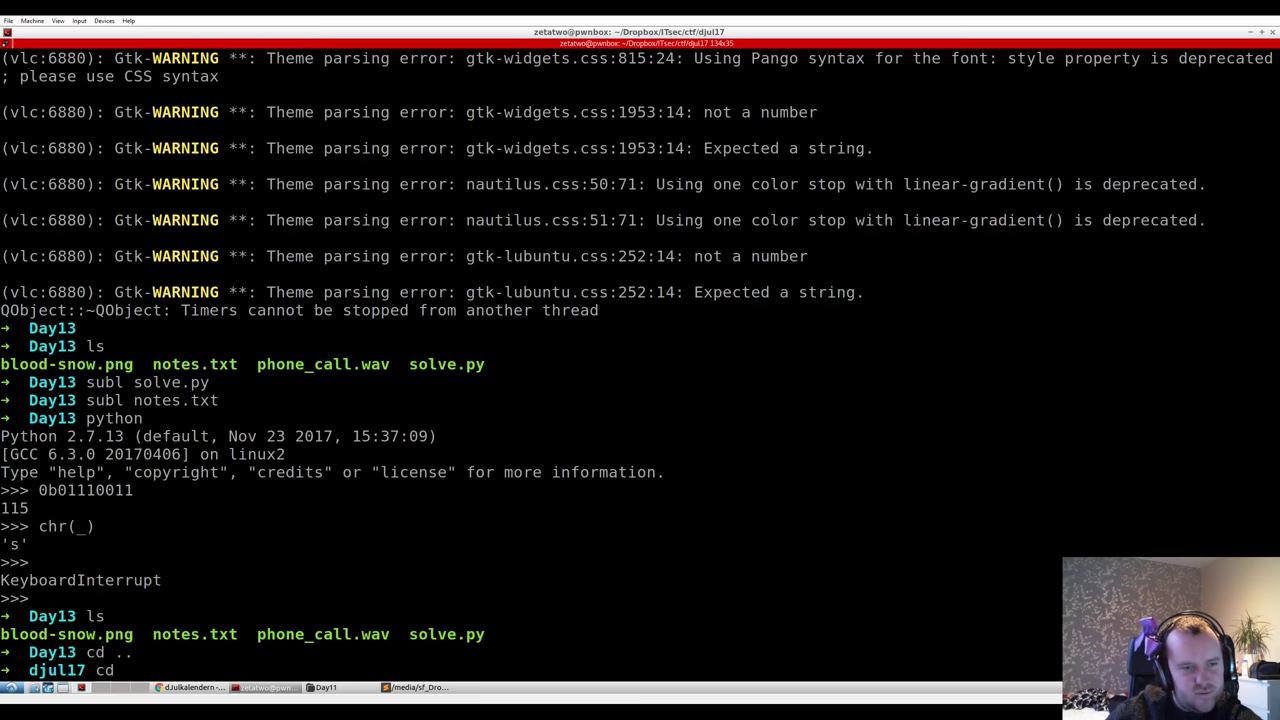
text(D)
key(Tab)
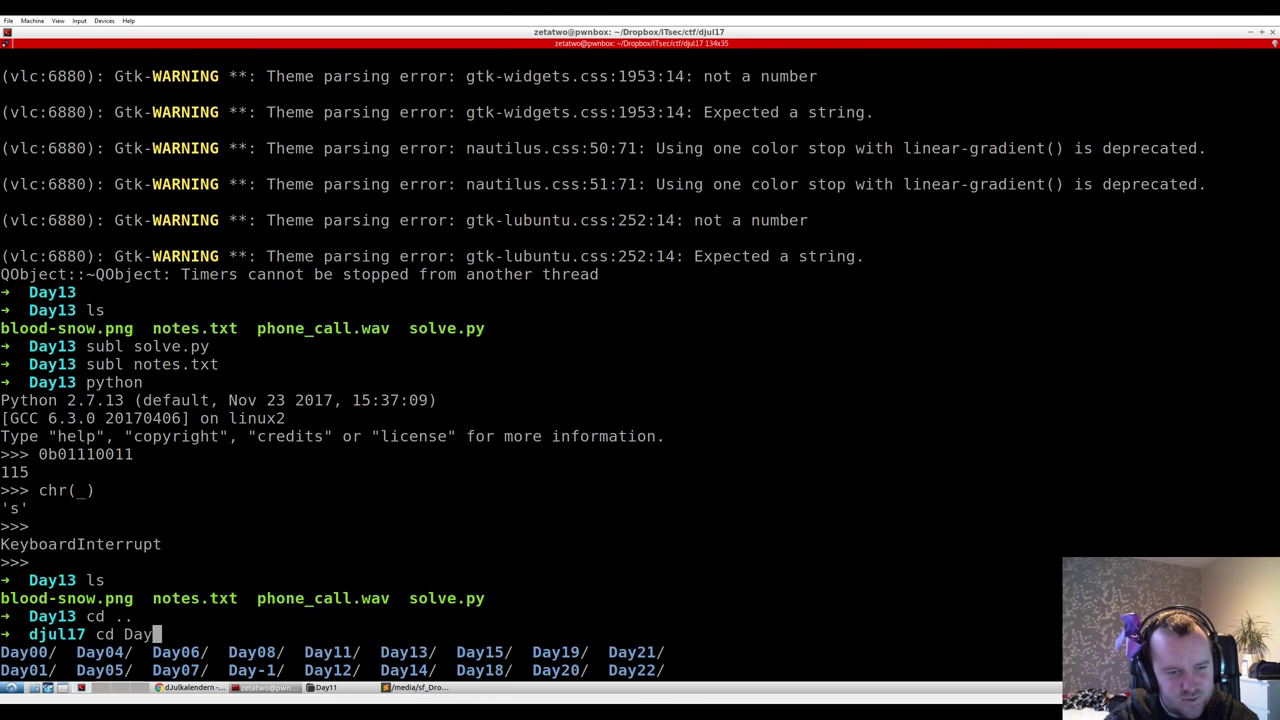
text(14)
key(Return)
text(ls)
key(Return)
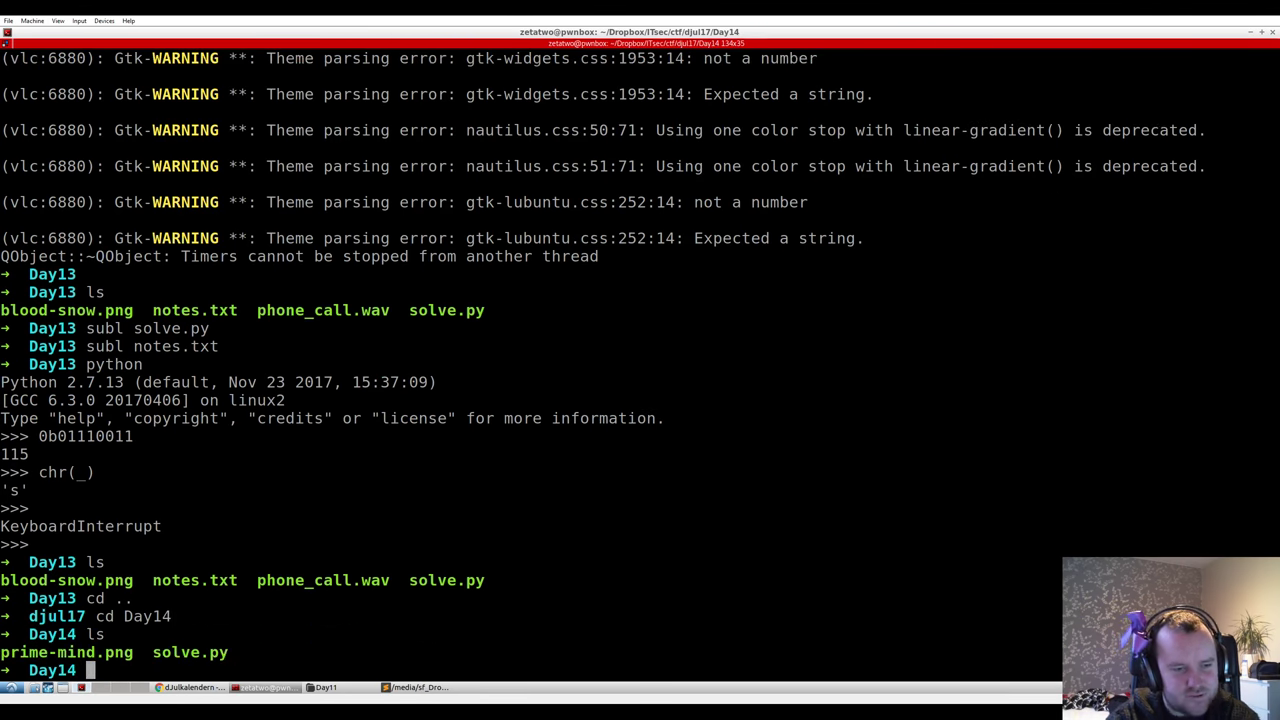
- Read window 14's dialogue in the browser and copy its block of plus and minus code
key(alt+Tab)
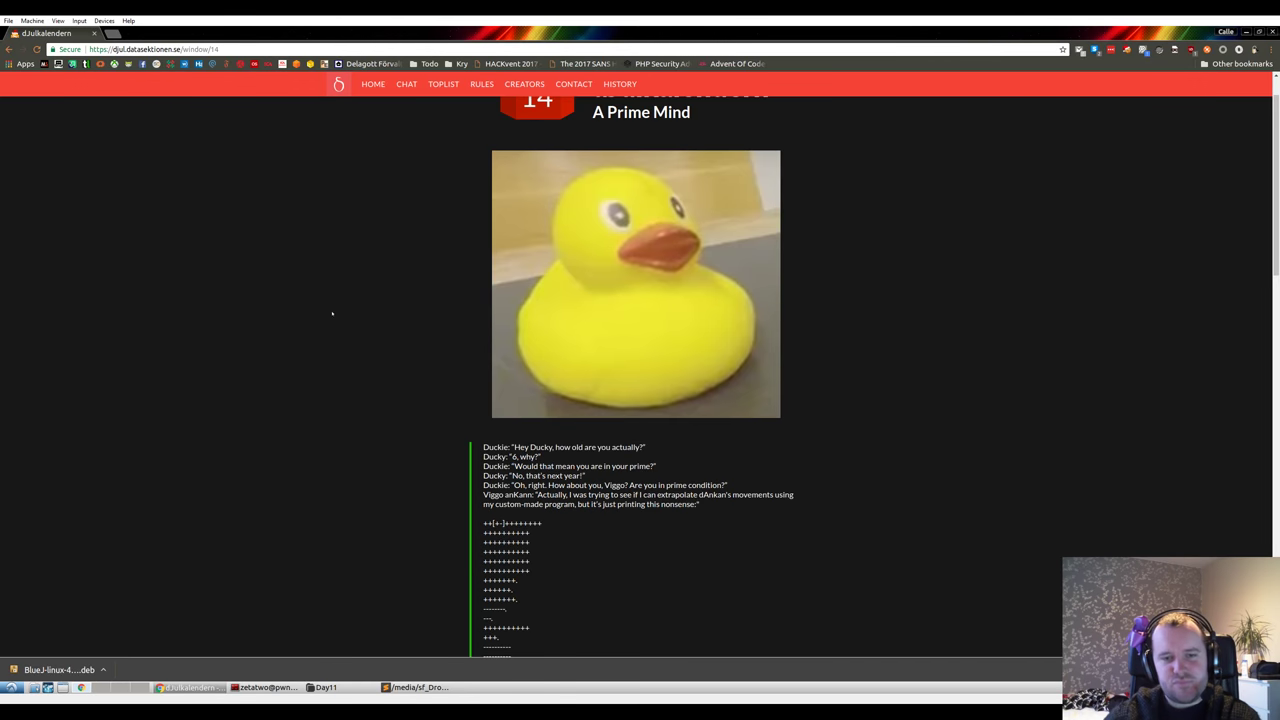
scroll(332, 314, down, 3)
scroll(440, 318, up, 1)
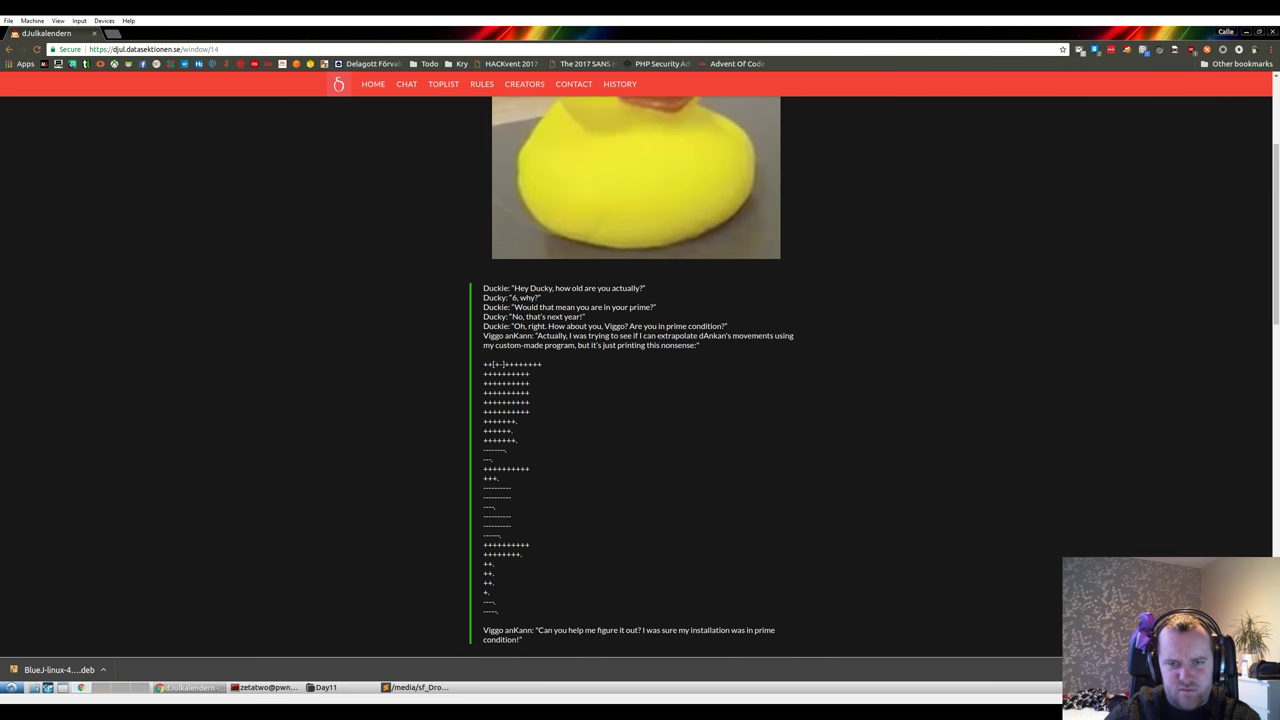
scroll(692, 489, down, 1)
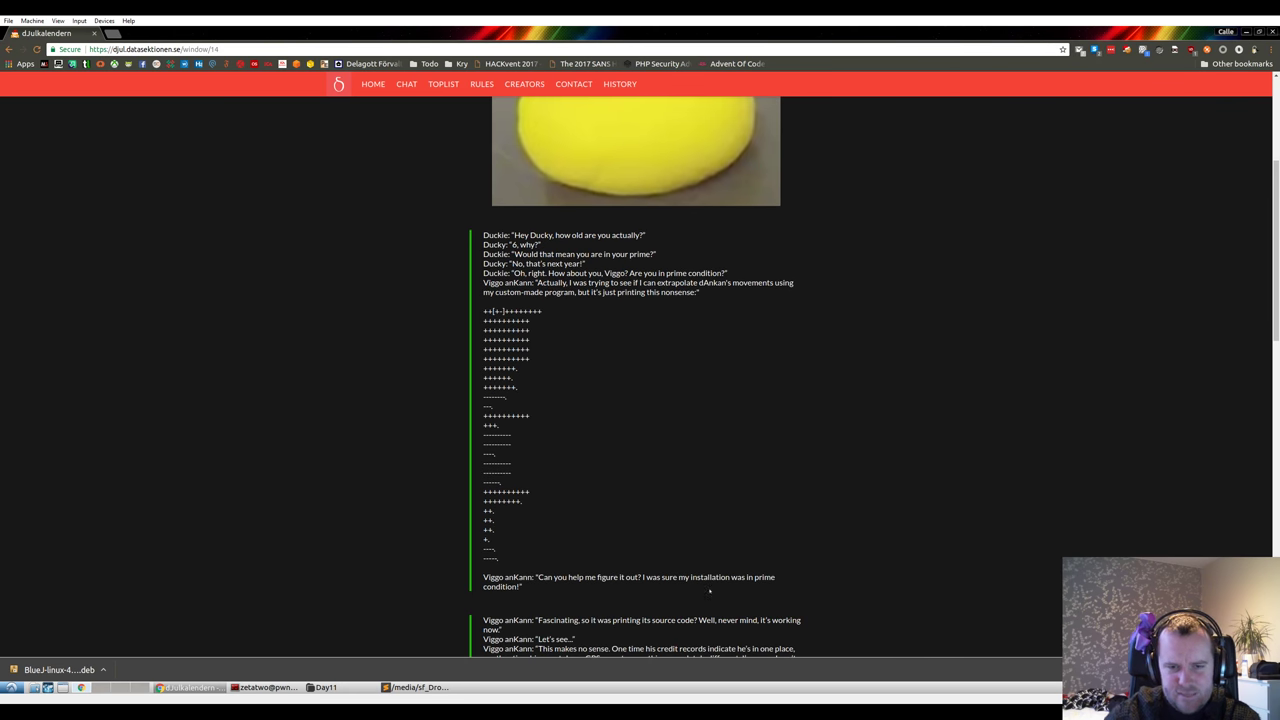
scroll(710, 590, down, 1)
scroll(707, 507, up, 1)
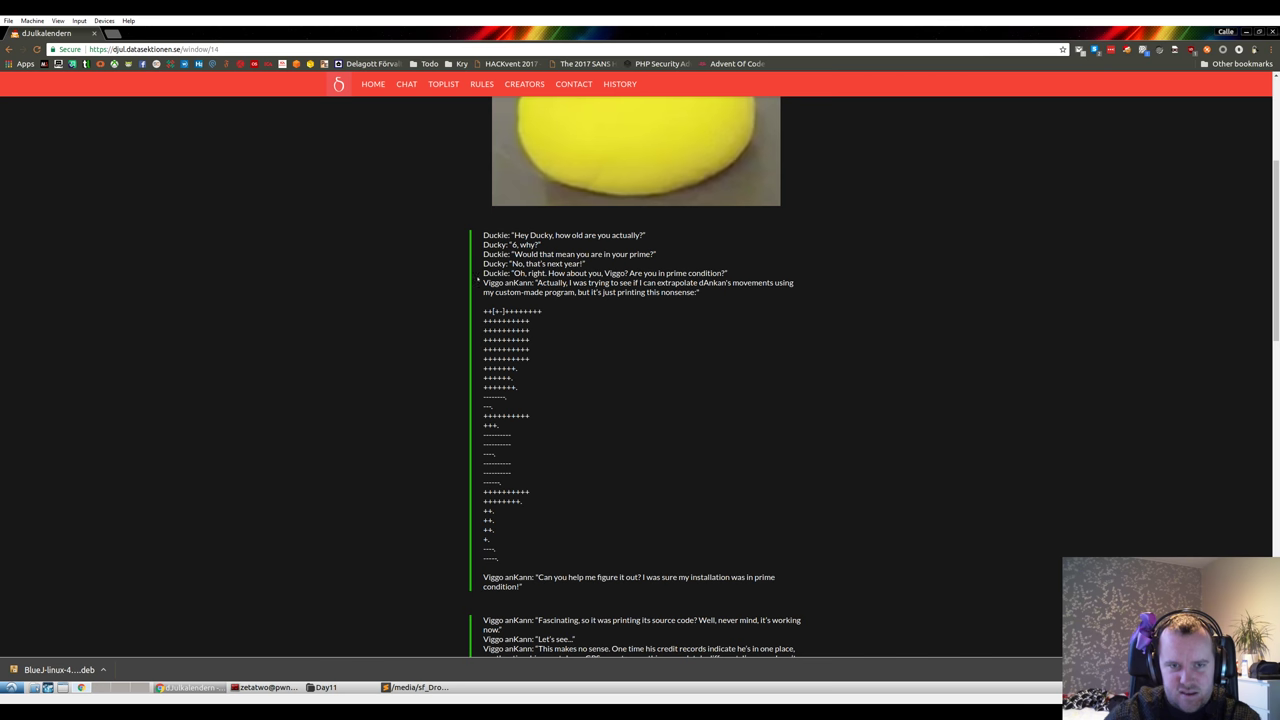
drag(481, 311, 552, 554)
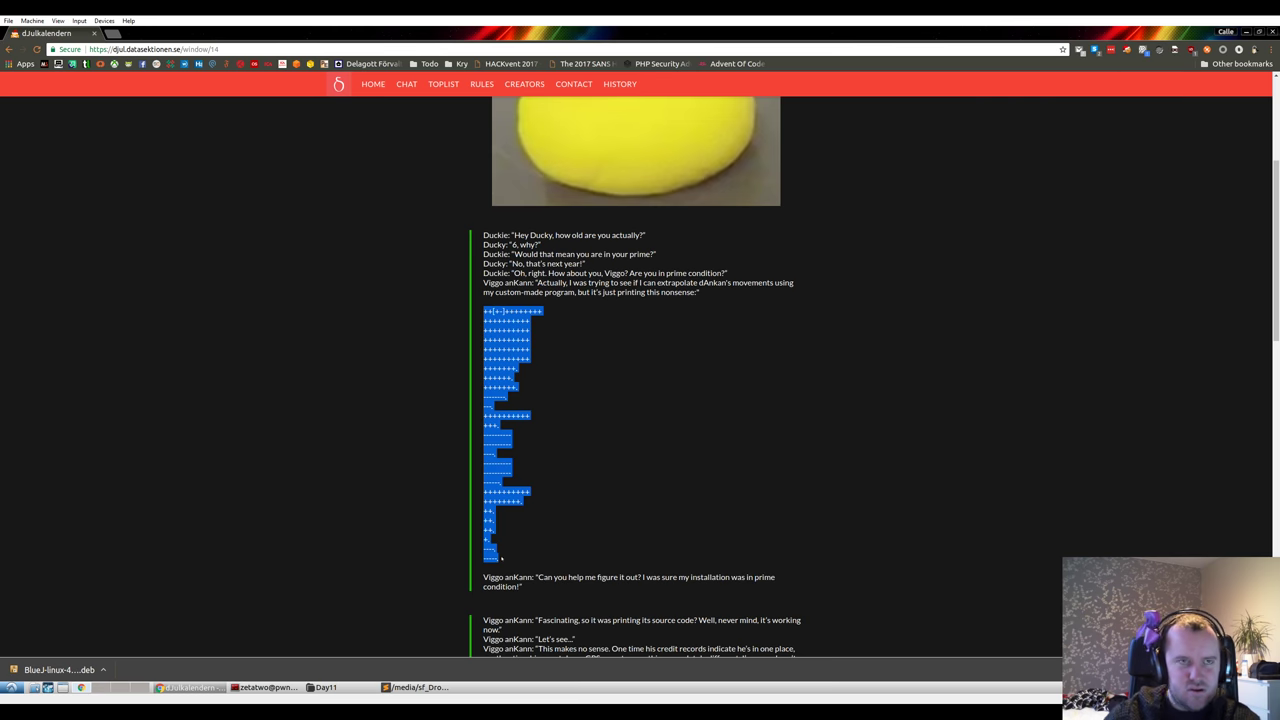
- Search Google for "brainfuck interpreter online" in a new tab and open the El Brainfuck result
key(ctrl+t)
text(brainfu)
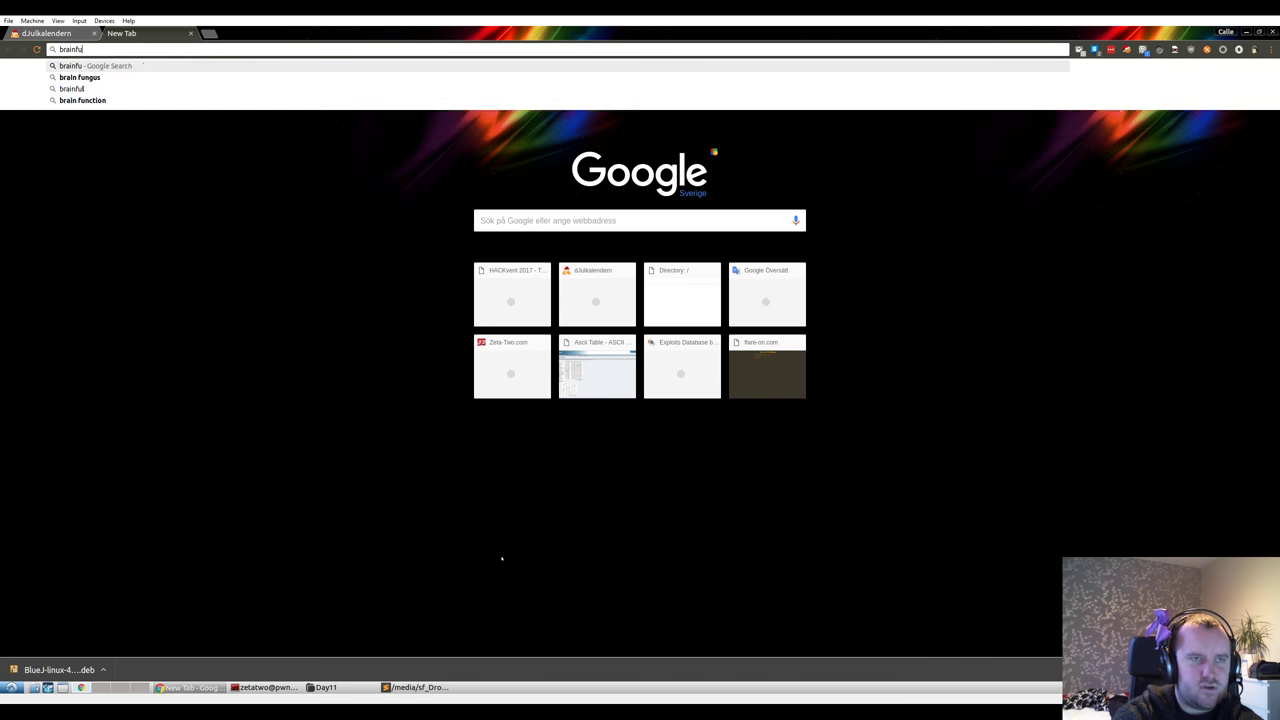
text(ck interpre)
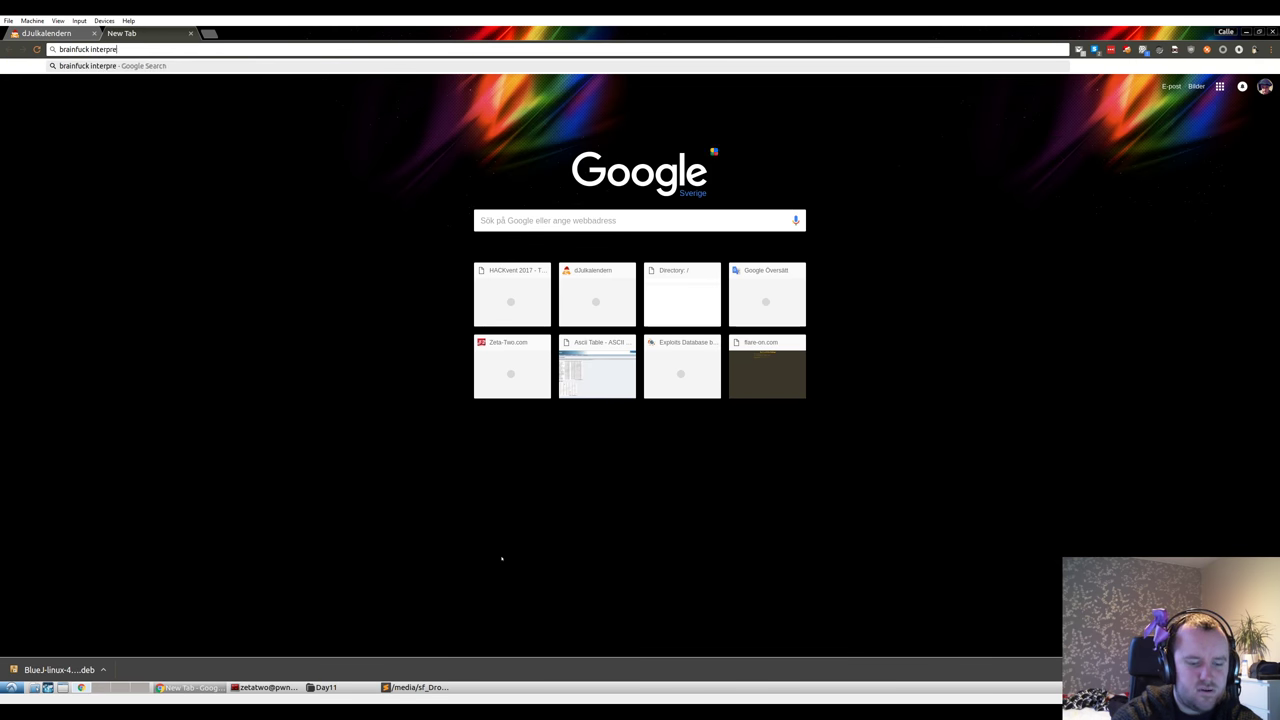
text(ter online)
key(Return)
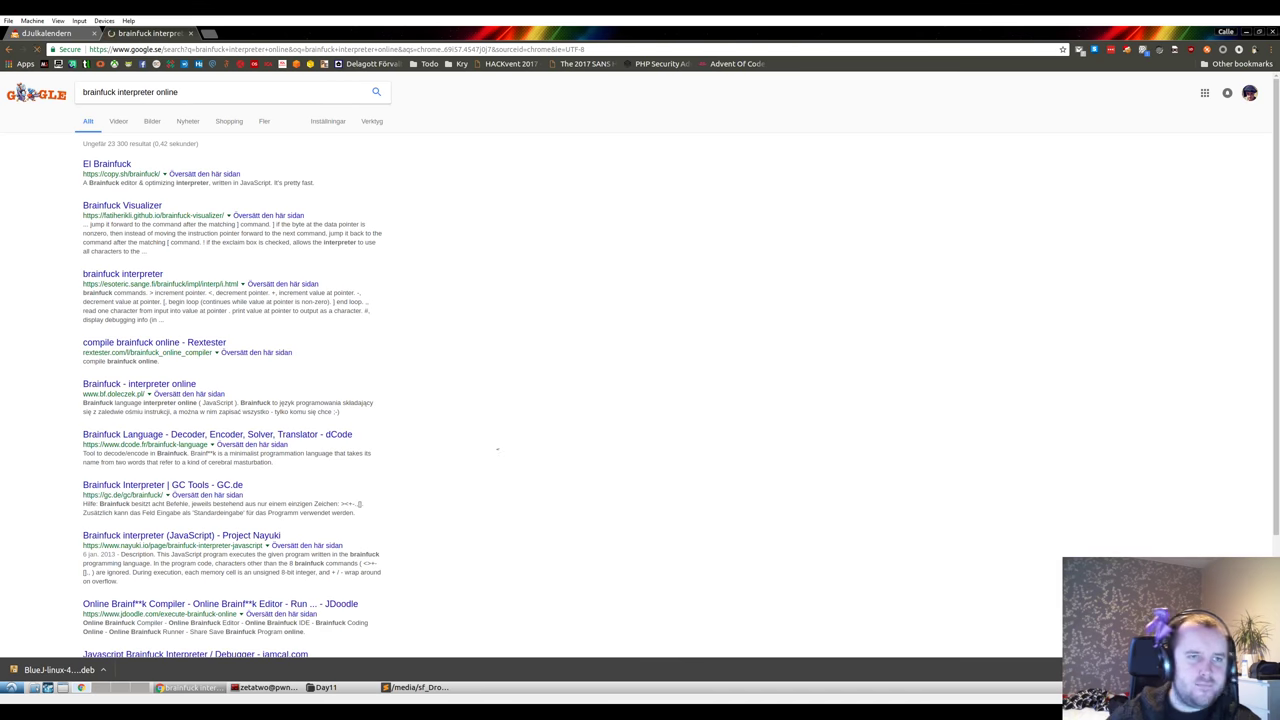
click(95, 163)
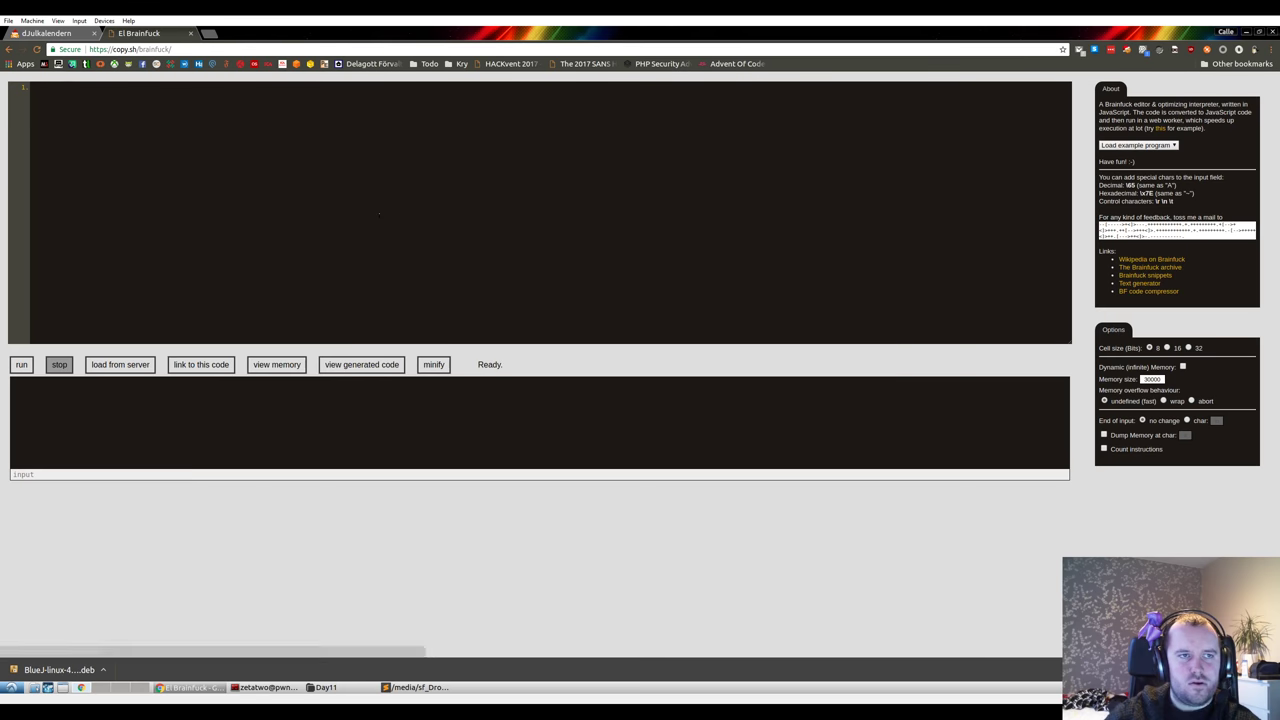
- Paste the copied window 14 code into the El Brainfuck editor and enlarge the page to 175%
key(ctrl+v)
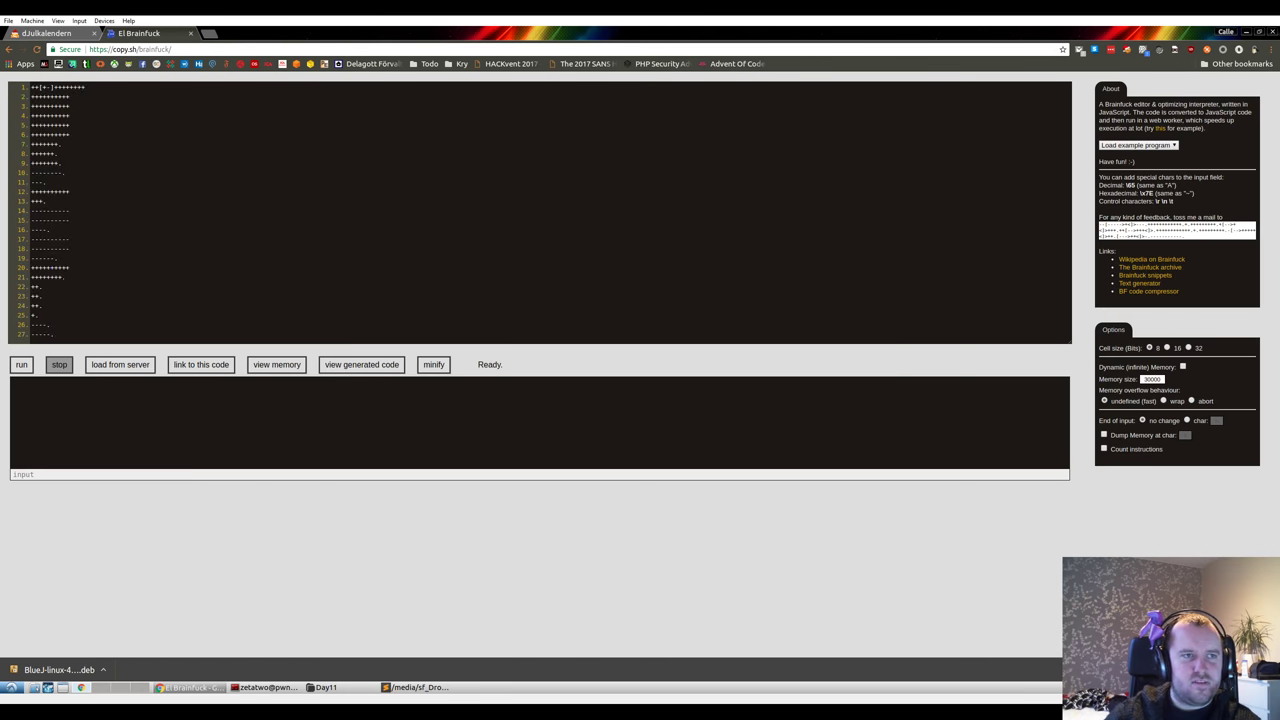
key(ctrl+plus)
key(ctrl+plus)
key(ctrl+plus)
key(ctrl+plus)
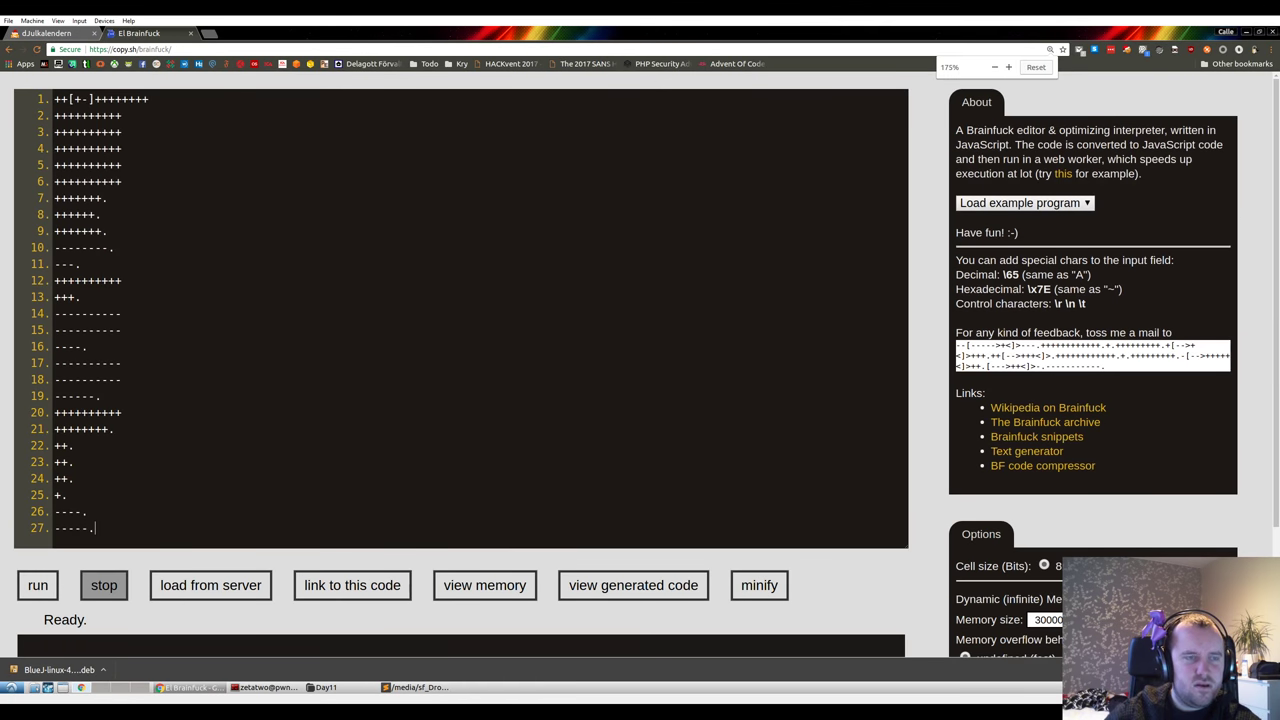
- Point out the [+-] loop in line 1, try running the program with it and stop the run
drag(69, 99, 94, 99)
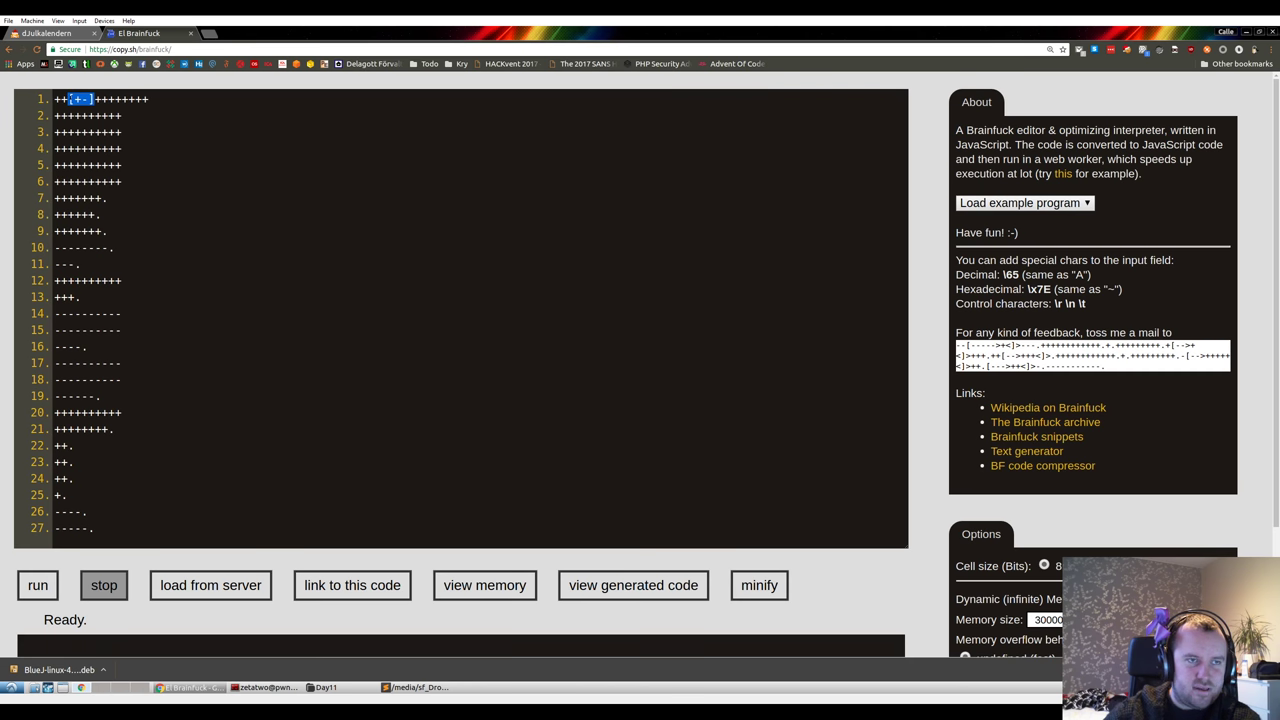
click(72, 99)
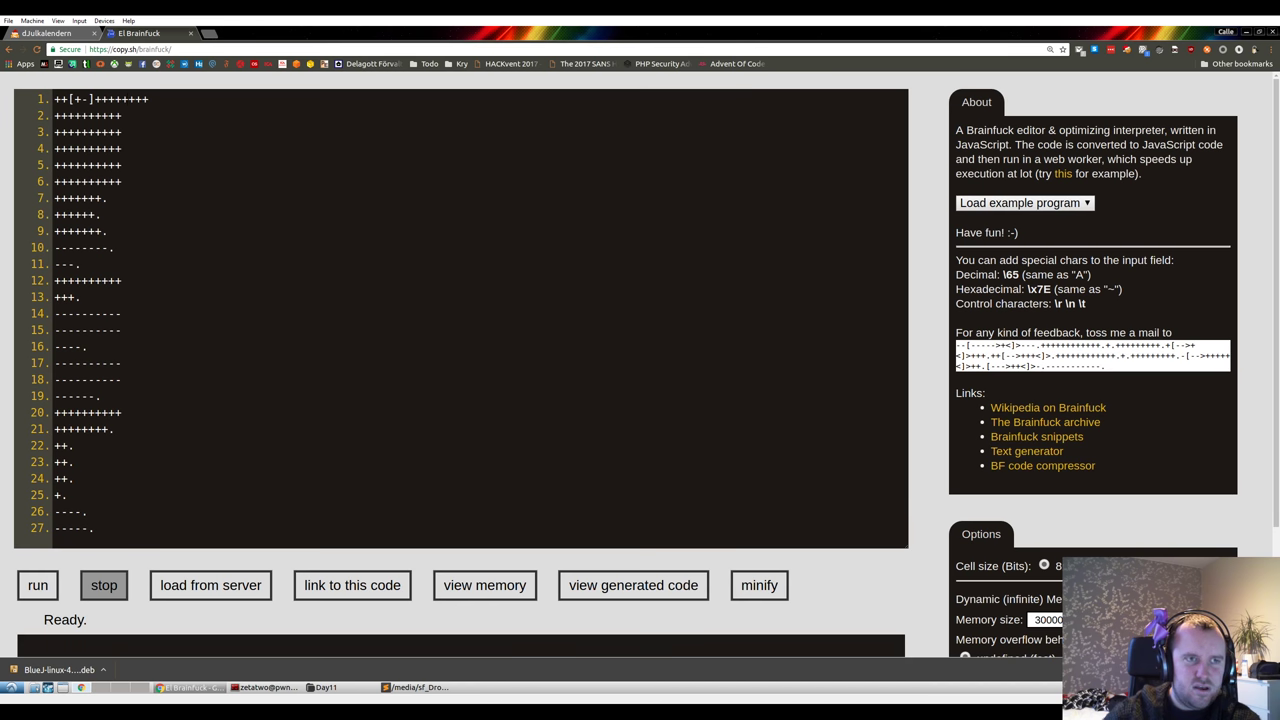
click(37, 587)
scroll(127, 556, down, 2)
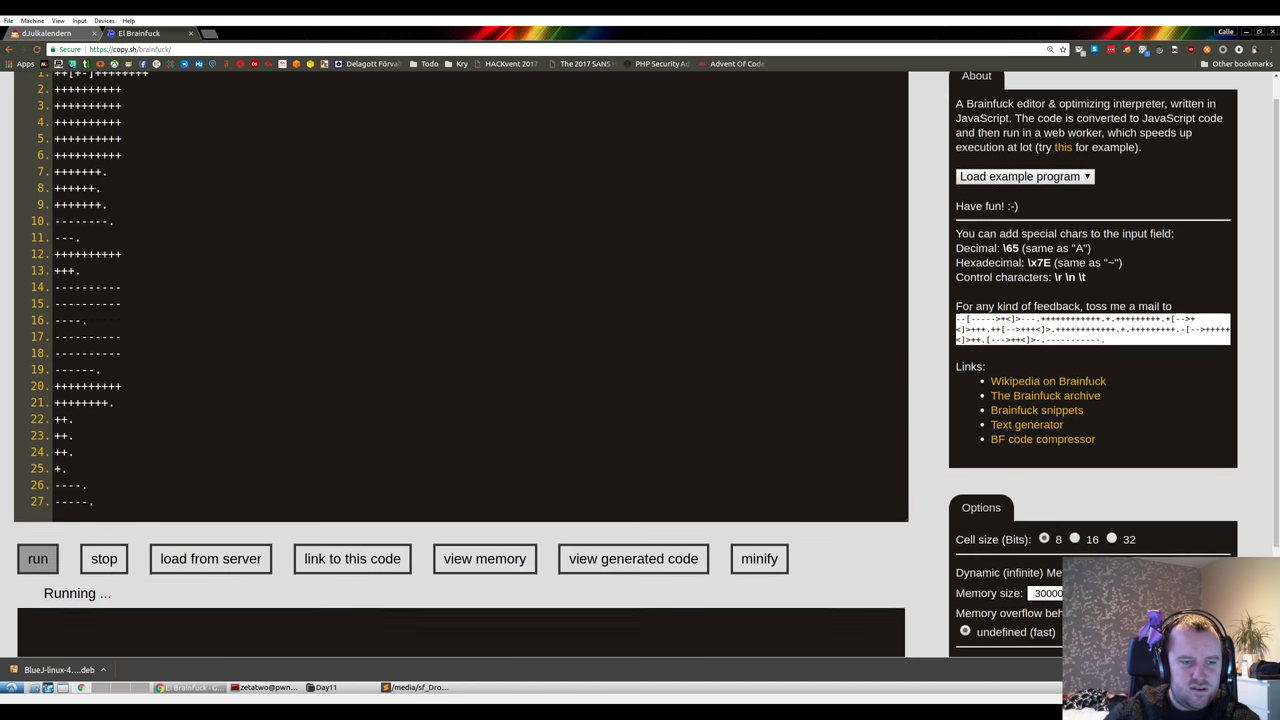
scroll(118, 578, up, 2)
click(118, 578)
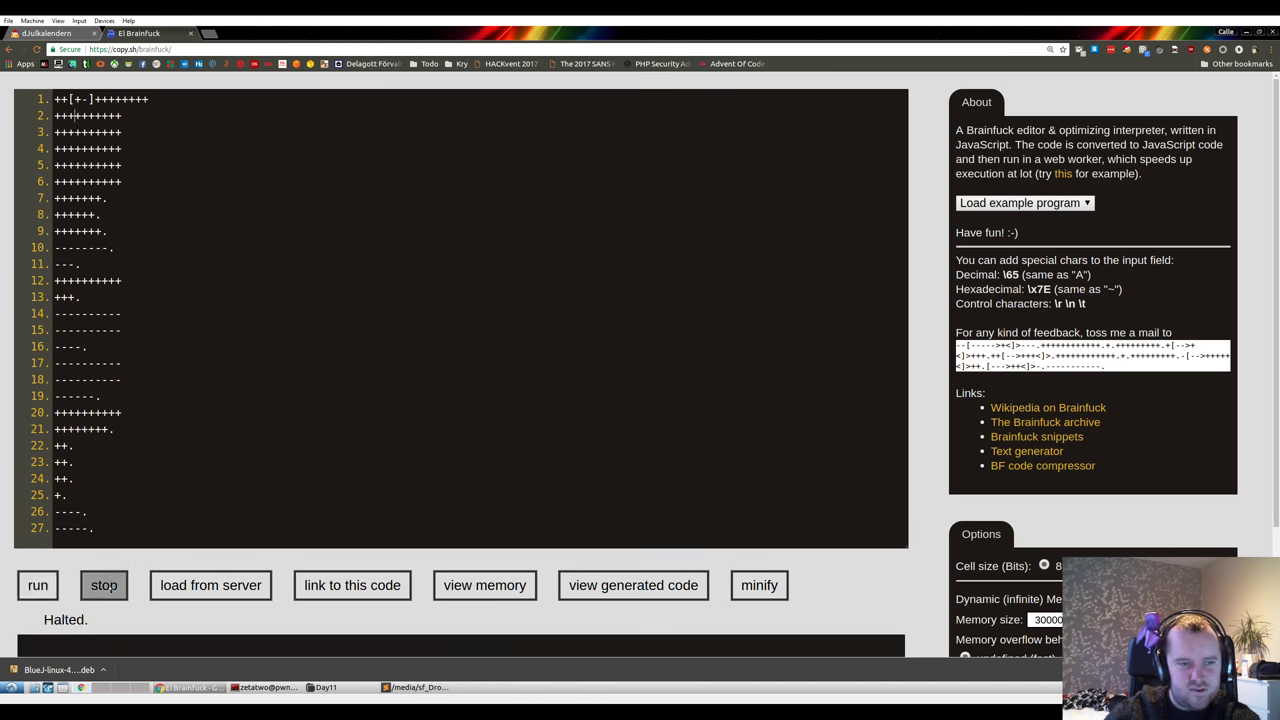
- Delete the [+-] loop from line 1, run the program and highlight its output line
drag(68, 99, 93, 99)
key(BackSpace)
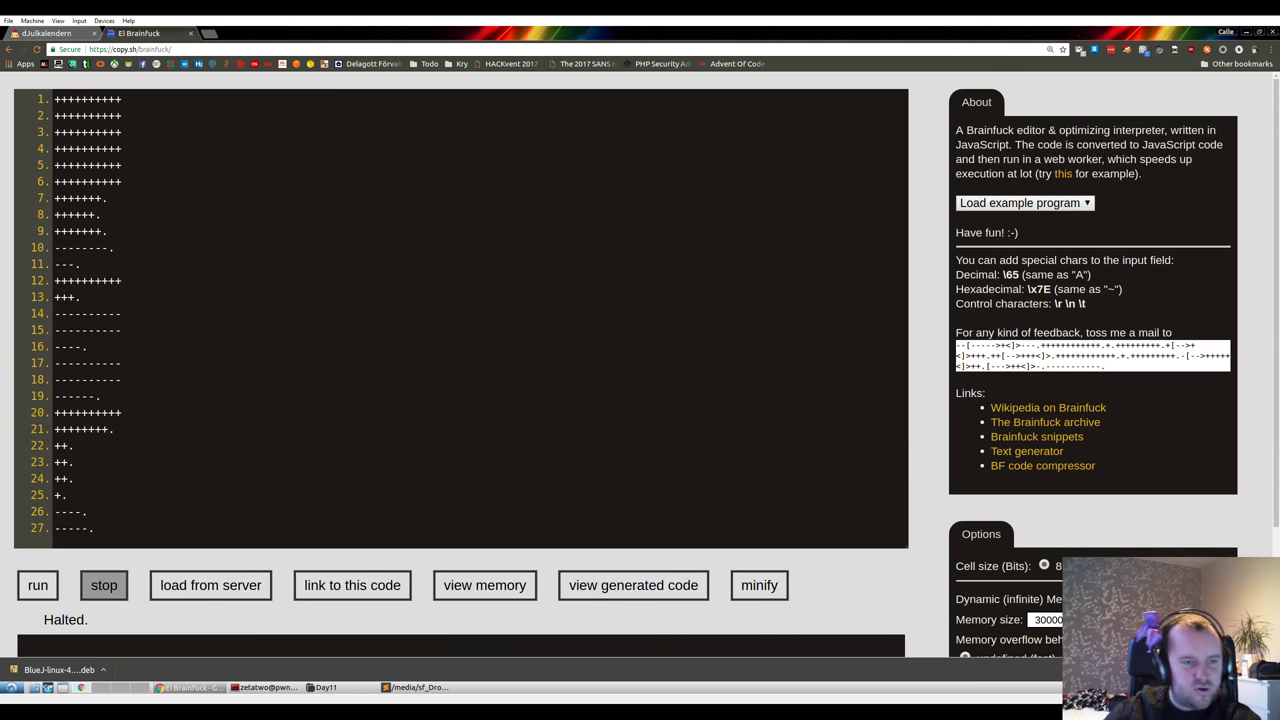
click(40, 584)
scroll(45, 580, down, 1)
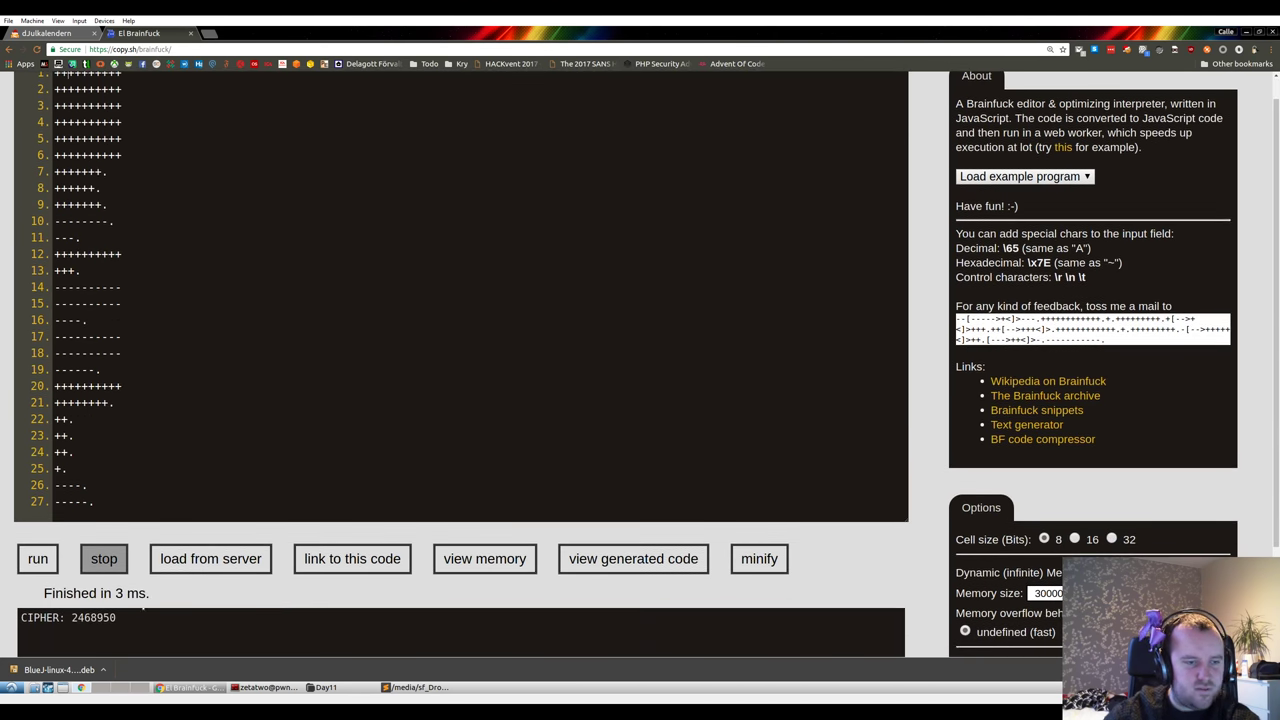
drag(118, 618, 20, 618)
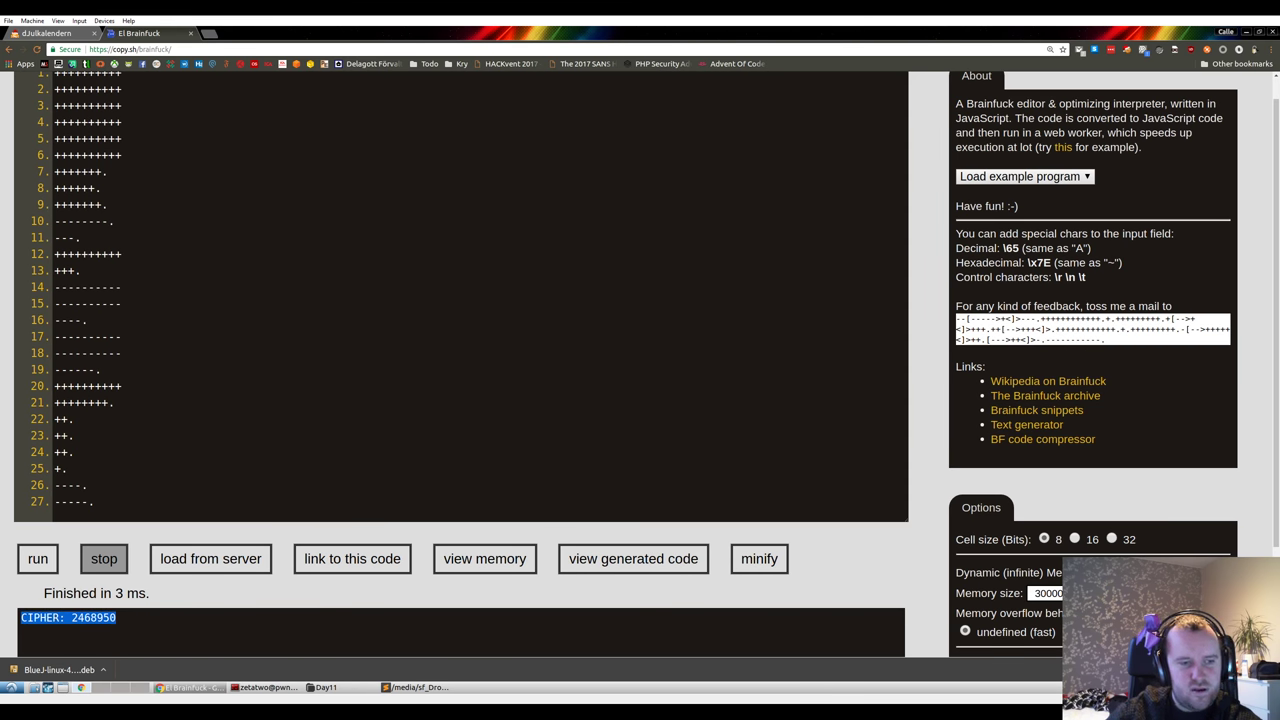
- Switch to the terminal and open Day14's solve.py in Sublime Text with subl, then return to the terminal
key(ctrl+Page_Up)
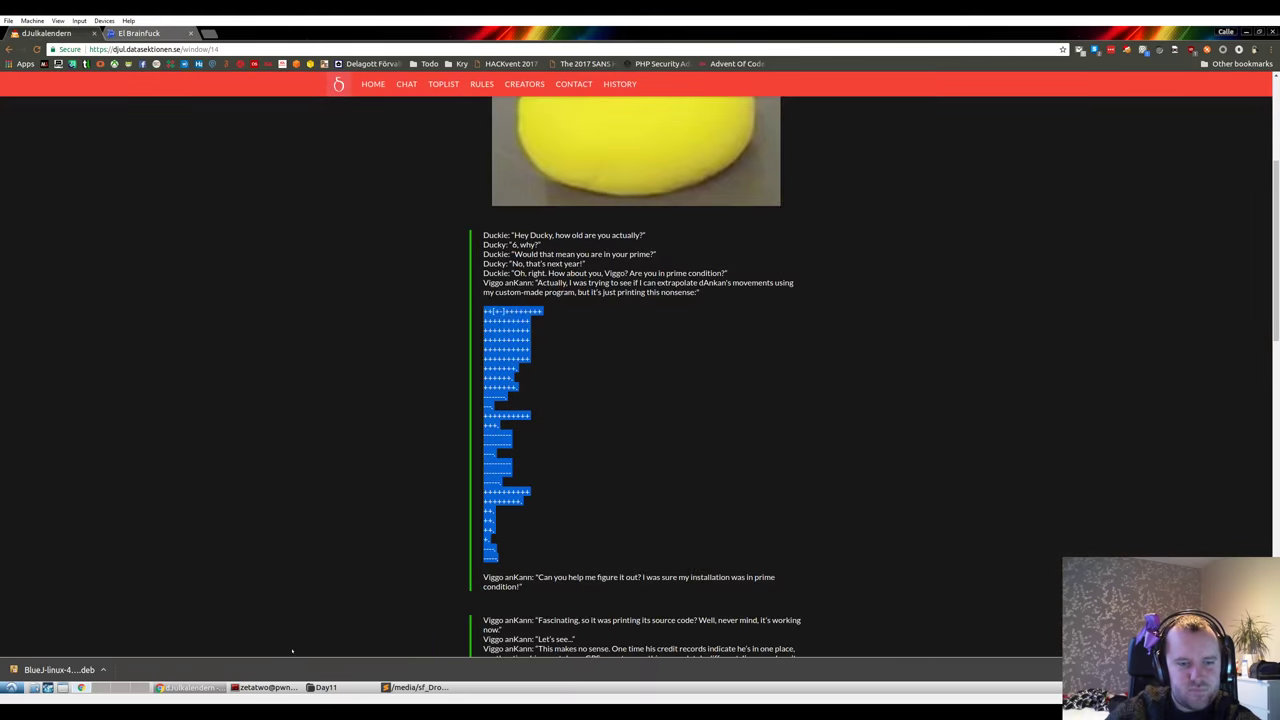
click(262, 687)
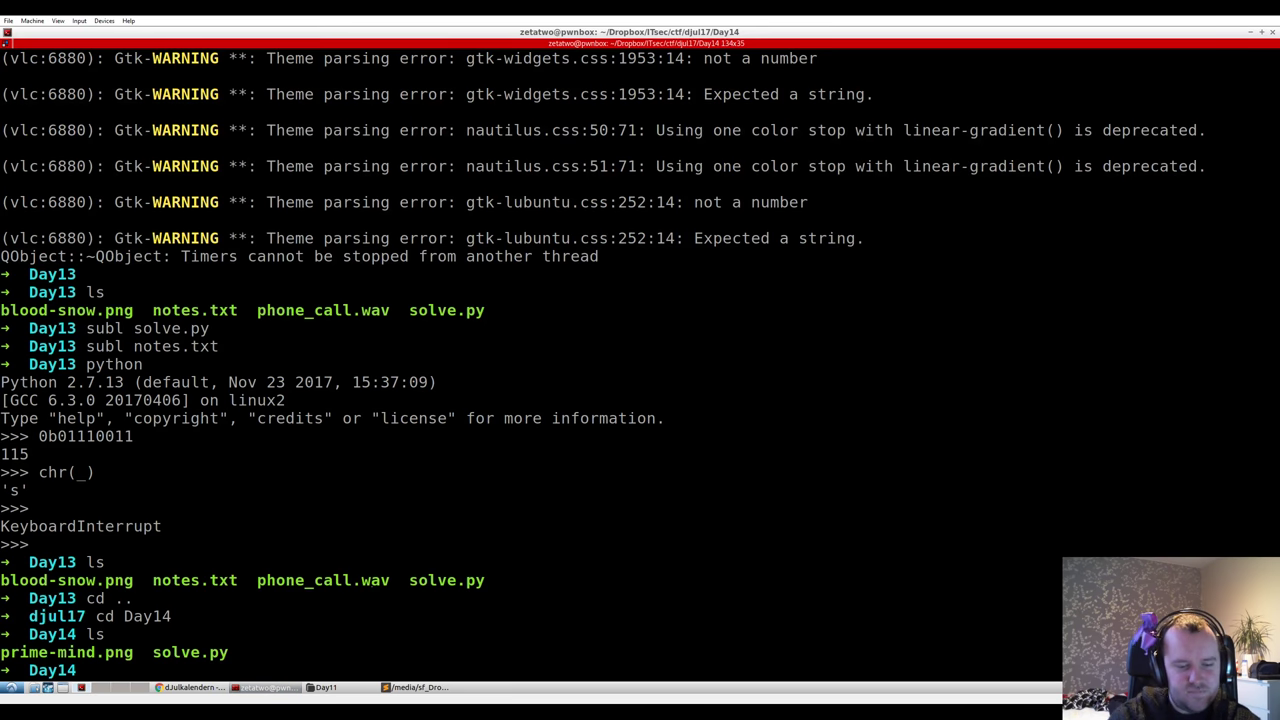
text(subl solve.py)
key(Return)
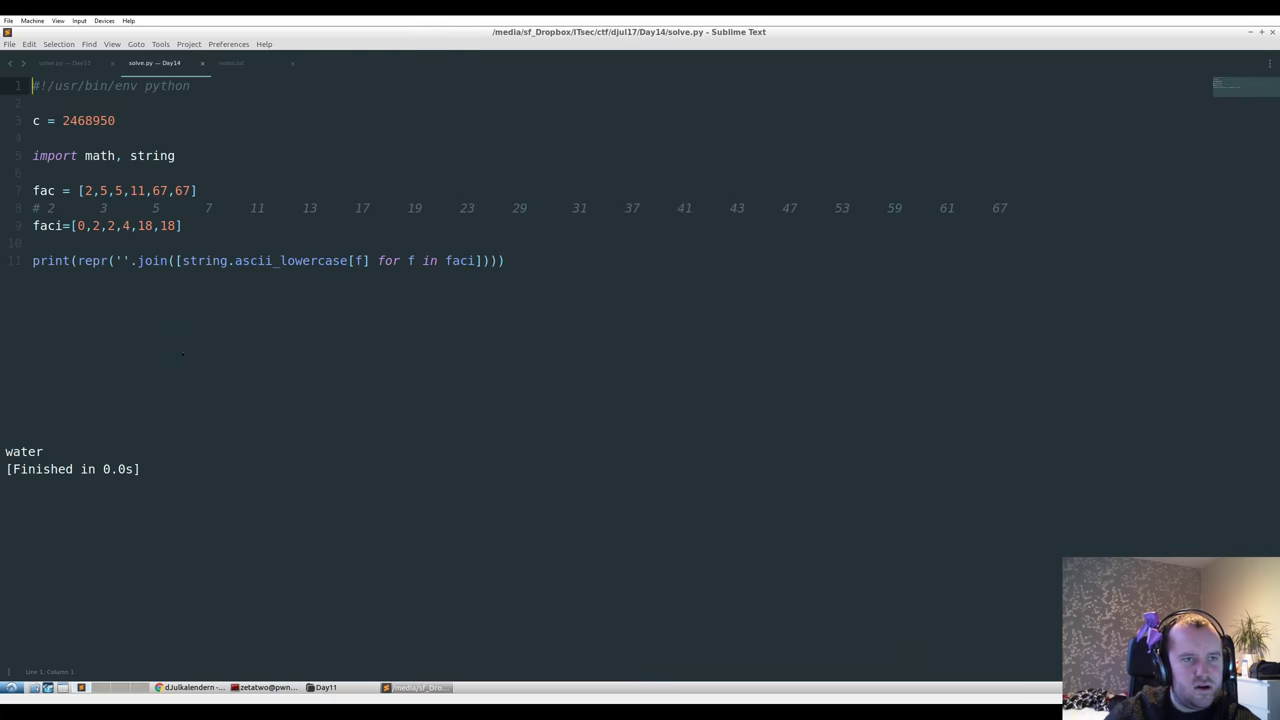
click(182, 353)
key(alt+Tab)
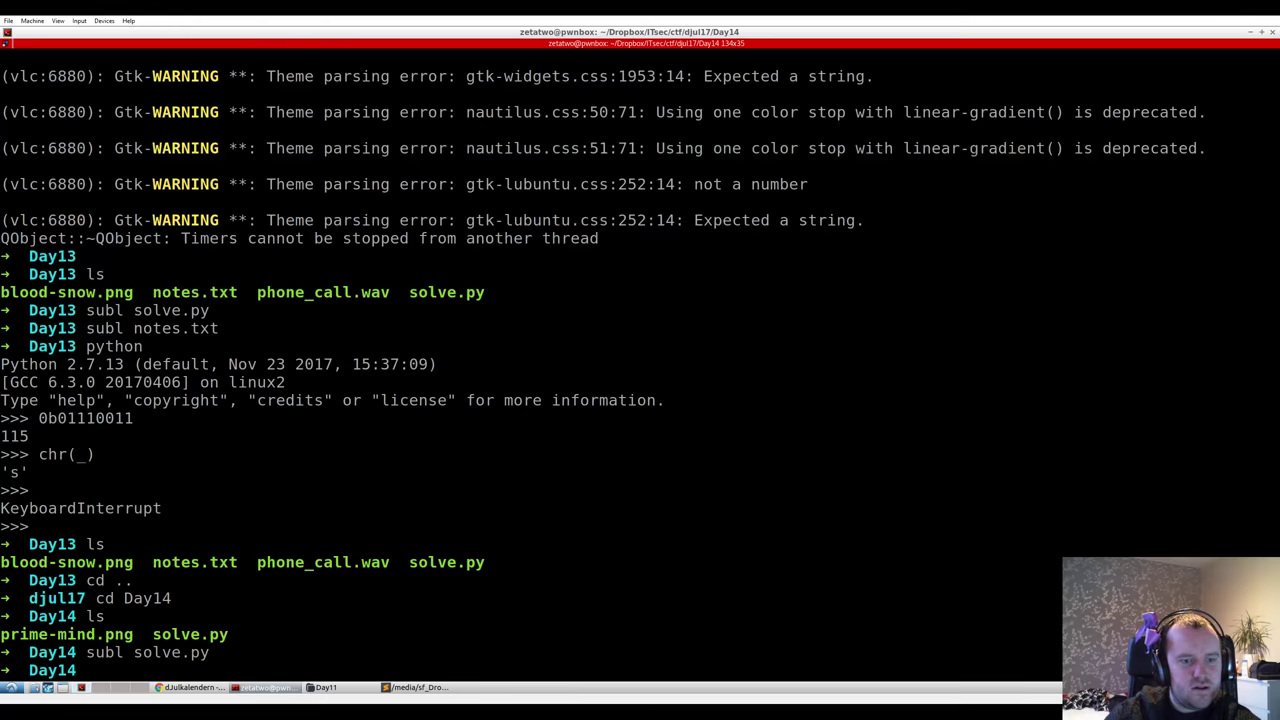
- Switch to the browser, highlight the word "prime" in window 14's dialogue and open wolframalpha.com in a new tab
key(alt+Tab)
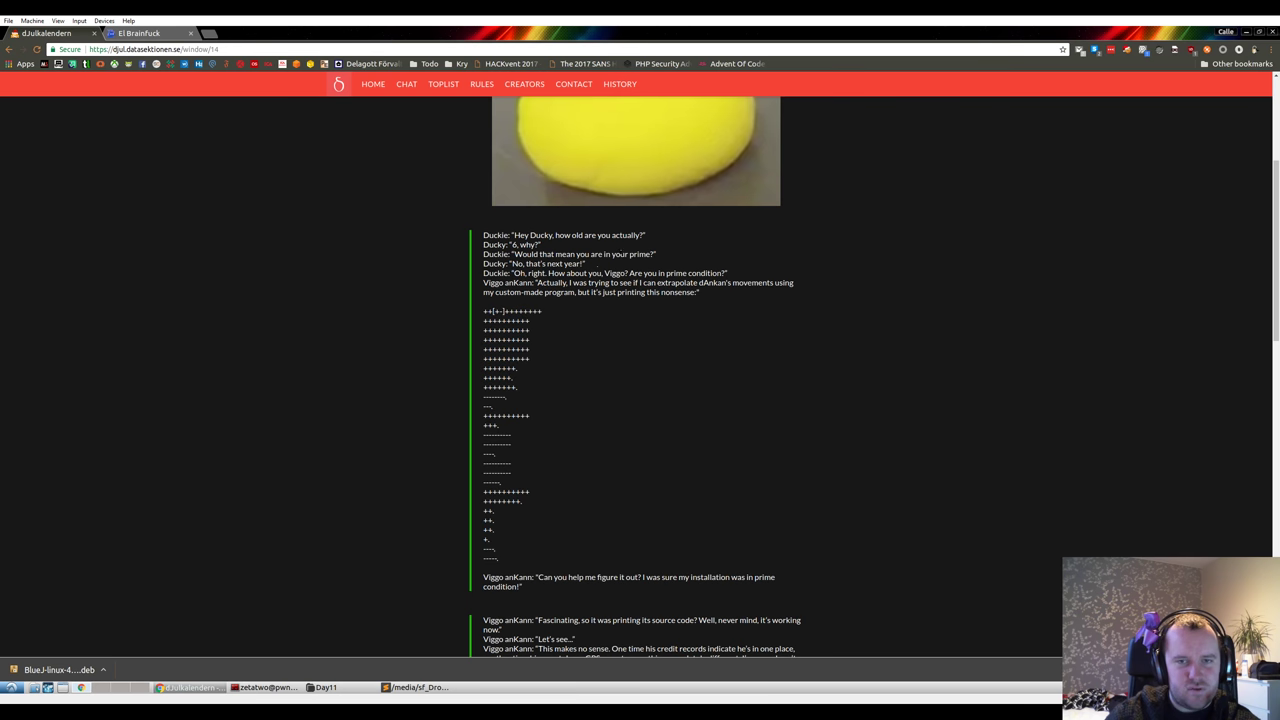
double_click(633, 254)
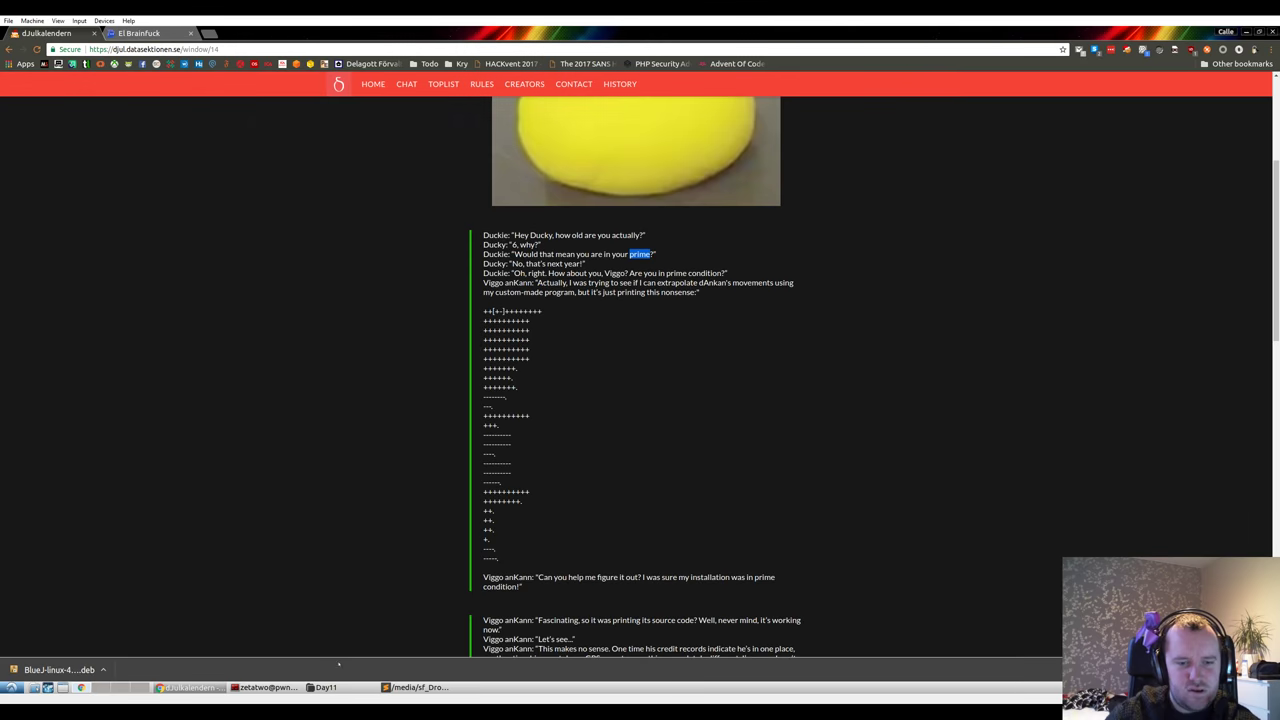
key(ctrl+t)
text(wolframalpha.com)
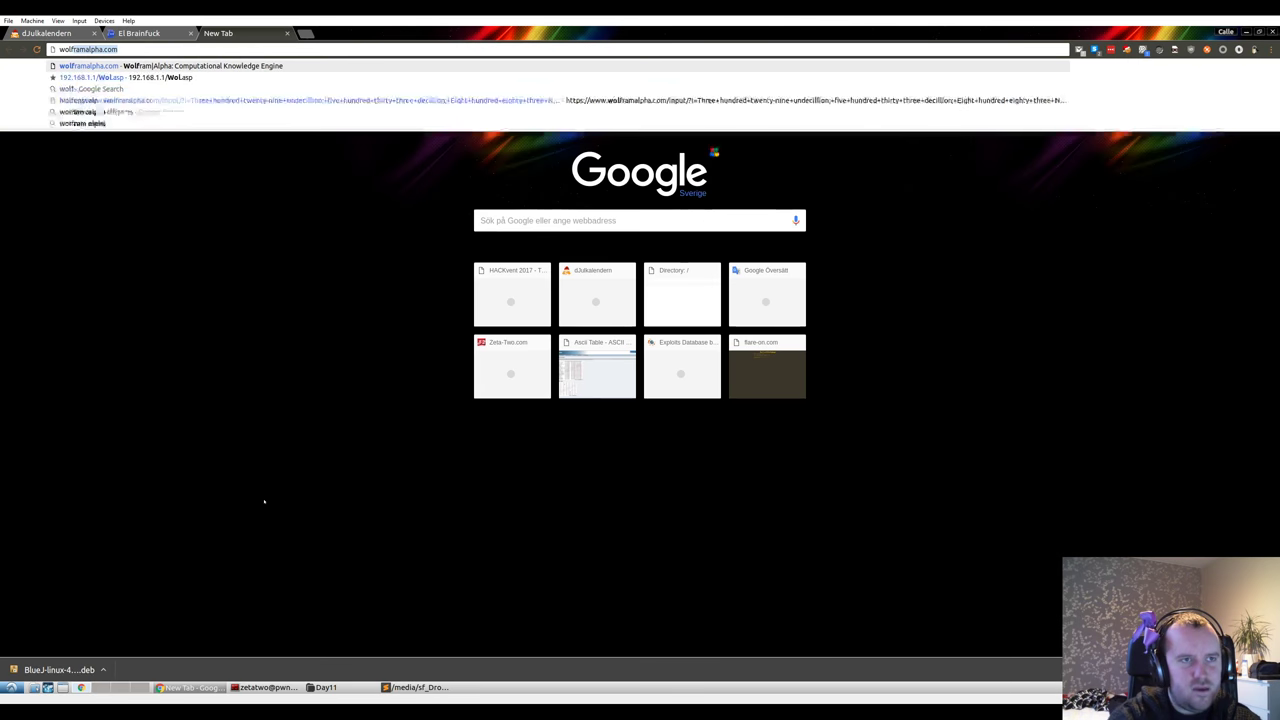
key(Return)
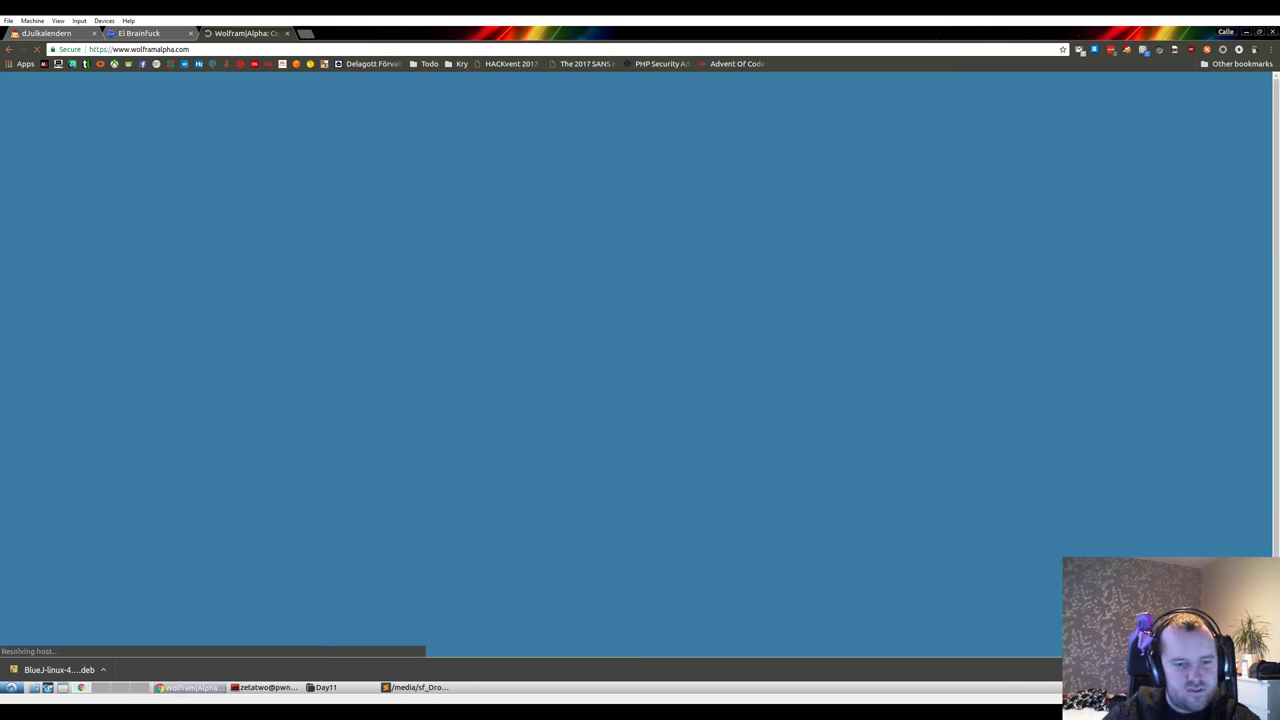
- Copy the cipher number 2468950 from Day14's solve.py and submit the query "factor 2468950" in Wolfram Alpha
key(alt+Tab)
key(alt+Tab)
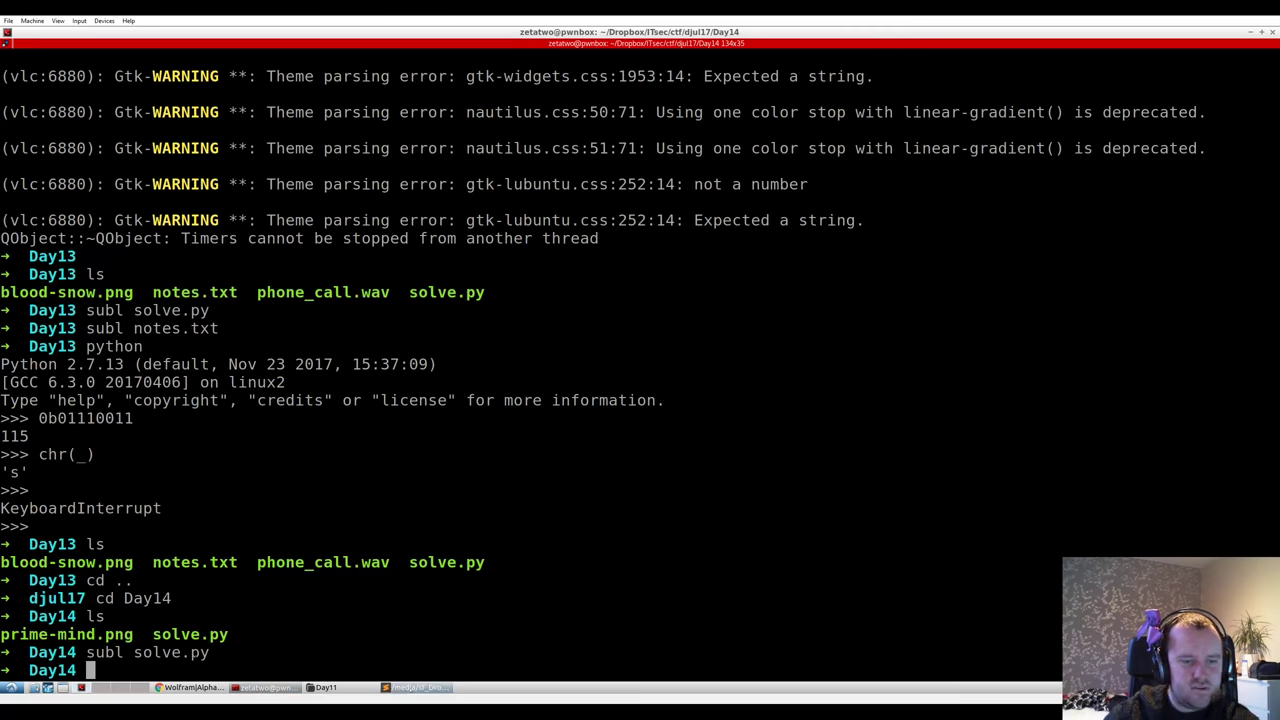
double_click(88, 120)
key(alt+Tab)
key(alt+Tab)
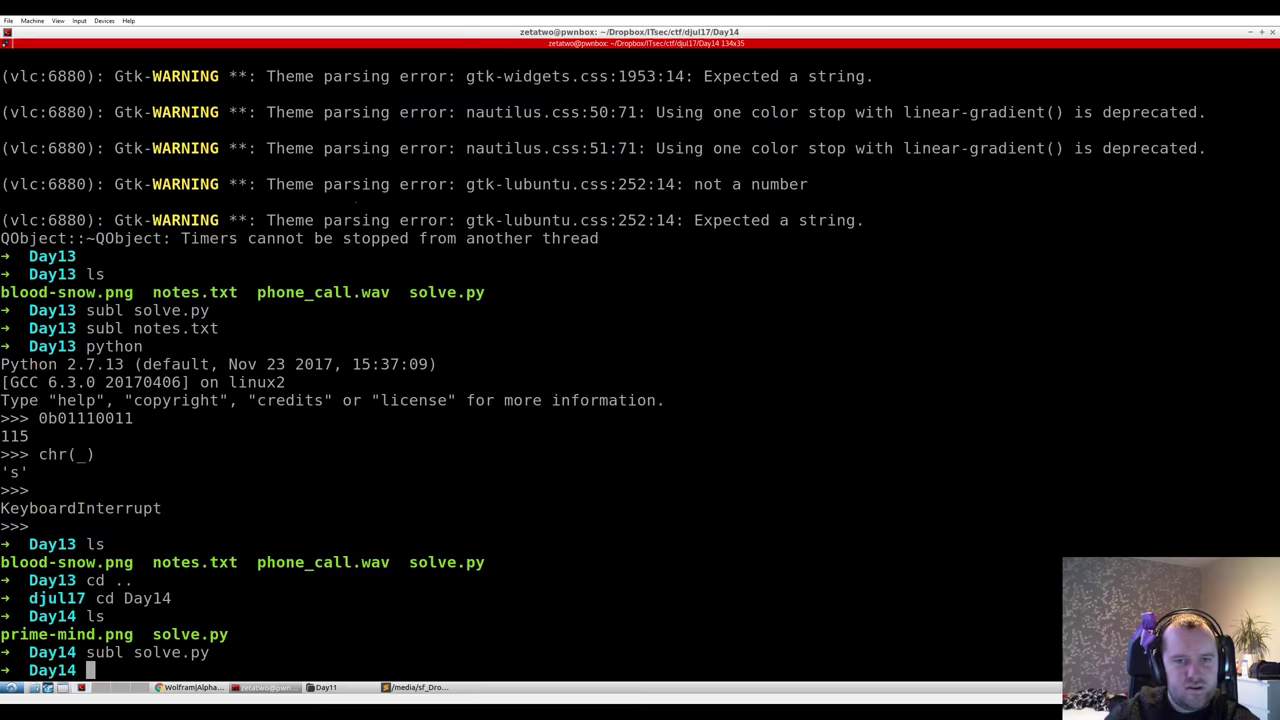
text(2468950)
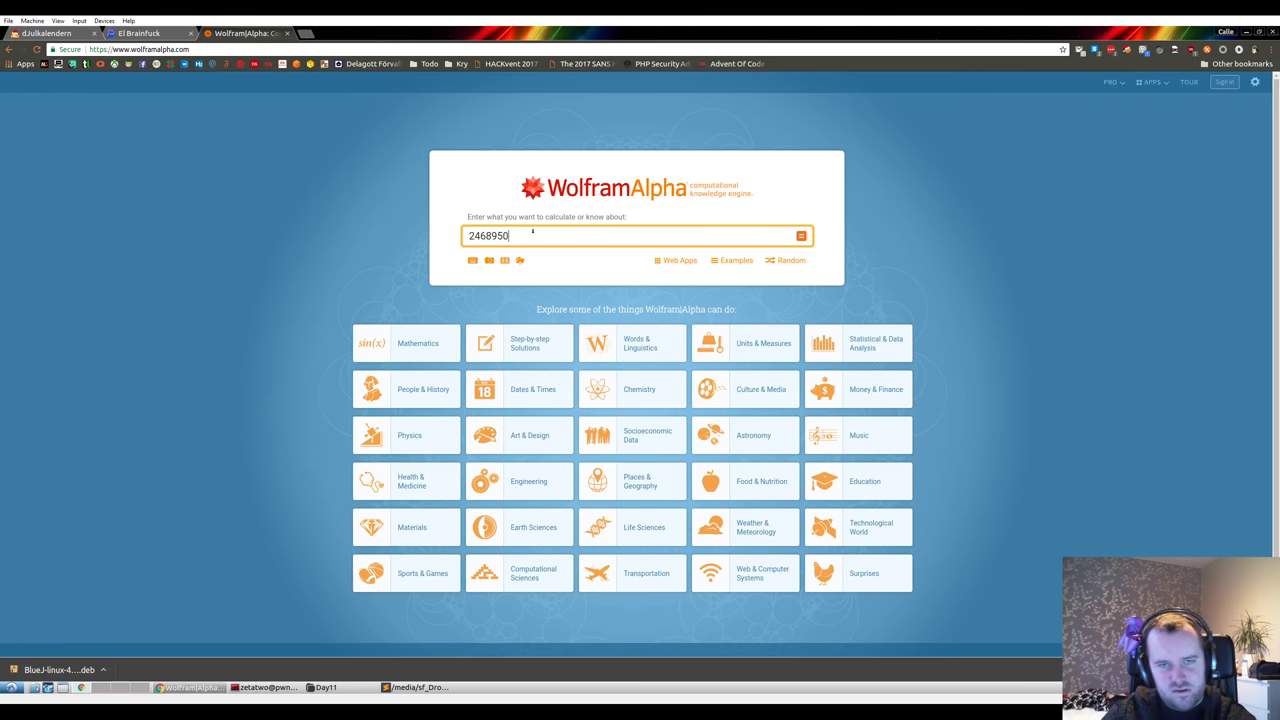
text(factor)
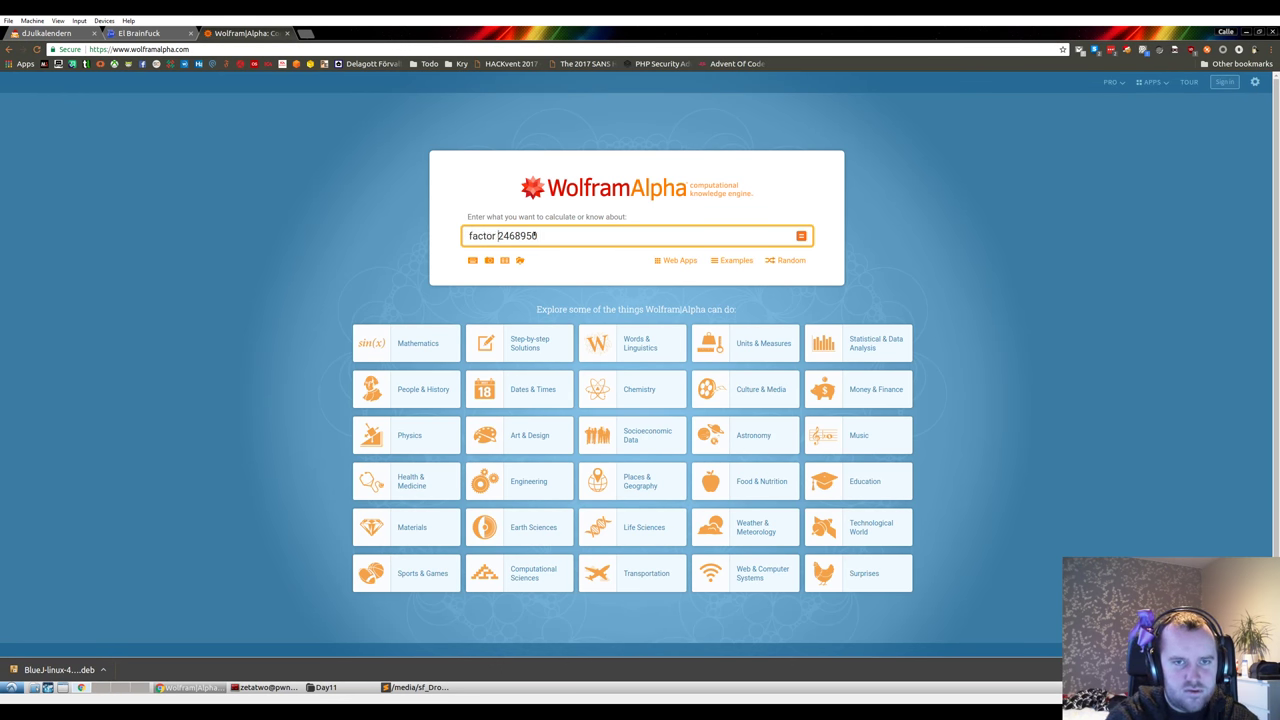
key(Return)
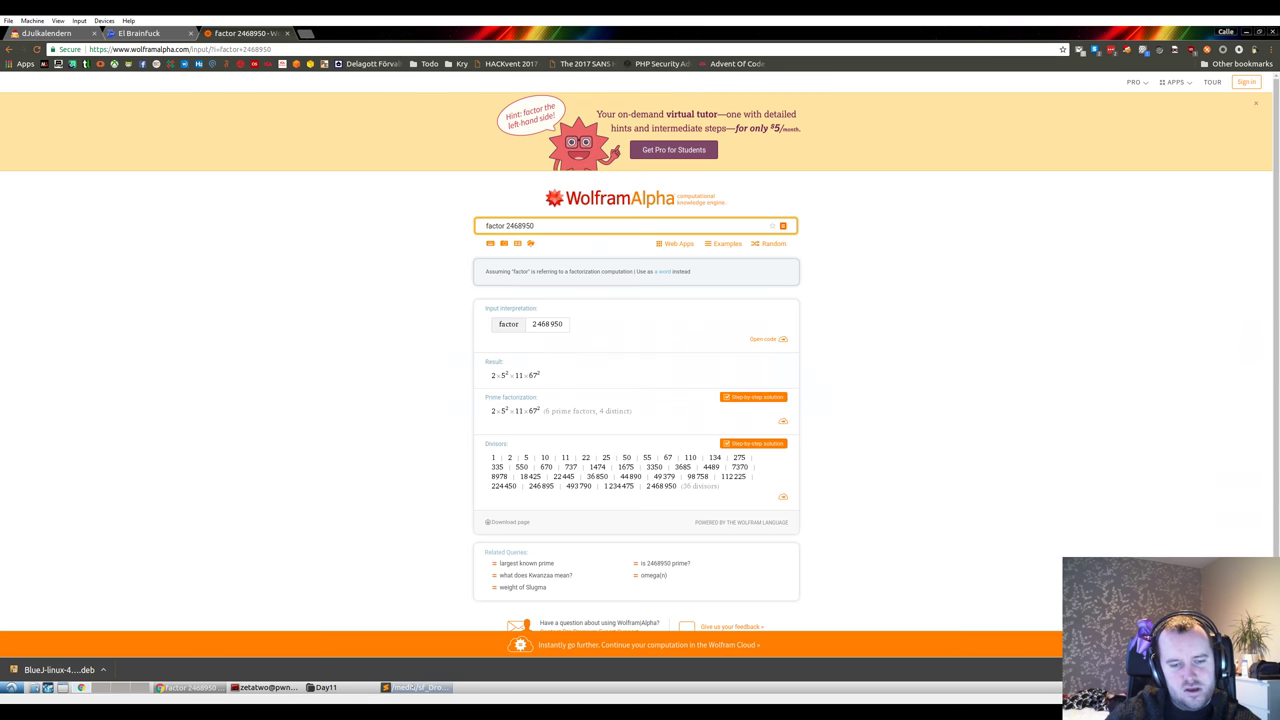
- Highlight the fac list [2,5,5,11,67,67] in Day14's solve.py and close Day13's solve.py and notes.txt
click(415, 687)
drag(79, 190, 210, 190)
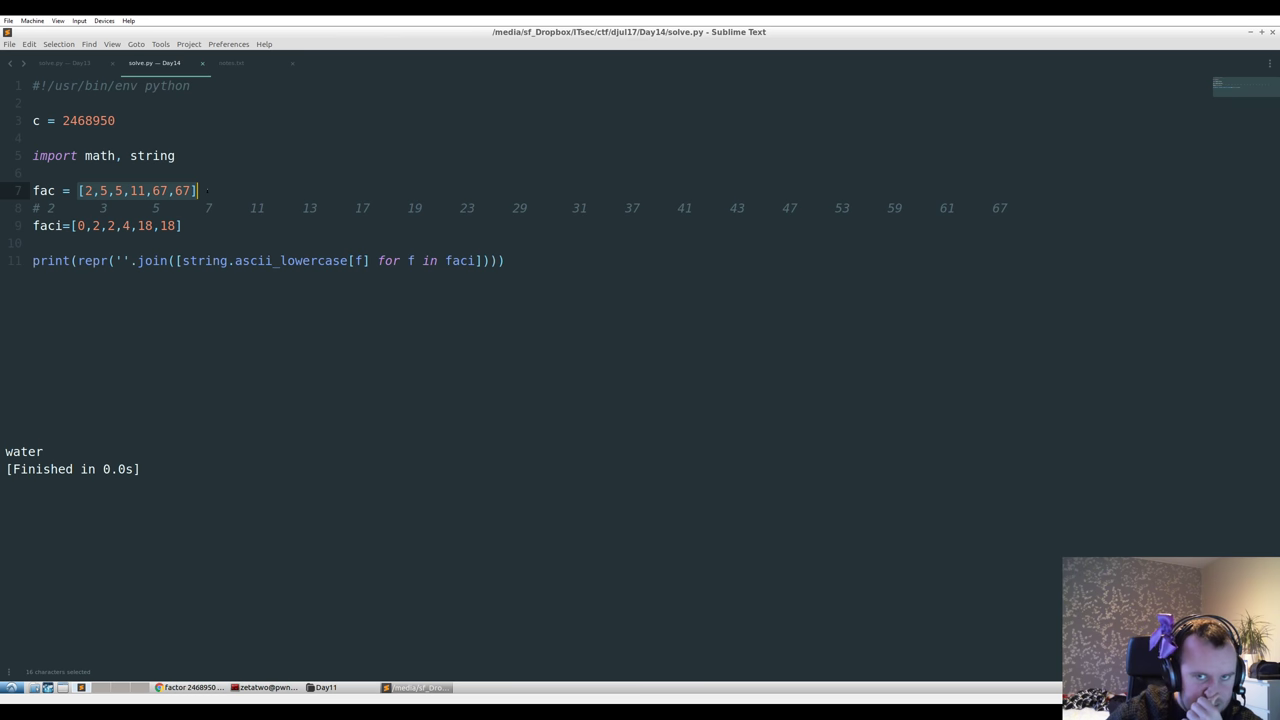
click(96, 61)
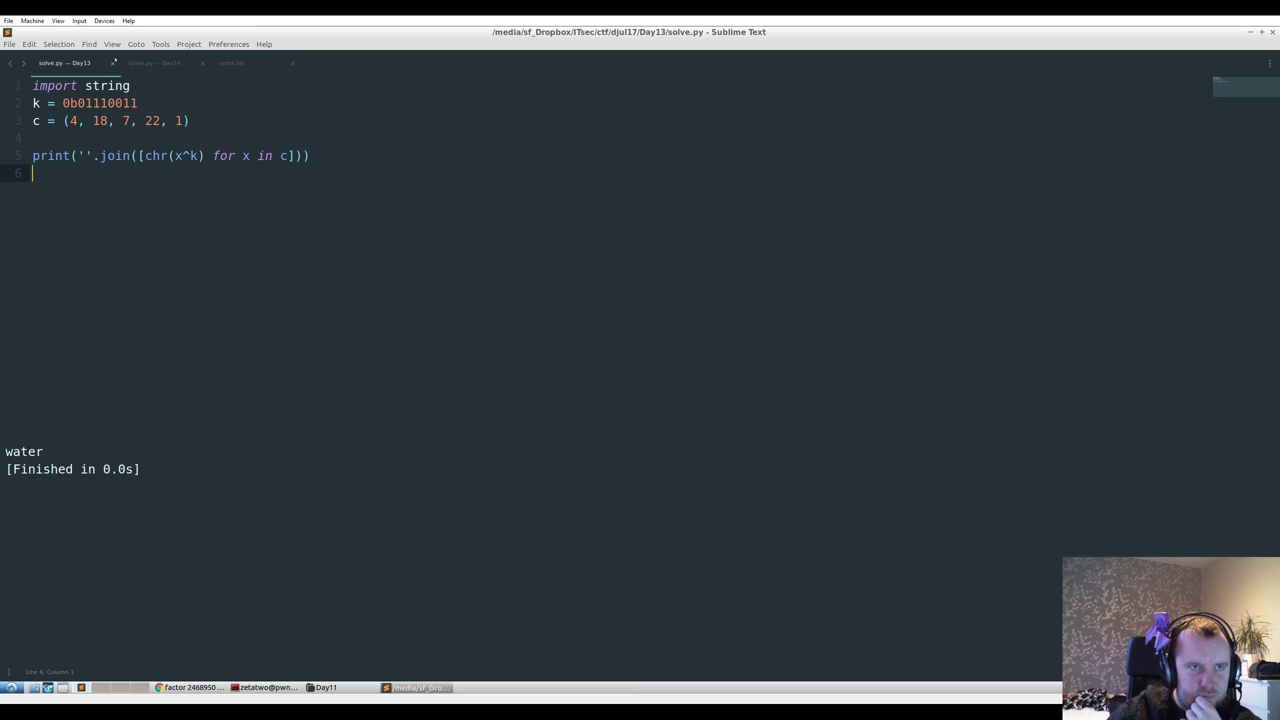
click(114, 62)
click(139, 63)
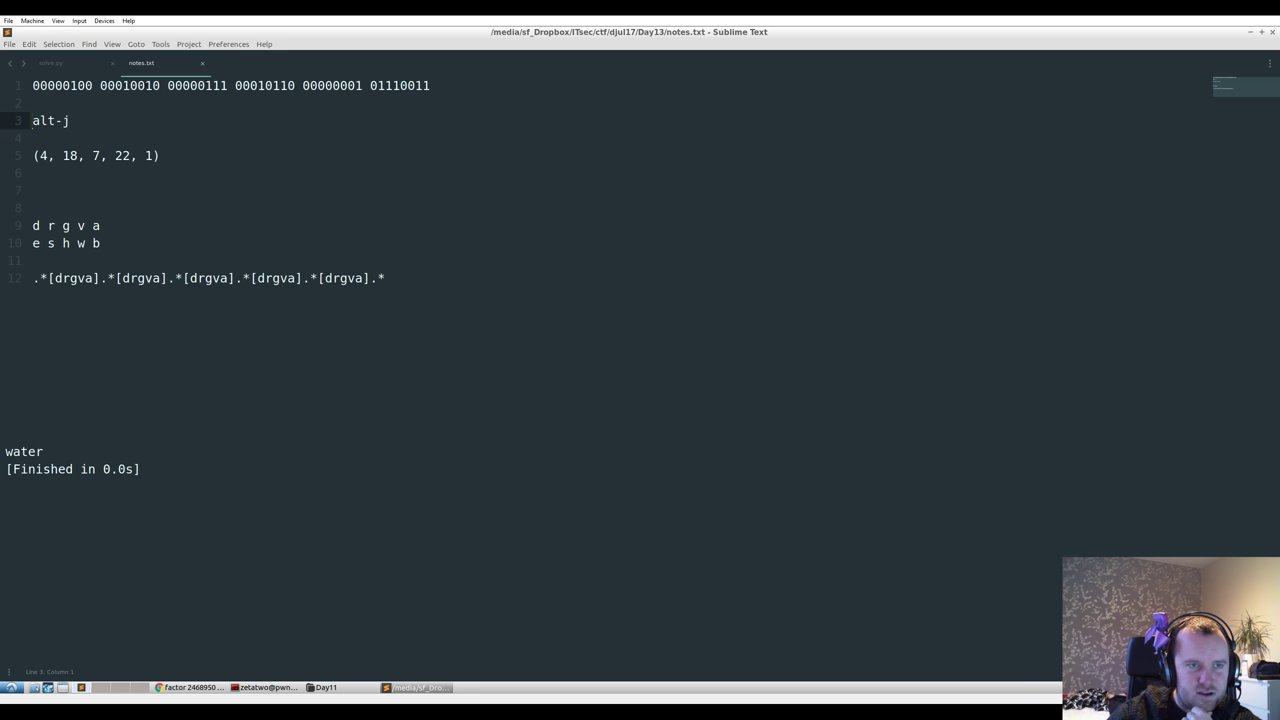
click(201, 63)
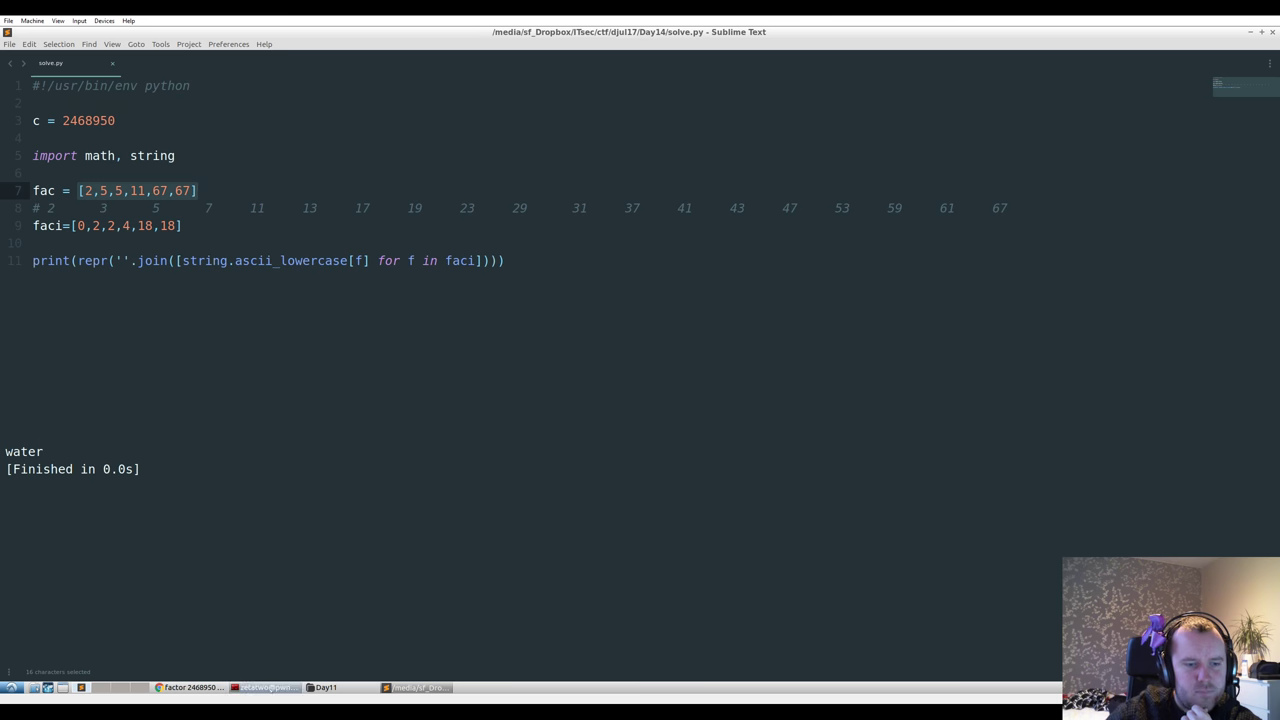
- Open a blank browser tab, return to Sublime Text and highlight the factor list on line 7 of solve.py
click(190, 687)
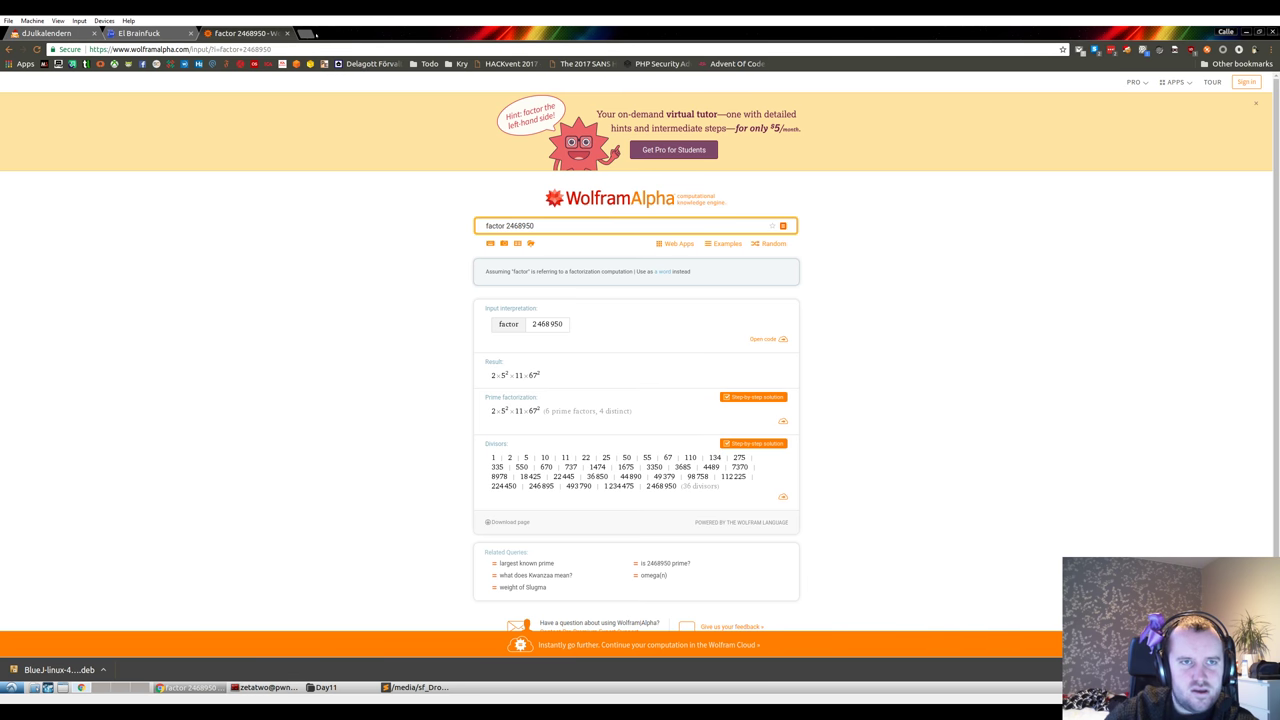
click(307, 33)
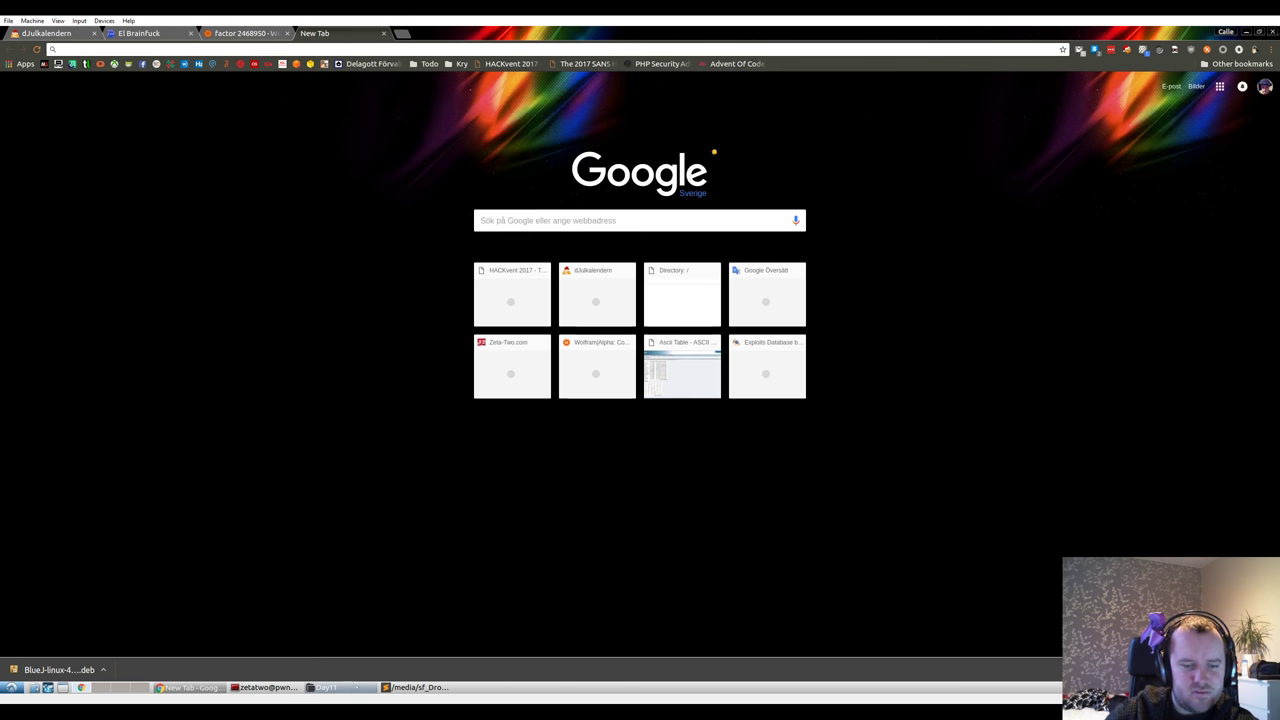
click(415, 687)
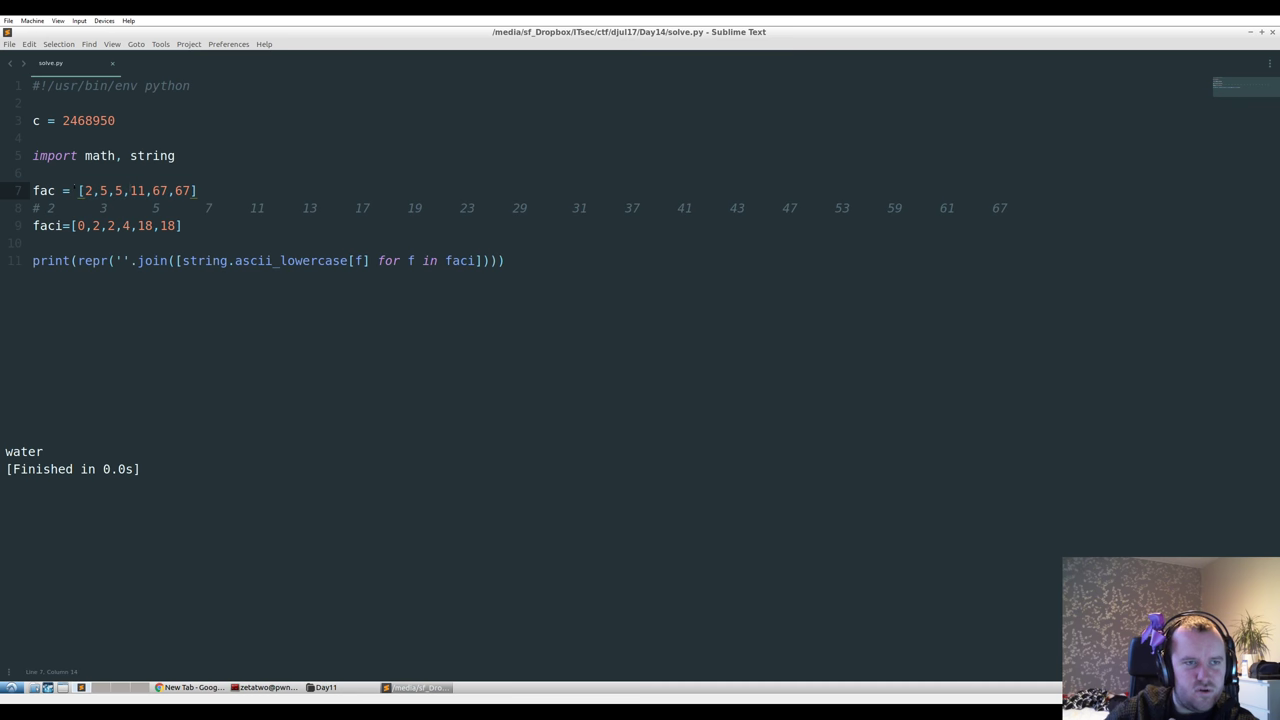
drag(76, 190, 202, 206)
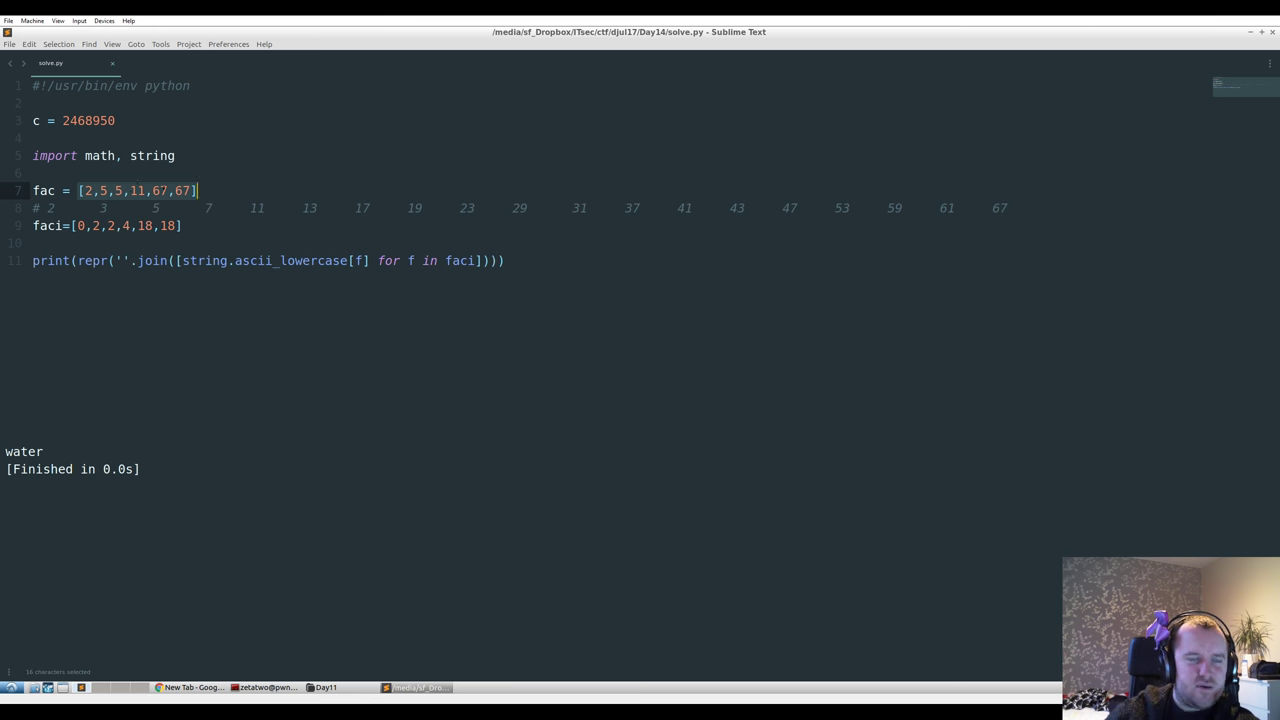
key(Right)
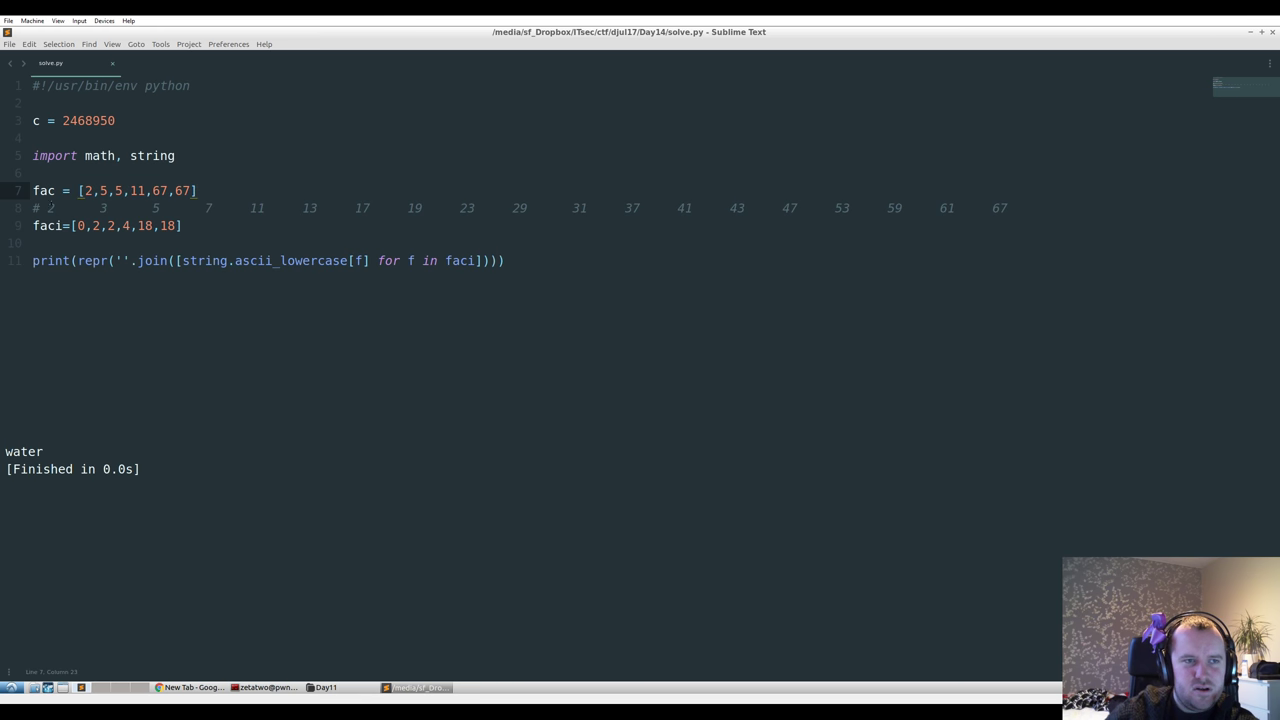
- Point out the primes 2 to 67 in the line 8 comment and relate them to the fac and faci lists
click(47, 208)
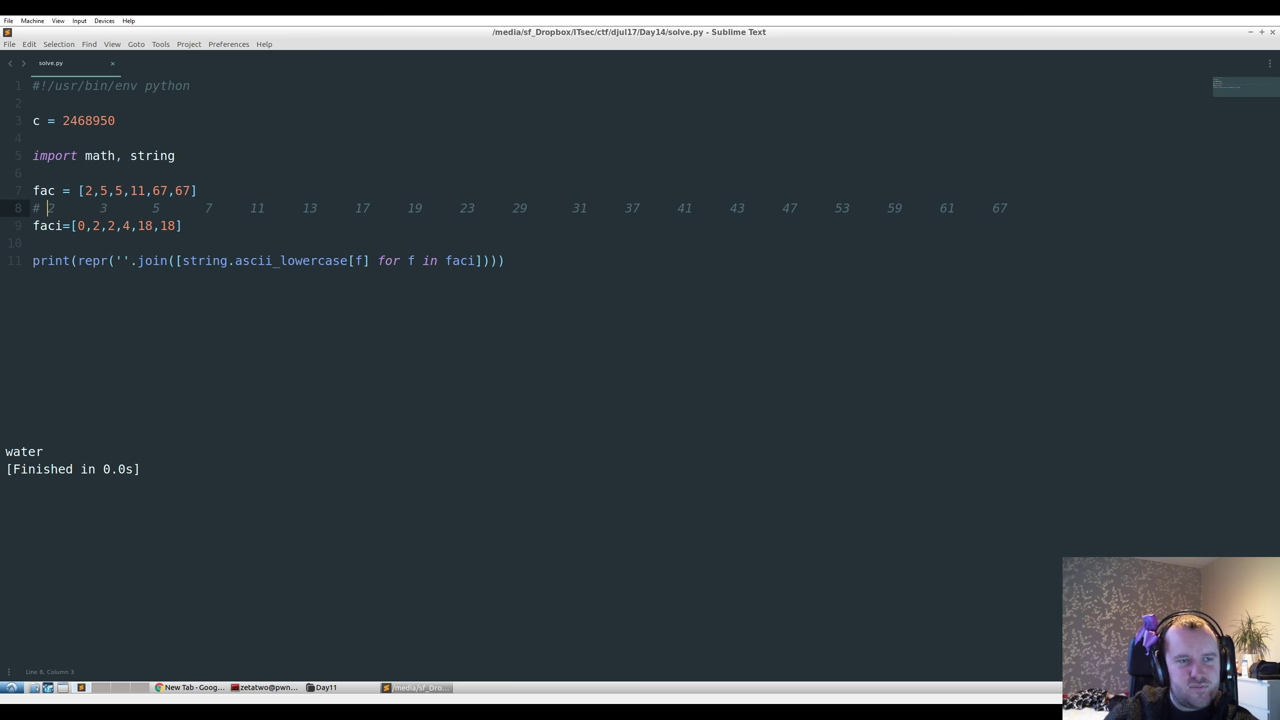
double_click(156, 208)
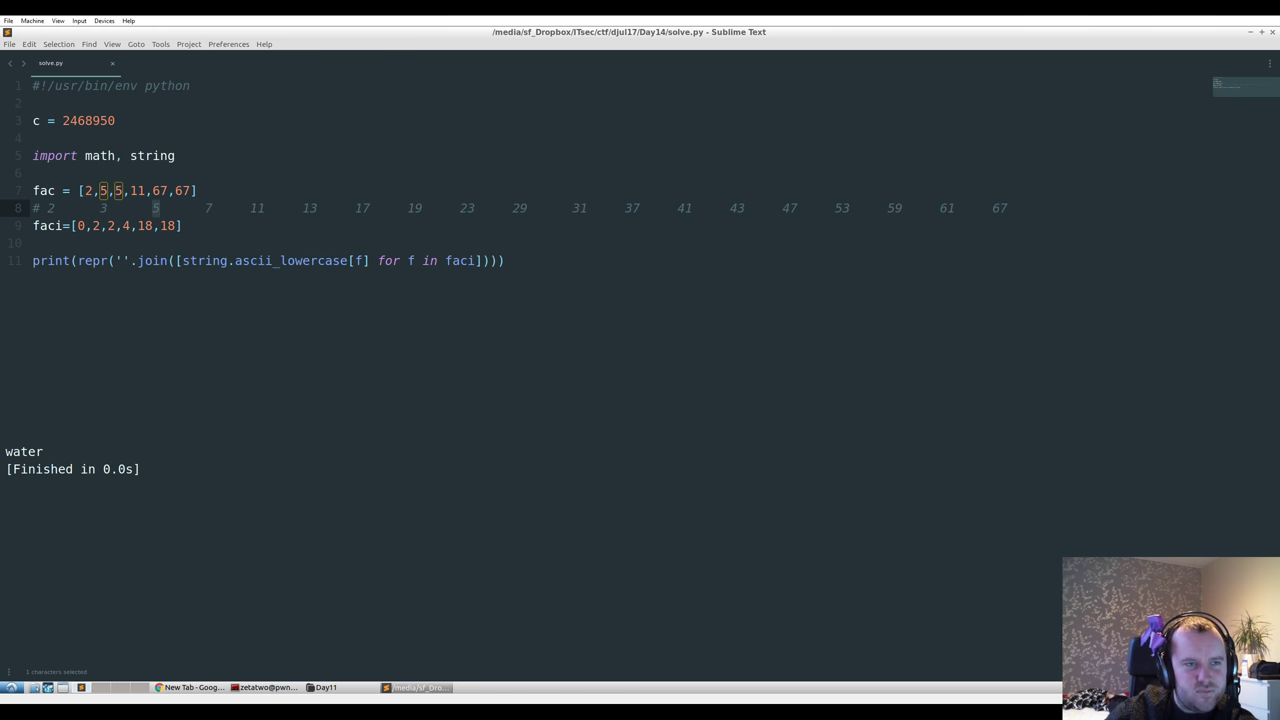
click(183, 225)
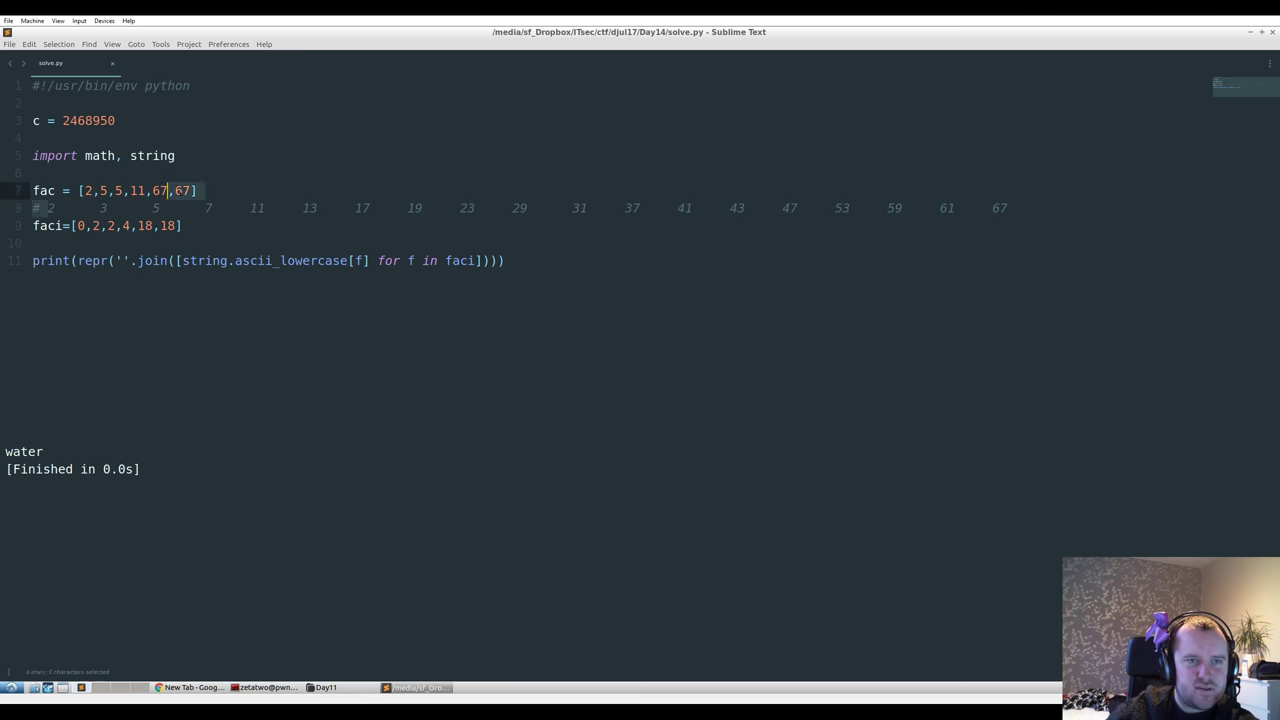
drag(47, 208, 1007, 208)
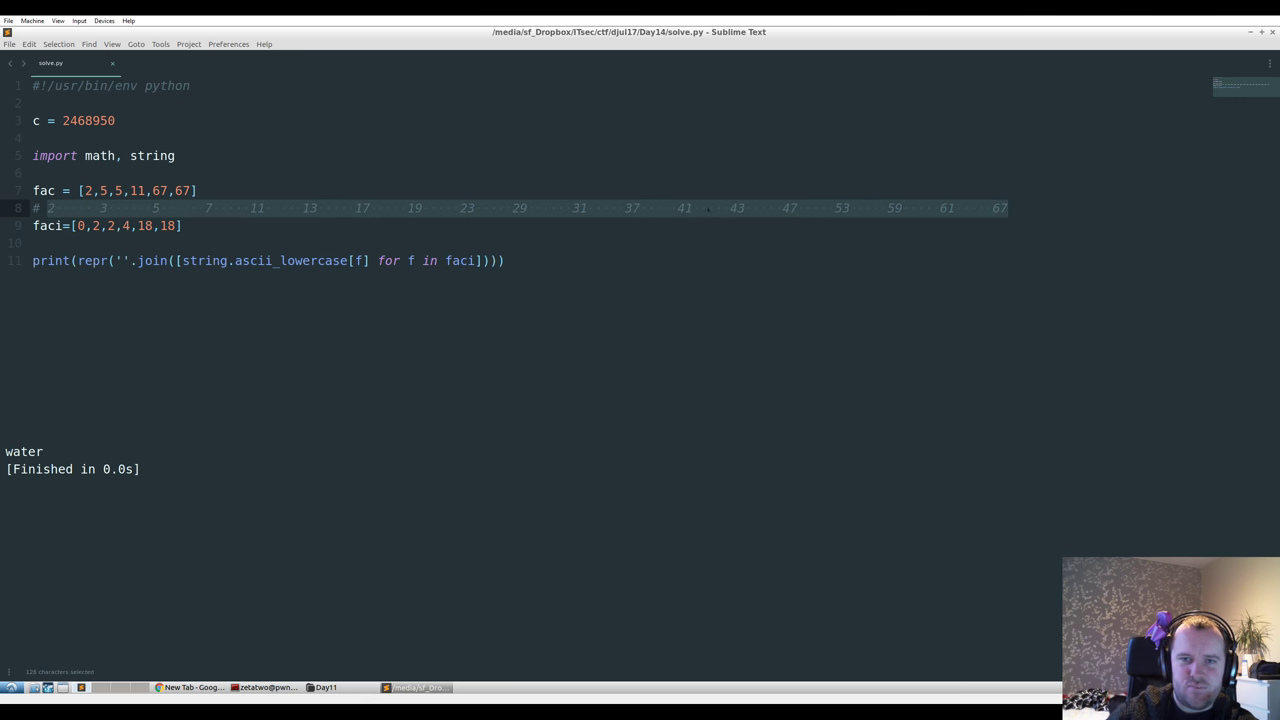
click(78, 190)
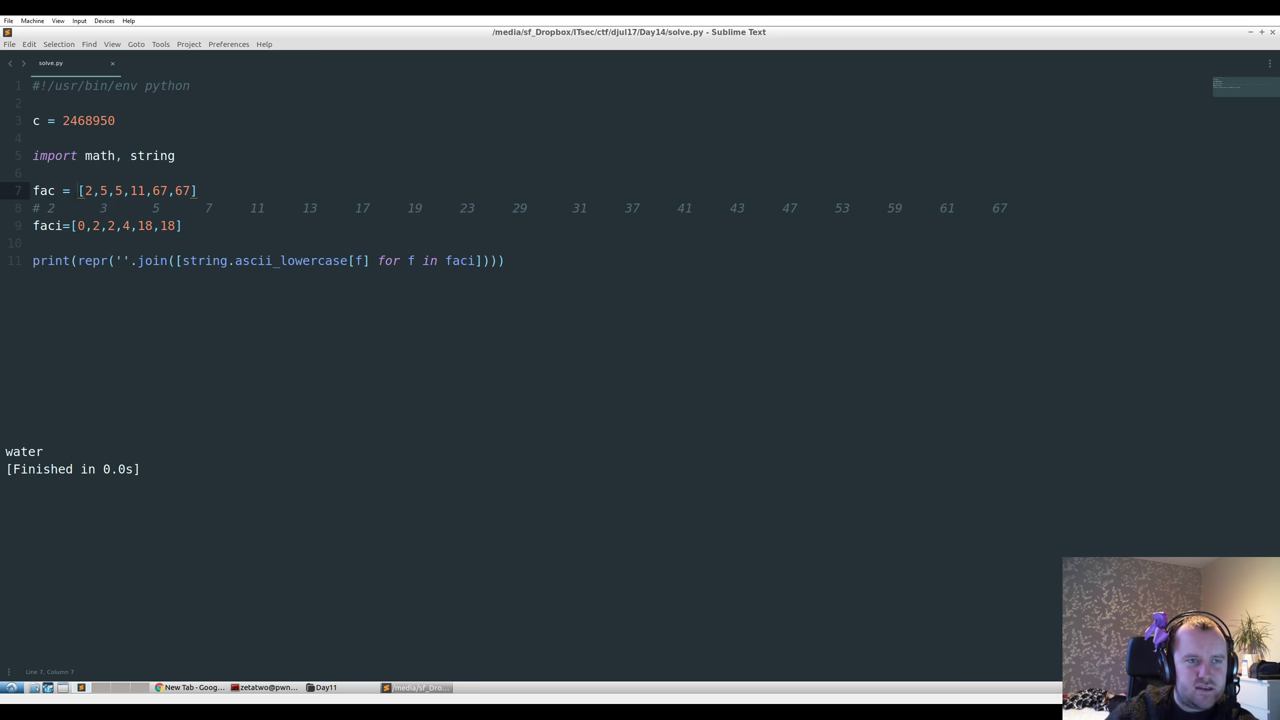
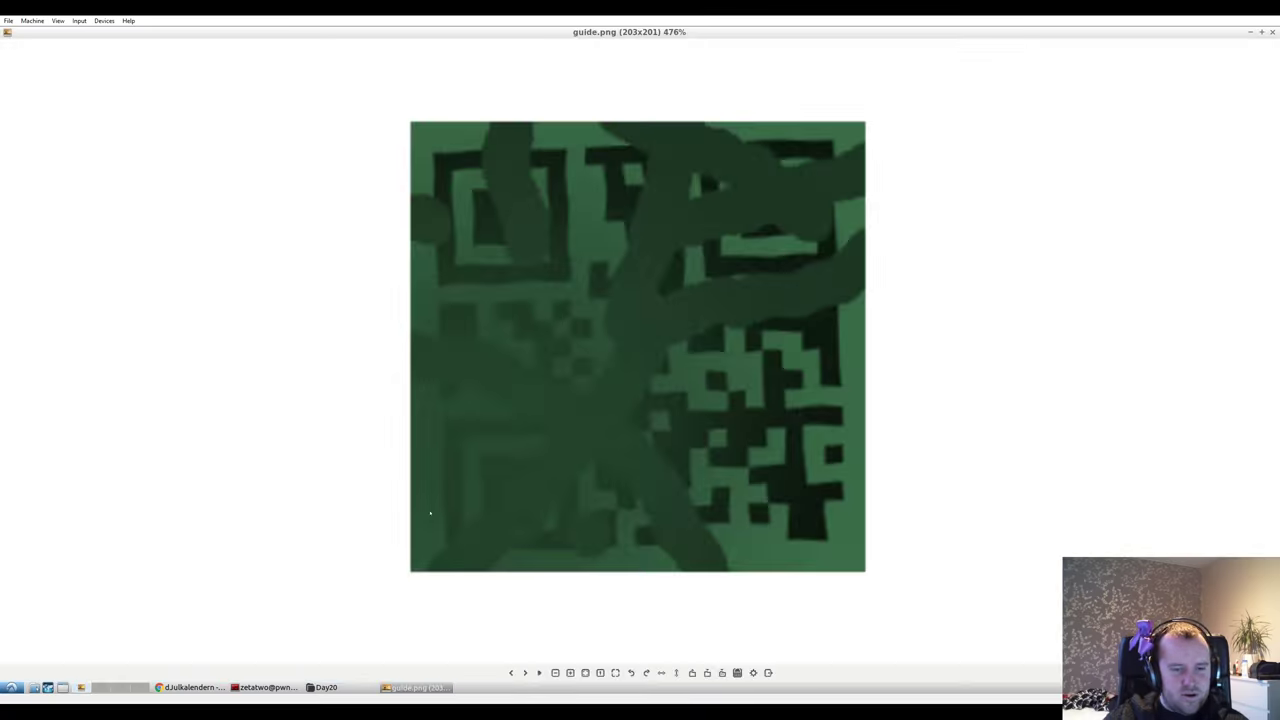
- Switch to the terminal, open Day20's notes.txt and decode.py in Sublime Text with subl, and bring decode.py to the front
key(alt+Tab)
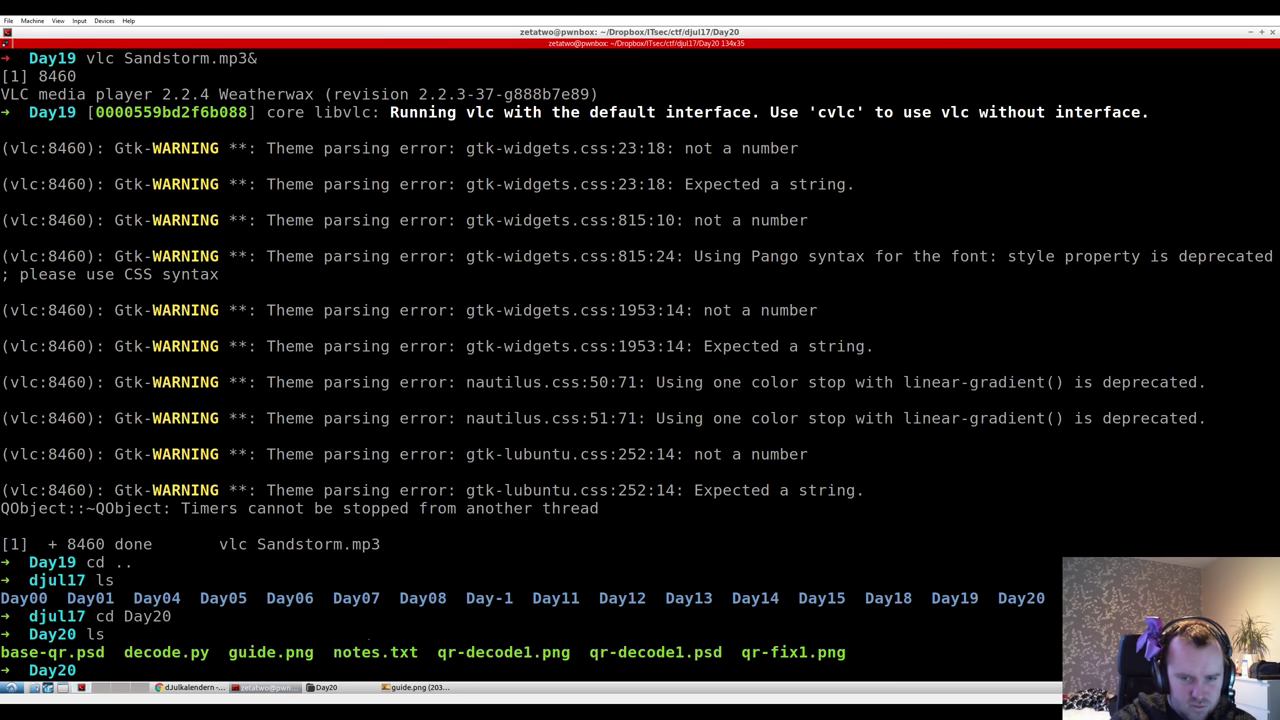
text(subl notes.txt decode.py)
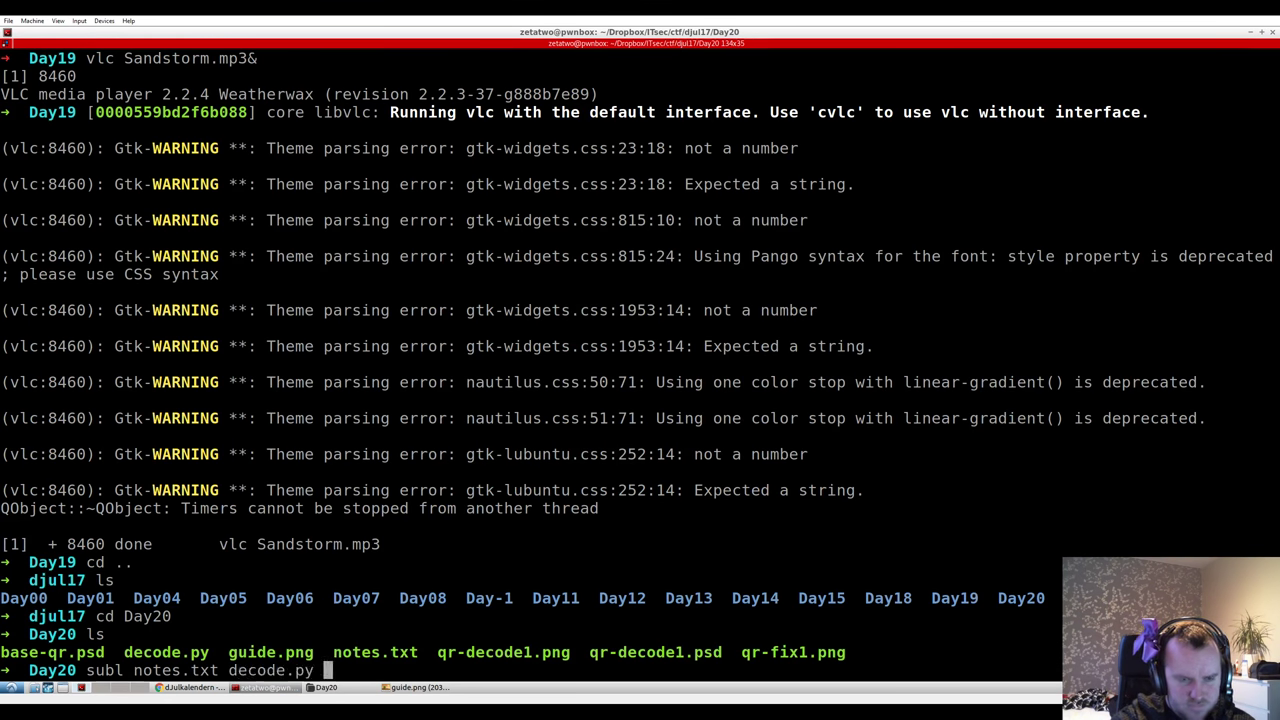
key(Return)
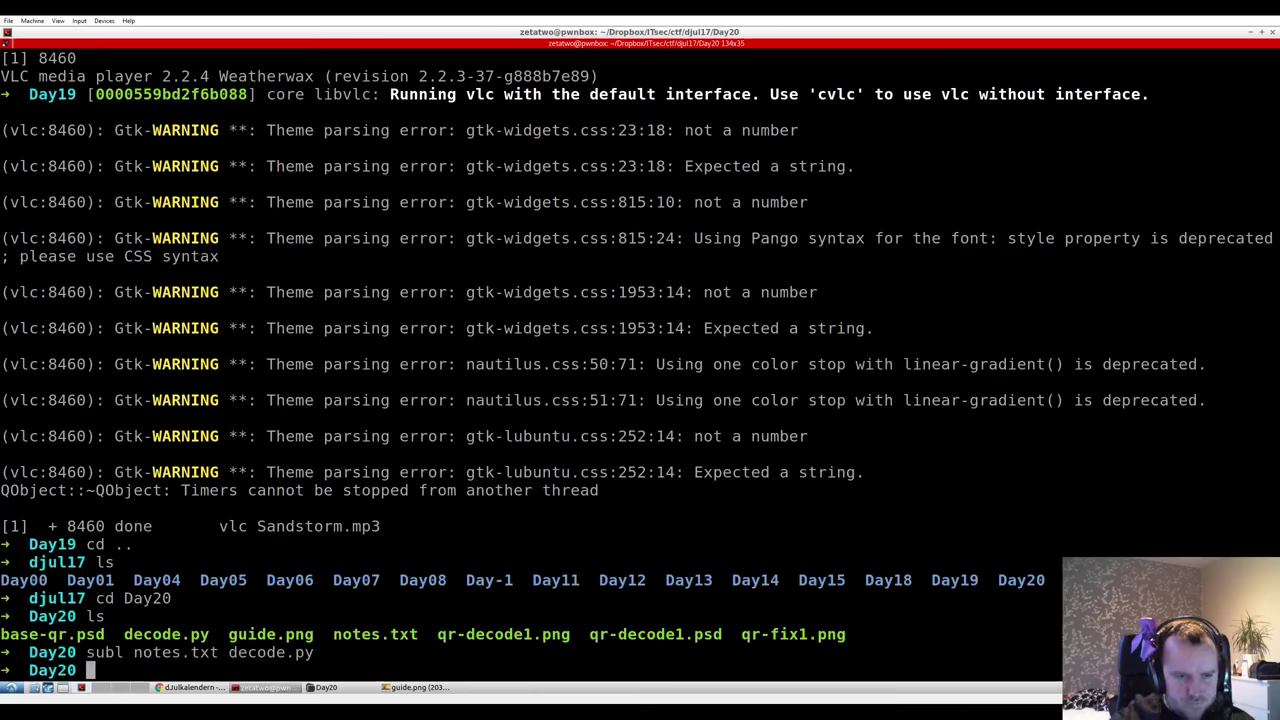
key(ctrl+Tab)
key(ctrl+Tab)
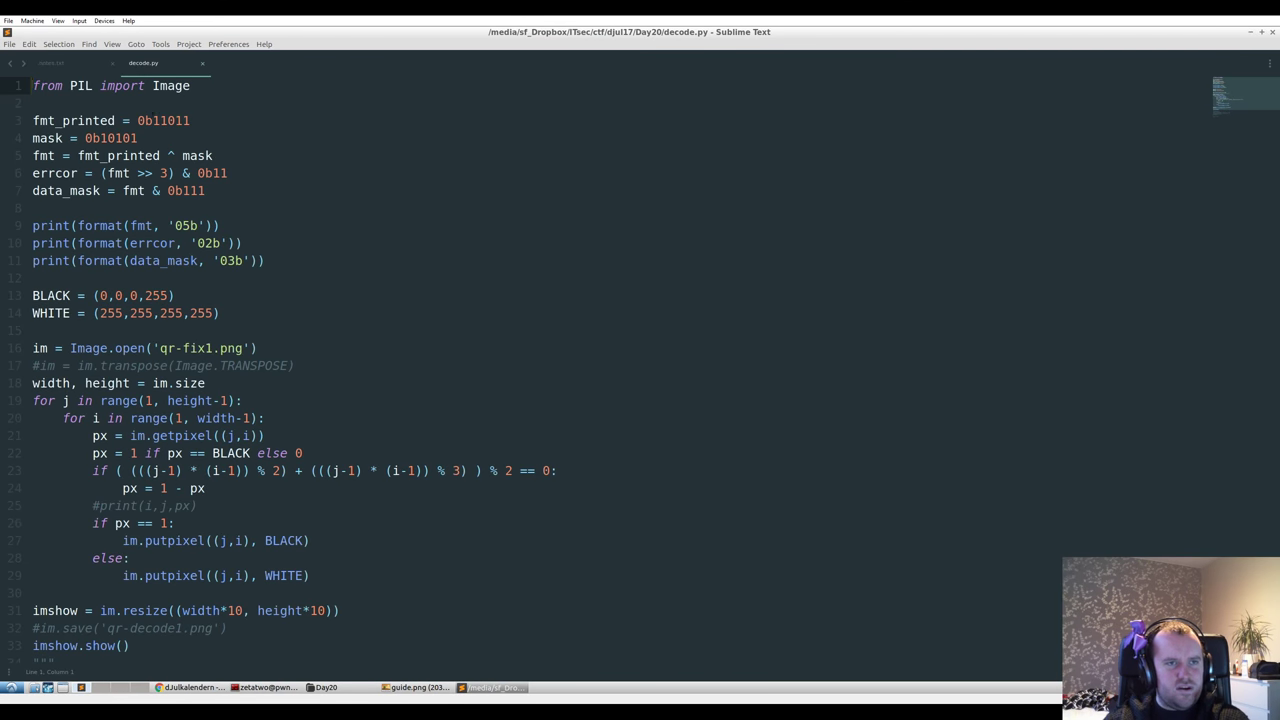
- Compare the QR code in guide.png with fmt_printed in decode.py and highlight the errcor and data_mask variables
click(417, 687)
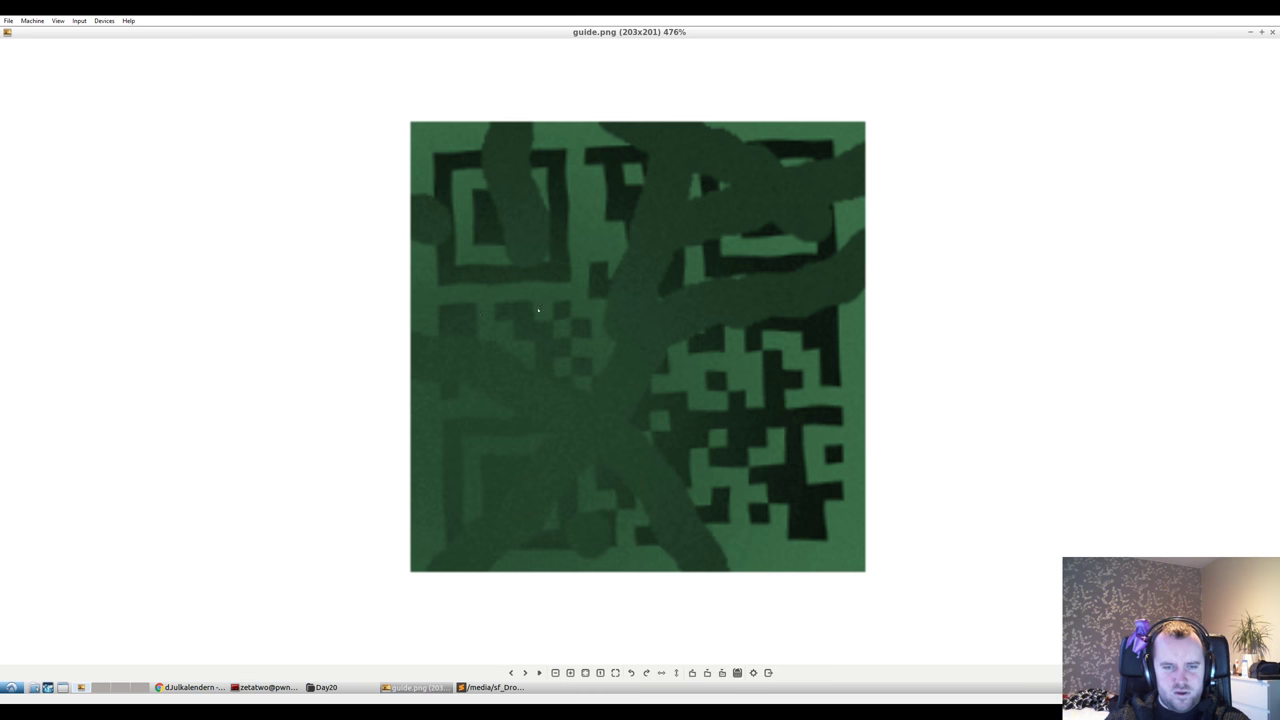
key(alt+Tab)
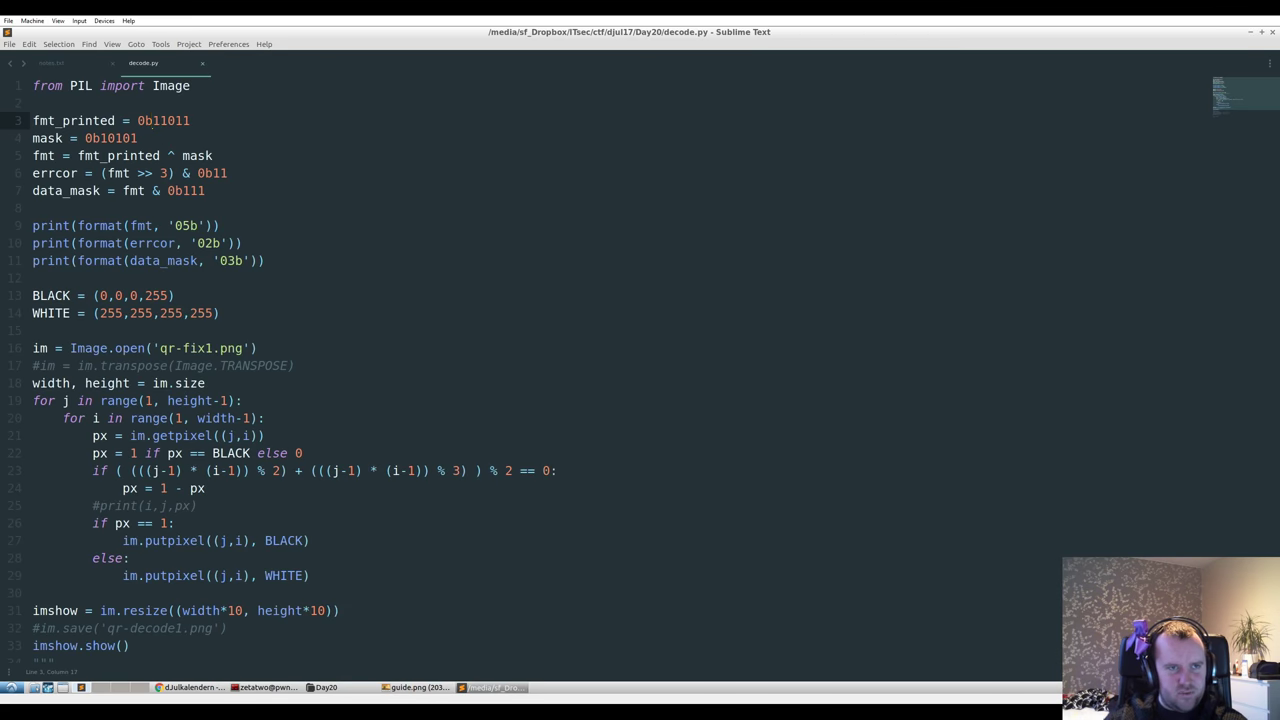
key(alt+Tab)
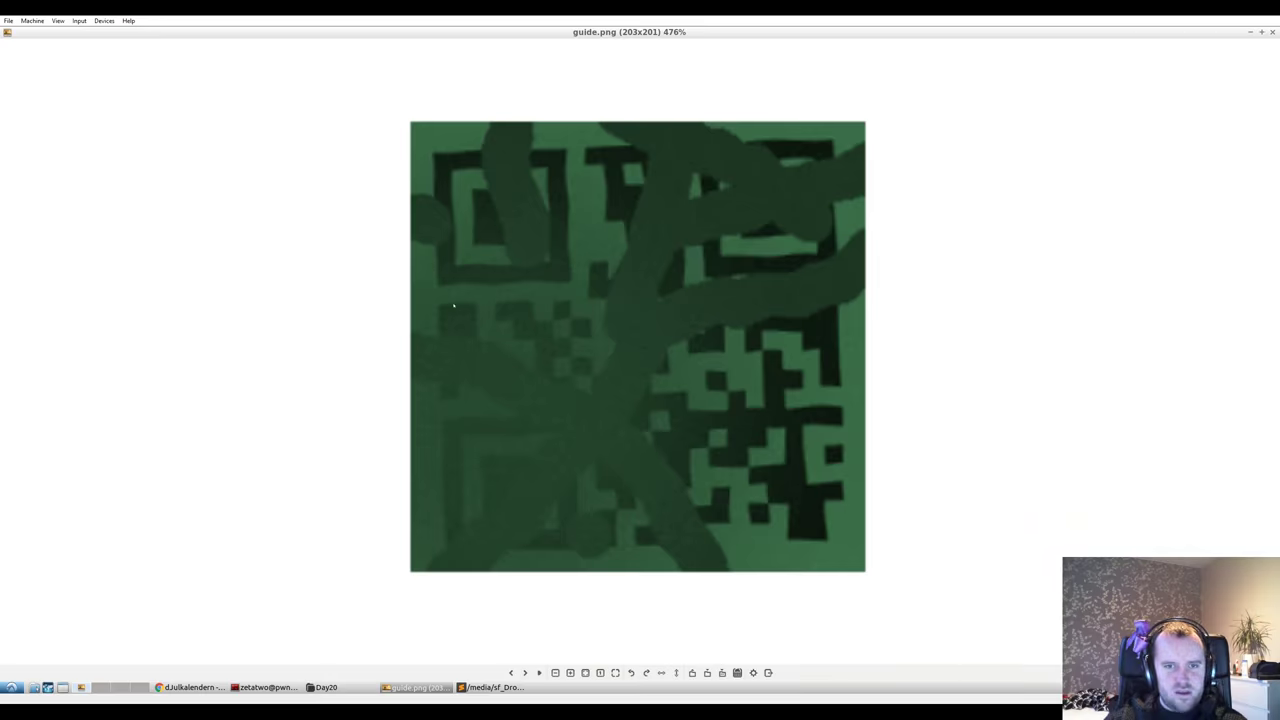
key(alt+Tab)
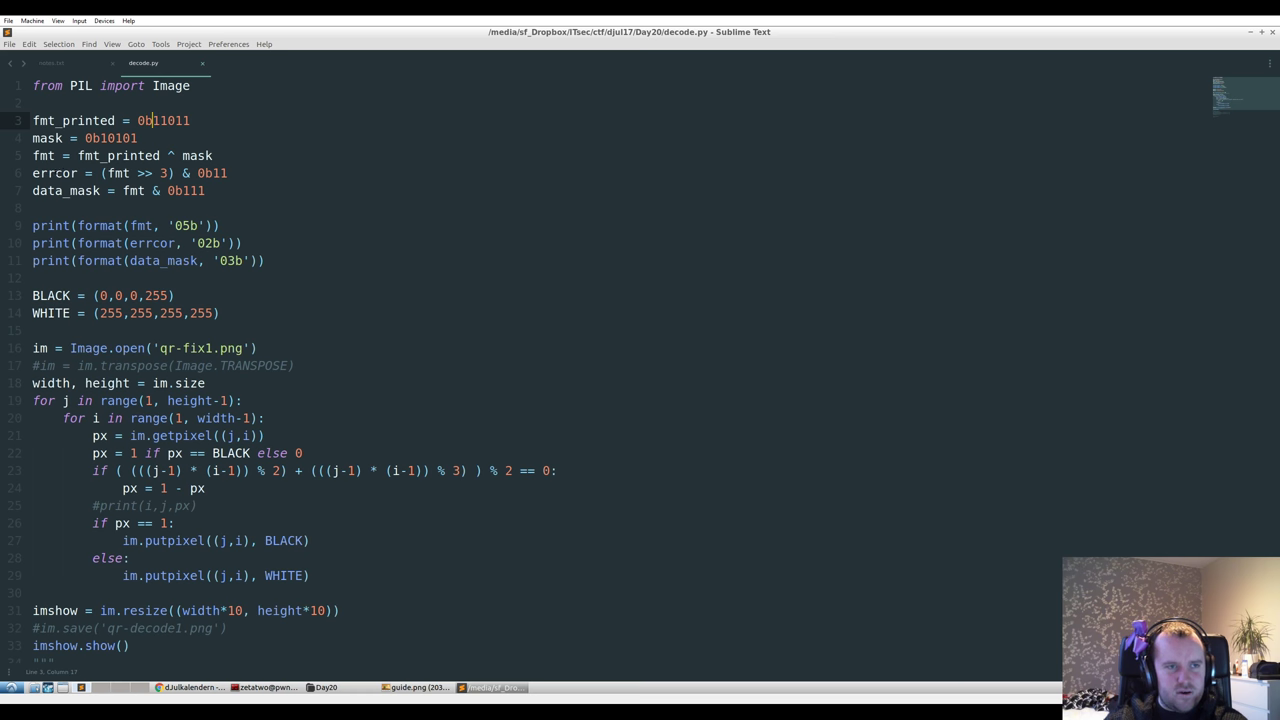
double_click(52, 173)
double_click(66, 190)
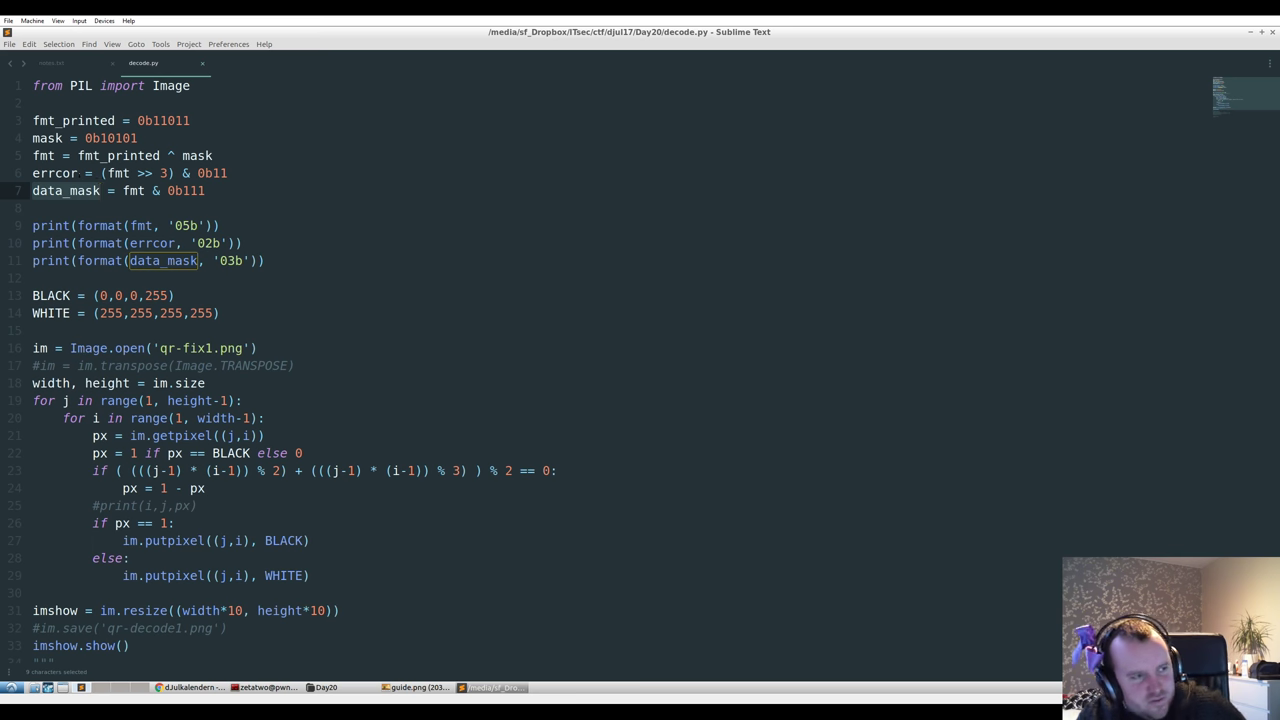
- Switch to the browser, search for "qr code data mask" in a new tab and open Thonky's Data Masking tutorial
key(alt+Tab)
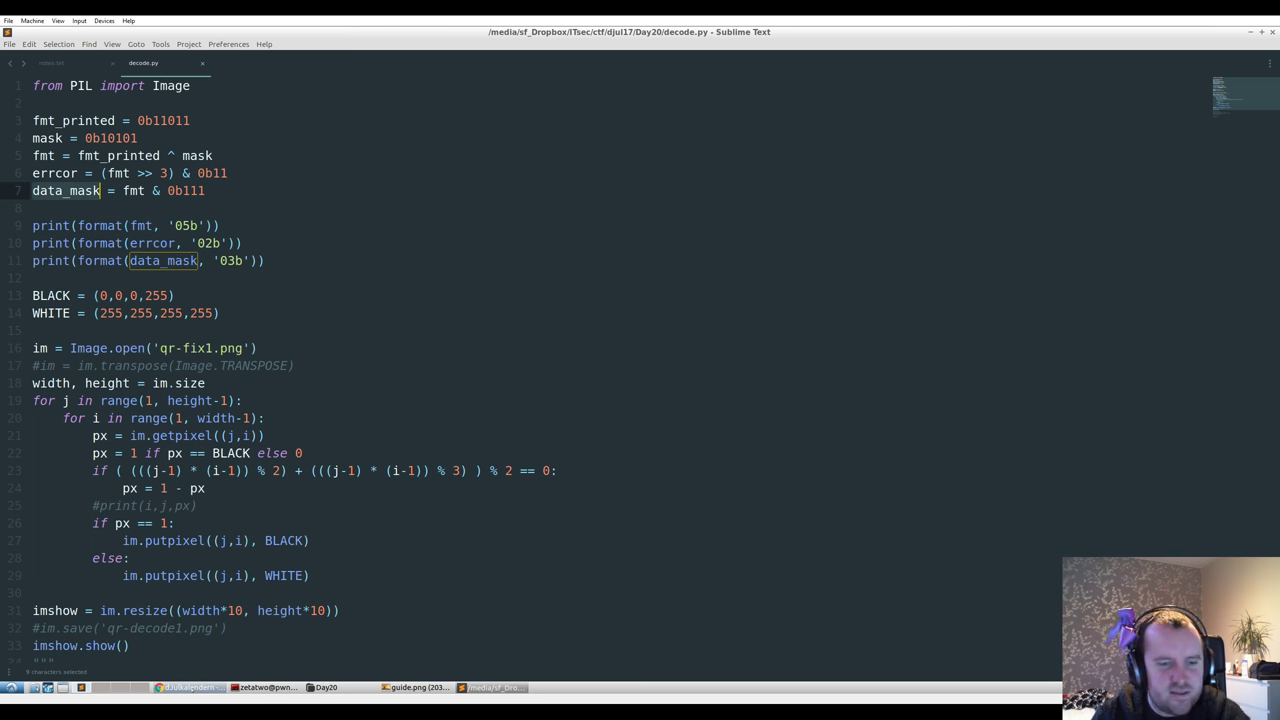
key(ctrl+t)
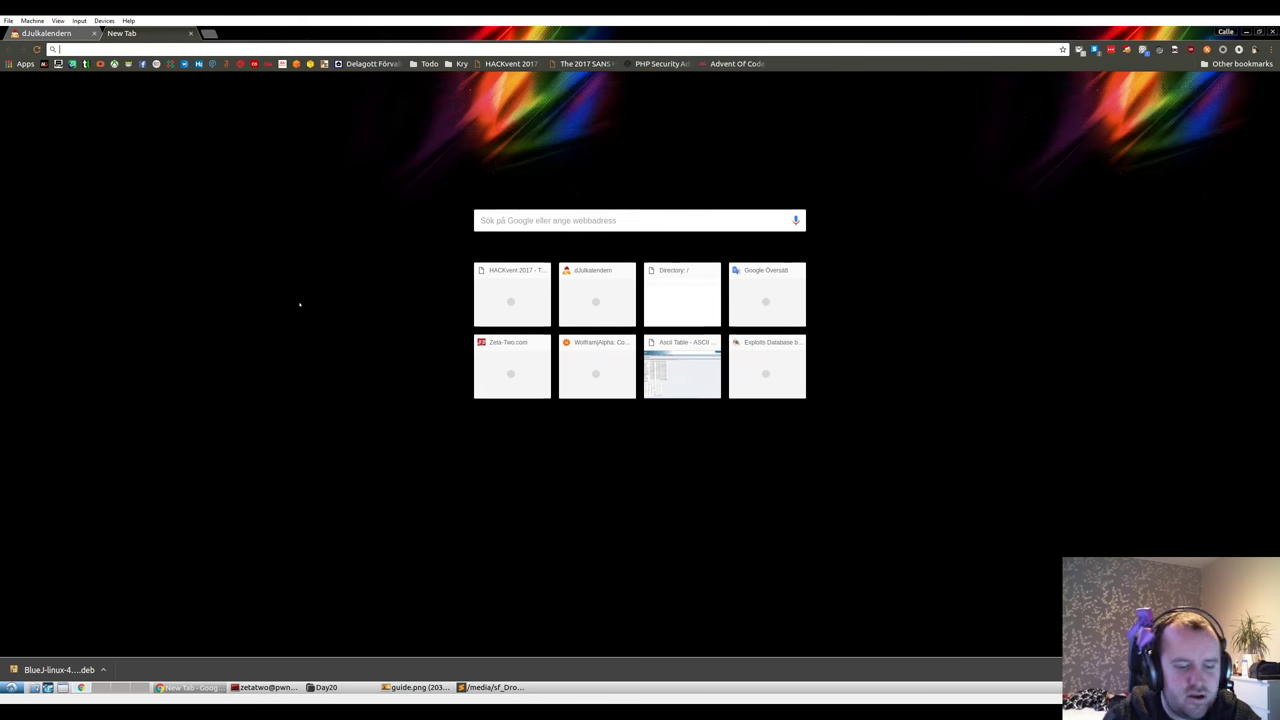
text(qr code)
text( data mas)
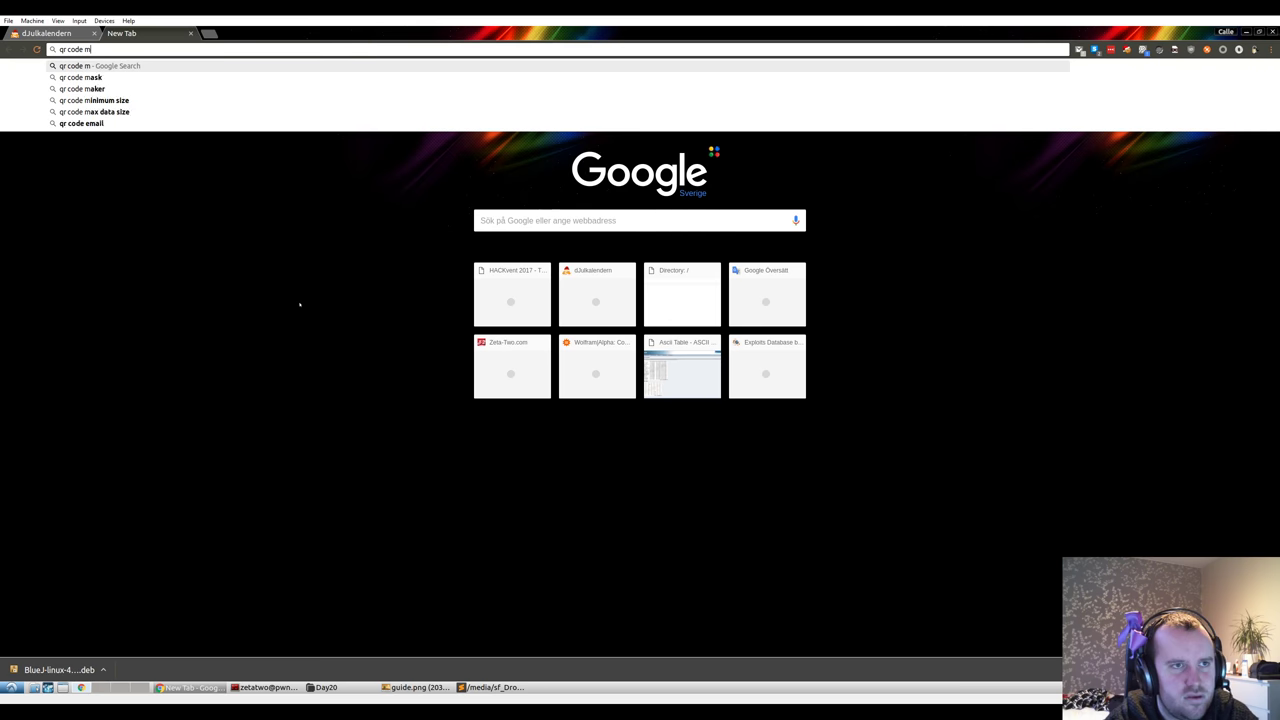
text(k)
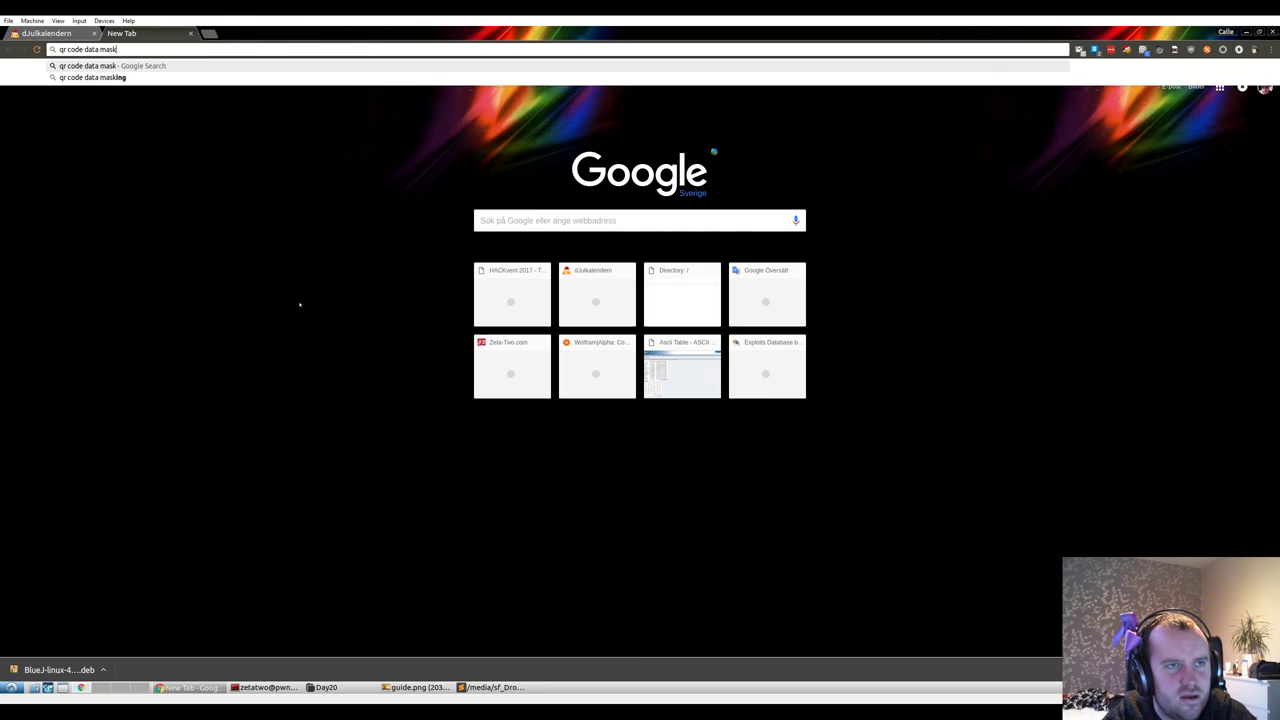
key(Return)
middle_click(200, 164)
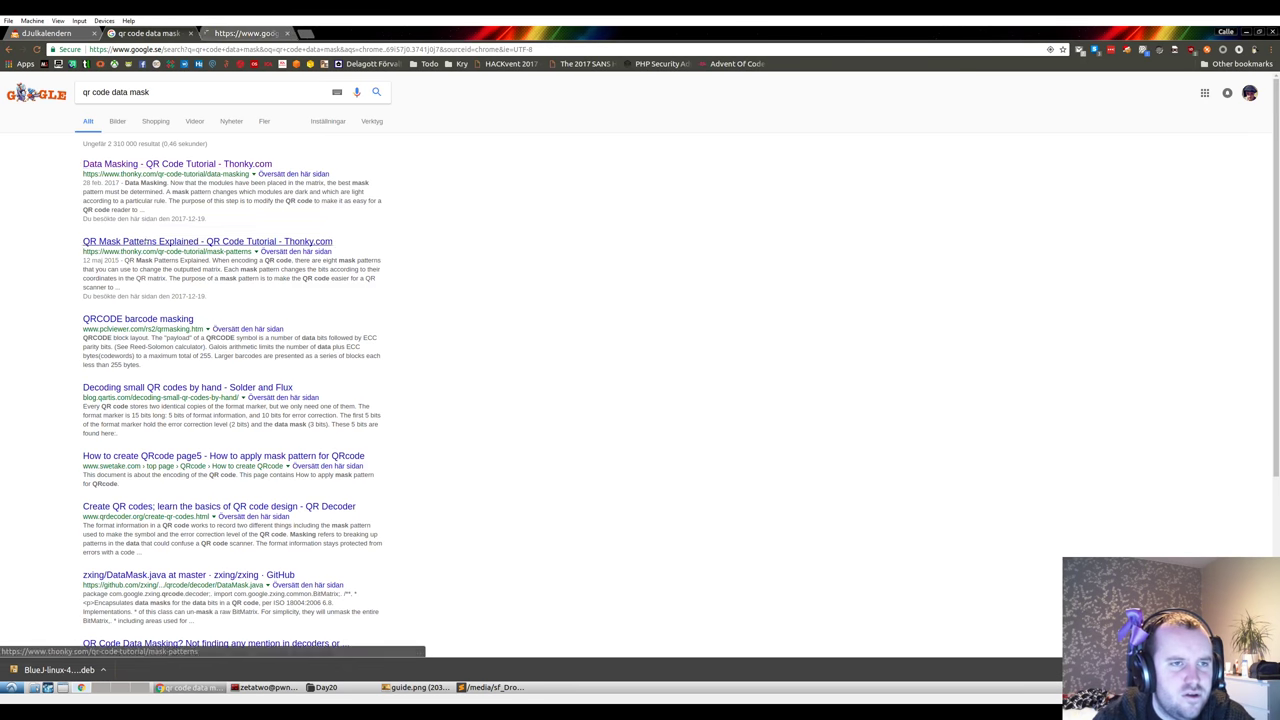
key(ctrl+Tab)
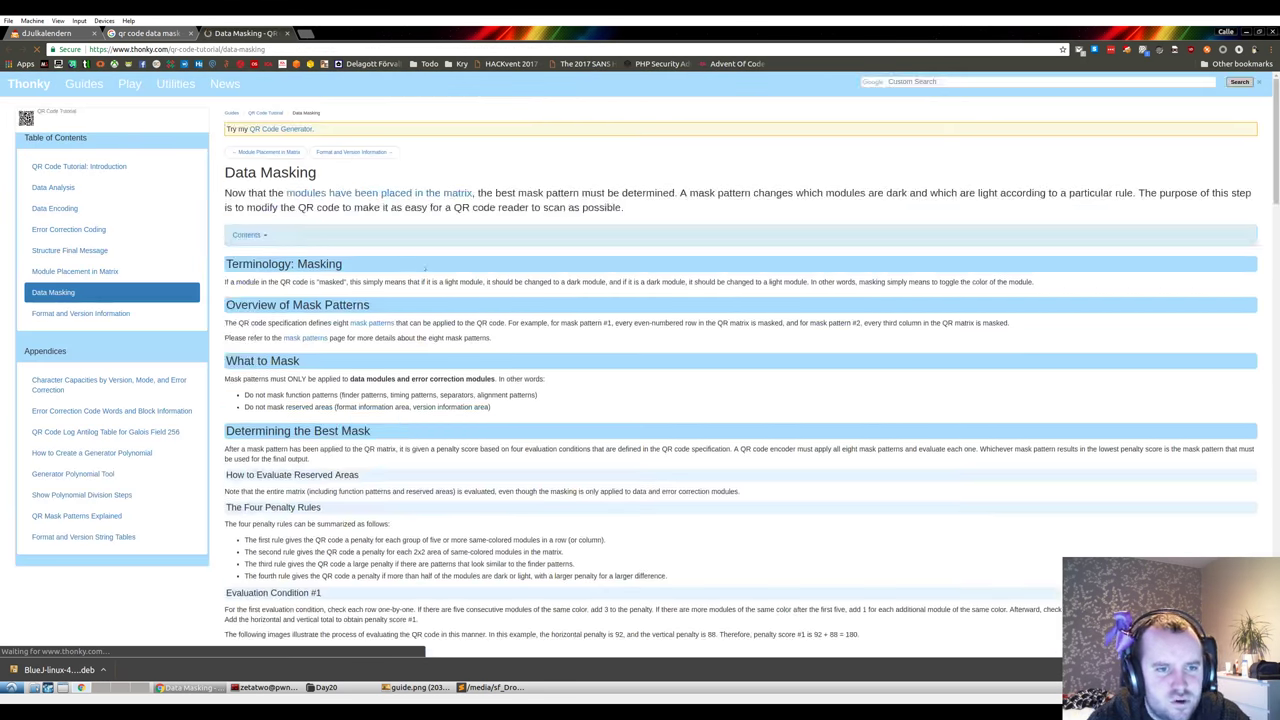
- Skim the Data Masking page down to the eight mask pattern examples and open its linked mask patterns page
scroll(640, 365, down, 6)
scroll(640, 365, down, 15)
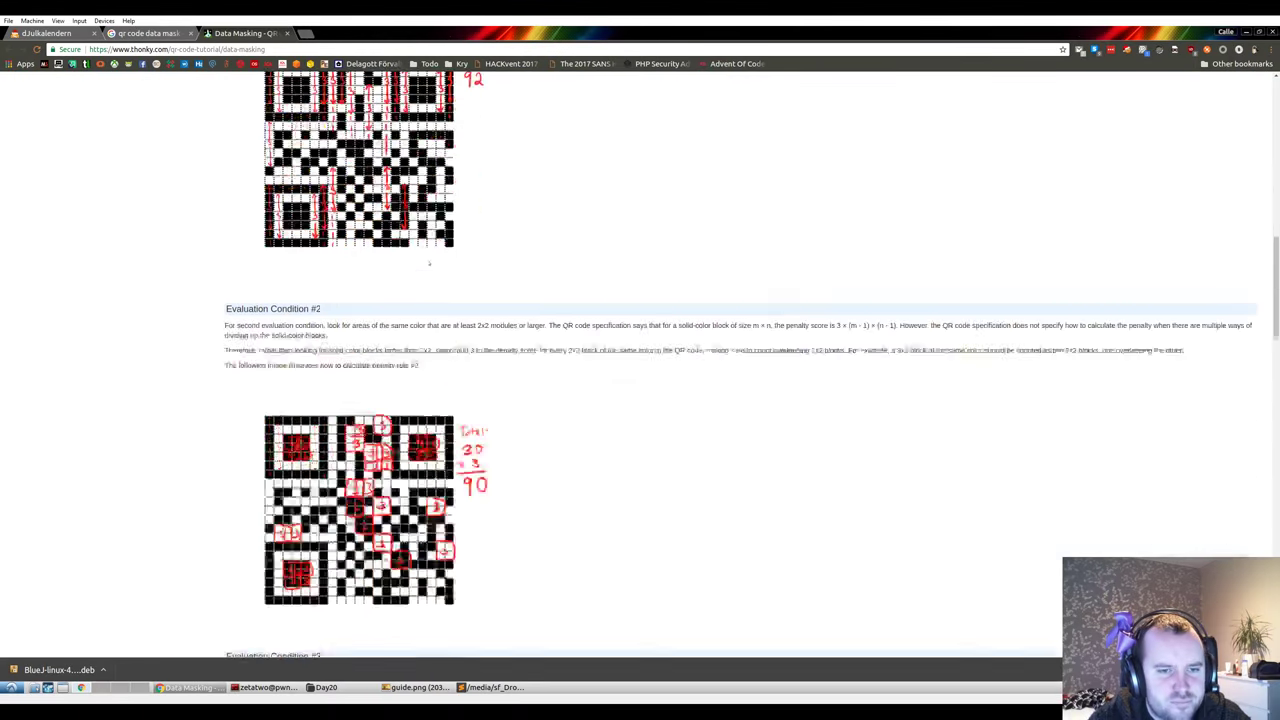
scroll(640, 365, down, 10)
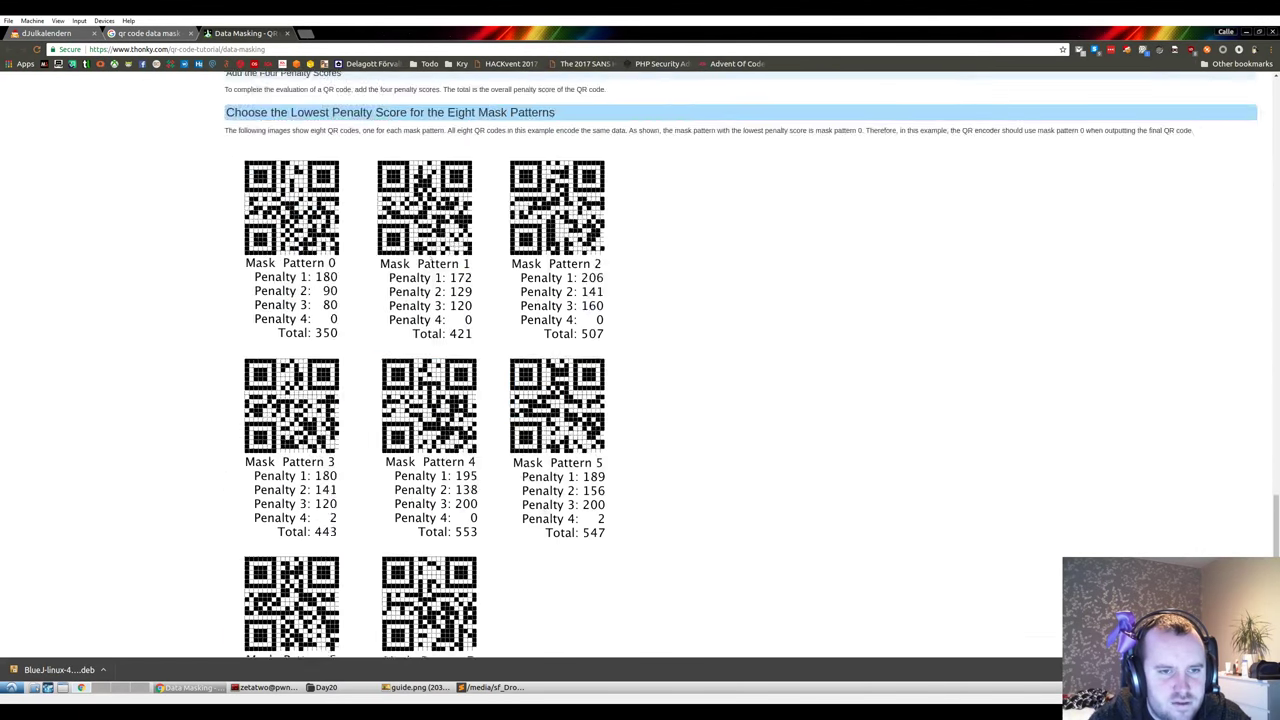
scroll(458, 240, up, 20)
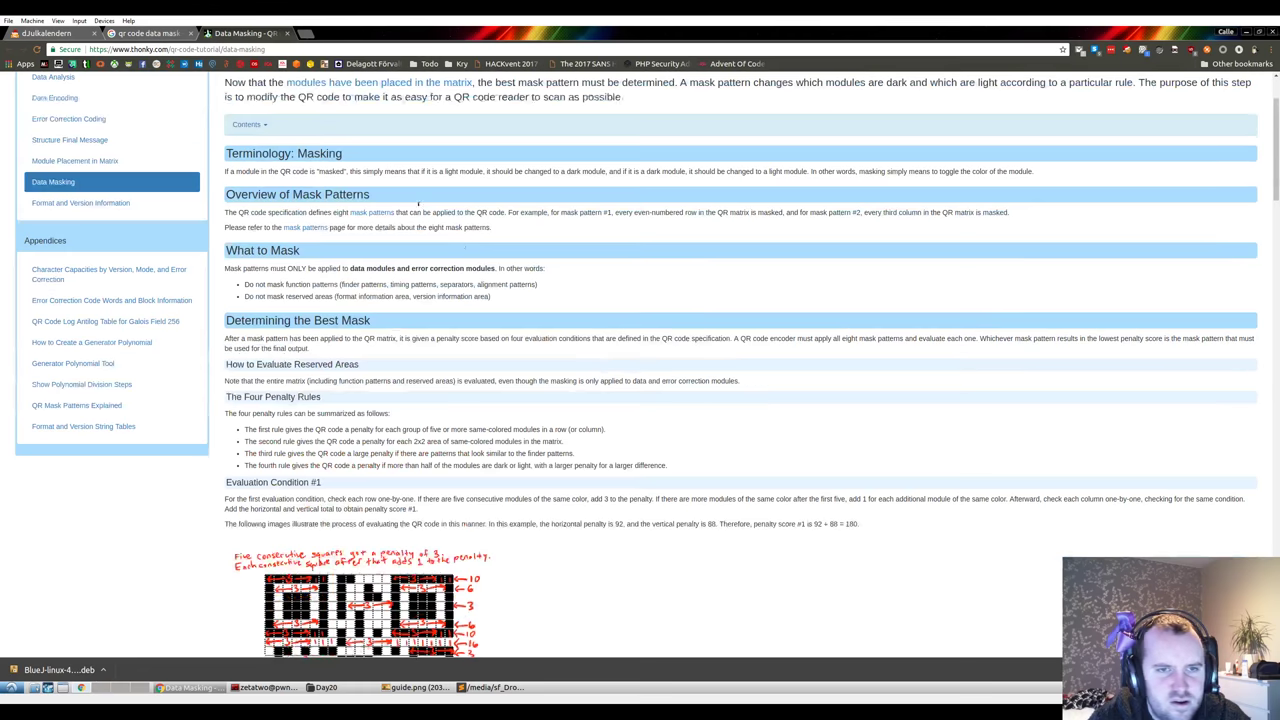
click(372, 212)
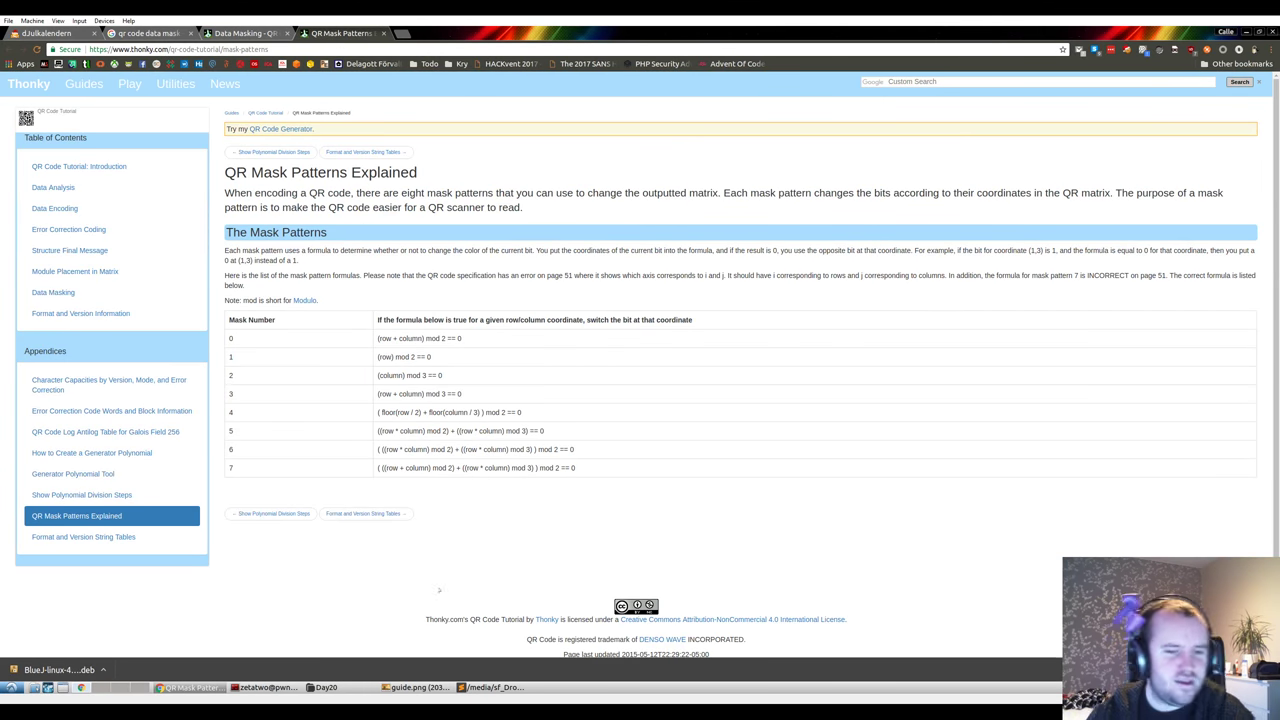
- Compare the damaged QR code in guide.png with Thonky's mask pattern formulas and Data Masking page
click(412, 687)
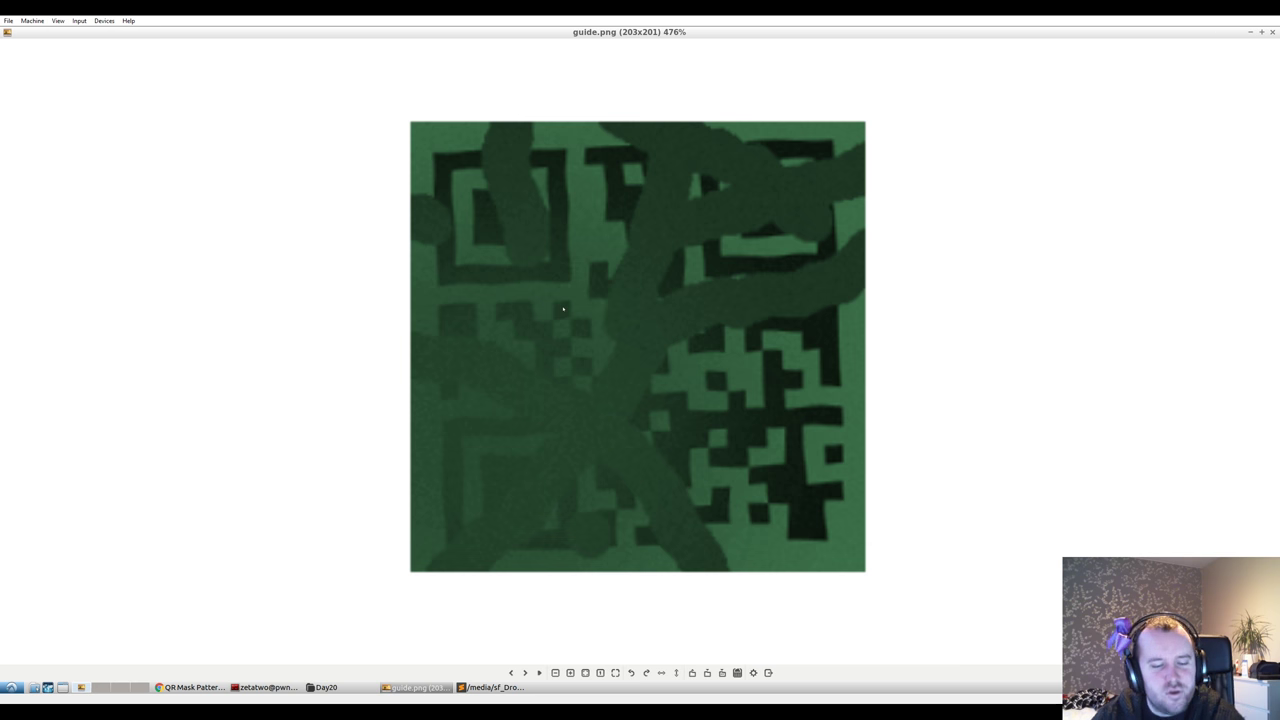
key(alt+Tab)
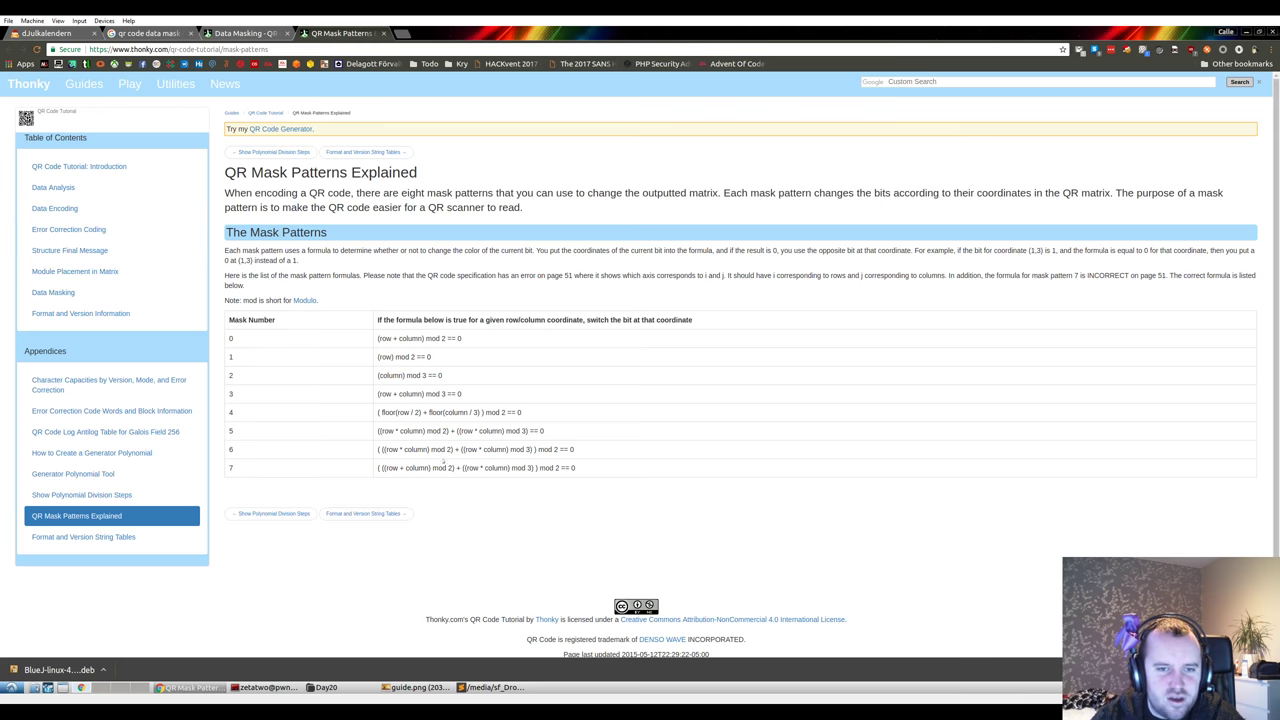
key(alt+Tab)
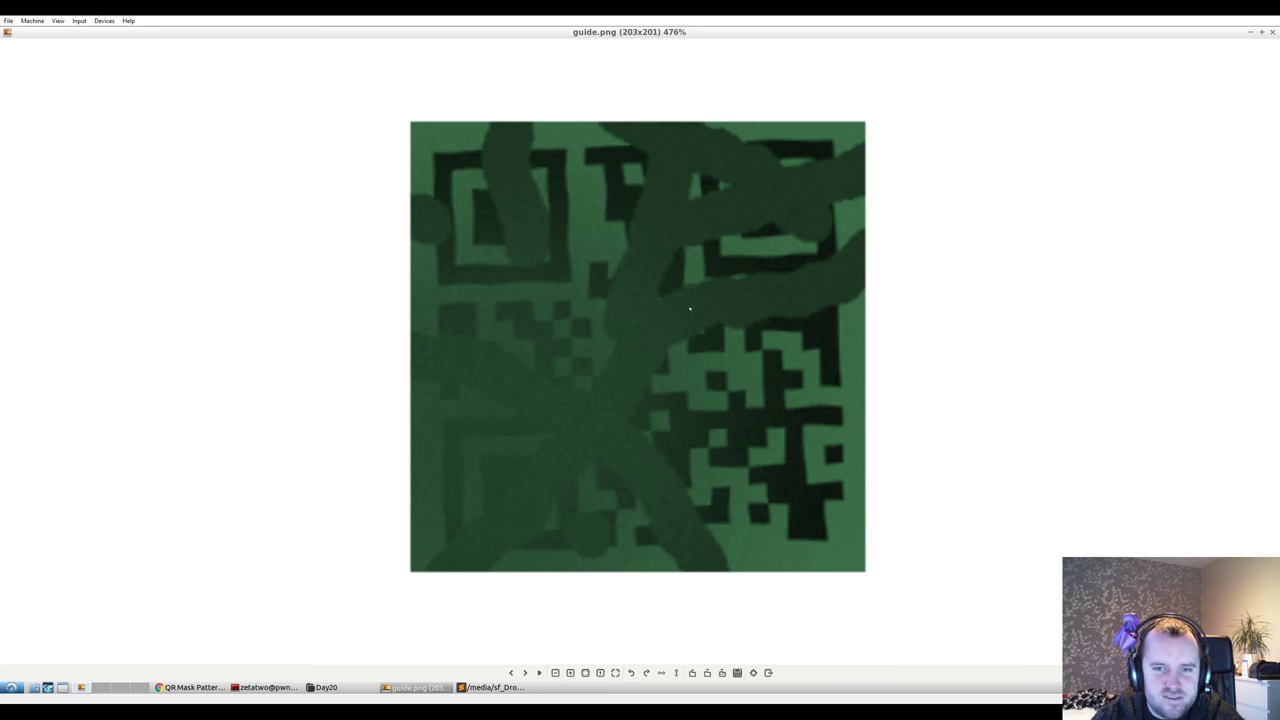
key(alt+Tab)
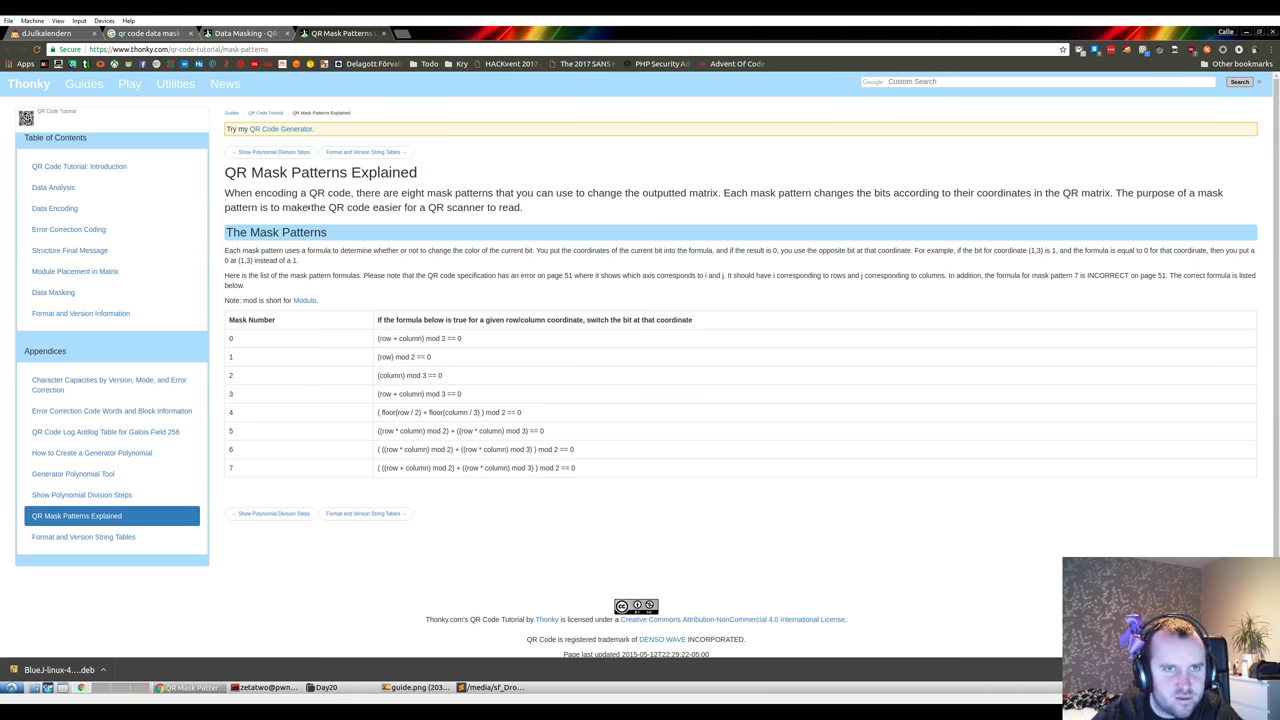
click(265, 36)
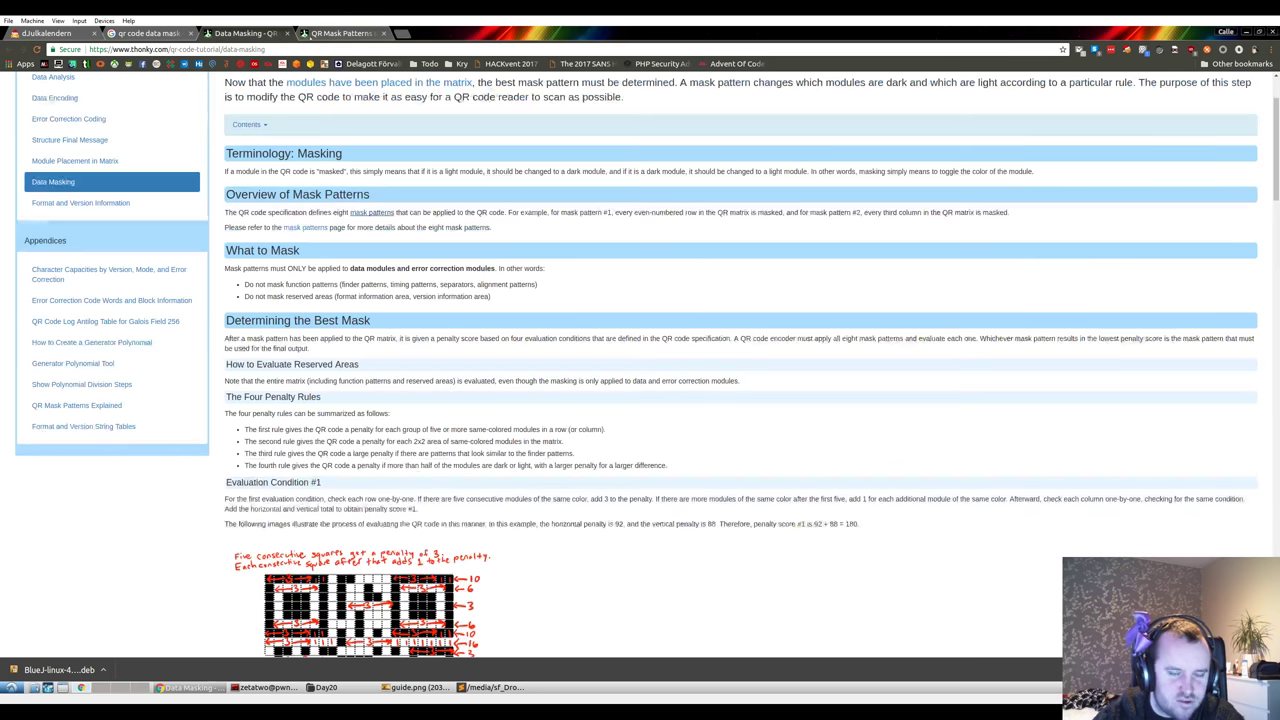
key(alt+Tab)
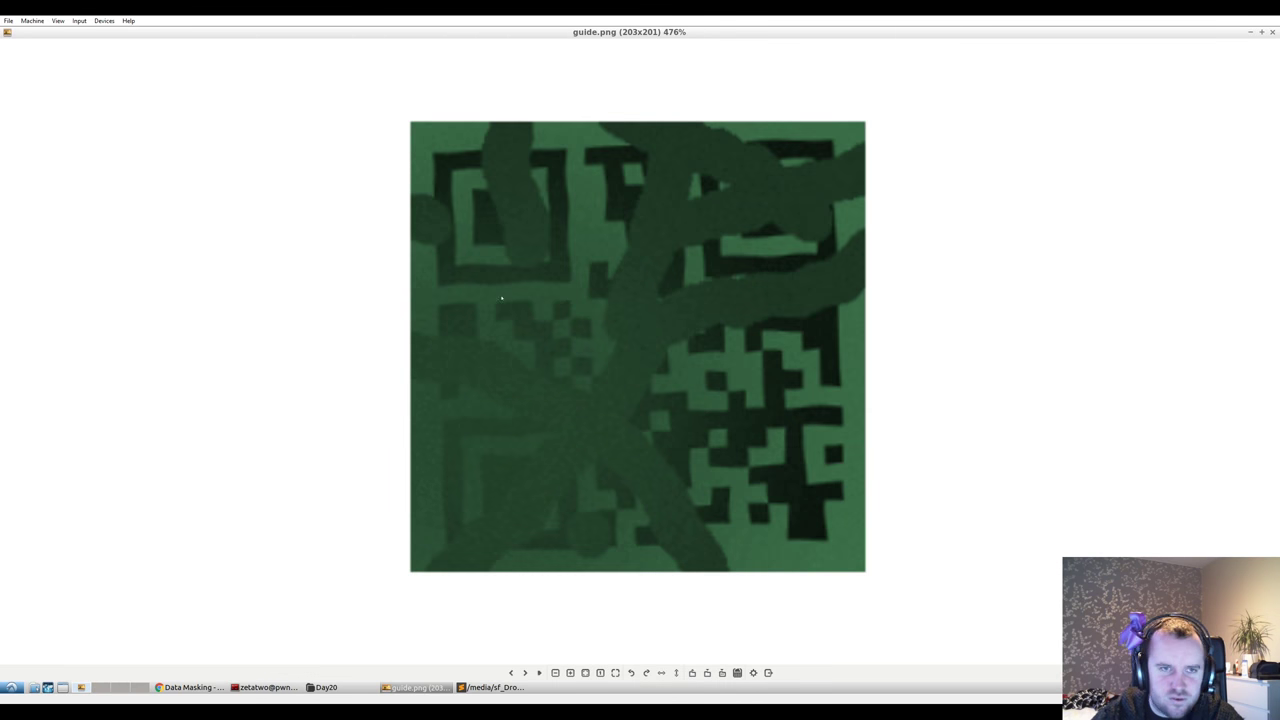
key(alt+Tab)
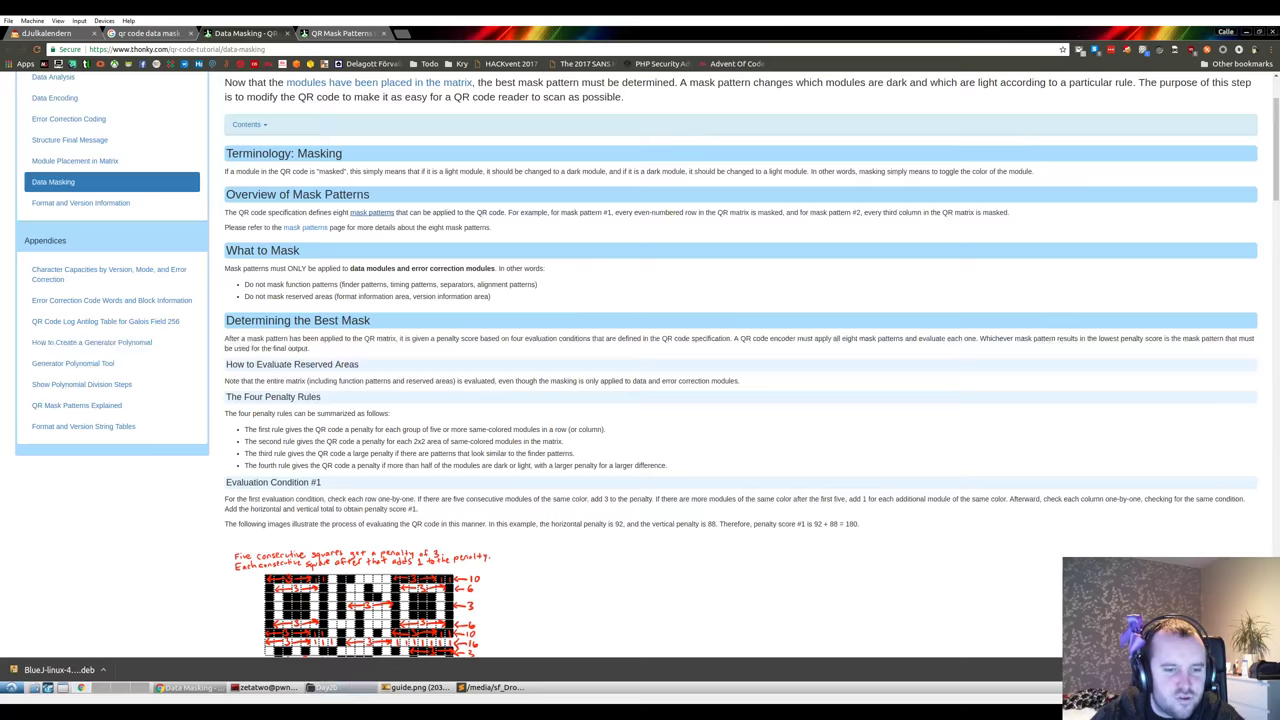
- Return to Sublime Text, run decode.py, close the generated QR image and highlight the data mask bits in the output
click(490, 687)
click(131, 210)
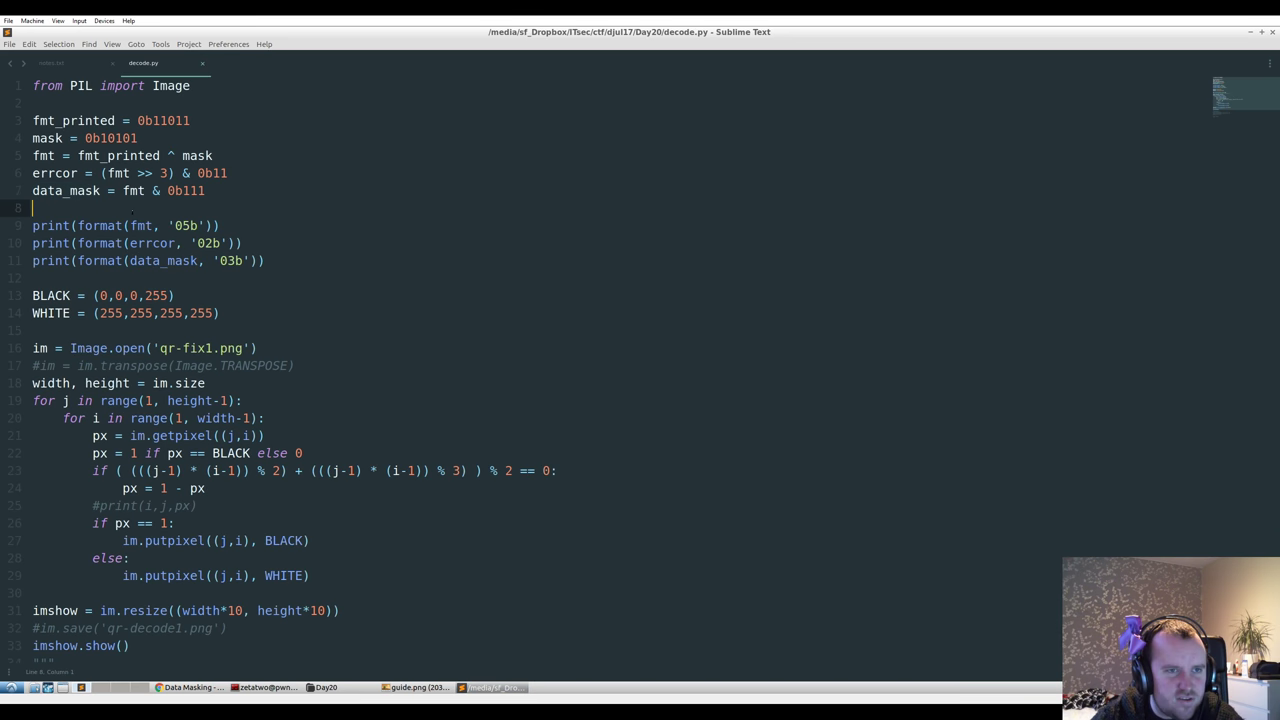
key(ctrl+b)
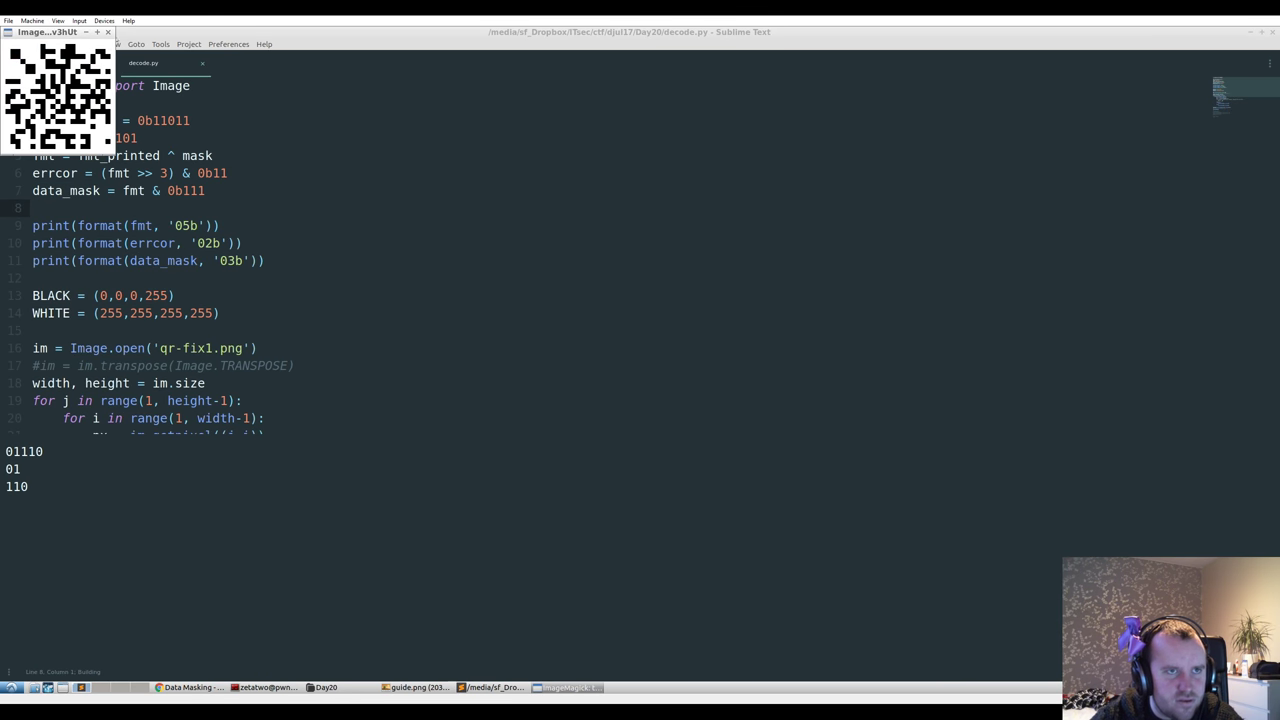
key(q)
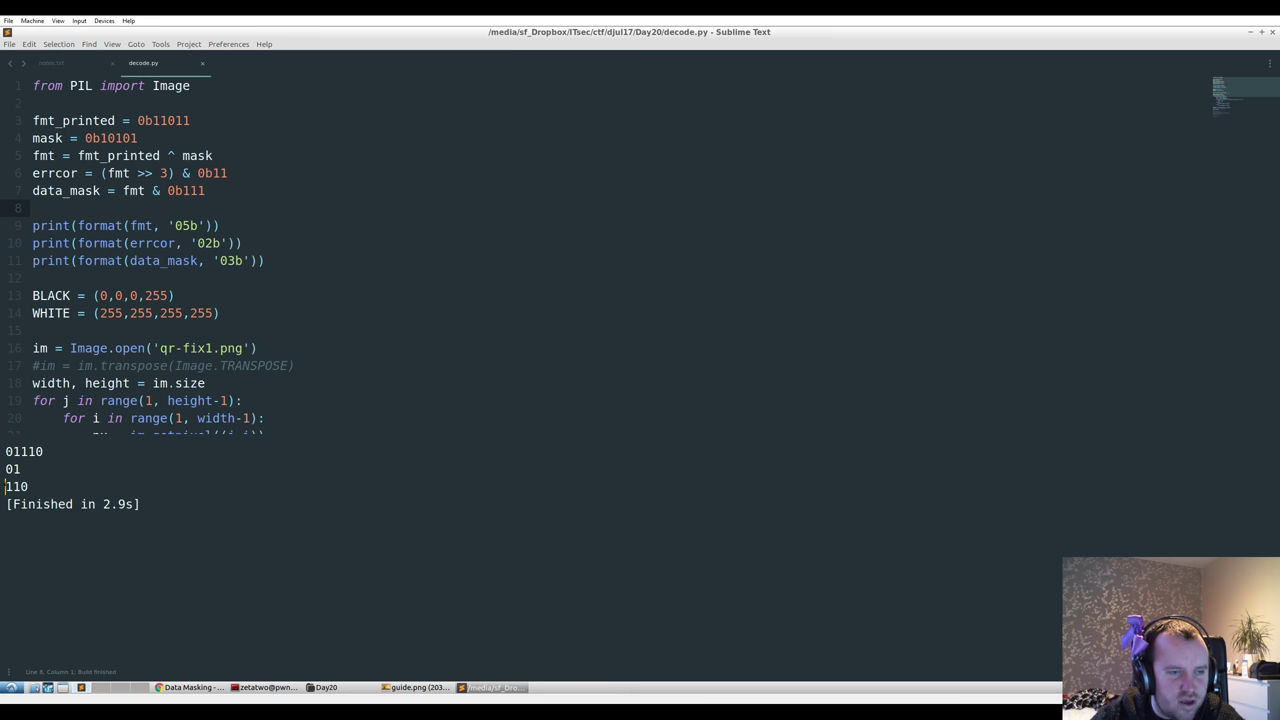
double_click(16, 486)
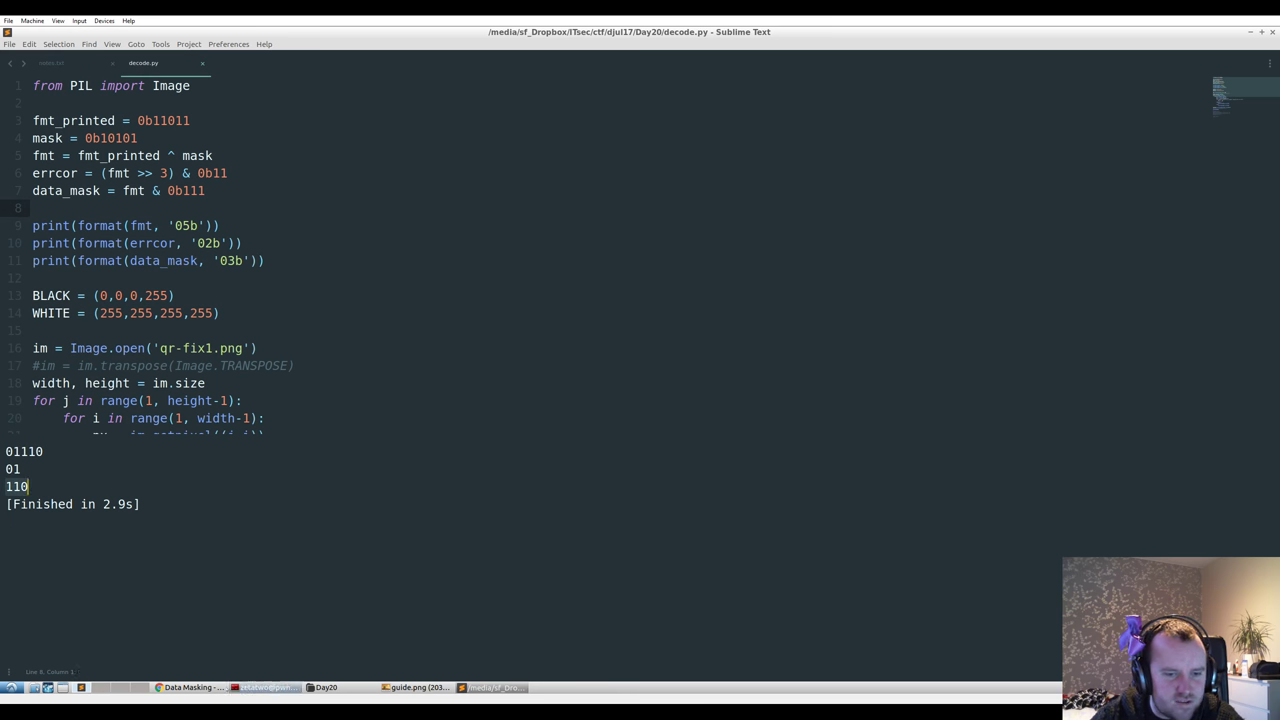
- Return to the QR Mask Patterns Explained page in the browser and highlight the formula for mask number 6
key(alt+Tab)
key(ctrl+Tab)
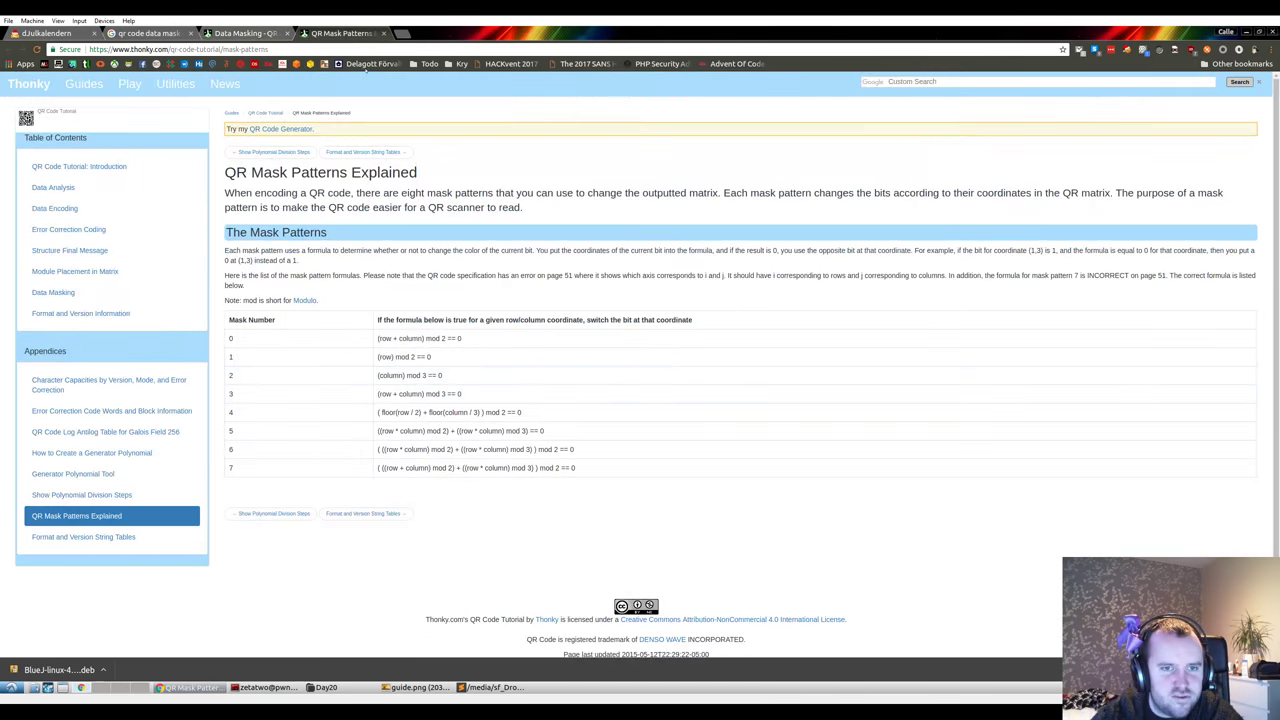
drag(275, 453, 237, 469)
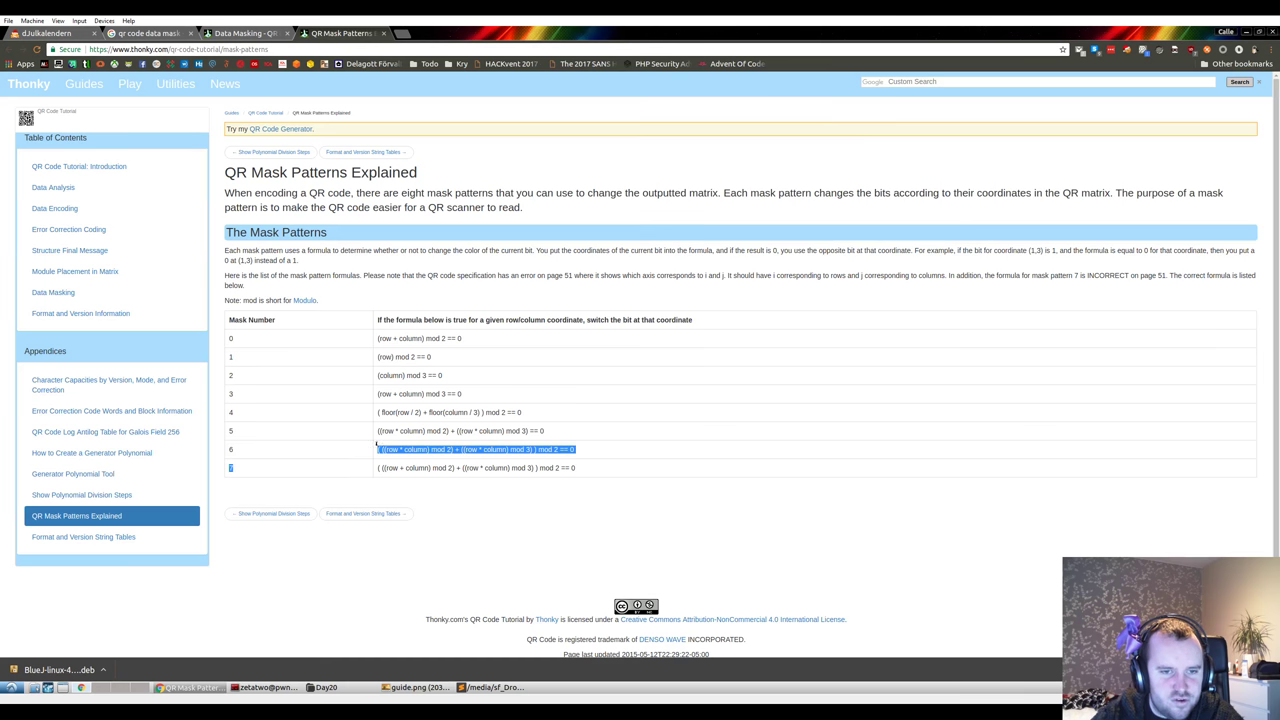
click(367, 369)
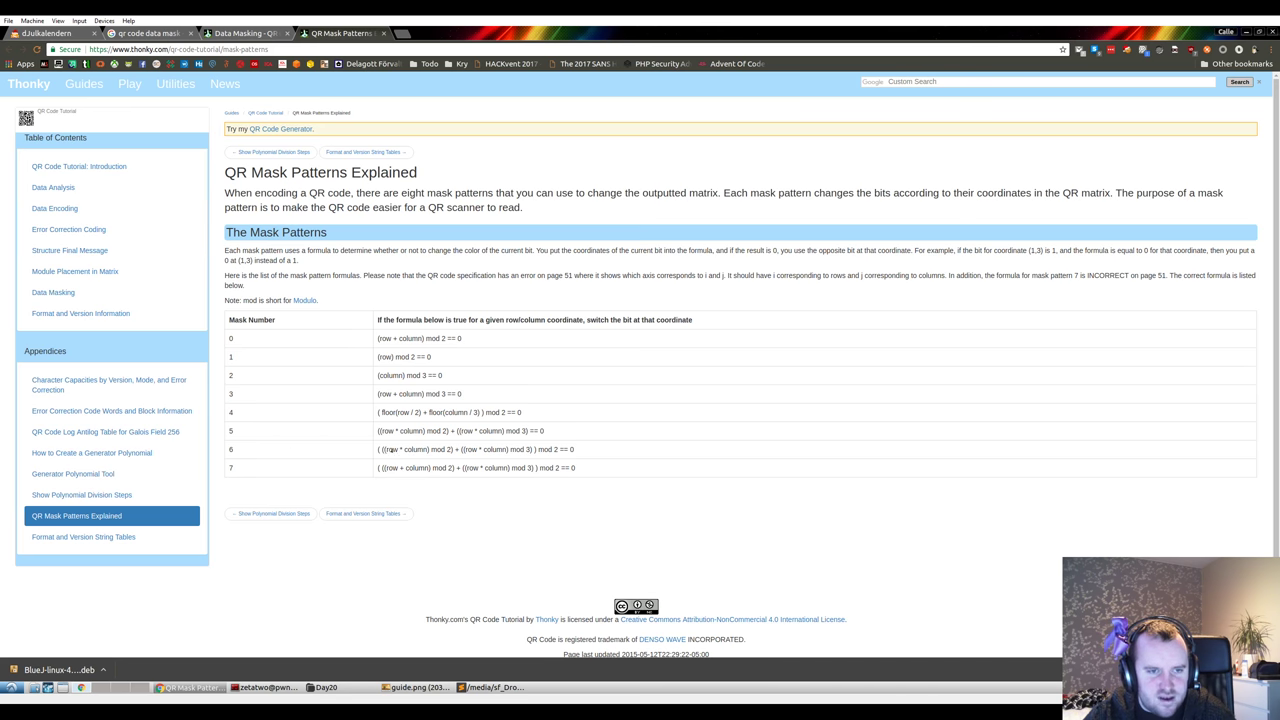
drag(575, 449, 378, 449)
click(392, 449)
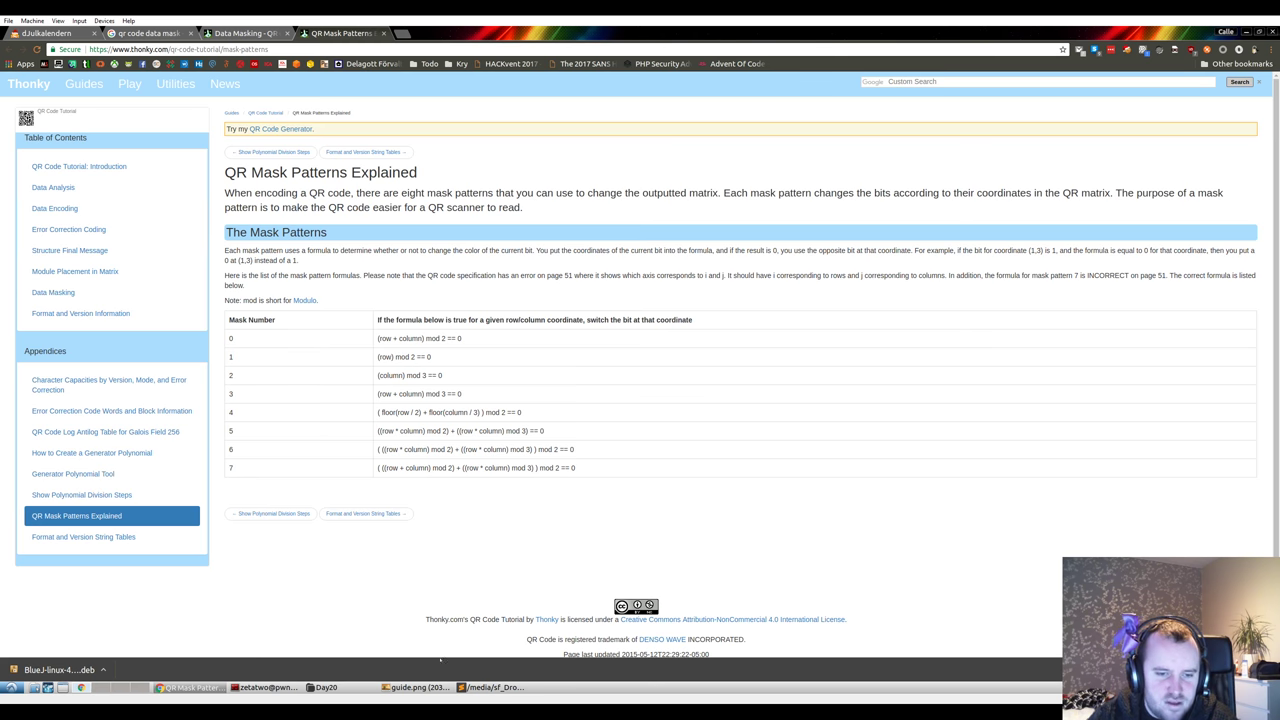
- Compare the damaged QR code in guide.png with the image-loading and pixel loop code in decode.py
click(410, 688)
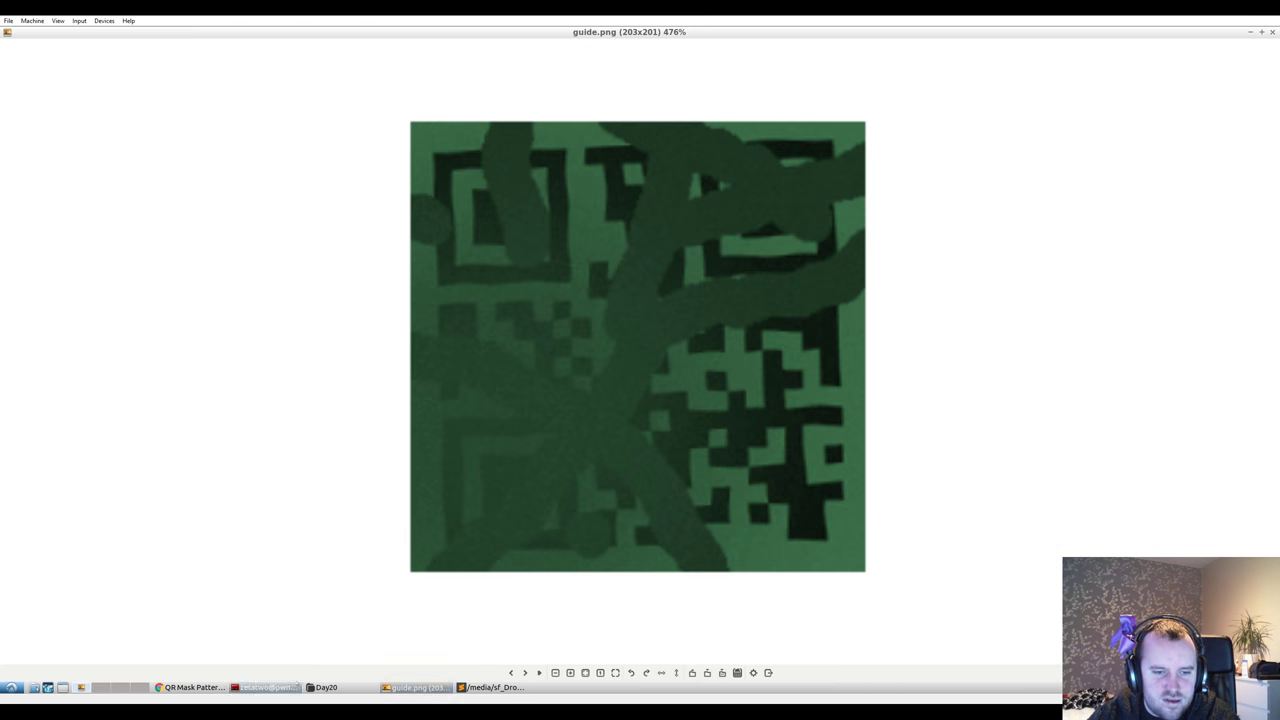
click(492, 687)
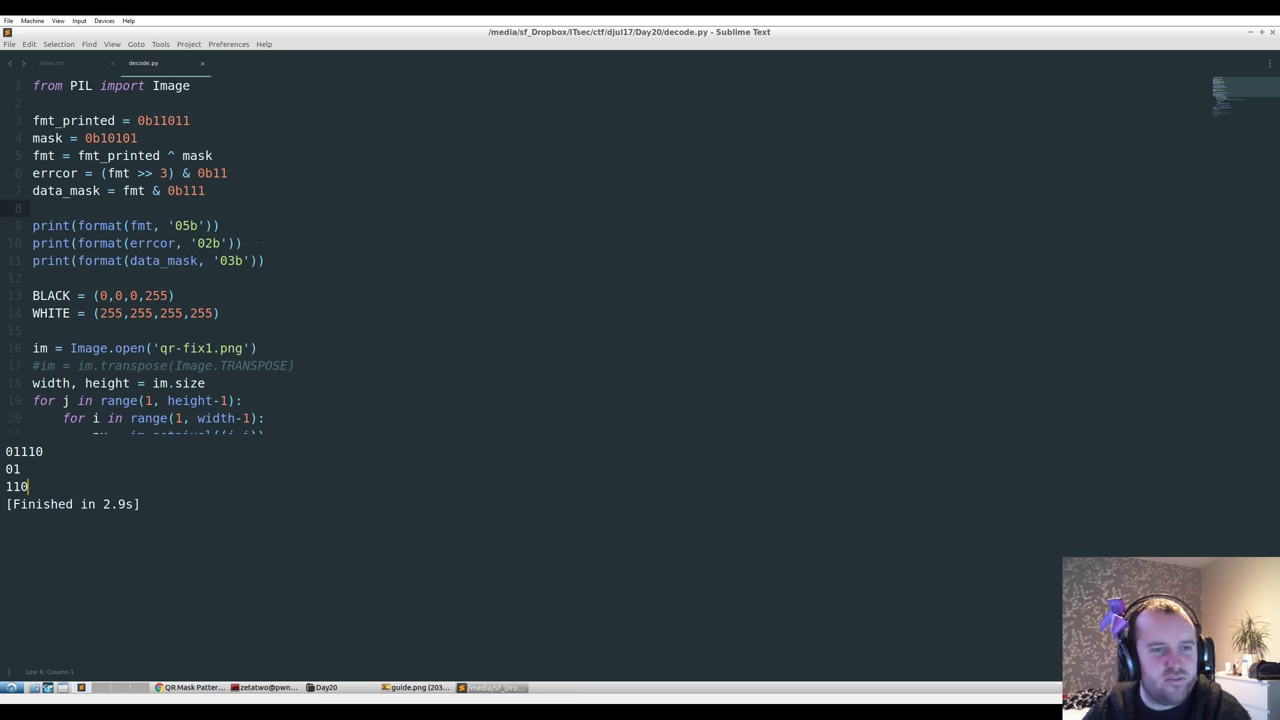
key(alt+Tab)
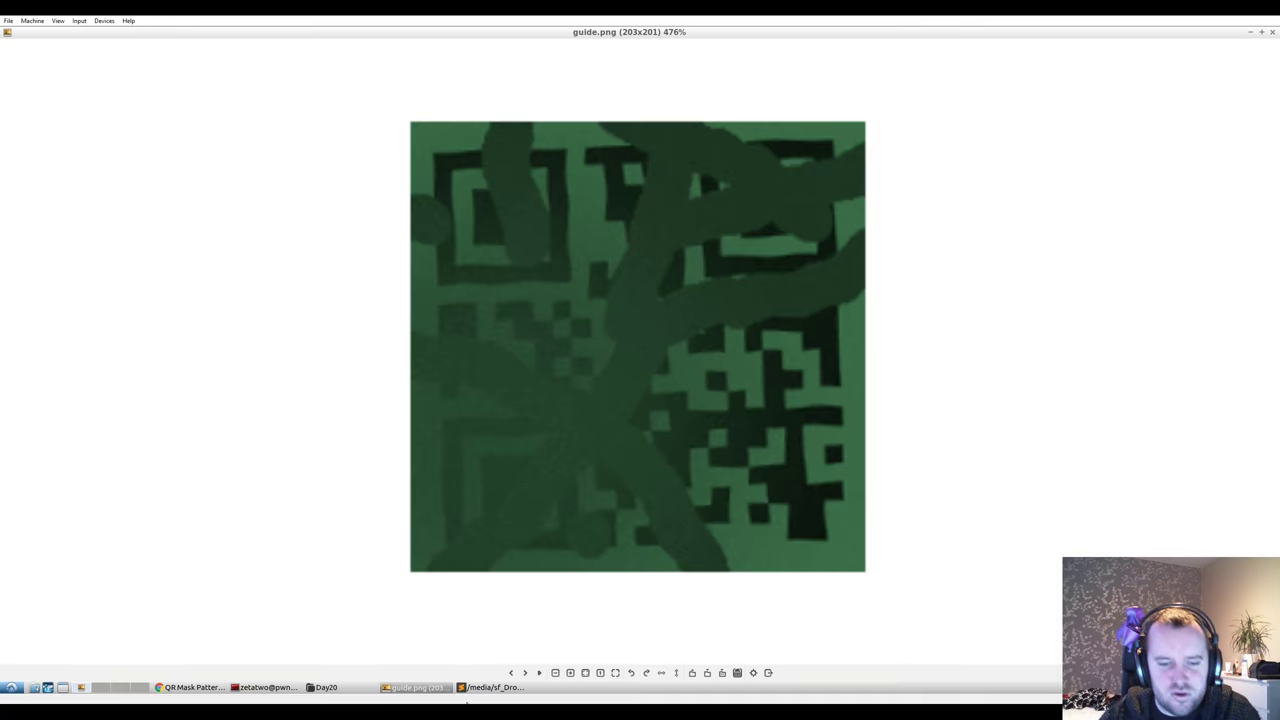
click(490, 687)
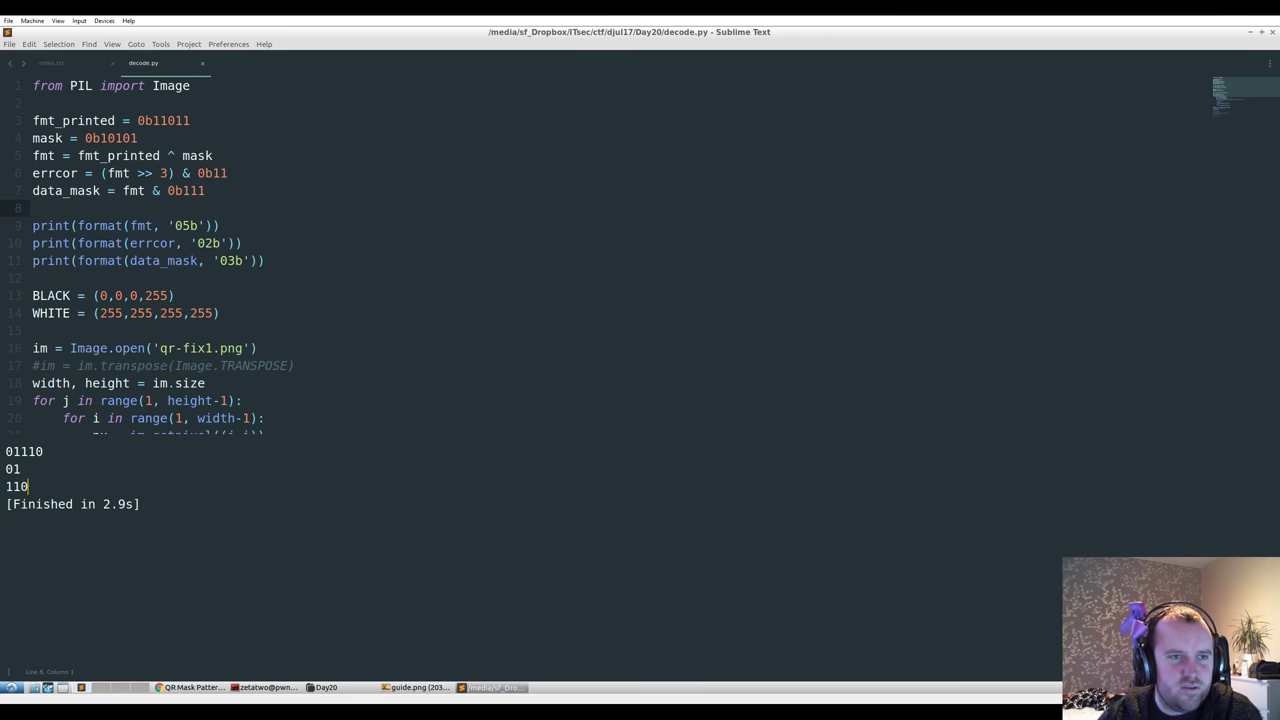
scroll(620, 250, down, 3)
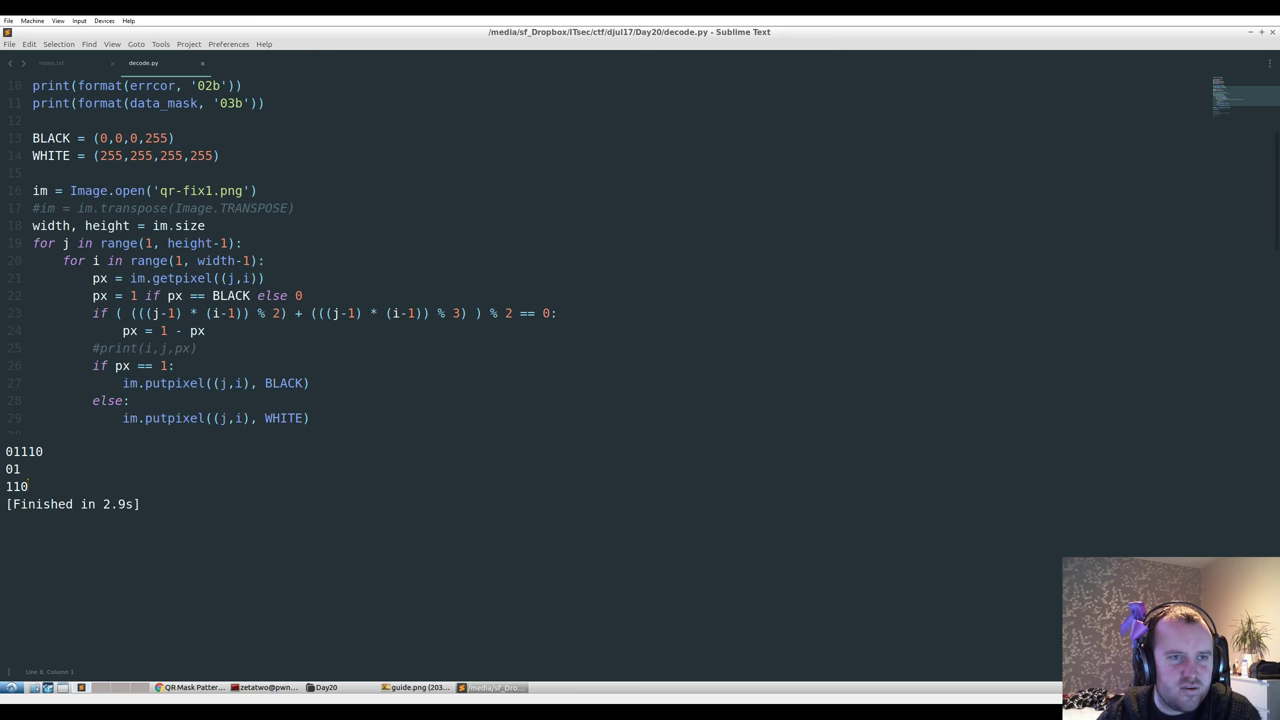
key(alt+Tab)
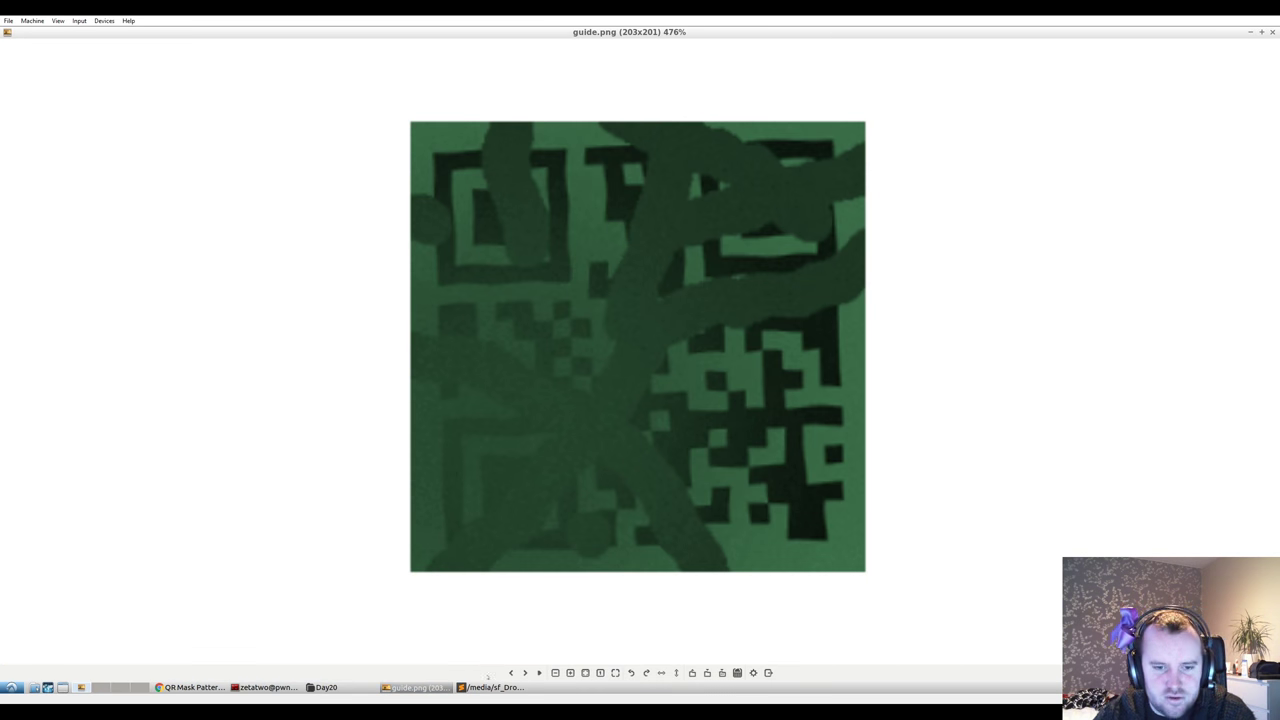
click(490, 687)
- Highlight the mask condition on line 23 of decode.py and review the decoding notes at the file's end
scroll(170, 190, down, 1)
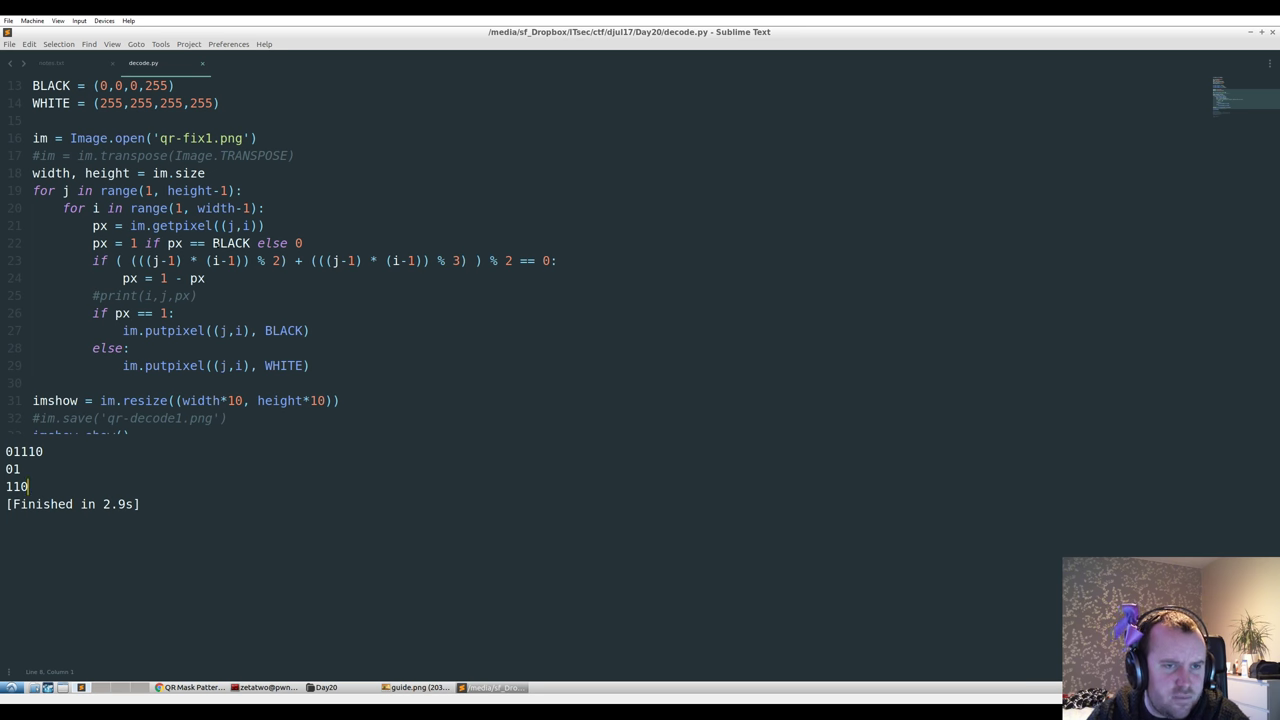
drag(117, 260, 558, 260)
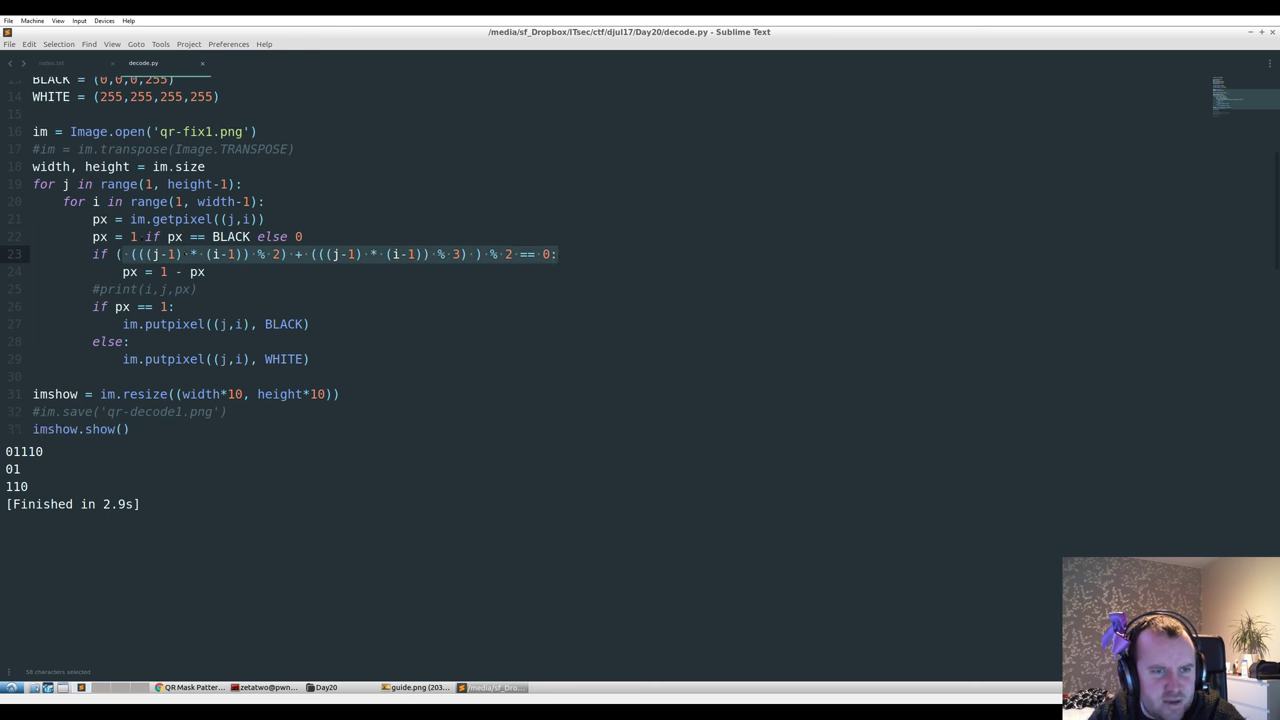
scroll(172, 260, down, 1)
click(159, 260)
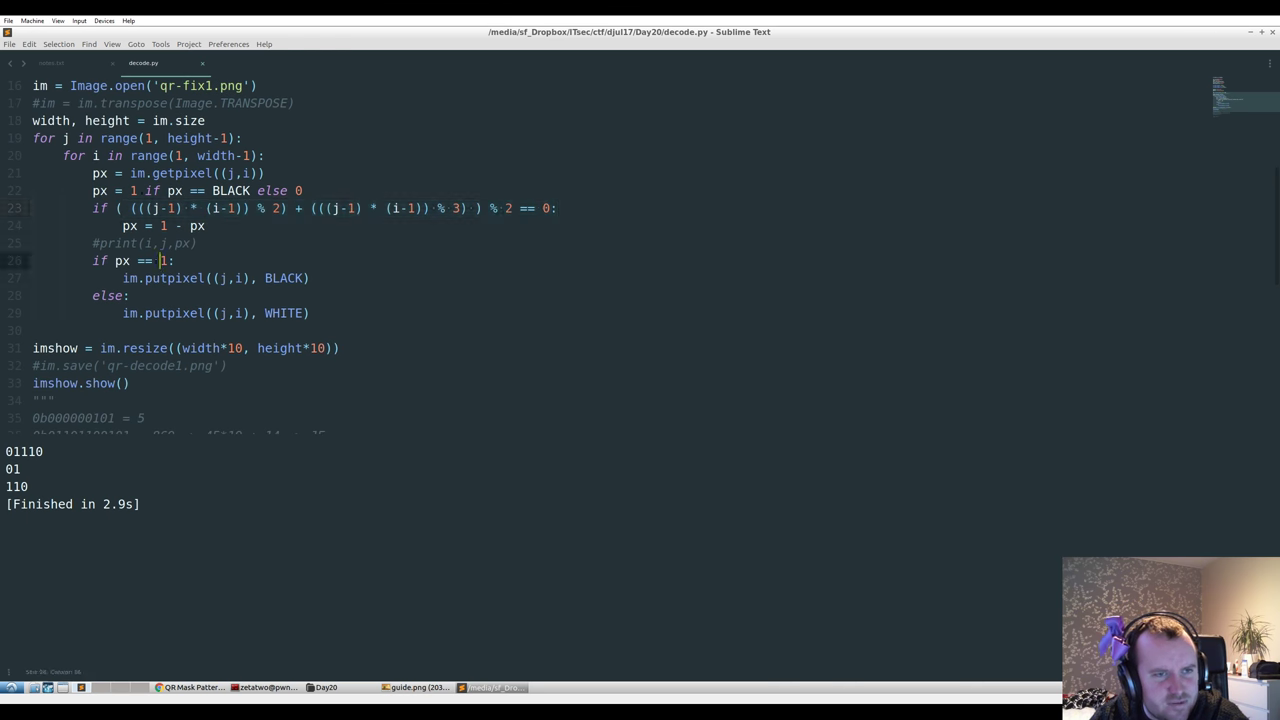
scroll(159, 260, down, 1)
scroll(282, 244, down, 1)
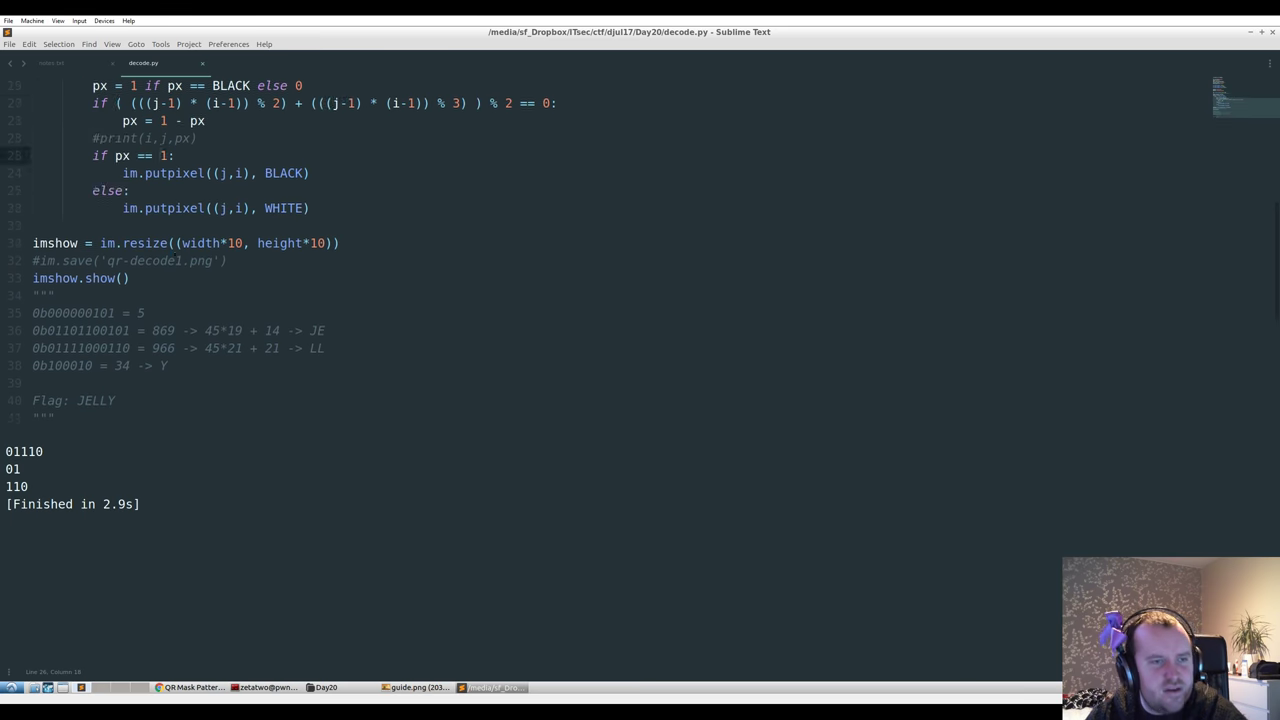
- Run decode.py and enlarge the window of the generated QR image
scroll(282, 244, down, 1)
click(282, 244)
key(ctrl+b)
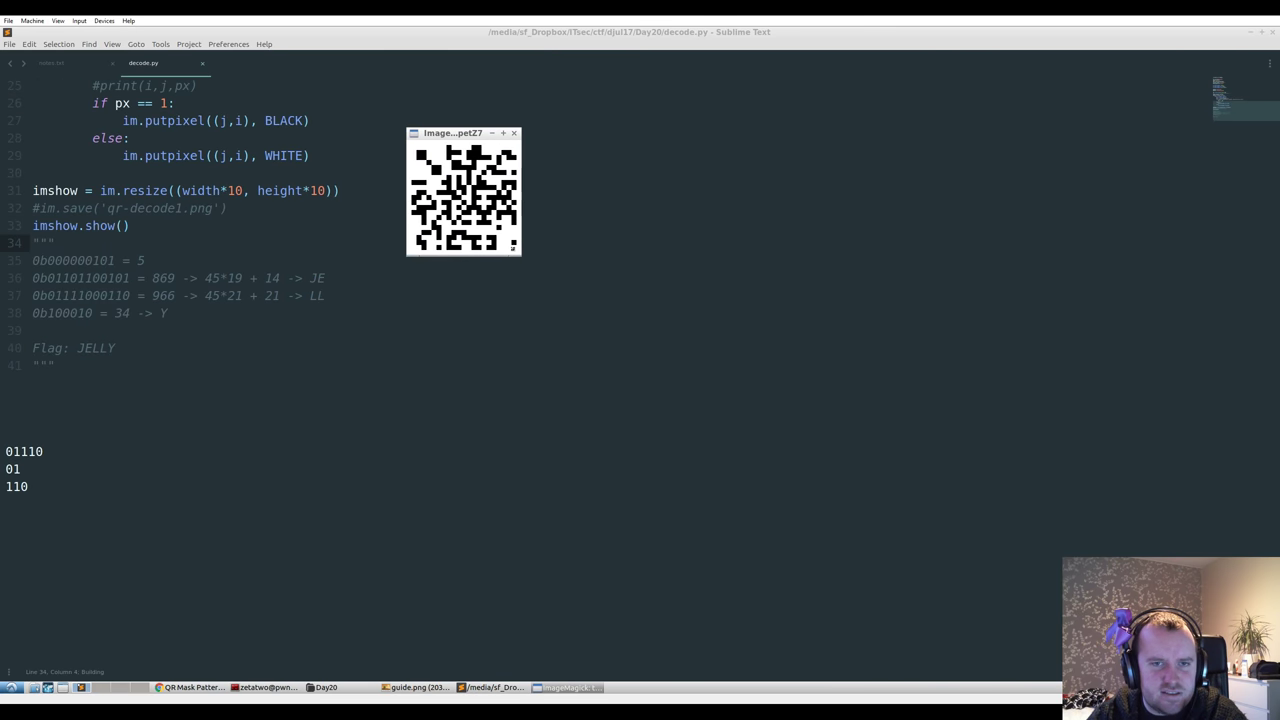
drag(516, 251, 698, 395)
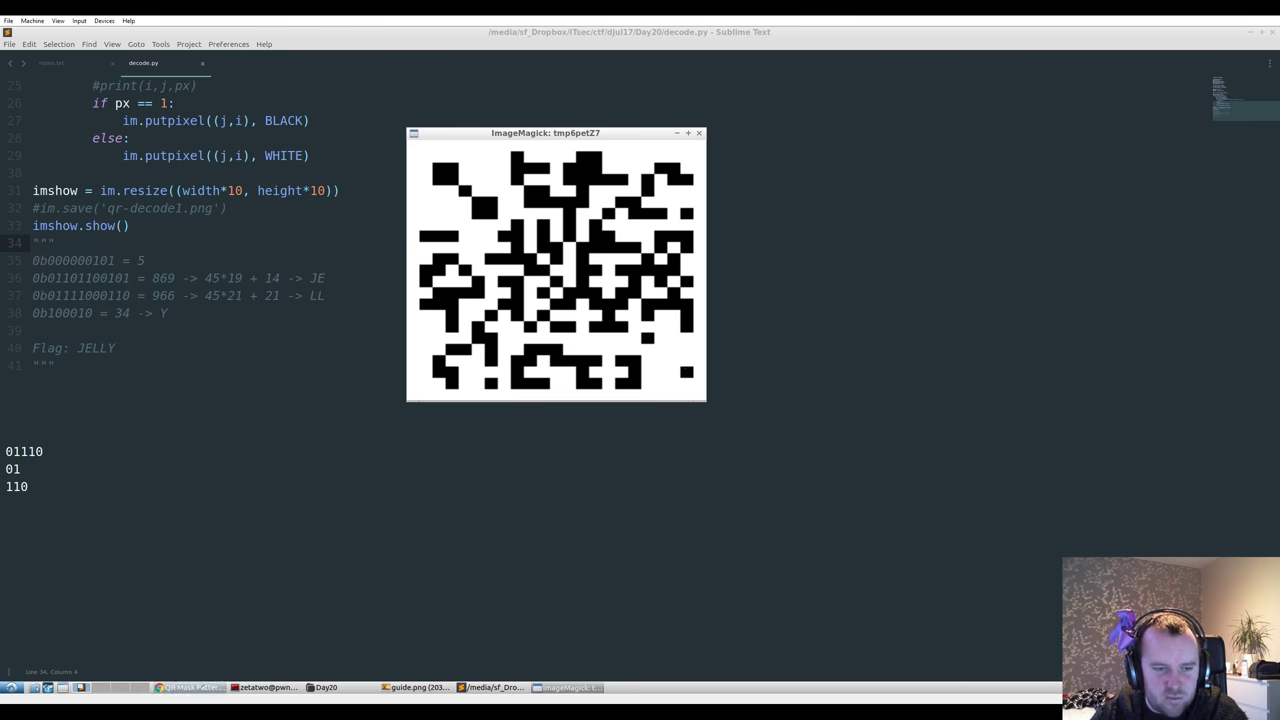
- Switch to the browser, open the Structure Final Message page of the QR tutorial and skim its codeword interleaving sections
click(193, 687)
click(251, 38)
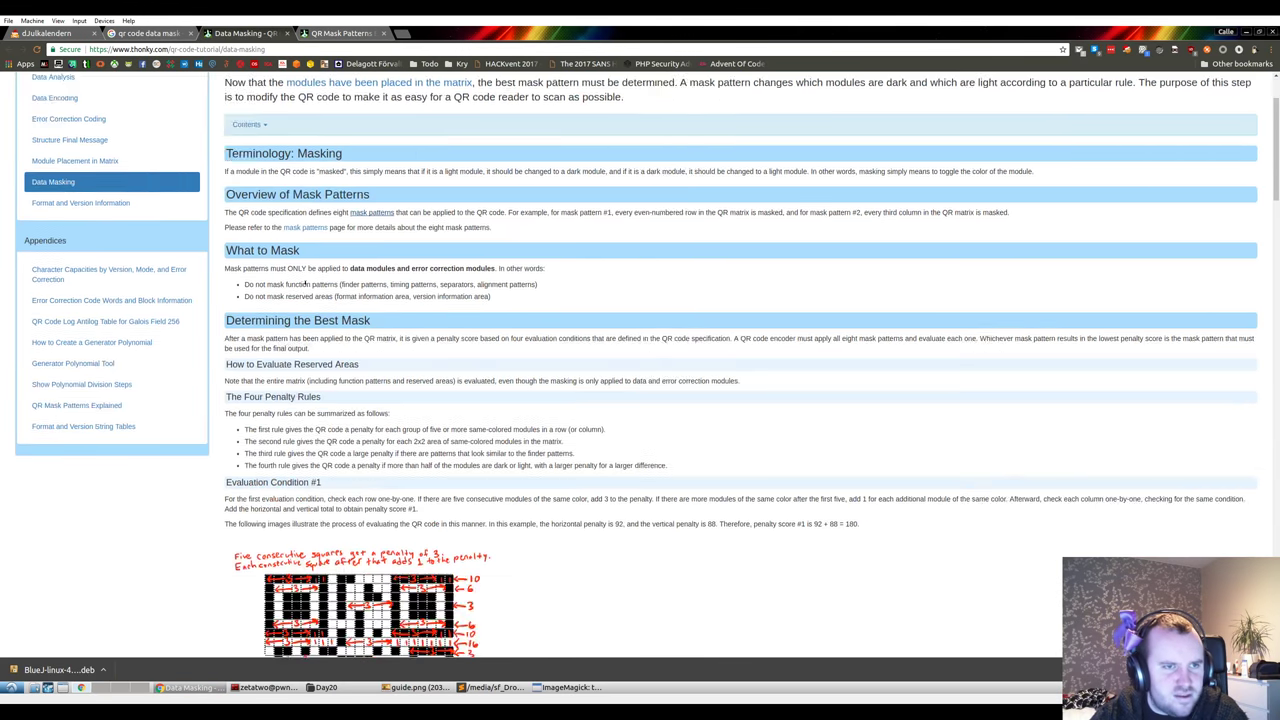
scroll(305, 284, up, 2)
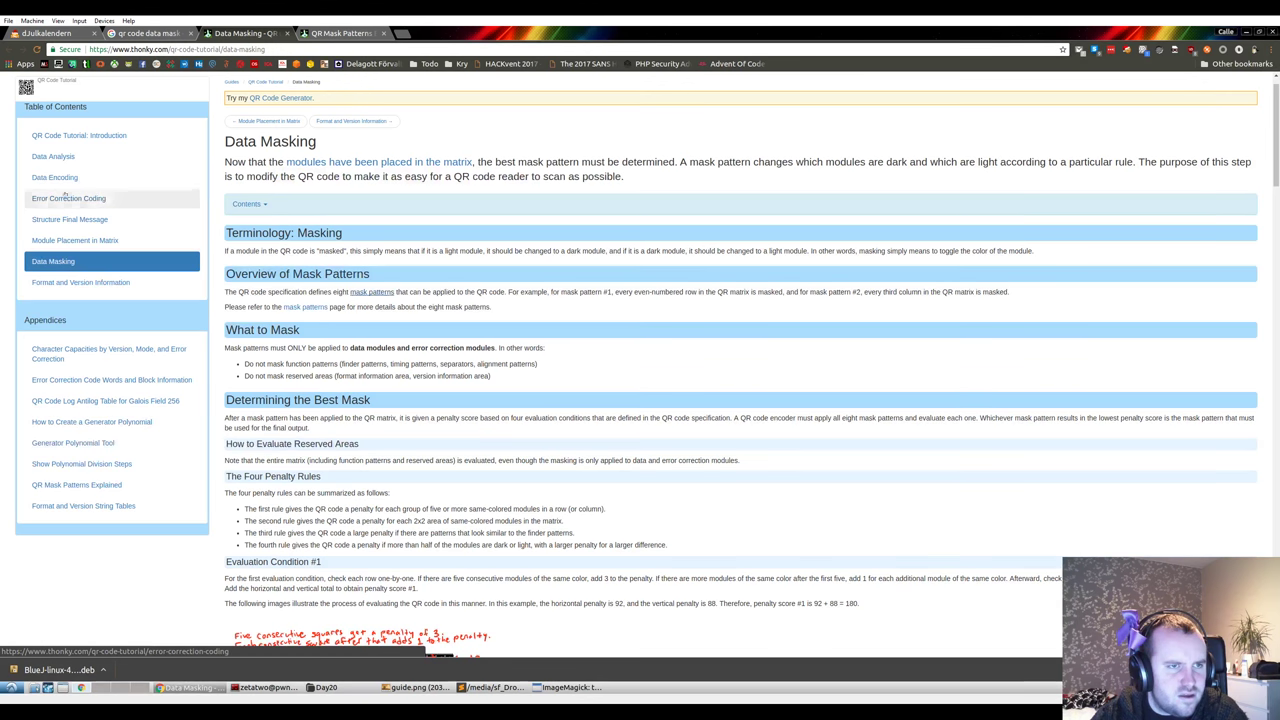
click(69, 219)
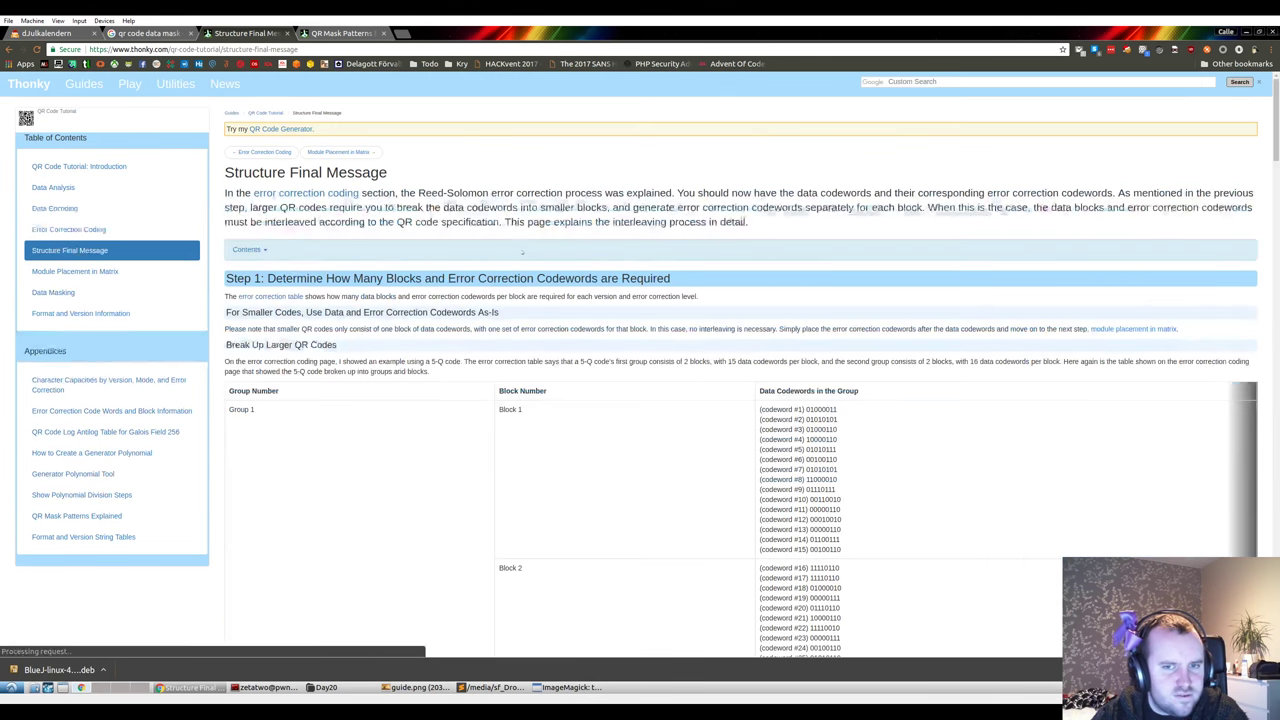
scroll(522, 252, down, 10)
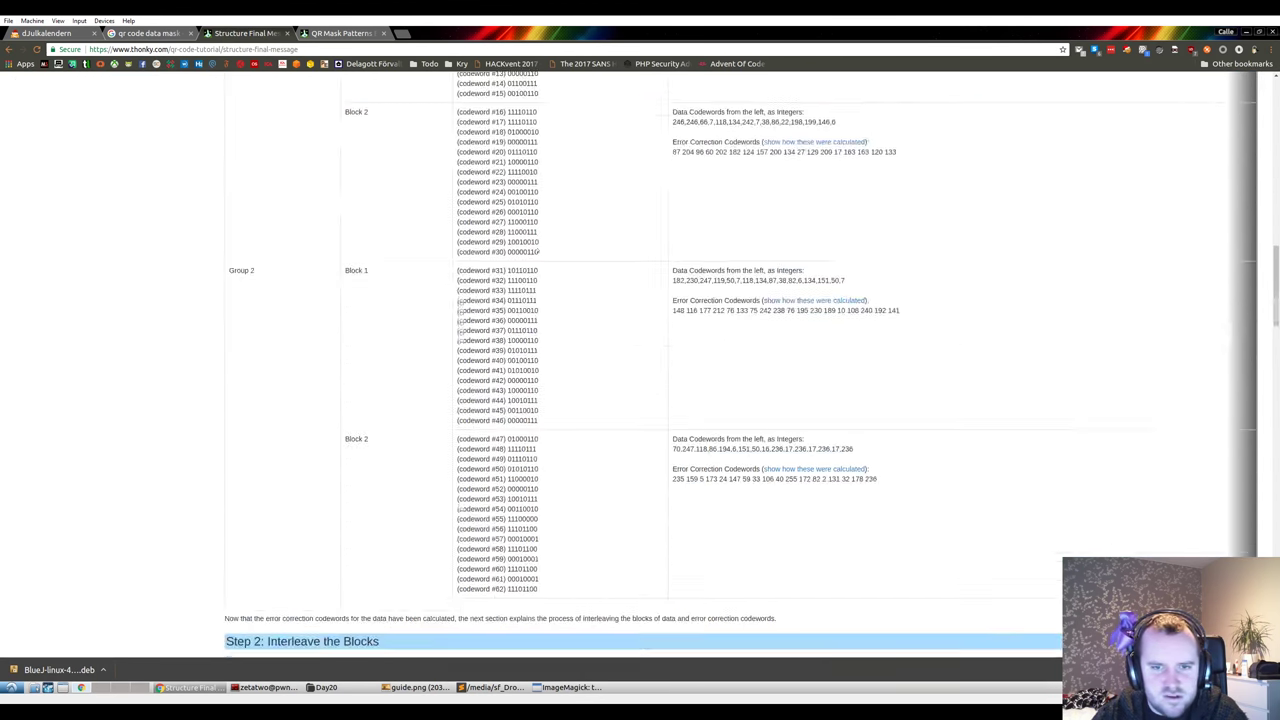
scroll(539, 252, down, 15)
scroll(541, 243, up, 10)
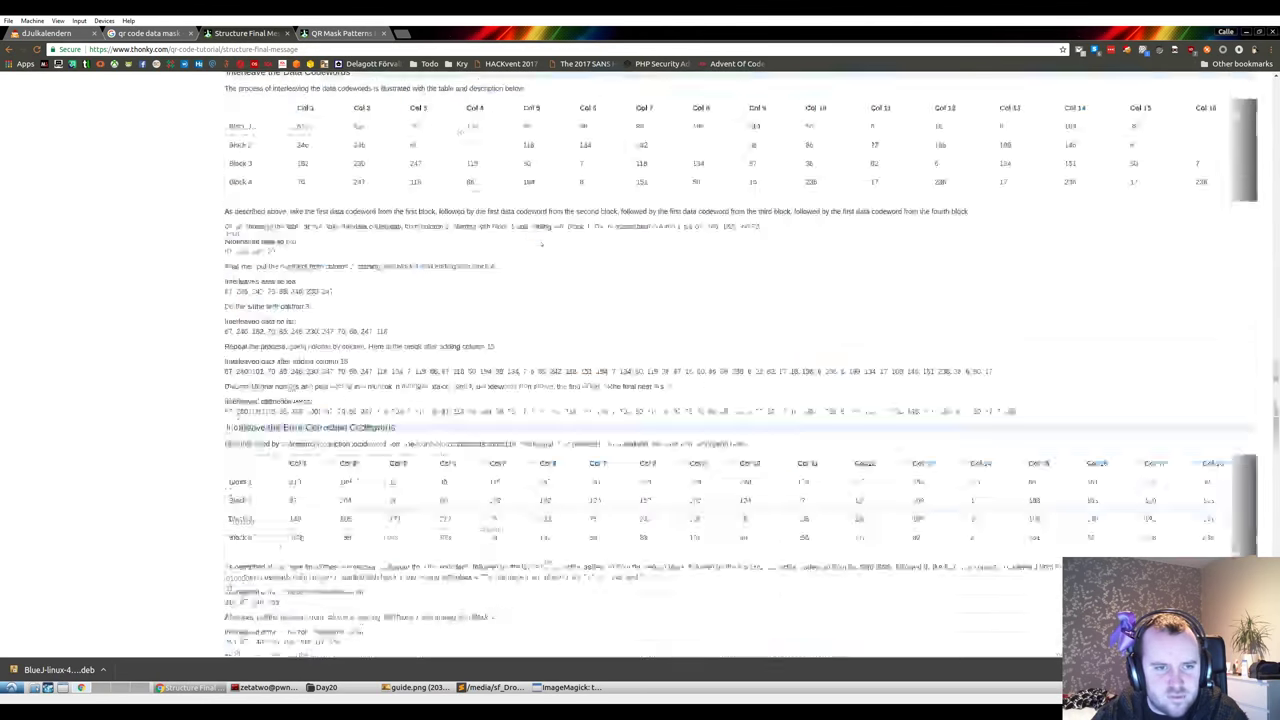
scroll(541, 243, up, 15)
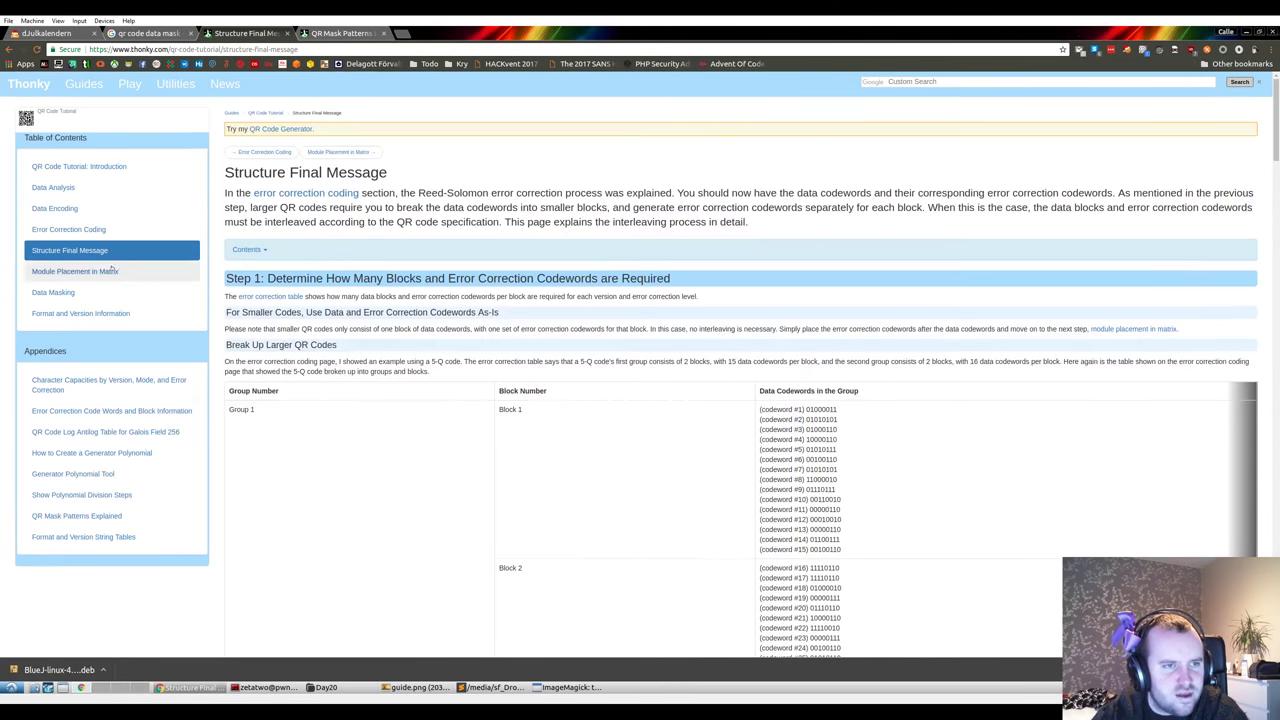
- Open the Module Placement in Matrix page and find the data bit placement pattern under Step 6
click(112, 270)
scroll(627, 296, down, 3)
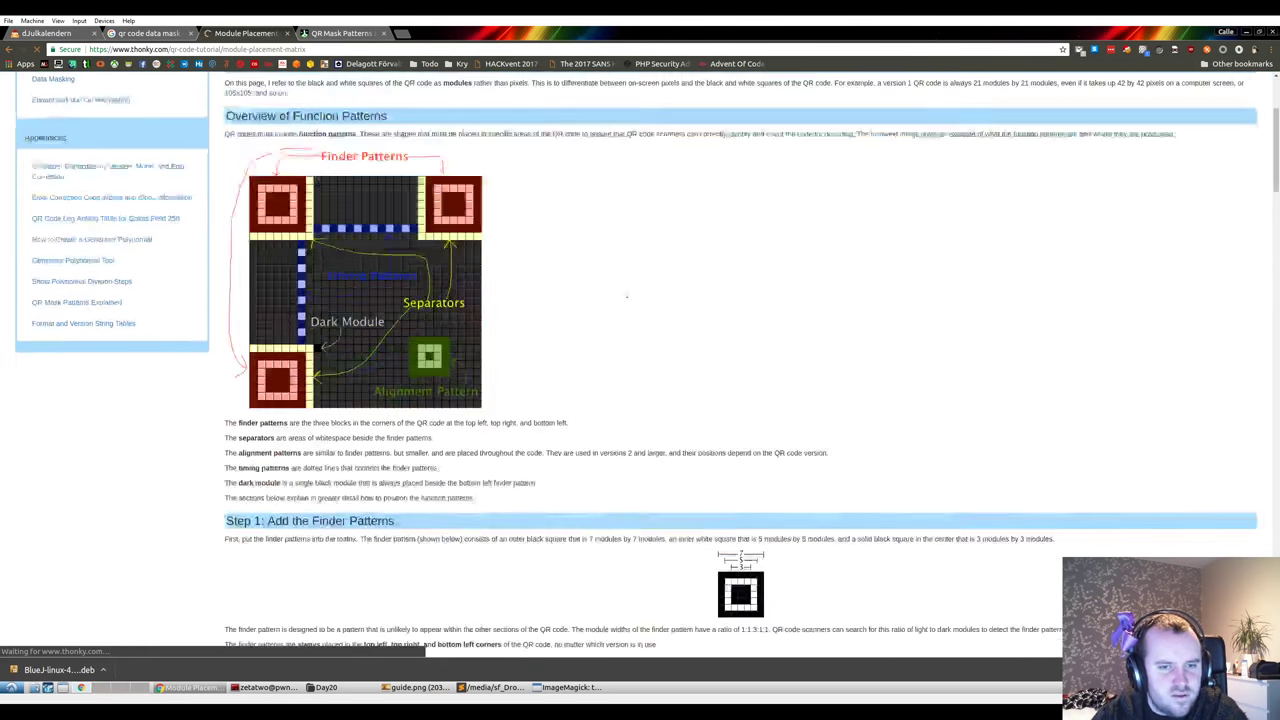
scroll(627, 296, down, 15)
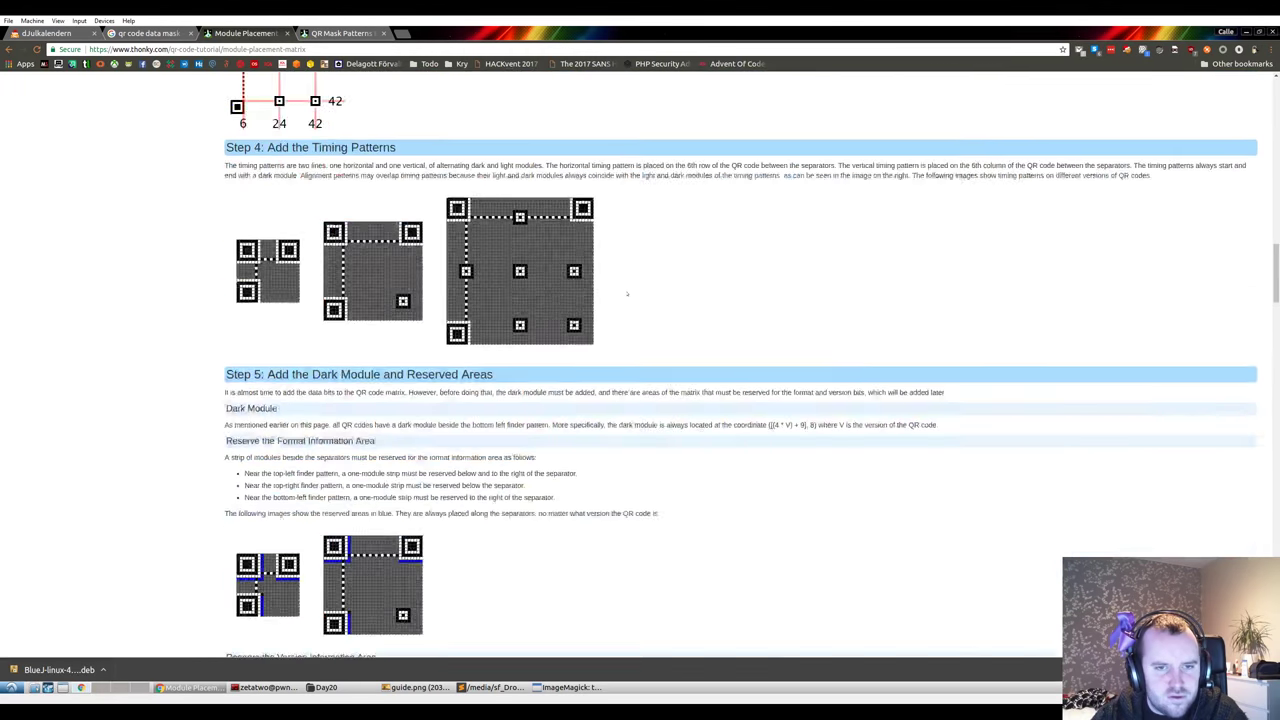
scroll(627, 293, down, 15)
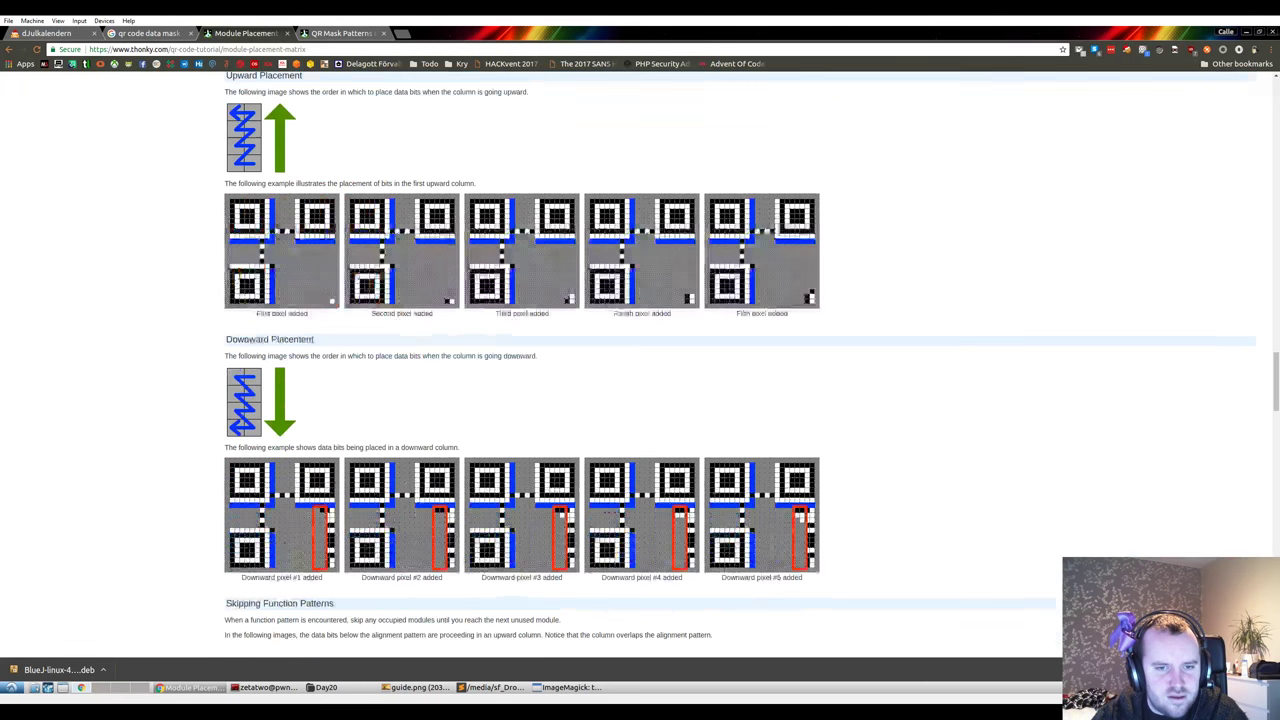
scroll(625, 290, down, 3)
scroll(627, 293, down, 5)
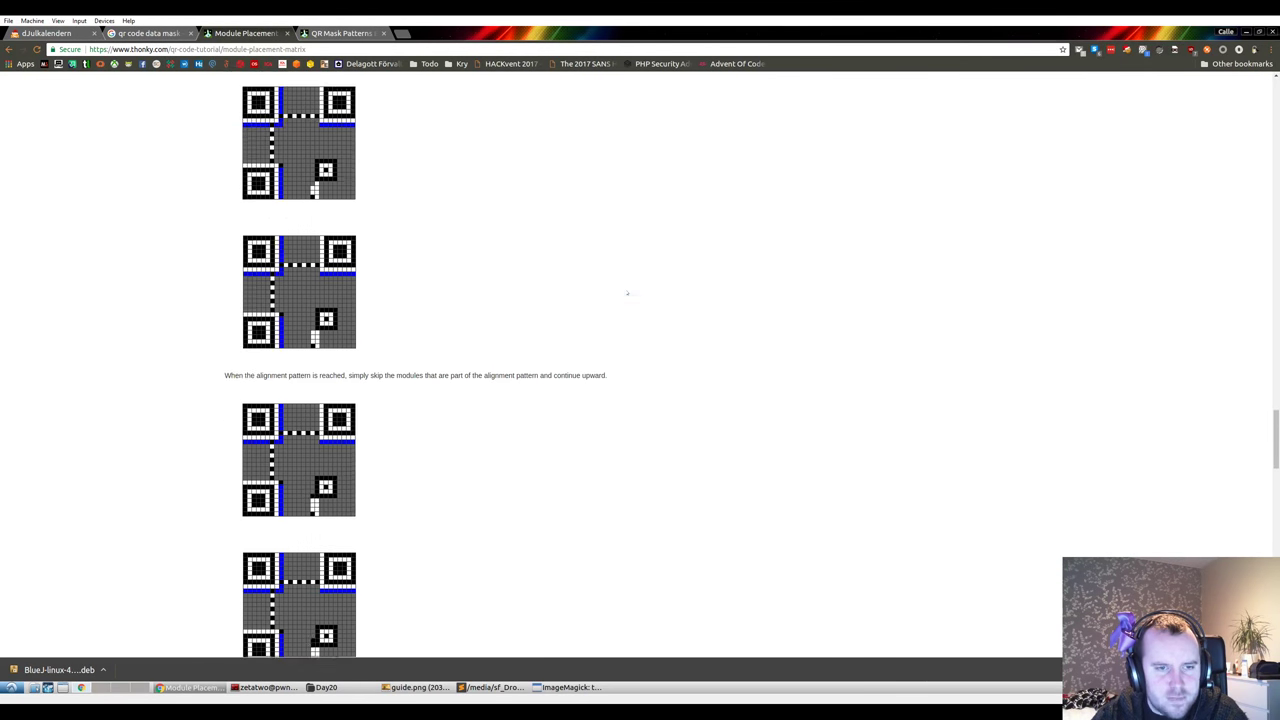
scroll(627, 290, up, 7)
scroll(623, 300, up, 6)
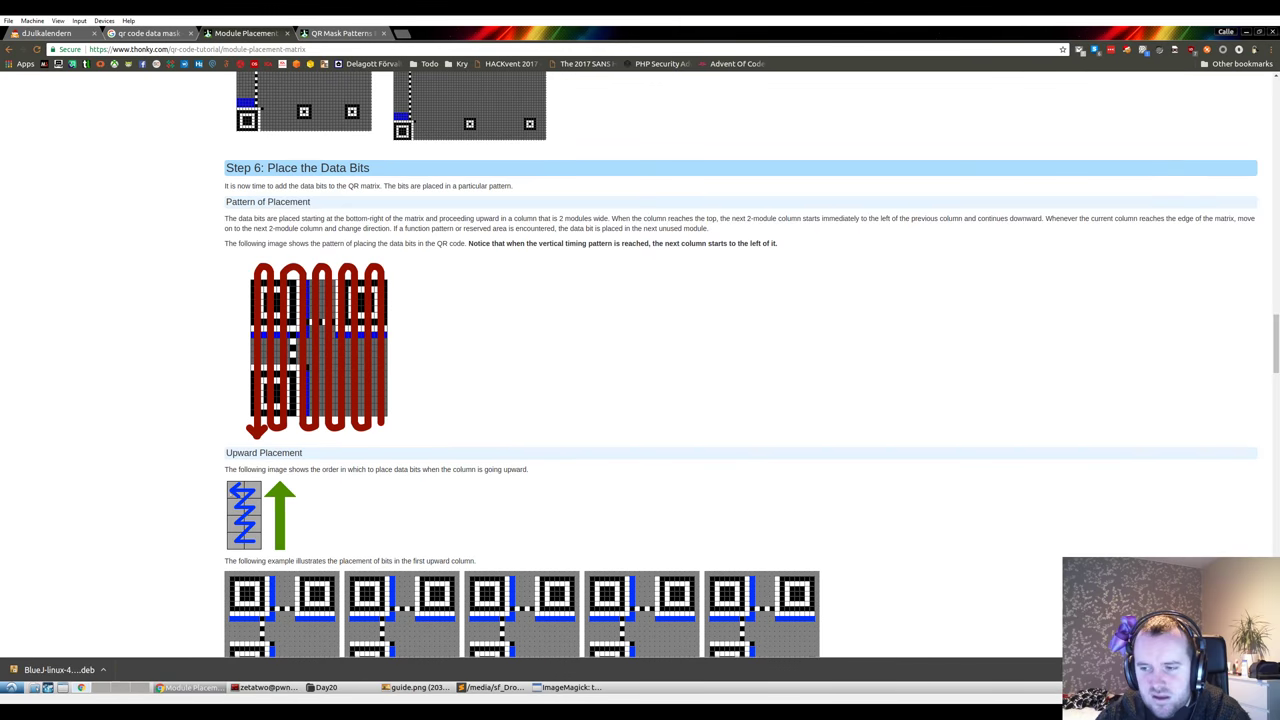
- Examine the upward and downward bit placement diagrams on the Module Placement in Matrix page
scroll(460, 366, down, 3)
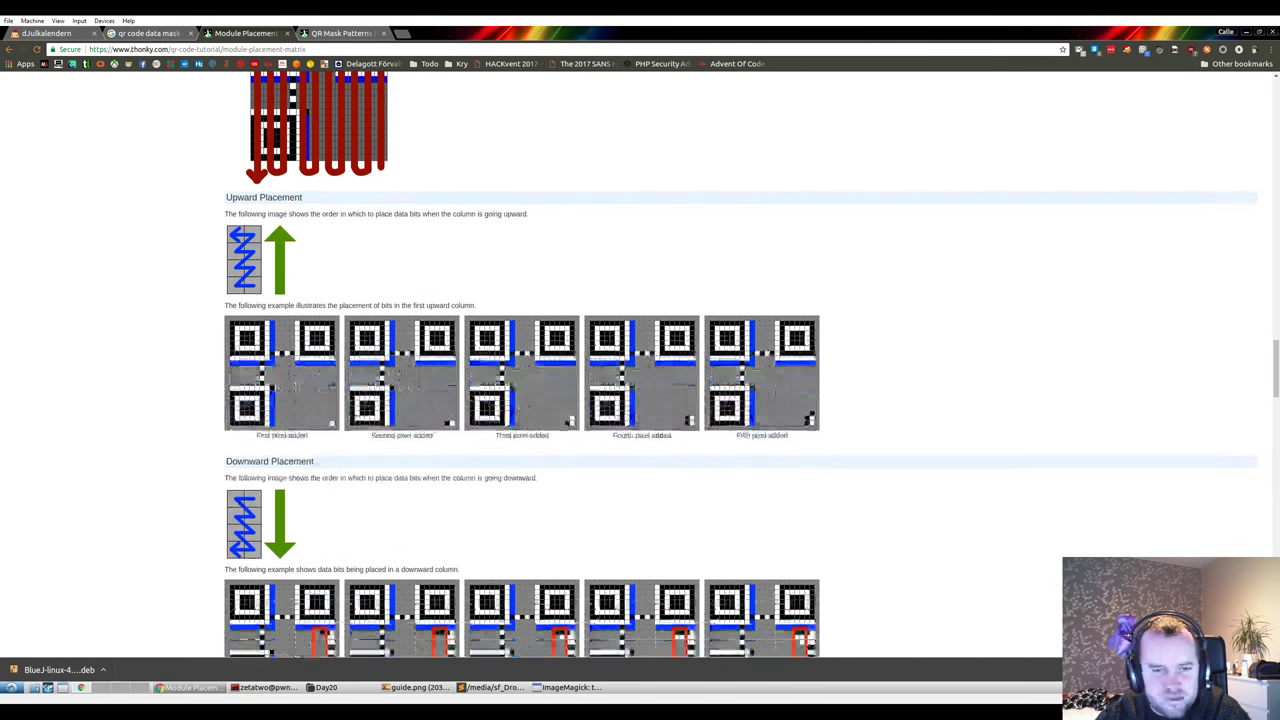
scroll(234, 365, down, 2)
scroll(234, 365, up, 1)
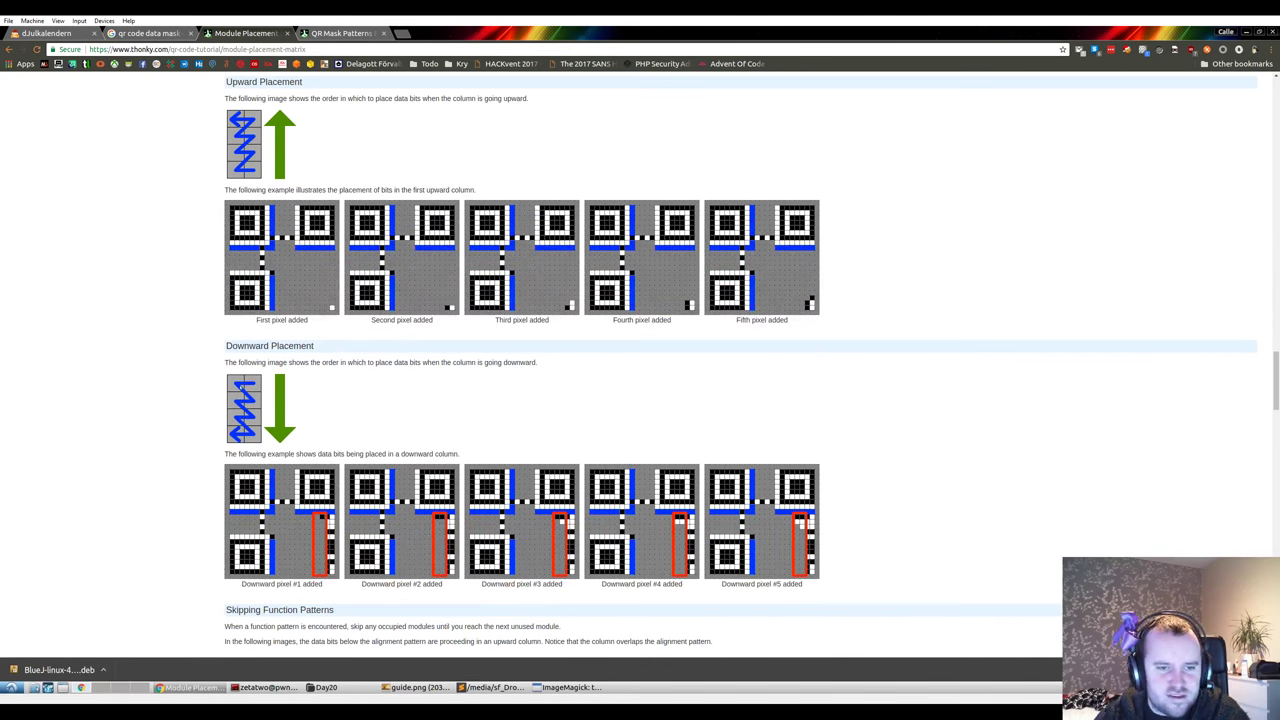
scroll(440, 420, down, 1)
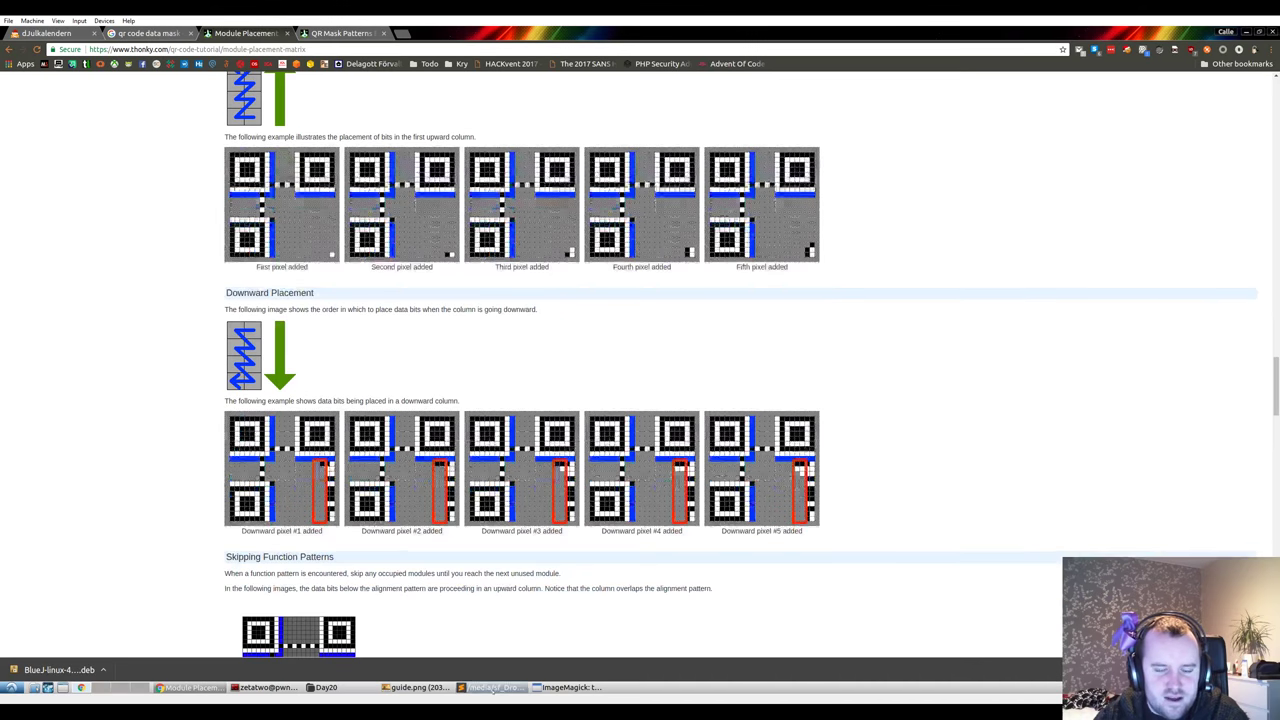
- Switch to Sublime Text and view the unmasked QR image in front of the start of decode.py
click(493, 688)
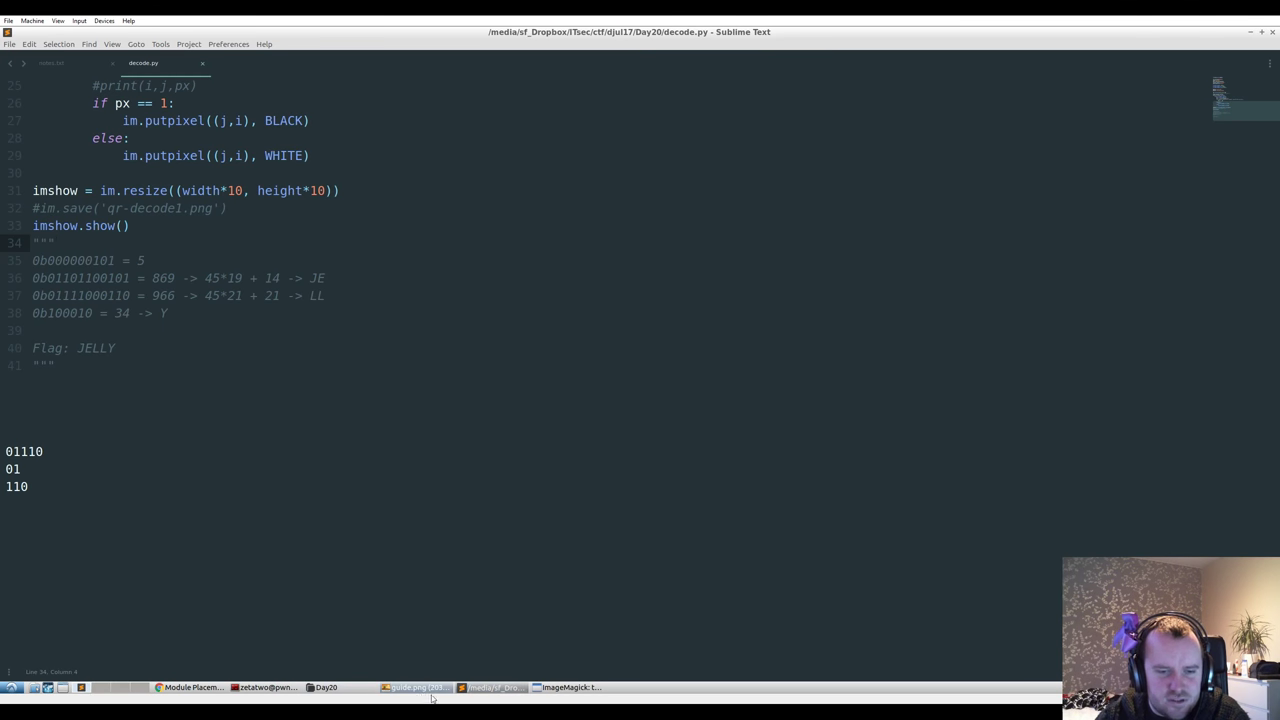
click(567, 687)
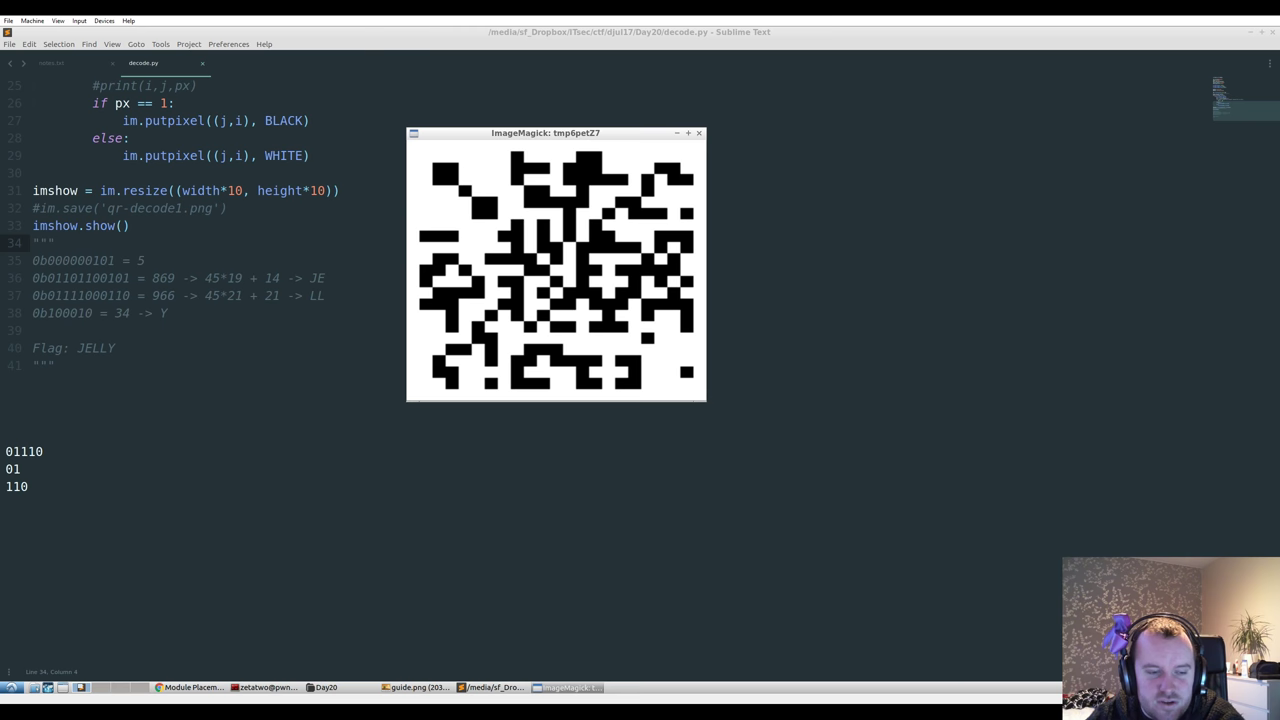
scroll(200, 250, up, 8)
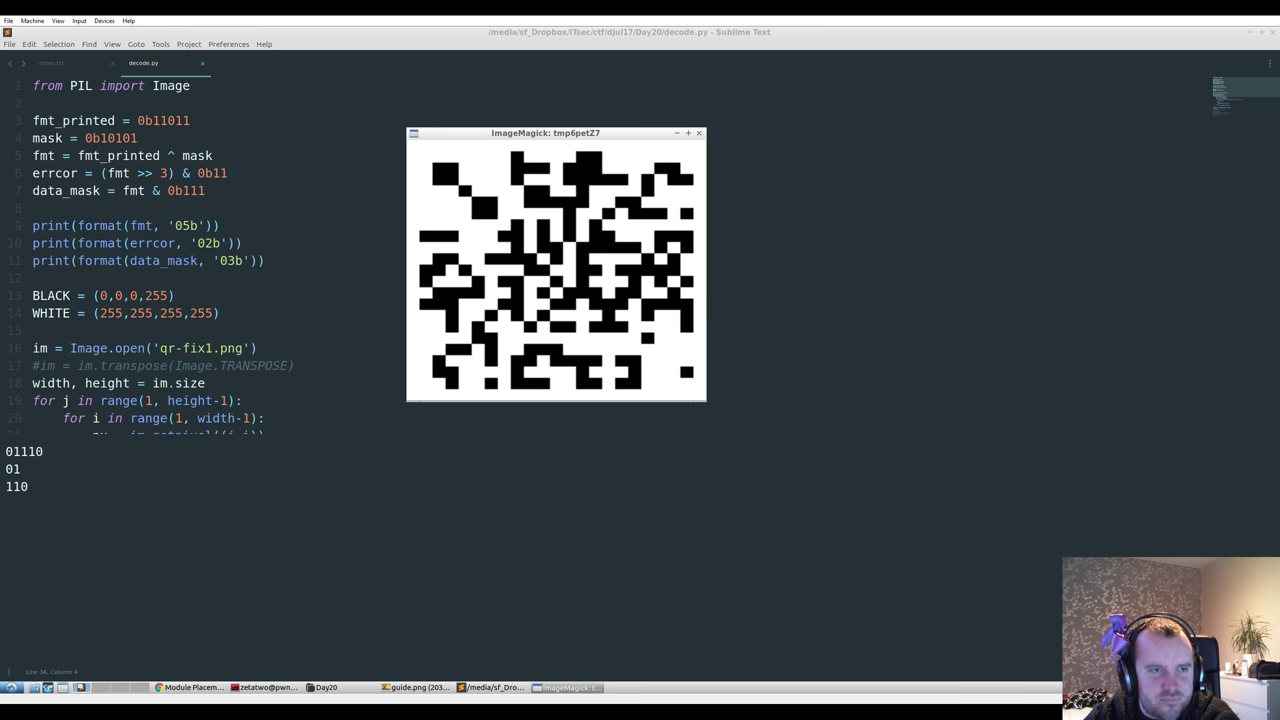
- Return to the notes at the end of decode.py and highlight the bits 000000101 on line 35
key(alt+Tab)
scroll(640, 250, down, 10)
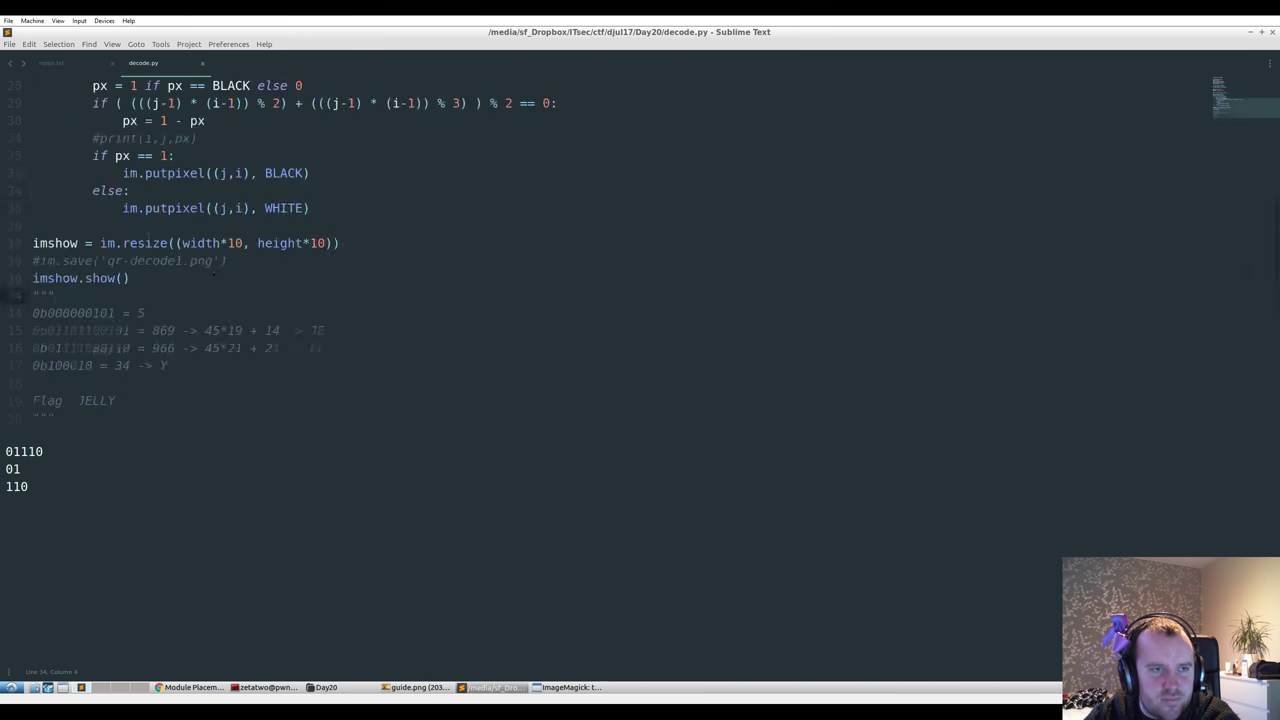
scroll(640, 250, up, 1)
scroll(213, 314, down, 3)
scroll(213, 314, up, 2)
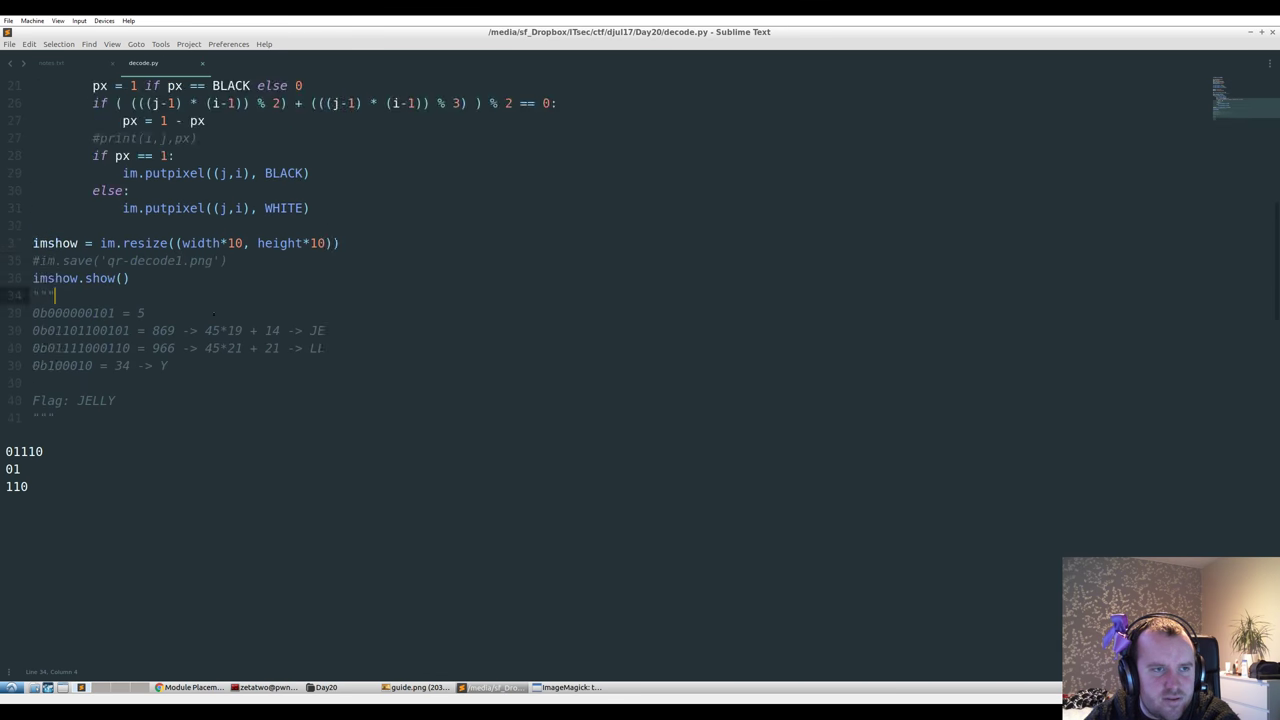
drag(47, 313, 116, 313)
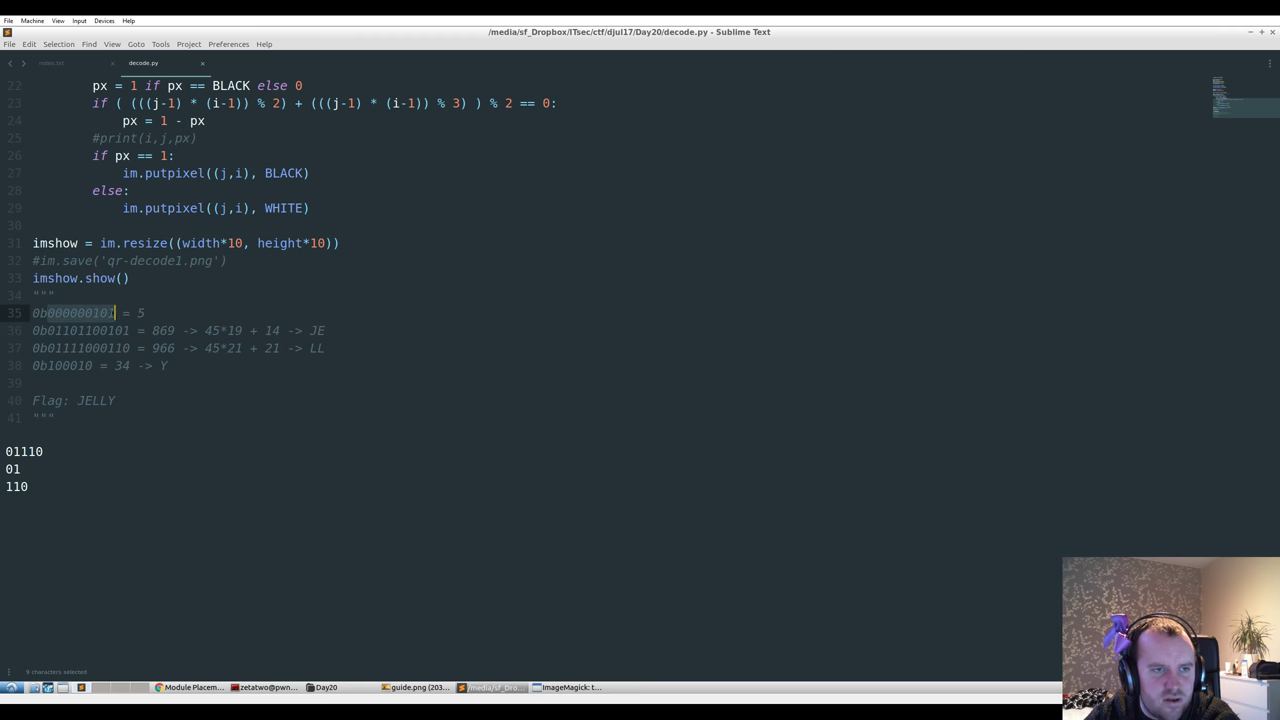
- Compare the unmasked QR image with the binary value on line 35 of decode.py, highlighting that value again
key(alt+Tab)
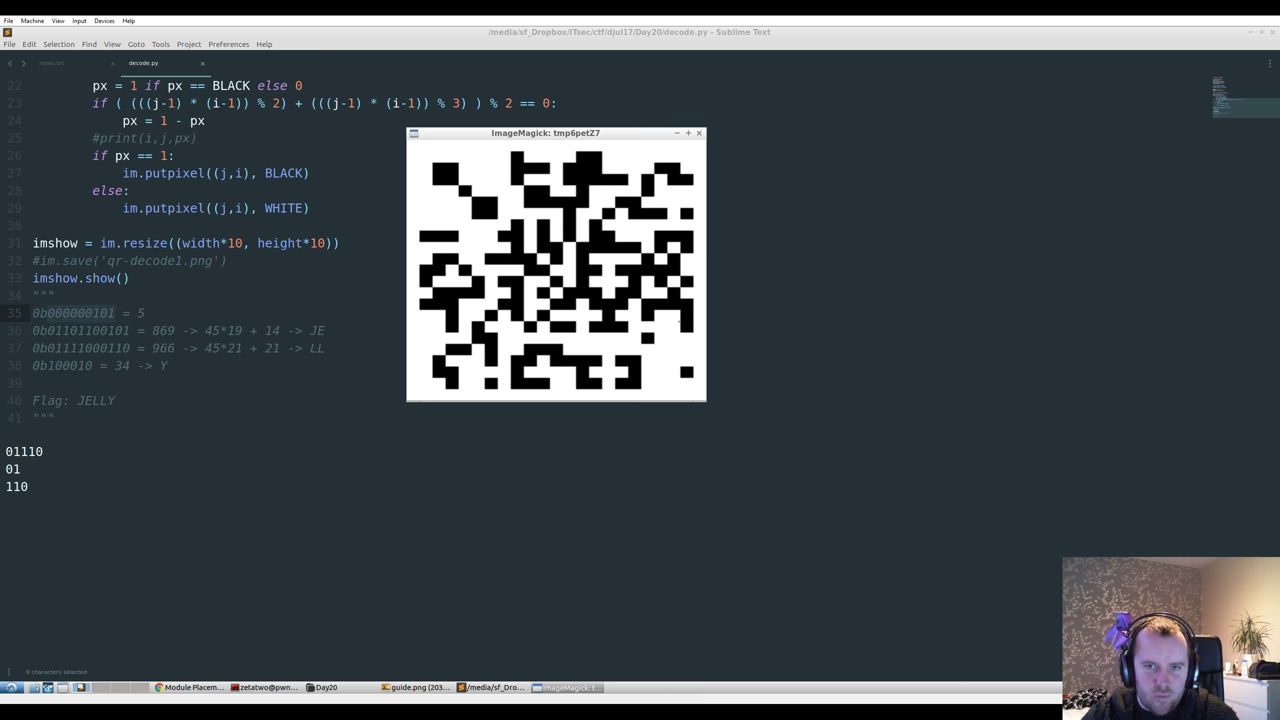
key(alt+F4)
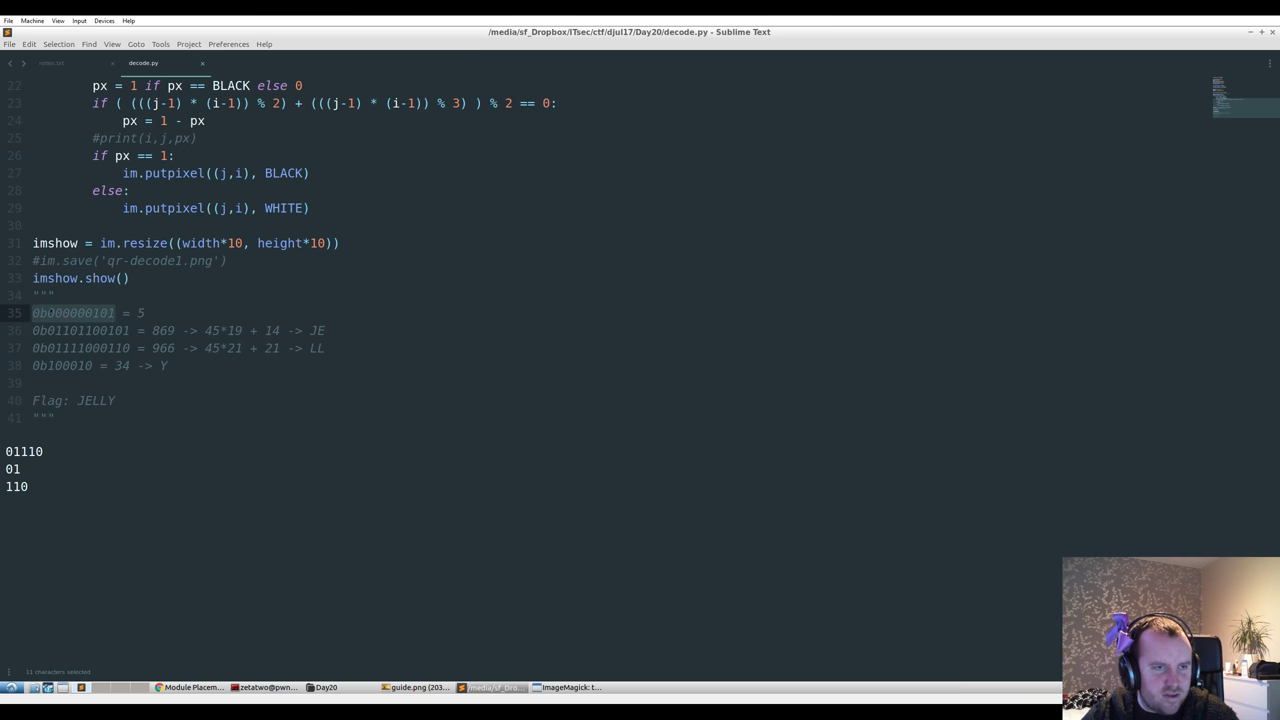
drag(116, 313, 39, 313)
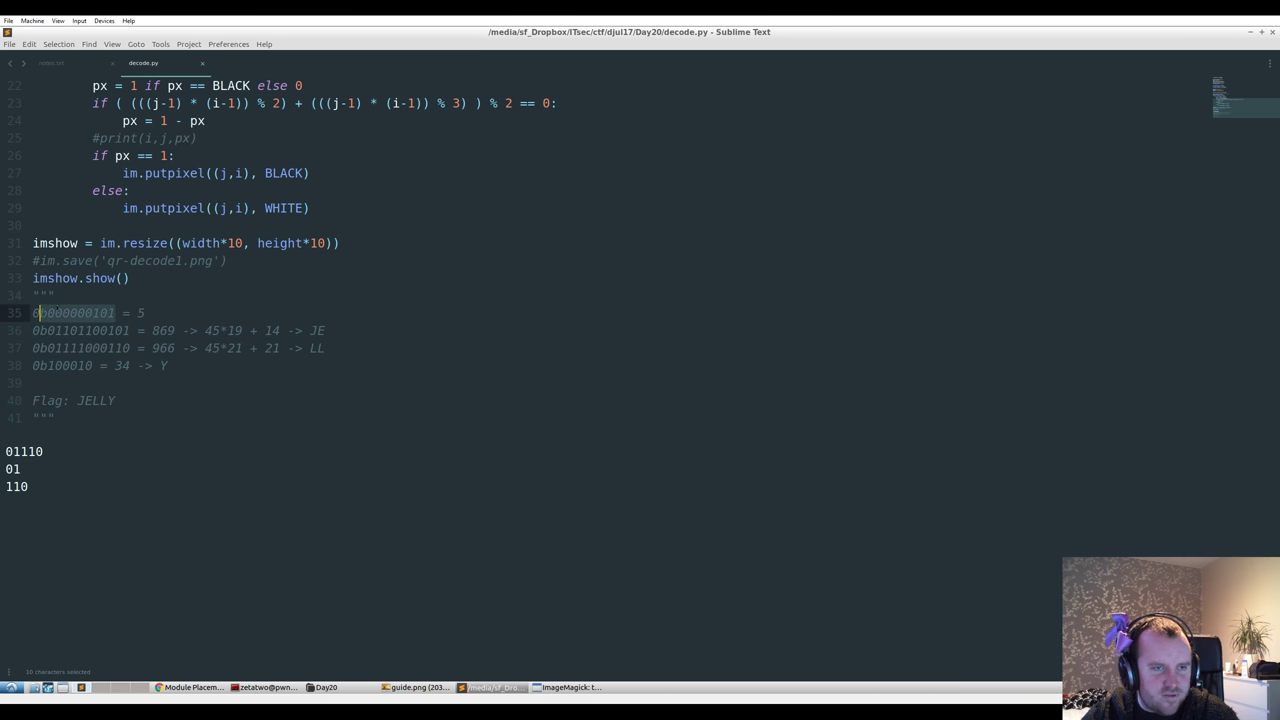
click(85, 313)
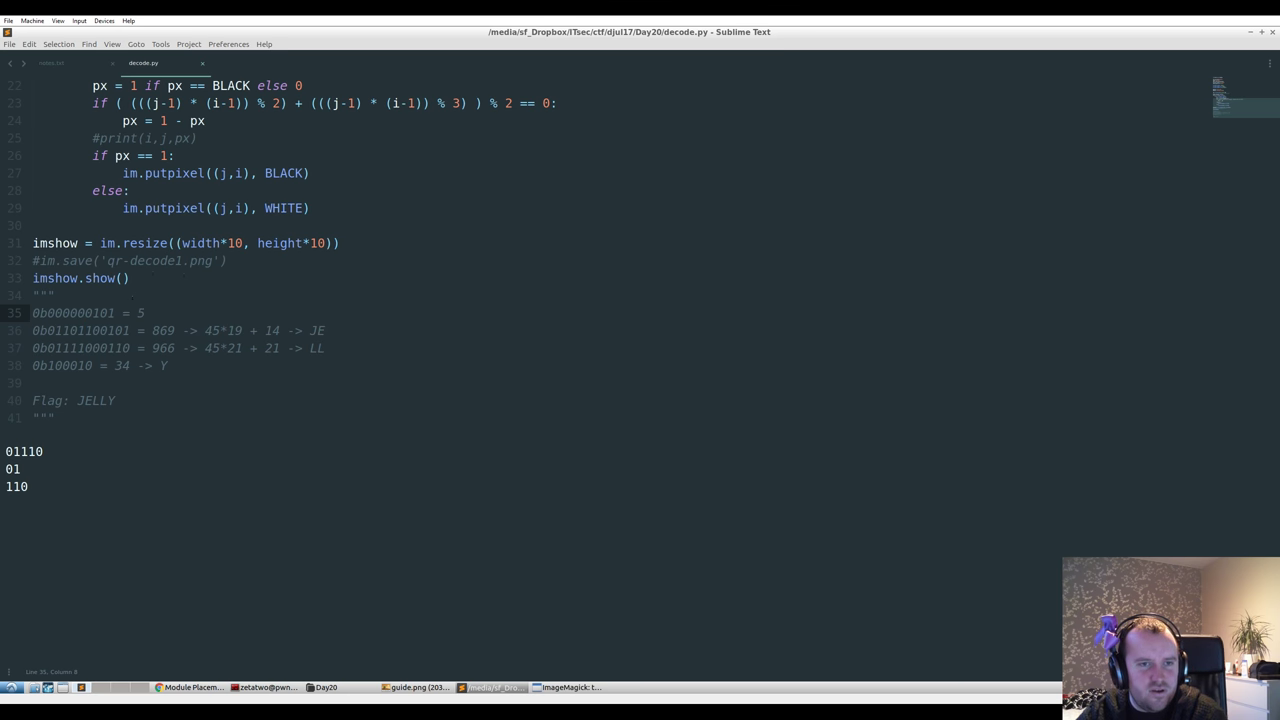
scroll(153, 313, up, 1)
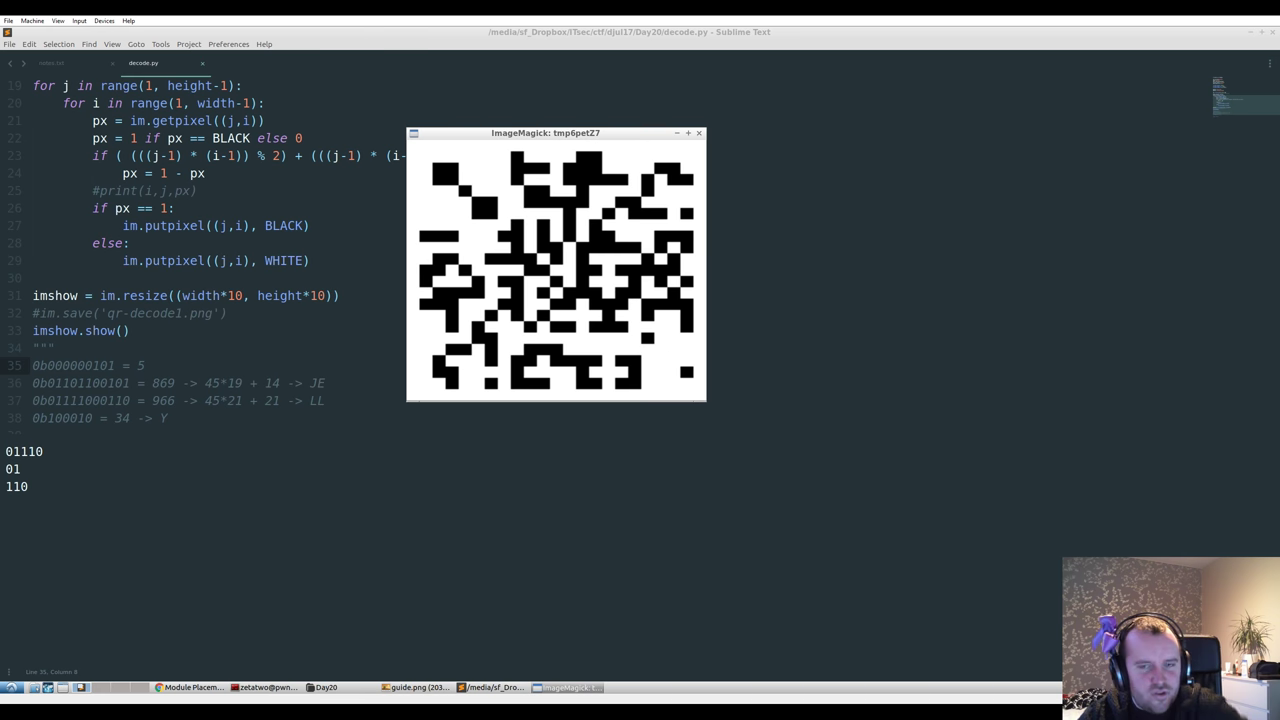
- Return to the browser tutorial, open the Data Encoding page and review its character count indicator, encoding mode and padding sections
click(205, 683)
scroll(336, 344, up, 20)
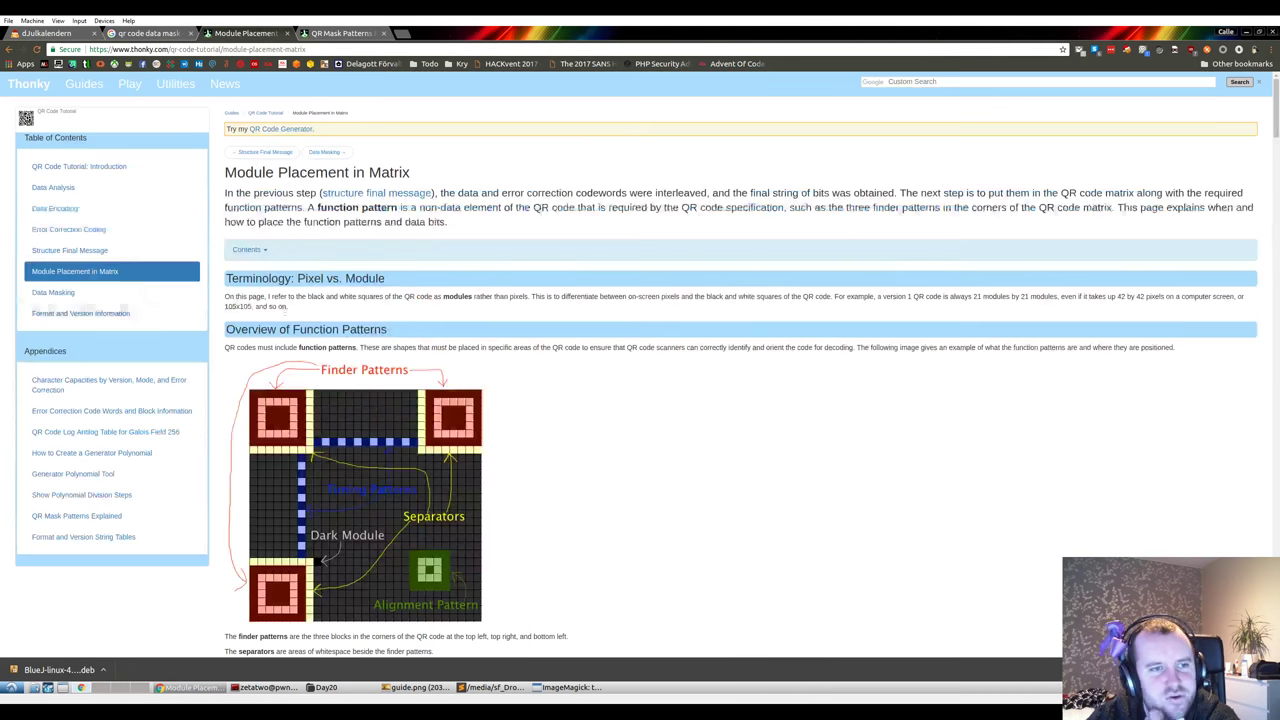
click(66, 251)
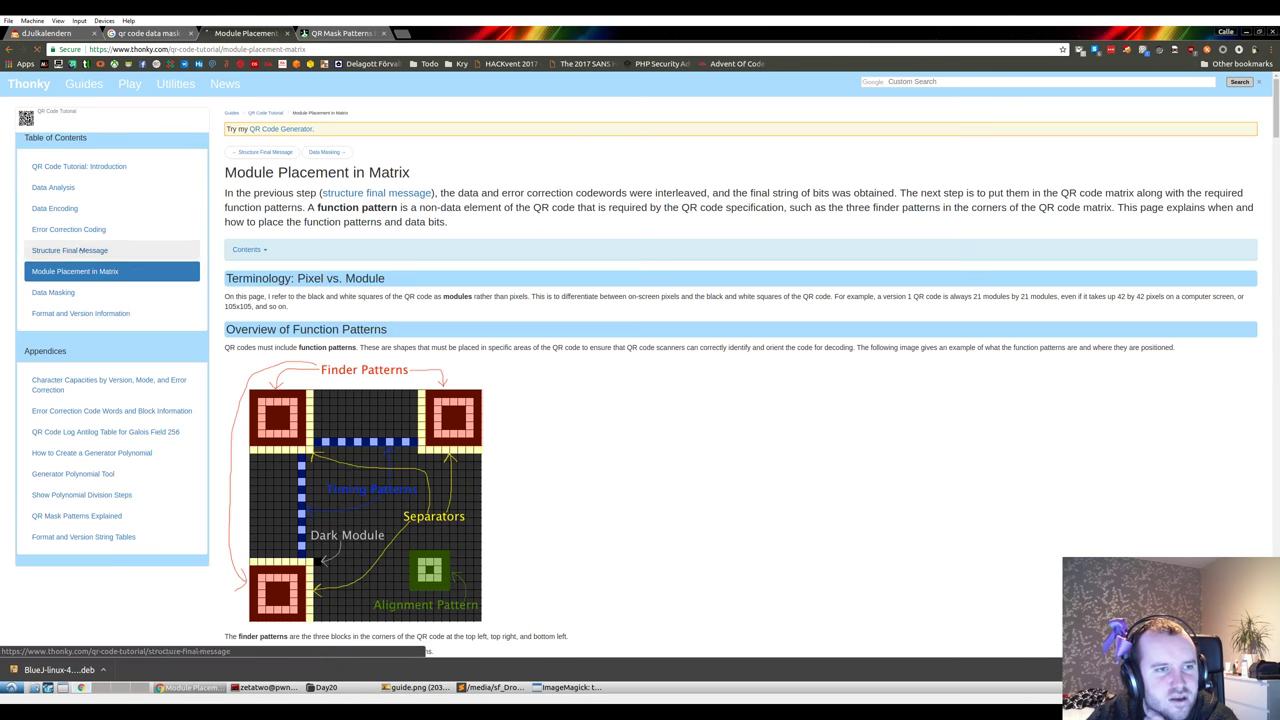
click(55, 208)
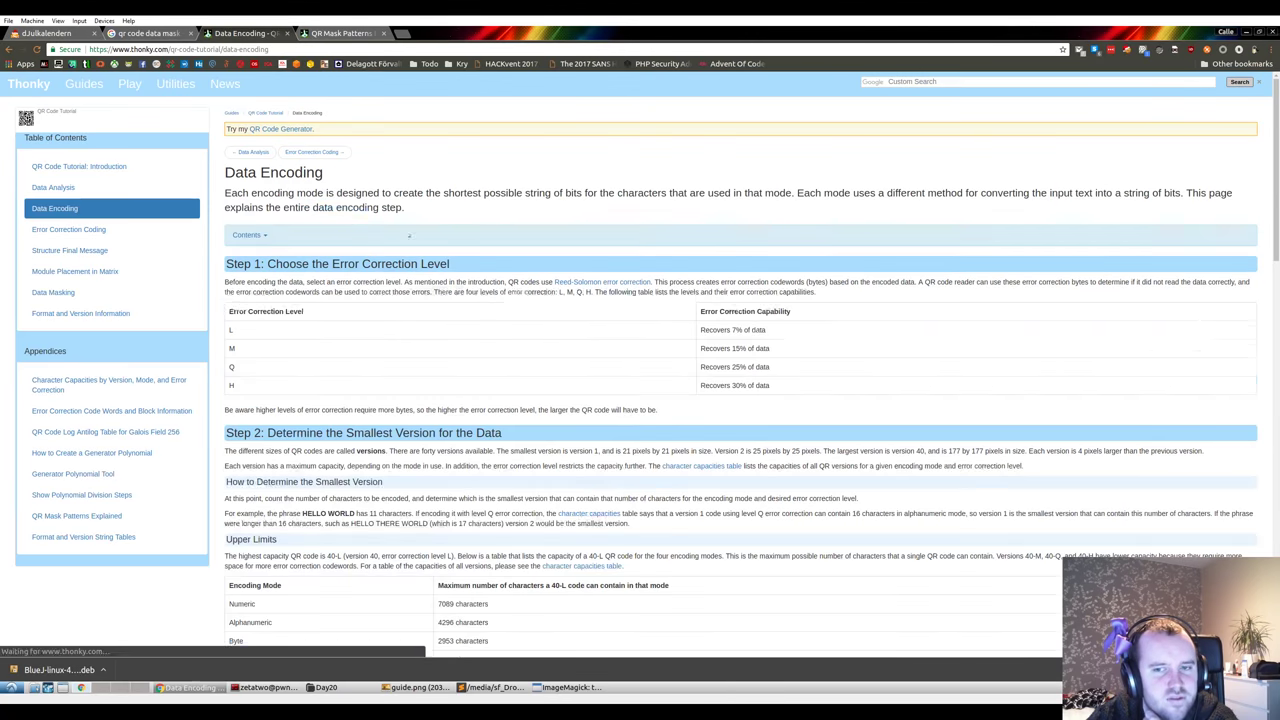
scroll(419, 203, down, 3)
scroll(422, 183, down, 6)
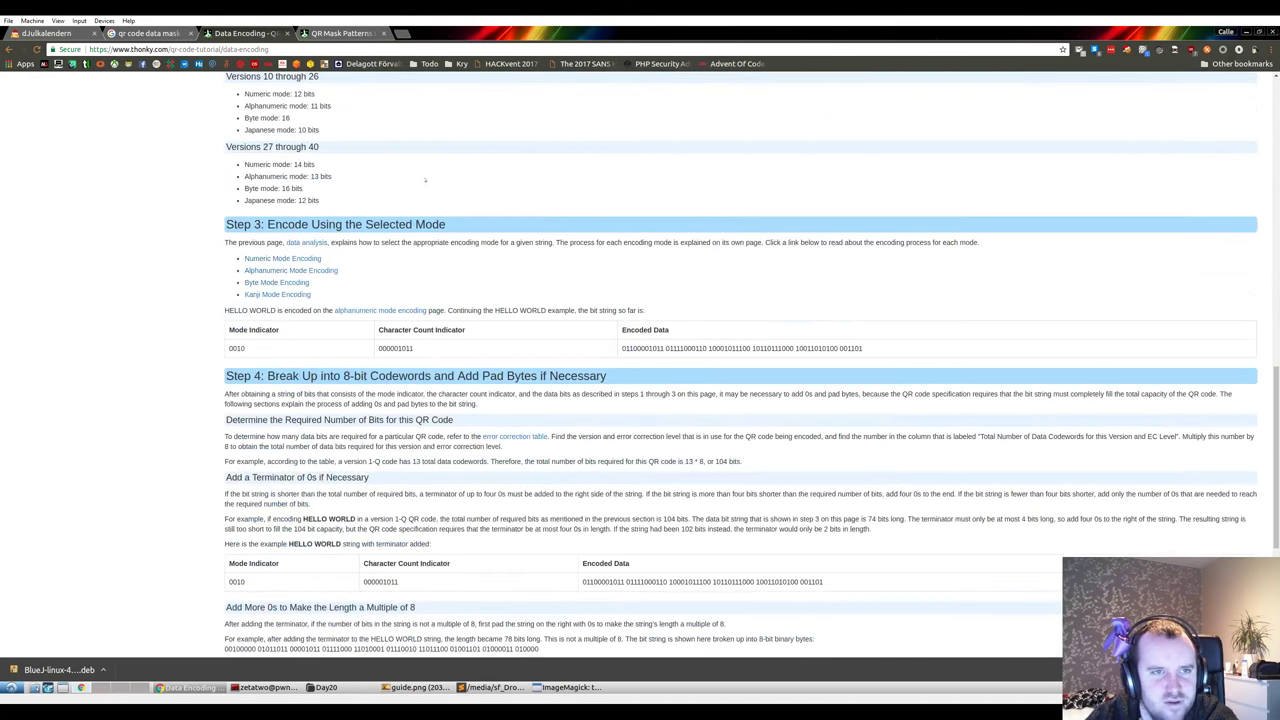
scroll(425, 180, down, 5)
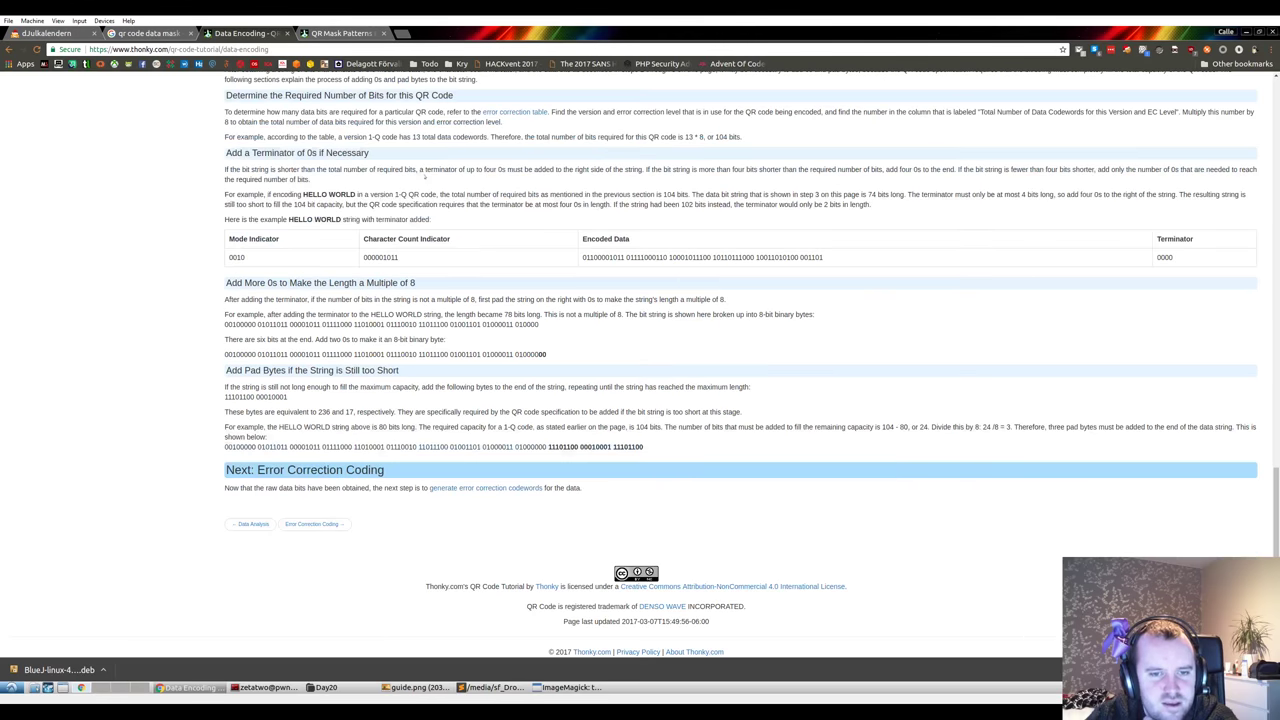
scroll(425, 338, up, 5)
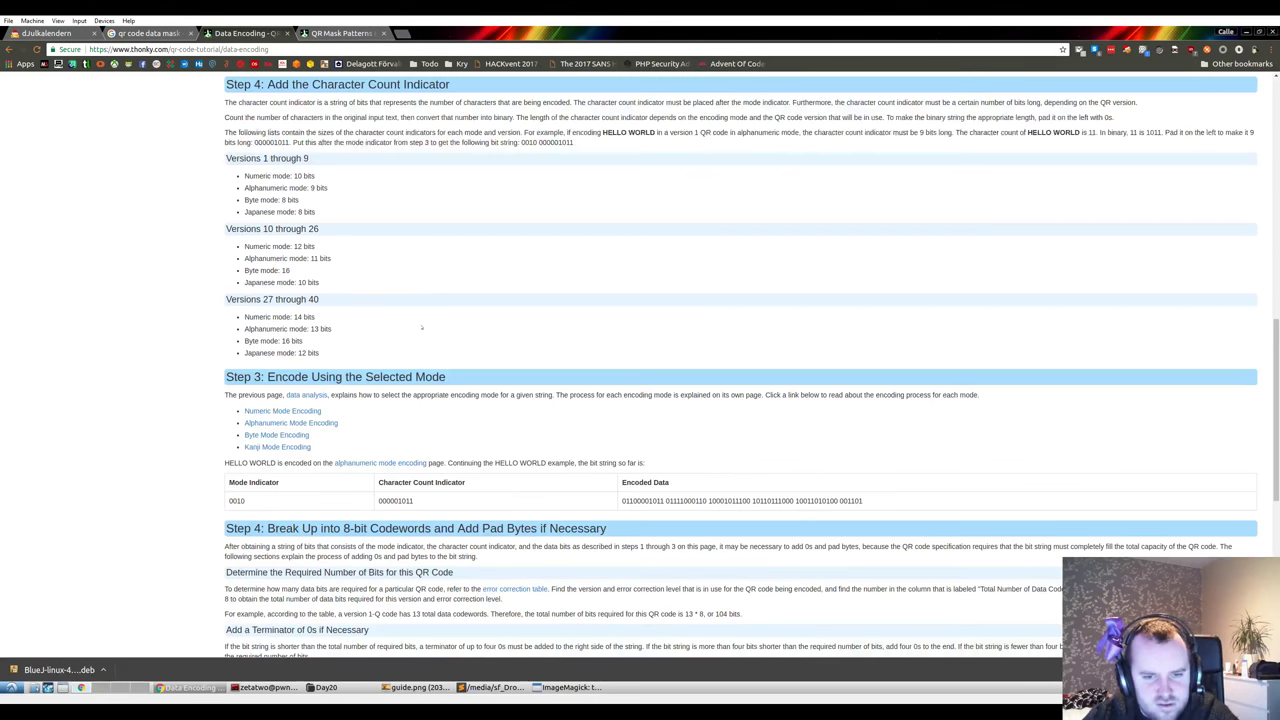
scroll(488, 300, up, 15)
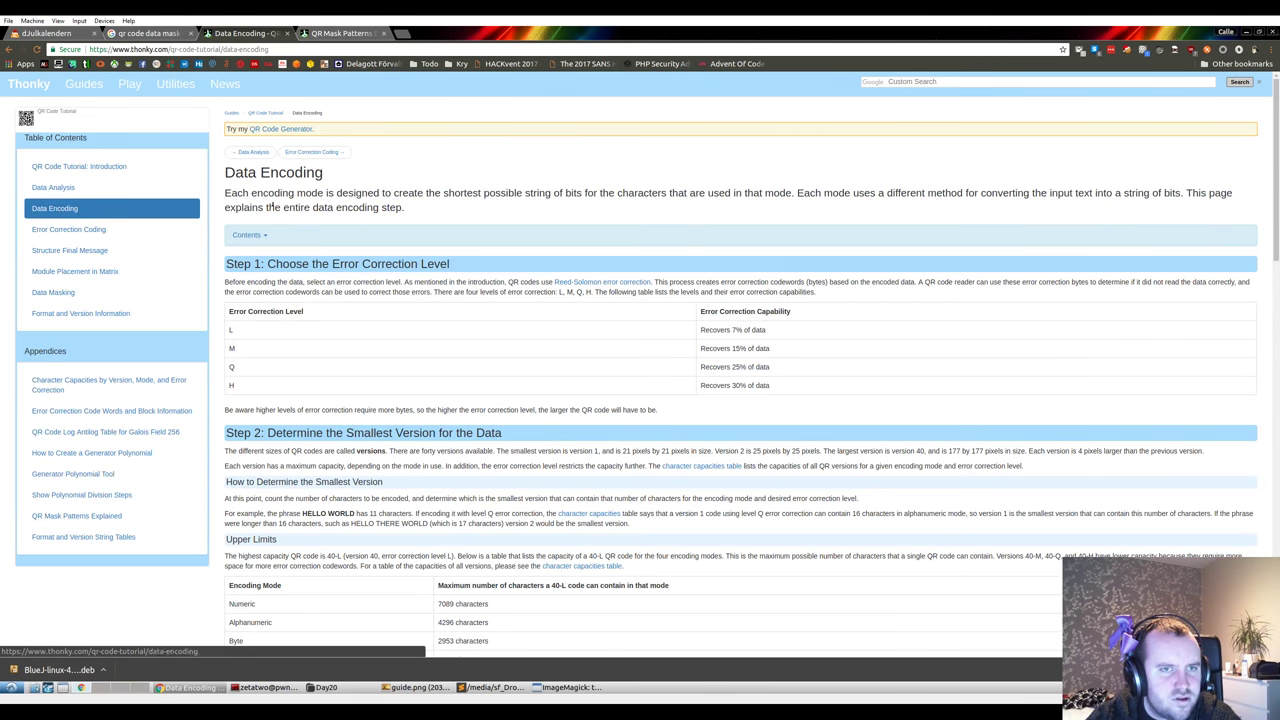
- Search Google in a new browser tab for "qr code alphanumeric table"
key(ctrl+t)
text(ar)
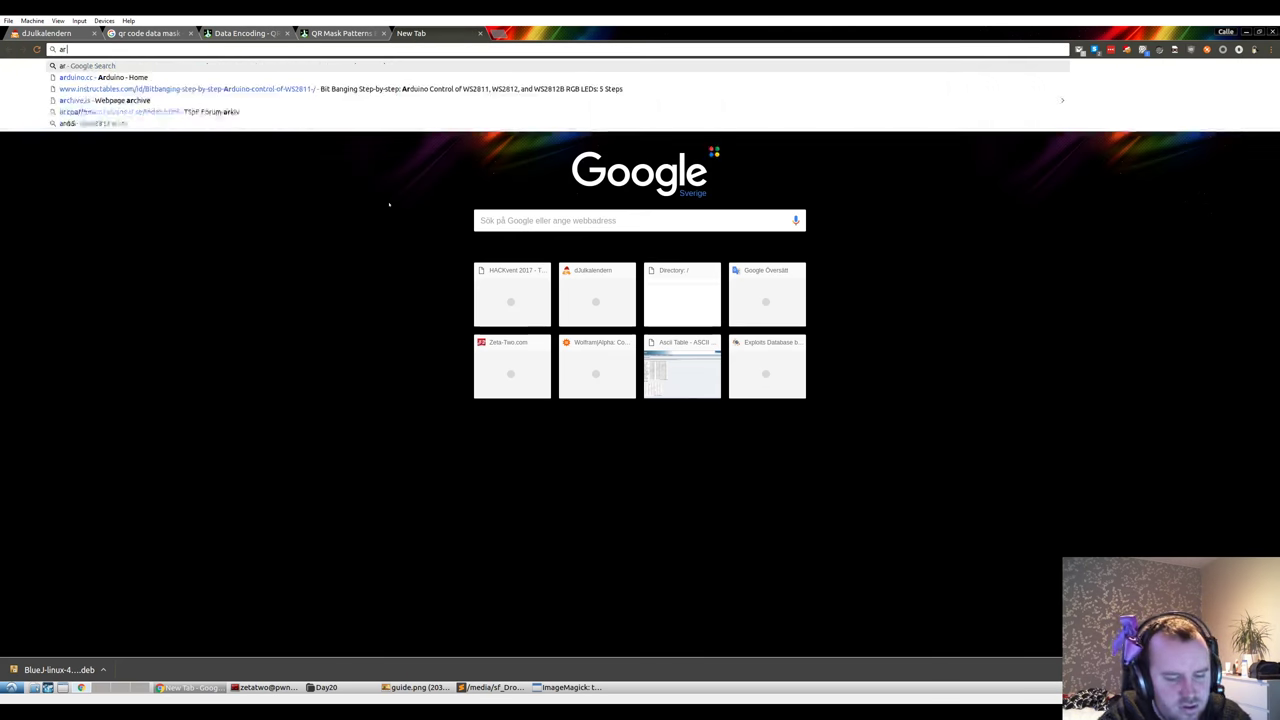
text( code alpha)
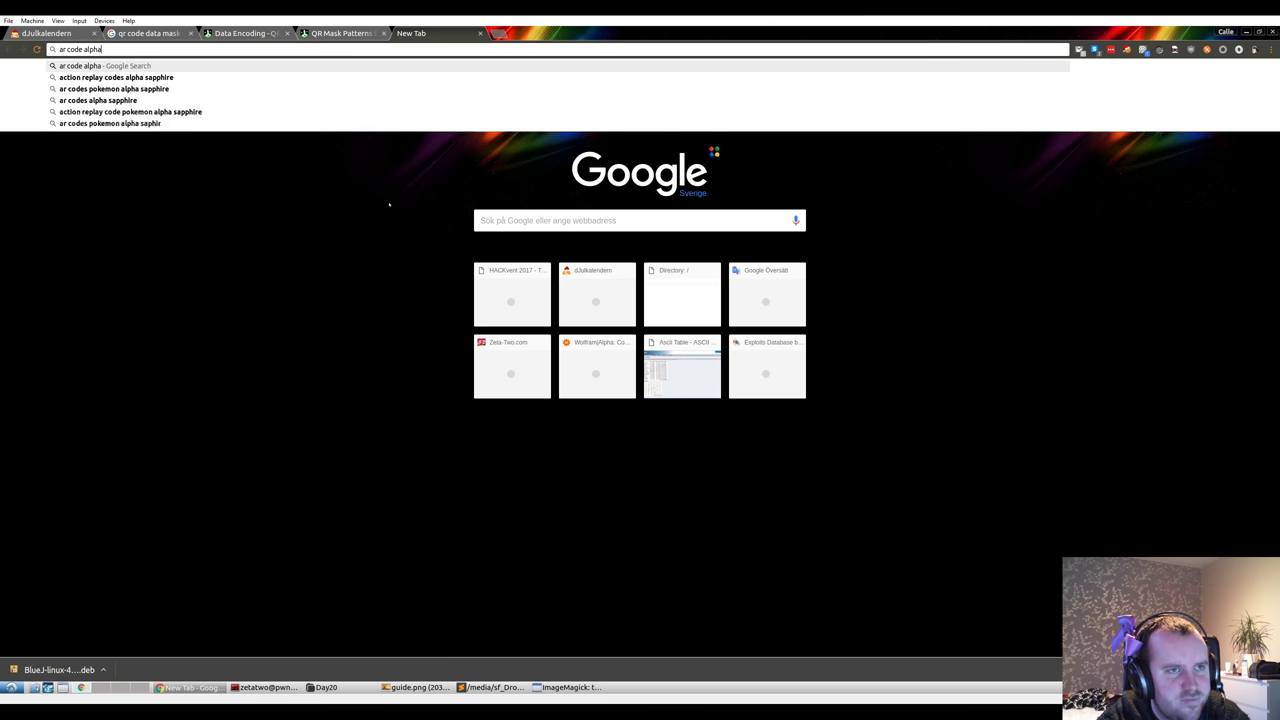
text(numeri)
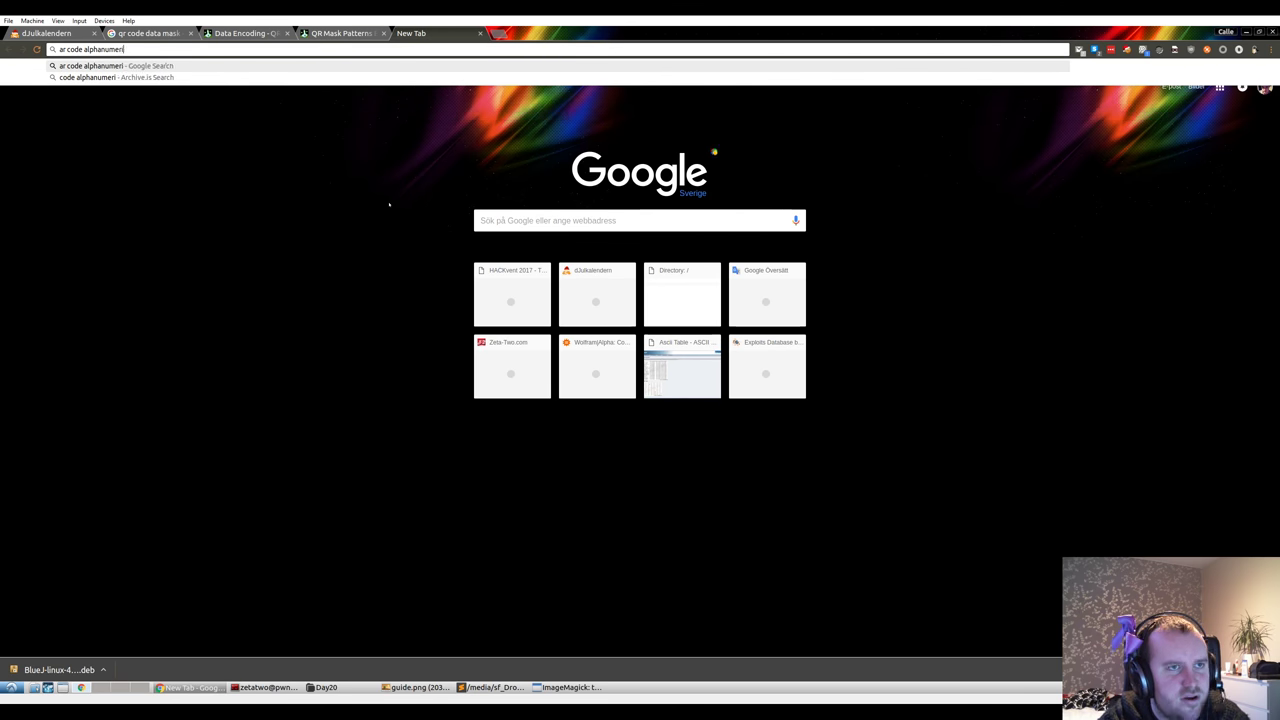
text(c table)
key(Return)
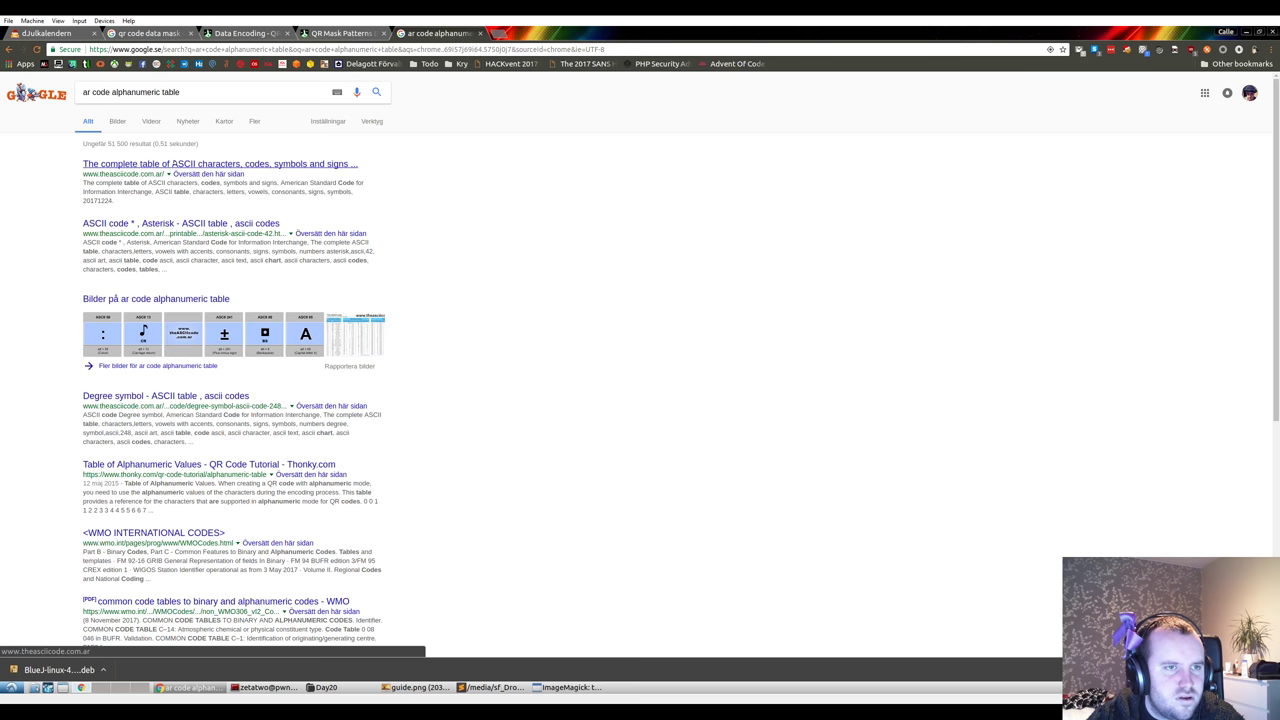
click(247, 91)
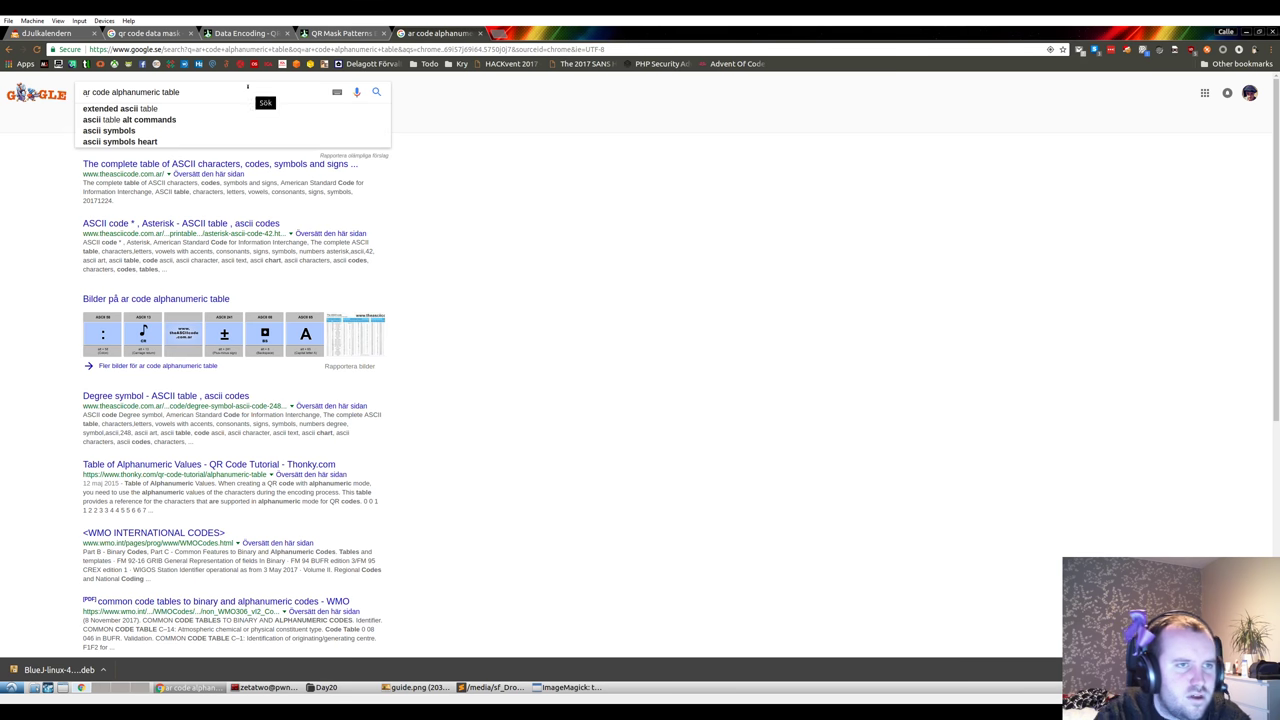
key(Home)
key(Delete)
text(q)
key(Return)
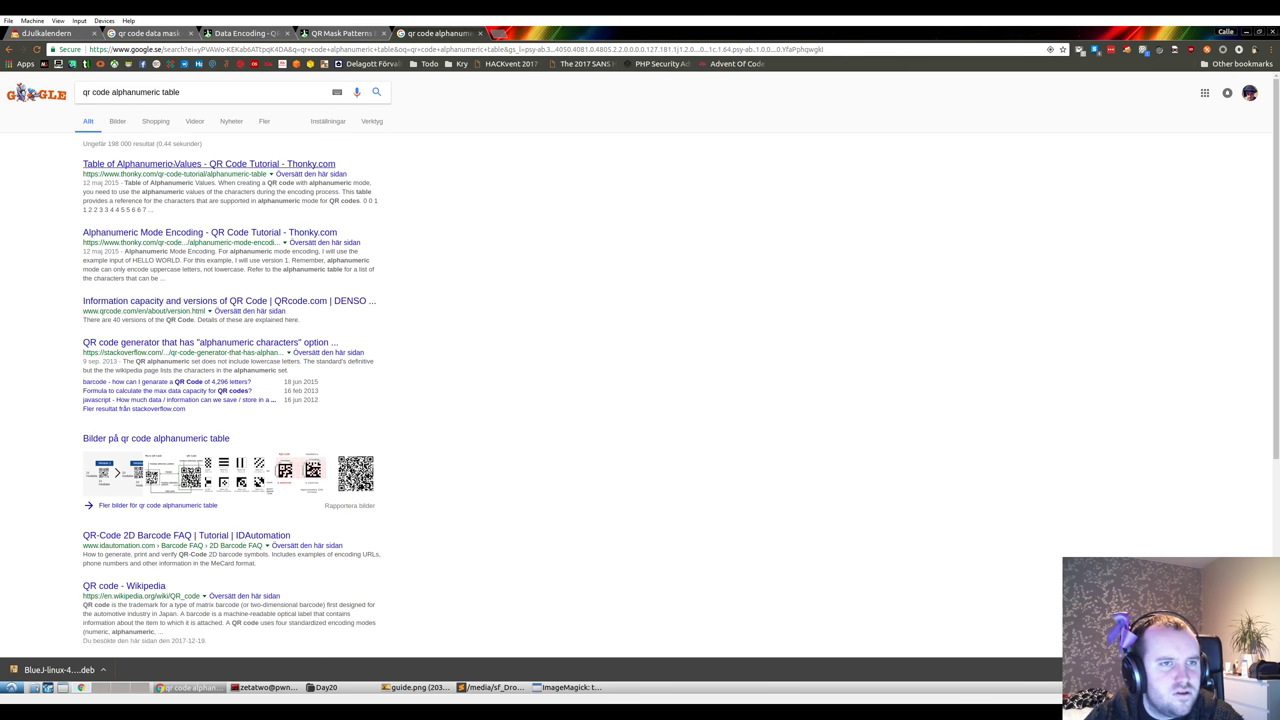
- Open Thonky's Table of Alphanumeric Values result in its own tab and view the whole character table
middle_click(200, 164)
key(ctrl+Tab)
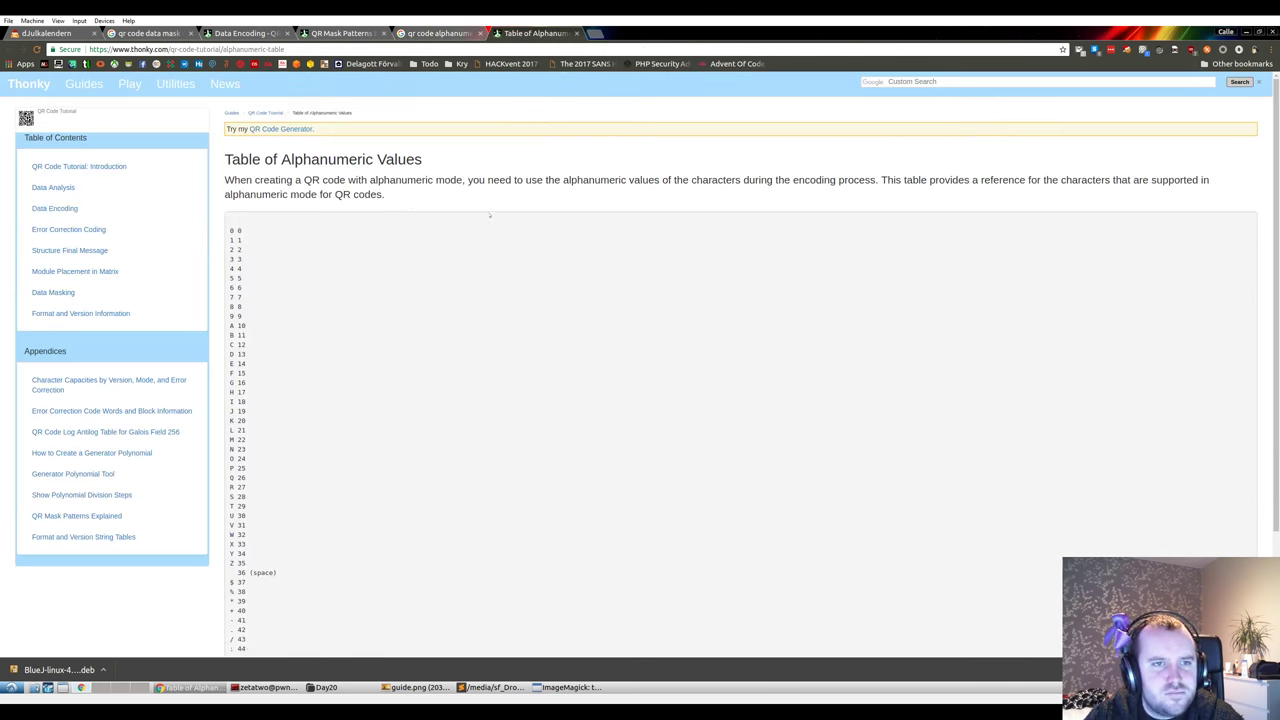
scroll(527, 223, down, 1)
scroll(527, 223, up, 1)
scroll(527, 223, down, 1)
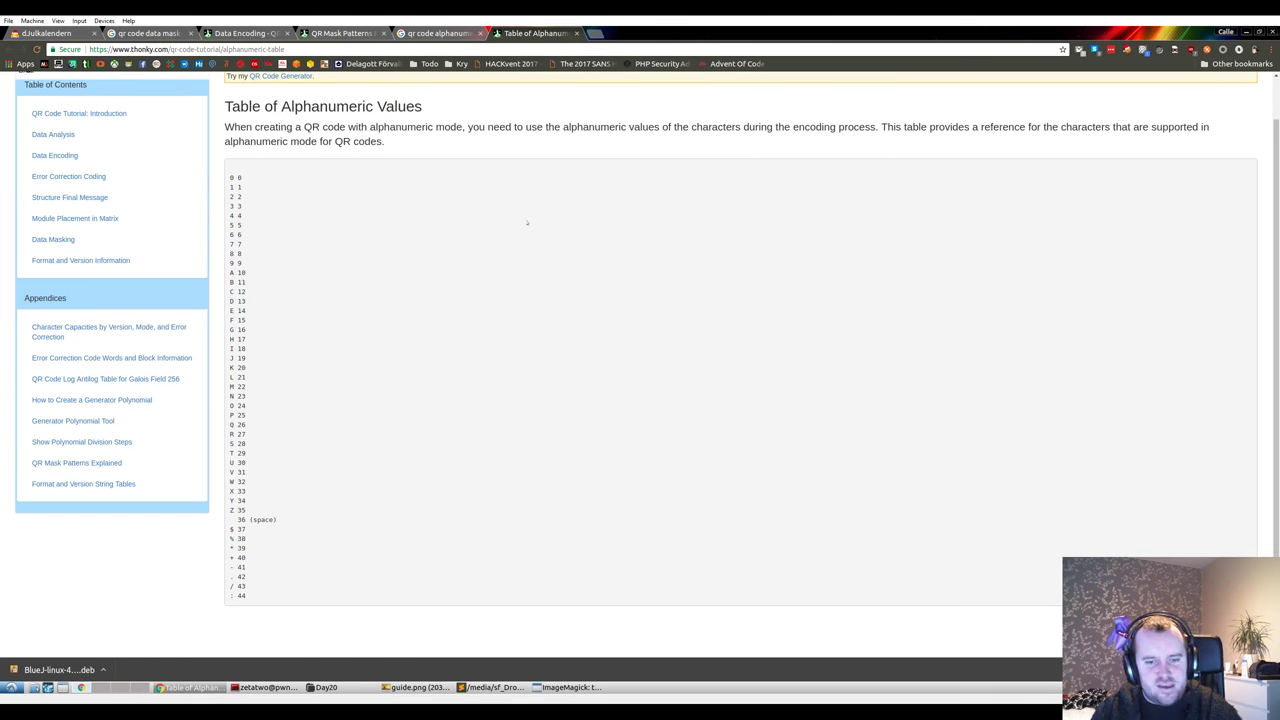
click(478, 687)
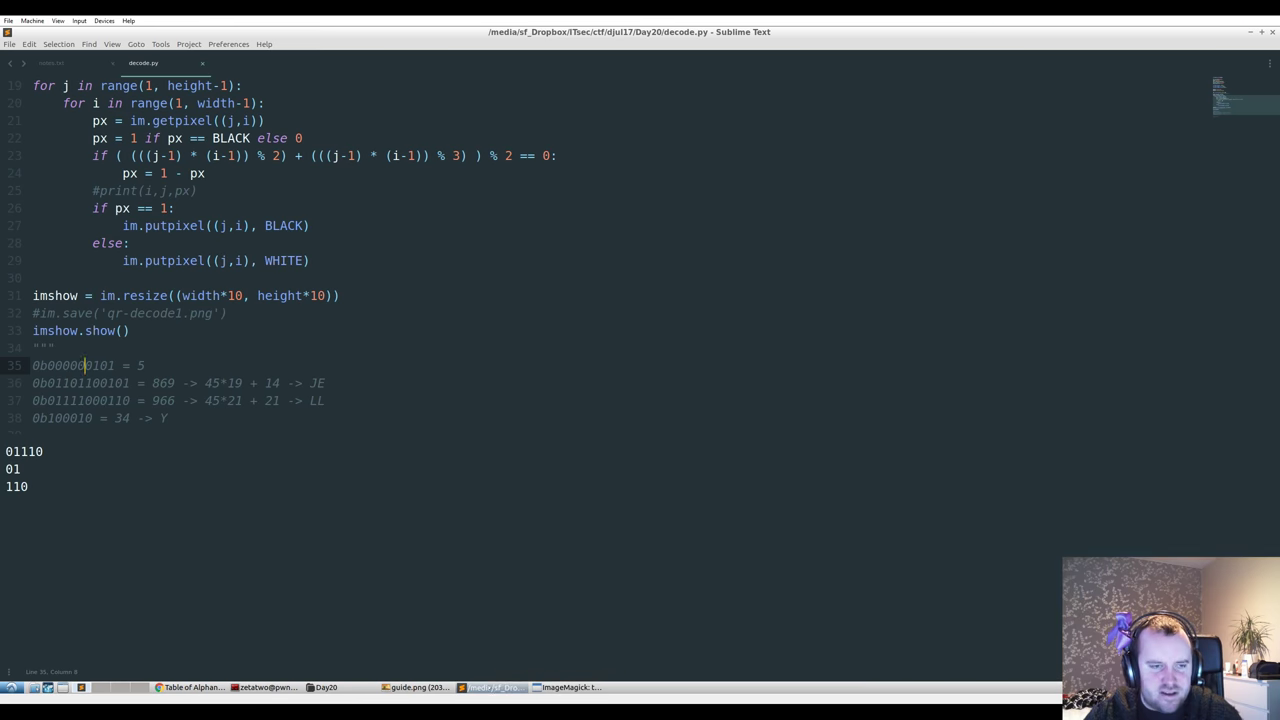
click(478, 687)
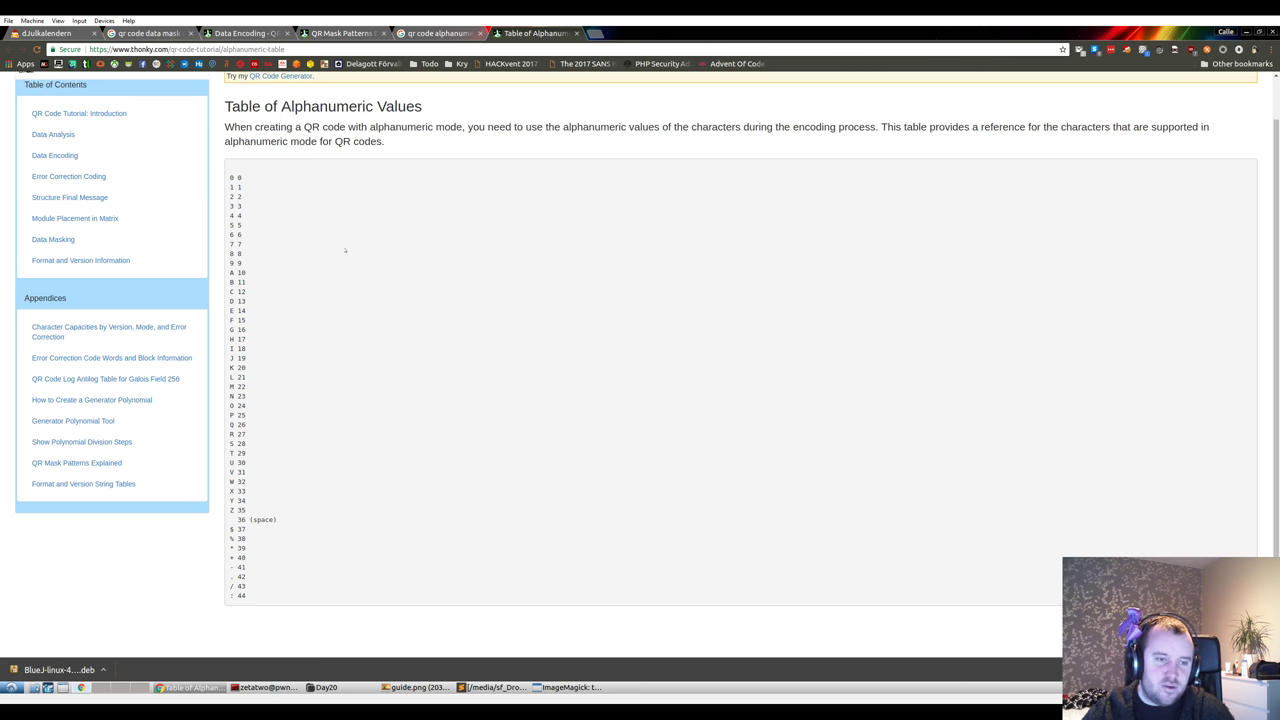
key(alt+Tab)
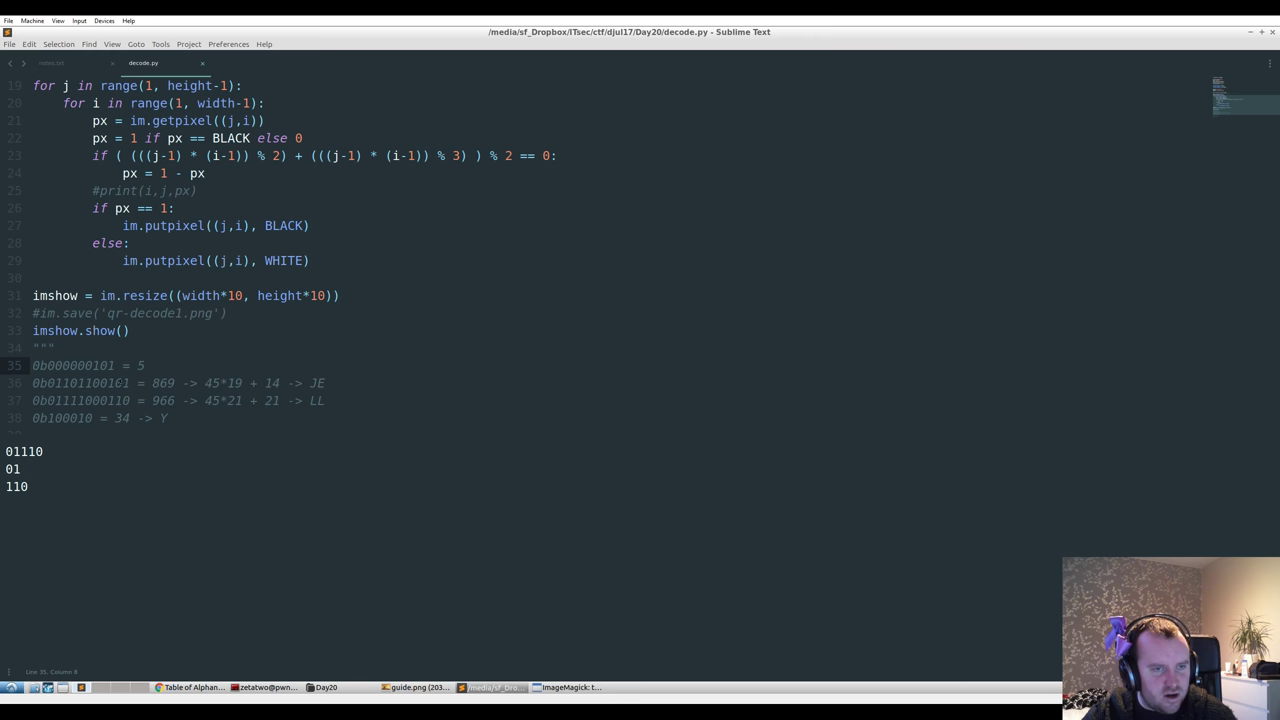
drag(130, 383, 47, 383)
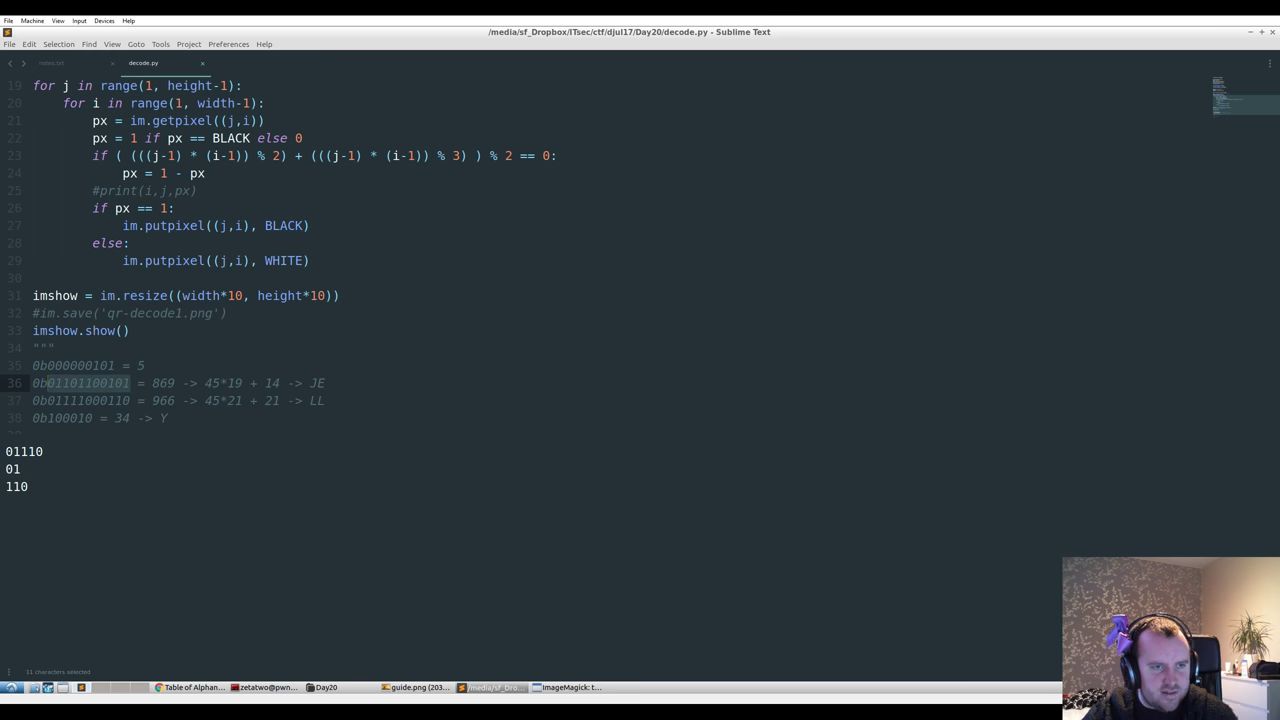
click(567, 687)
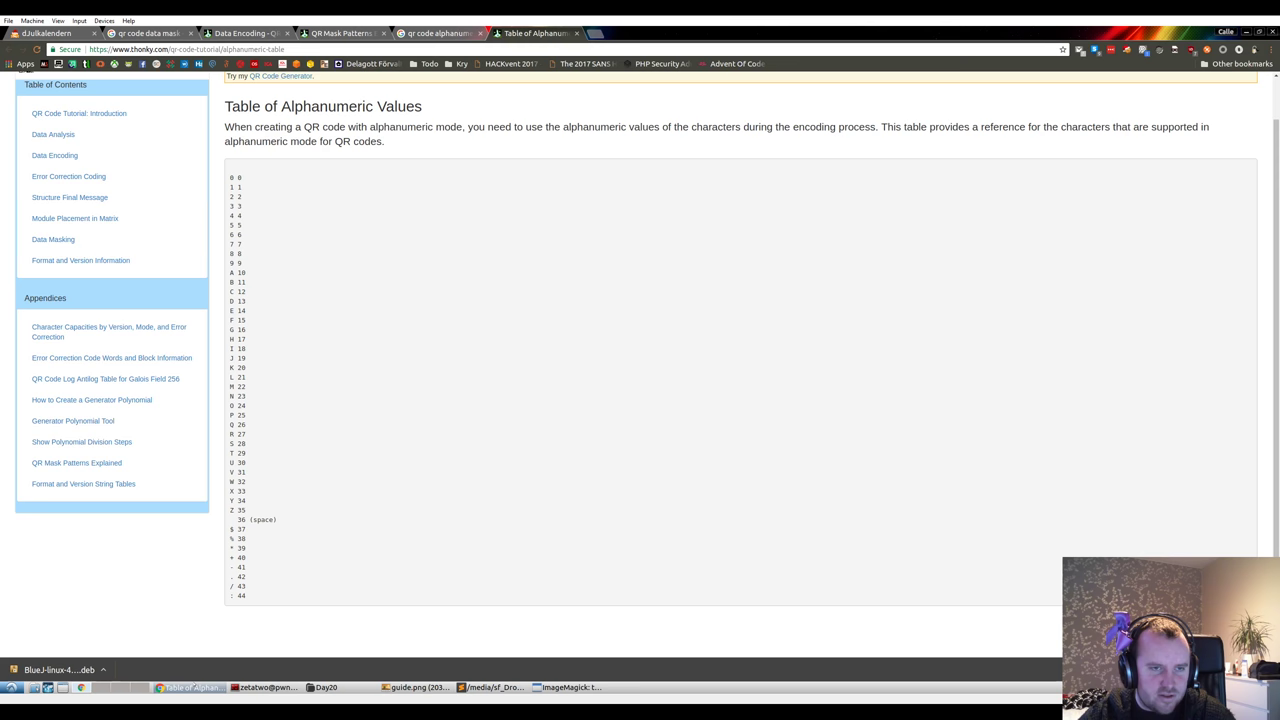
- Highlight the J 19 and E 14 rows of the browser's alphanumeric table and the matching JE on line 36 of decode.py
click(190, 687)
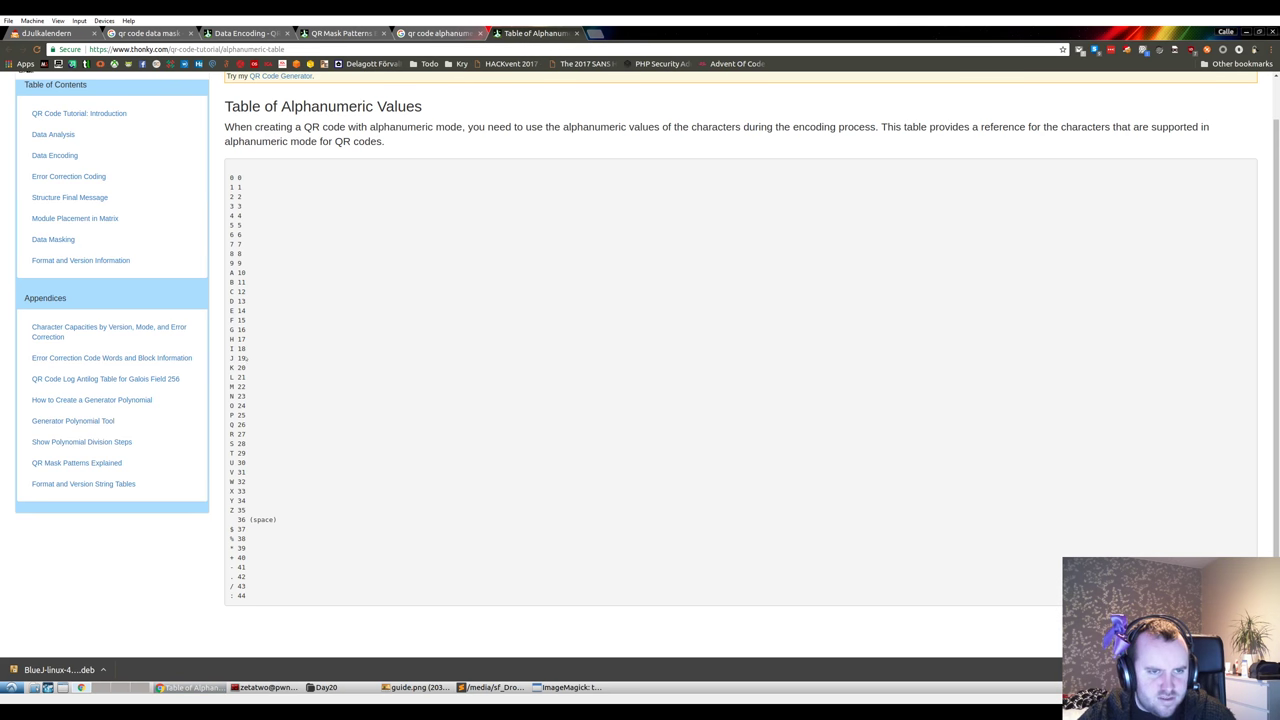
drag(245, 358, 230, 359)
drag(247, 311, 230, 311)
click(492, 687)
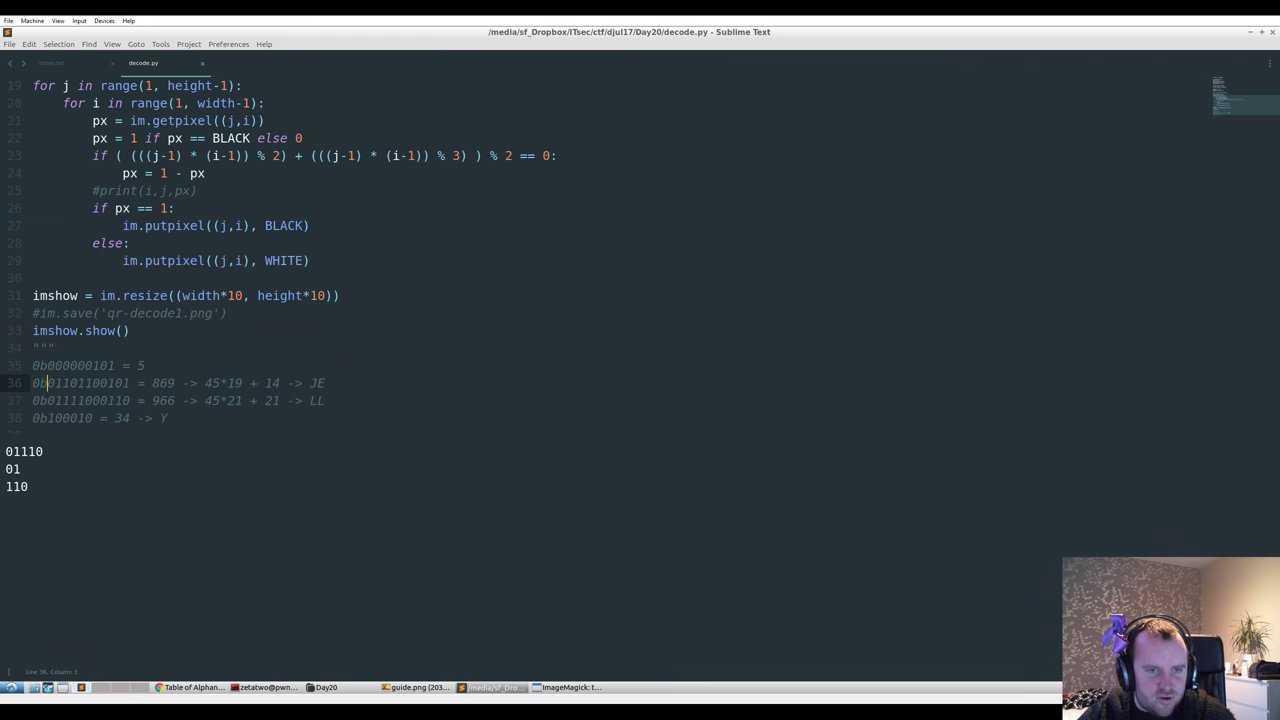
key(shift+Right)
key(shift+Right)
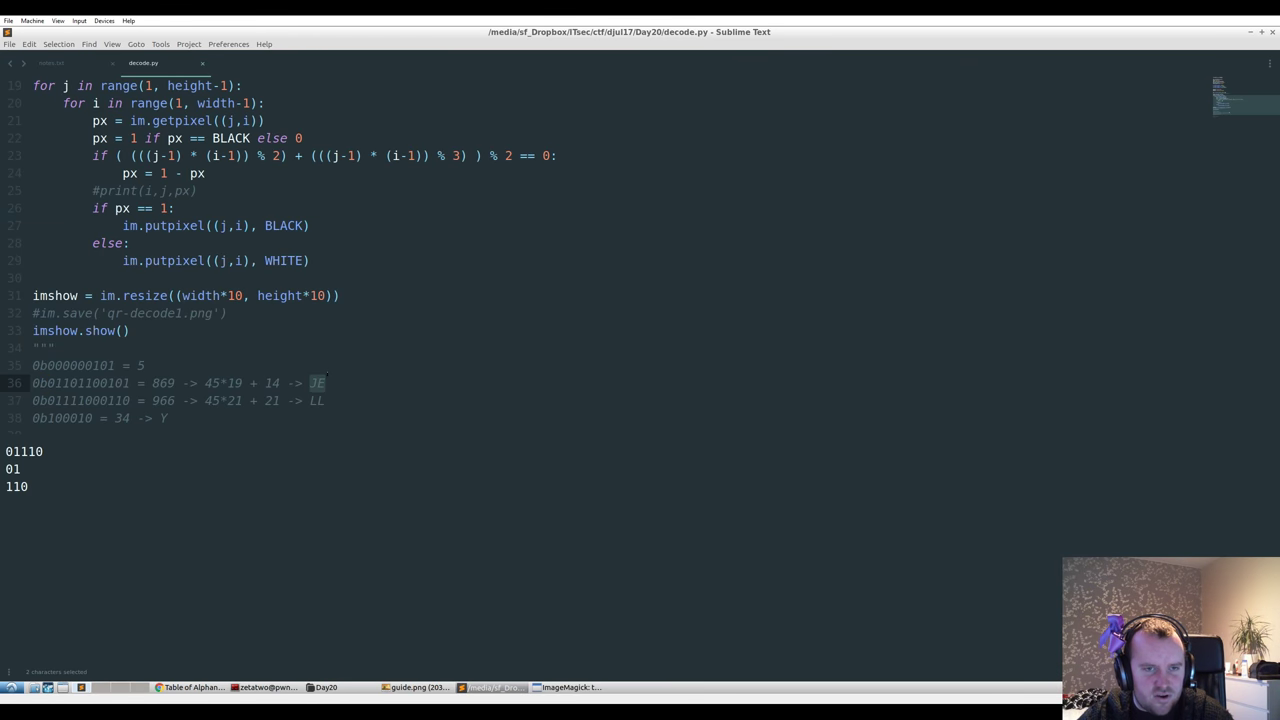
- View the unmasked QR image, highlight the L 21 row of the alphanumeric table and return to line 37 of decode.py
click(565, 687)
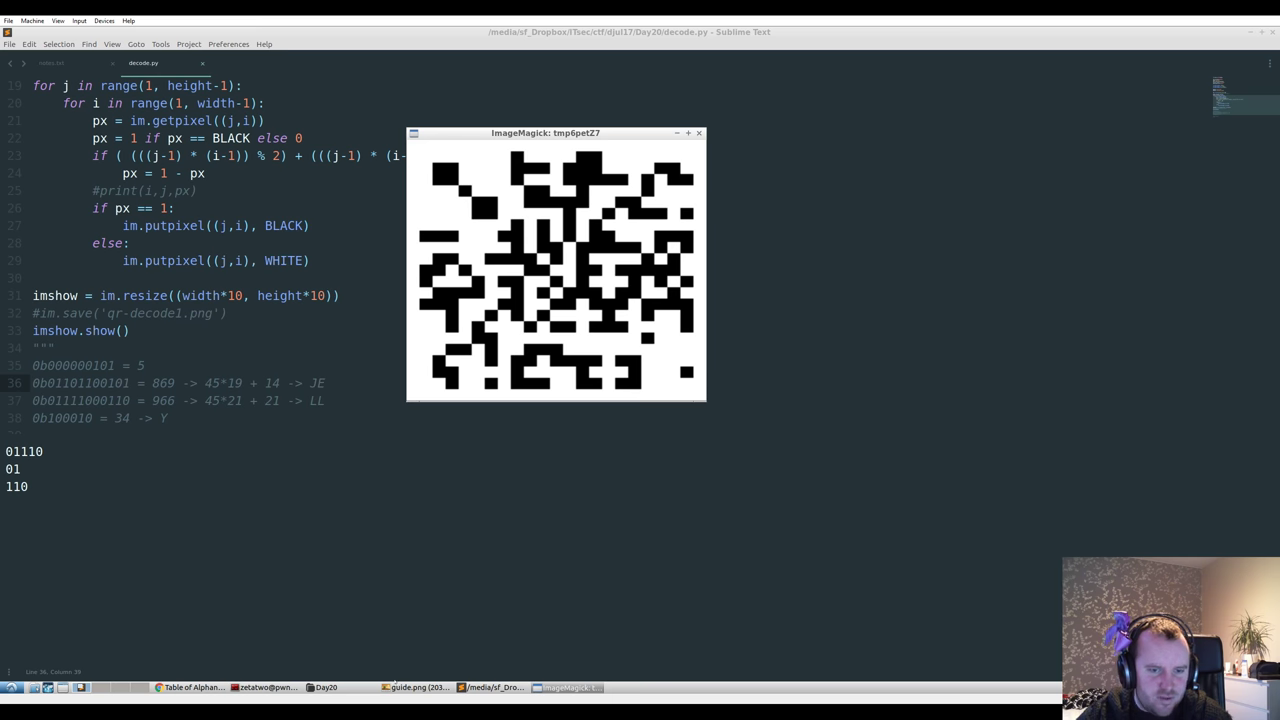
click(190, 687)
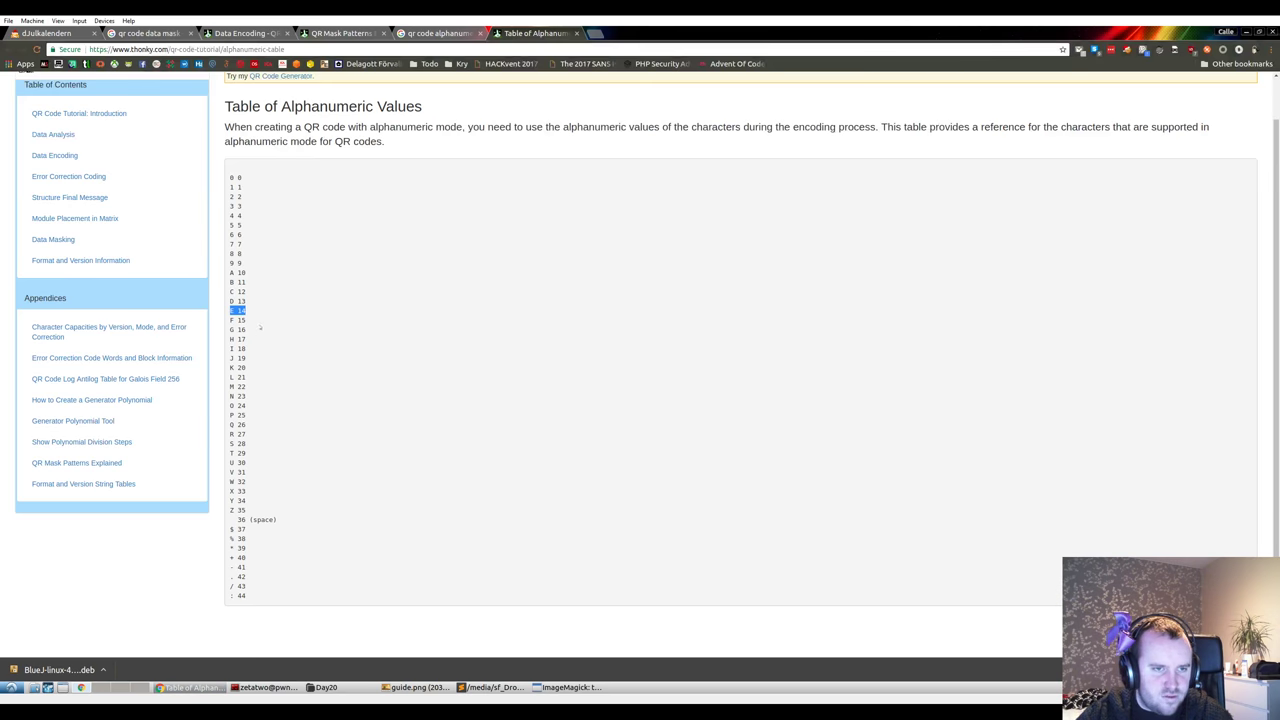
triple_click(240, 377)
click(494, 687)
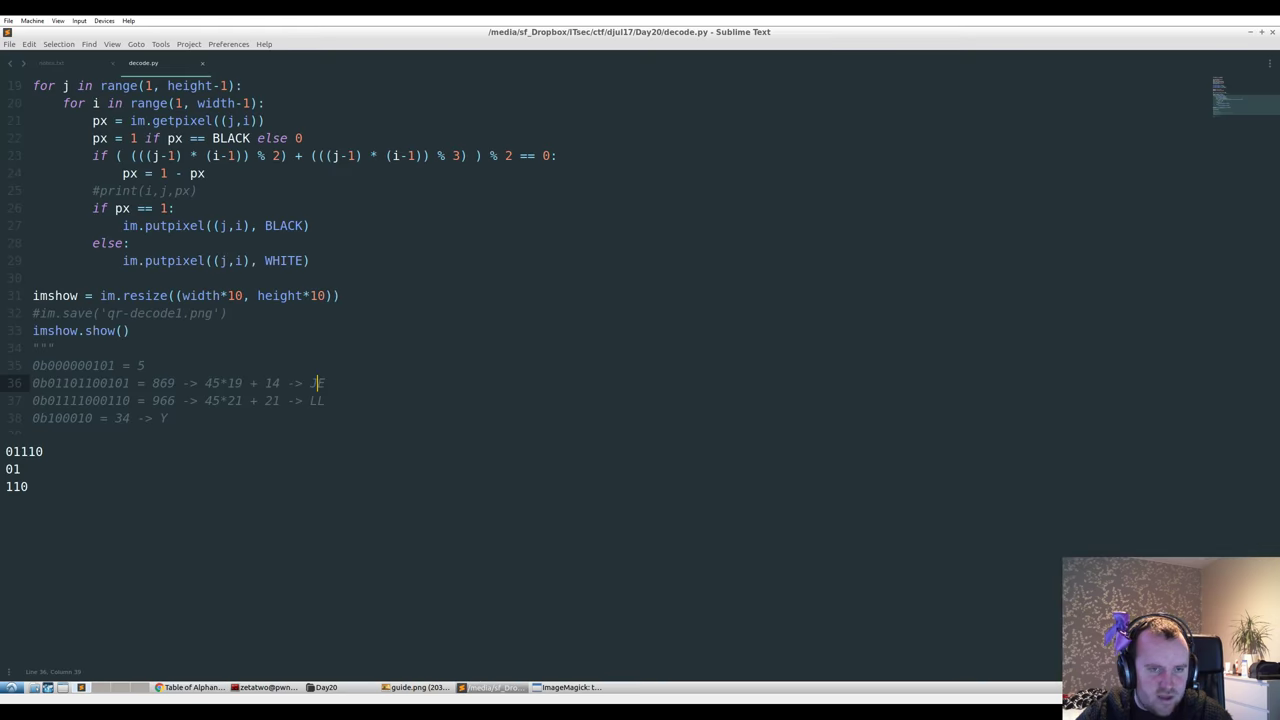
key(Down)
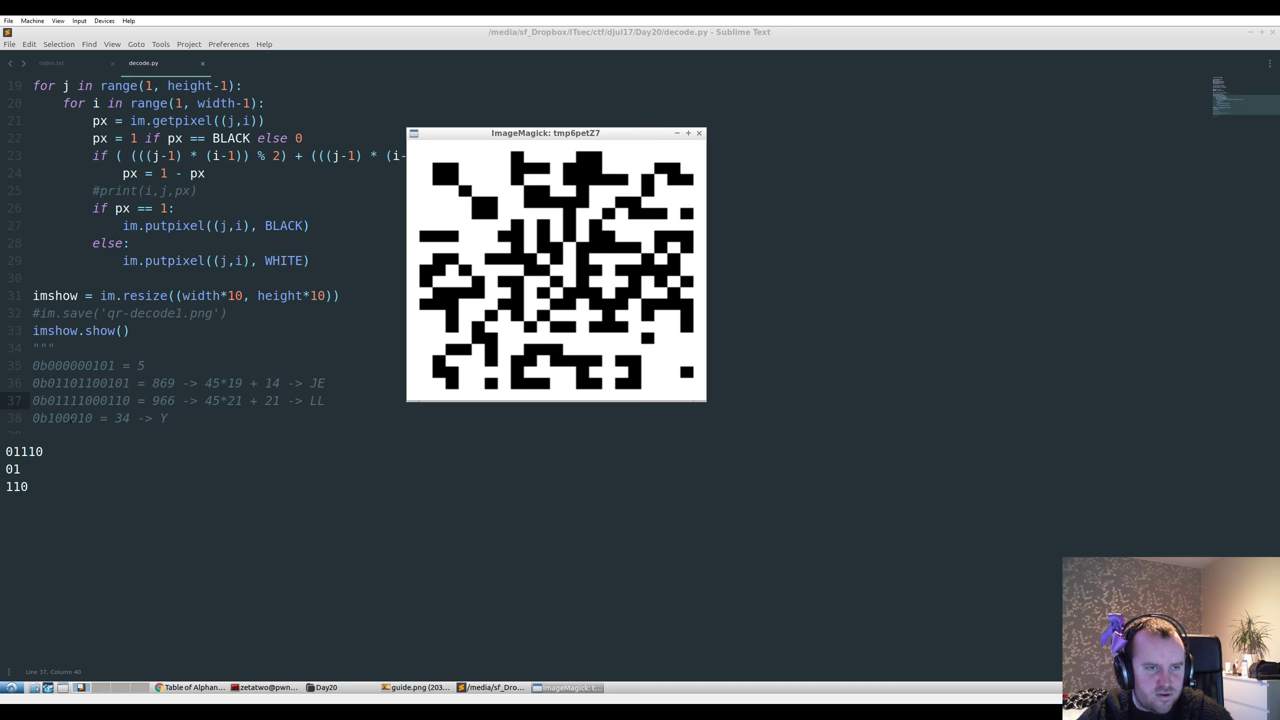
- Highlight the Y 34 row of the browser's alphanumeric table and the matching Y on line 38 of decode.py
click(190, 687)
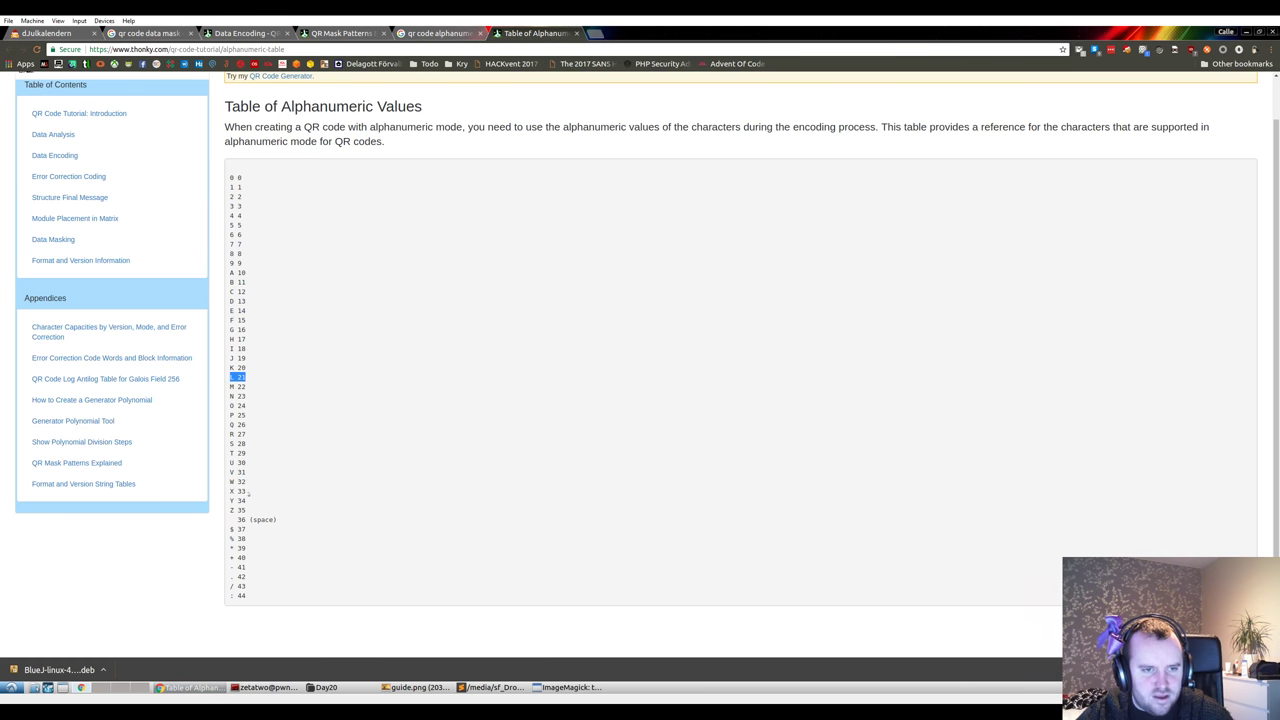
drag(247, 500, 222, 501)
click(462, 687)
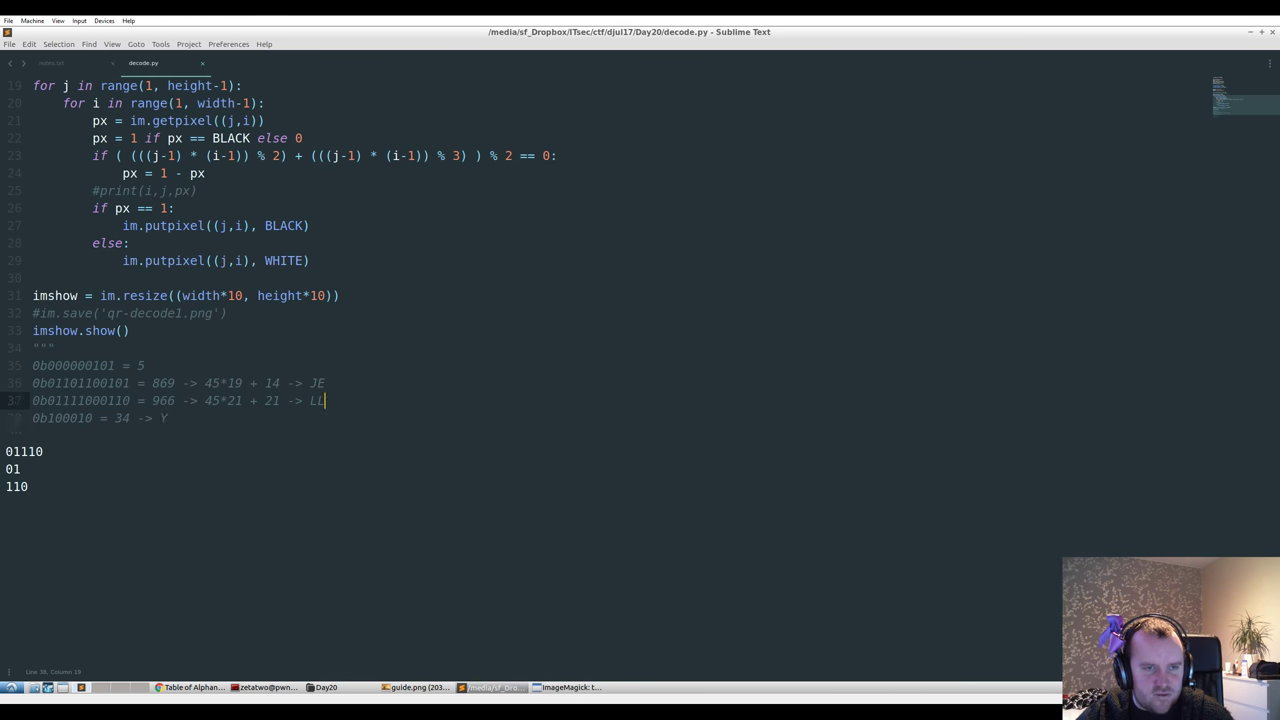
text(')
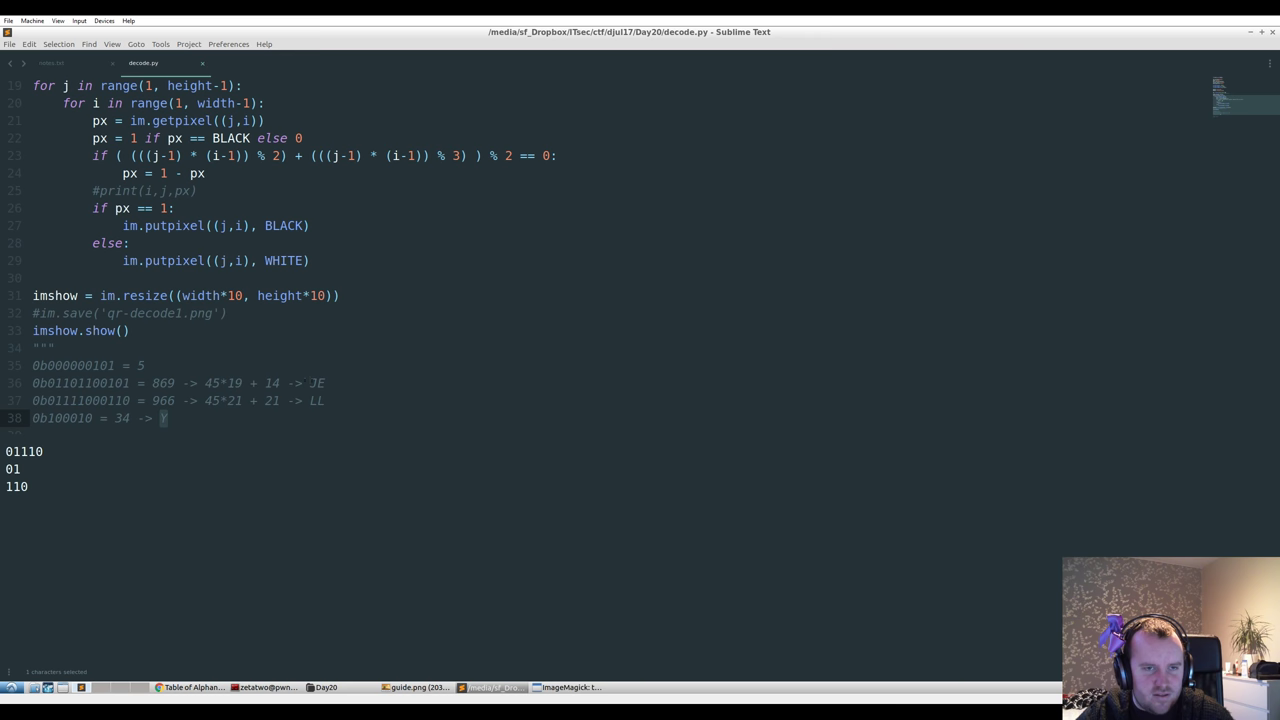
- Go back to JE on line 36 and read the decoded letters through to the flag line at the end of decode.py
click(312, 383)
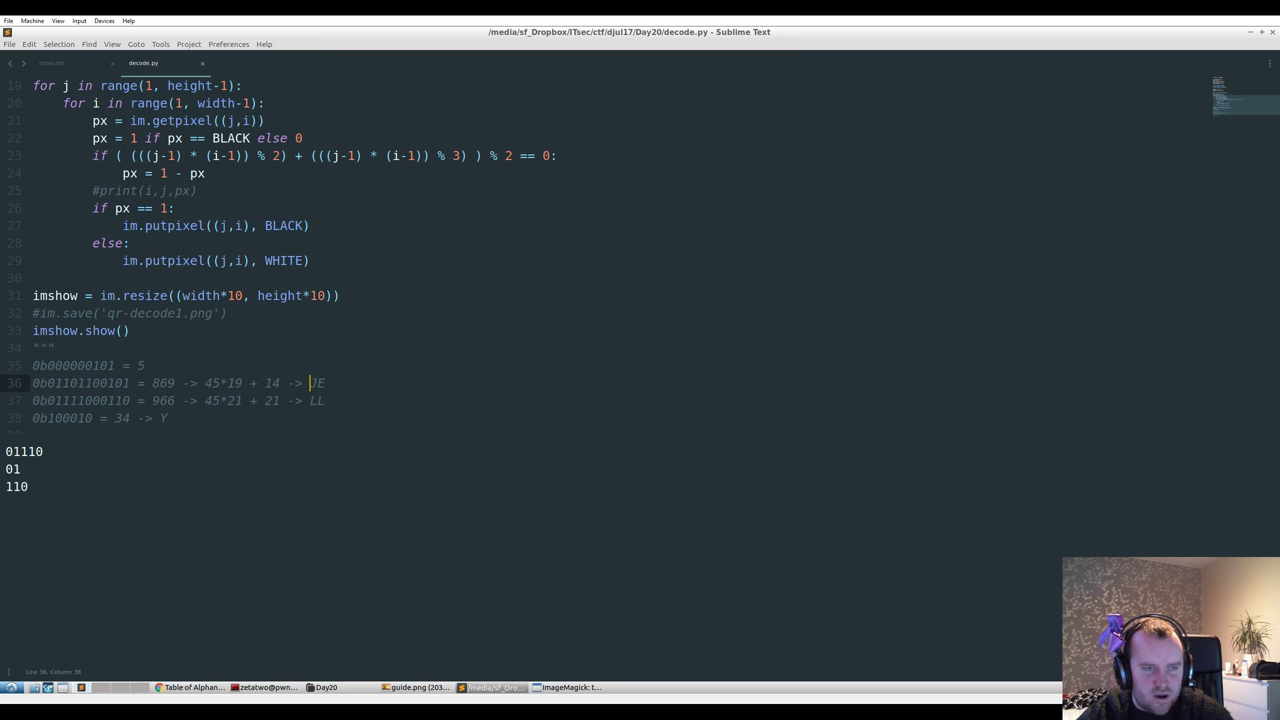
scroll(190, 330, down, 2)
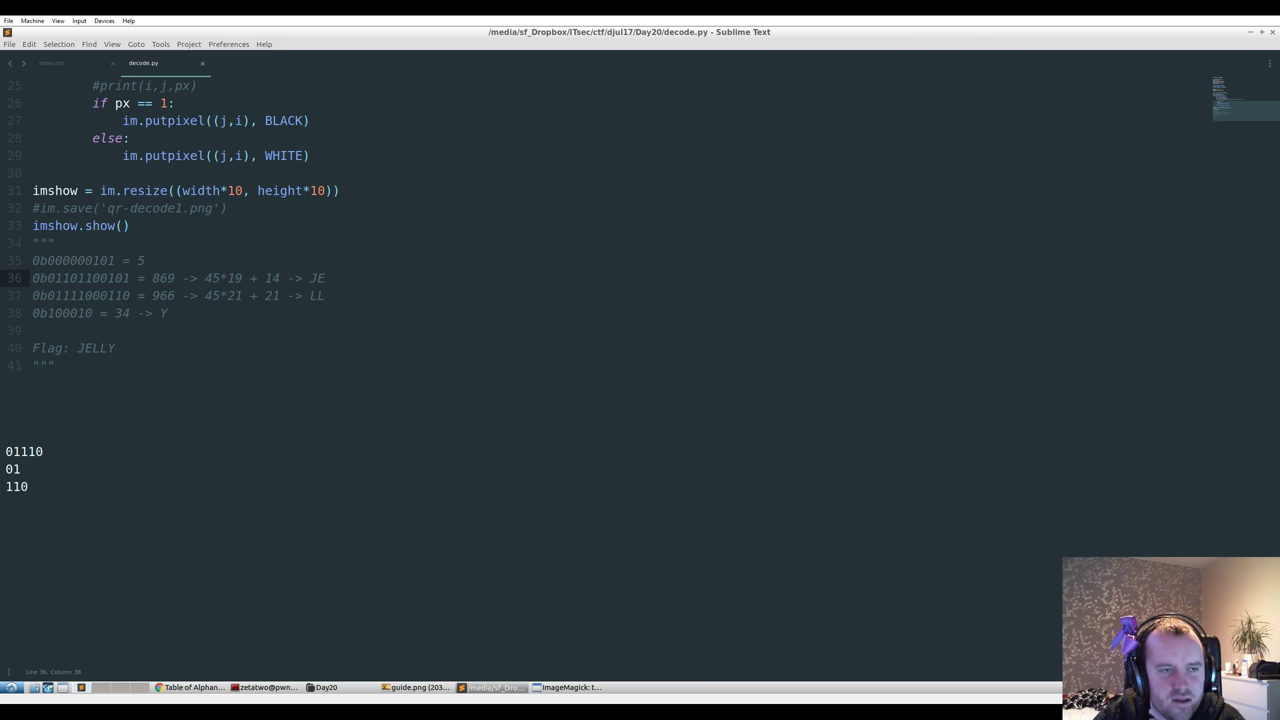
scroll(562, 283, down, 2)
- Close decode.py and Sublime Text, and close the QR code tutorial and search tabs in the browser, keeping only dJulkalendern
scroll(310, 226, up, 10)
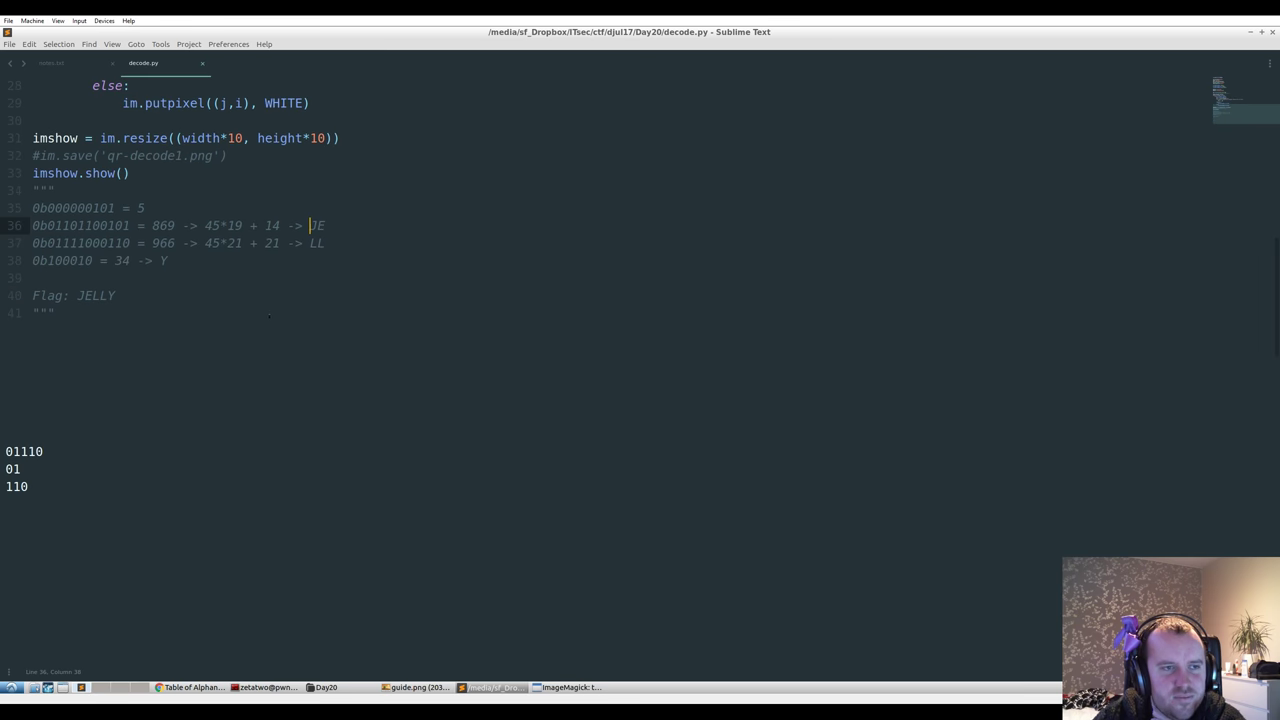
key(Escape)
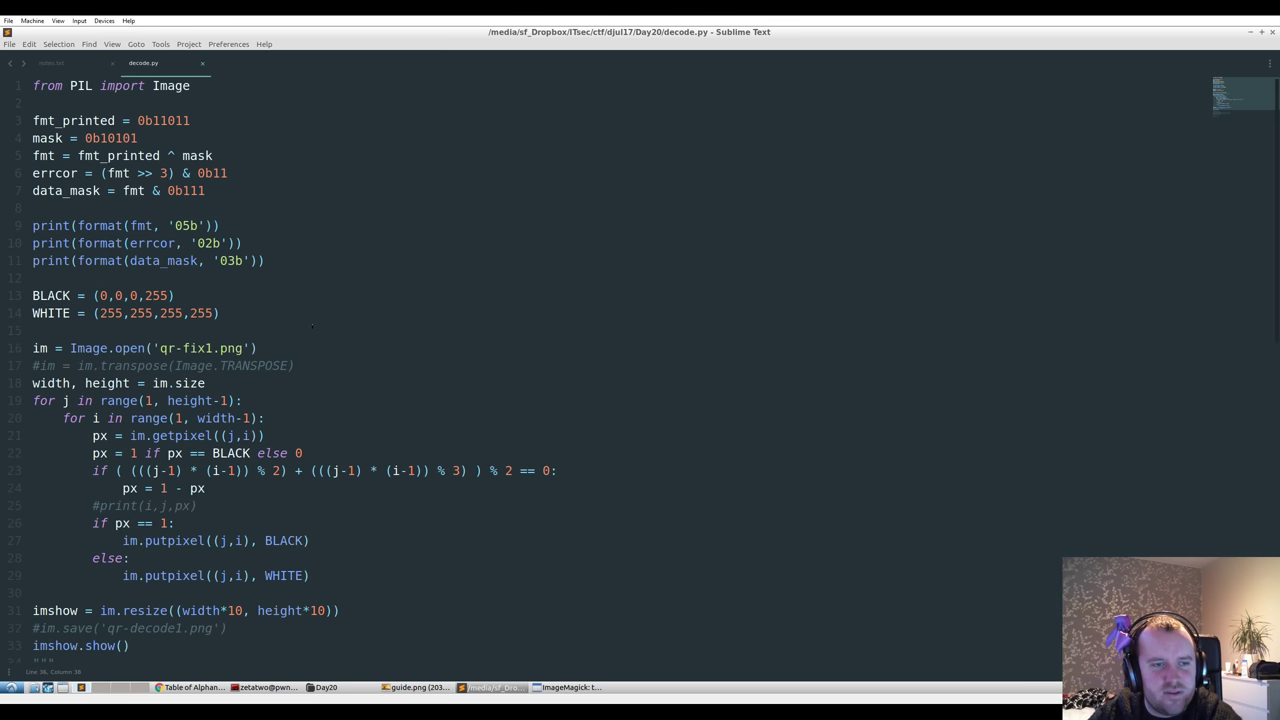
key(ctrl+n)
key(ctrl+w)
key(ctrl+w)
key(ctrl+w)
key(ctrl+w)
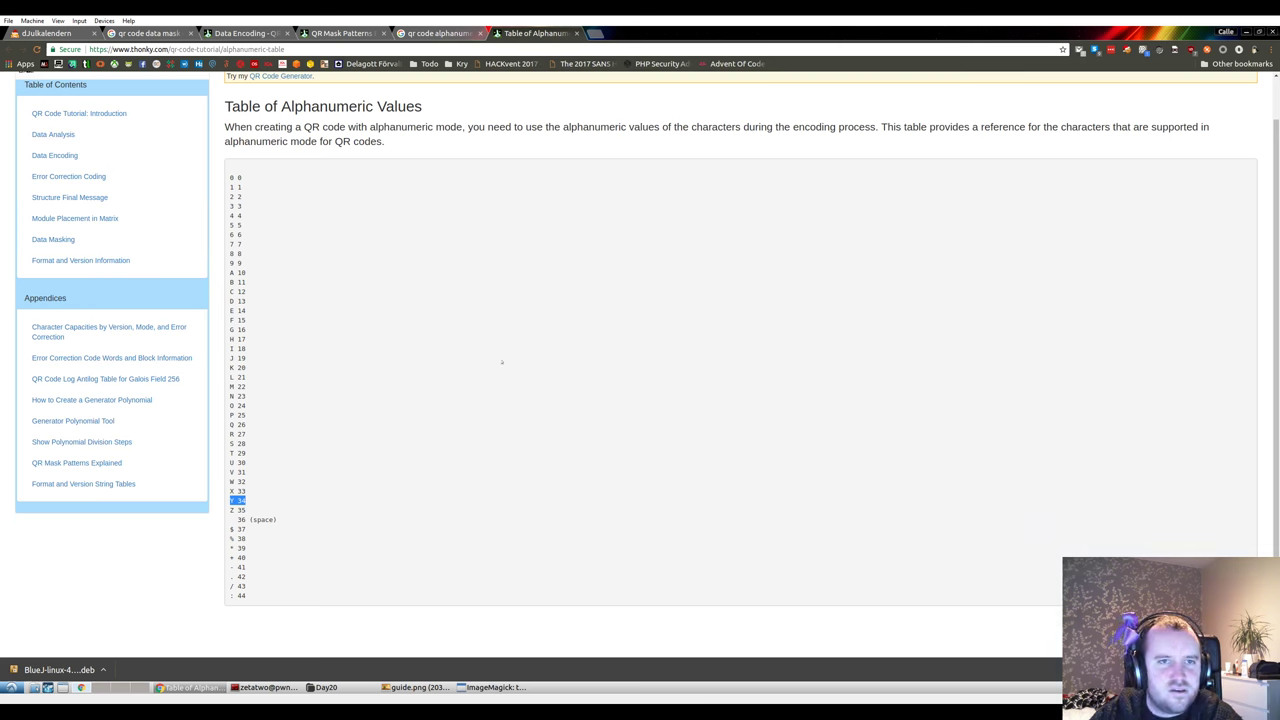
key(ctrl+w)
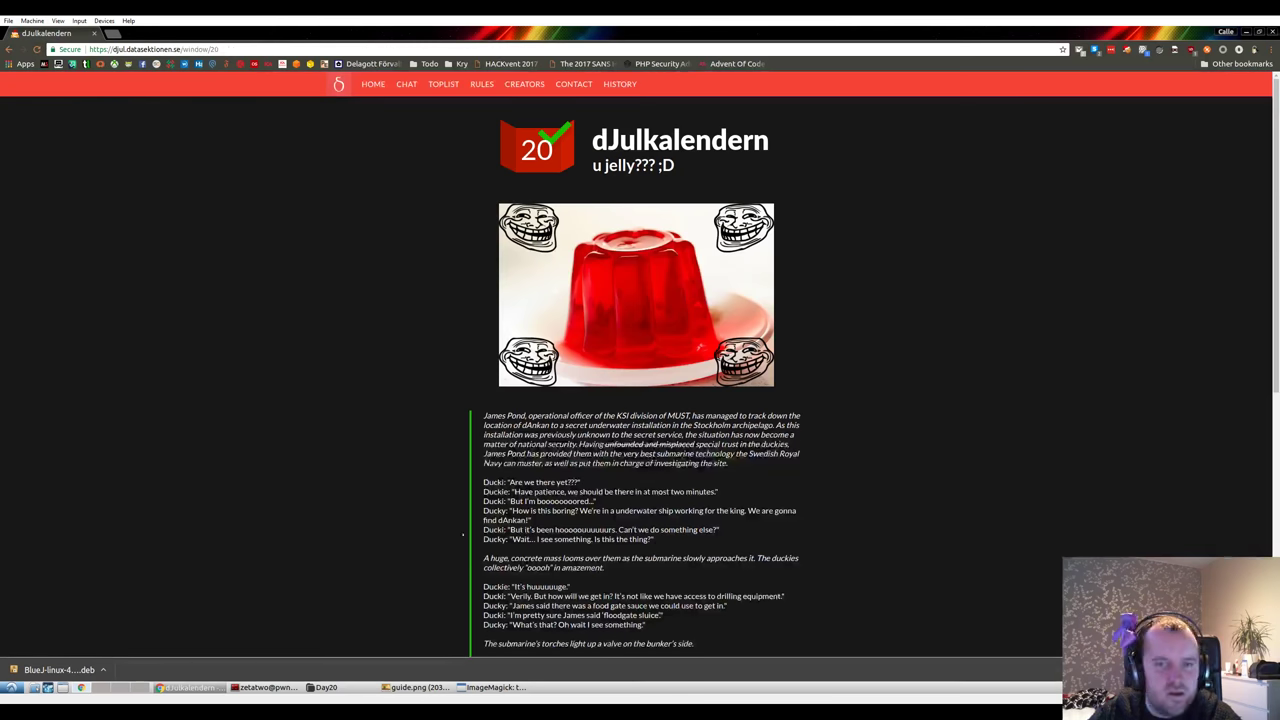
- Close the ImageMagick window with the unmasked QR code and the guide.png image viewer
right_click(505, 690)
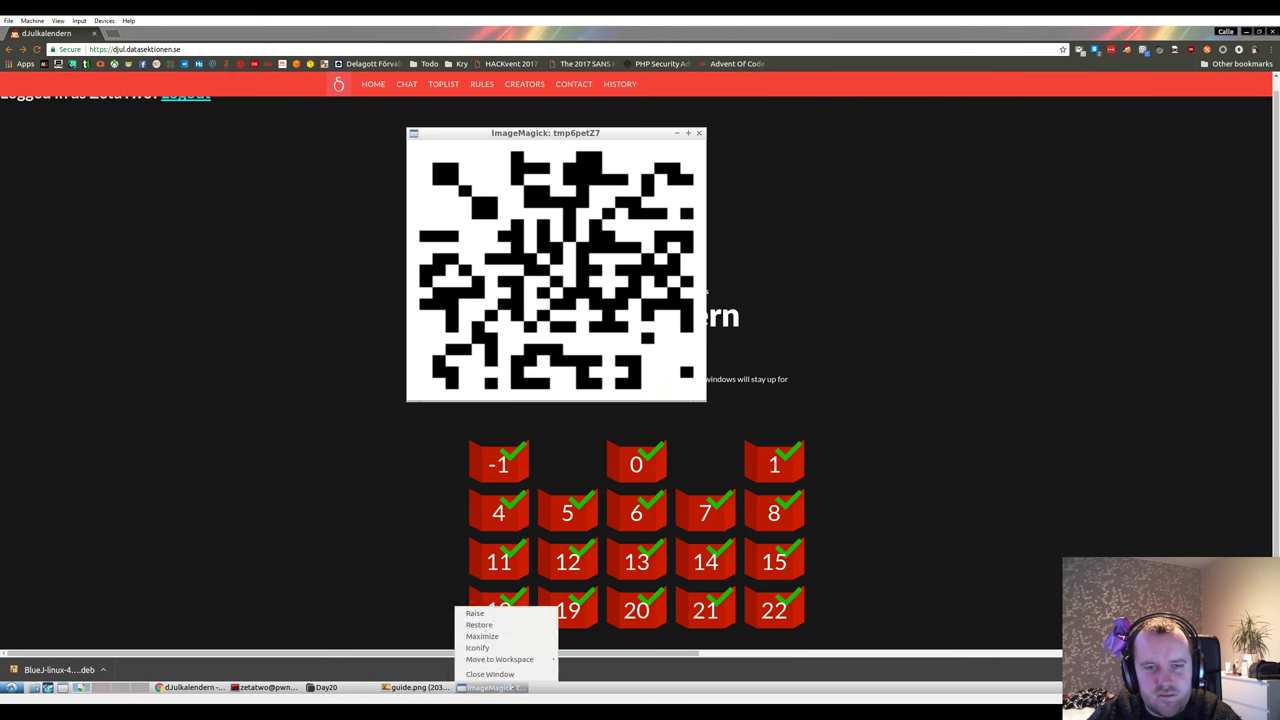
click(480, 679)
click(416, 687)
right_click(416, 687)
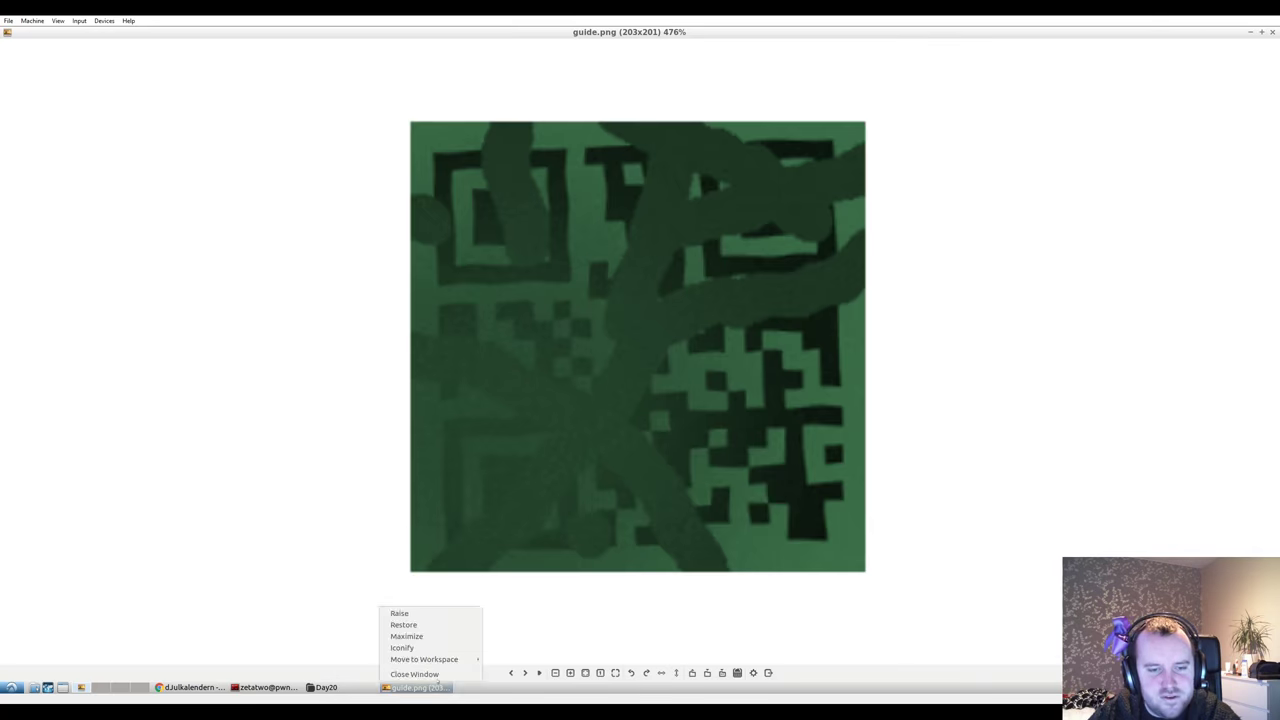
click(425, 676)
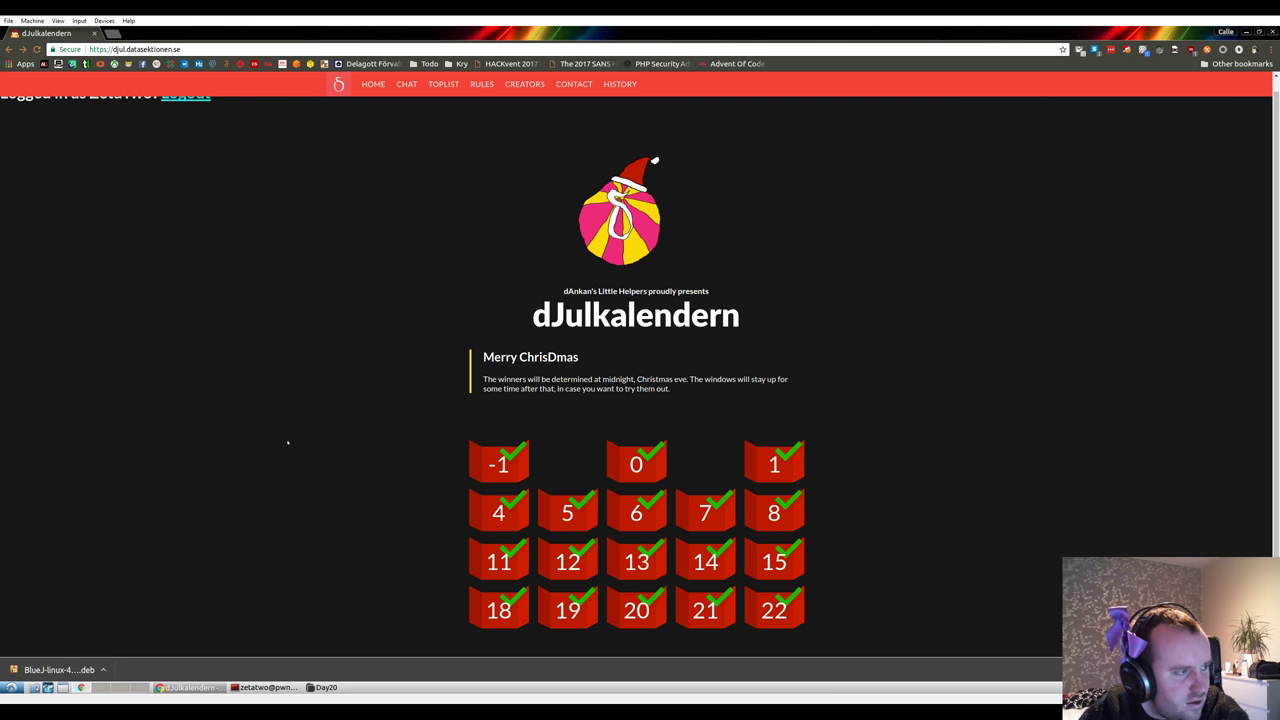
- Open window 21 of dJulkalendern, view its linked map in a separate tab and return to the puzzle text
click(703, 606)
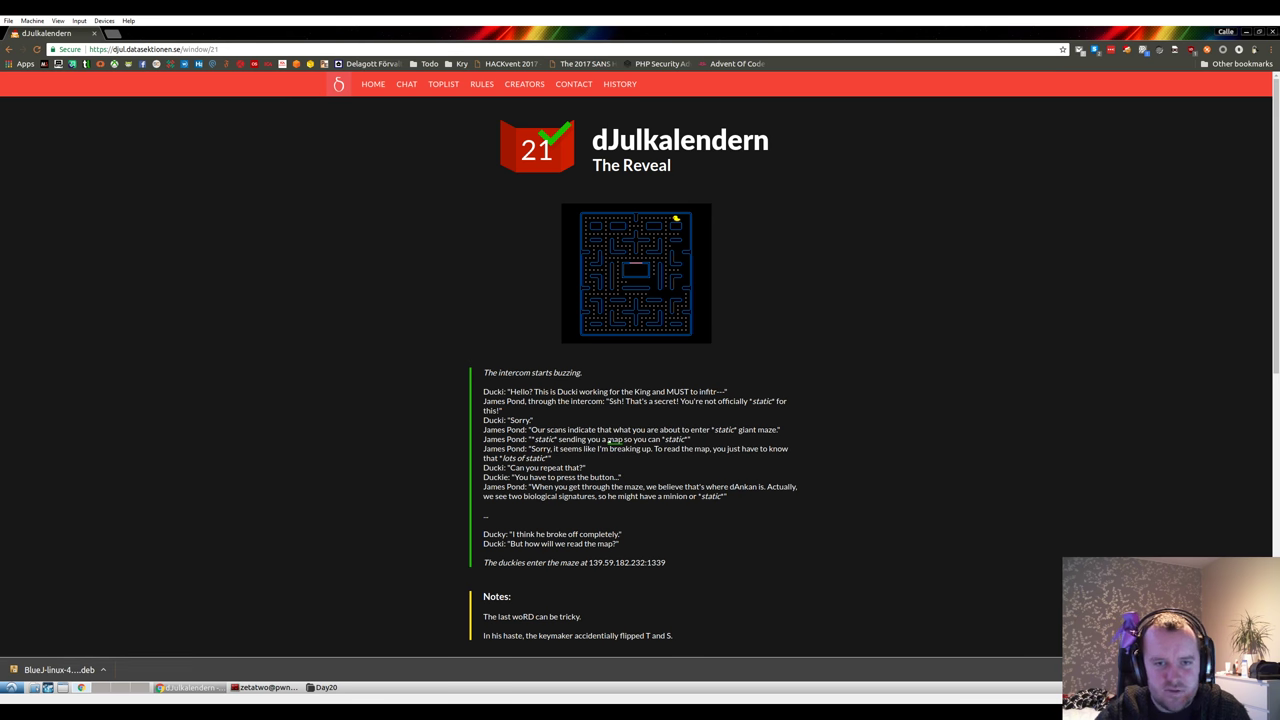
middle_click(614, 439)
click(150, 33)
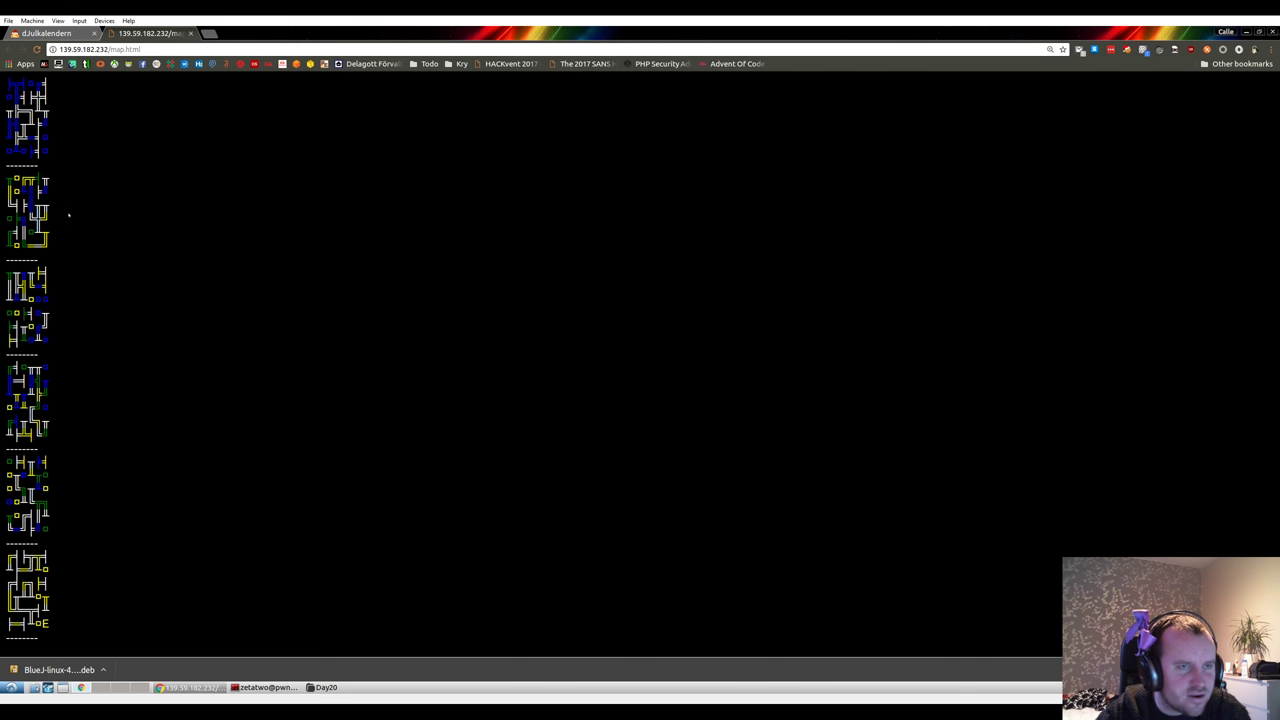
click(48, 34)
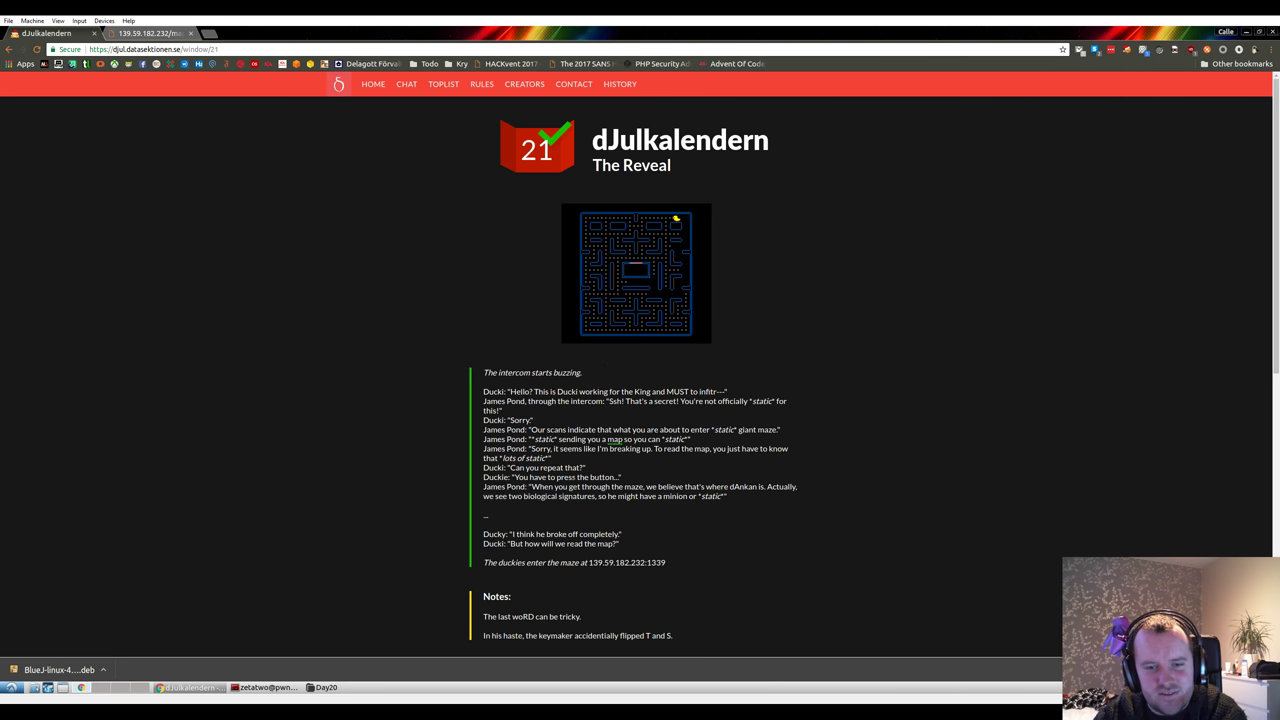
- Switch to the terminal, change from Day20 to the Day21 folder and list its files
drag(588, 562, 666, 562)
key(alt+Tab)
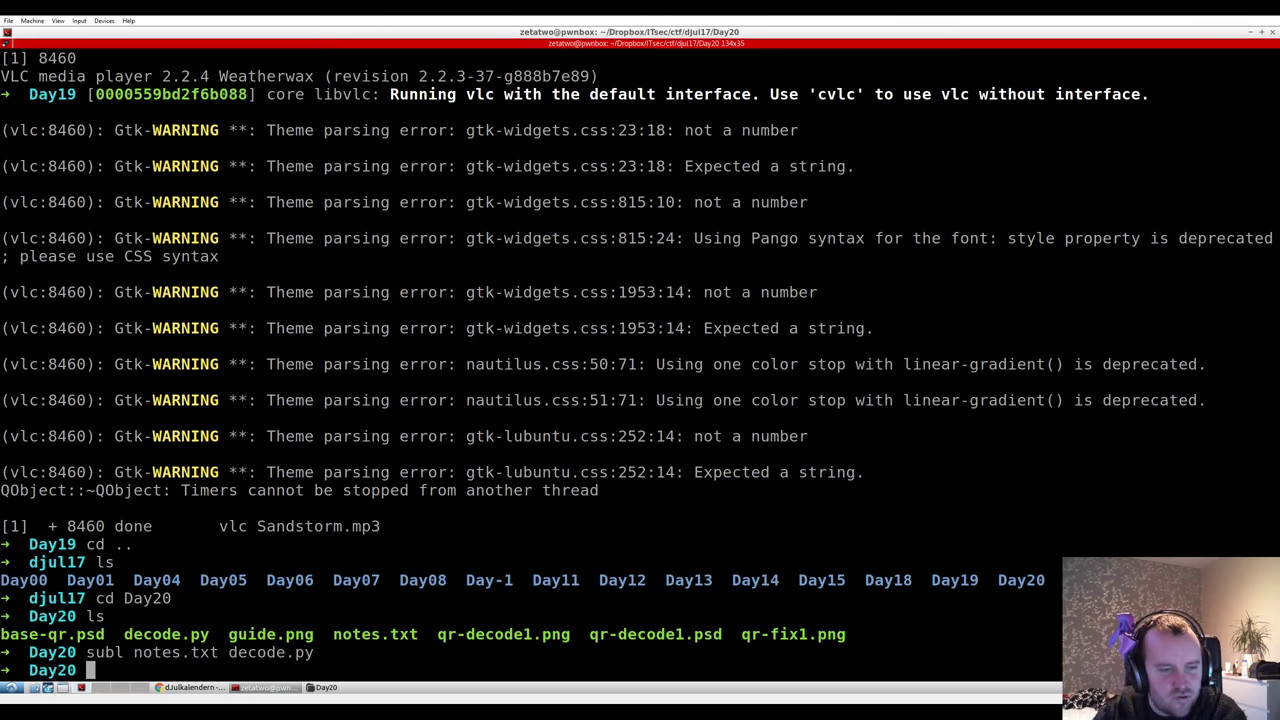
text(cd ..)
key(Return)
text(cd Day)
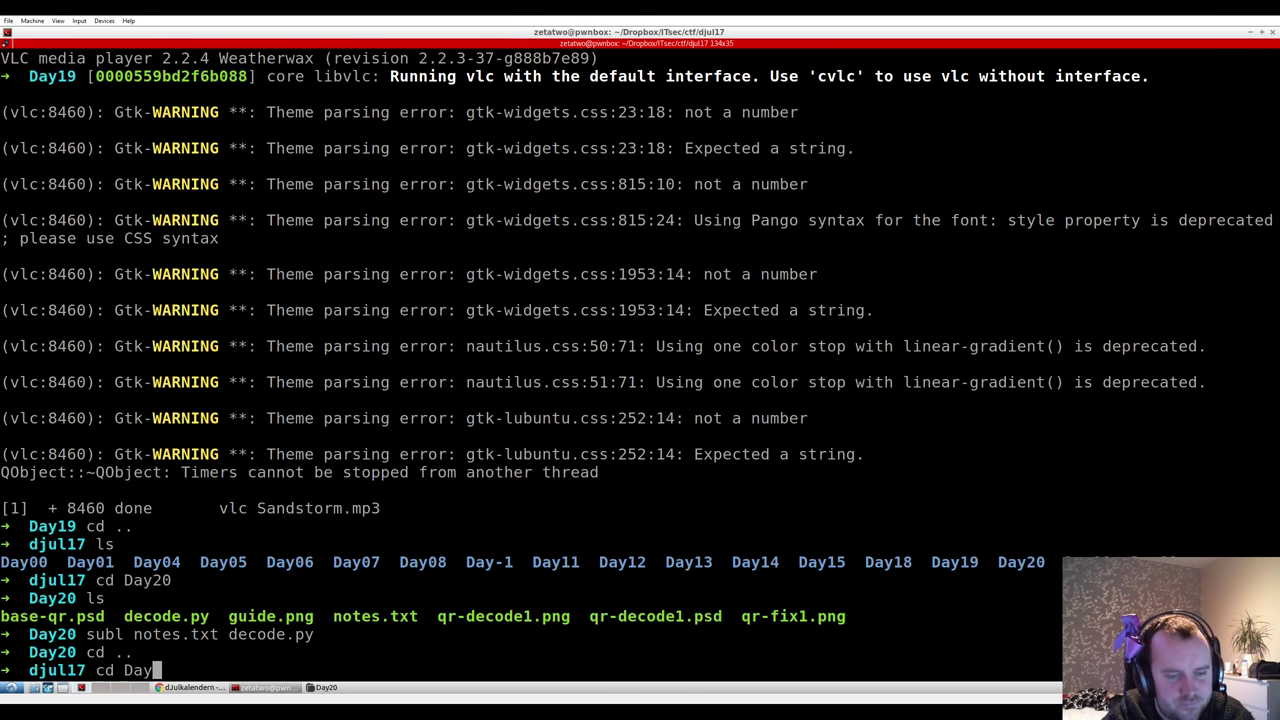
key(Tab)
text(21)
key(Return)
text(ls)
key(Return)
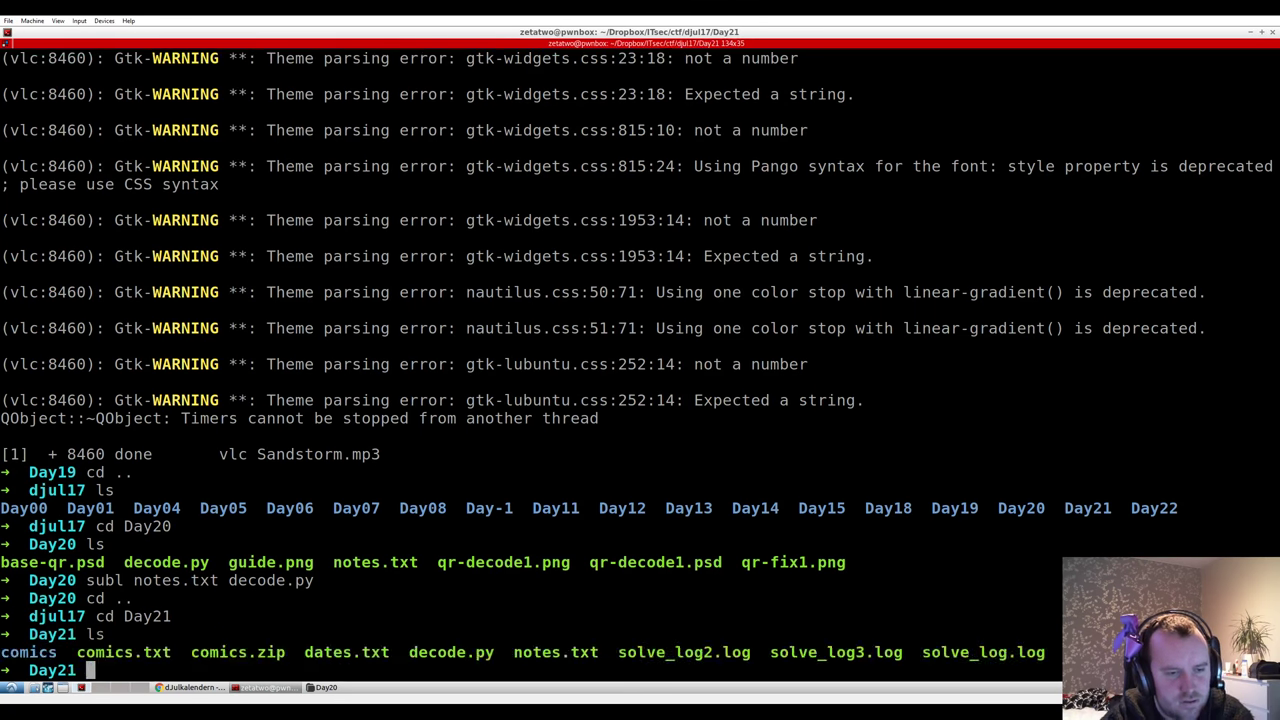
- Copy the maze address 139.59.182.232:1339 from the window 21 puzzle text in the browser and return to the terminal
key(alt+Tab)
click(582, 566)
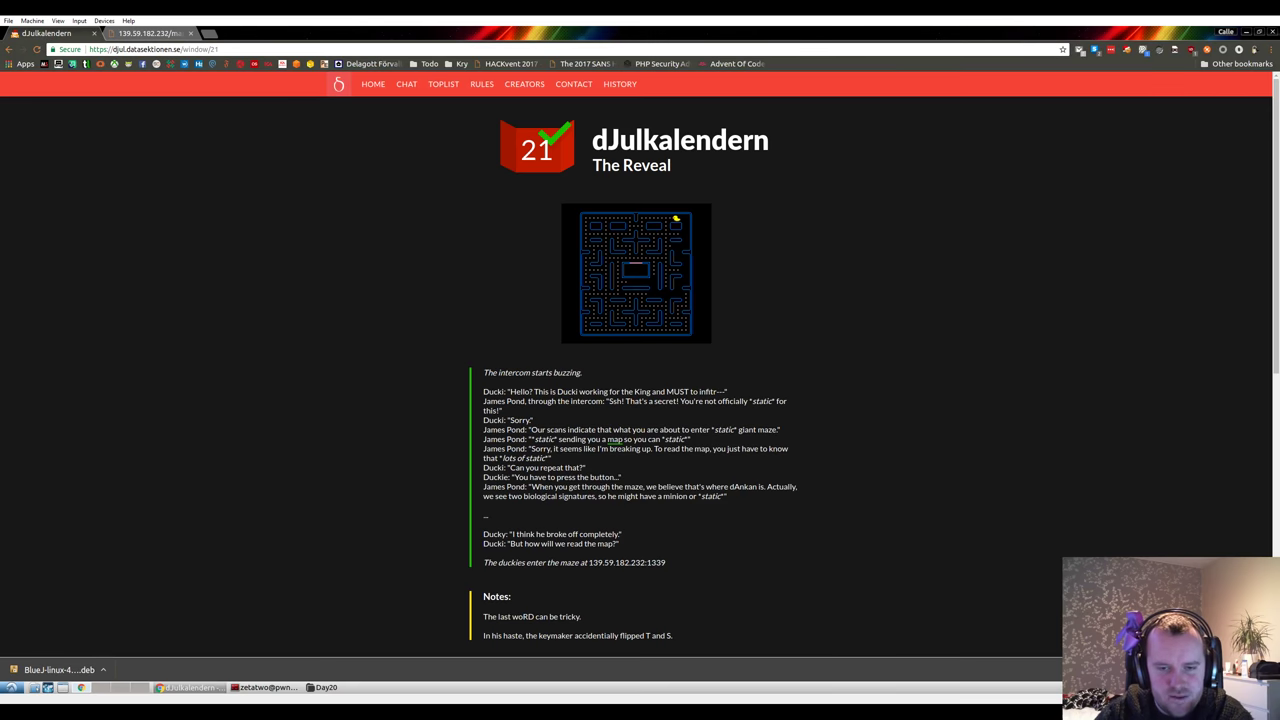
drag(587, 564, 667, 564)
key(ctrl+c)
key(alt+Tab)
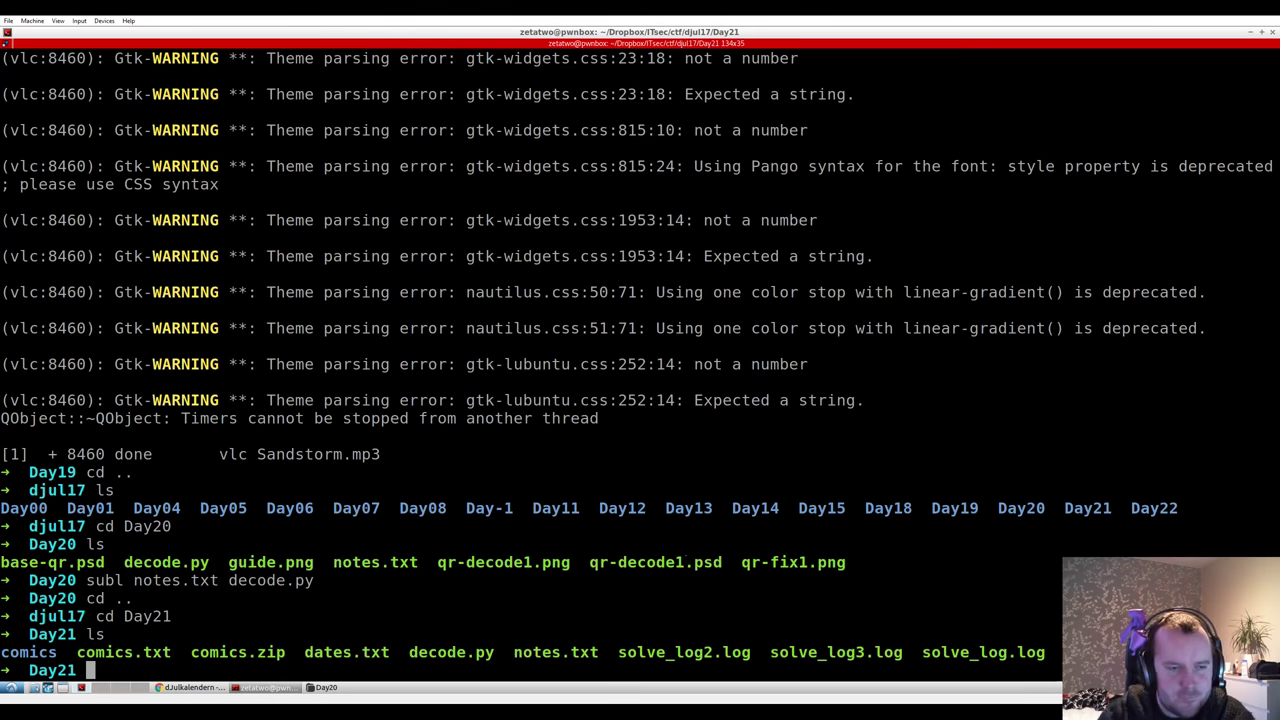
- Connect to the maze server with nc 139.59.182.232 1339 and answer the name prompt with the player name
text(nc)
key(Return)
text(nc)
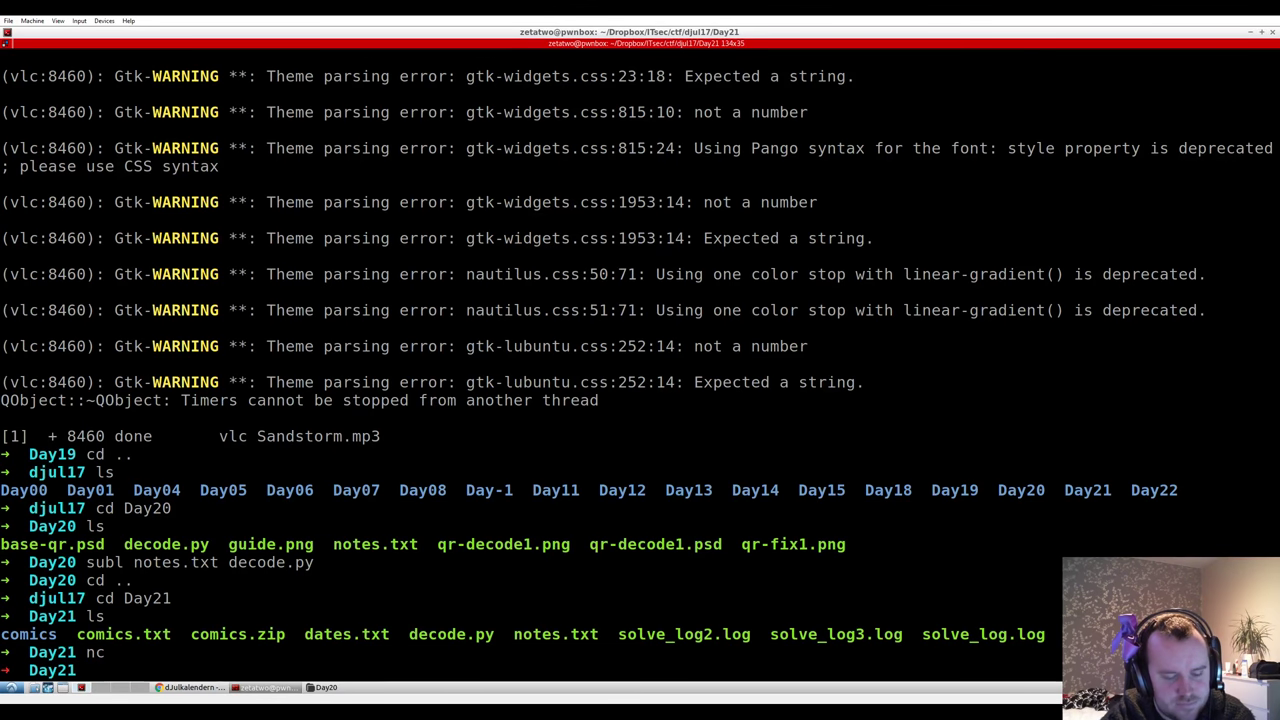
key(ctrl+shift+v)
key(Left)
key(Left)
key(Left)
key(Left)
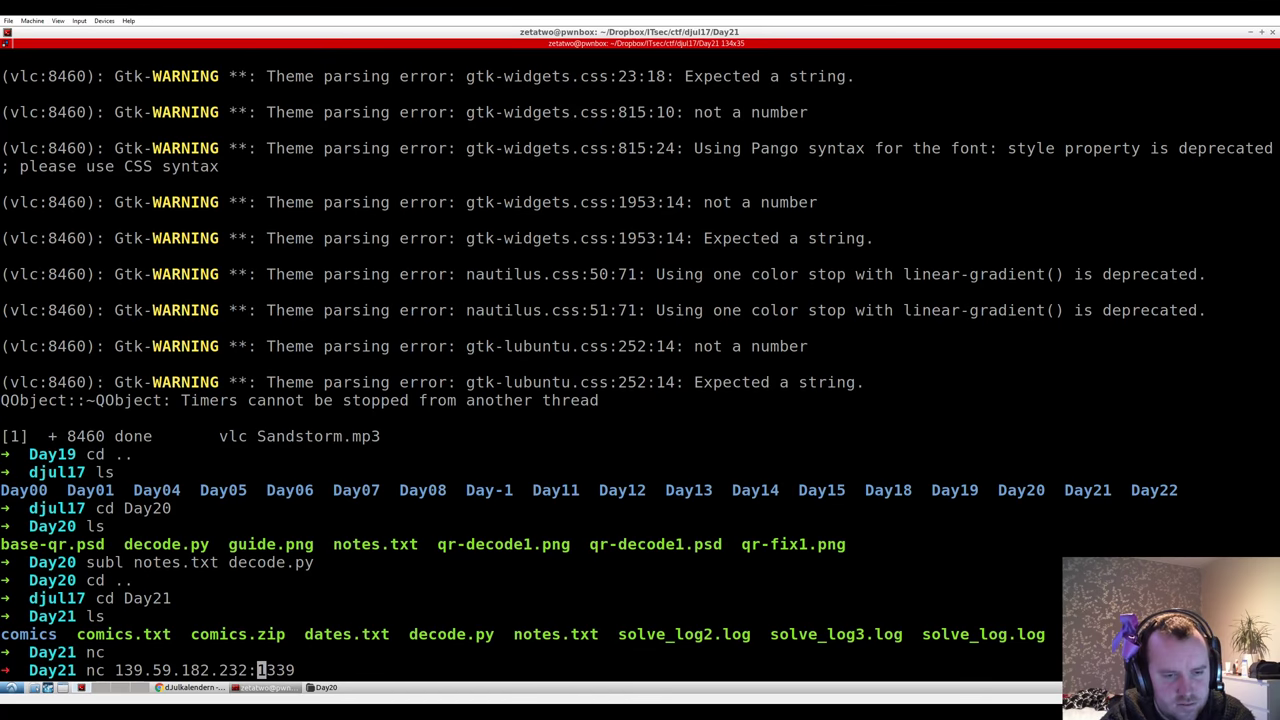
key(BackSpace)
key(Return)
text(ZetaTwo)
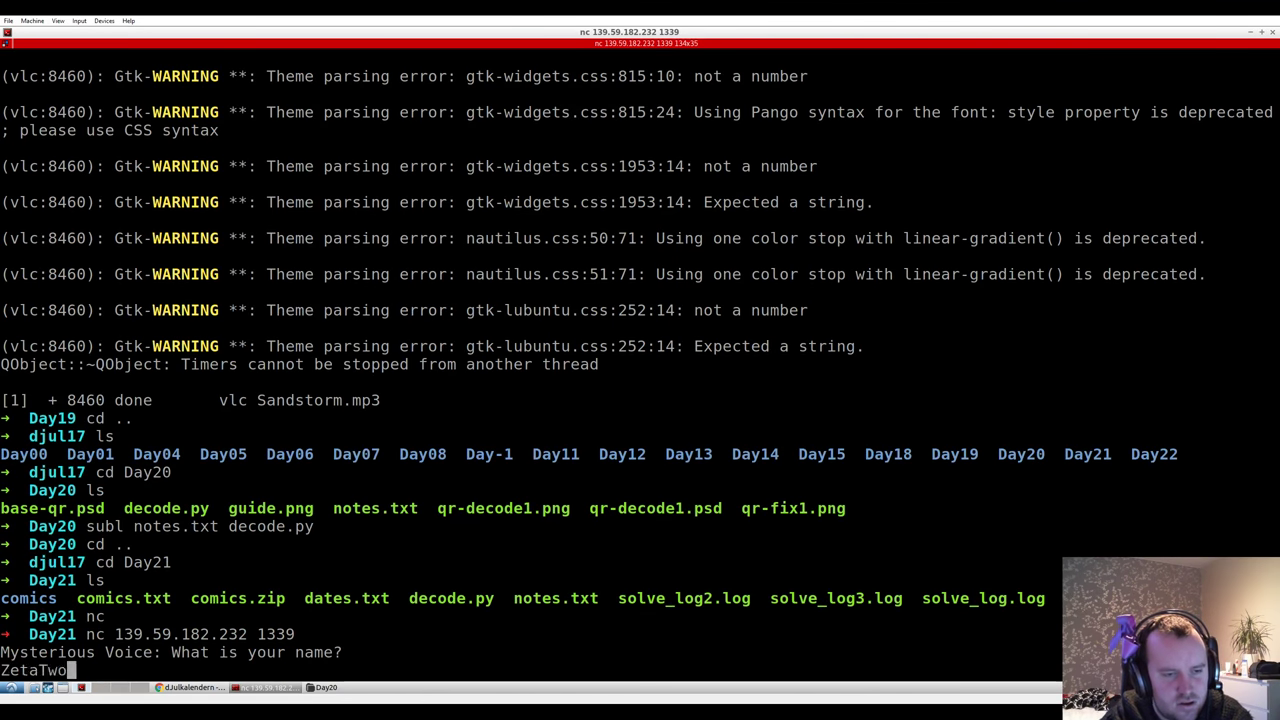
key(Return)
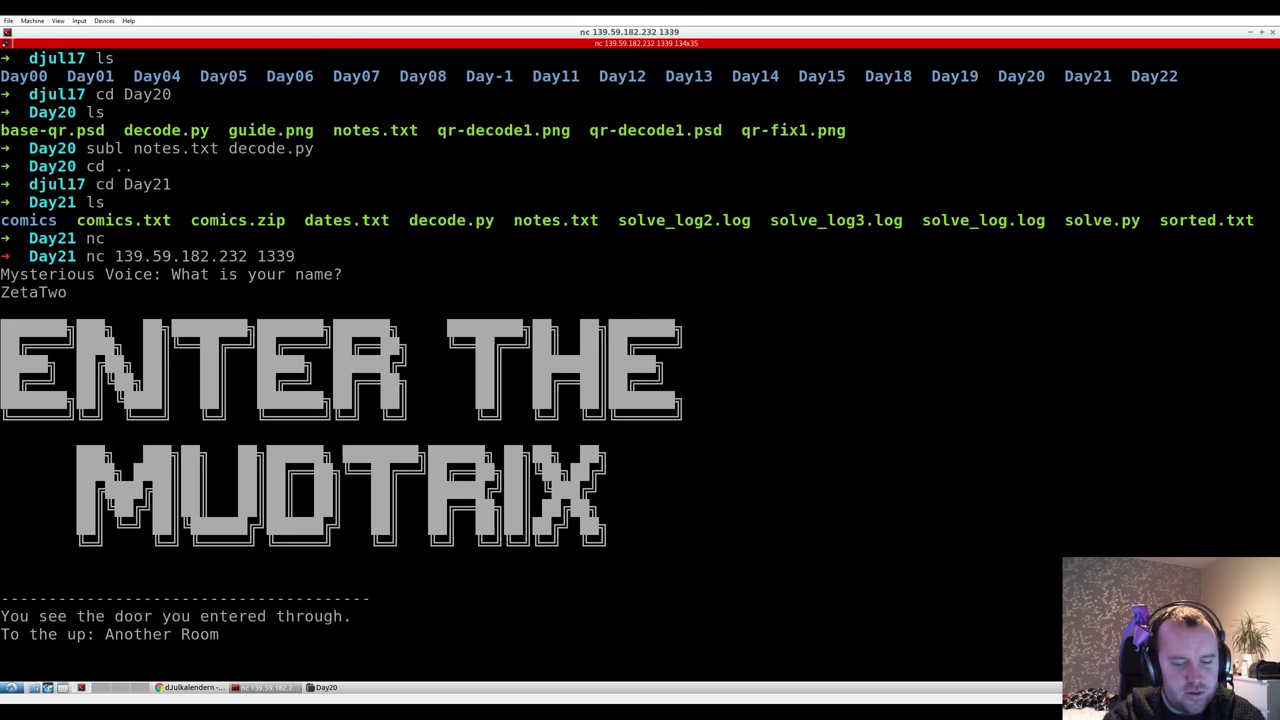
- Walk through the maze rooms by going up, east, west and down, and terminate the nc session
text(go up)
key(Return)
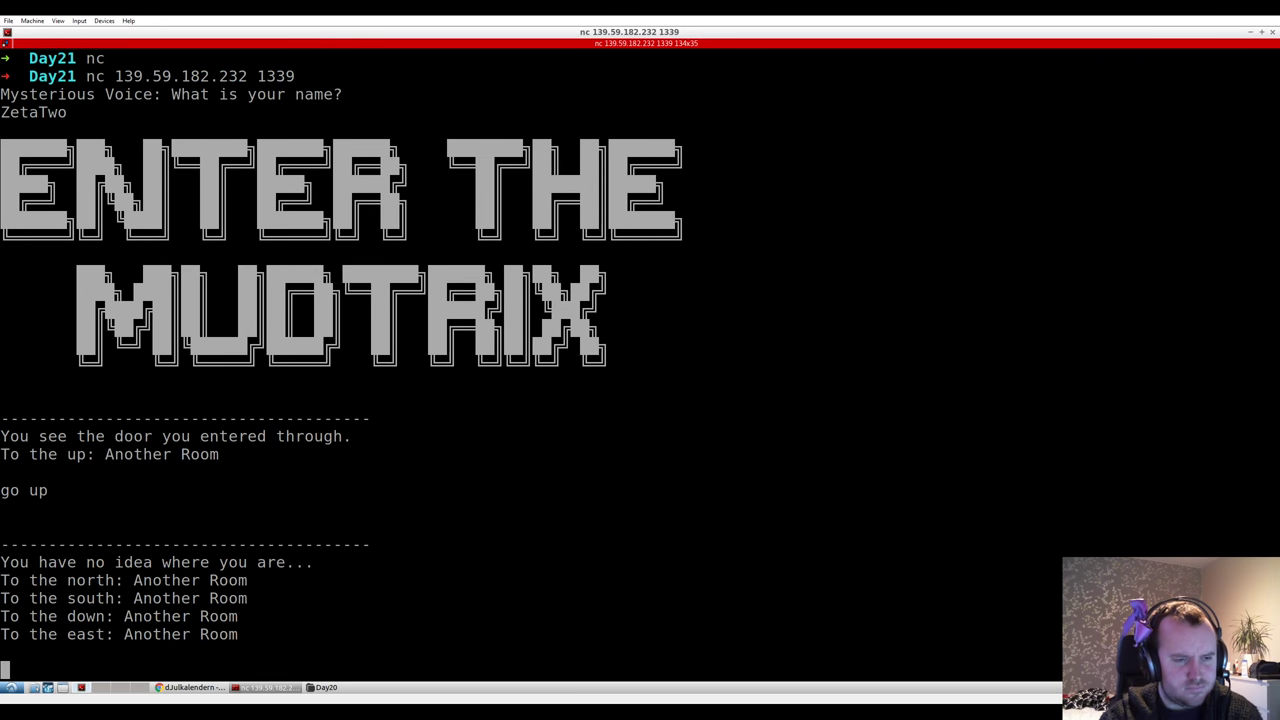
text(go east)
key(Return)
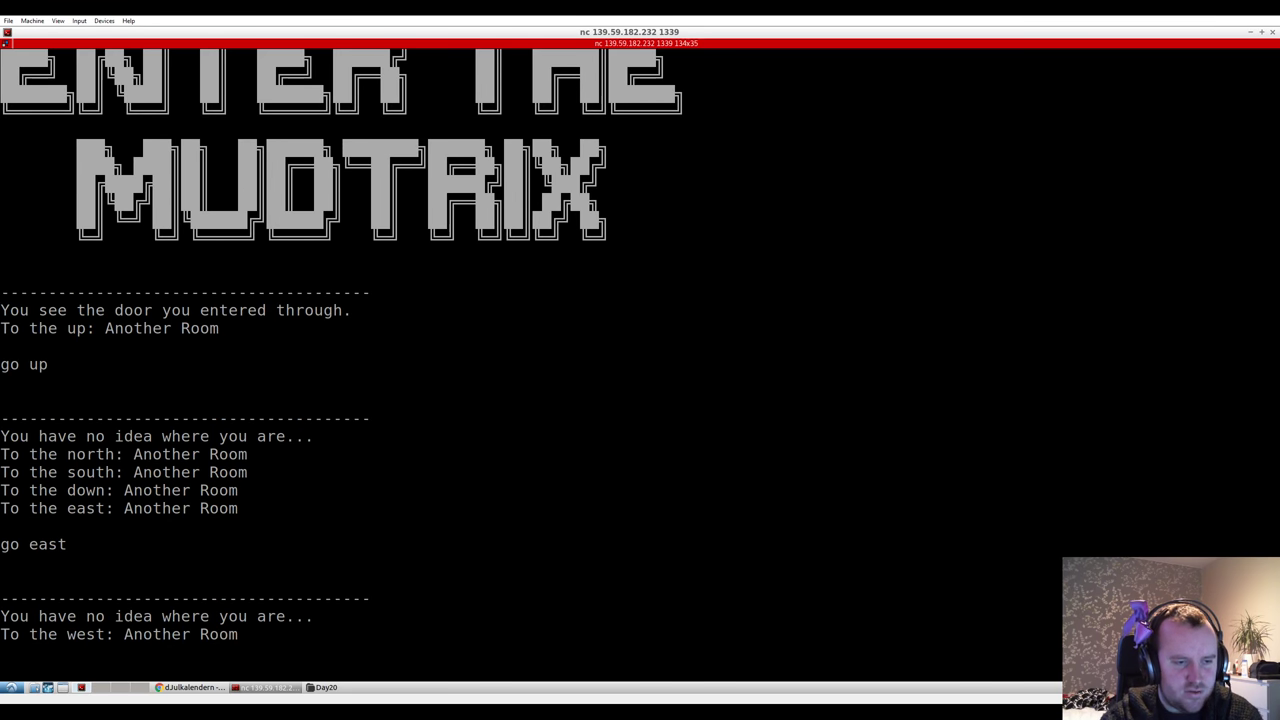
text(go west)
key(Return)
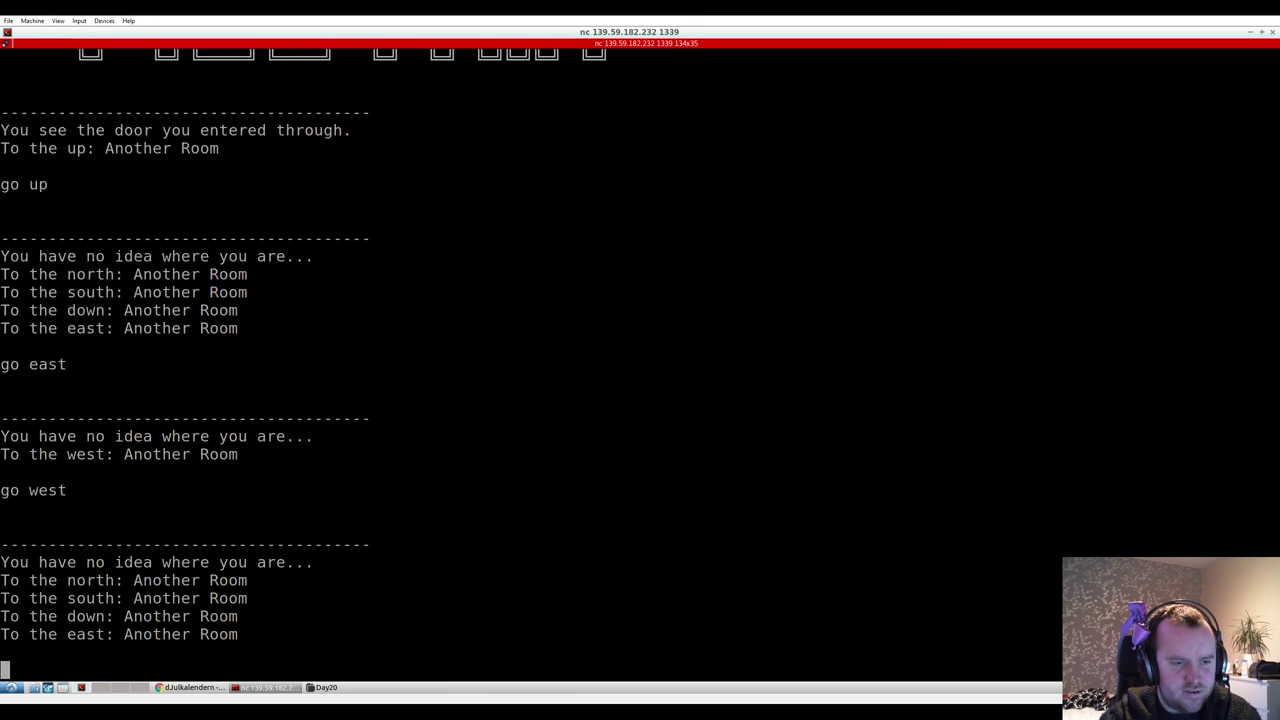
text(go down)
key(Return)
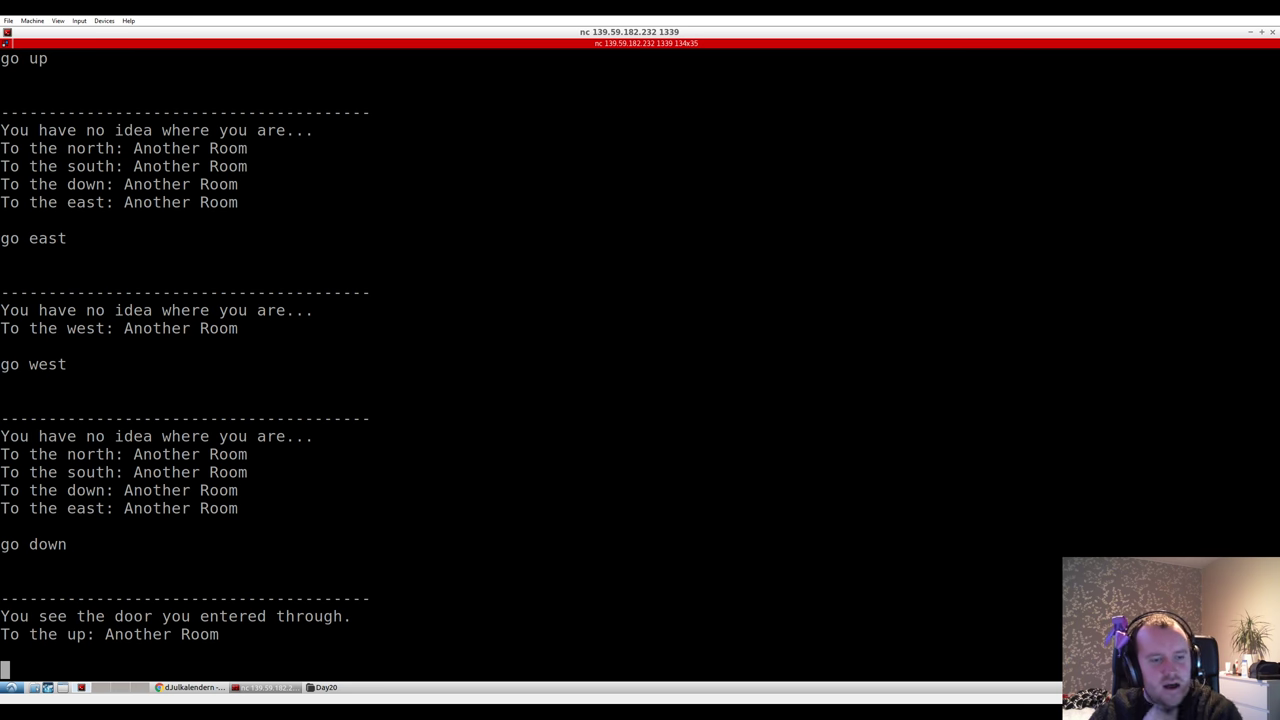
key(ctrl+c)
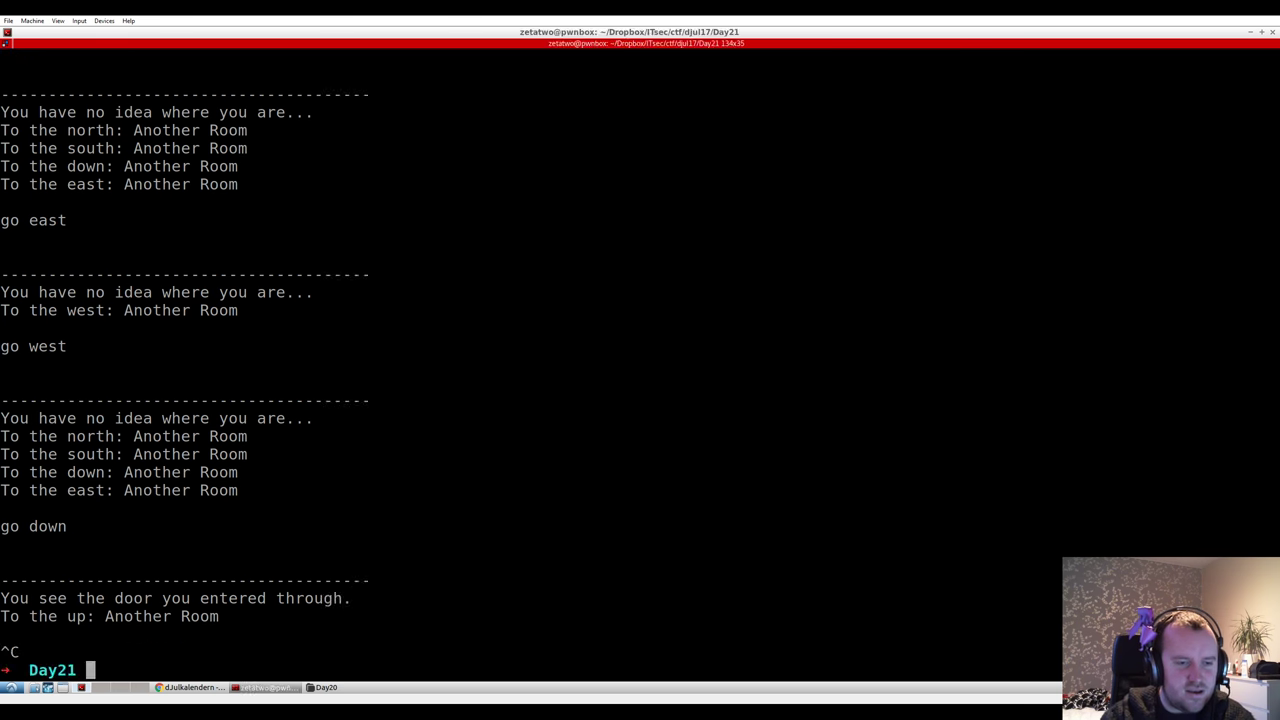
- List the Day21 files again and open solve.py in Sublime Text
text(ls)
key(Return)
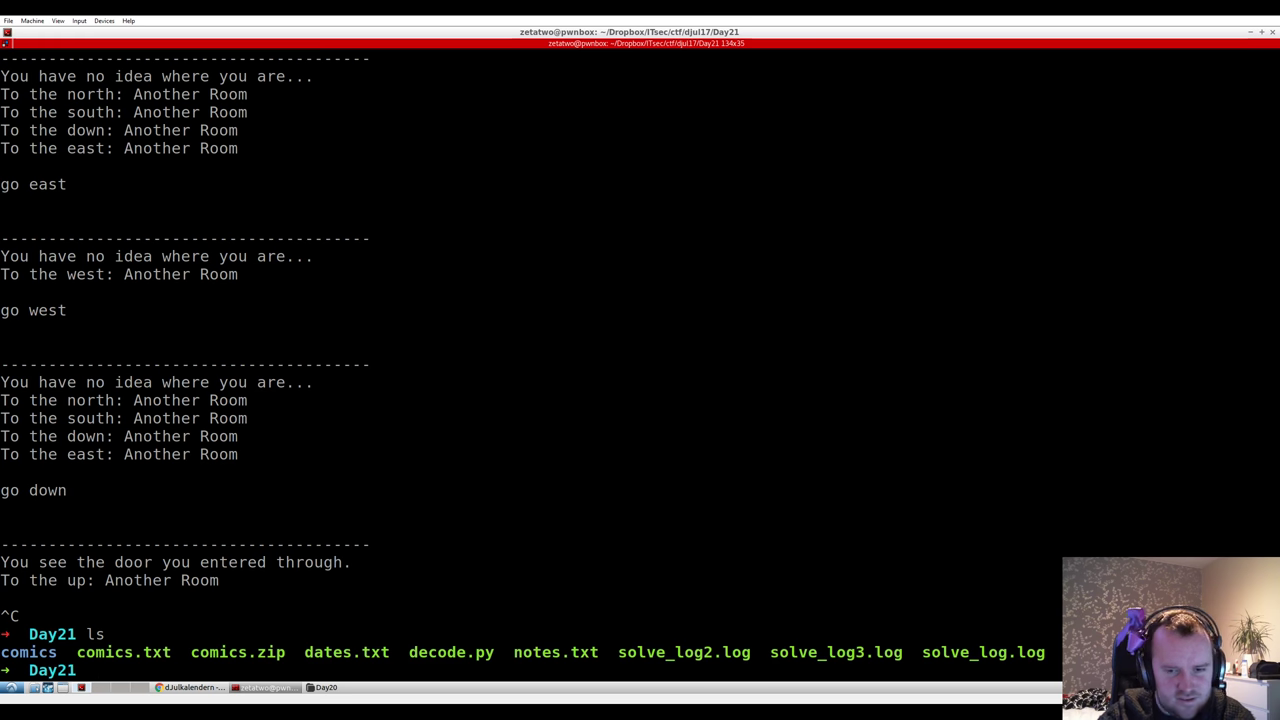
text(subl )
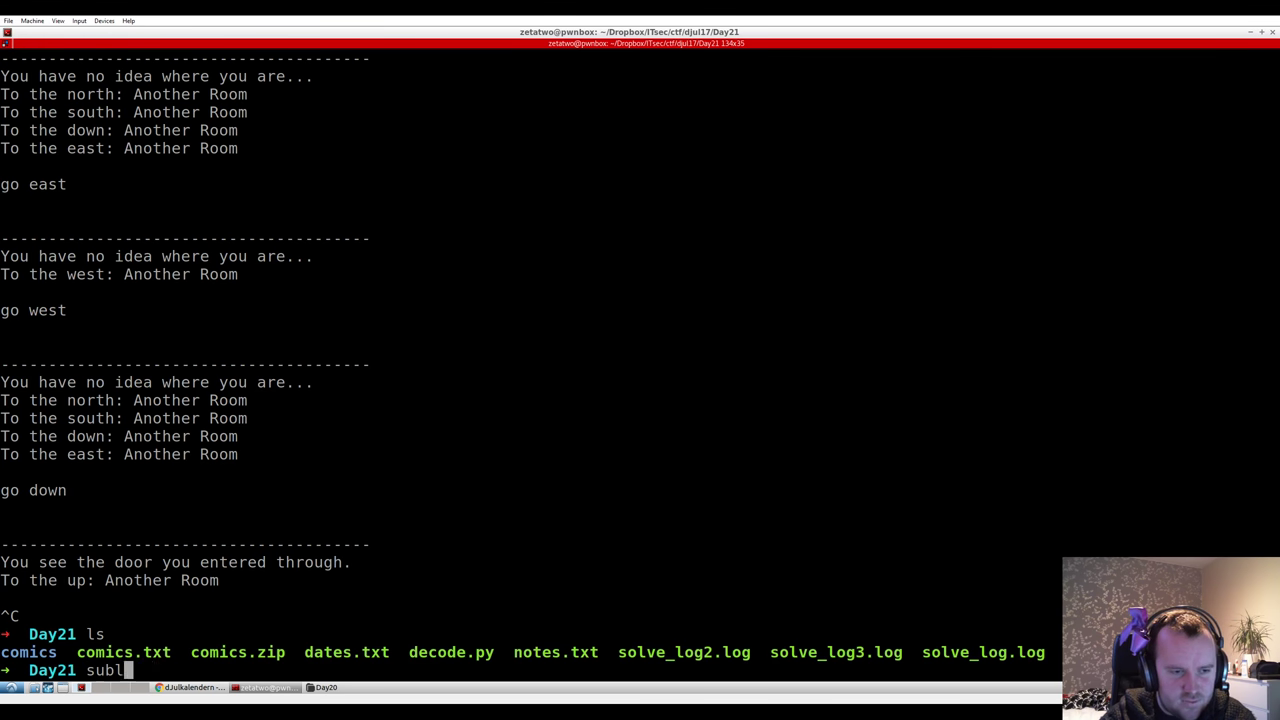
text(so)
key(Tab)
text(lve)
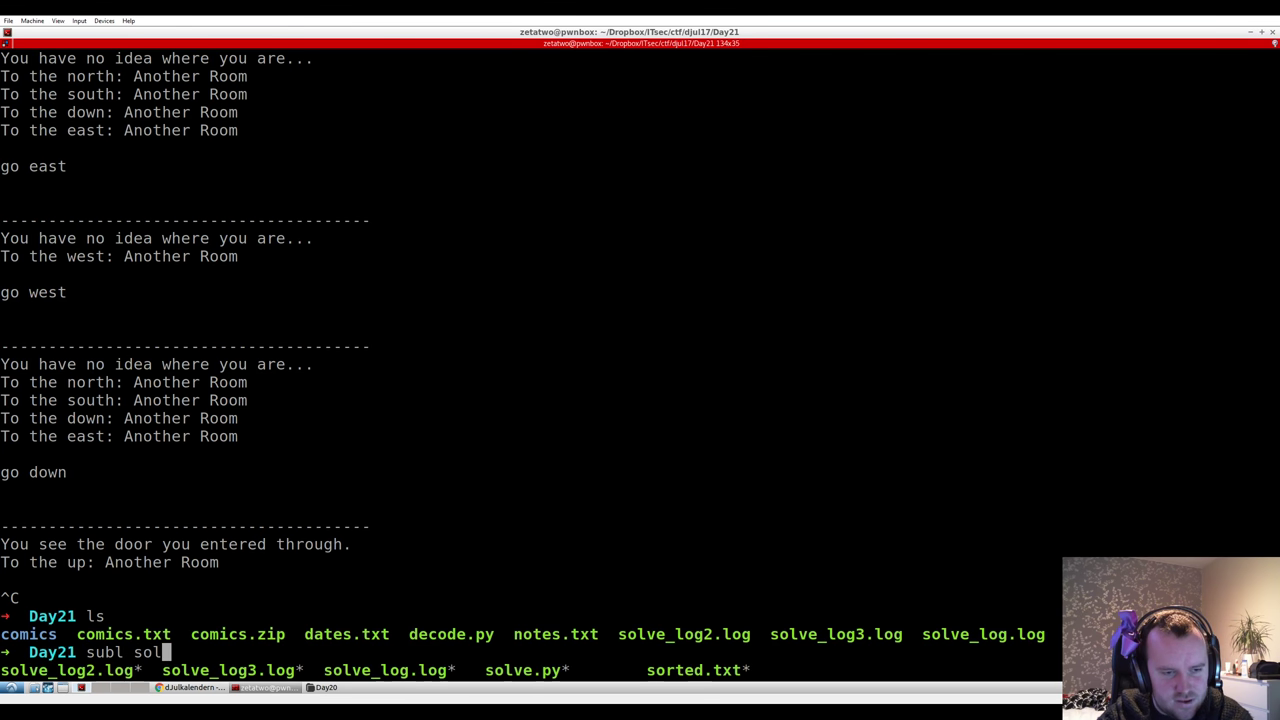
text(.py)
key(Return)
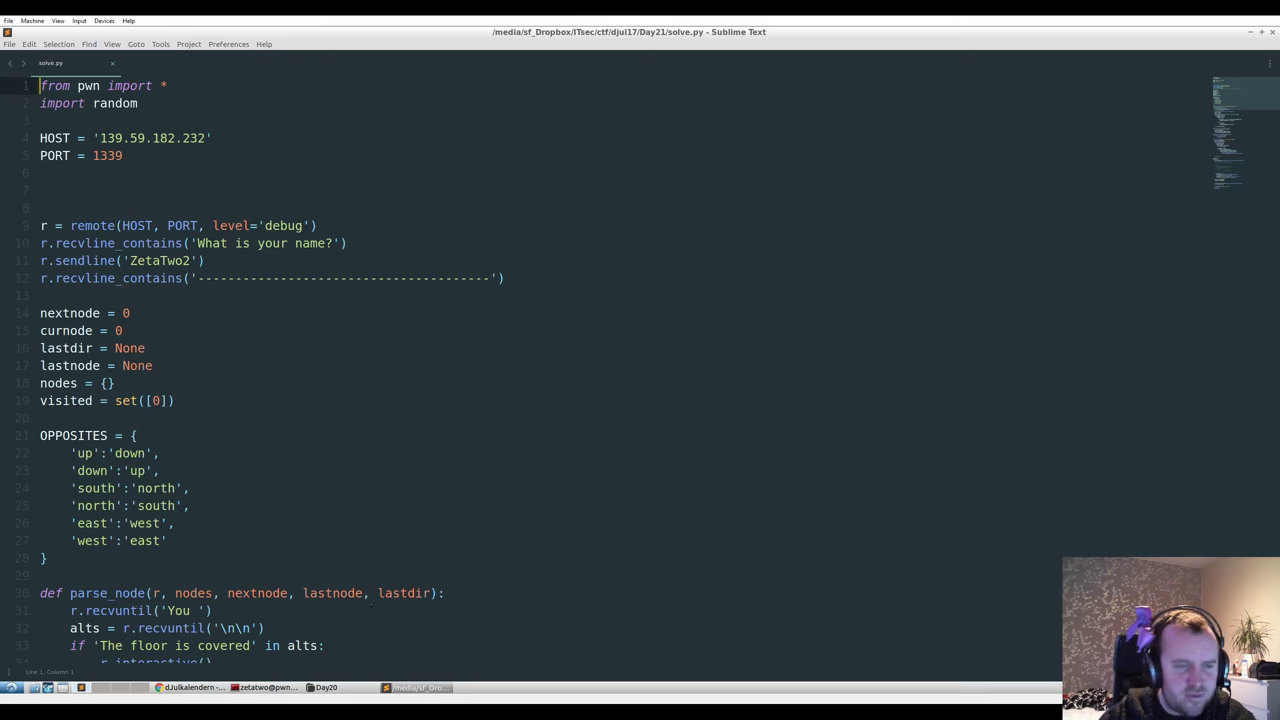
- Skim solve.py, then read it from the connection setup and OPPOSITES table through the parse_node and walk functions
scroll(640, 370, down, 20)
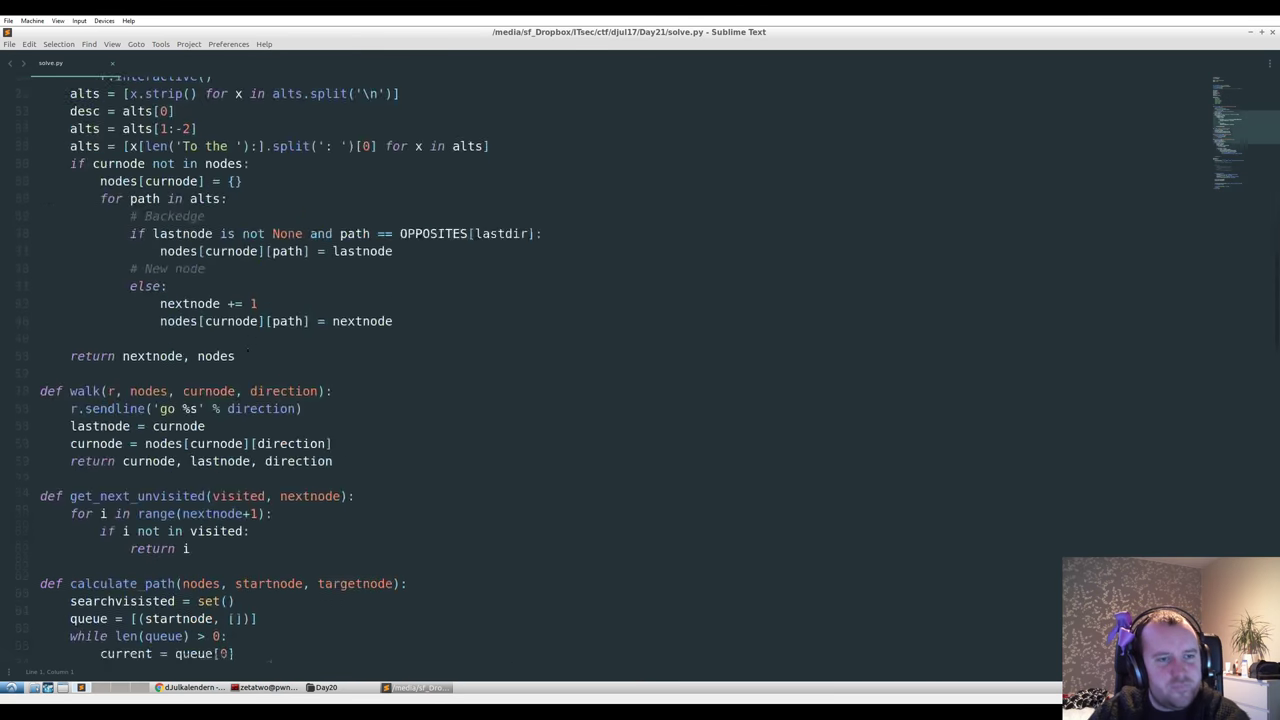
scroll(640, 370, down, 7)
scroll(640, 370, up, 8)
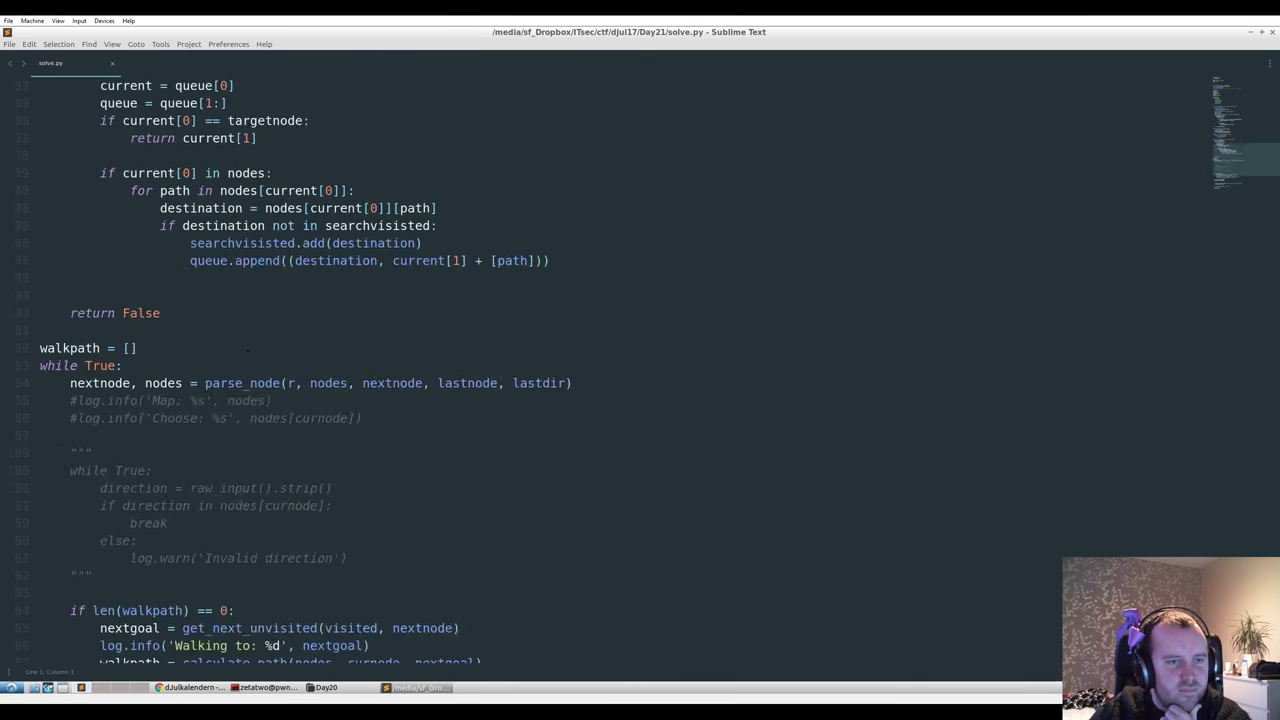
scroll(640, 370, up, 15)
scroll(640, 370, up, 10)
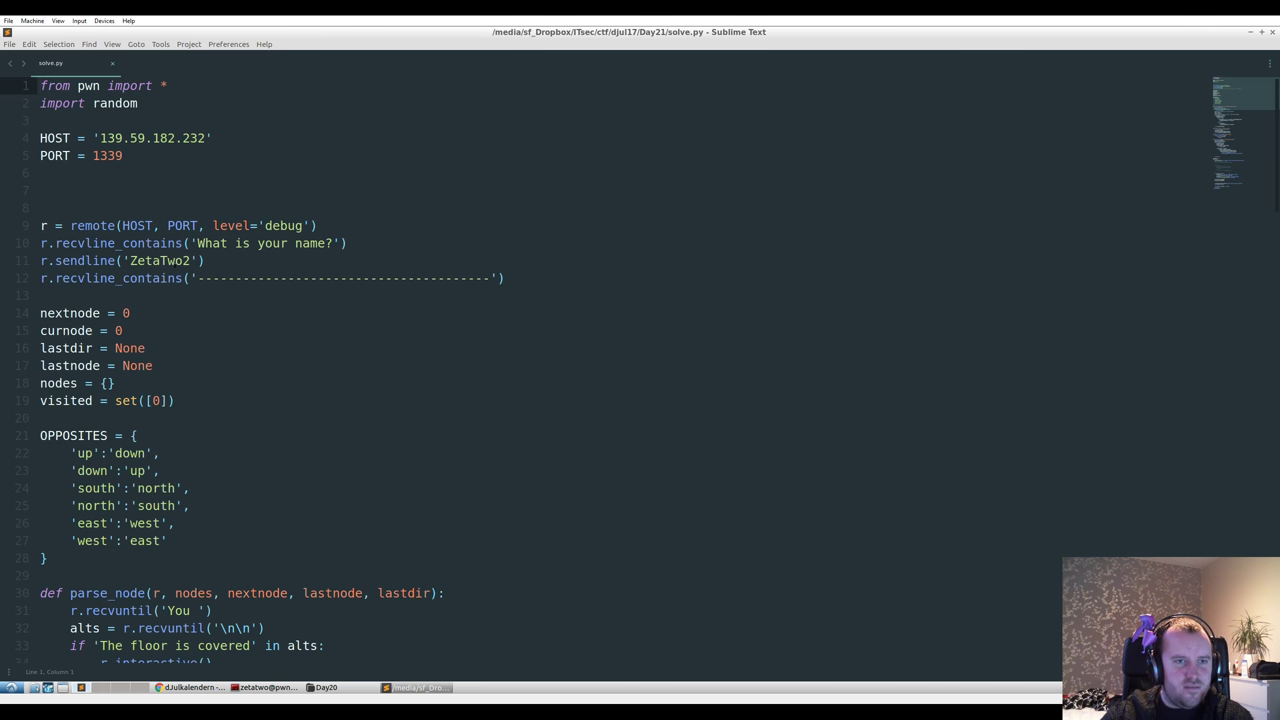
scroll(175, 262, down, 4)
scroll(175, 261, down, 3)
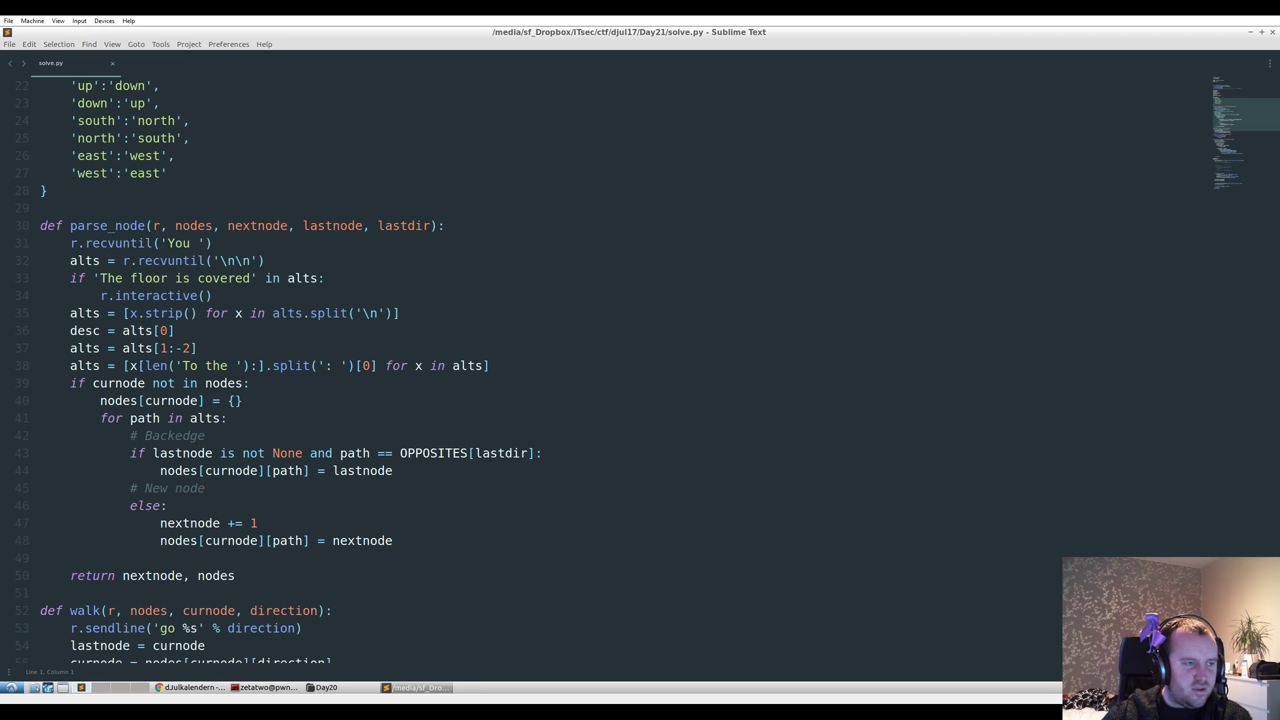
scroll(660, 372, down, 1)
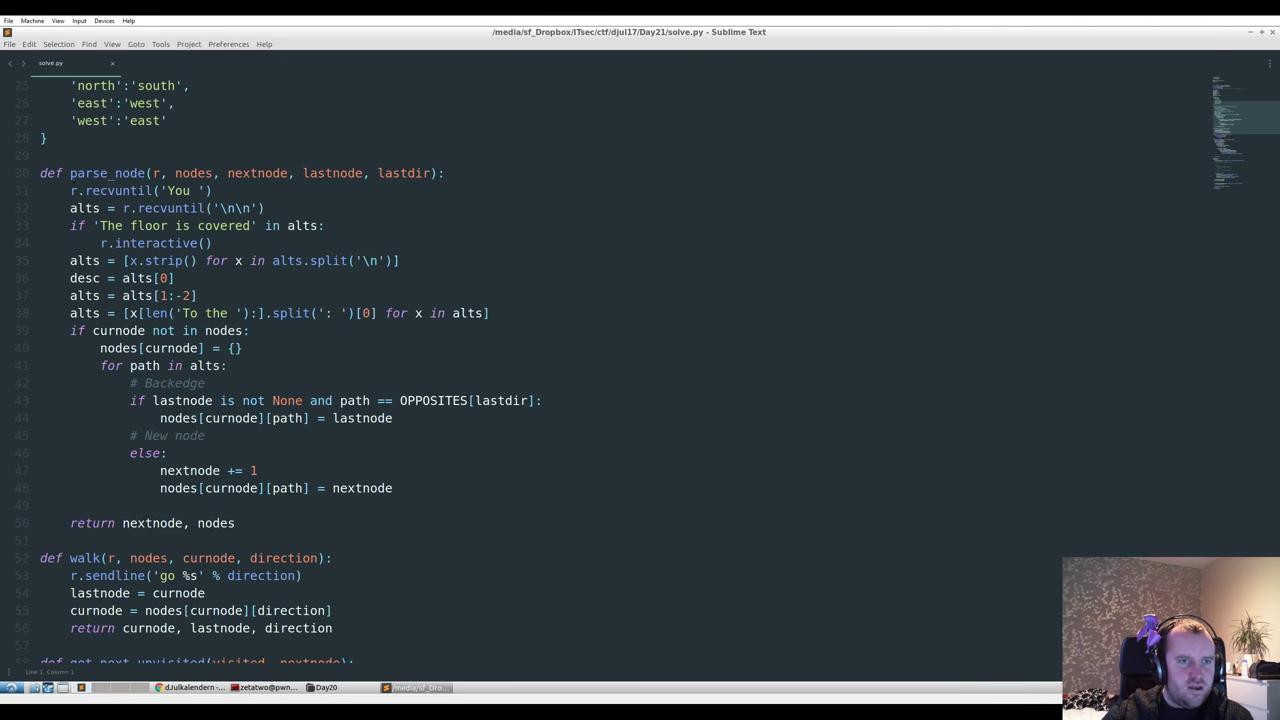
scroll(105, 285, down, 3)
scroll(107, 284, up, 2)
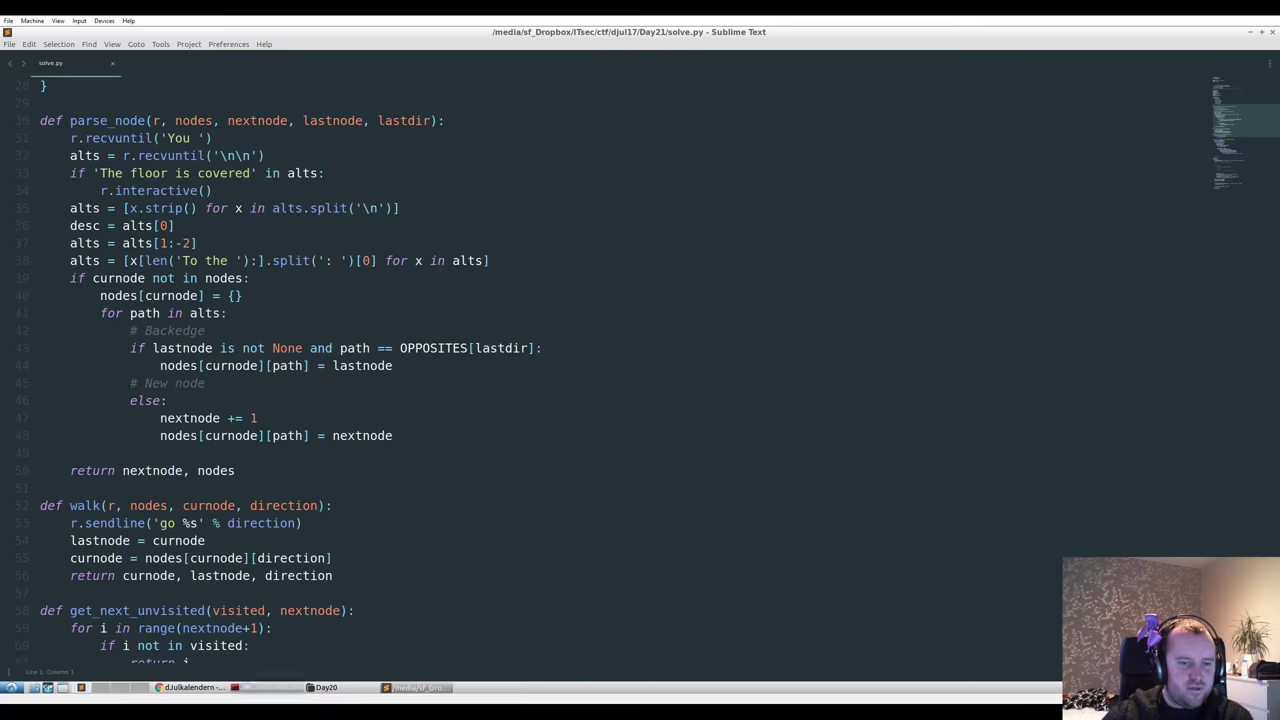
- Review the maze output in the terminal, highlighting the dashed separator and the list of exits in the room before "go down"
click(265, 687)
scroll(523, 366, up, 1)
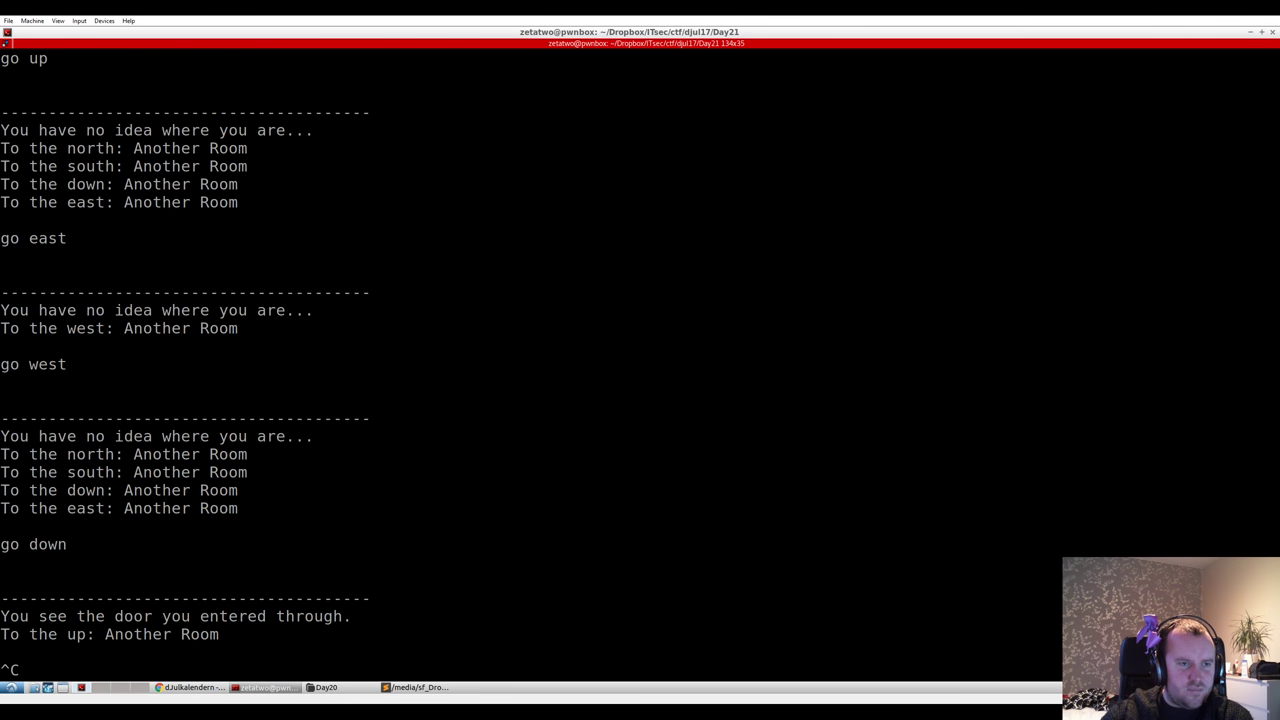
drag(10, 418, 357, 418)
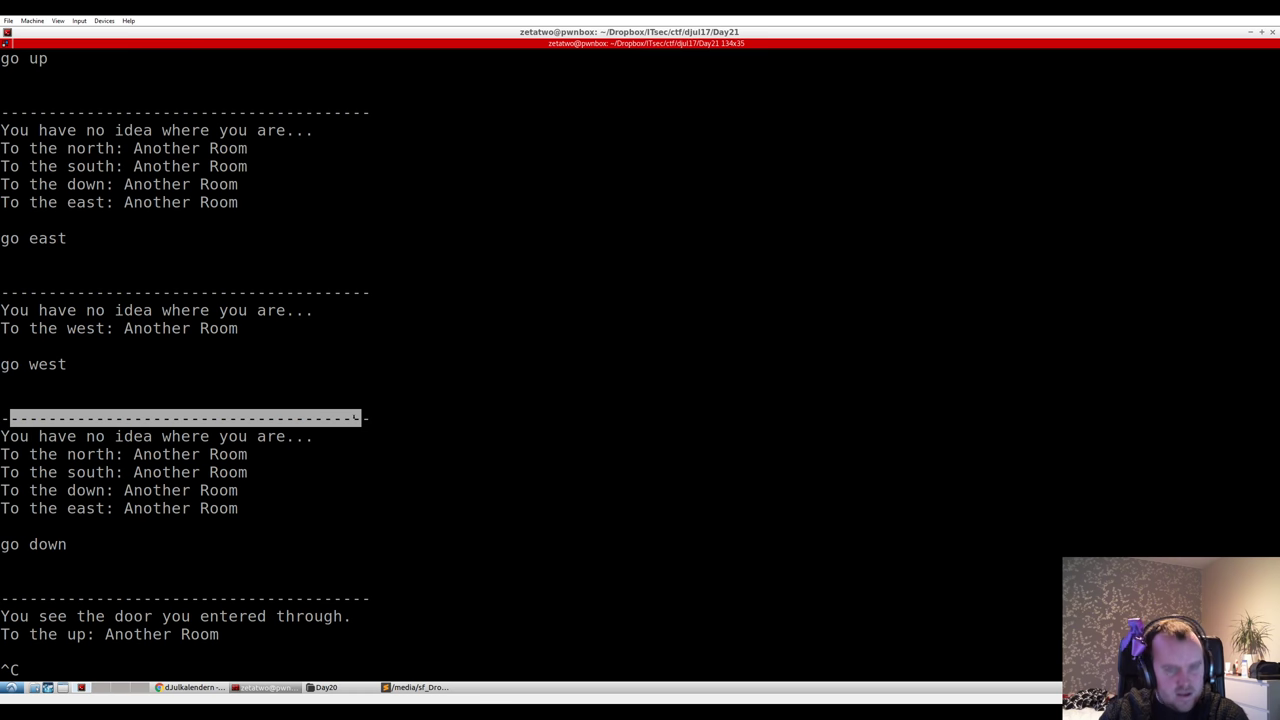
click(355, 418)
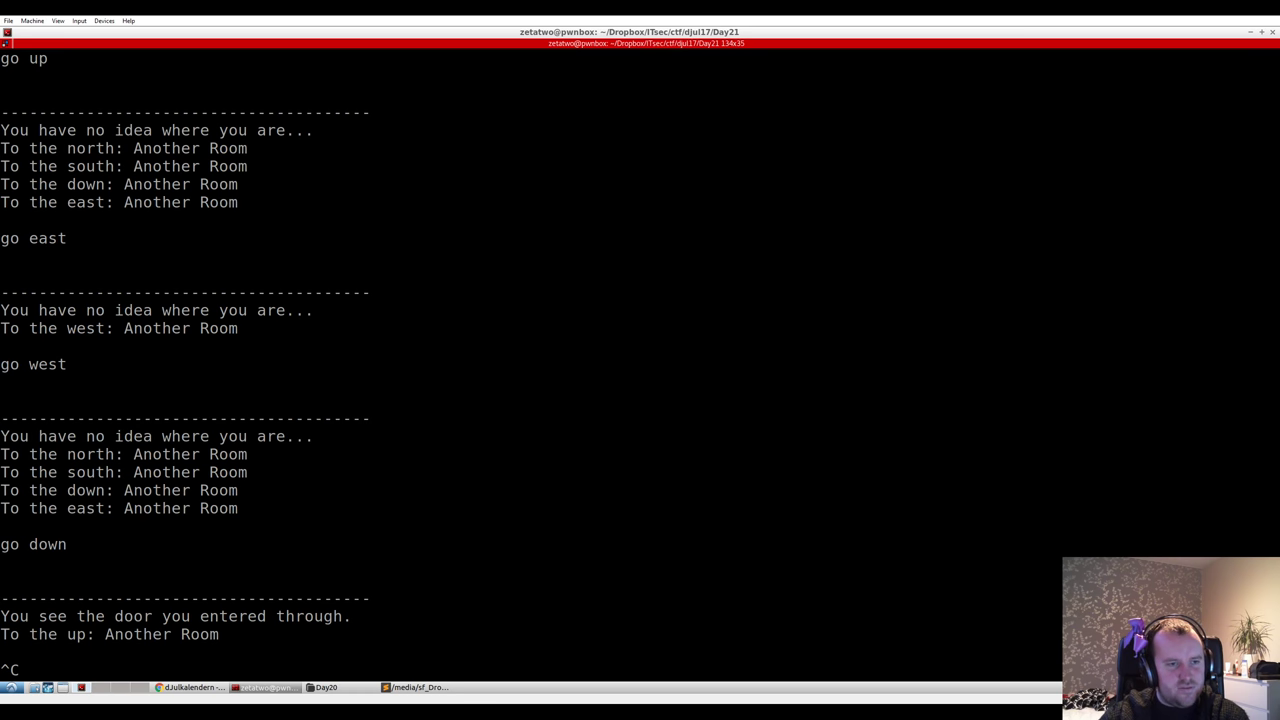
drag(1, 452, 245, 509)
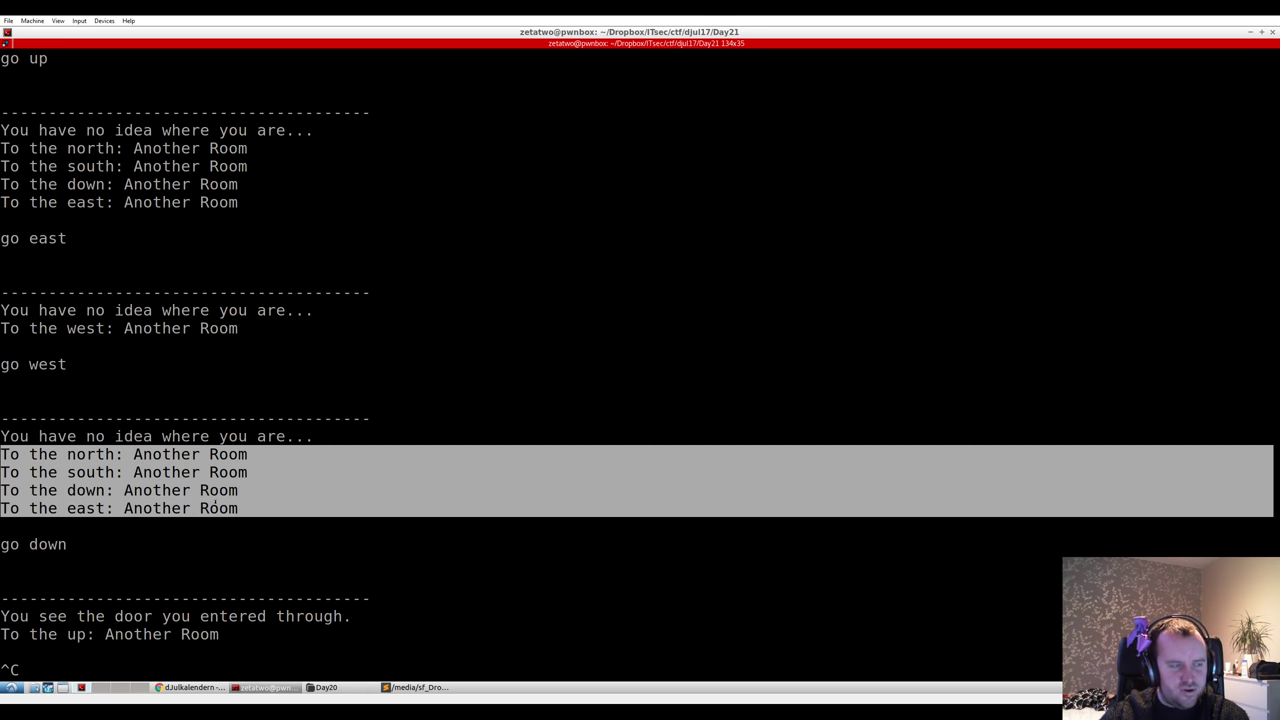
click(164, 490)
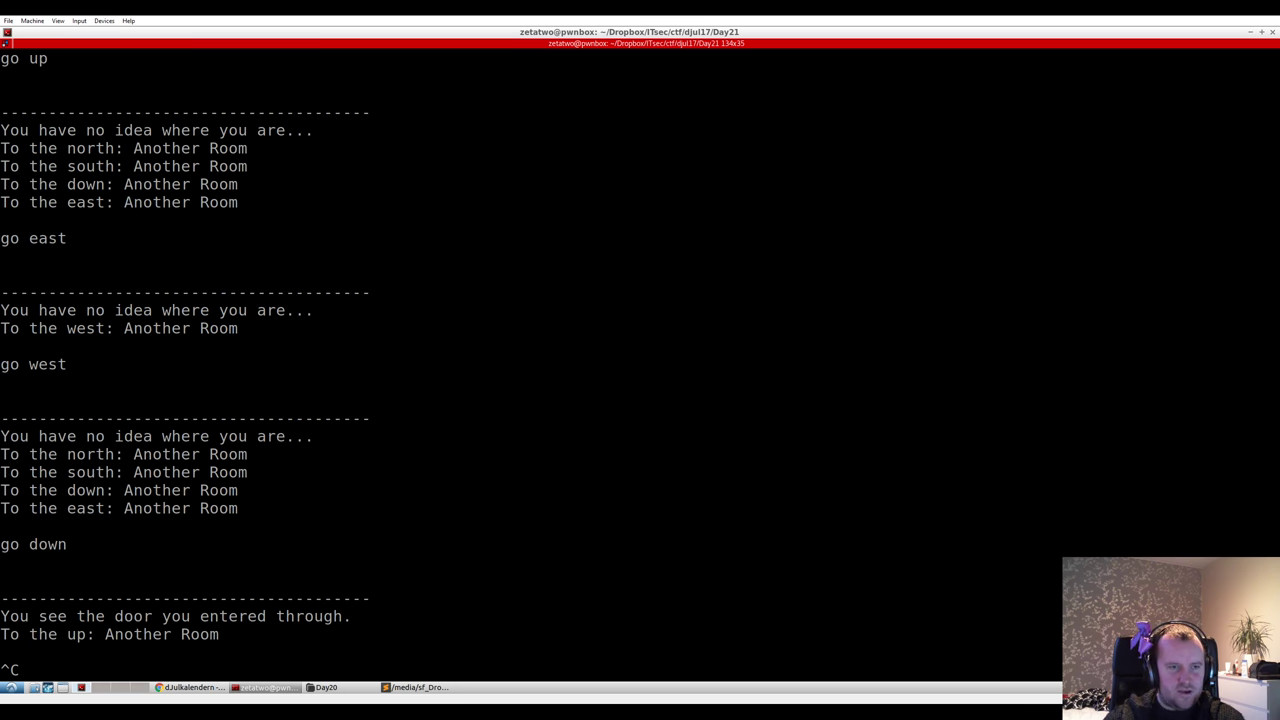
drag(86, 436, 221, 508)
click(221, 508)
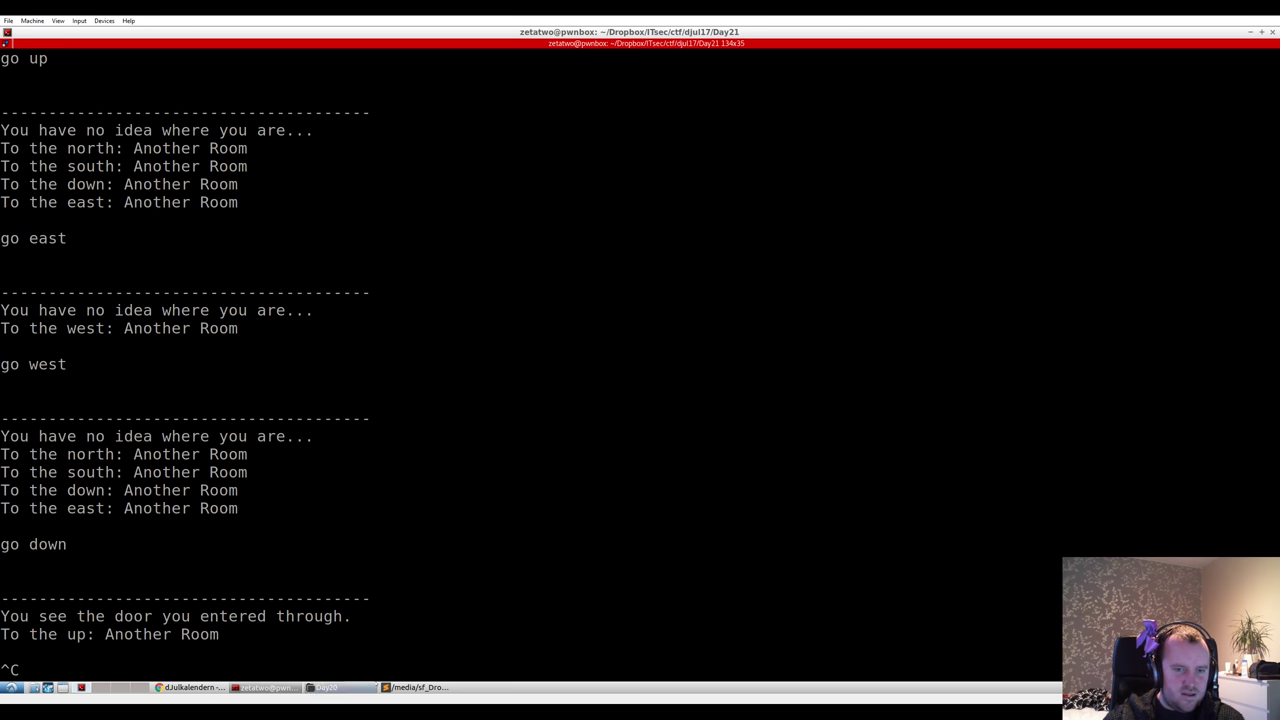
- Return to solve.py in Sublime Text and read through get_next_unvisited and calculate_path to the main walking loop
click(418, 687)
scroll(260, 507, up, 8)
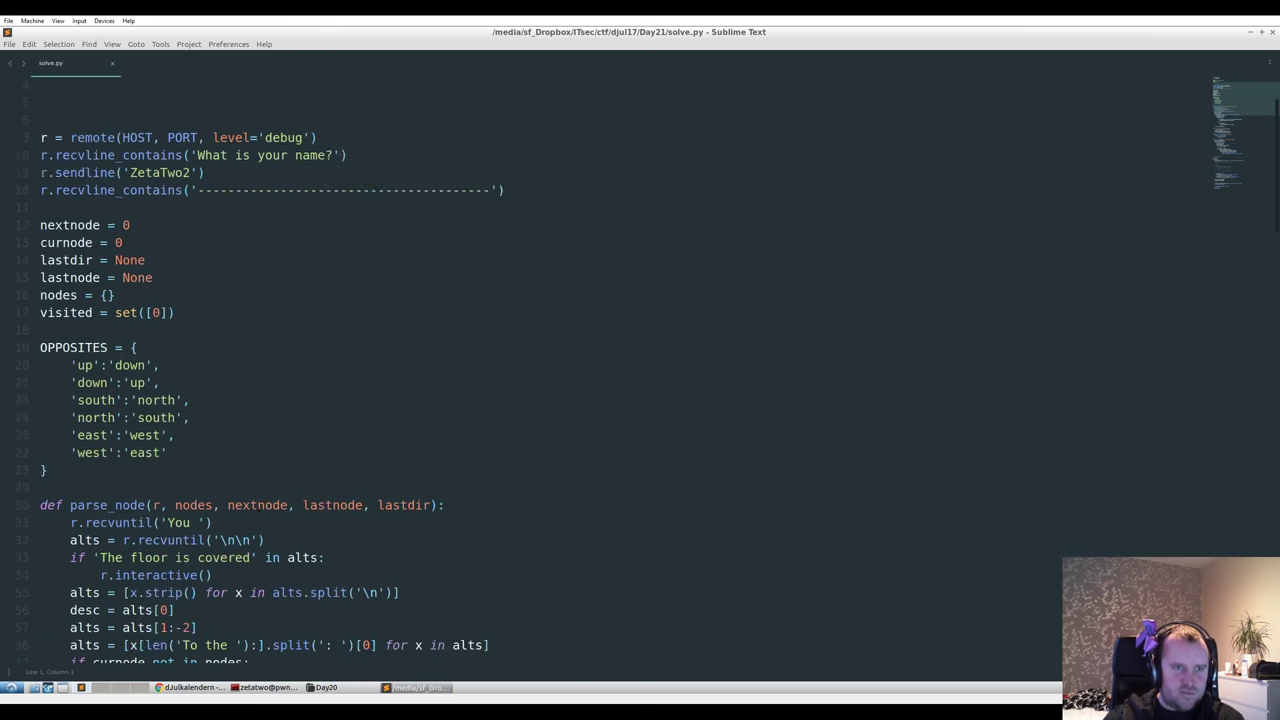
scroll(228, 486, down, 11)
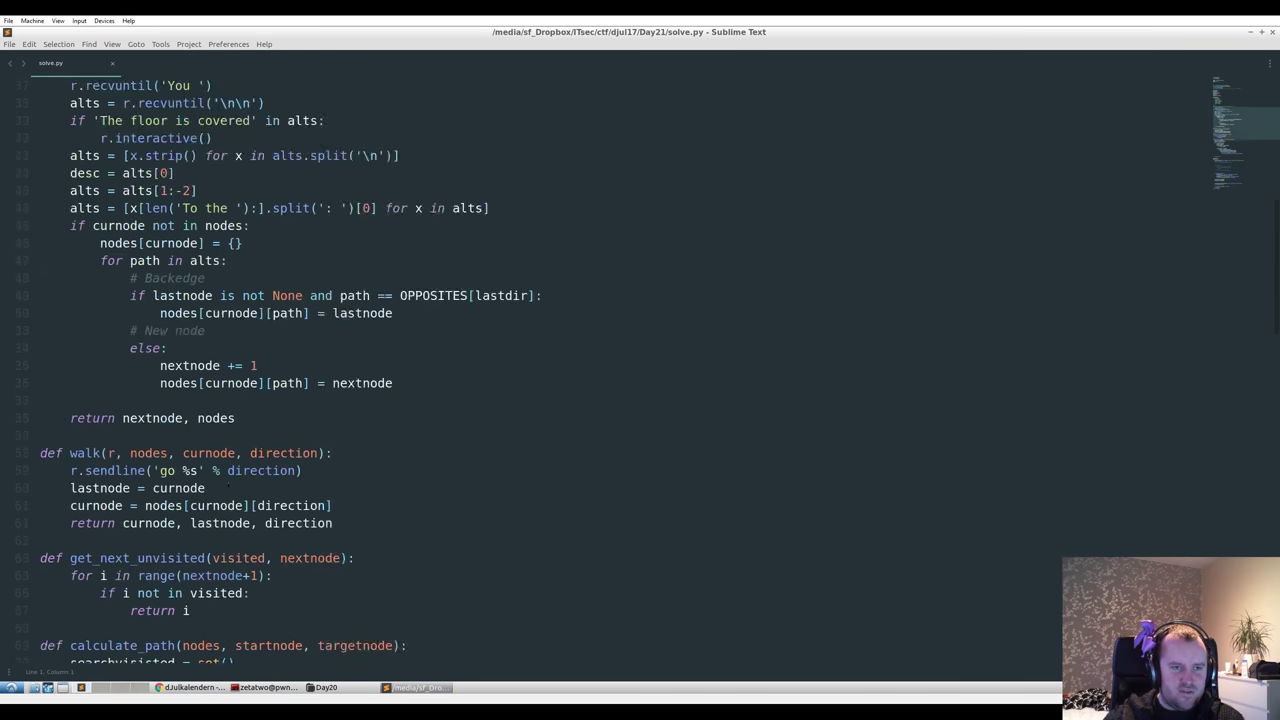
scroll(227, 486, down, 8)
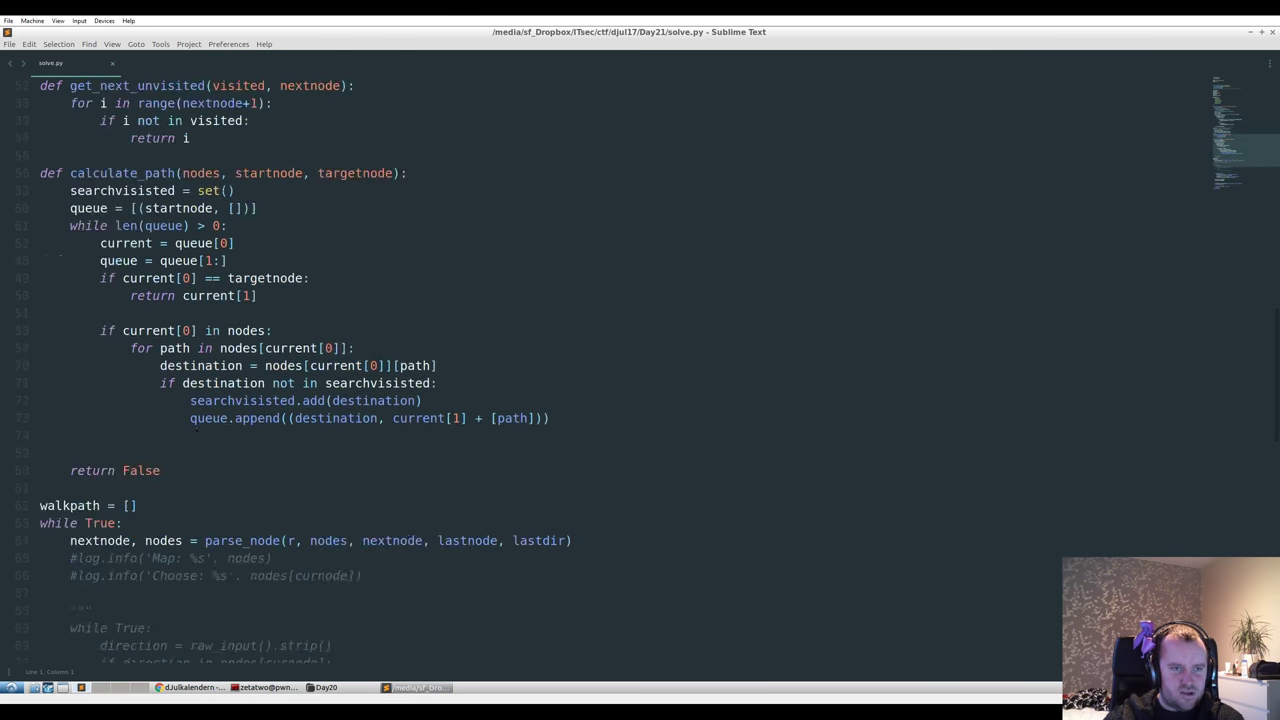
scroll(200, 370, down, 2)
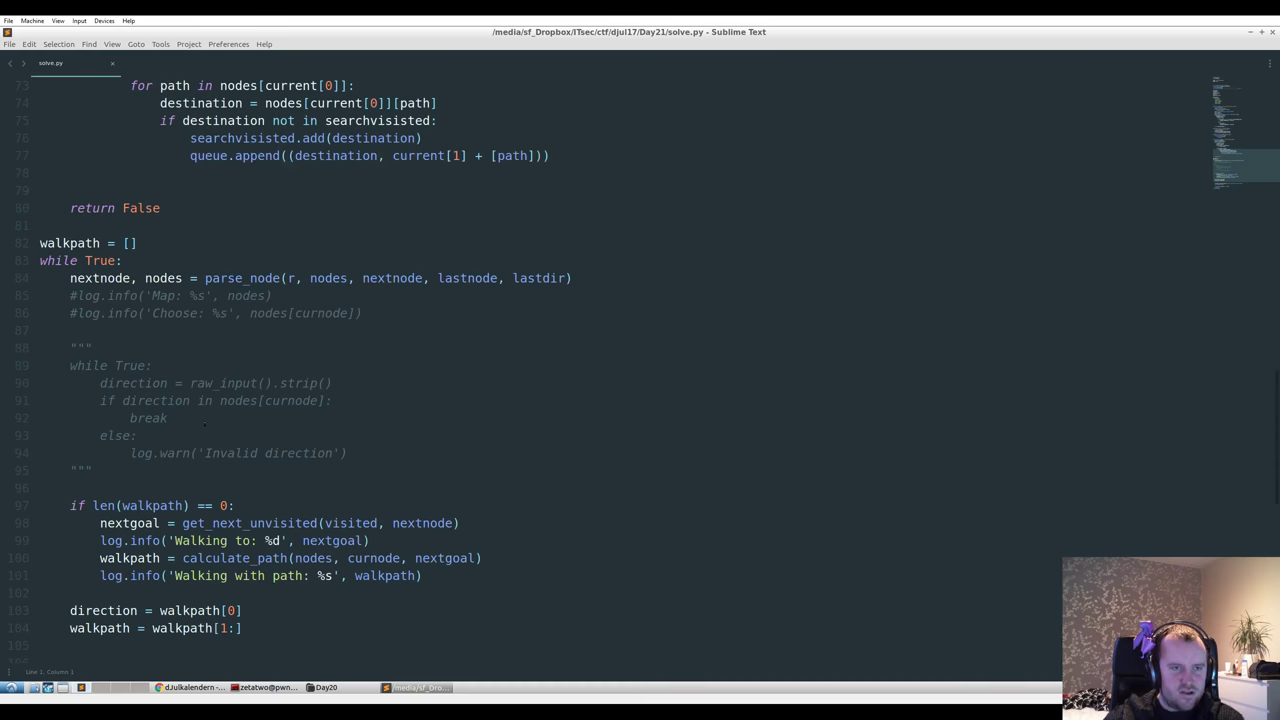
scroll(205, 423, down, 1)
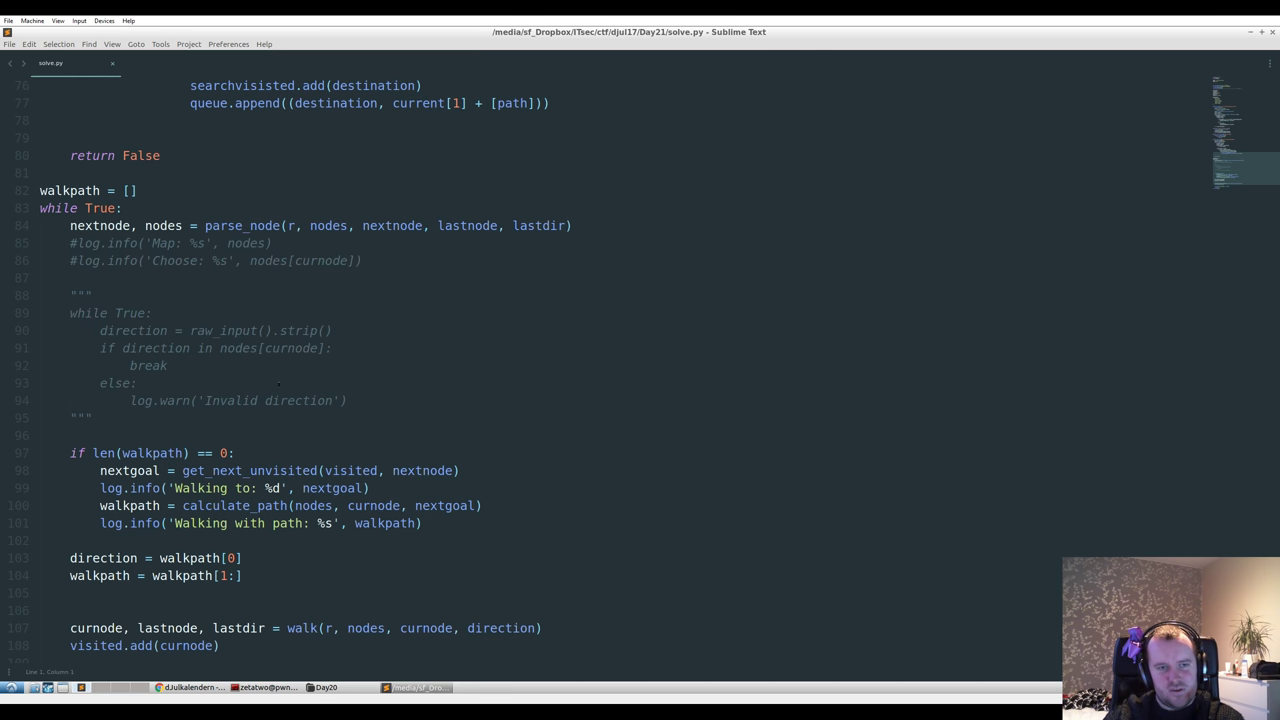
- Return to parse_node in solve.py and highlight the backedge condition comparing path with OPPOSITES[lastdir]
scroll(279, 383, up, 17)
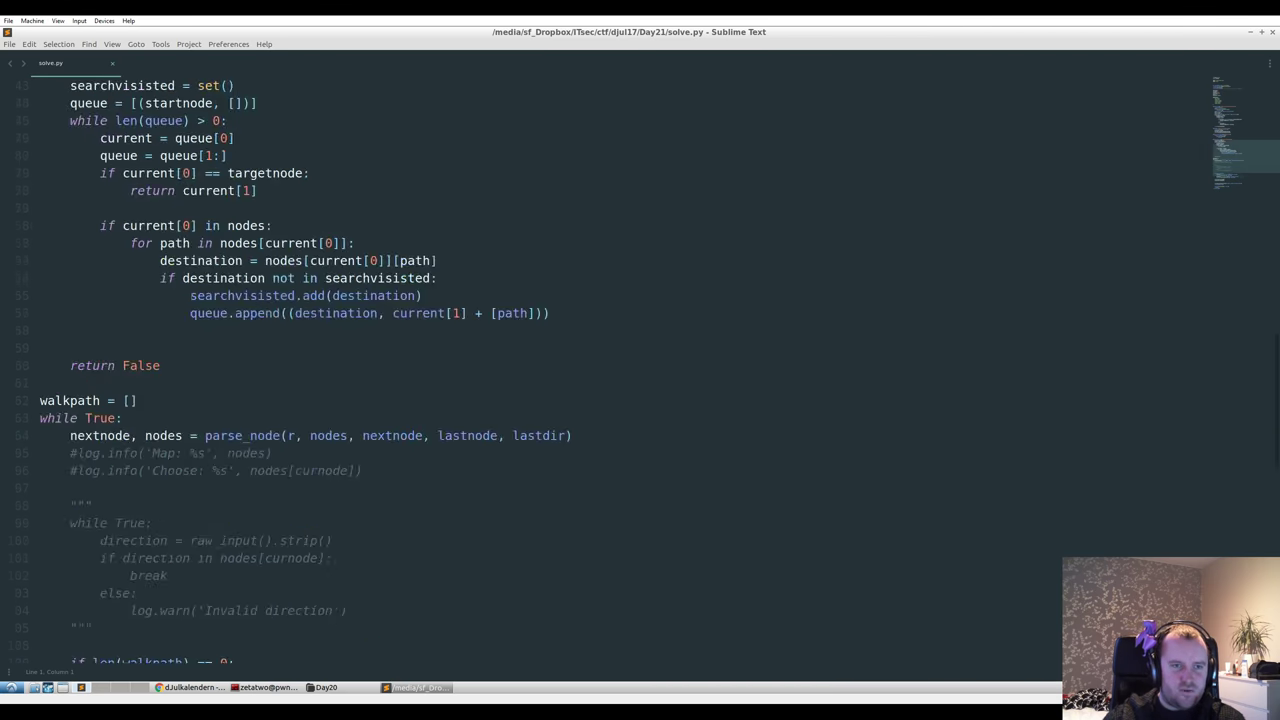
scroll(272, 333, up, 1)
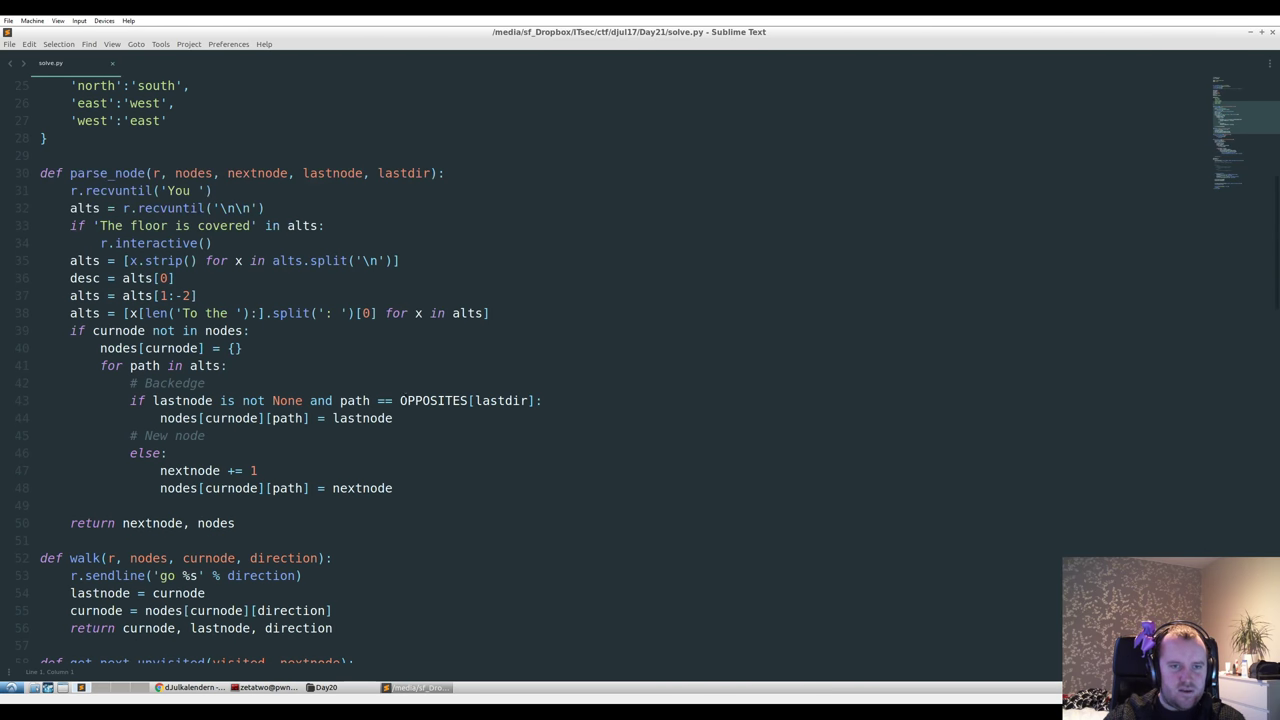
drag(132, 400, 543, 400)
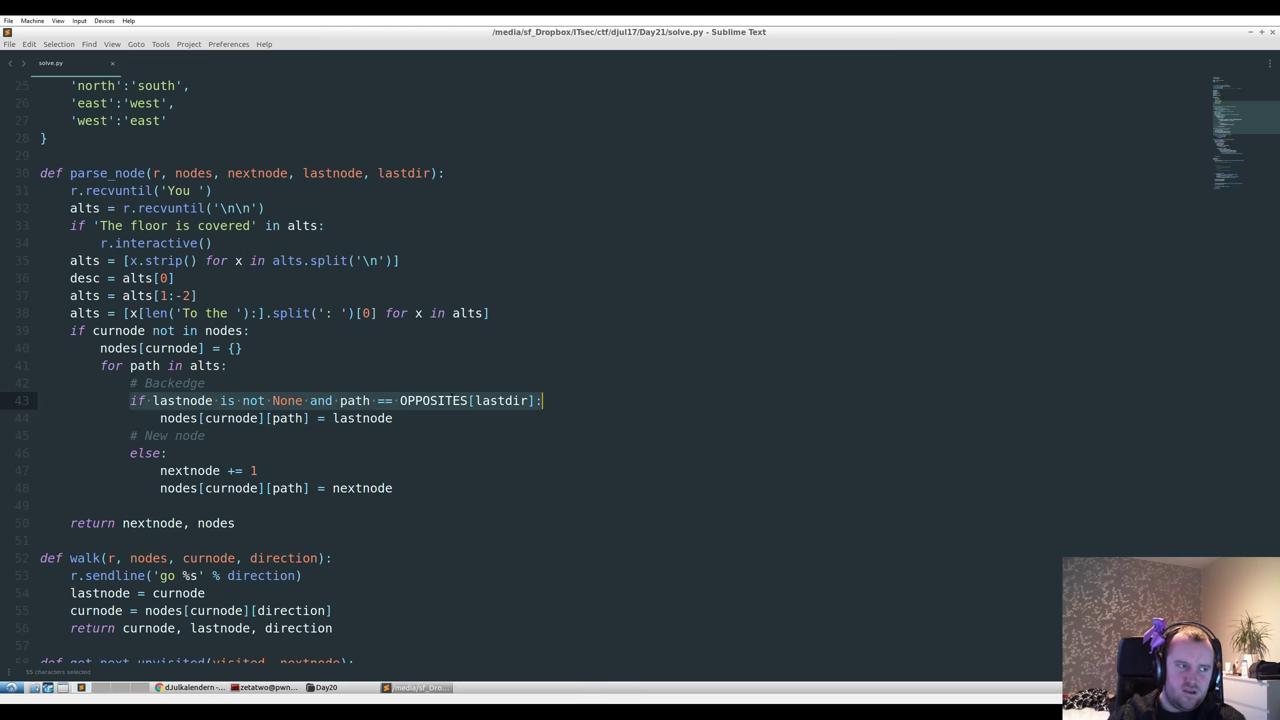
- Review the calculate_path function and highlight its search code from the searchvisisted set to the queue.append line
scroll(445, 322, down, 4)
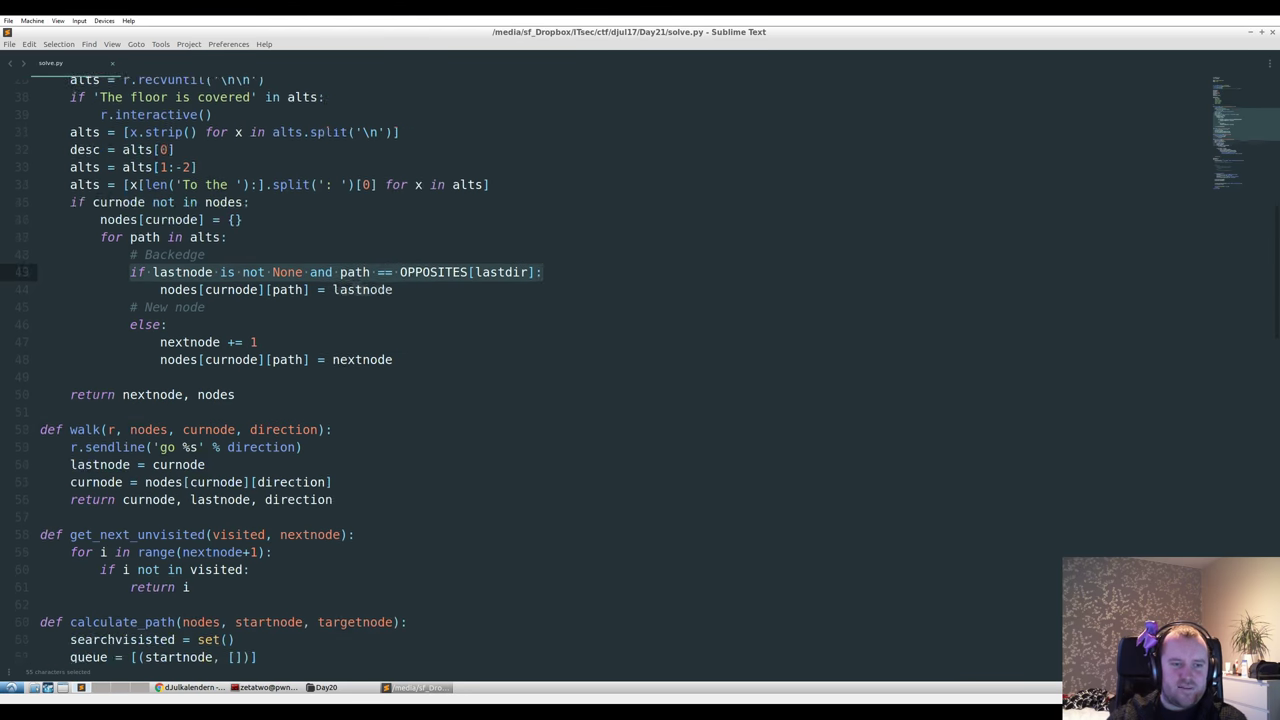
scroll(443, 322, down, 6)
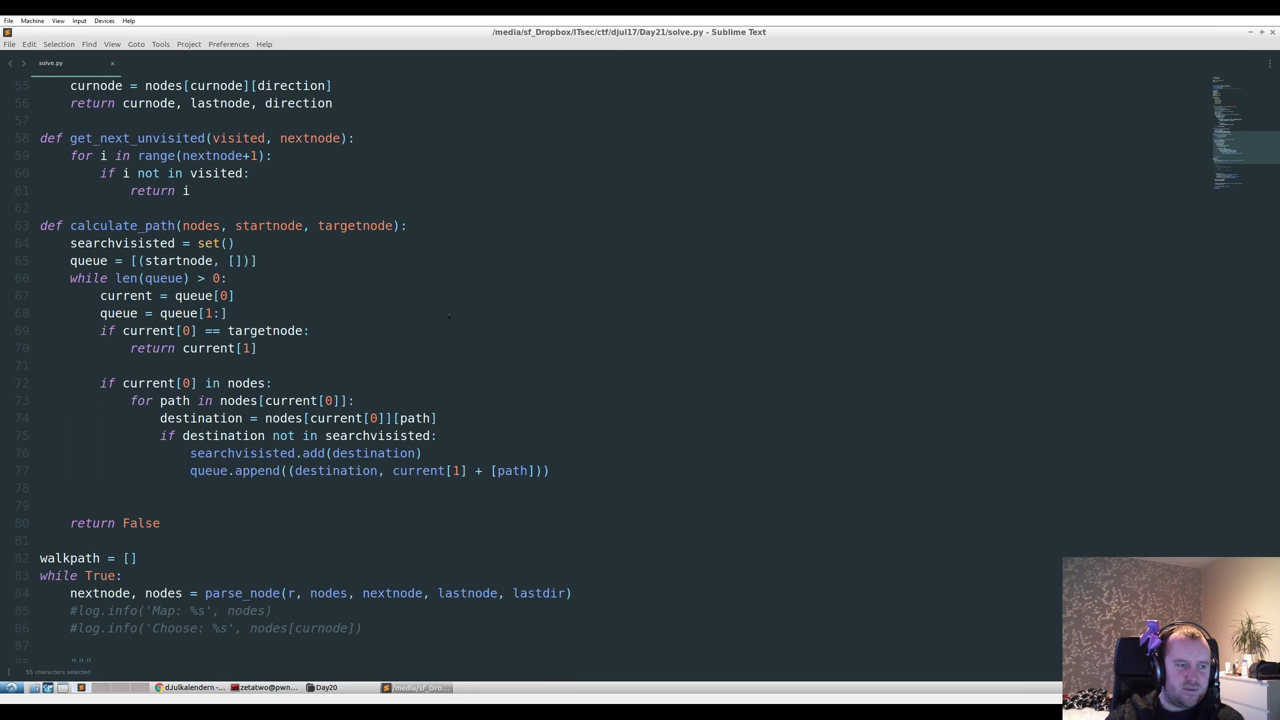
scroll(449, 316, down, 4)
scroll(457, 338, up, 3)
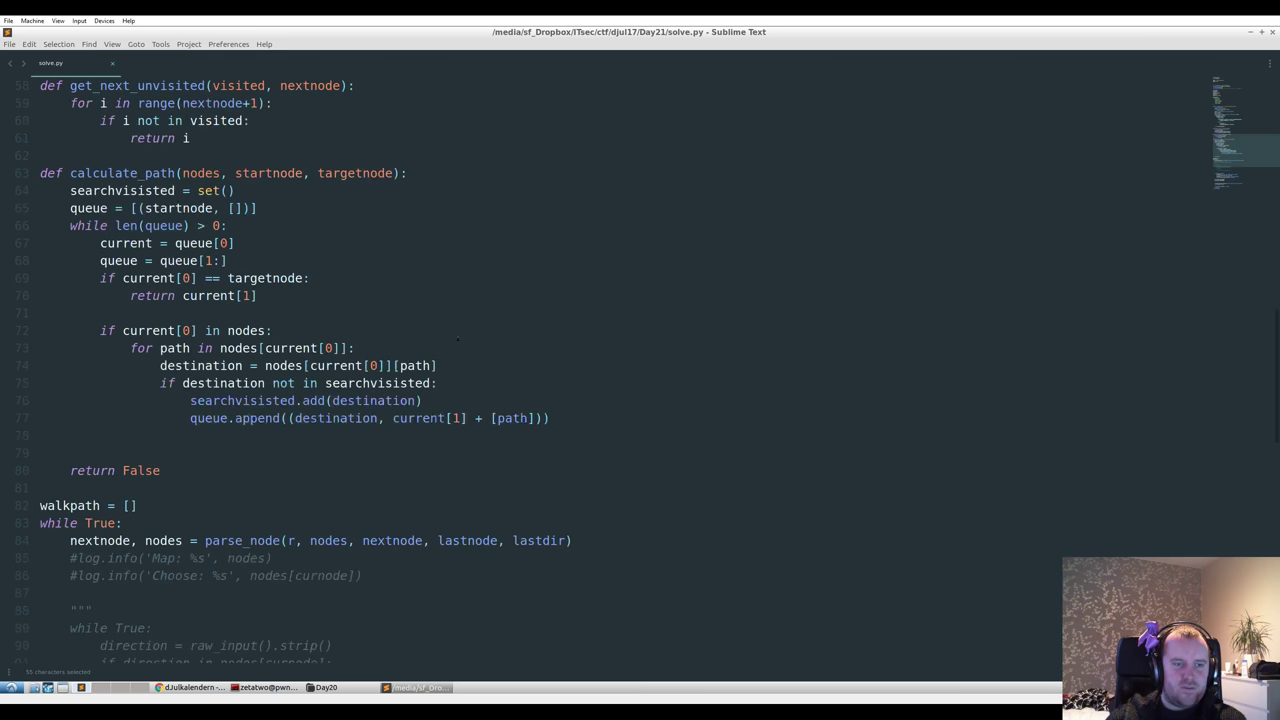
scroll(457, 338, up, 1)
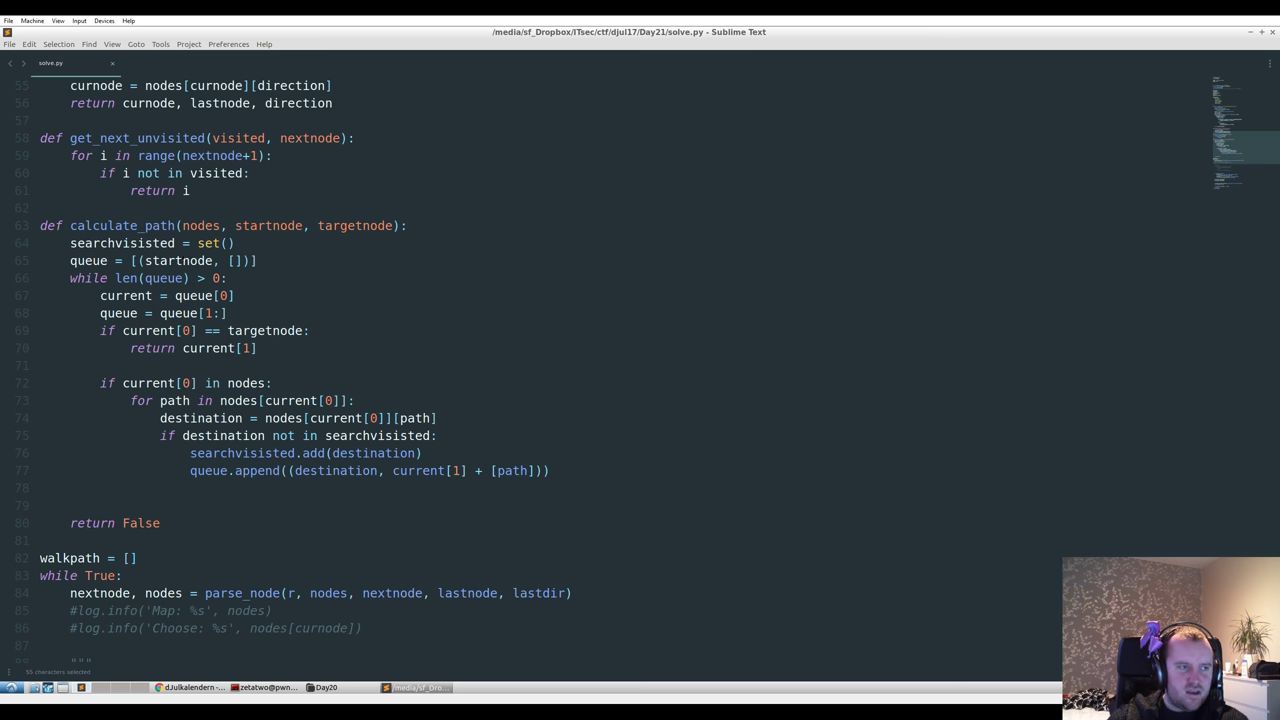
drag(70, 243, 503, 470)
click(500, 488)
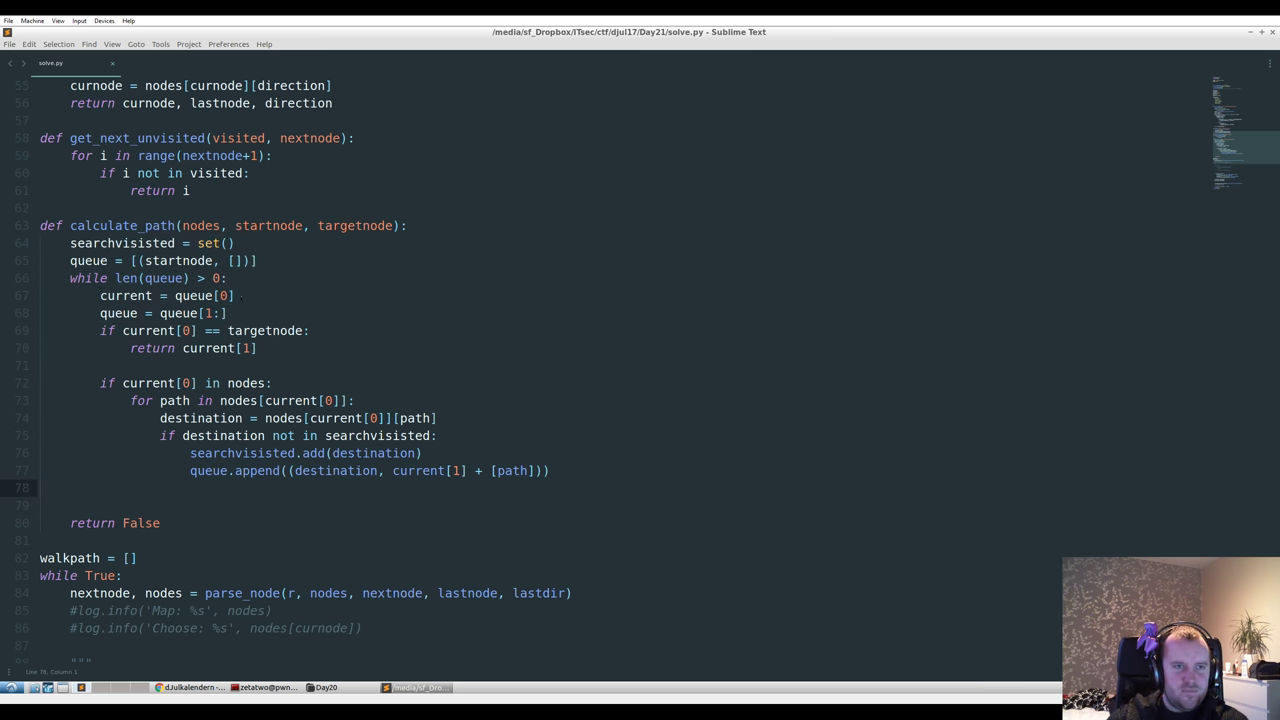
- Read through the main walking loop to the closing r.interactive() call, checking back on calculate_path
scroll(640, 366, down, 9)
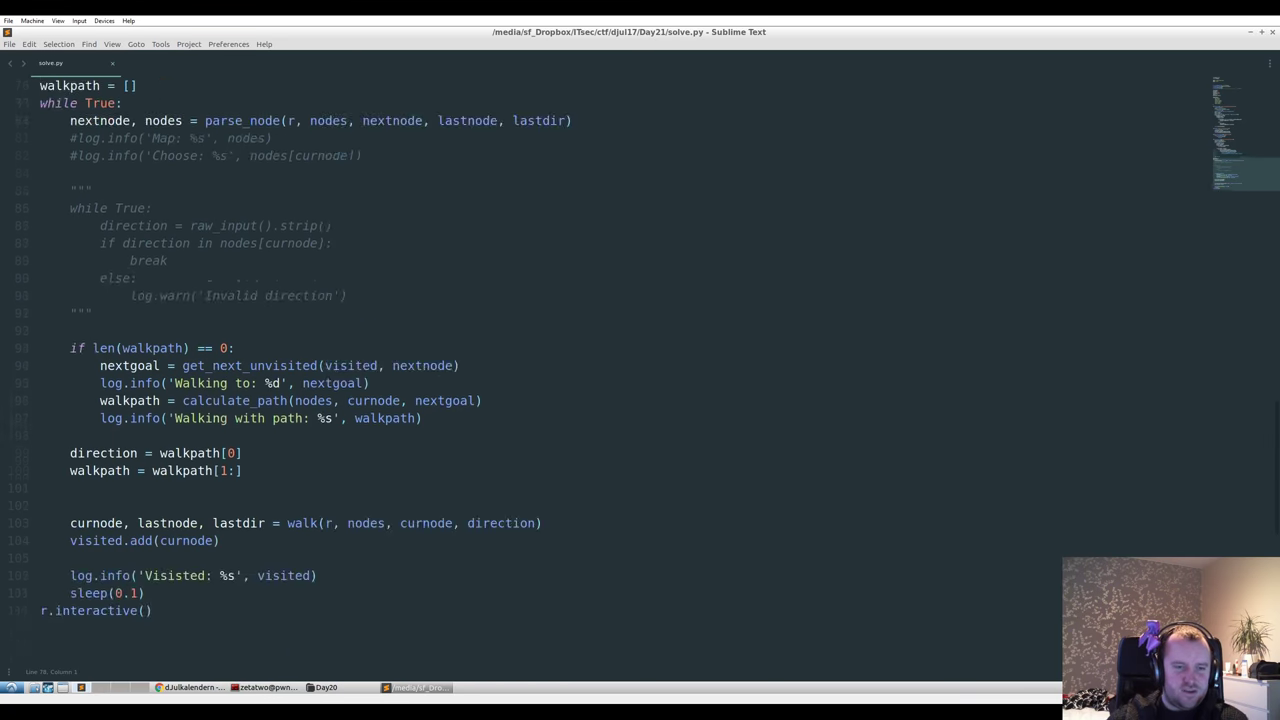
scroll(315, 380, up, 8)
scroll(315, 380, down, 9)
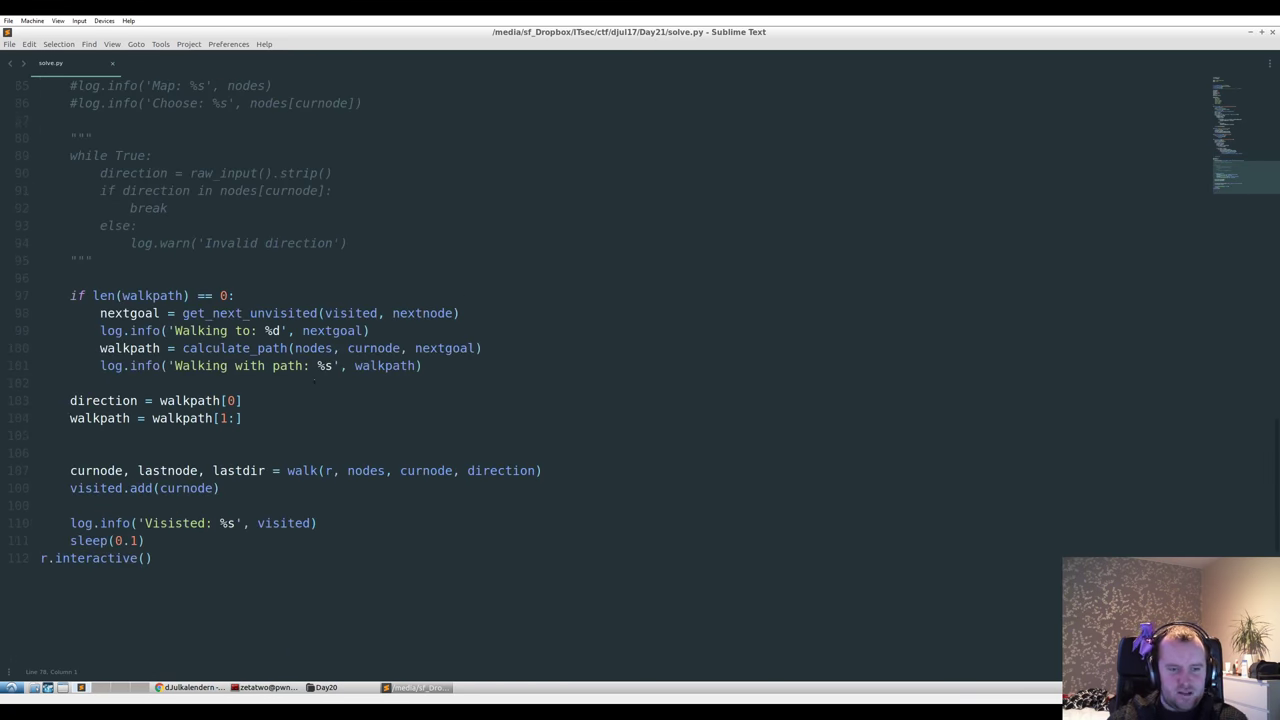
- Switch to the terminal and enter the command python solve.py at the Day21 prompt
key(alt+Tab)
key(Return)
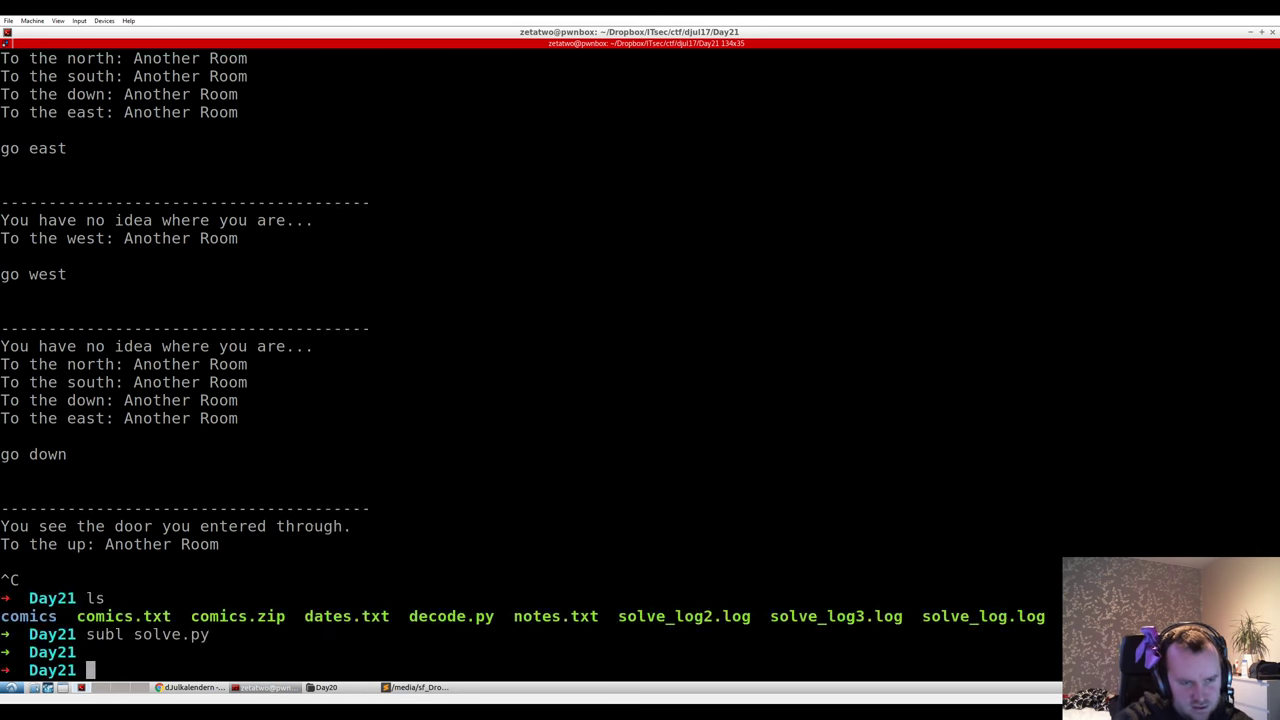
text(python solve.py)
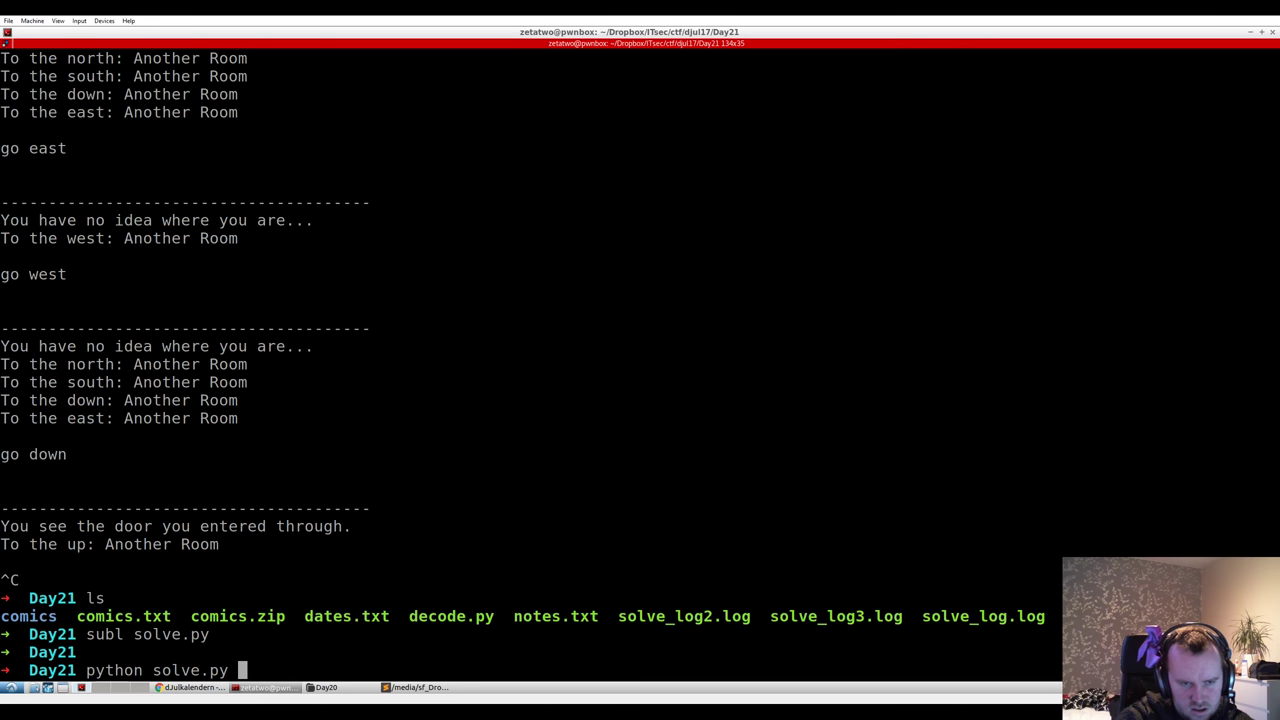
- Run solve.py briefly, interrupt it, and set the log level of its remote connection to 'info' in Sublime Text
key(Return)
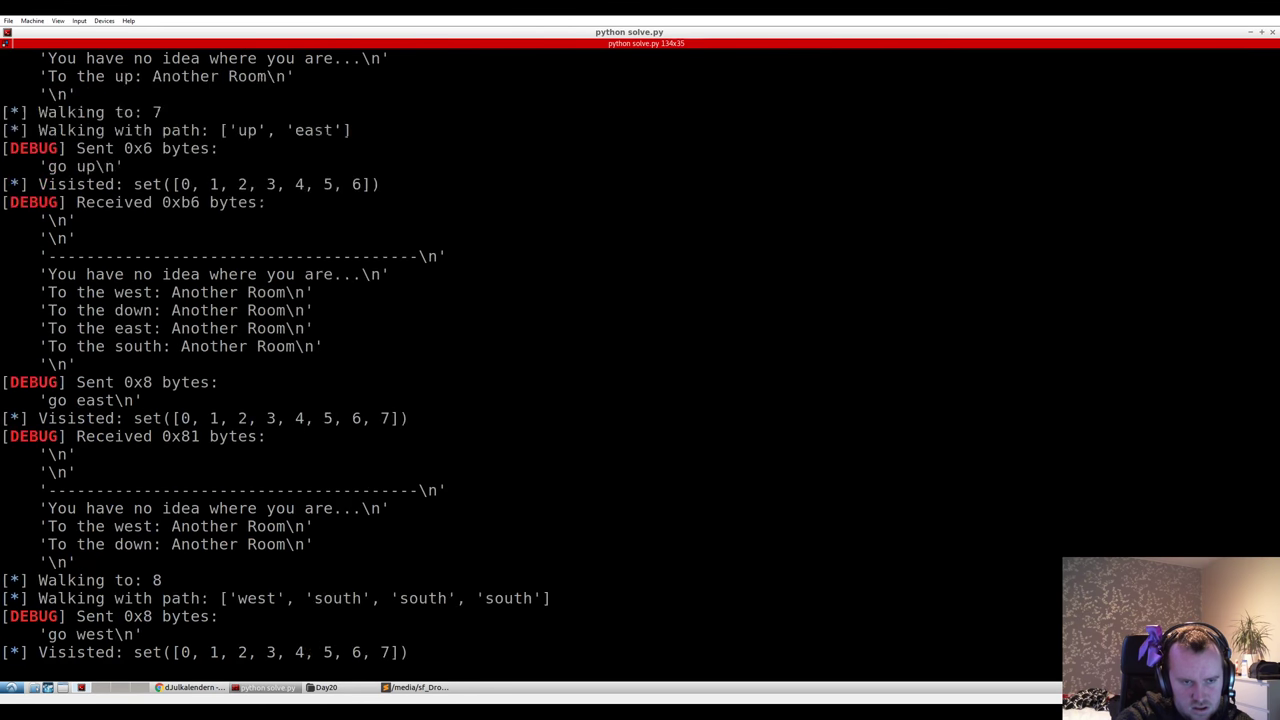
key(ctrl+c)
key(alt+Tab)
key(ctrl+Home)
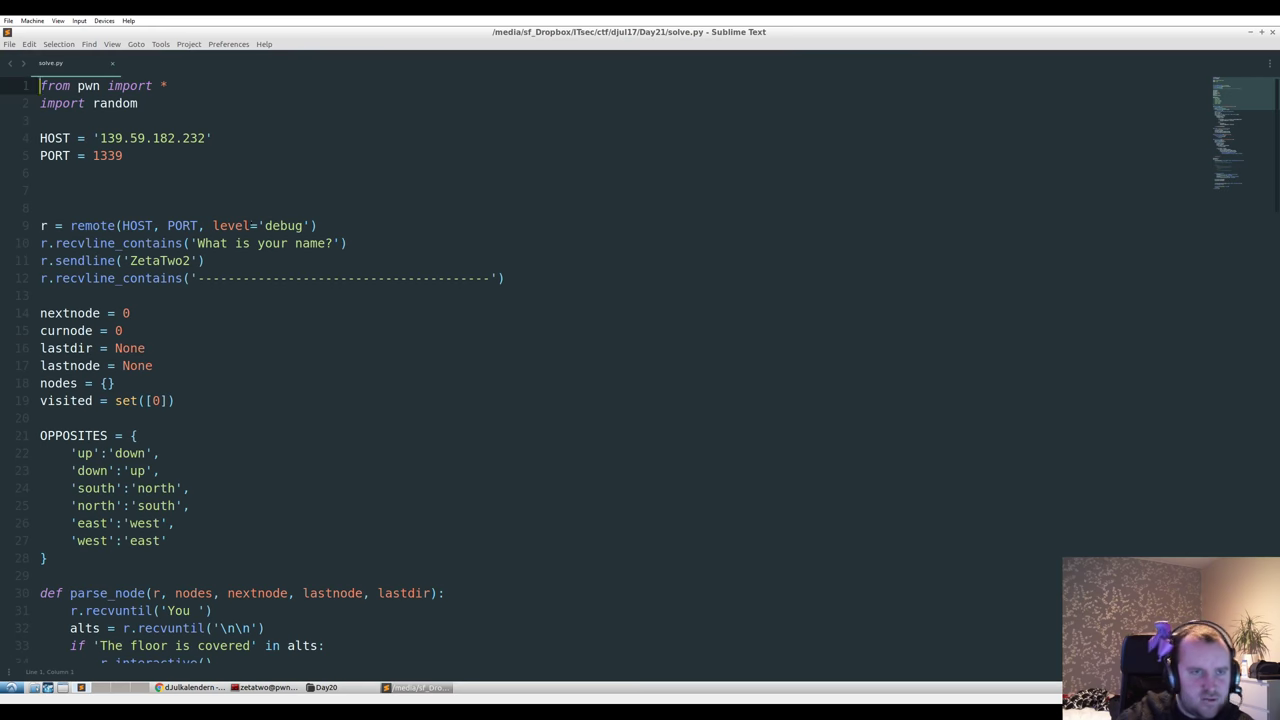
double_click(285, 225)
text(info)
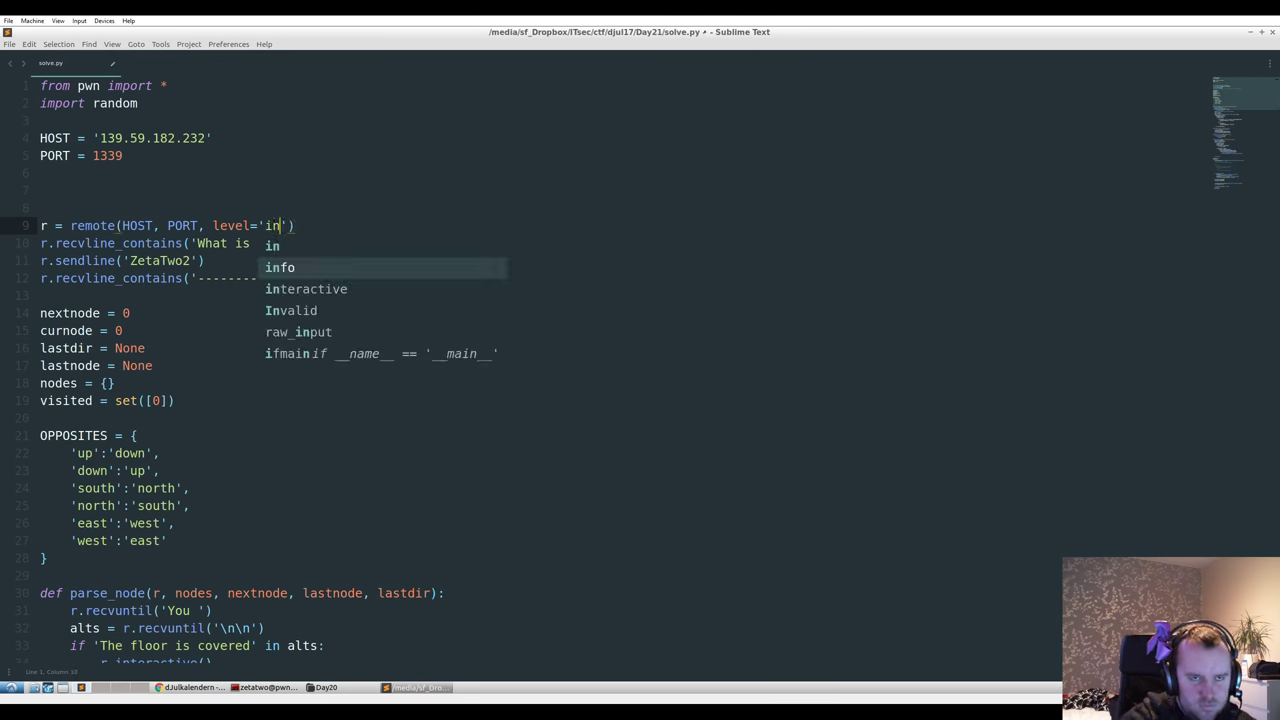
- Run solve.py again in the terminal, interrupt it, and examine the walking paths and visited rooms it logged
key(alt+Tab)
key(Up)
key(Return)
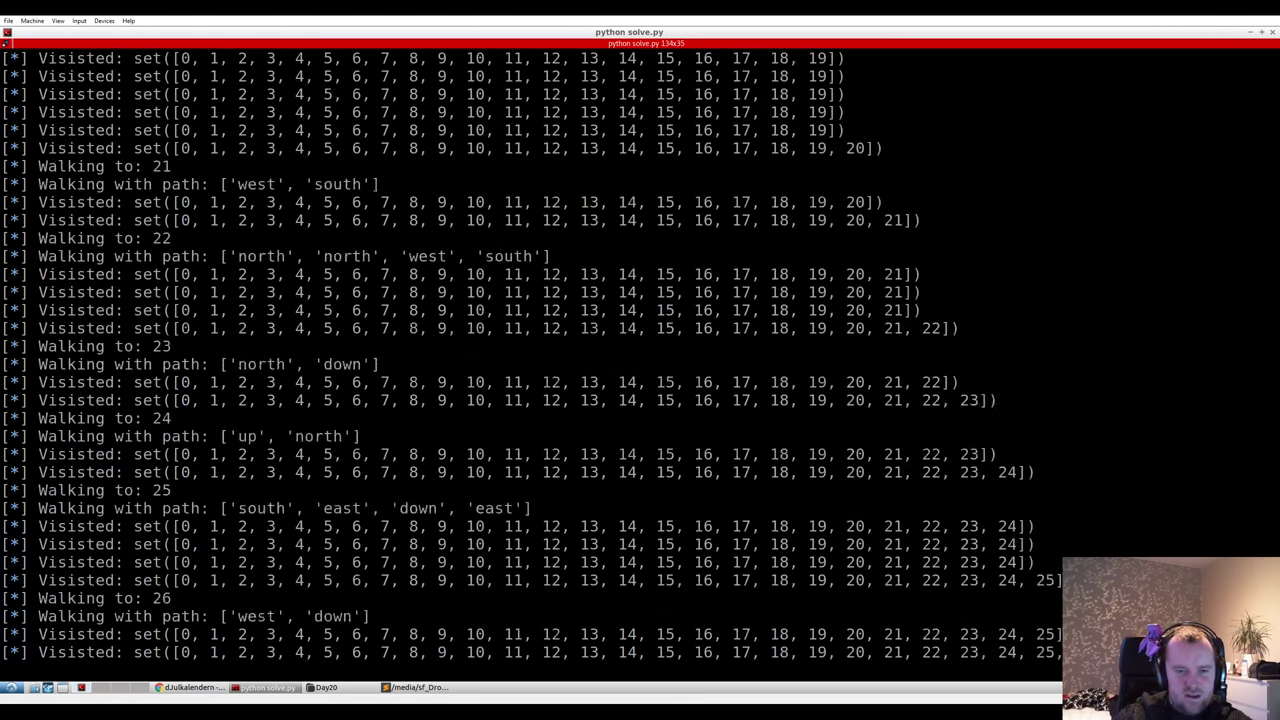
key(ctrl+c)
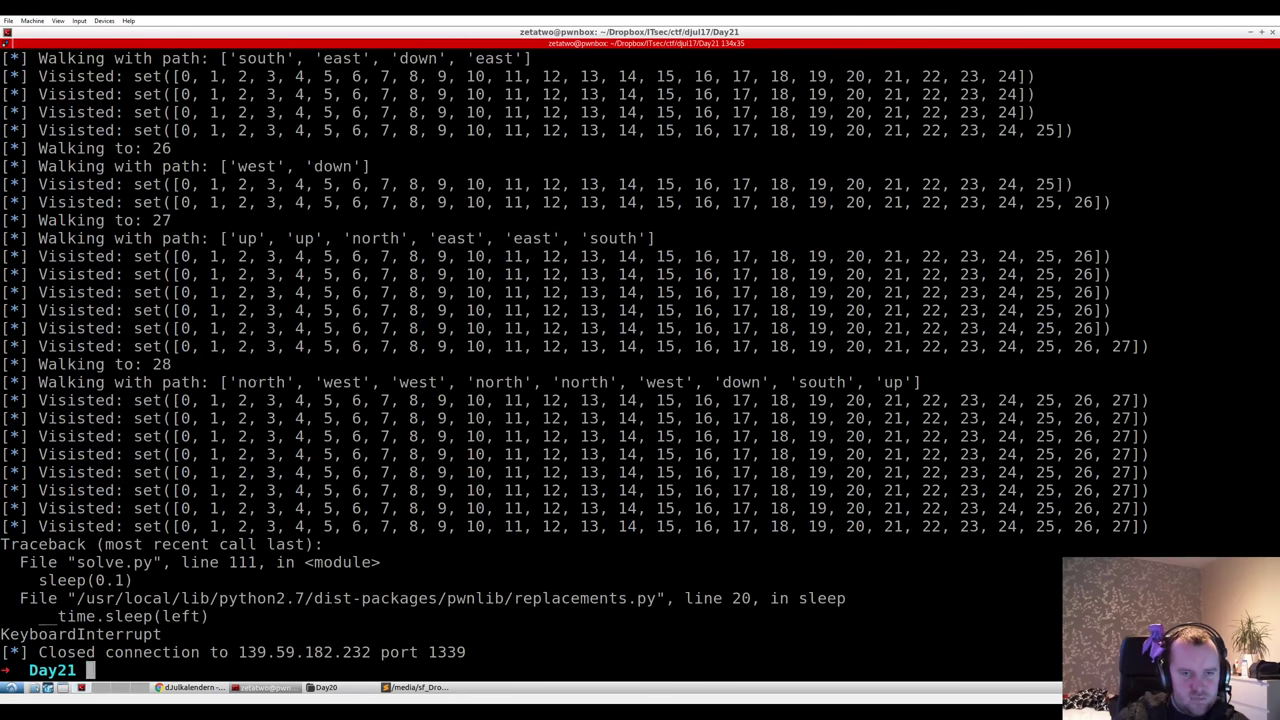
scroll(530, 360, up, 3)
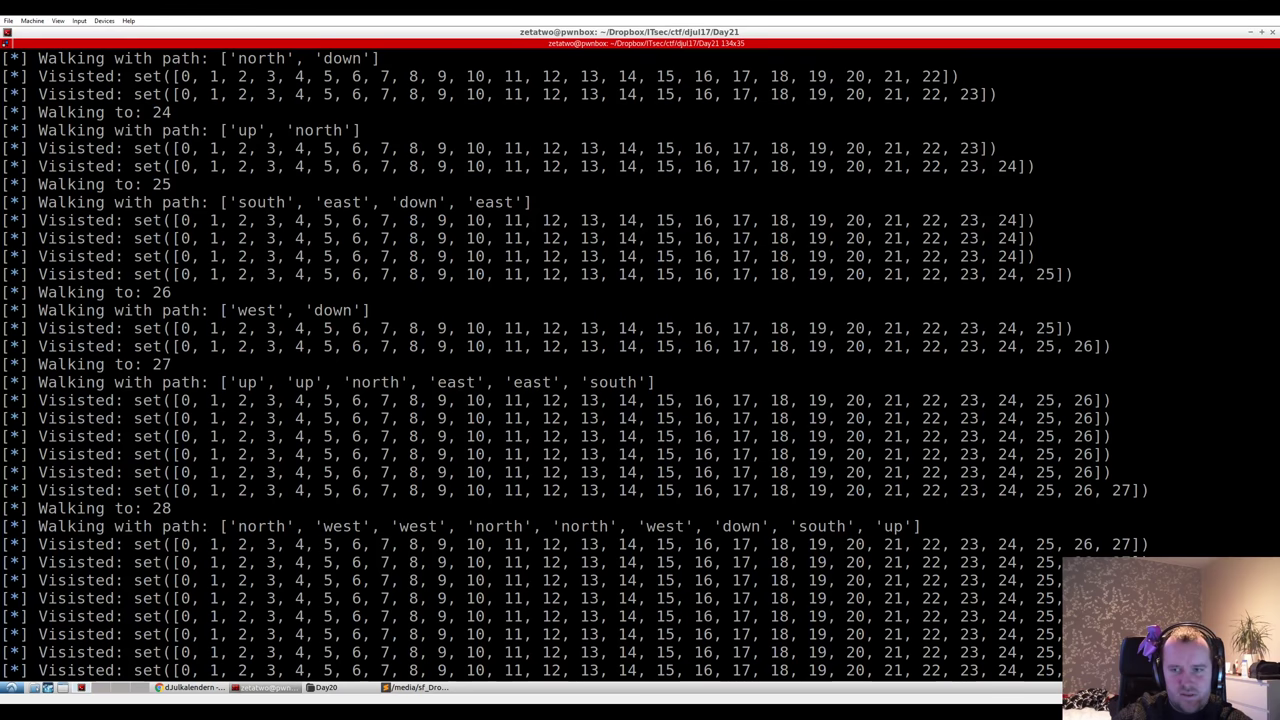
drag(5, 400, 1142, 490)
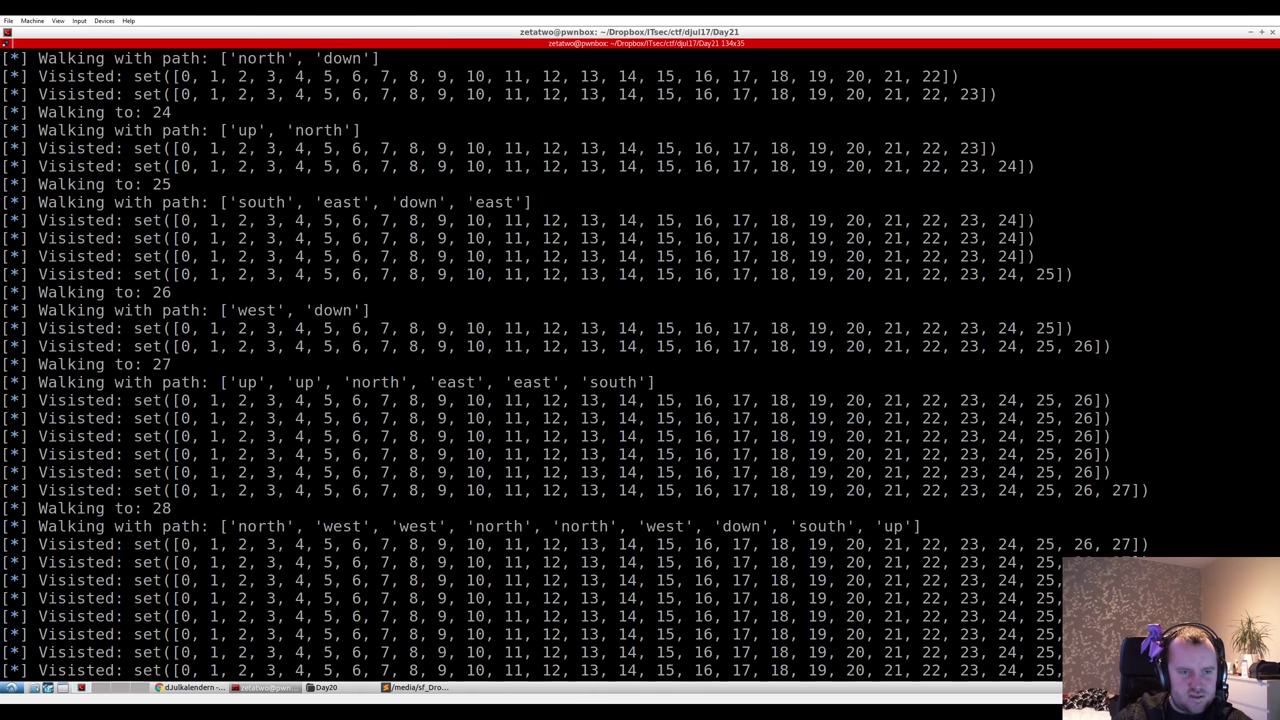
drag(222, 526, 663, 544)
key(ctrl+c)
- Rerun solve.py to let it explore more rooms of the maze, and interrupt it
key(Up)
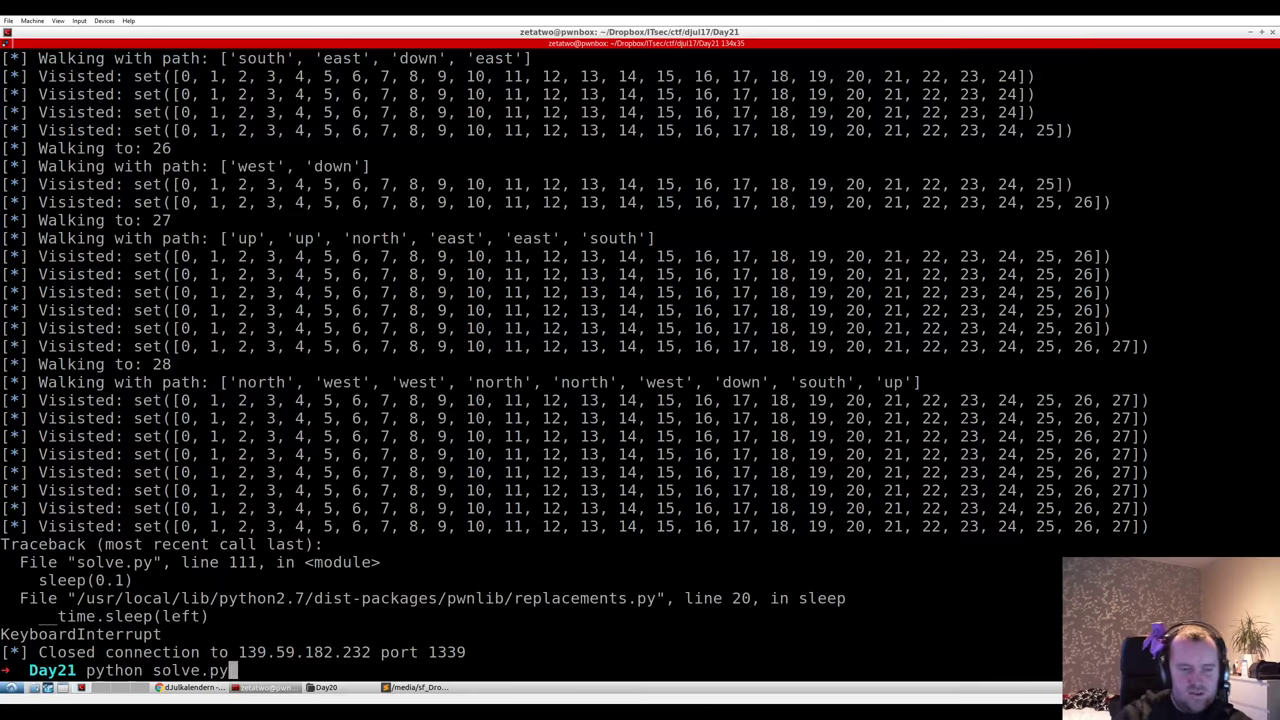
key(Return)
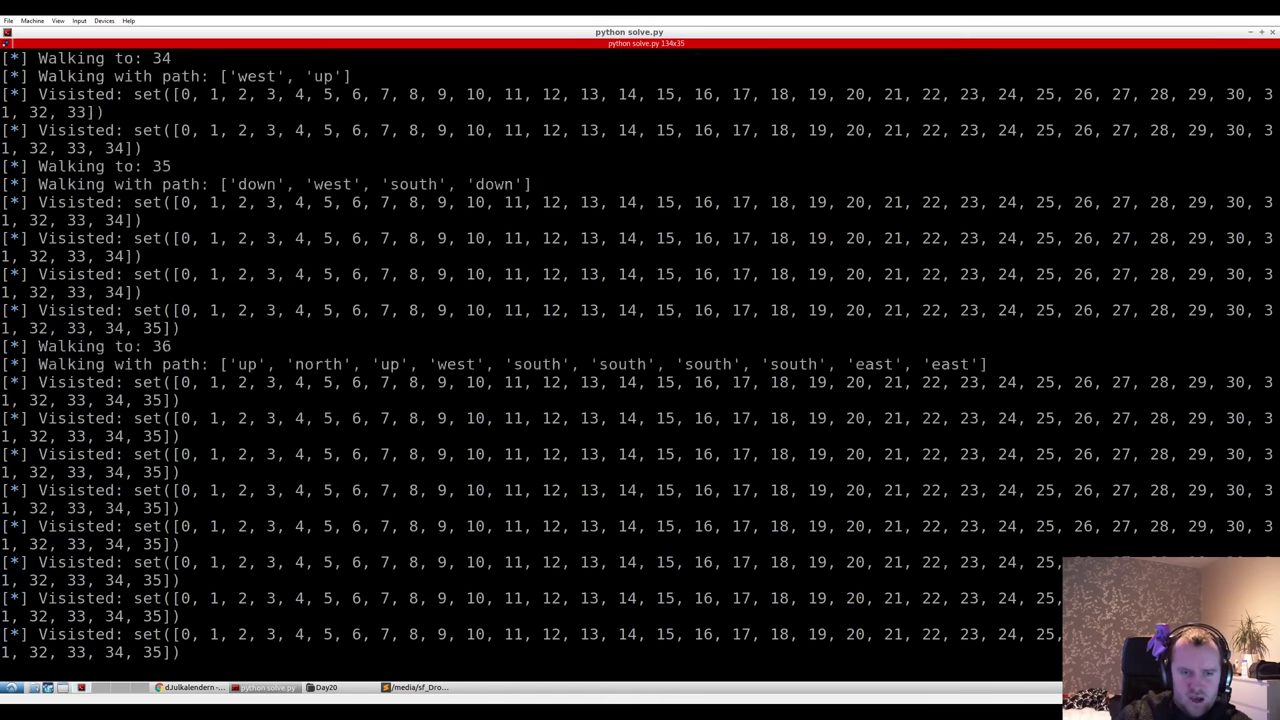
key(ctrl+c)
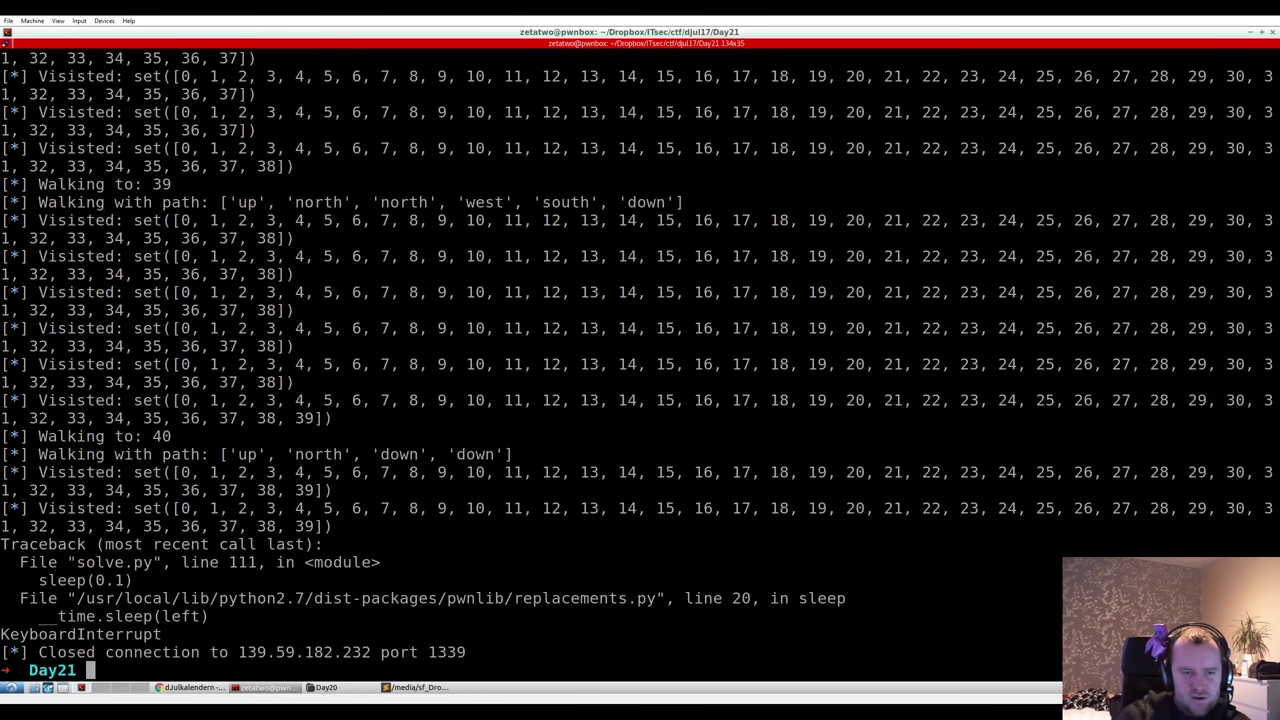
- List the files in the Day21 folder and show the end of solve_log2.log with tail
text(ls)
key(Return)
text(tail so)
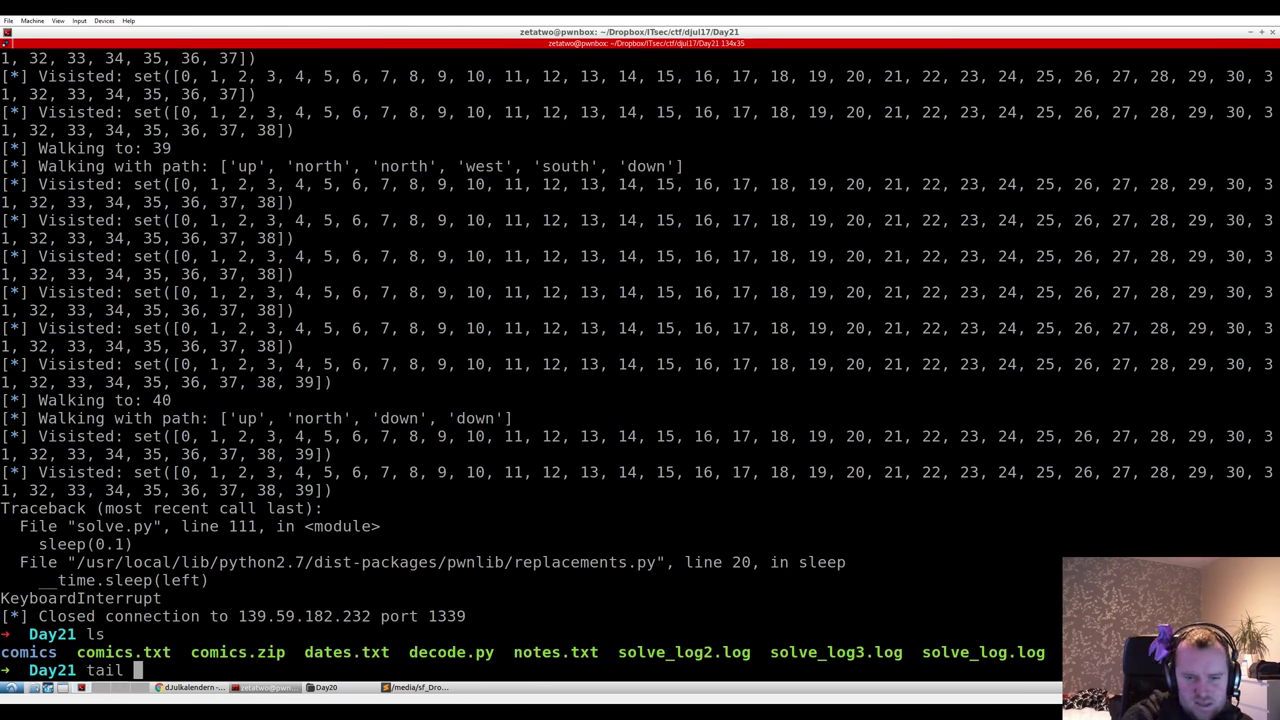
key(Tab)
key(Tab)
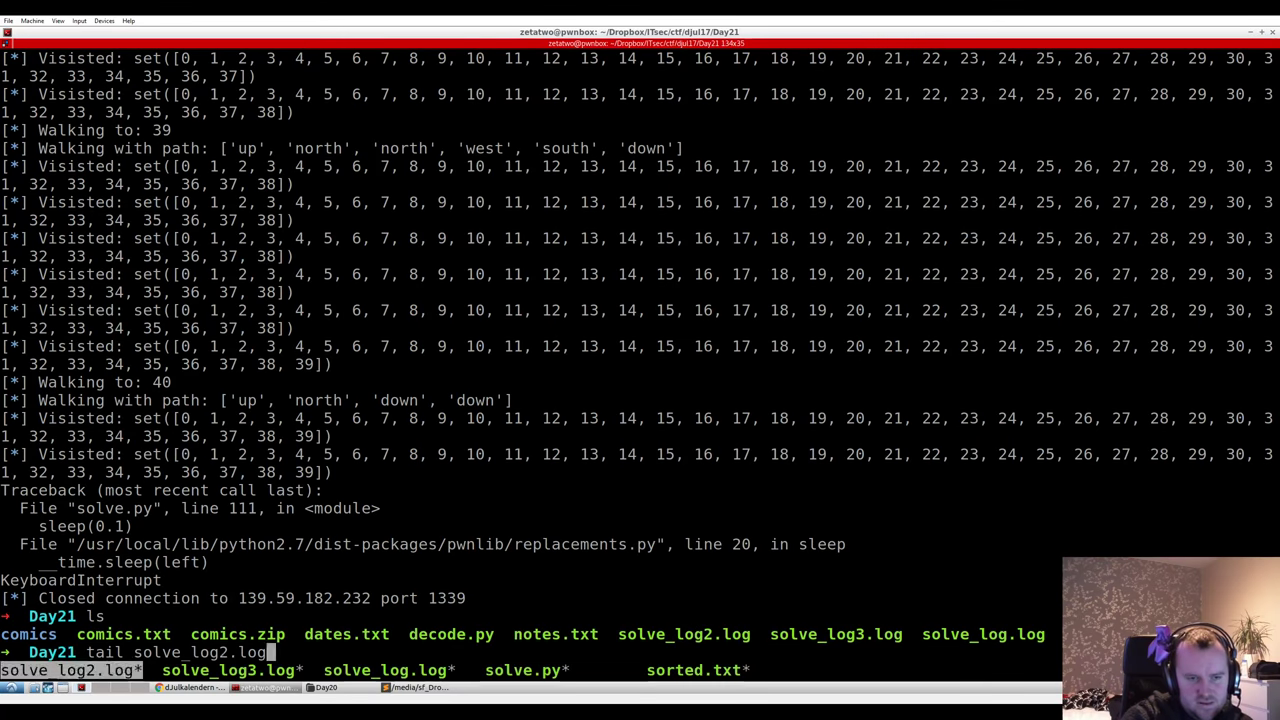
key(Return)
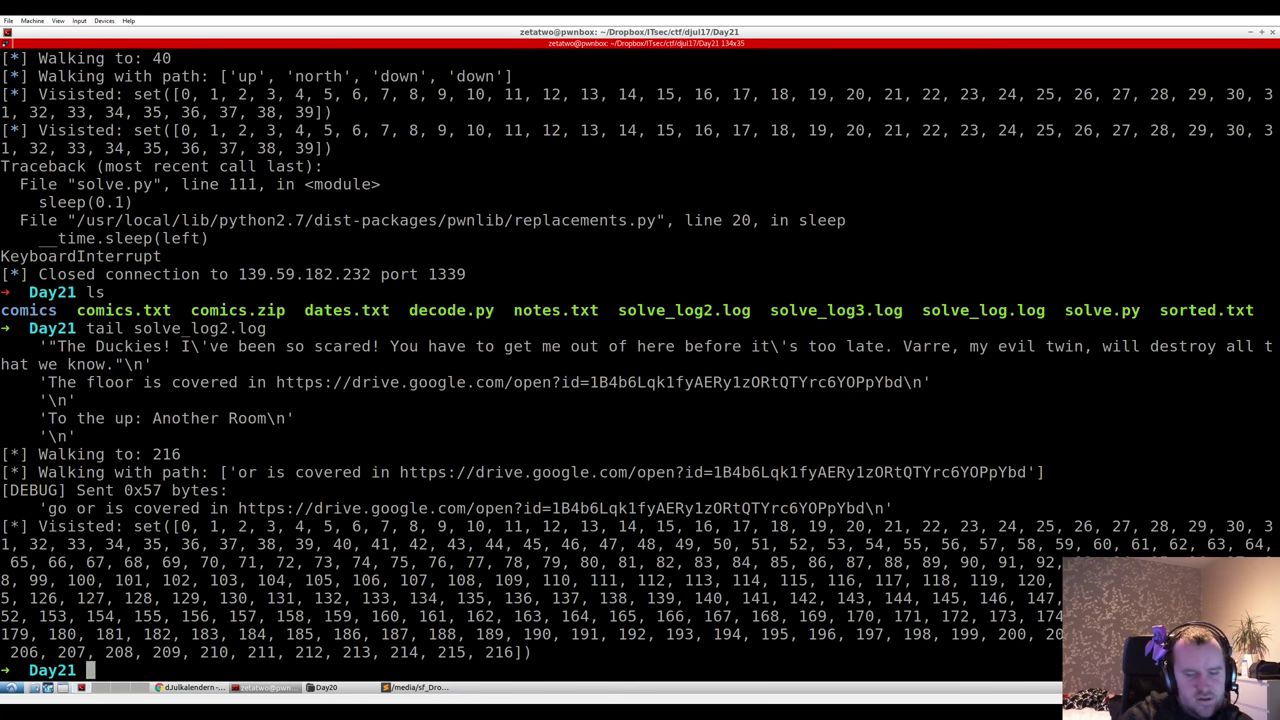
- Try to show more of solve_log2.log by running tail with the option -N50
key(Up)
key(ctrl+Left)
key(ctrl+Left)
key(ctrl+Left)
text(-N50)
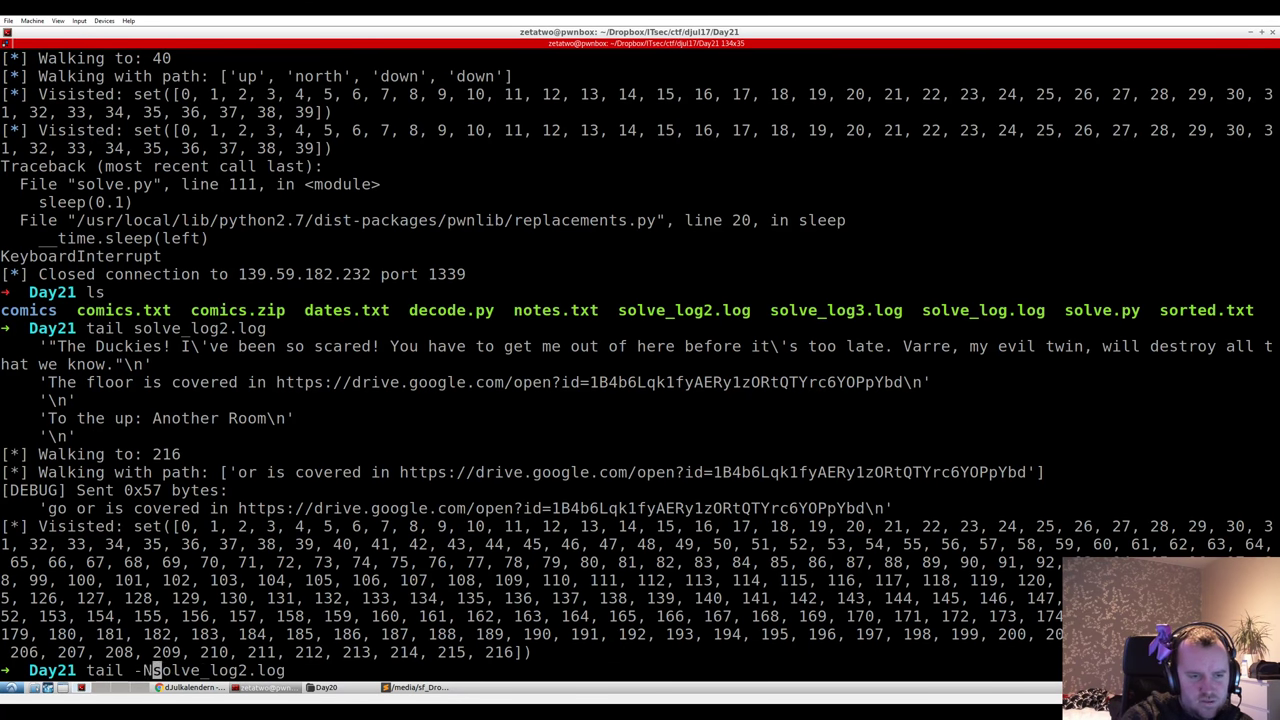
key(Return)
- Show the last 50 lines of solve_log2.log with tail -n50, examine the Google Drive link, and list the folder again
key(Up)
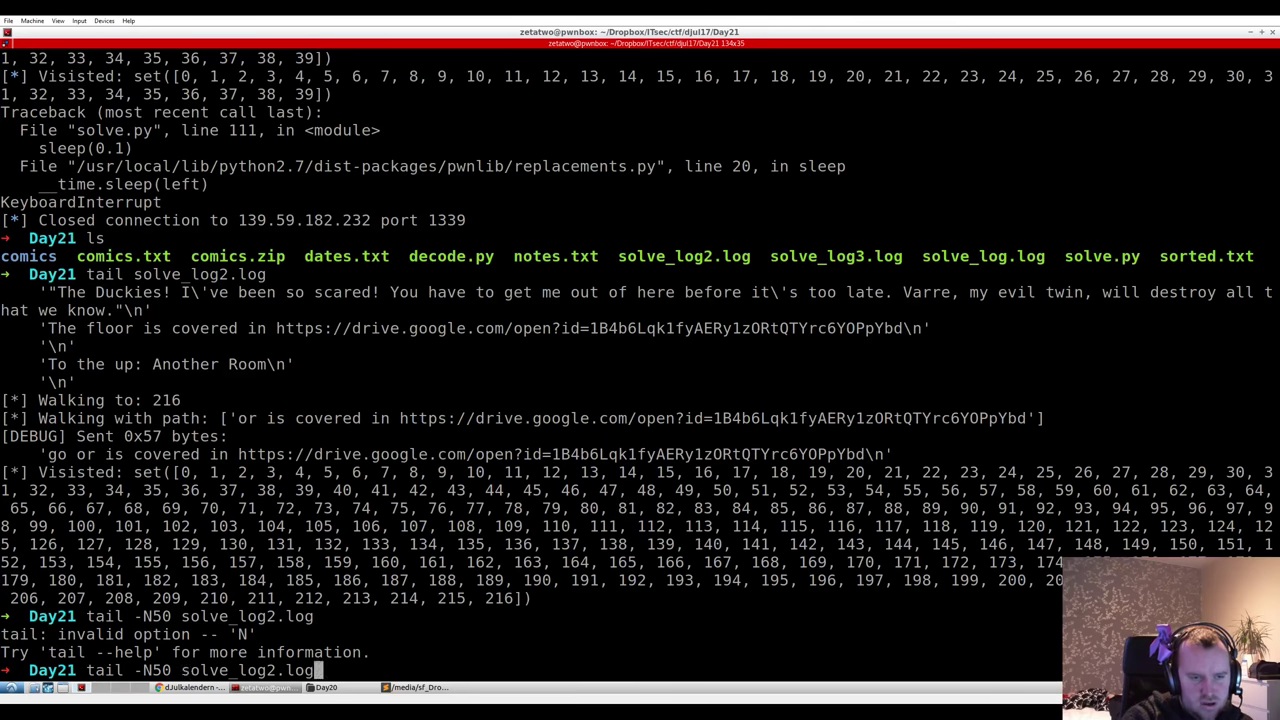
key(ctrl+Left)
key(ctrl+Left)
key(ctrl+Left)
key(Delete)
text(n)
key(Return)
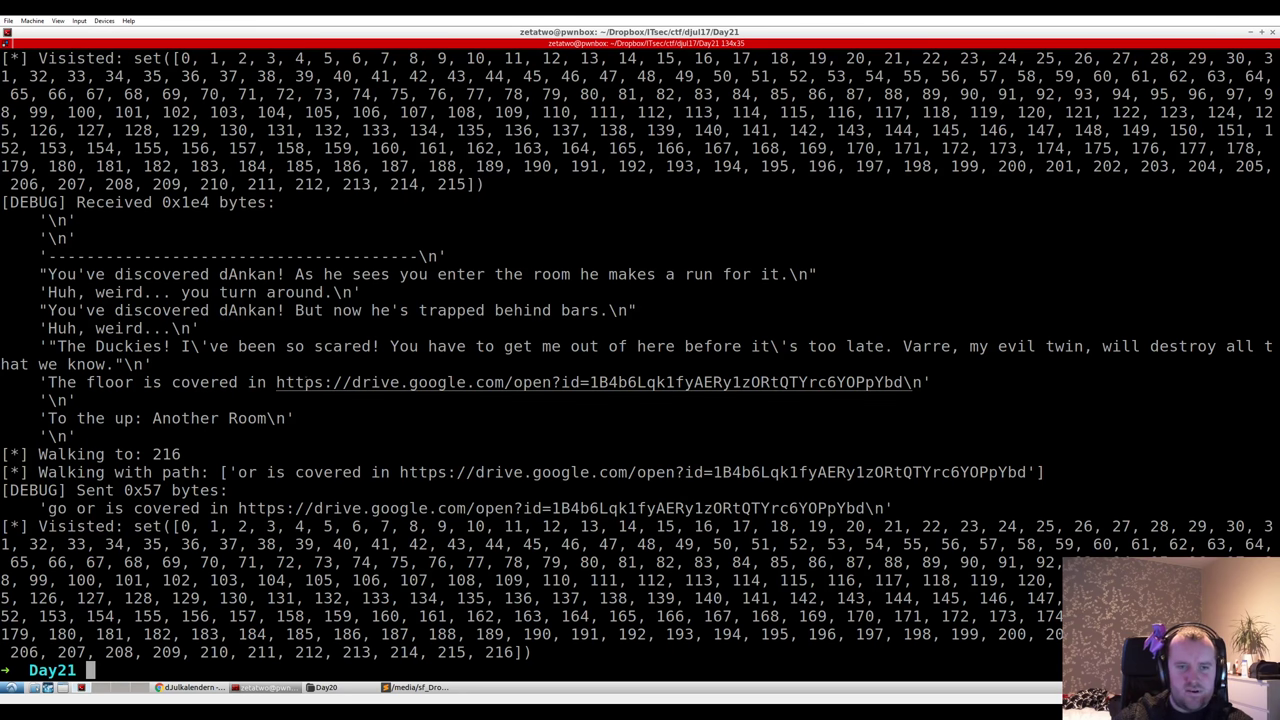
drag(276, 382, 903, 382)
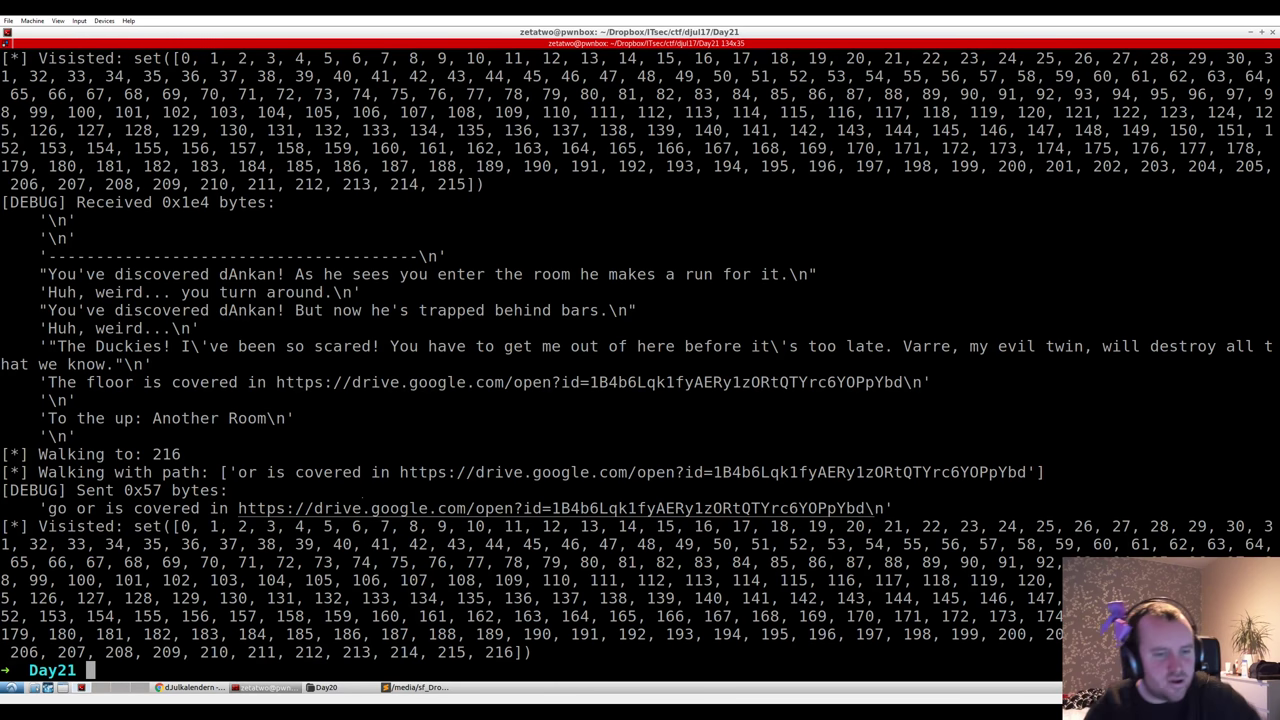
text(ls)
key(Return)
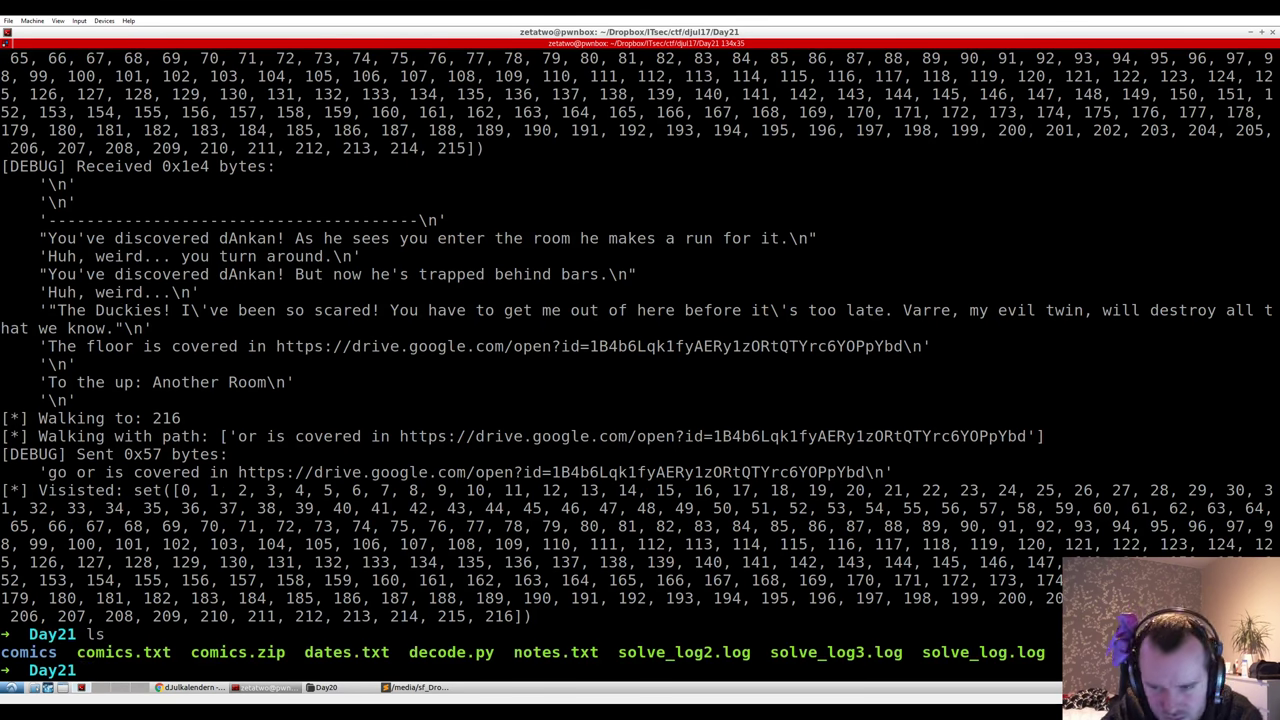
- Add an empty line at the end of solve.py in Sublime Text, save the file, and close the editor
key(alt+Tab)
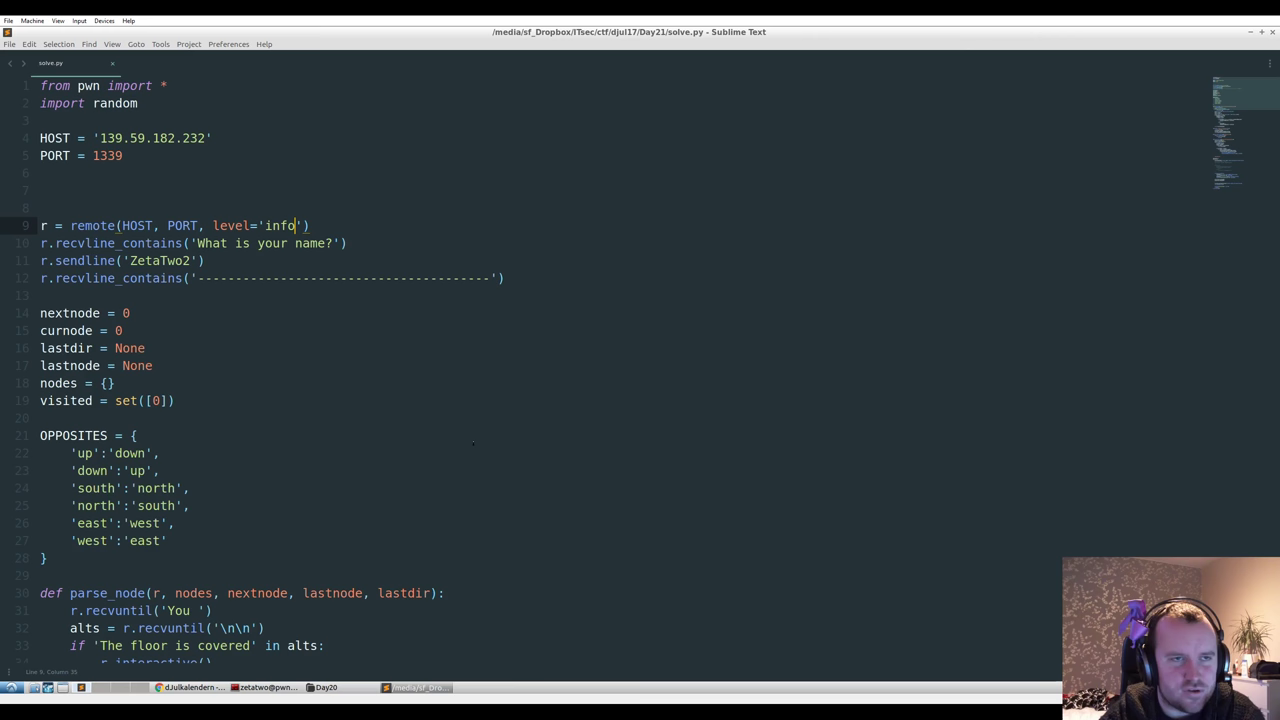
key(ctrl+End)
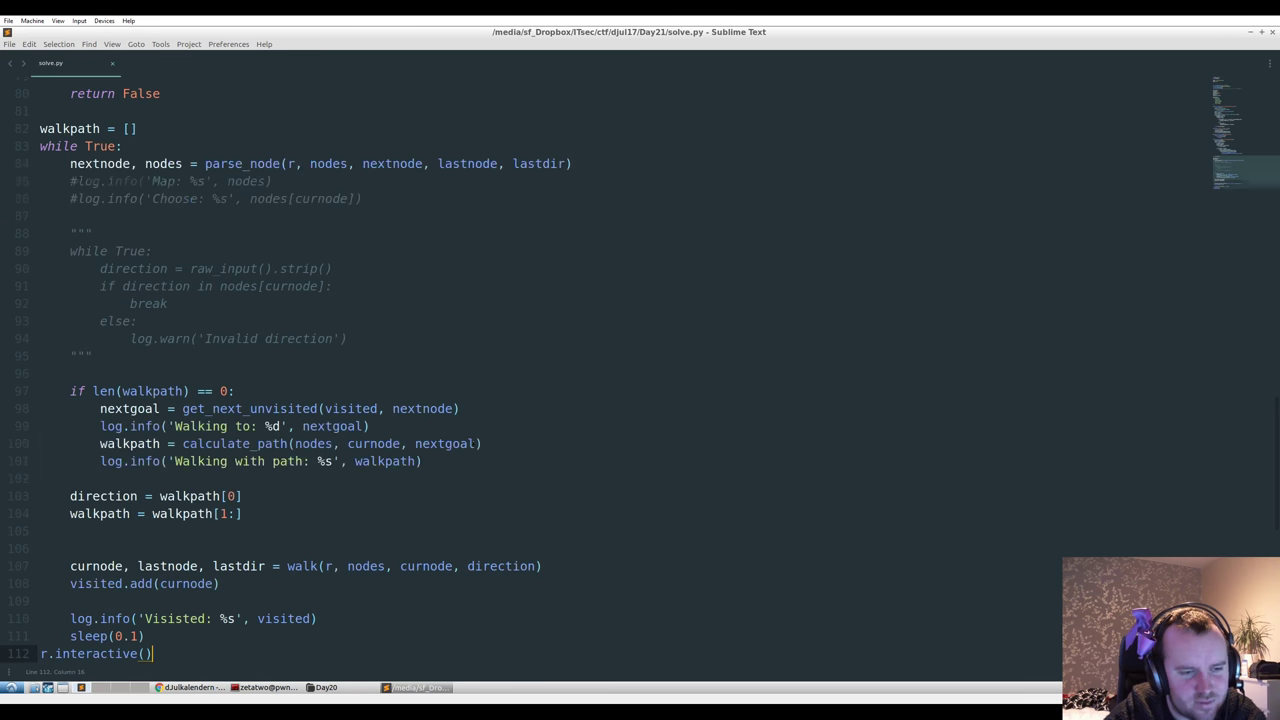
key(Return)
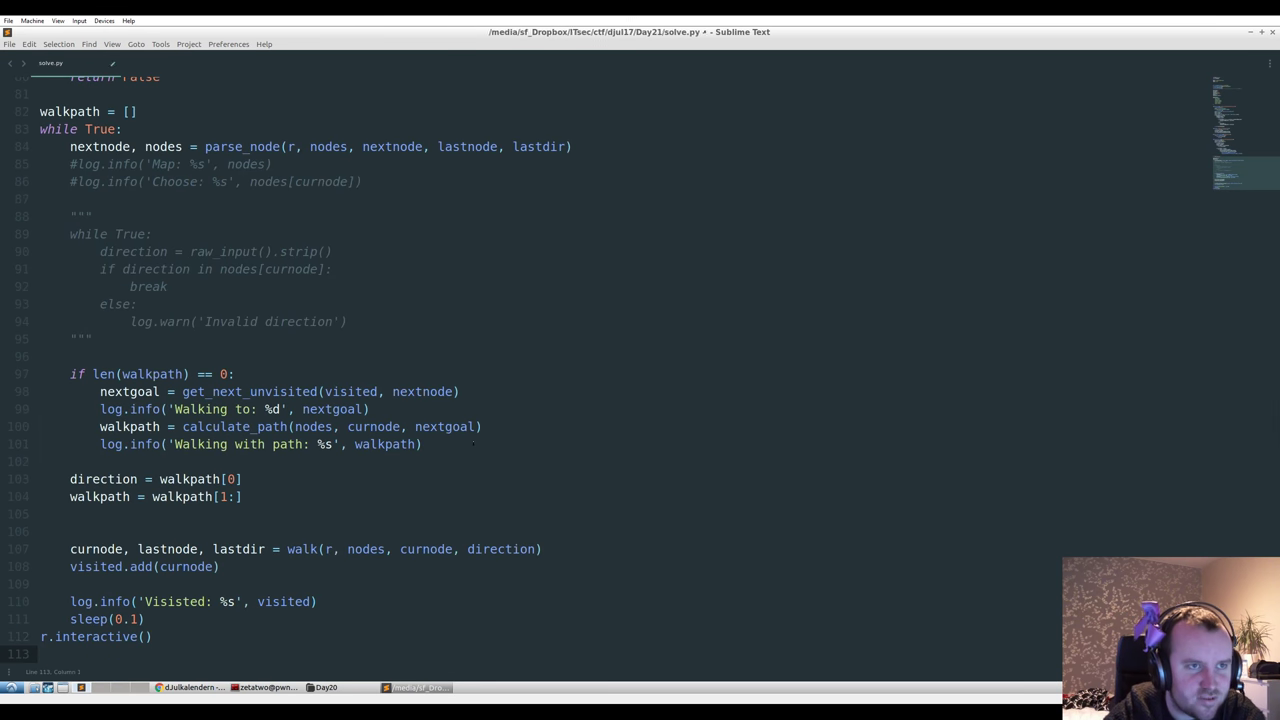
key(ctrl+s)
key(ctrl+w)
key(ctrl+w)
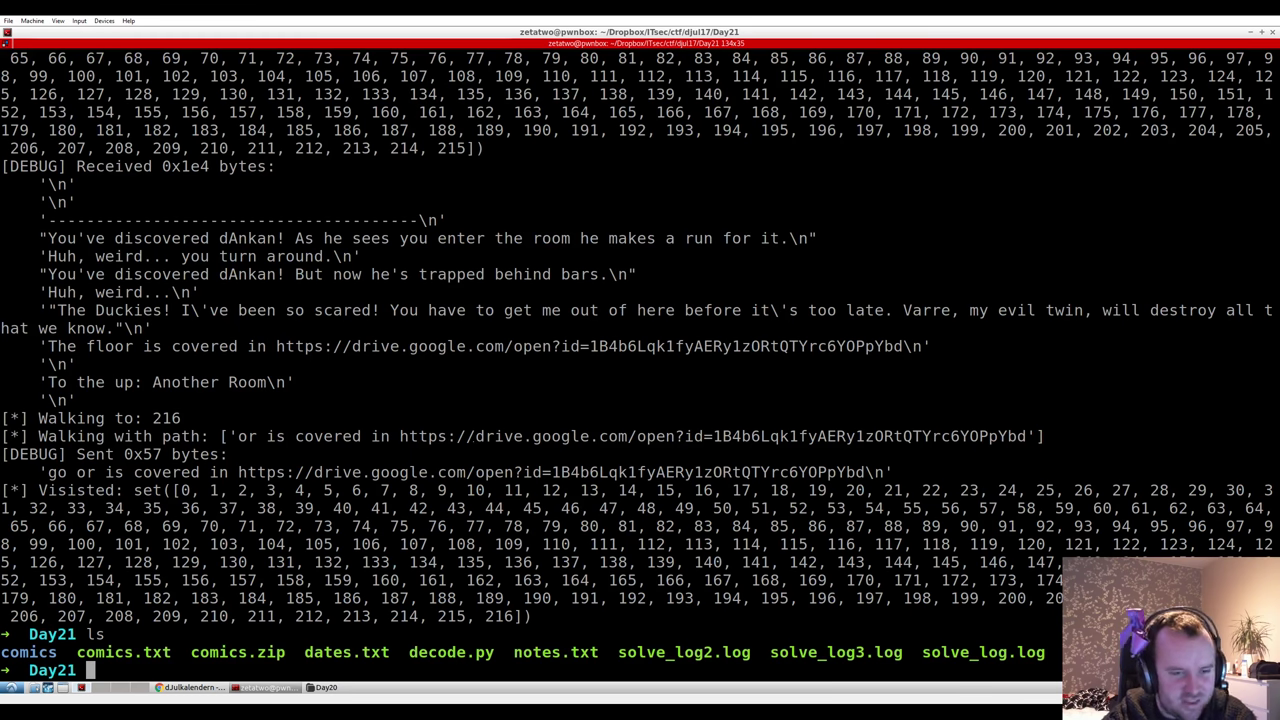
- List the contents of comics.zip with unzip -l and examine the file names from beginning to end
text(u)
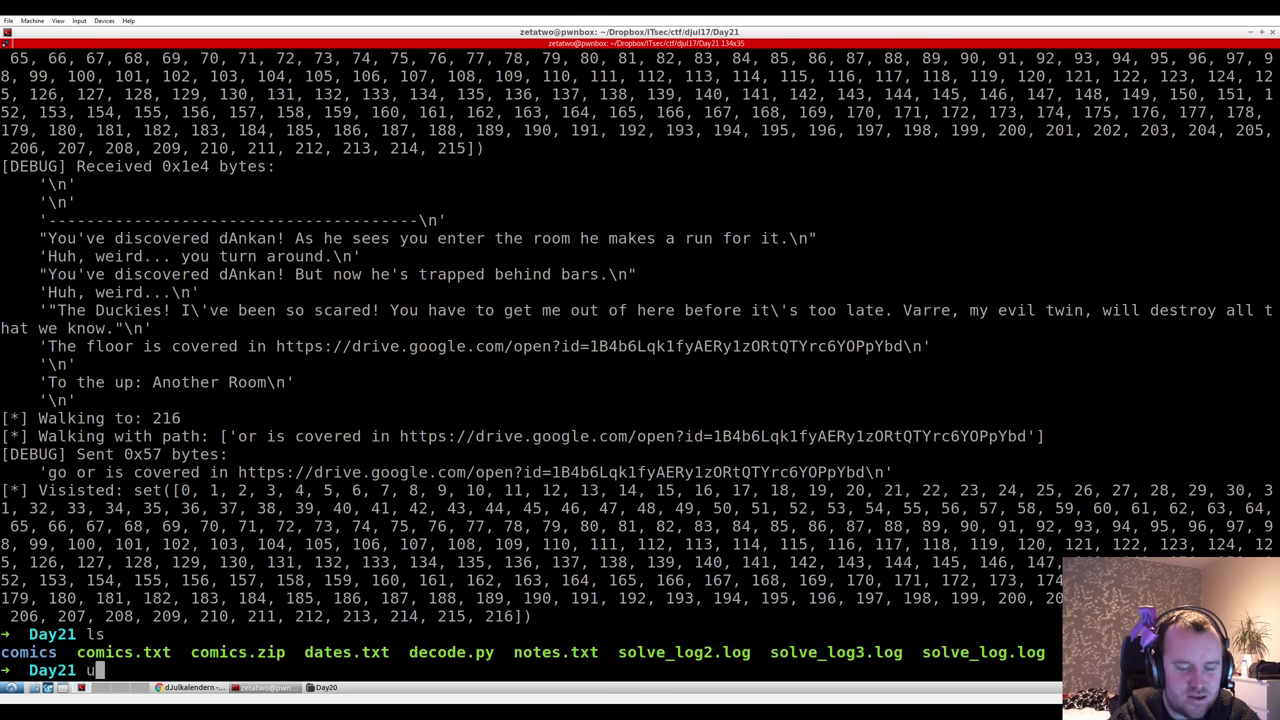
text(nzip -l comics.zip)
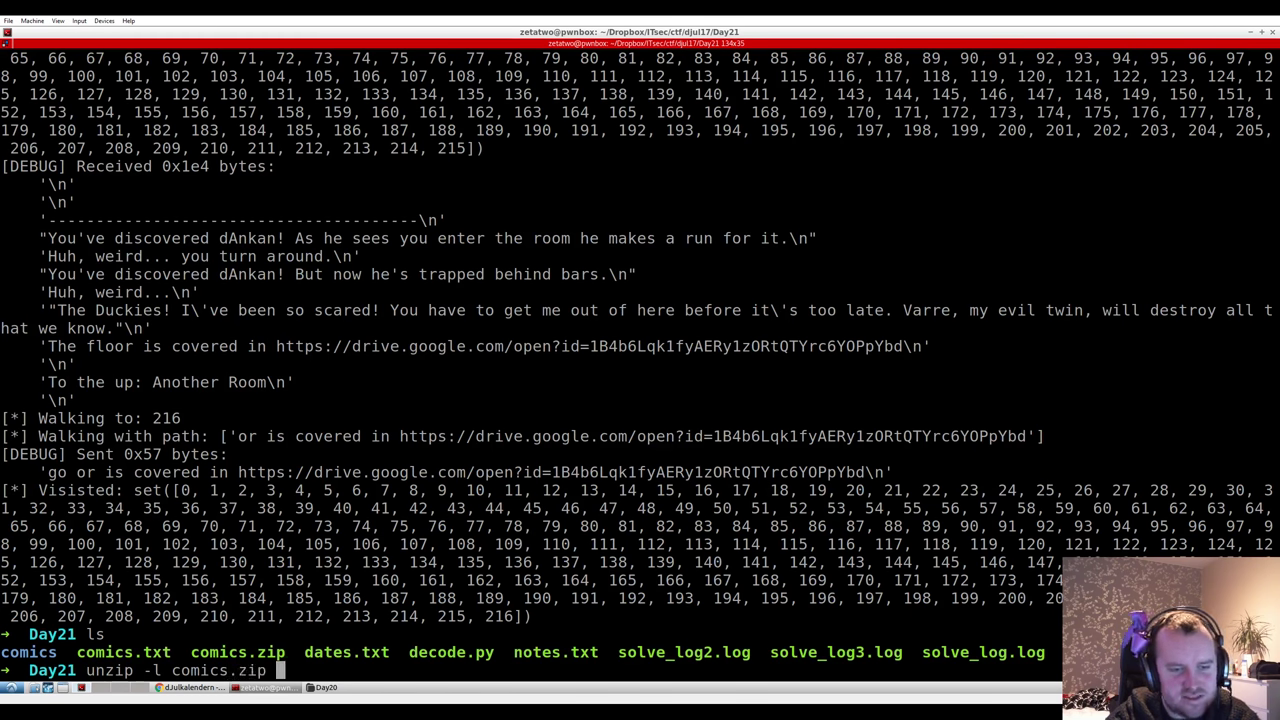
key(Return)
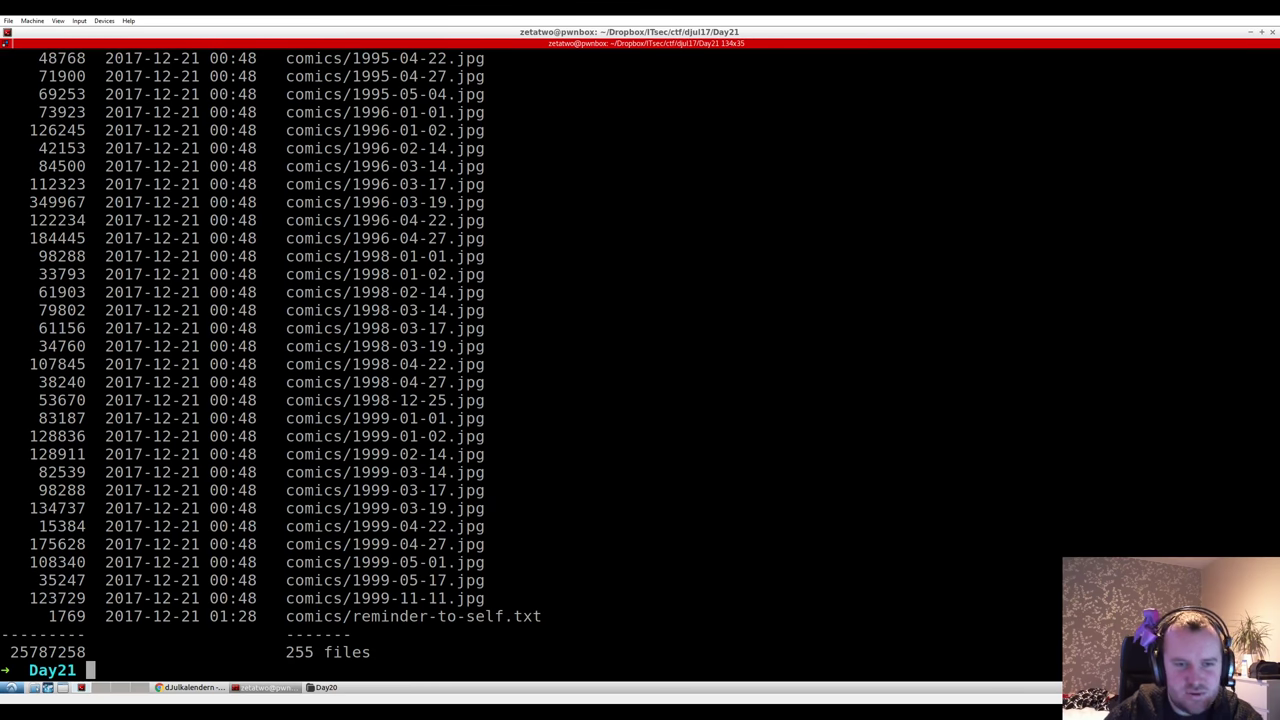
scroll(640, 360, up, 20)
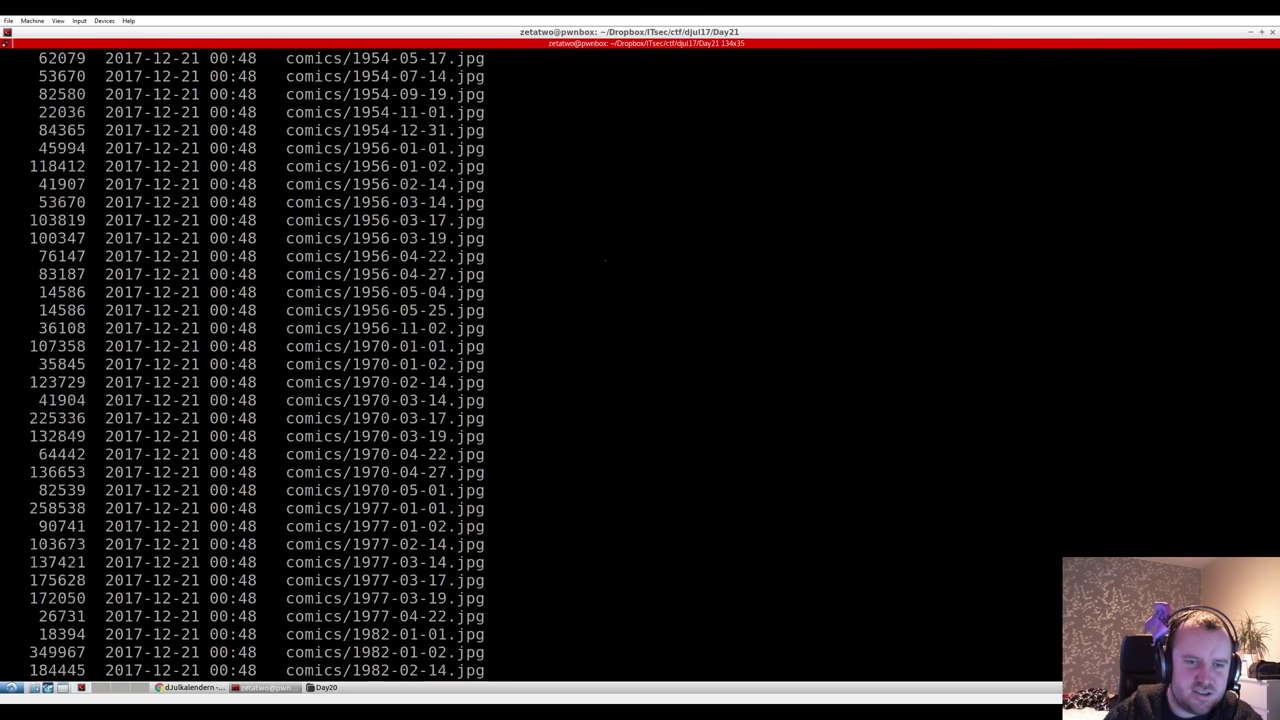
scroll(605, 260, up, 20)
scroll(605, 260, down, 10)
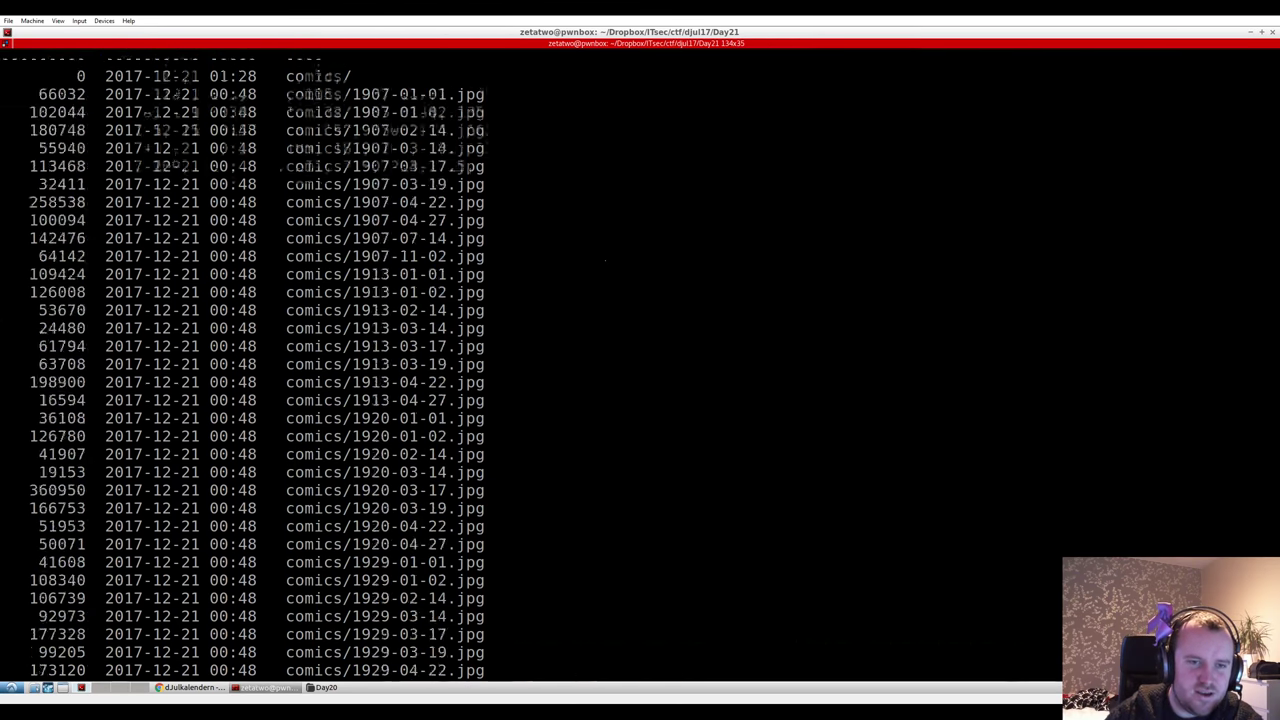
scroll(605, 260, up, 2)
scroll(600, 256, down, 20)
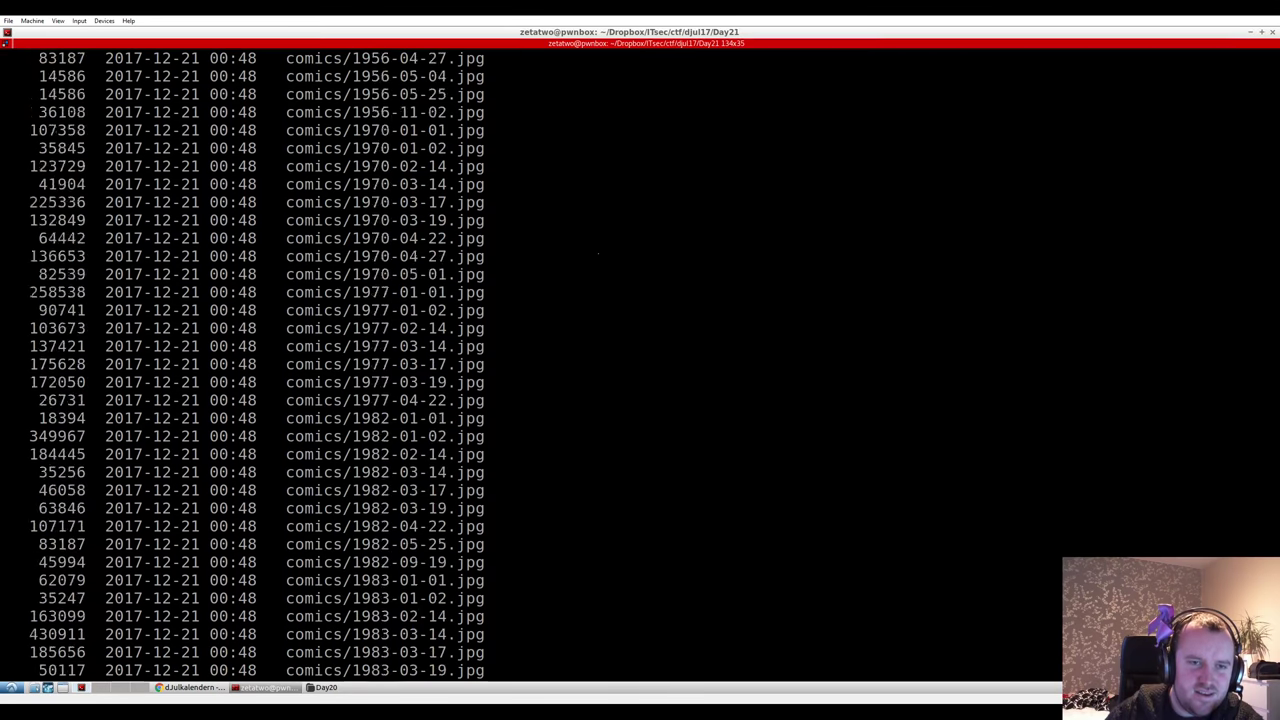
scroll(598, 254, down, 15)
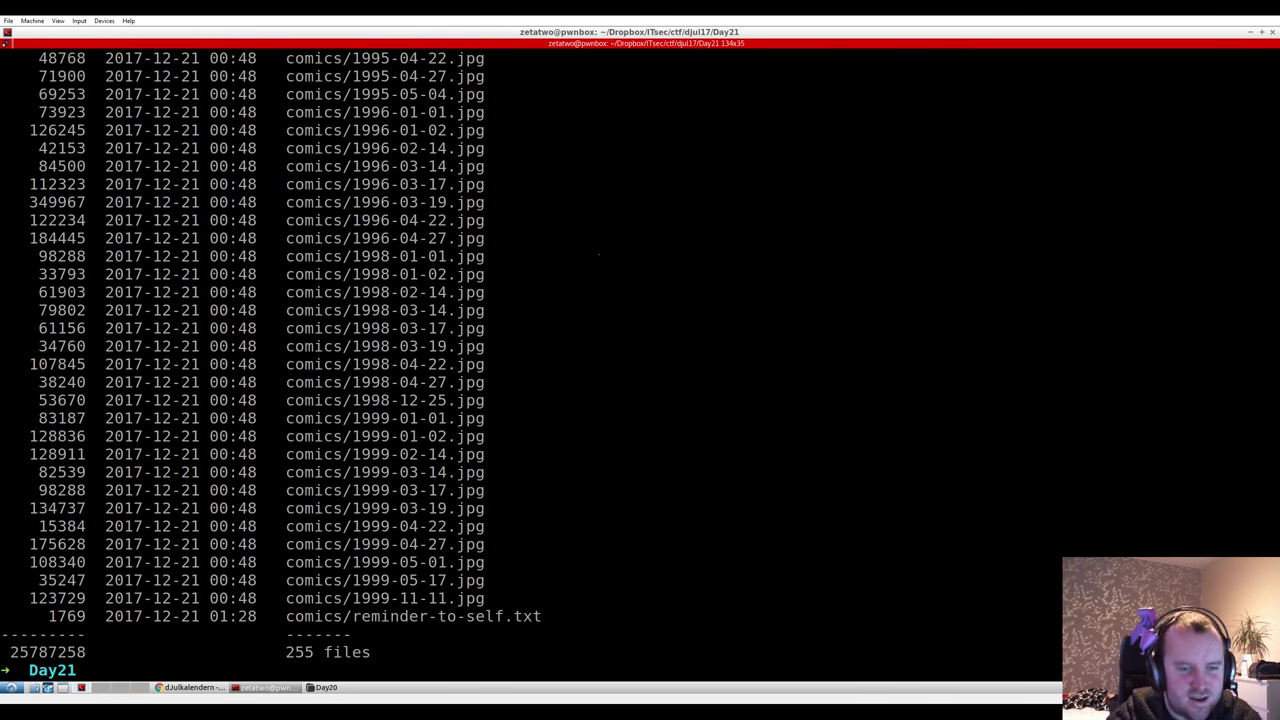
- Change into the comics directory in the terminal and list its files
text(cd co)
key(Tab)
key(Return)
text(ls)
key(Return)
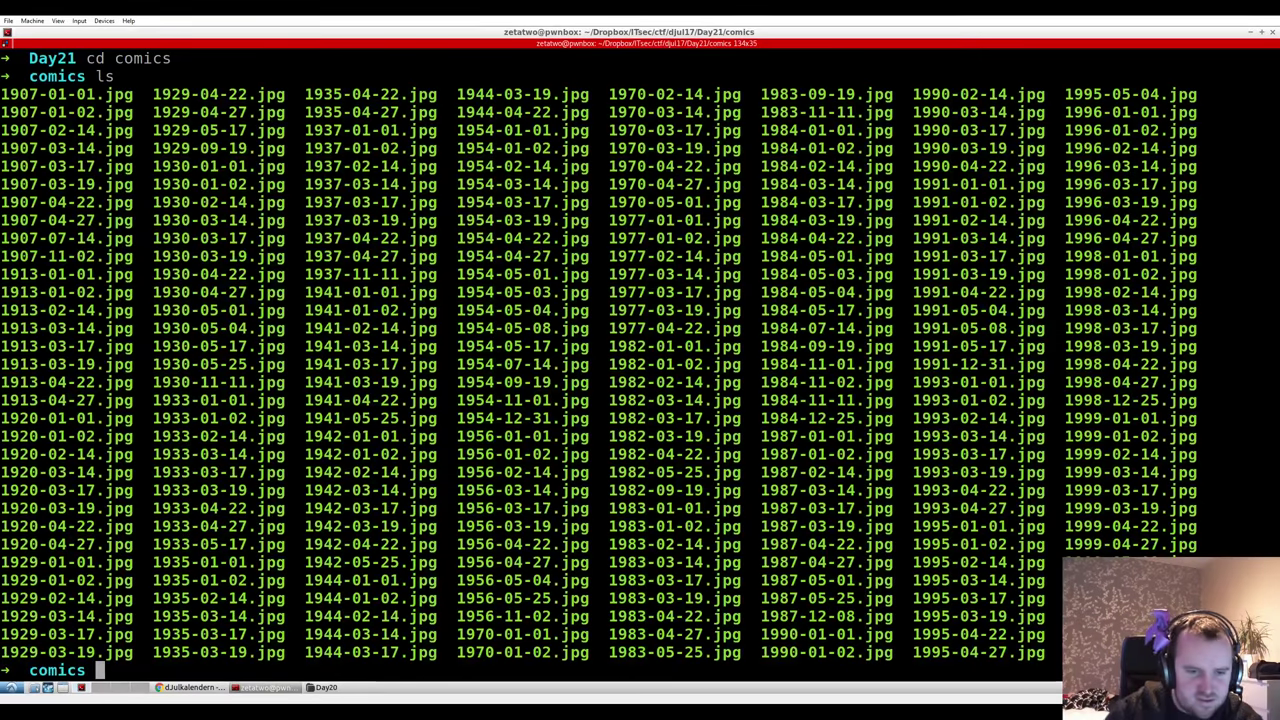
- Switch to the file manager and open the comics folder inside Day21
click(328, 687)
key(BackSpace)
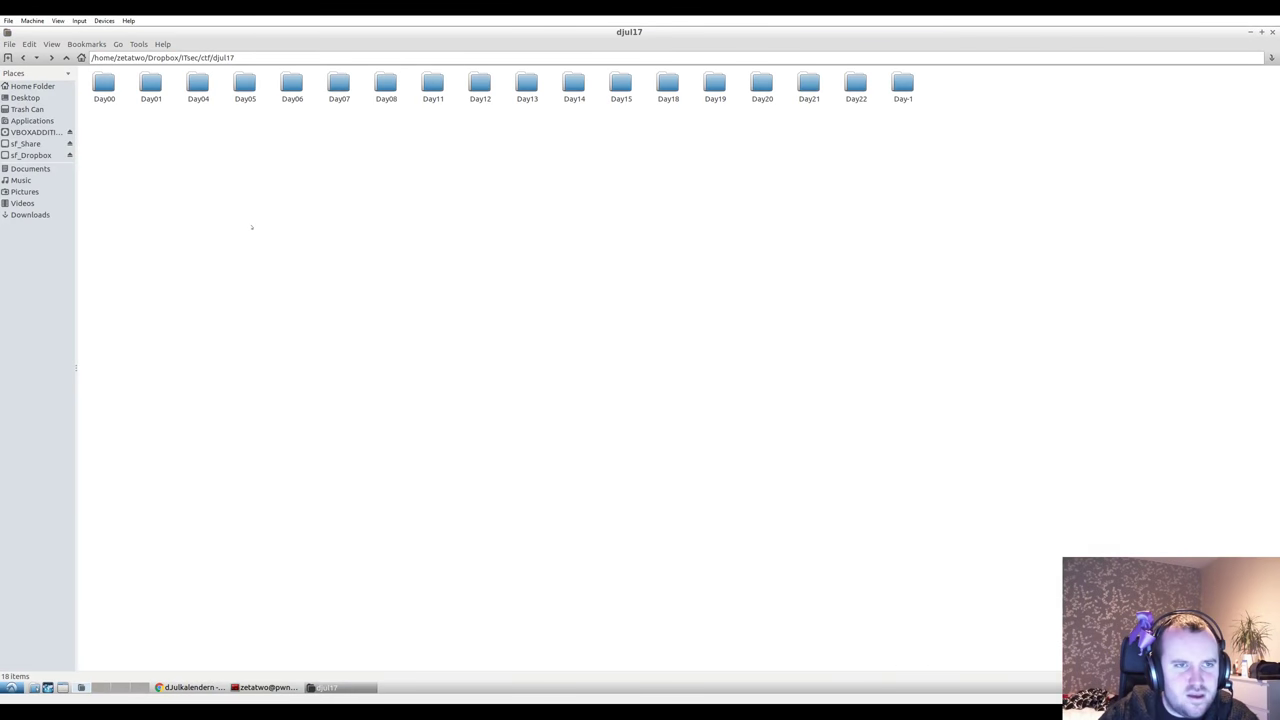
double_click(807, 80)
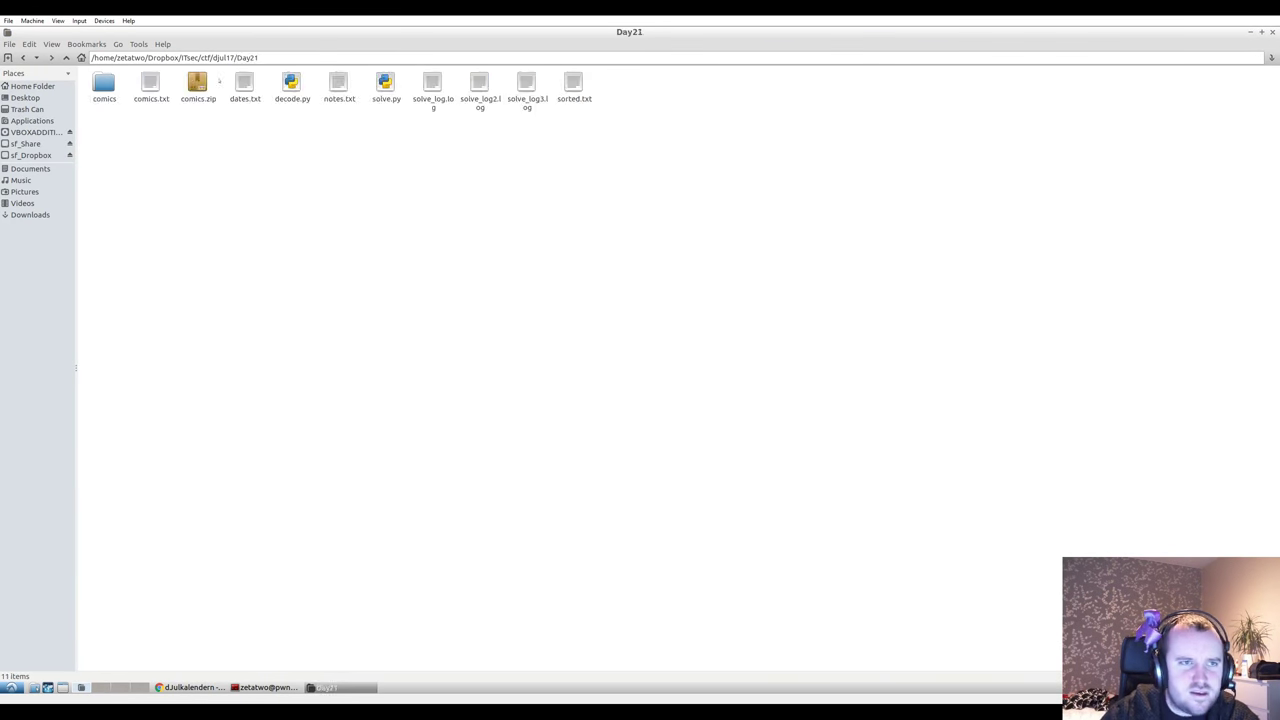
double_click(104, 85)
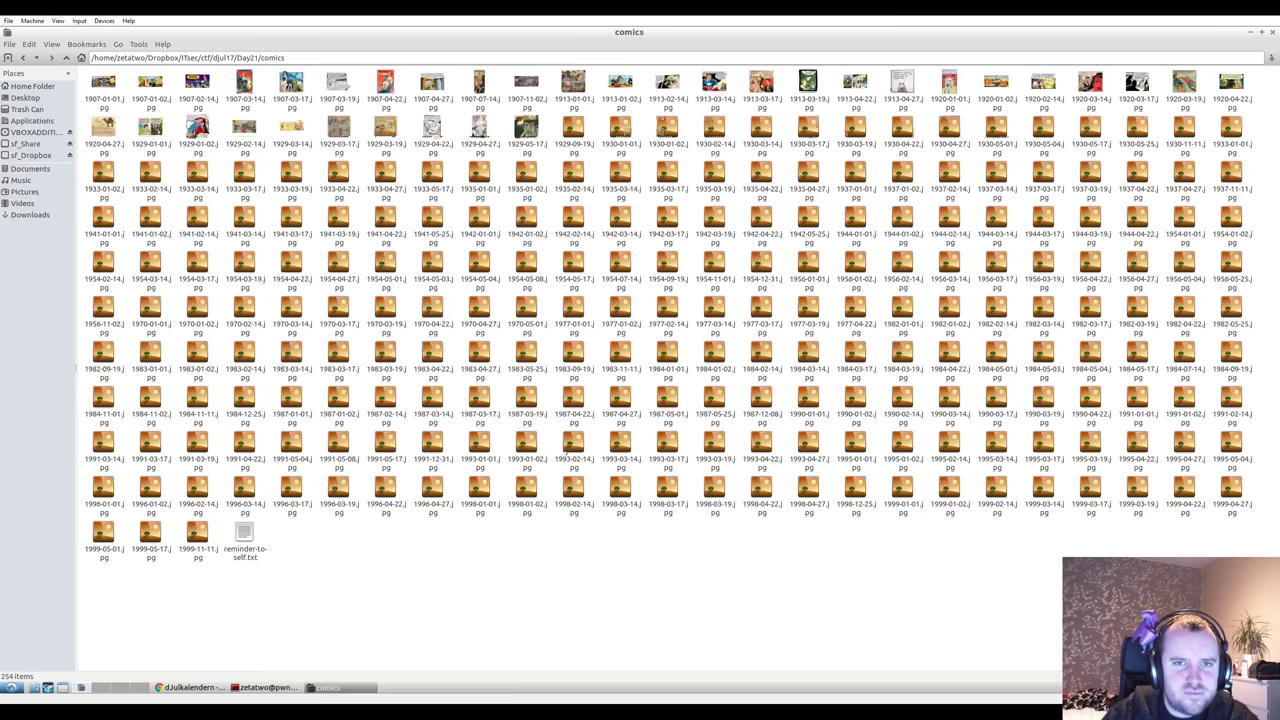
- Open 1907-01-02.jpg in the image viewer and look through the comic images that follow it
double_click(151, 88)
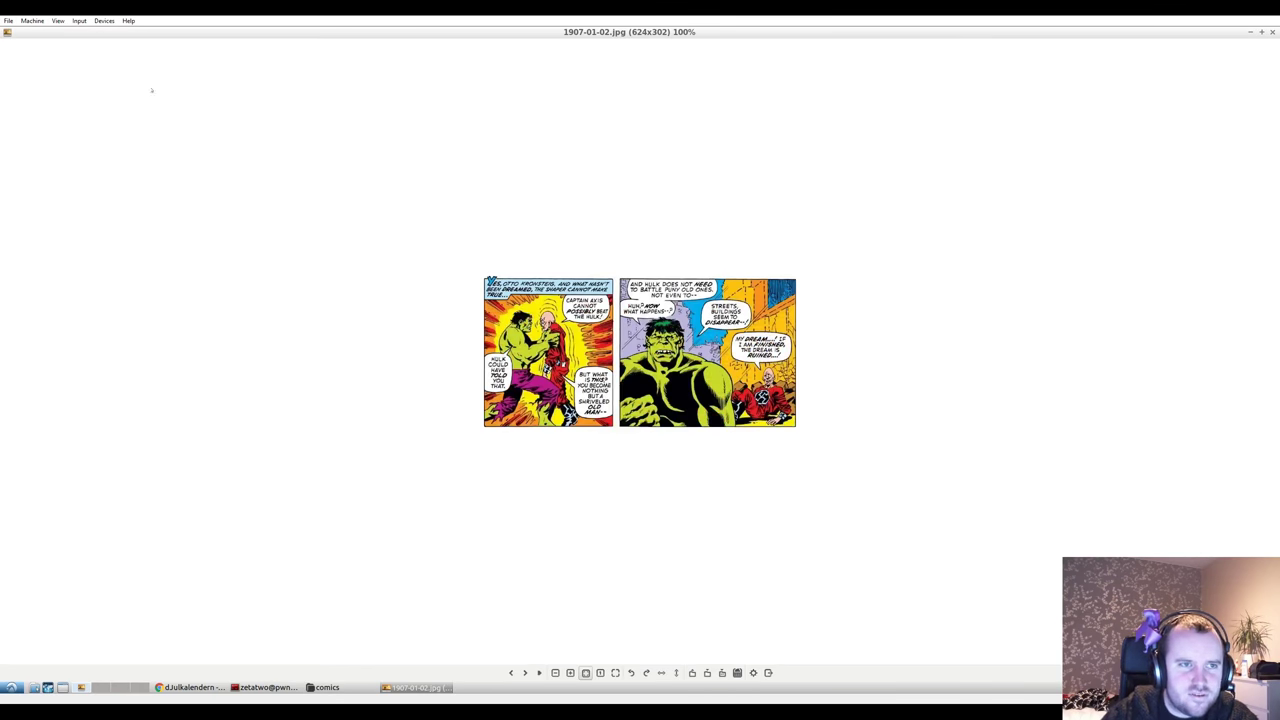
scroll(1195, 91, down, 4)
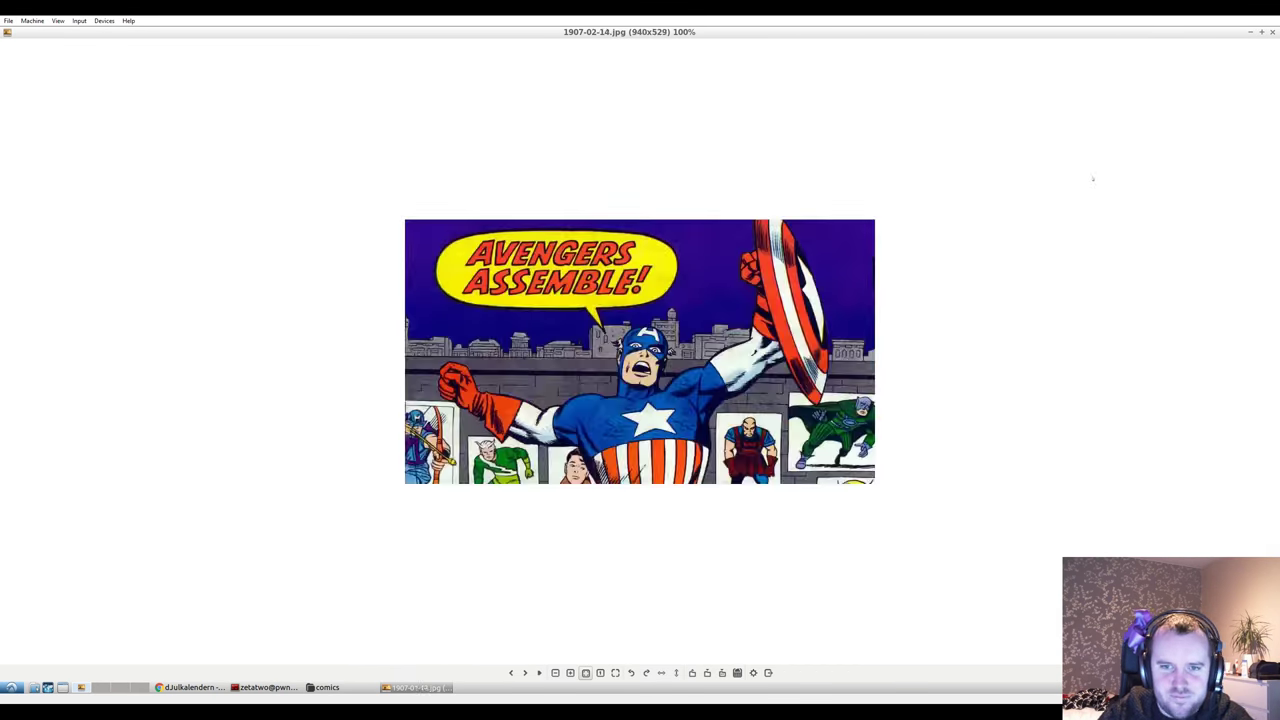
- Look through the comic images up to 1913-01-01.jpg and close the image viewer
scroll(1093, 175, down, 2)
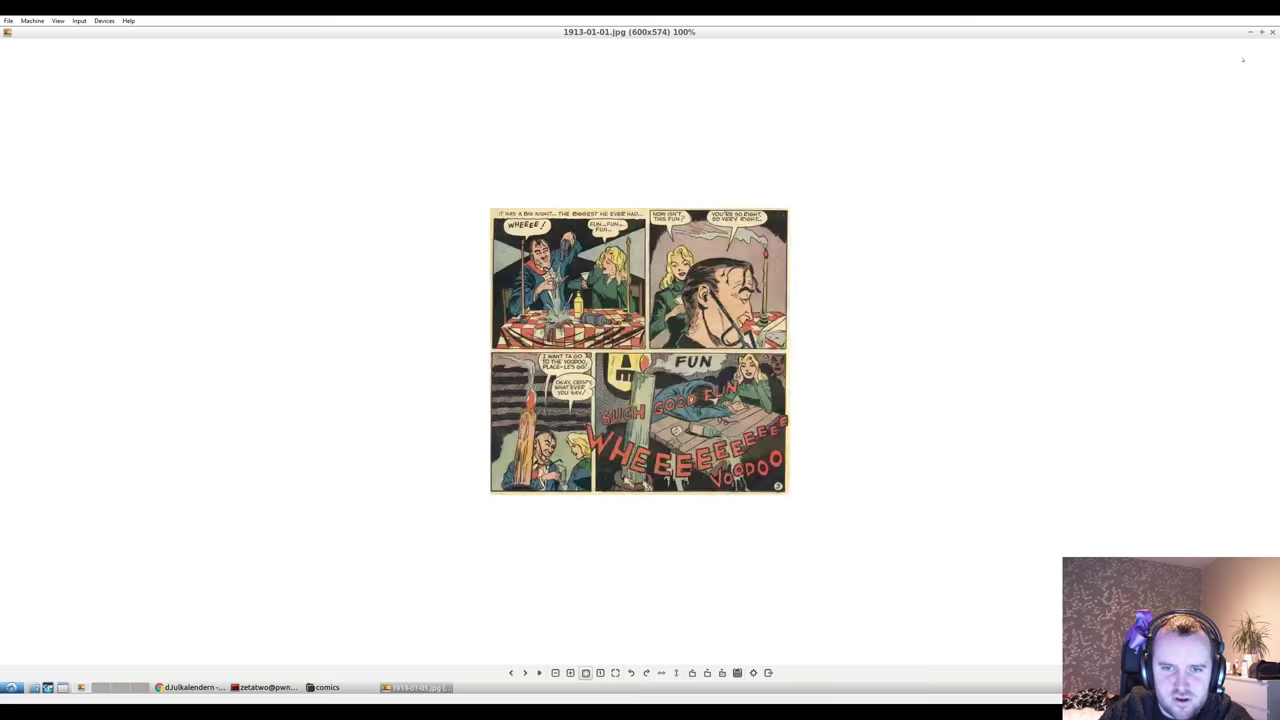
key(Escape)
click(519, 521)
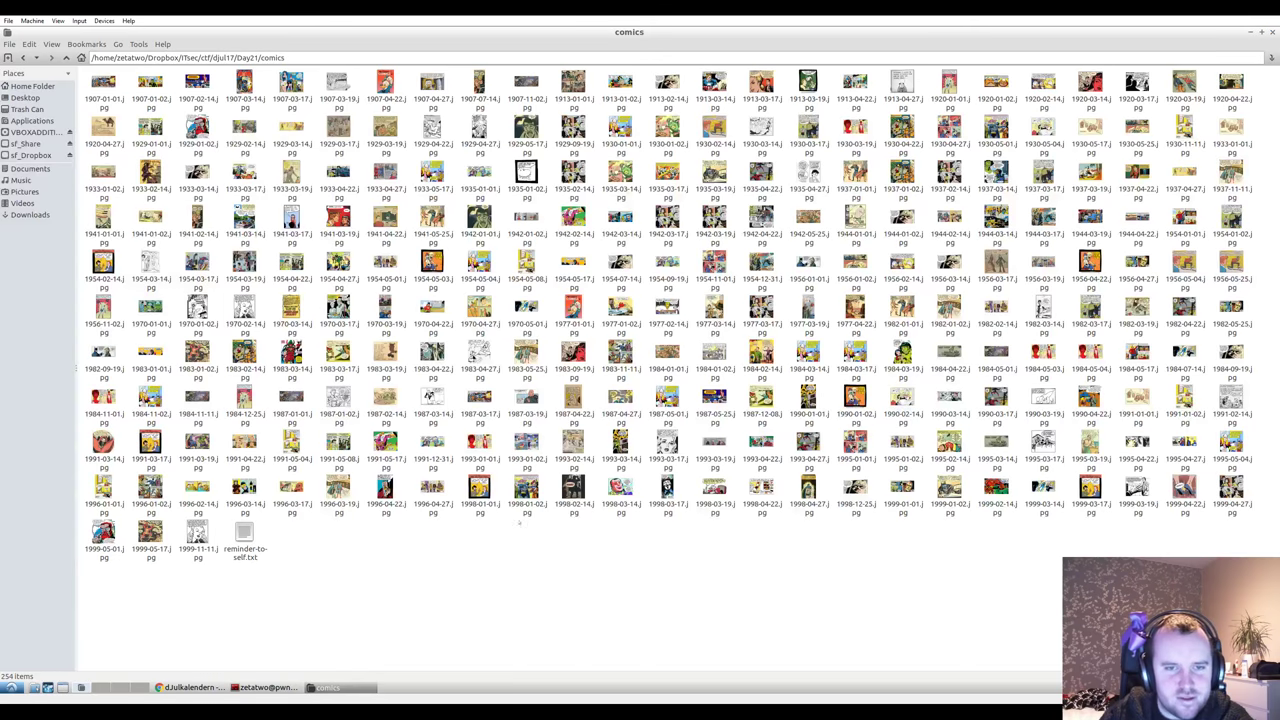
- Switch to the terminal, open reminder-to-self.txt with subl, and skim the text to its end and back
key(alt+Tab)
text(su)
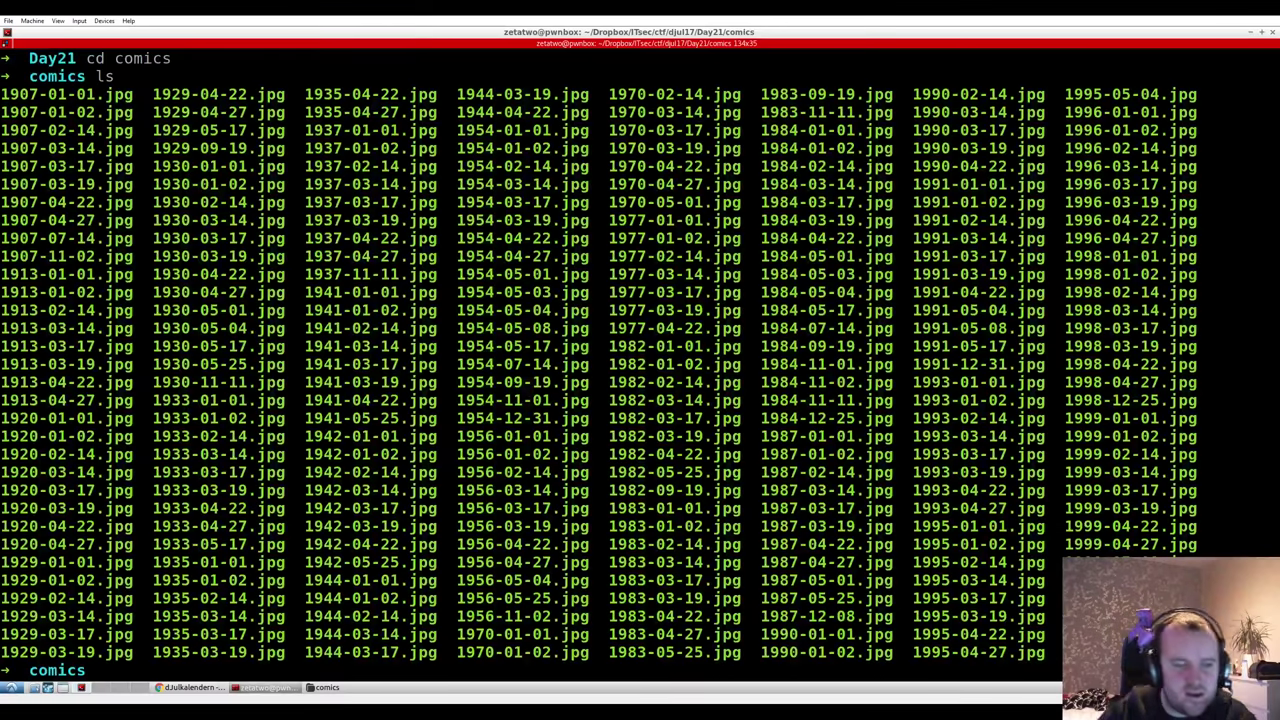
text(bl reminder-to-self.txt)
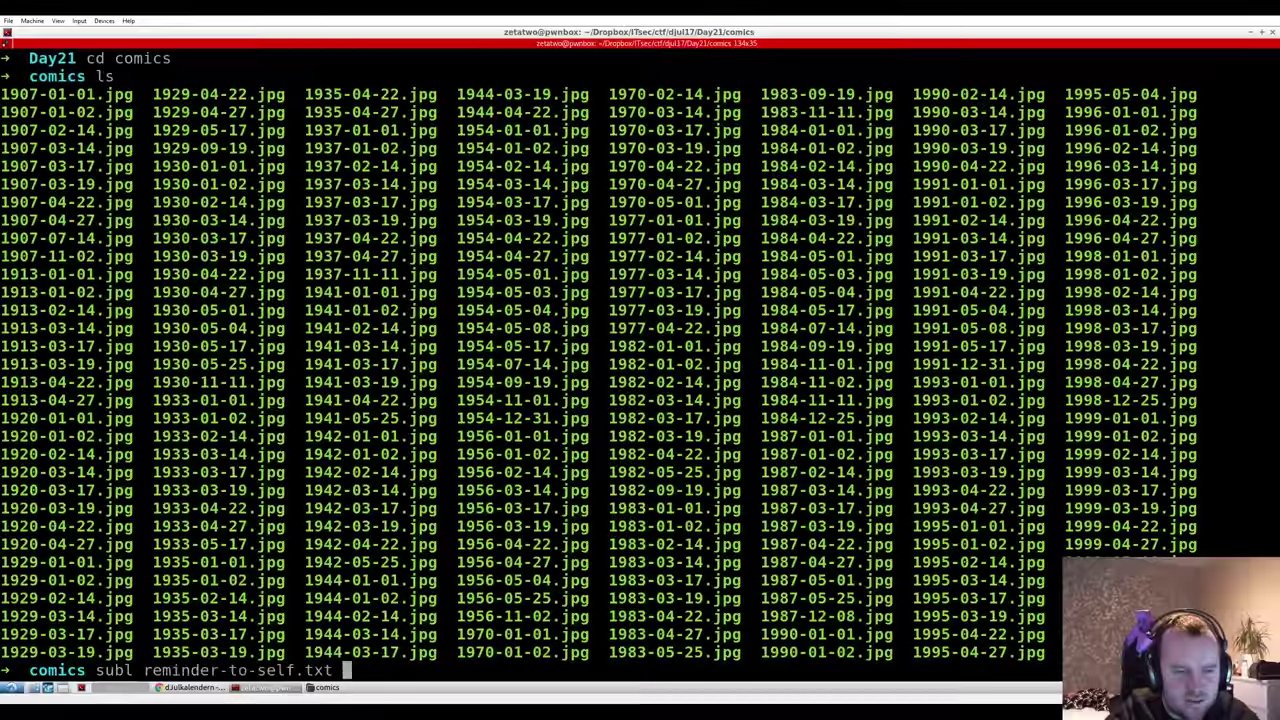
key(Return)
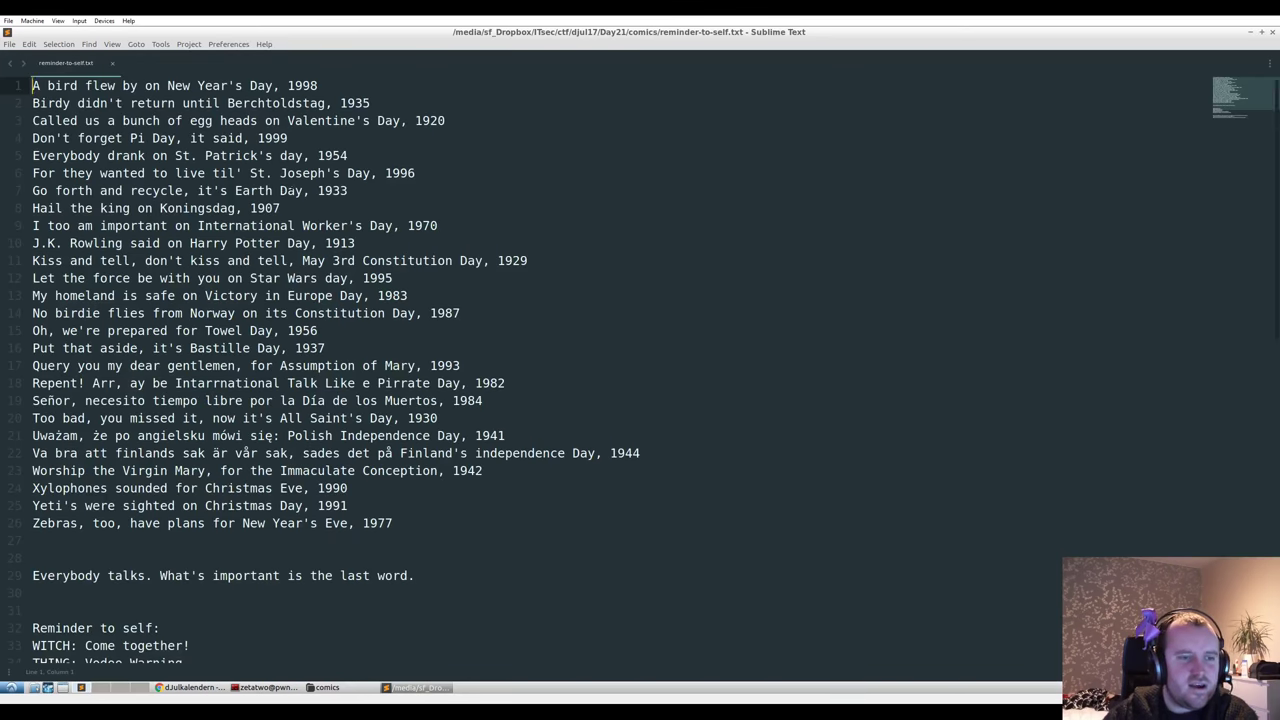
scroll(330, 291, down, 5)
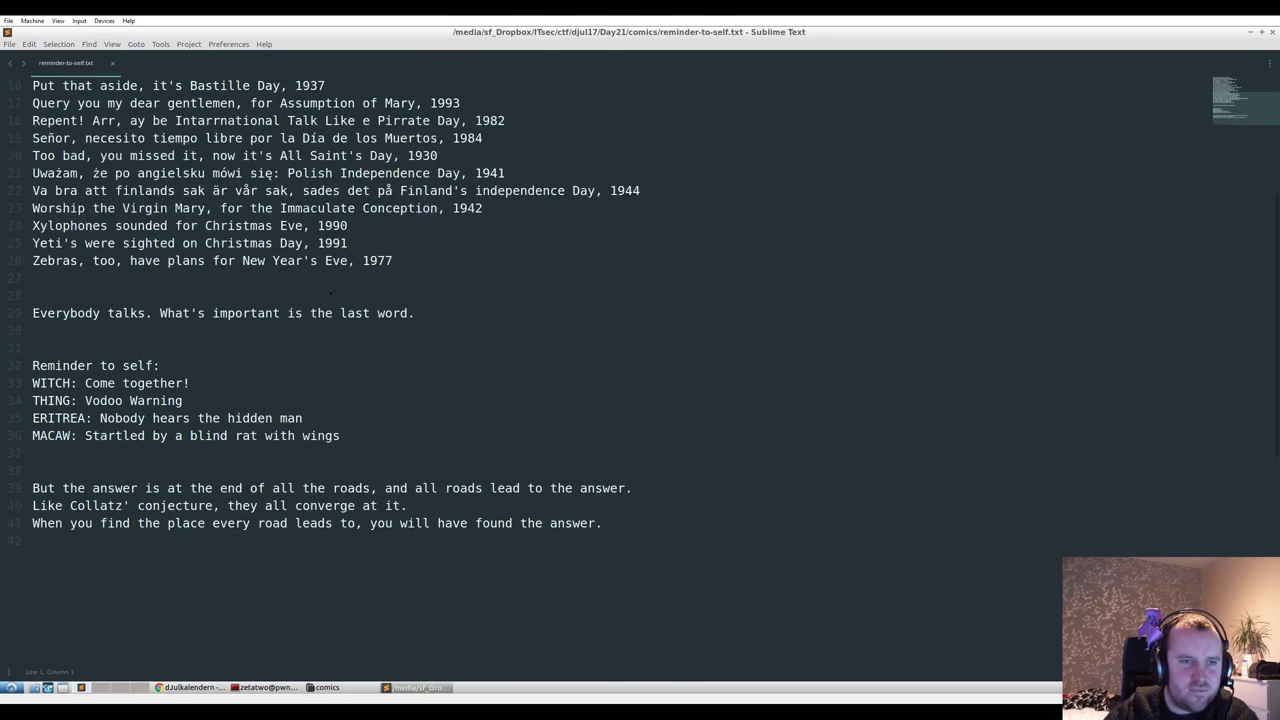
scroll(330, 291, up, 5)
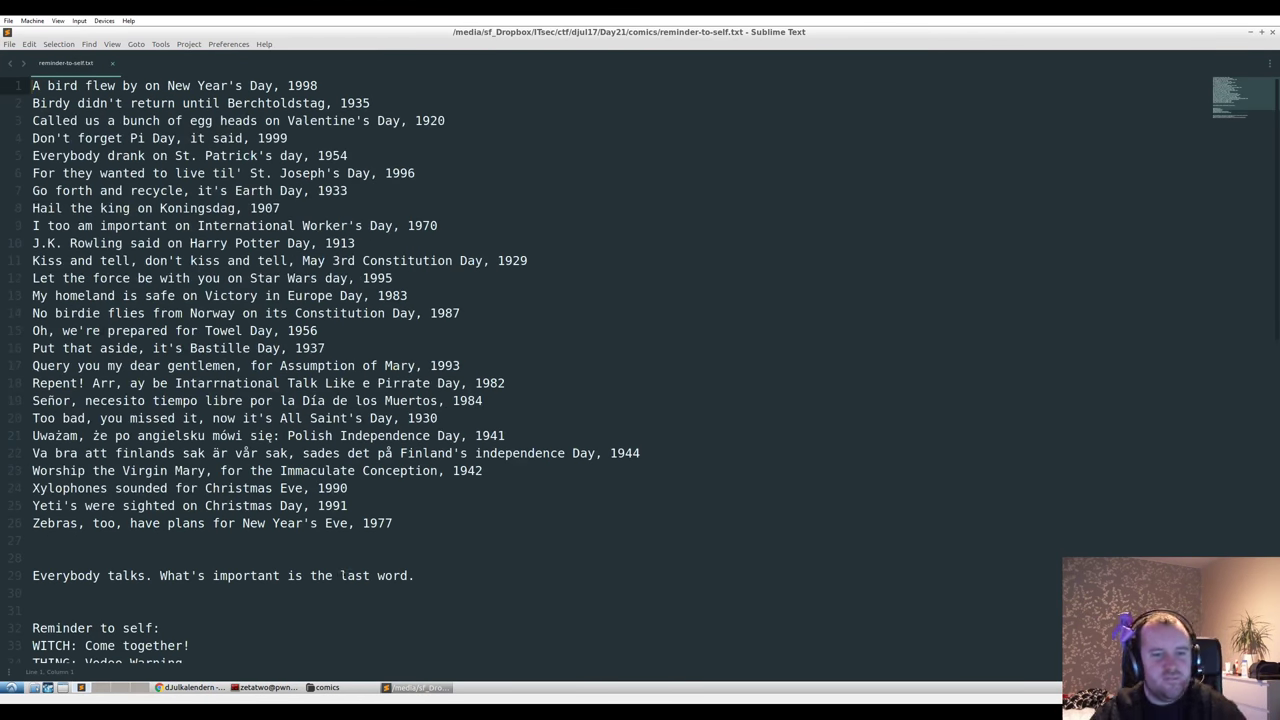
- Examine the 26 holiday lines in the reminder file, highlighting the whole list and the holiday and year in its first line
drag(32, 540, 31, 64)
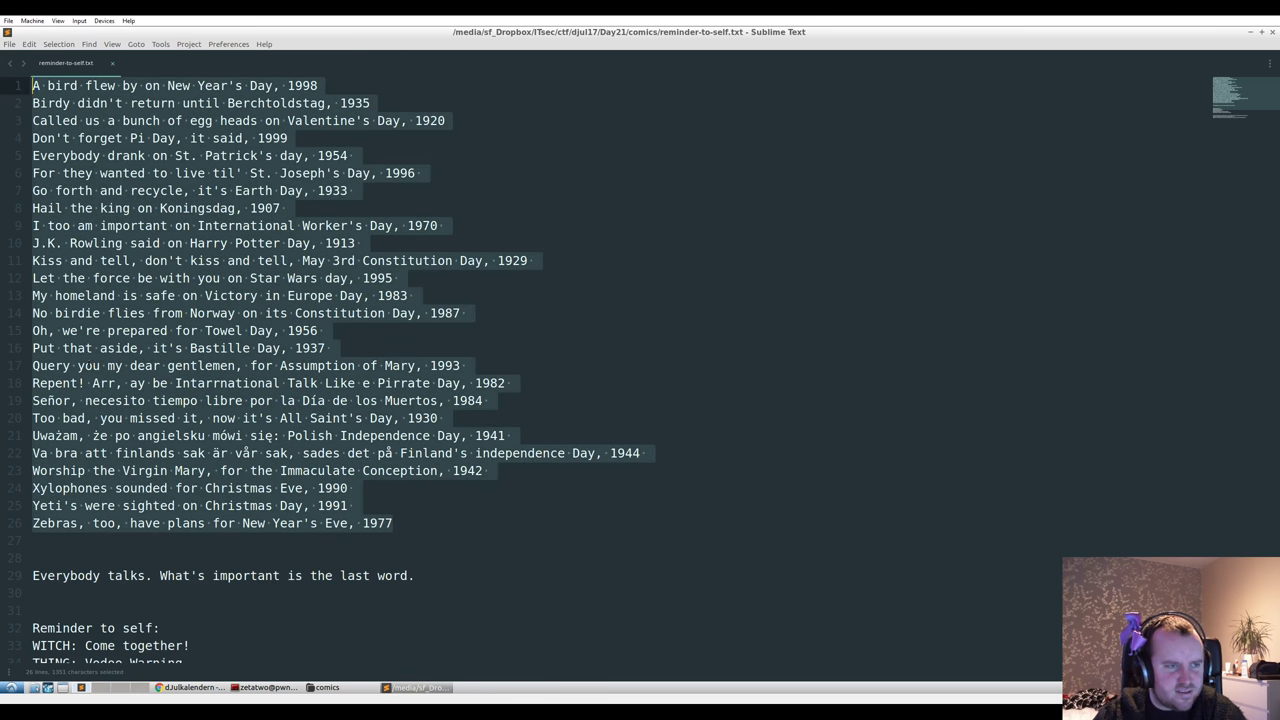
click(130, 295)
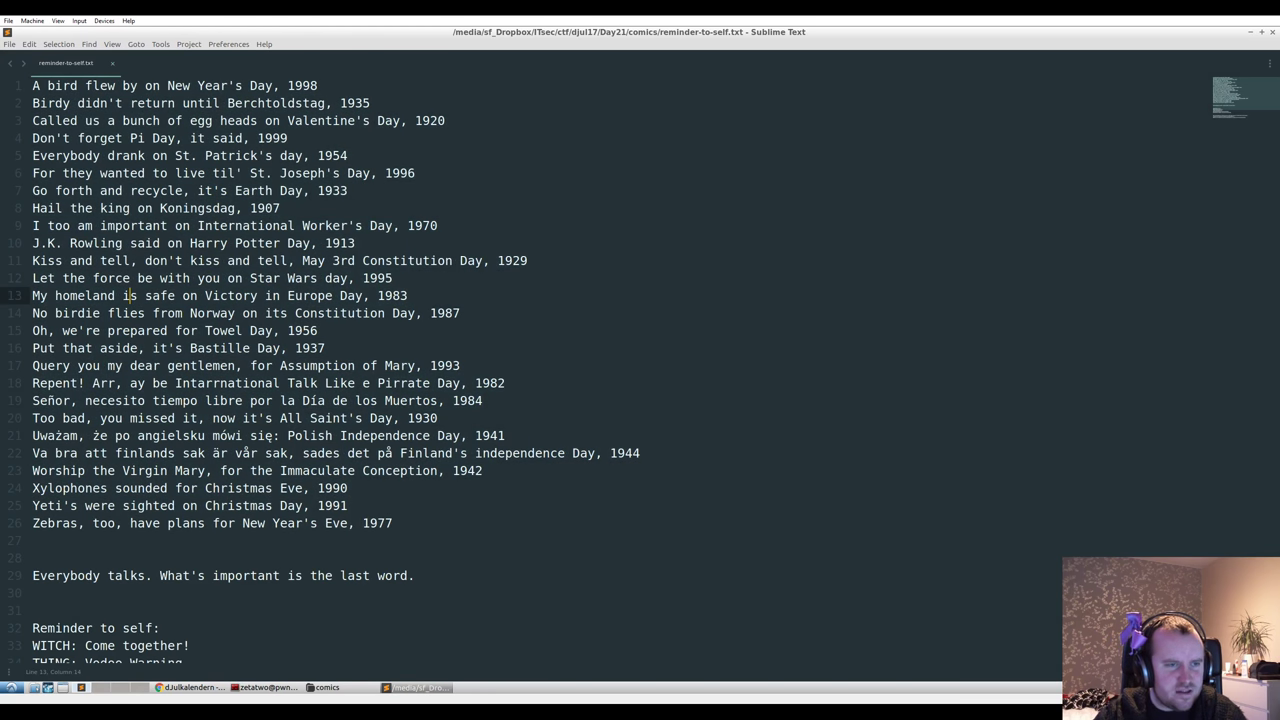
click(32, 523)
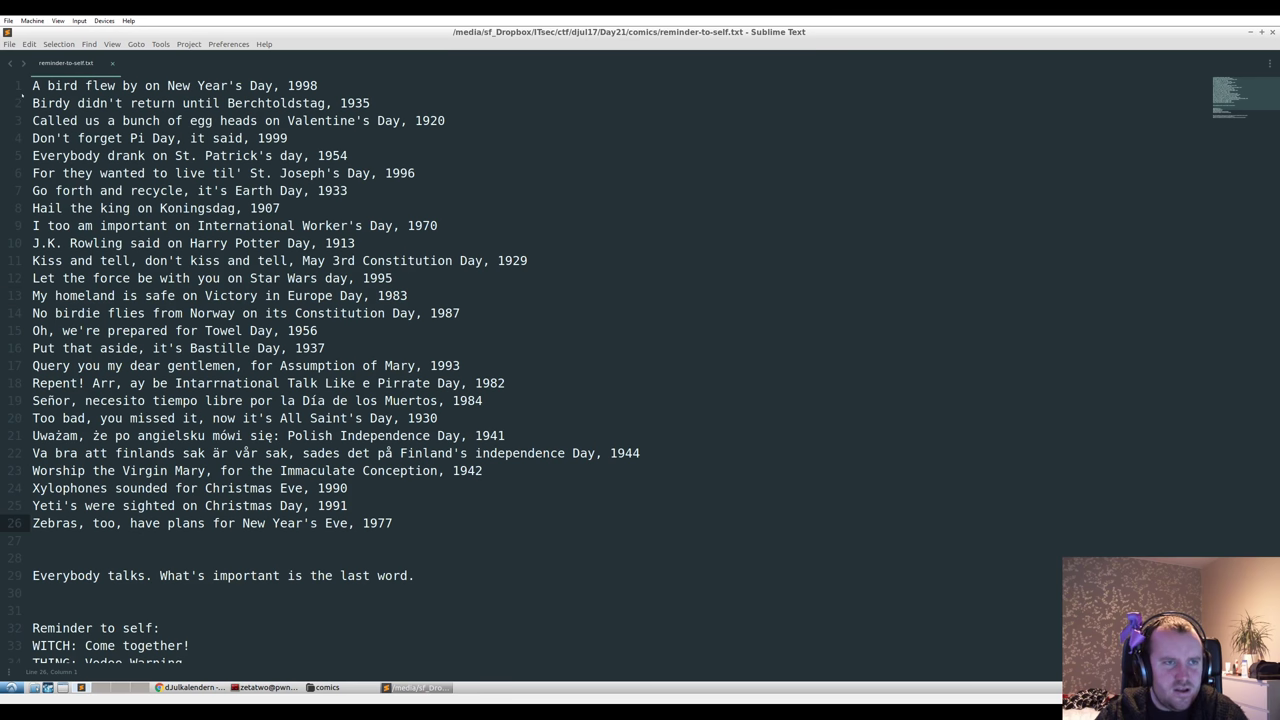
click(32, 85)
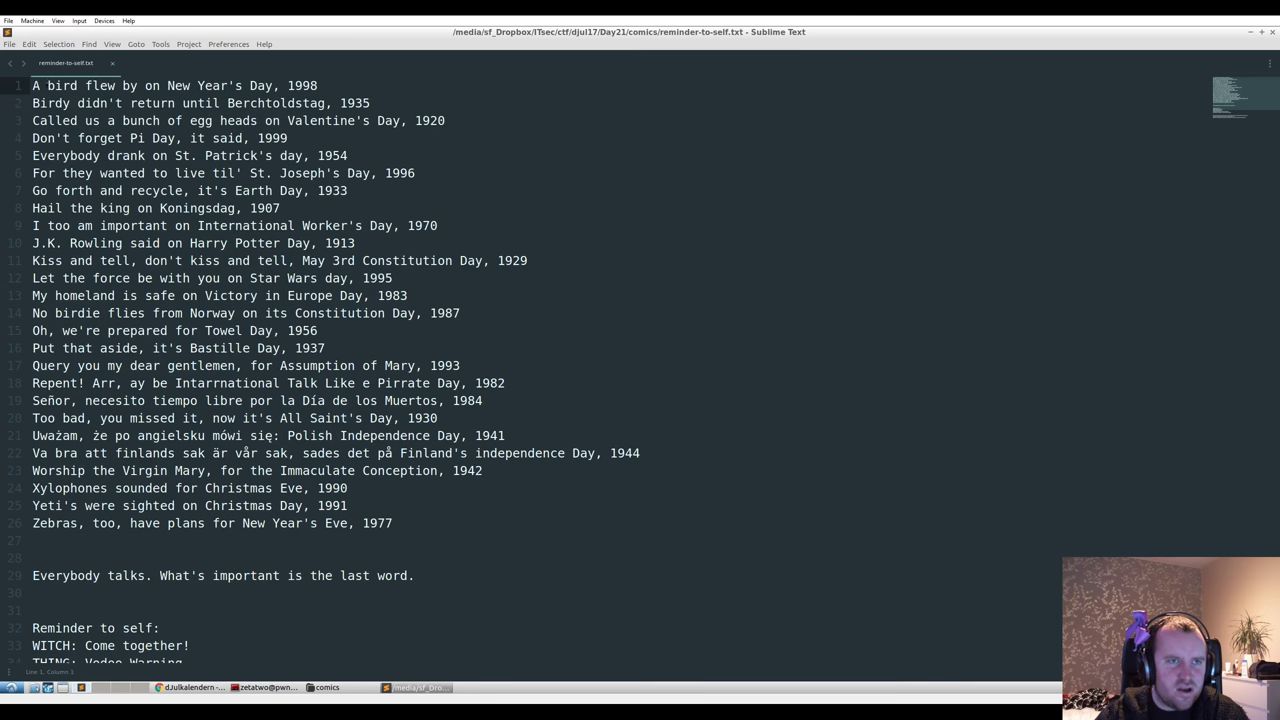
drag(47, 85, 281, 86)
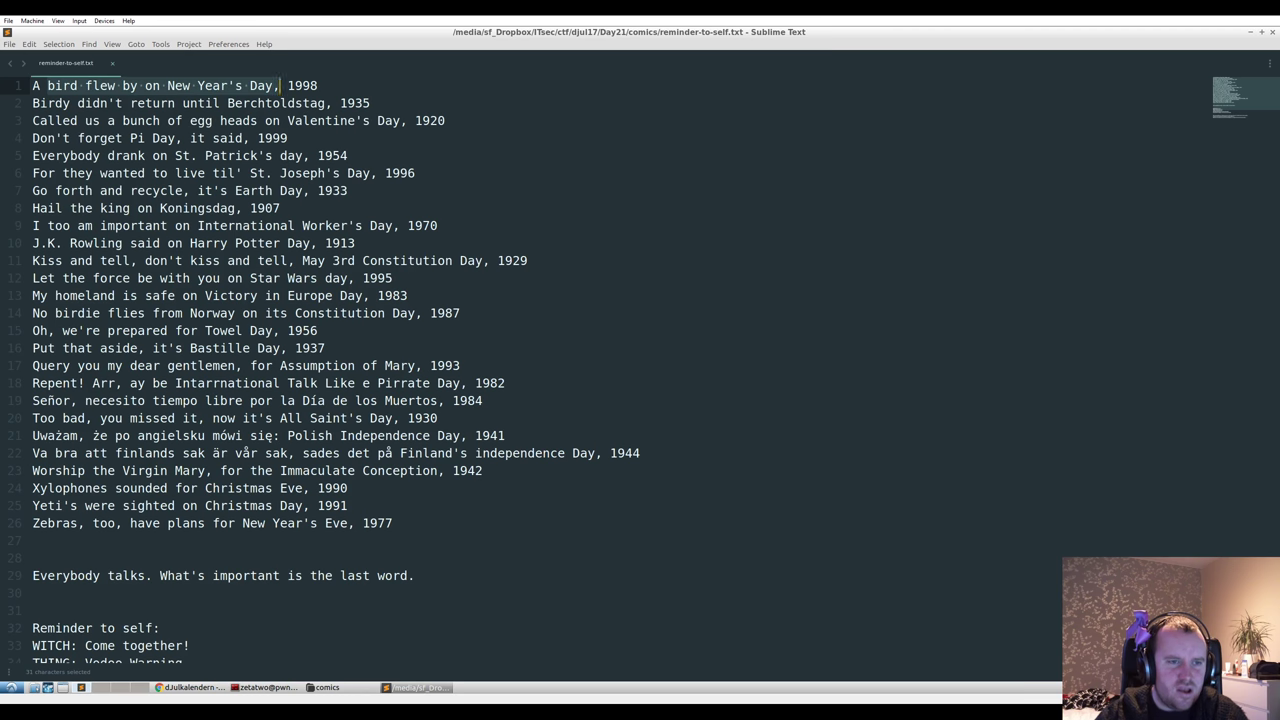
double_click(302, 85)
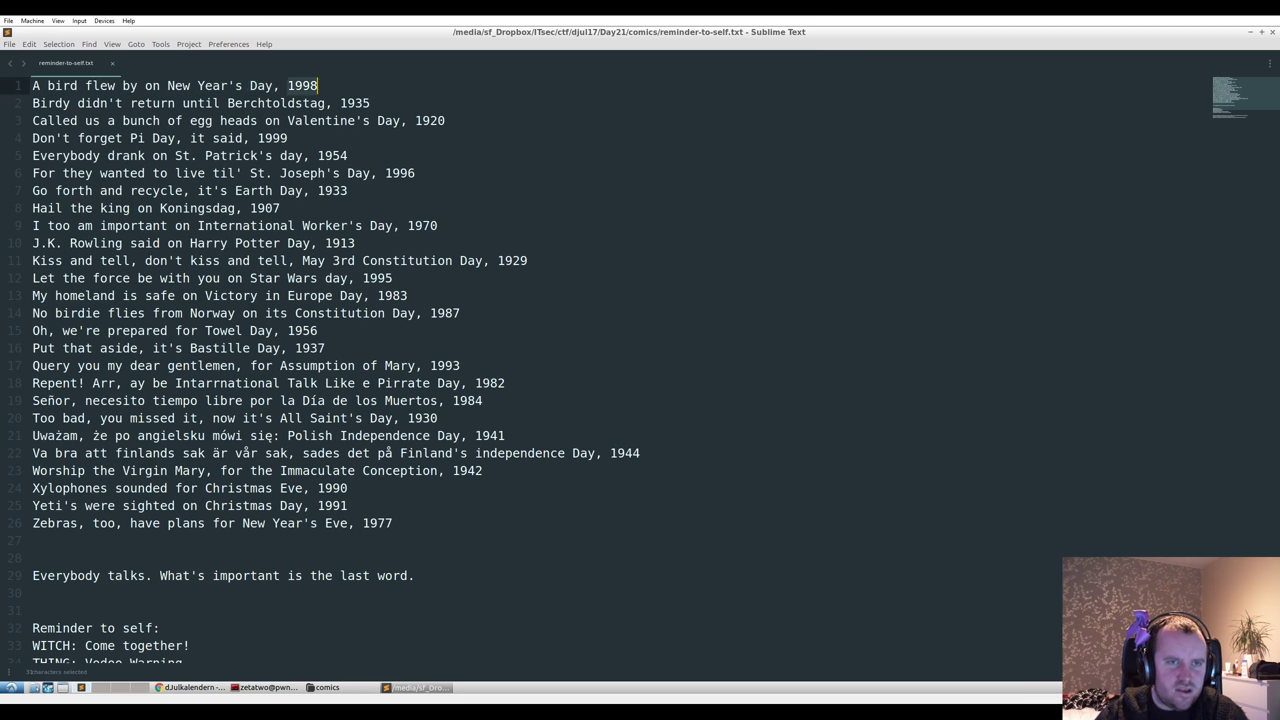
click(249, 85)
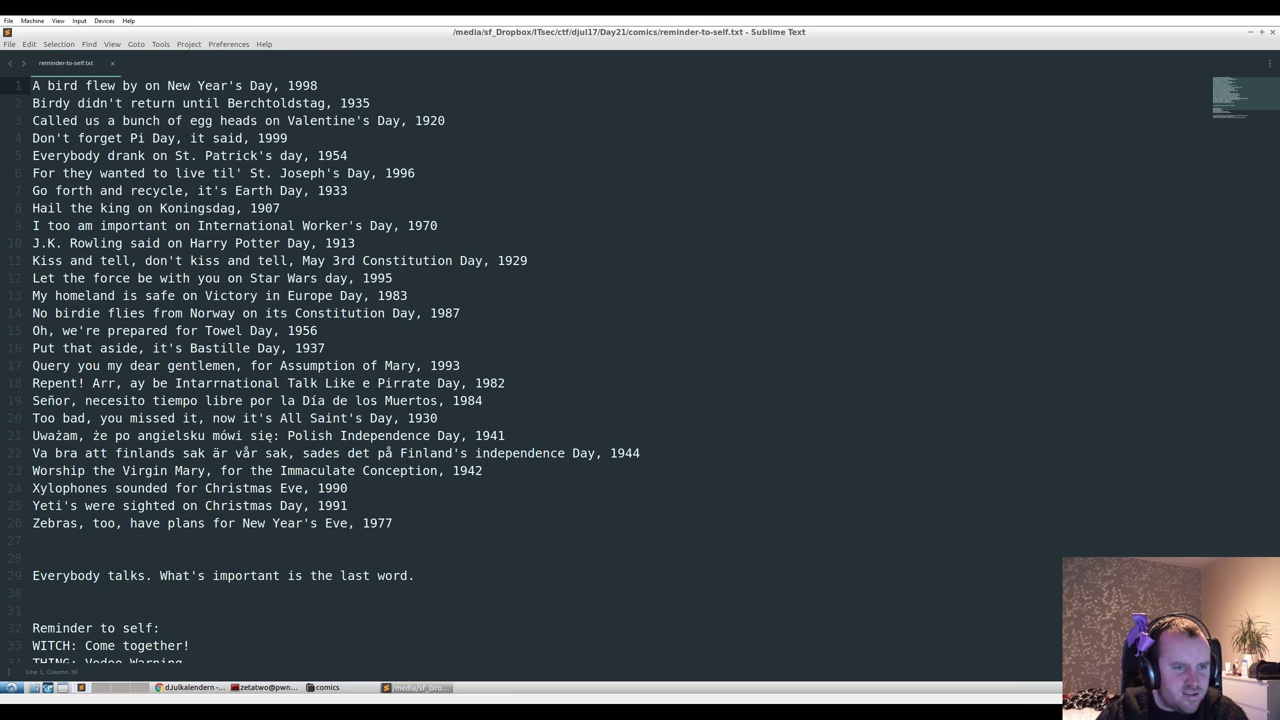
- Examine the Día de los Muertos and All Saint's Day lines by highlighting both, and look over the surrounding list
drag(32, 400, 445, 418)
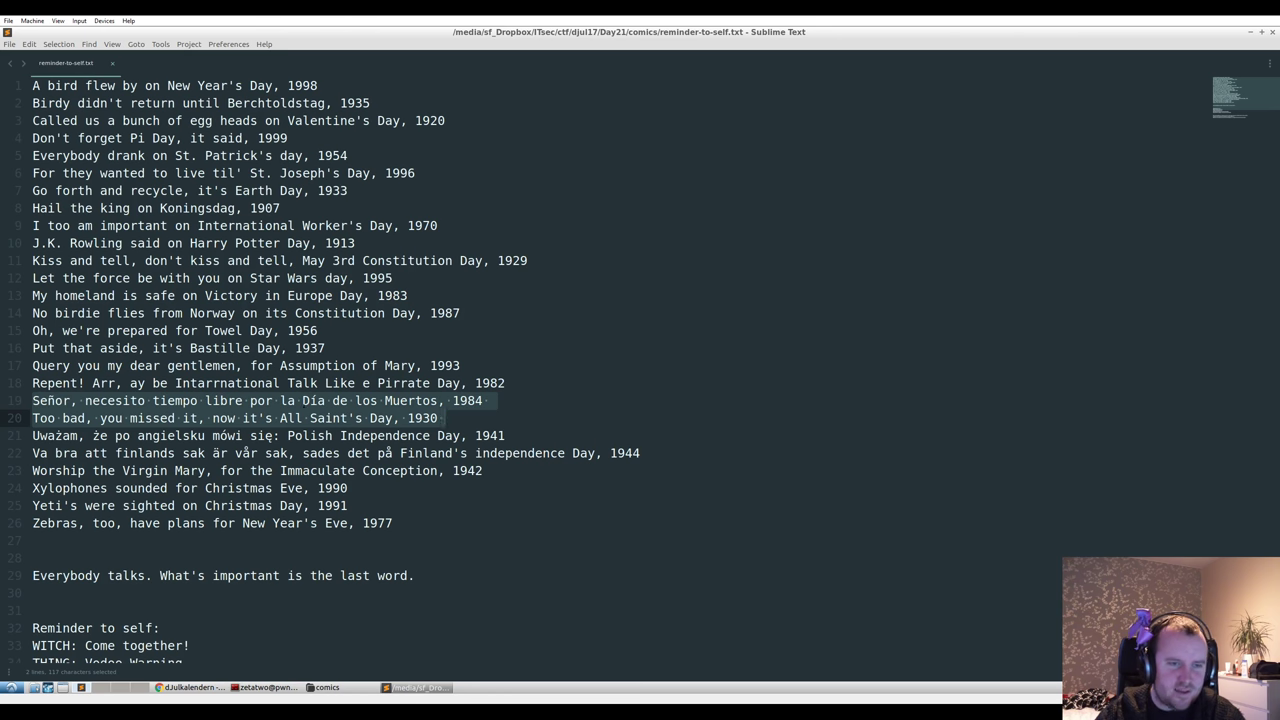
click(296, 400)
scroll(296, 400, down, 1)
scroll(296, 400, up, 1)
scroll(296, 400, down, 1)
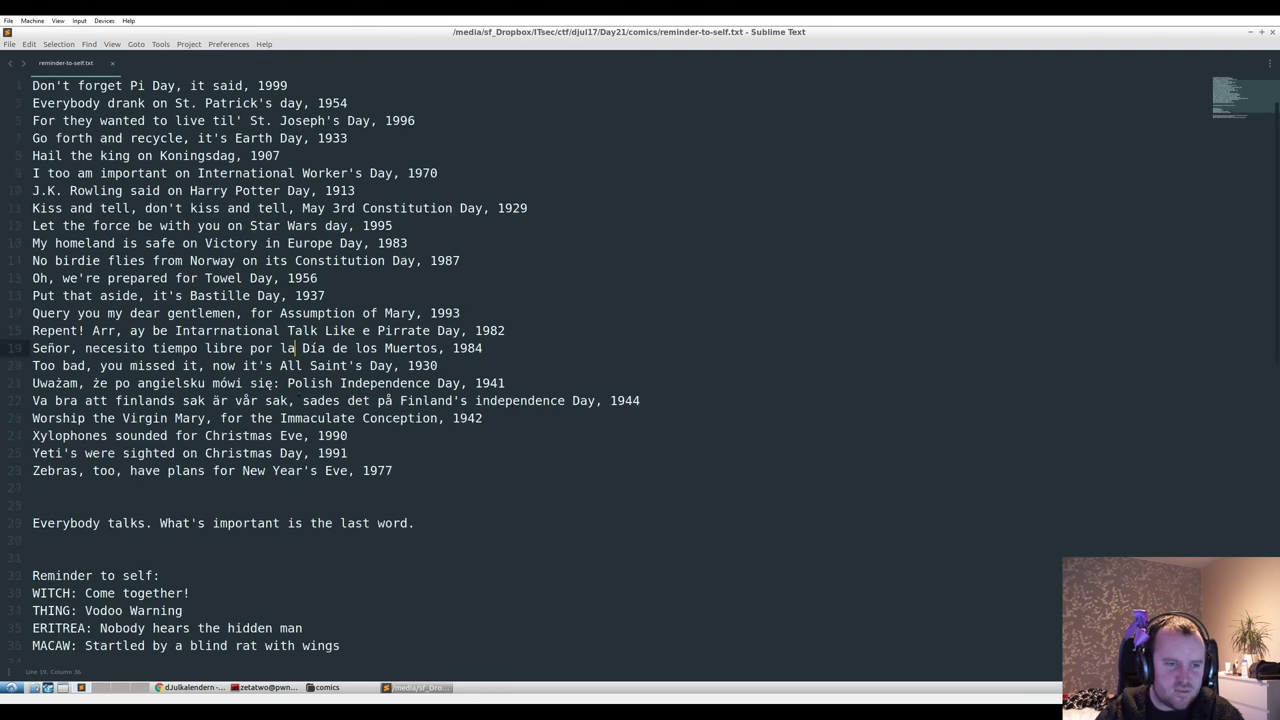
scroll(296, 400, up, 2)
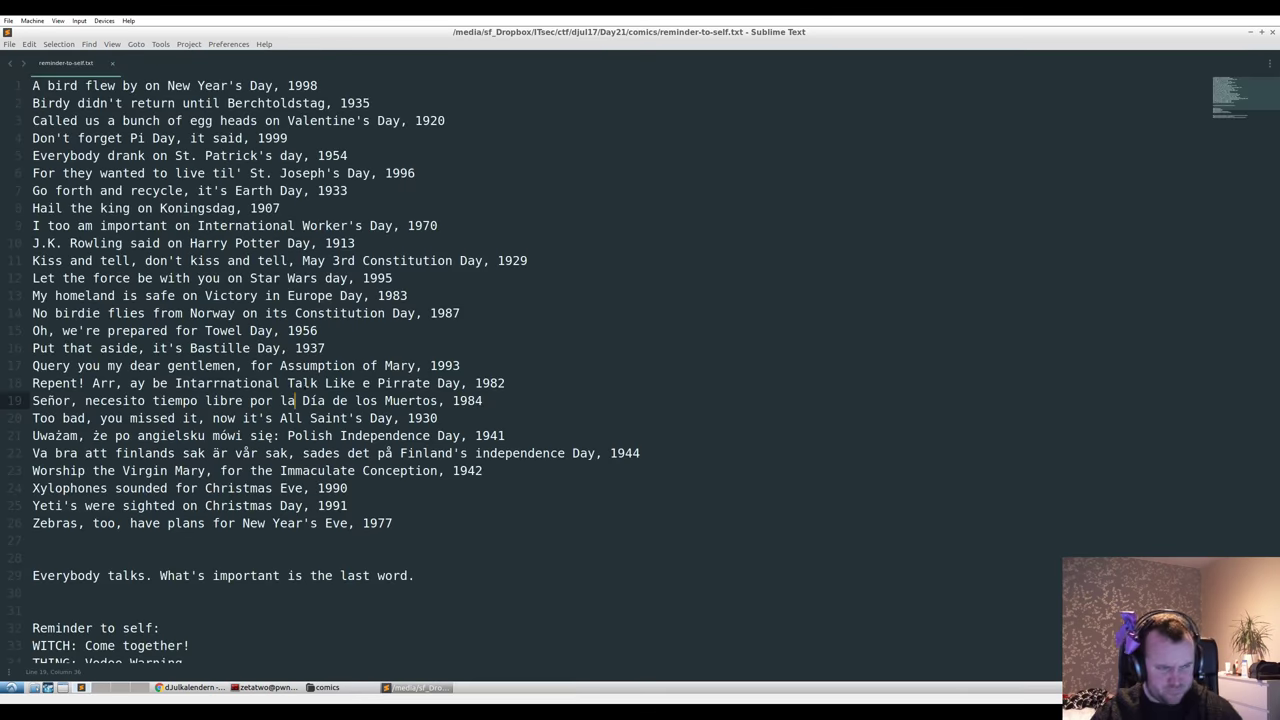
- Examine the "Everybody talks" hint and the WITCH, THING, ERITREA and MACAW reminders below it
scroll(640, 380, down, 4)
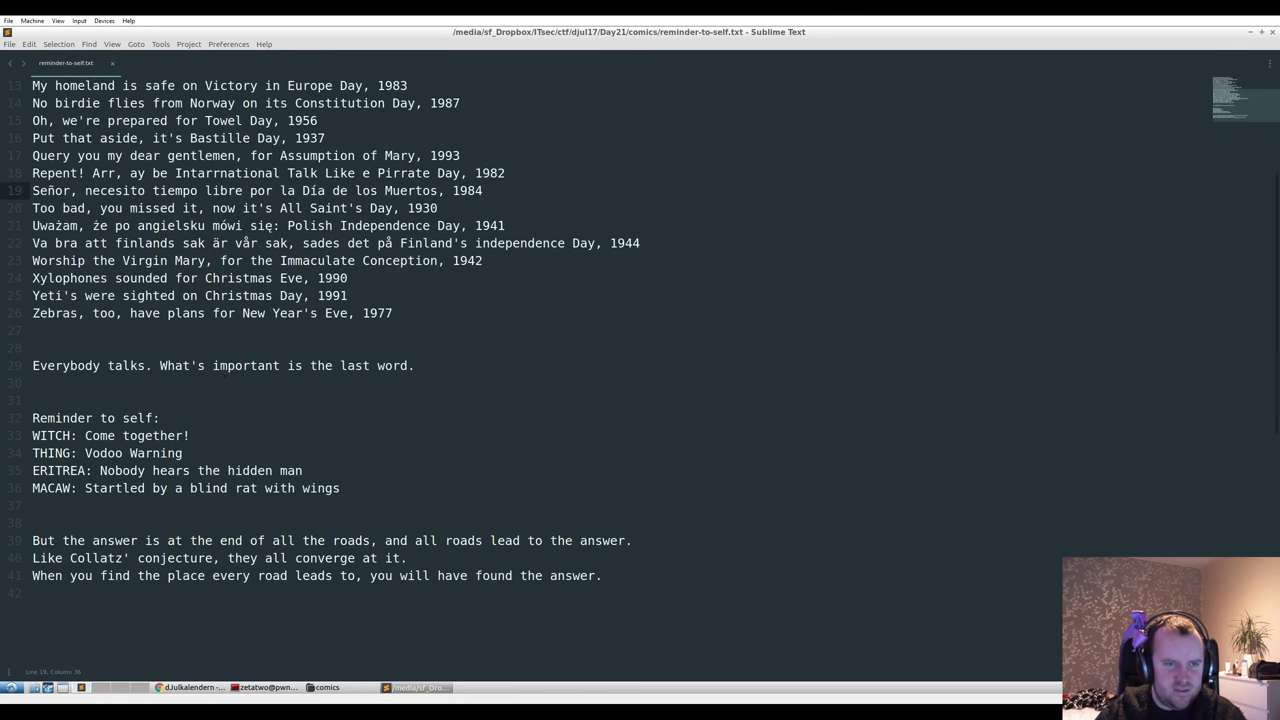
drag(415, 365, 32, 365)
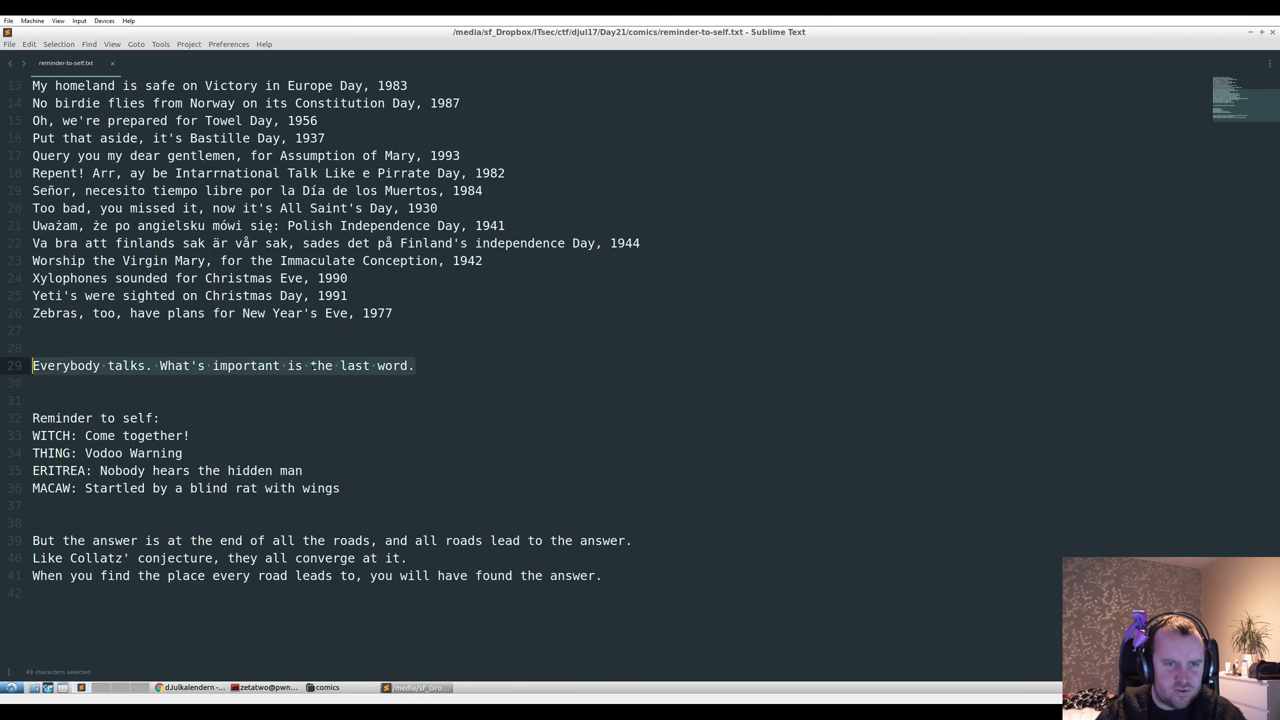
key(End)
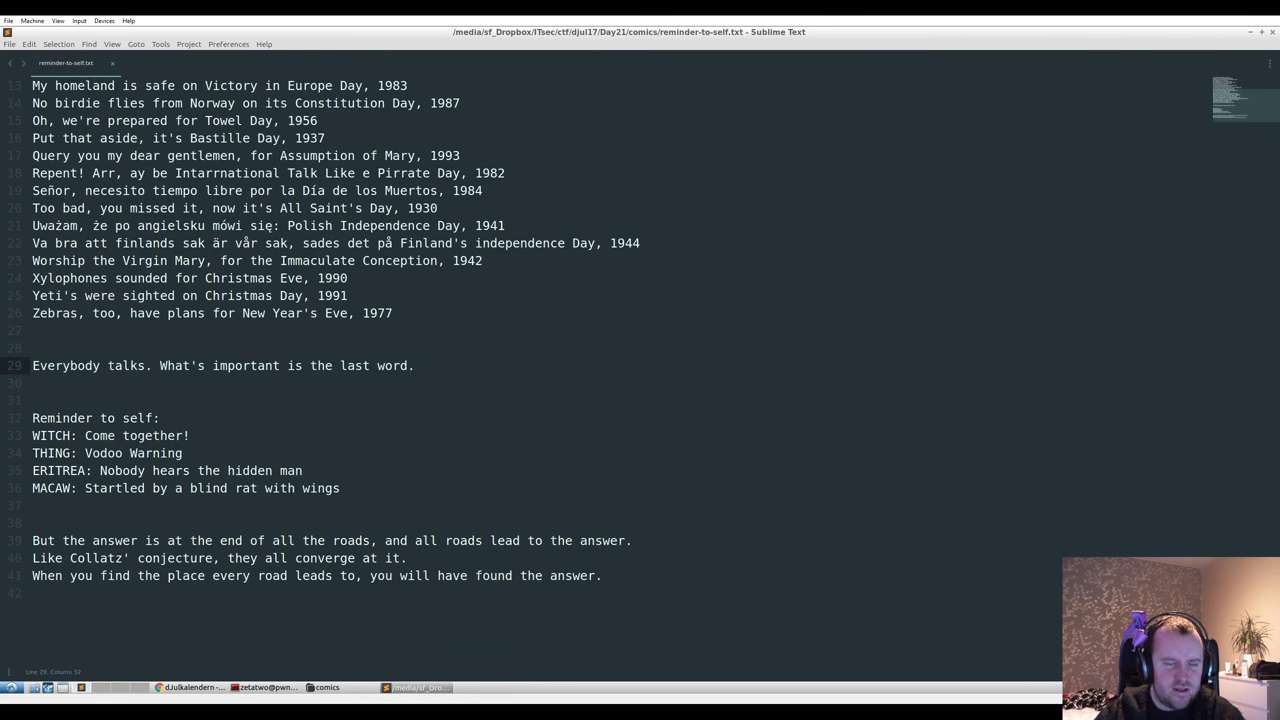
click(62, 418)
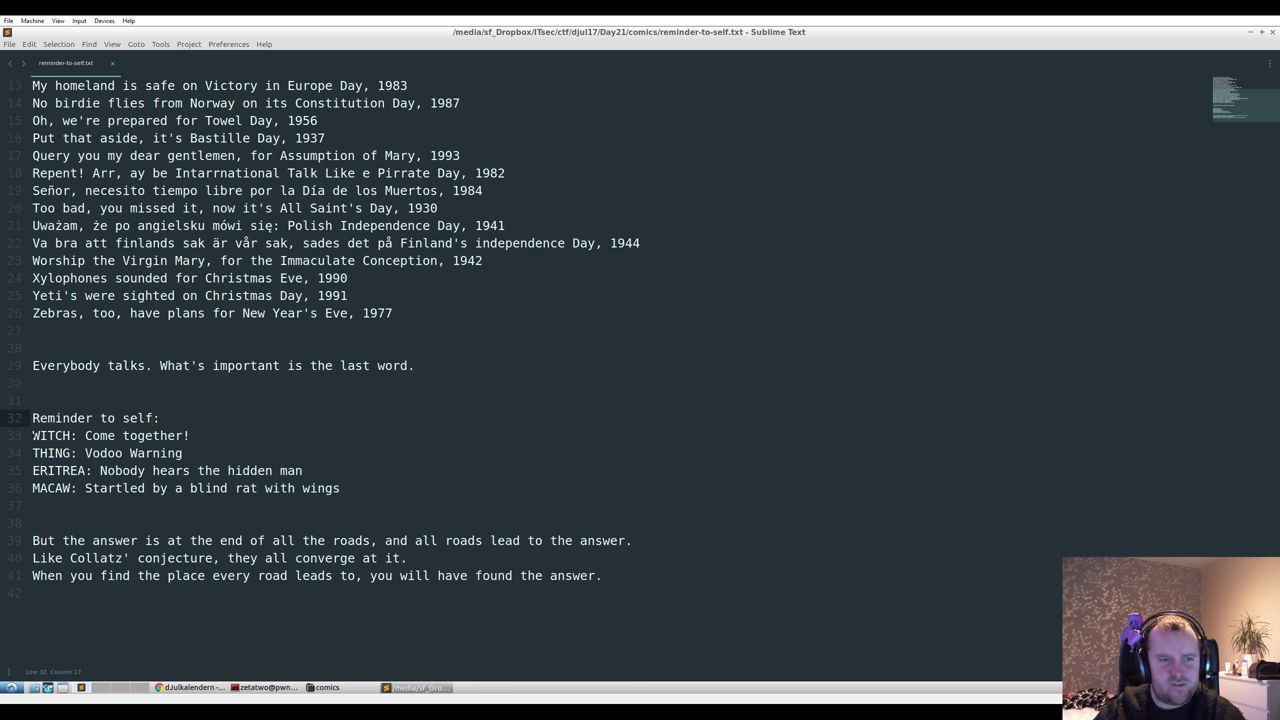
drag(32, 435, 340, 488)
click(130, 435)
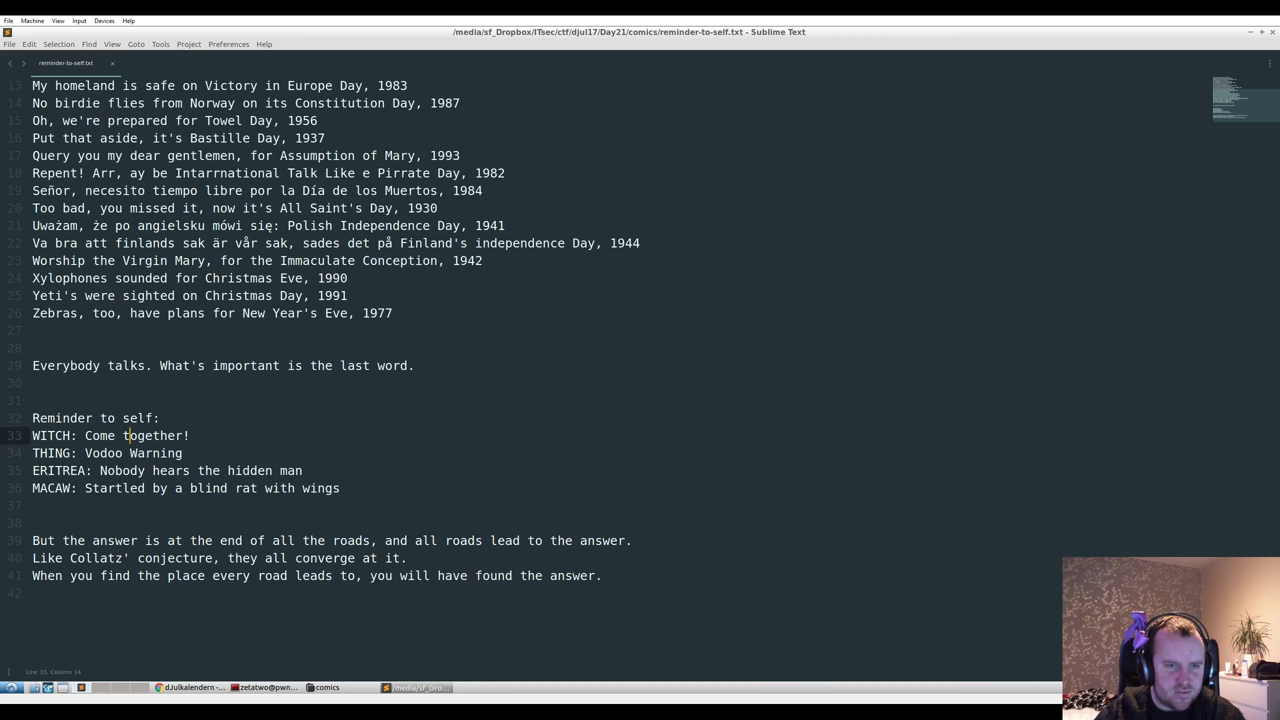
click(350, 488)
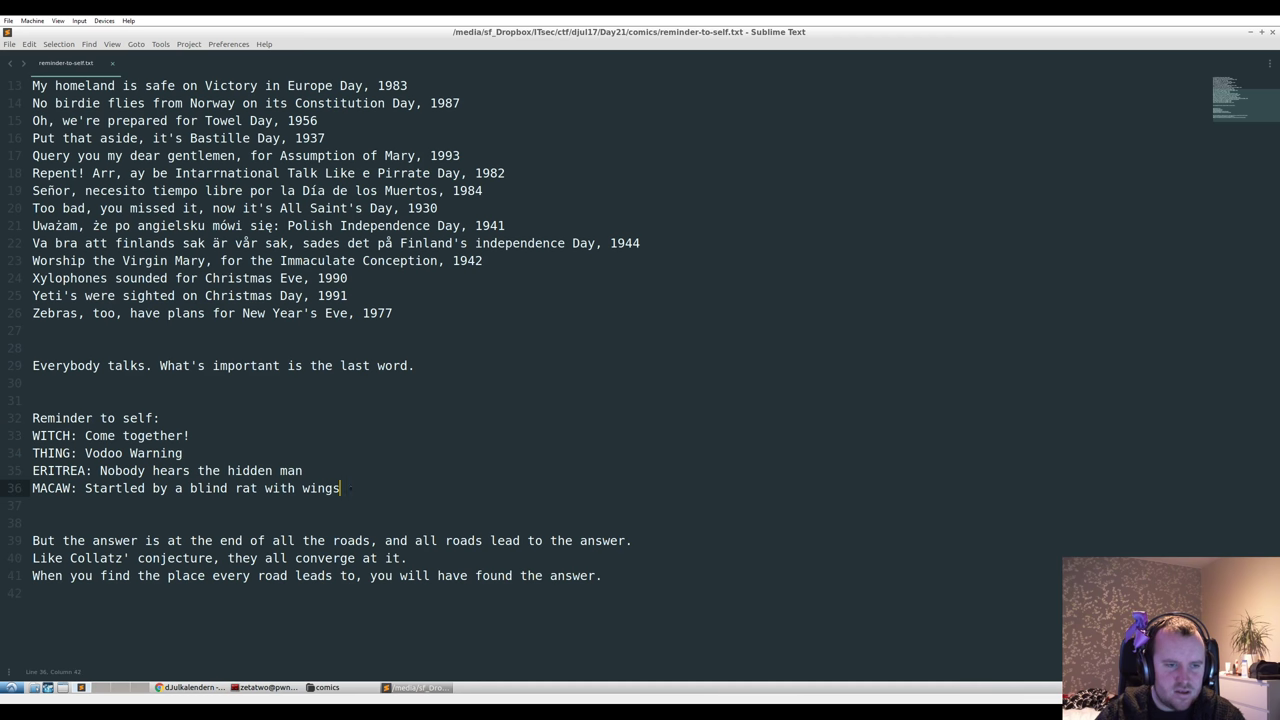
- Read the closing hint about all roads leading to the answer and review it against the holiday list
click(75, 523)
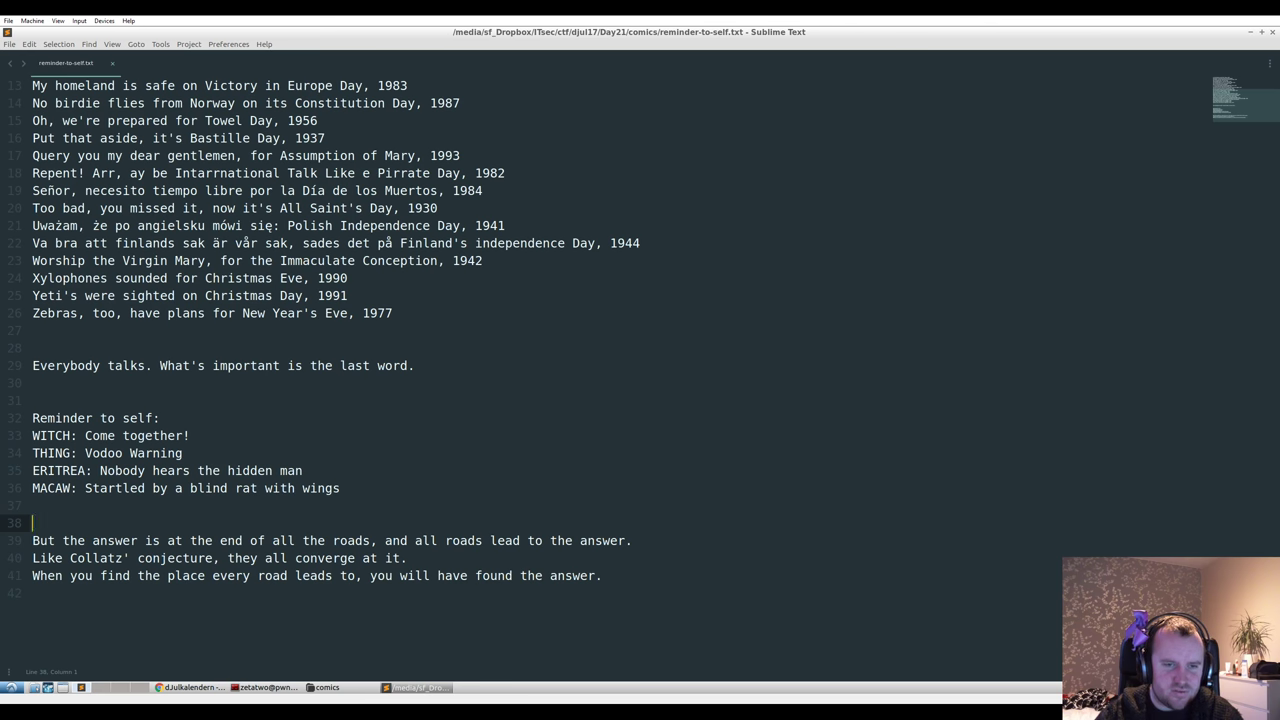
click(86, 575)
click(251, 575)
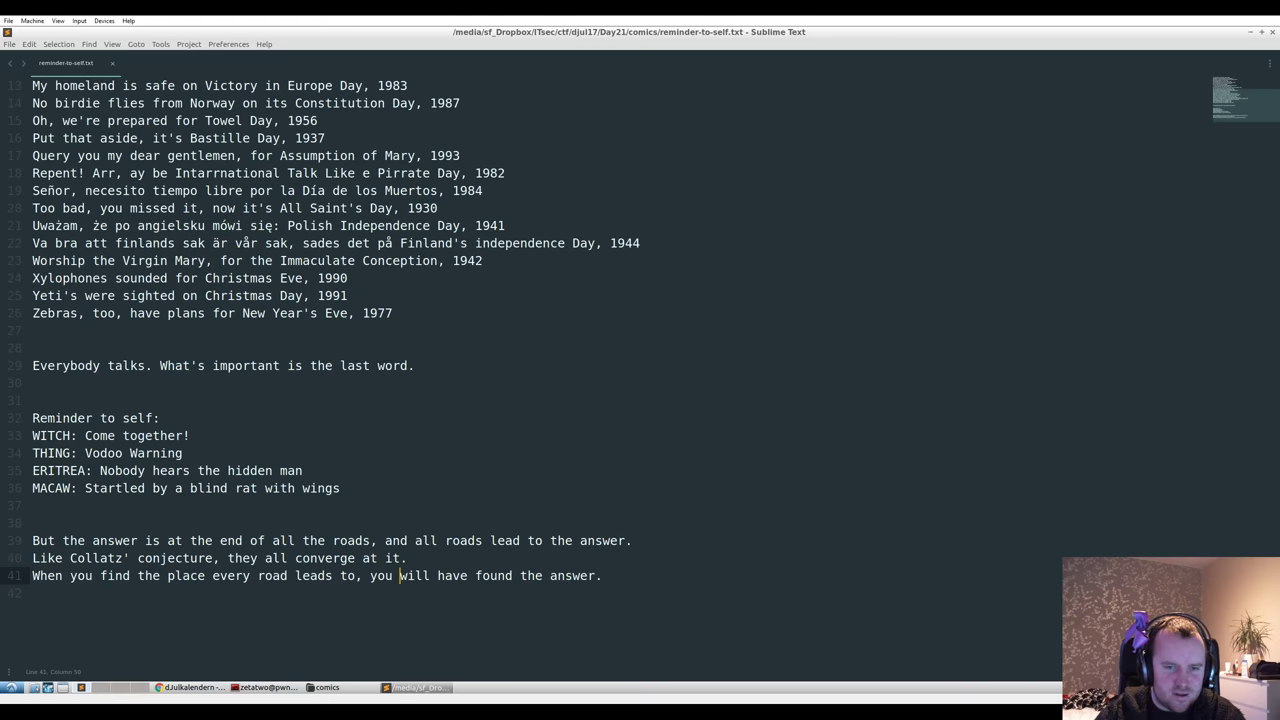
click(633, 598)
scroll(633, 600, up, 3)
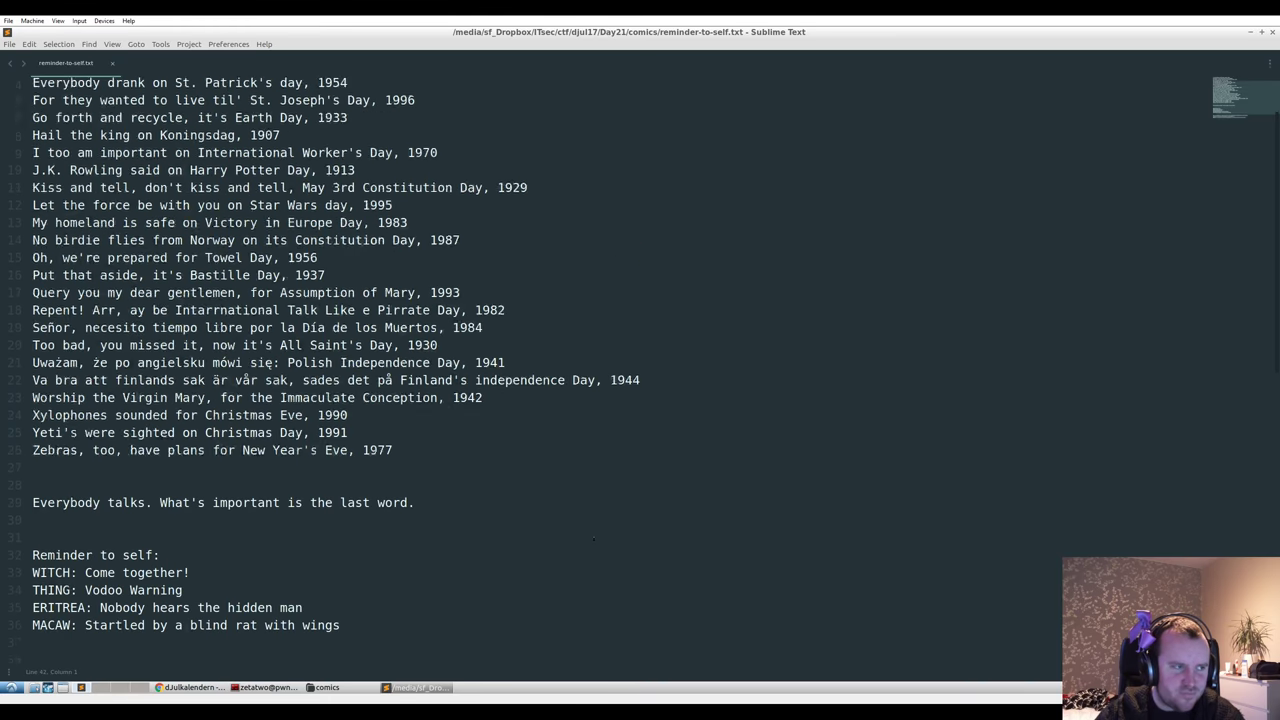
scroll(601, 530, down, 2)
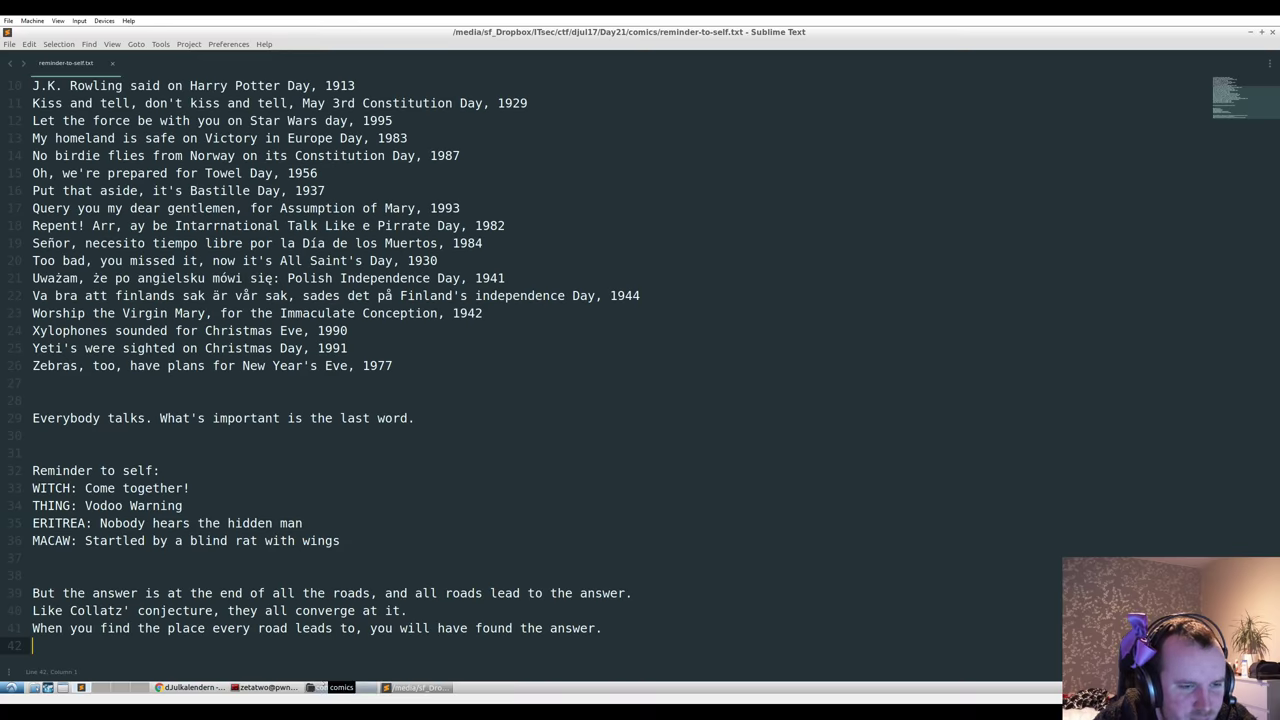
- Switch to the comics folder in the file manager, view 1941-05-25.jpg, and close the image
click(325, 687)
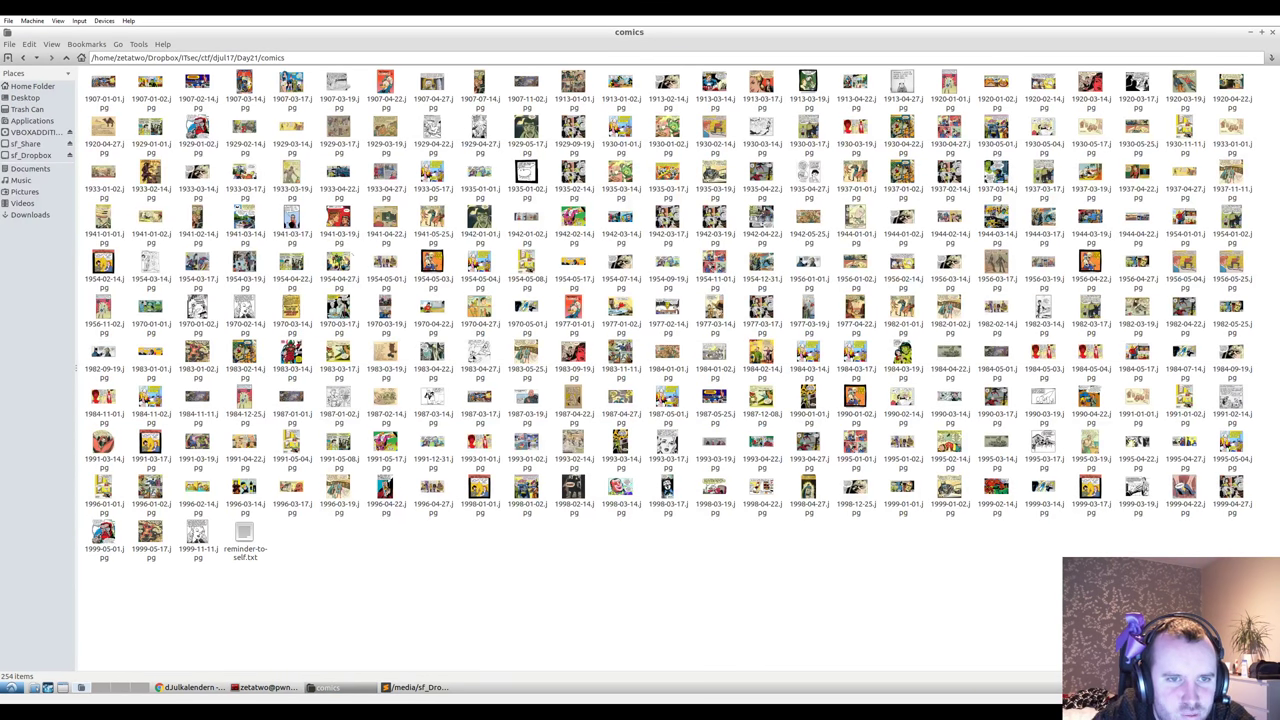
double_click(430, 216)
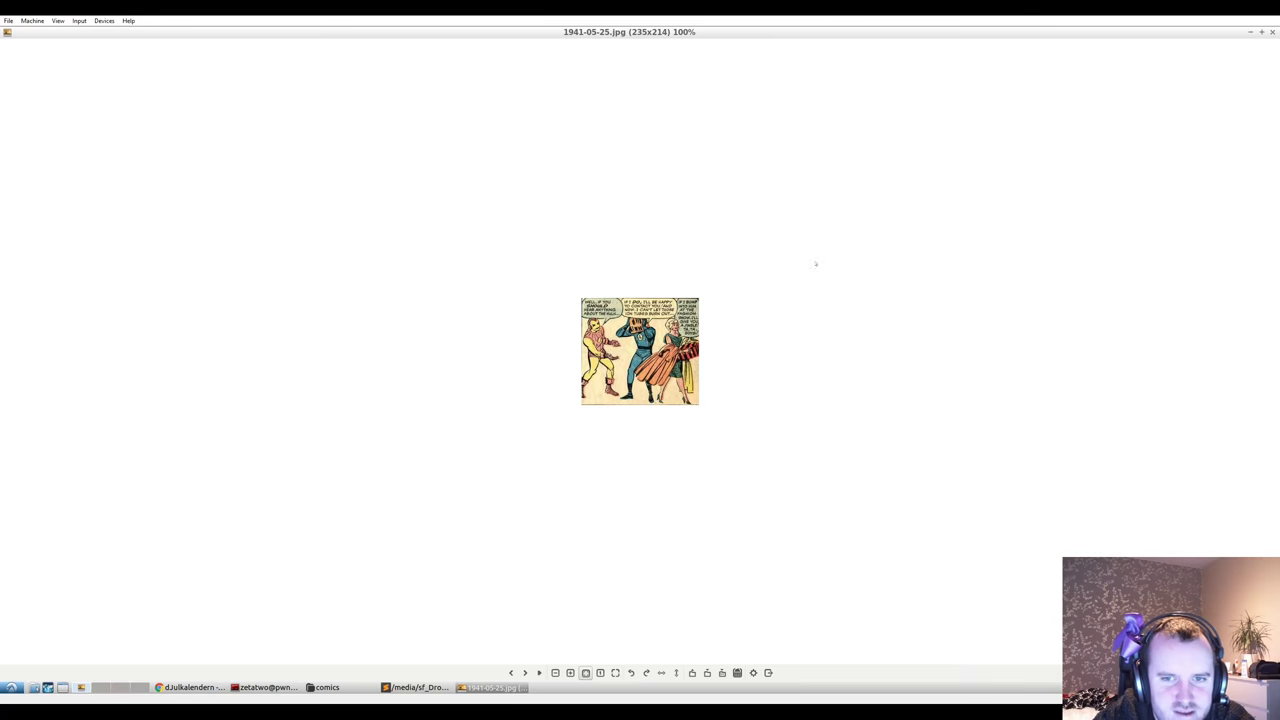
key(Escape)
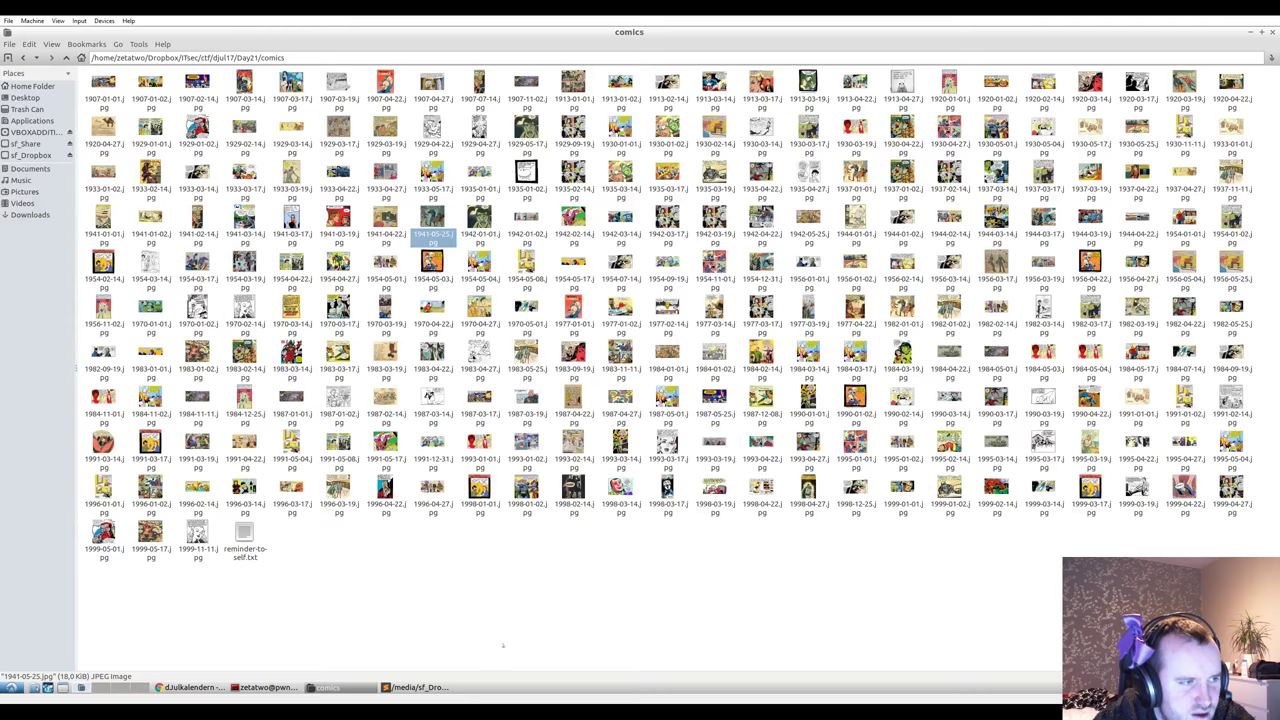
- Return to reminder-to-self.txt in Sublime Text and examine the MACAW and ERITREA reminder lines
click(415, 687)
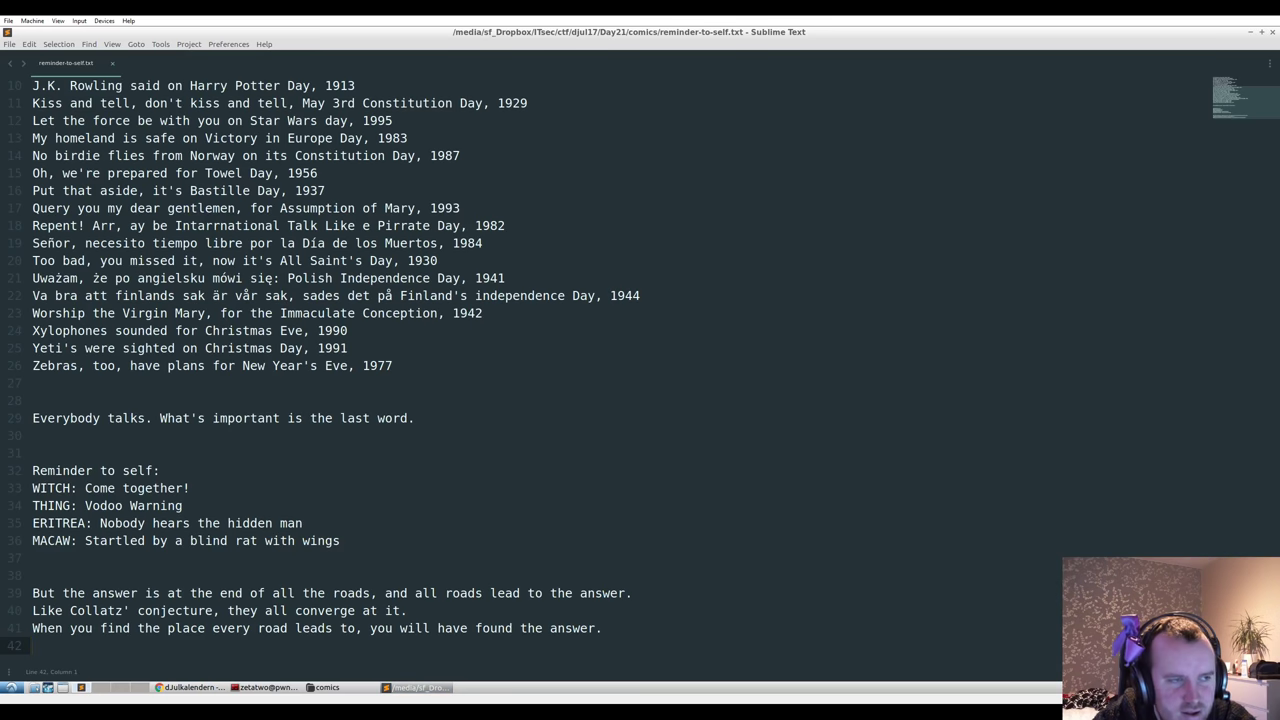
scroll(239, 426, down, 1)
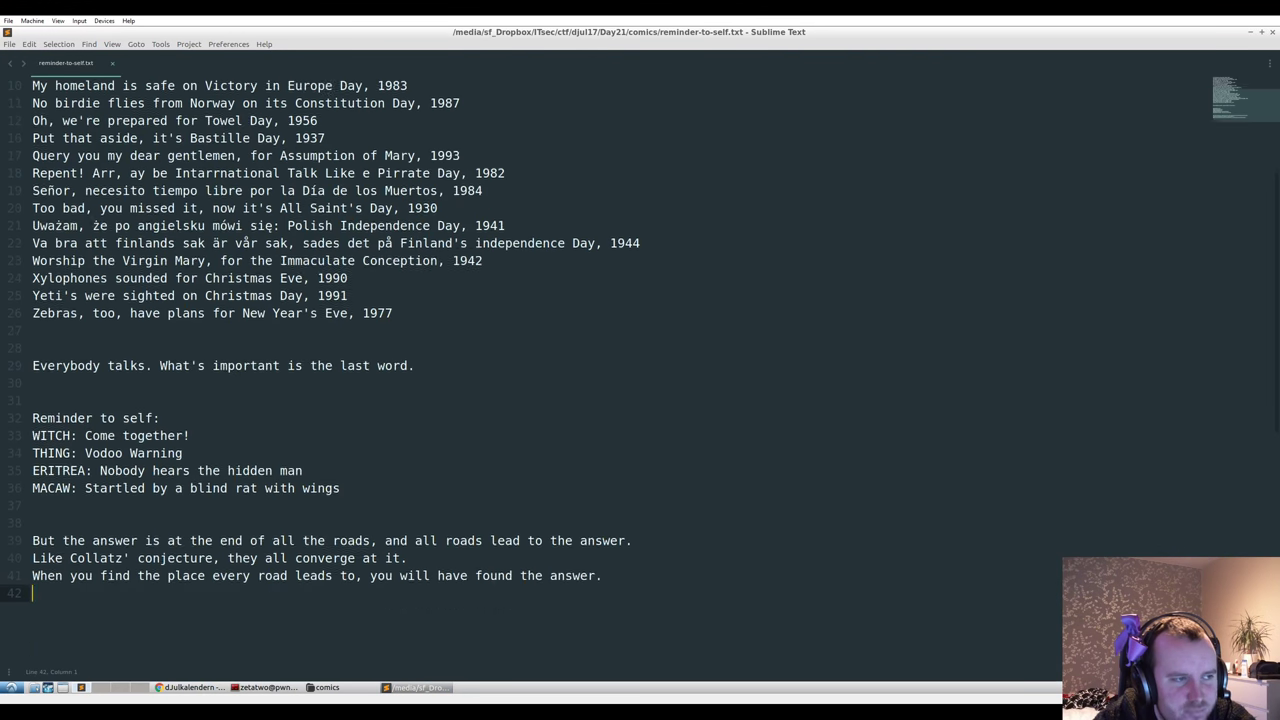
scroll(239, 426, up, 1)
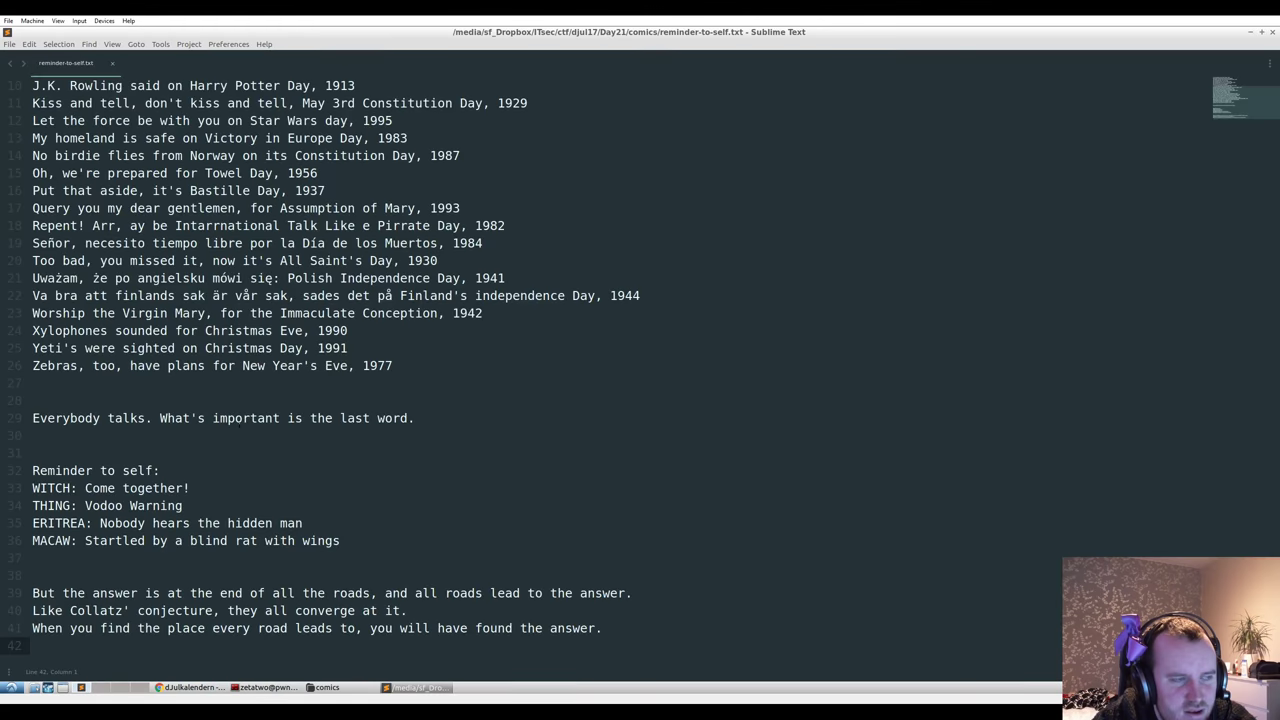
scroll(239, 426, down, 1)
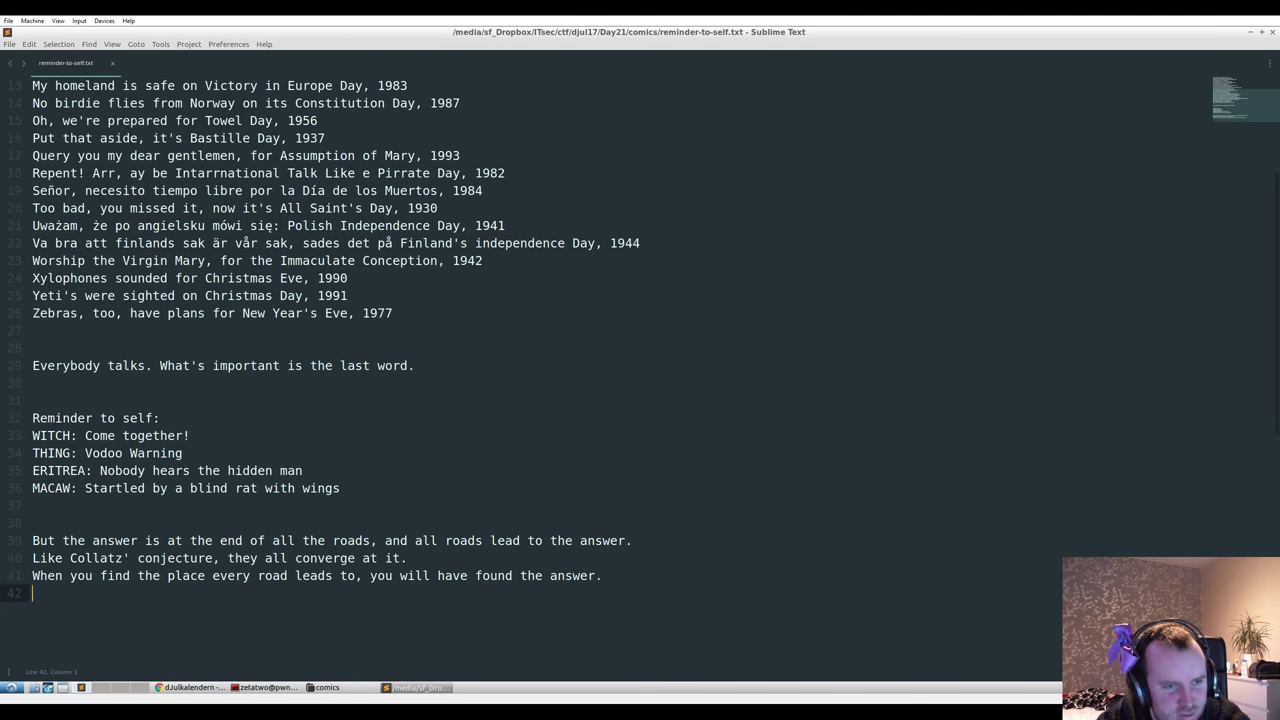
click(58, 488)
click(80, 470)
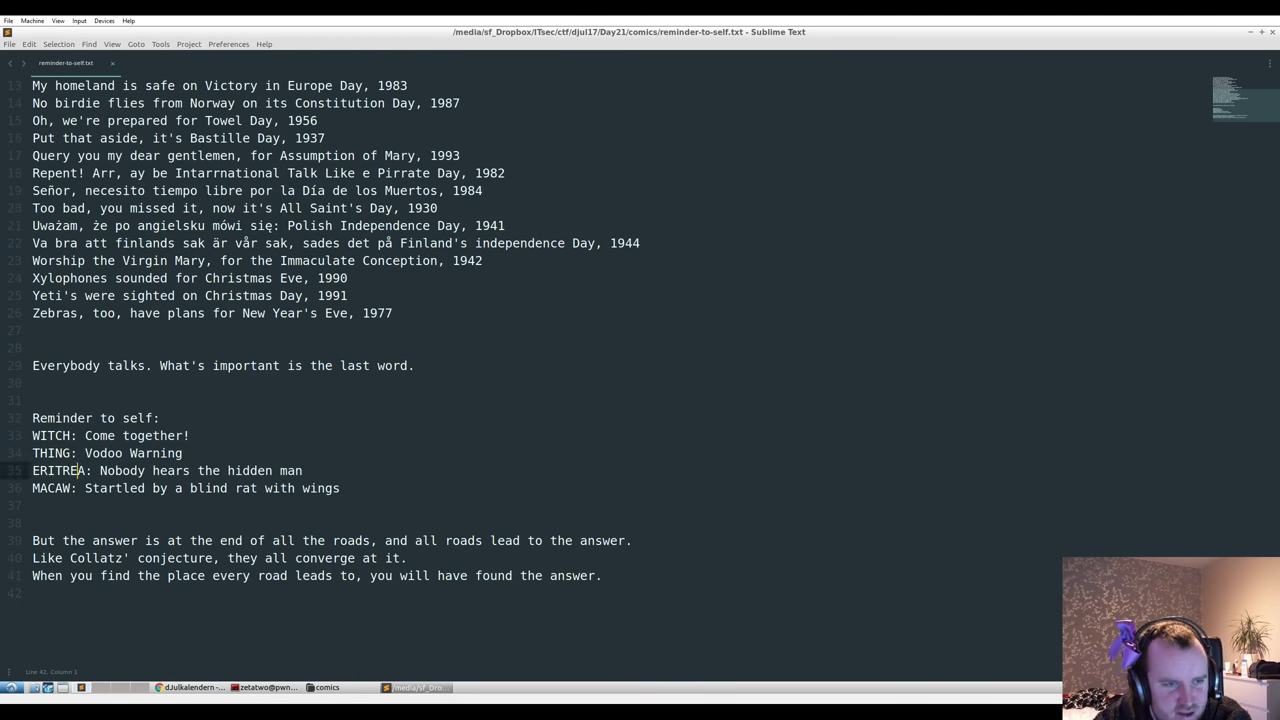
- Highlight the last two letters of MACAW in the reminder list, isolating the A on its own
click(55, 488)
key(shift+Right)
key(shift+Right)
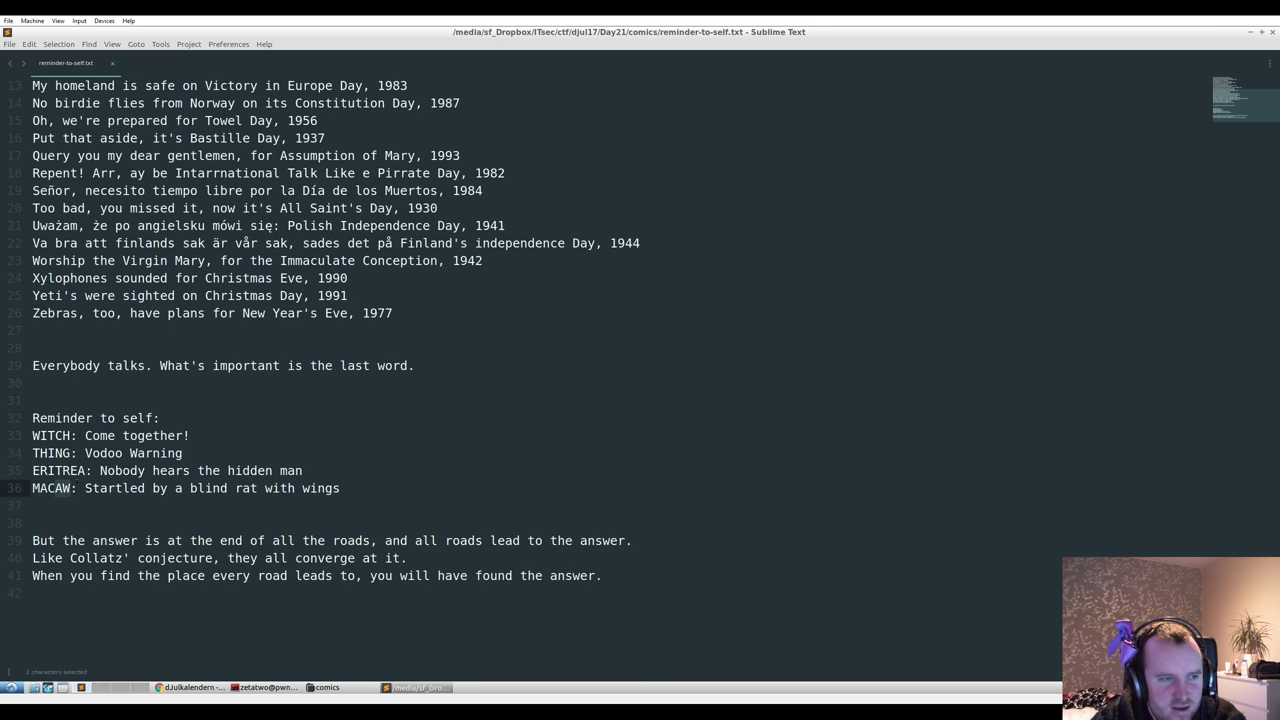
key(shift+Left)
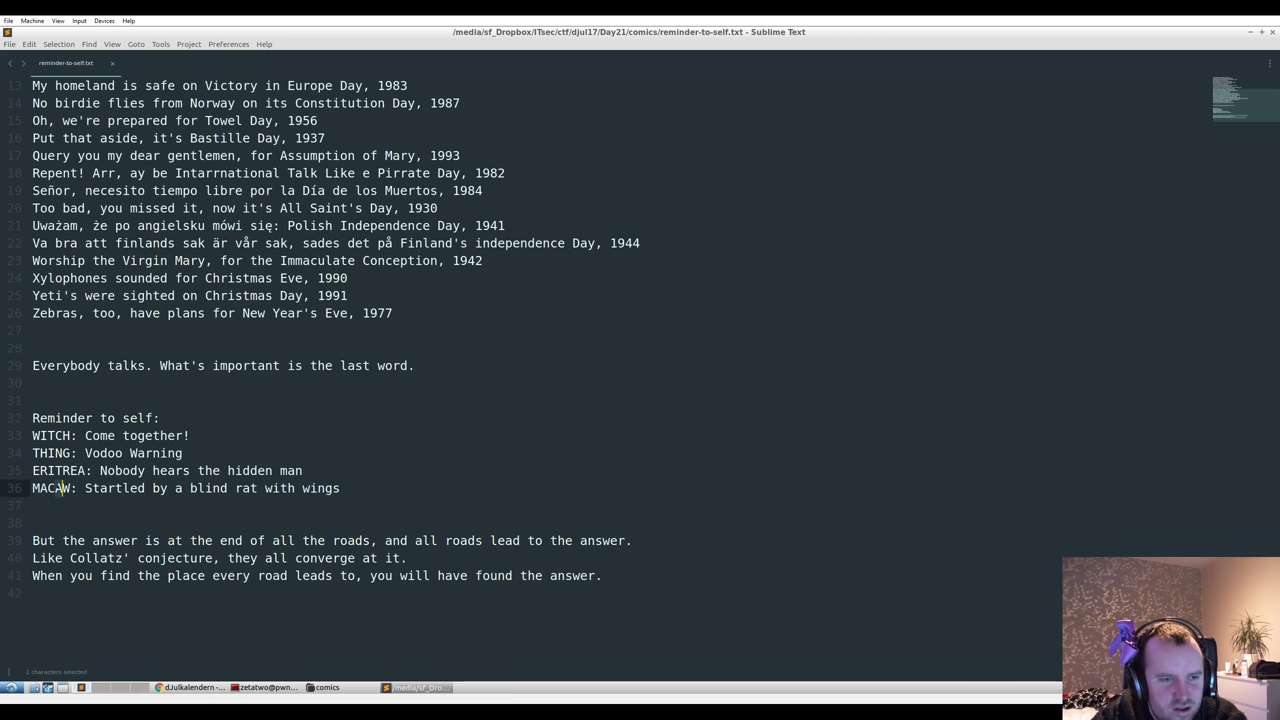
key(Right)
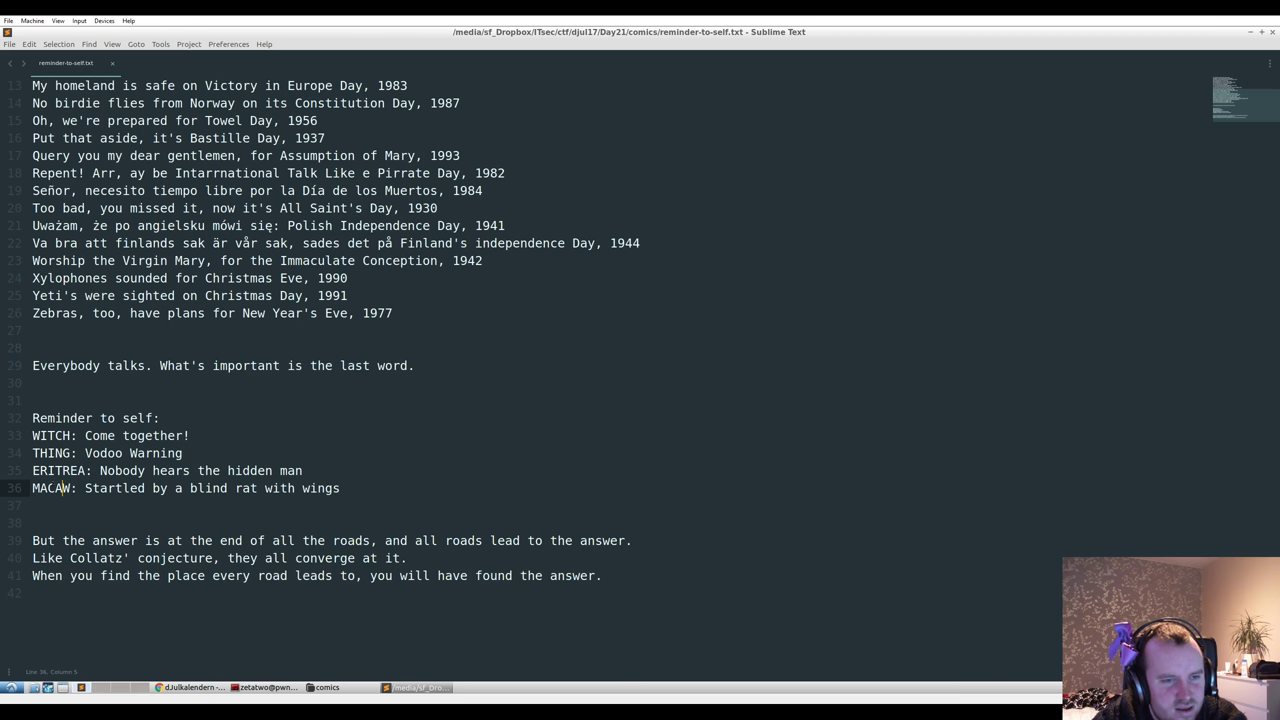
key(shift+Left)
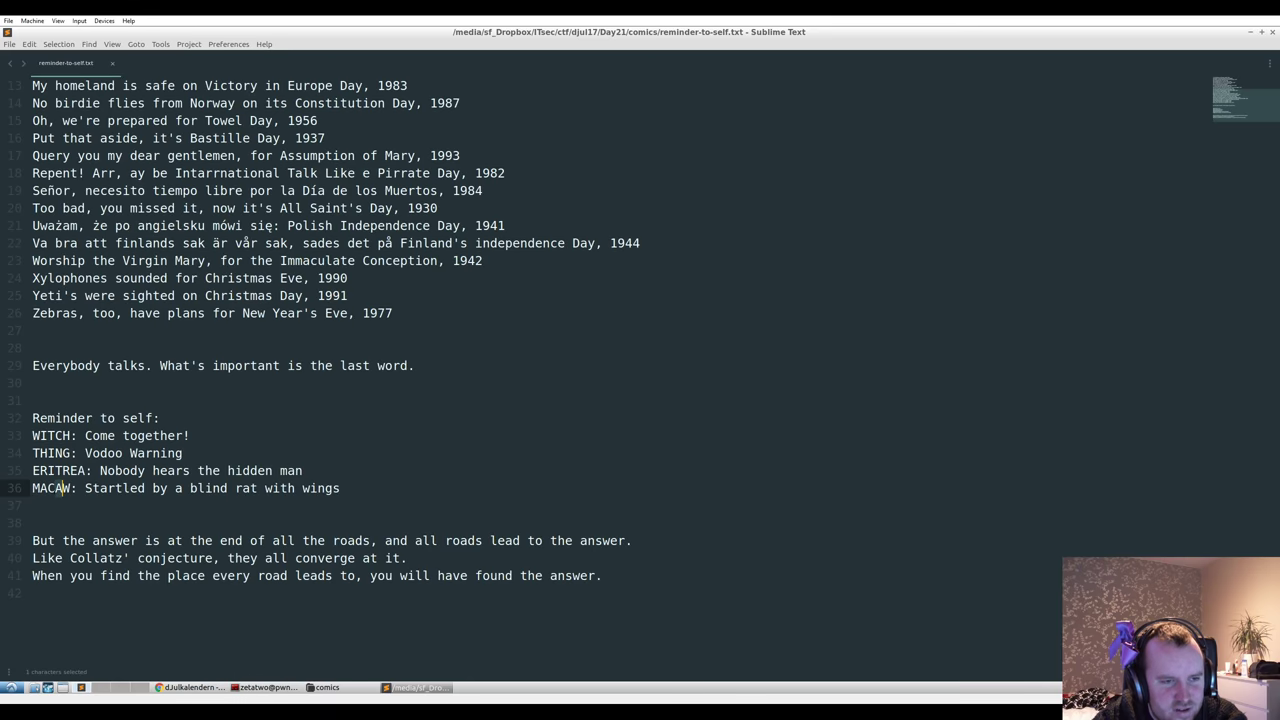
- Compare the MACAW reminder with the alphabetical holiday list and locate the New Year's Day line for the letter A
scroll(58, 490, up, 3)
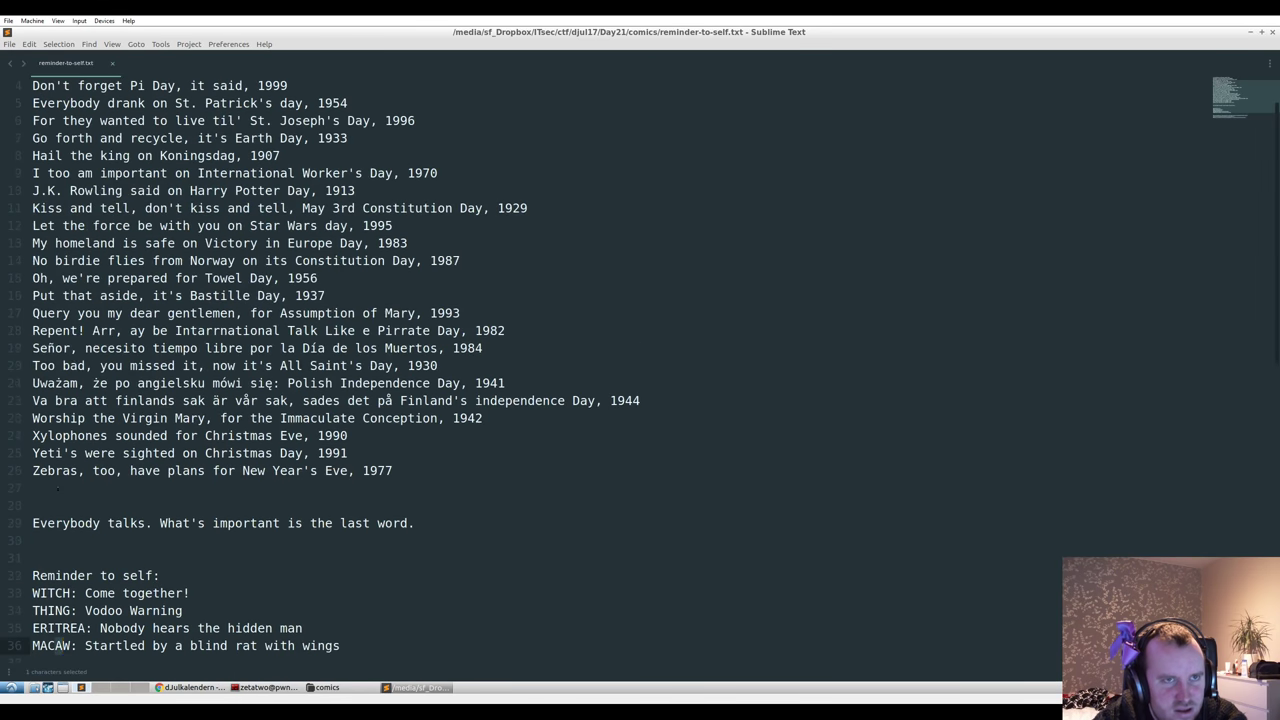
scroll(58, 489, up, 1)
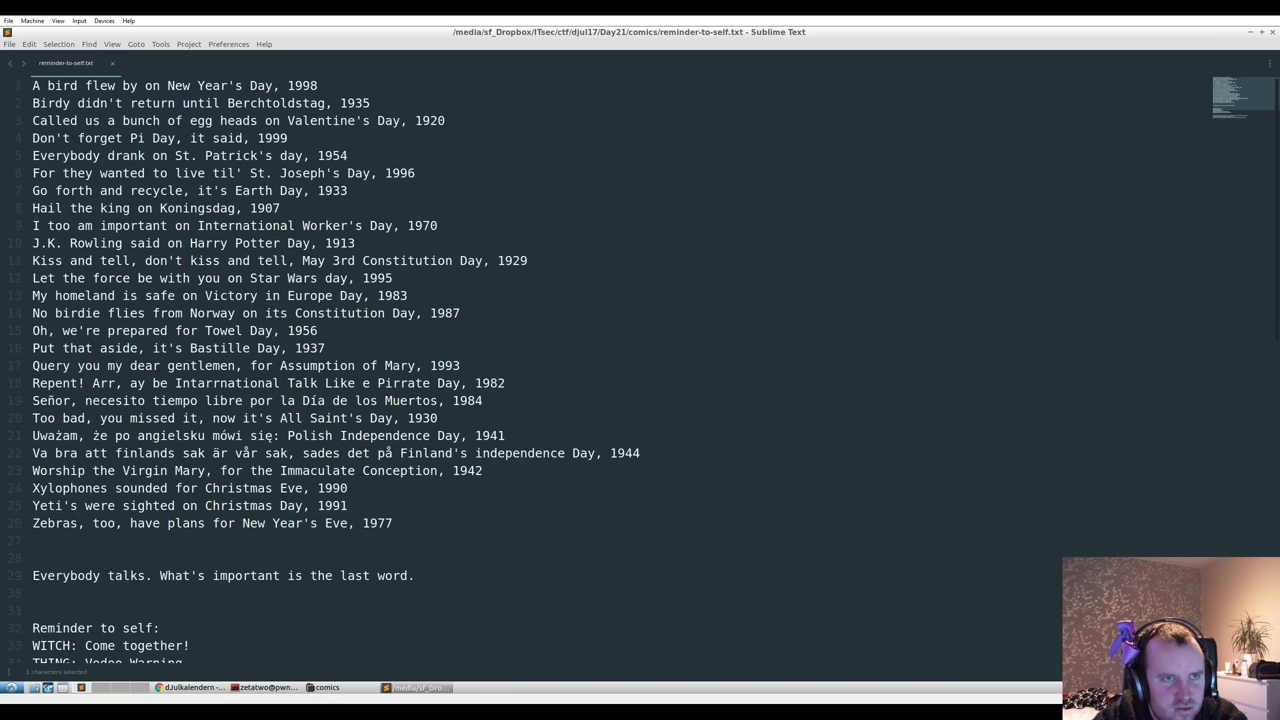
scroll(58, 490, down, 4)
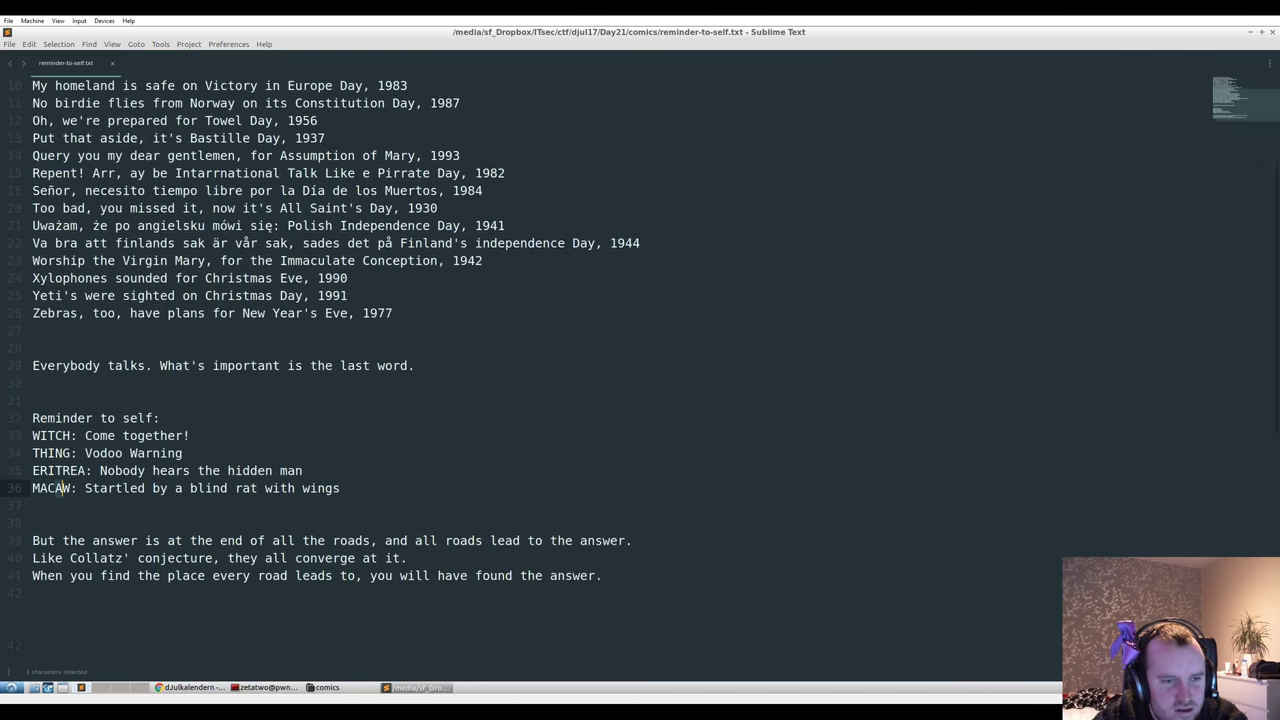
scroll(58, 490, up, 1)
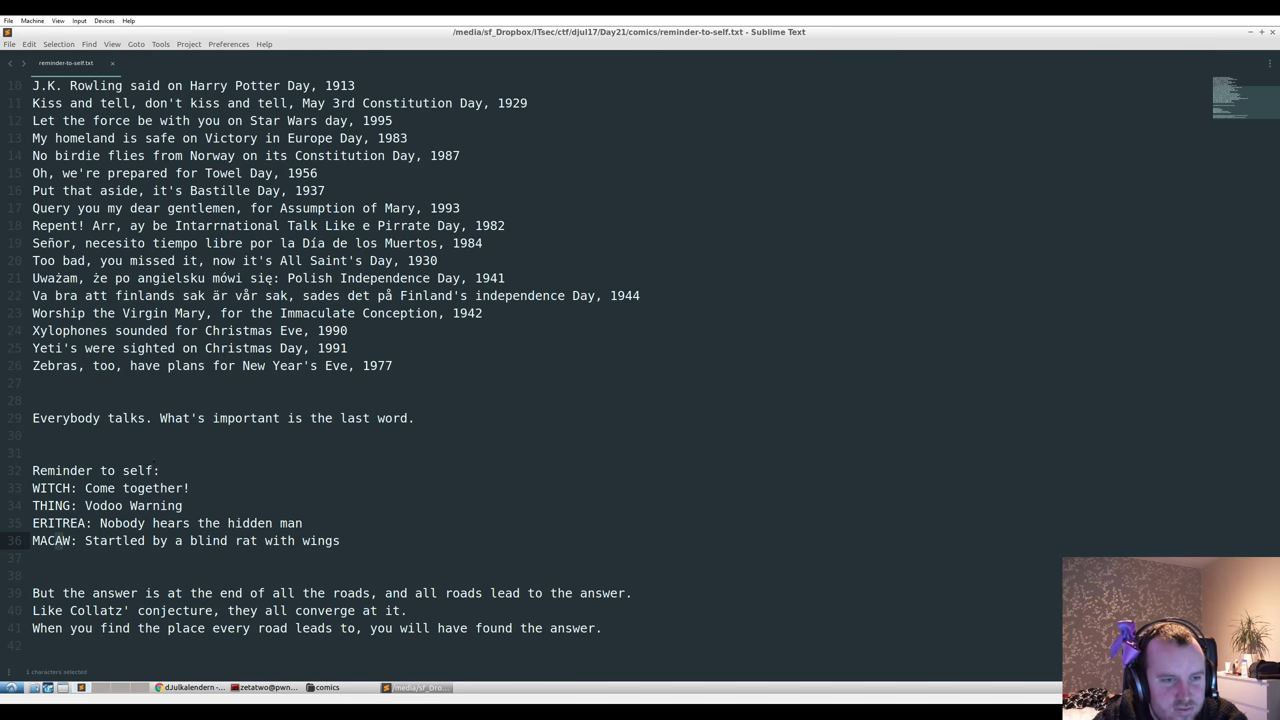
scroll(60, 540, up, 3)
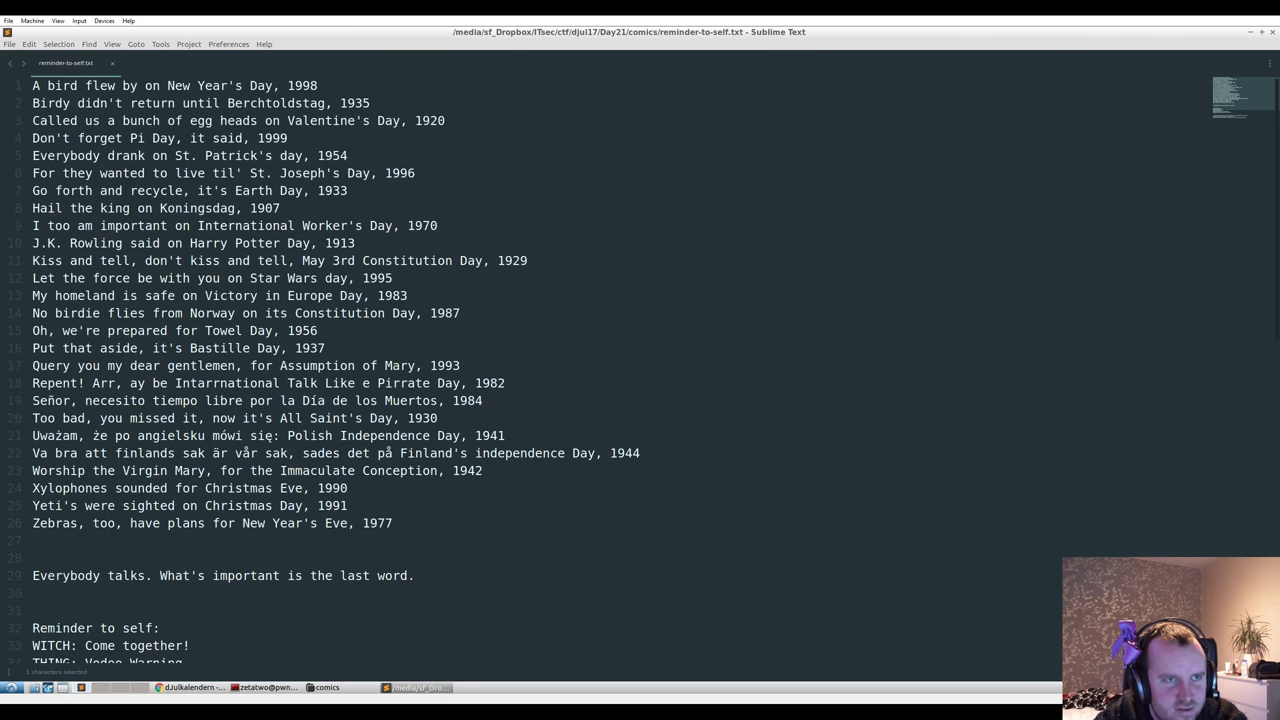
scroll(60, 540, down, 3)
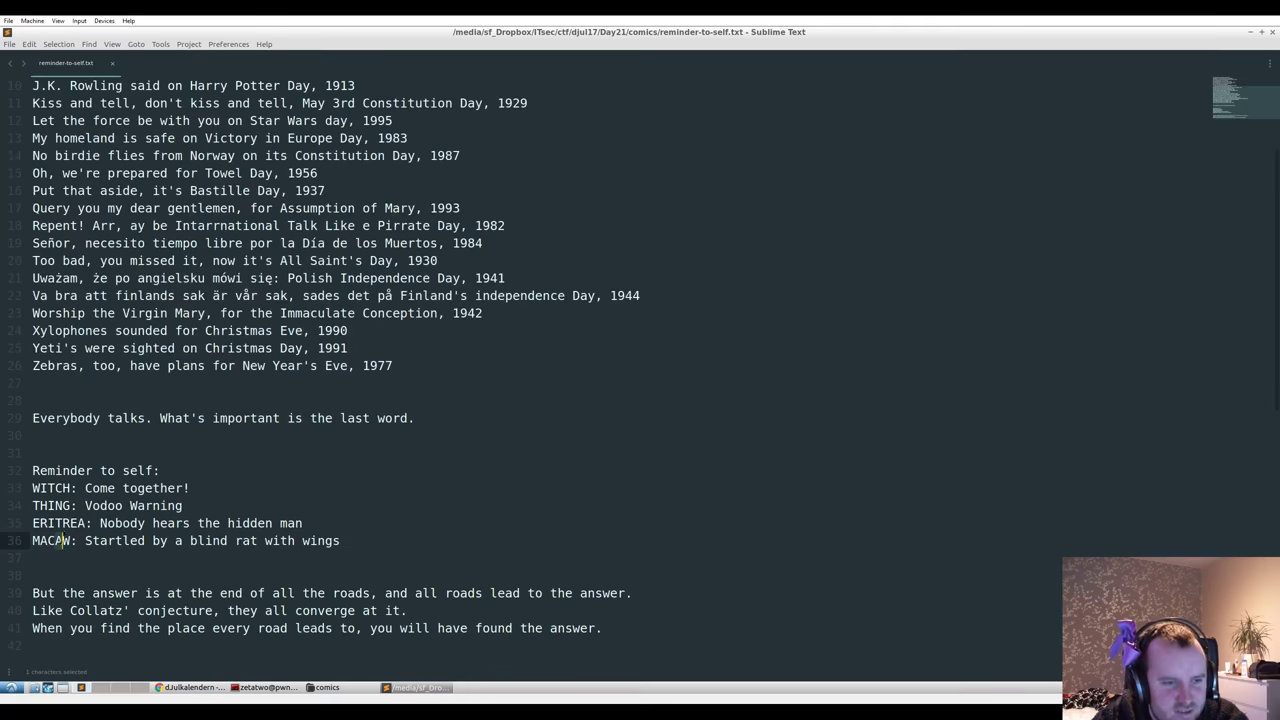
scroll(60, 540, up, 3)
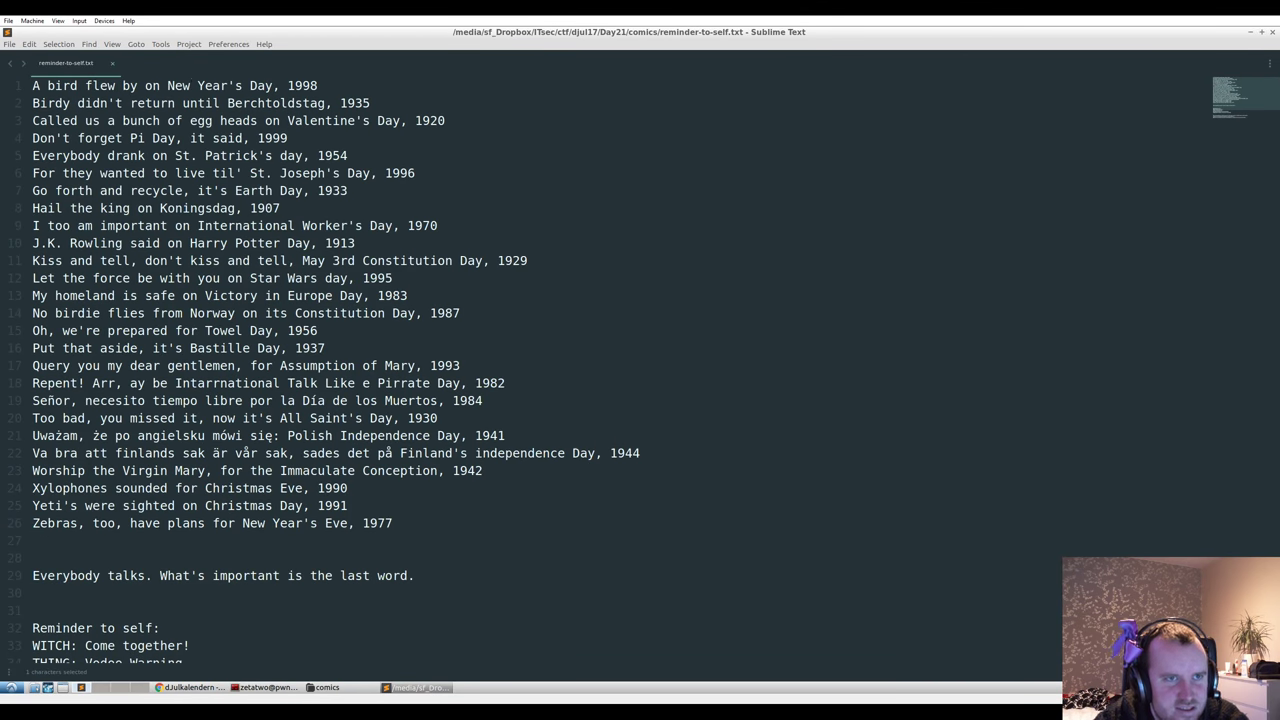
click(211, 85)
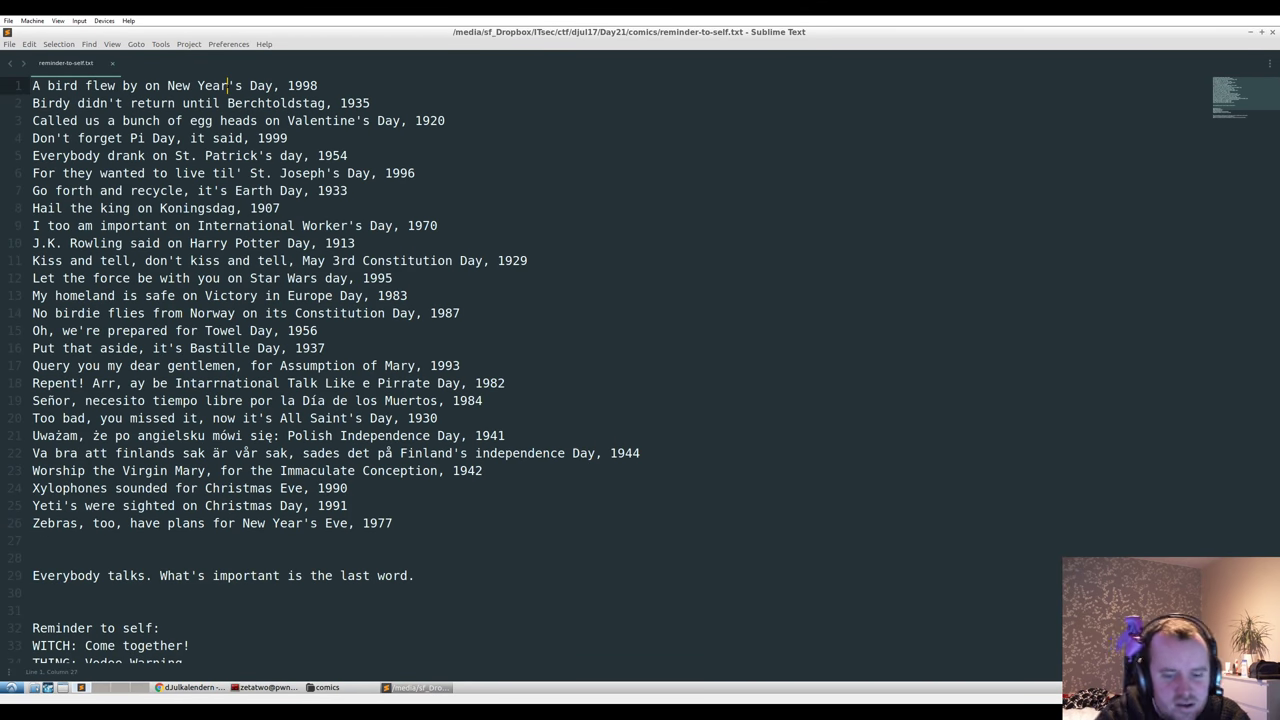
- Open dates.txt from the Day21 folder
key(ctrl+o)
key(BackSpace)
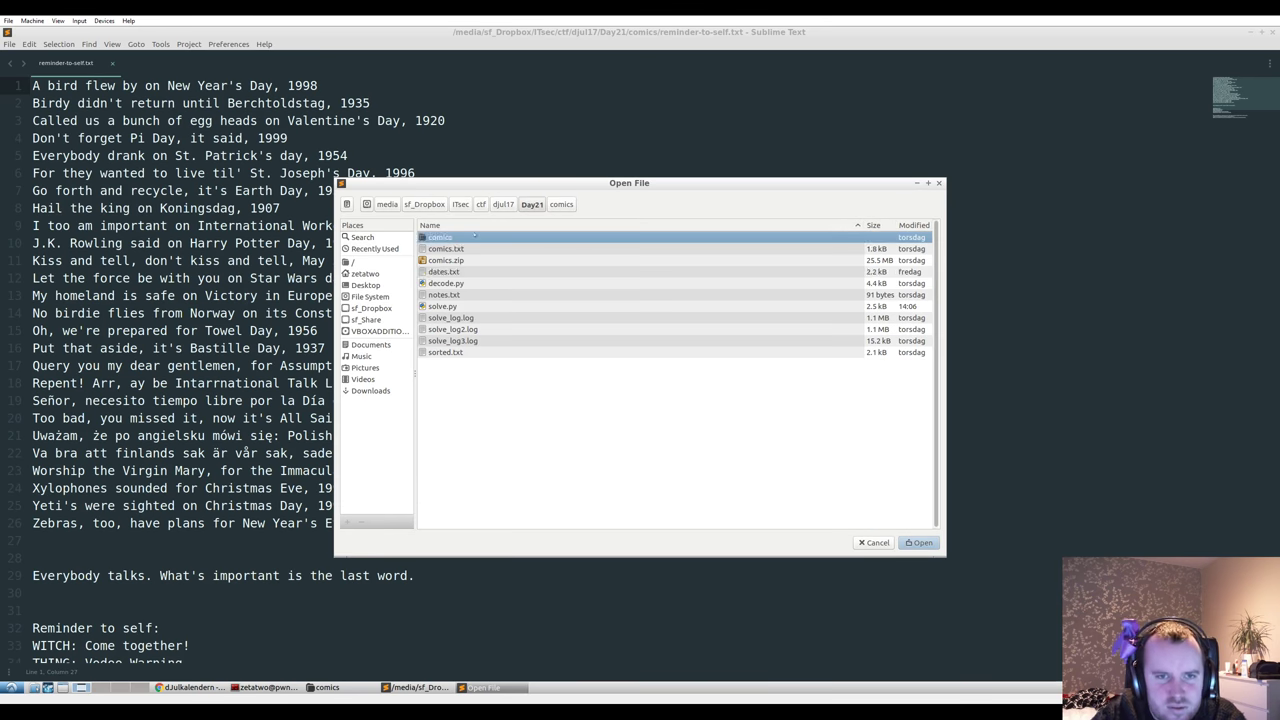
key(Down)
key(Down)
key(Down)
key(Return)
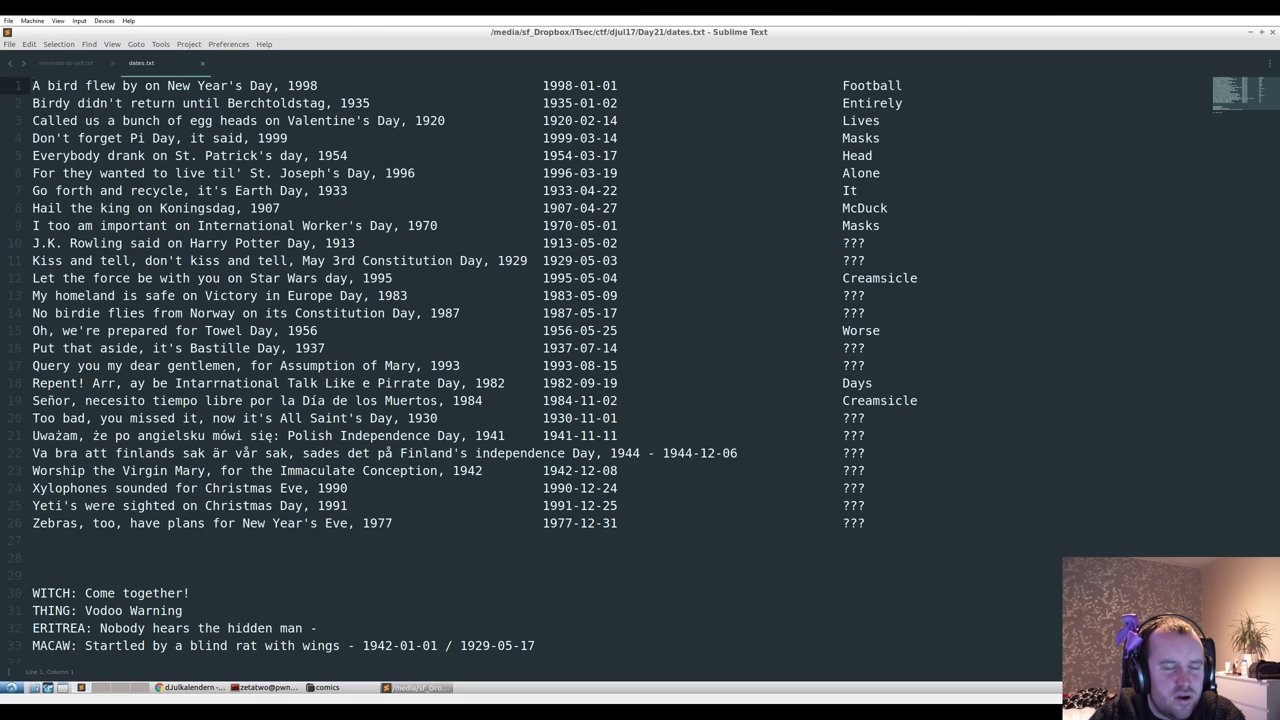
- Highlight the month and day 01-01 in the New Year's Day entry's date
click(542, 85)
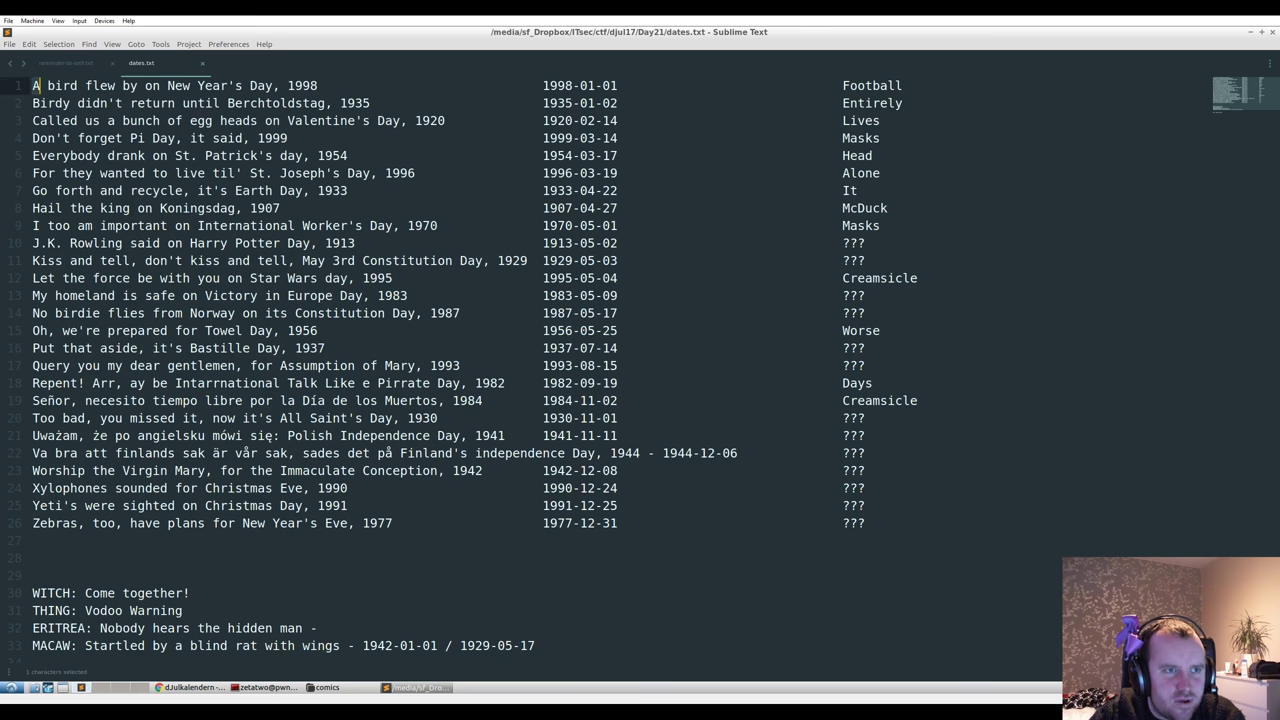
drag(580, 85, 618, 85)
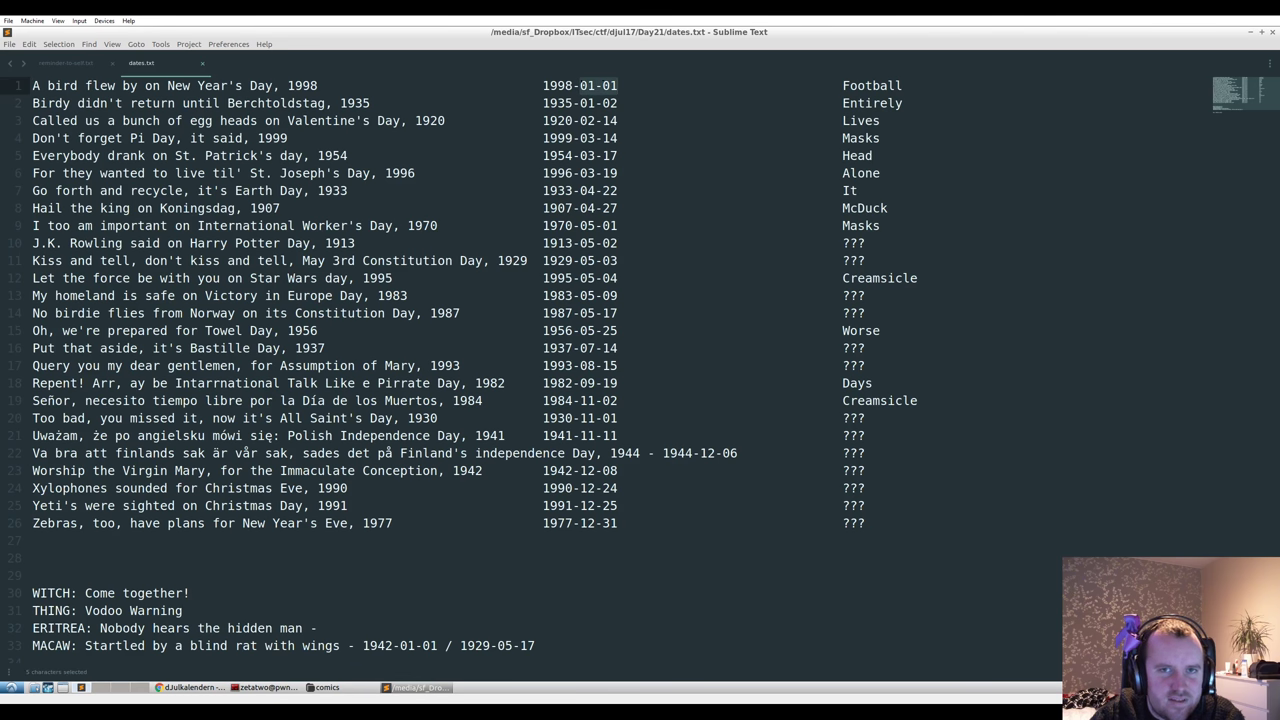
scroll(640, 350, down, 3)
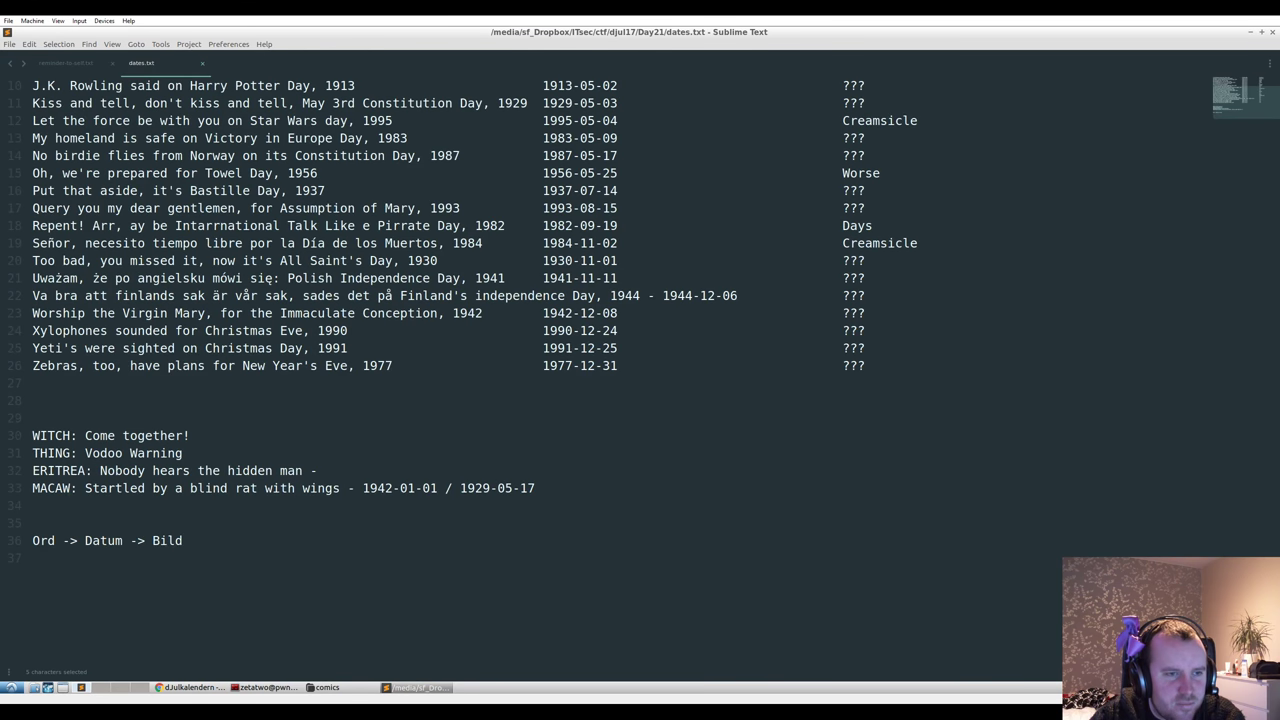
- Trace the W of MACAW to the year 1942 in the Immaculate Conception entry and highlight 1942-01-01 on the MACAW line
drag(62, 488, 72, 488)
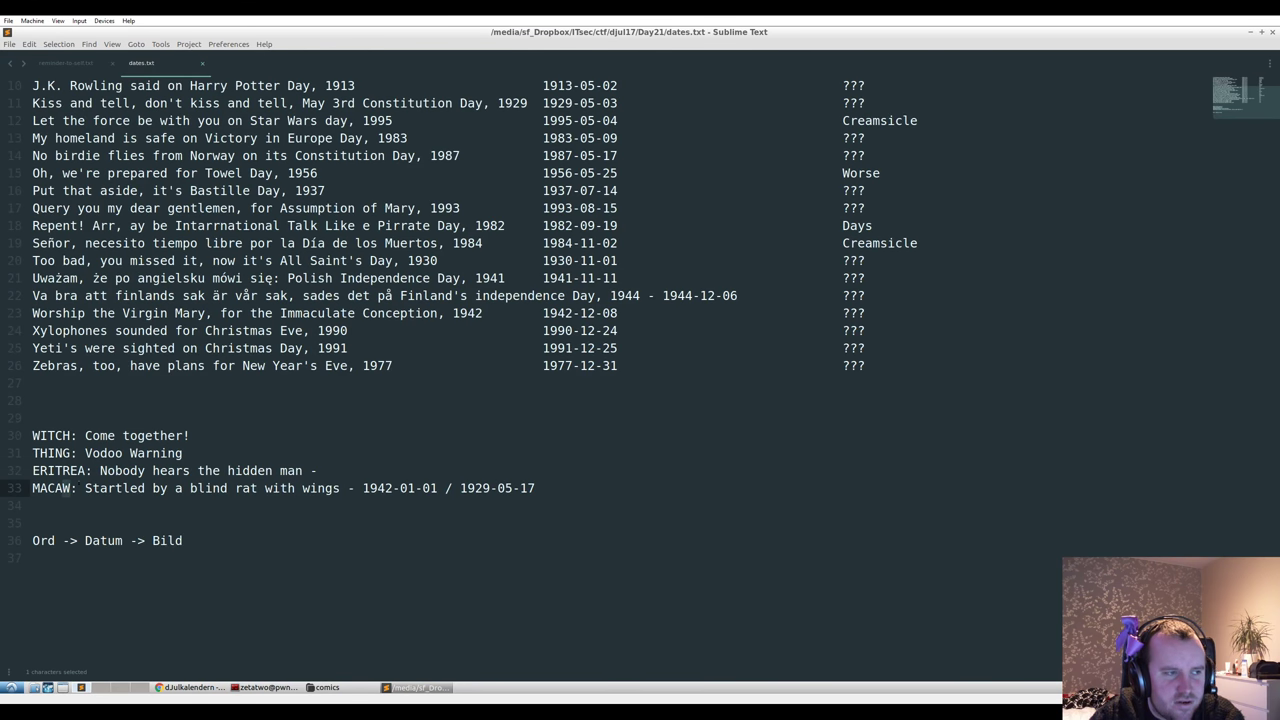
scroll(640, 350, up, 2)
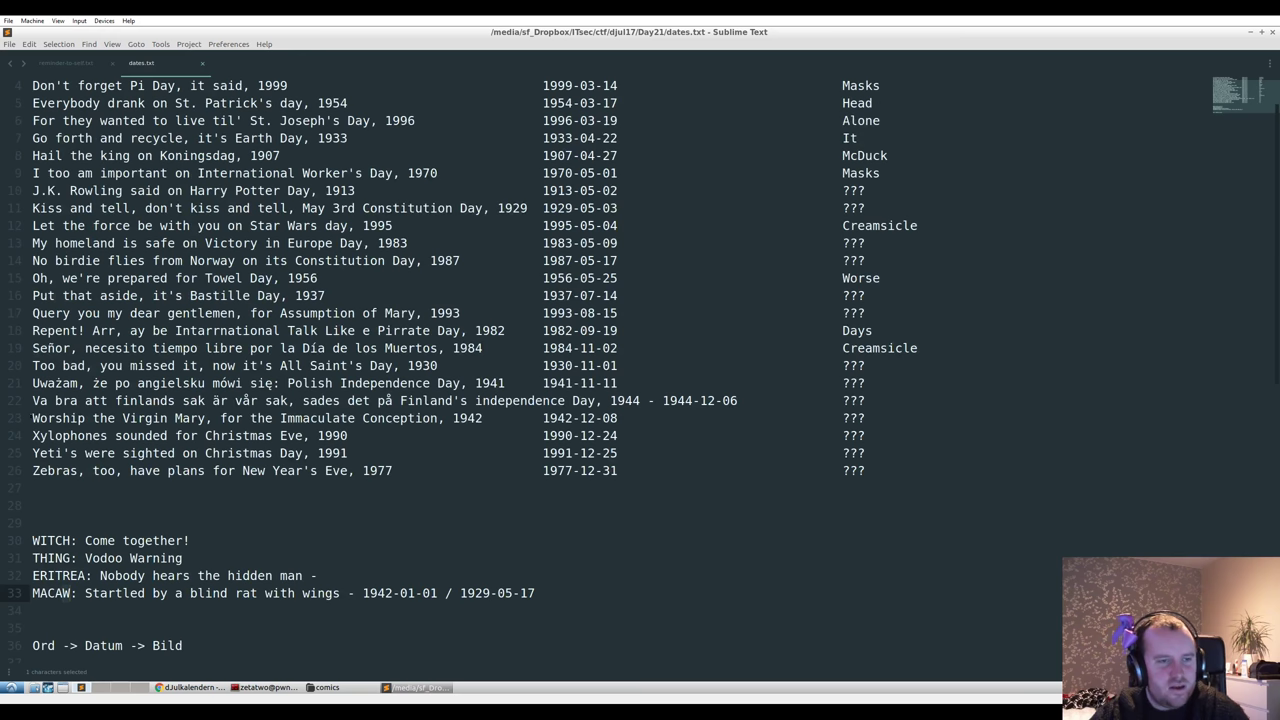
drag(32, 418, 42, 418)
drag(543, 418, 573, 418)
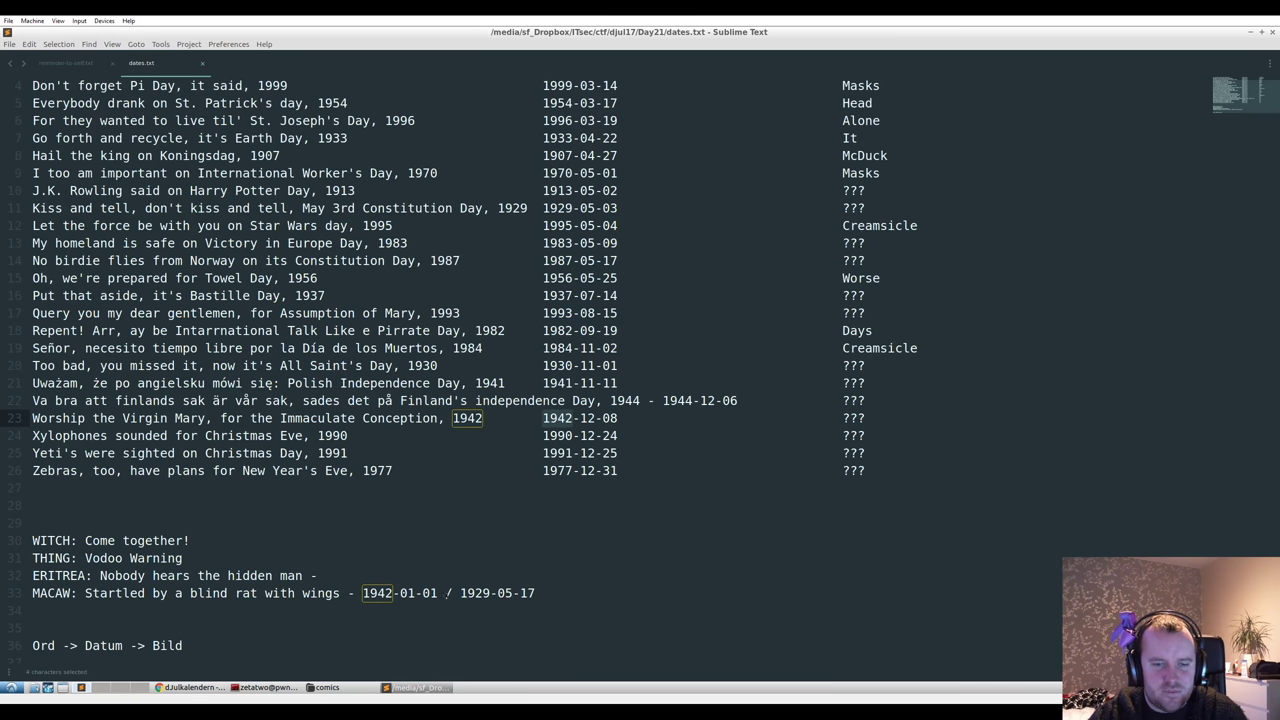
click(347, 593)
drag(362, 593, 438, 593)
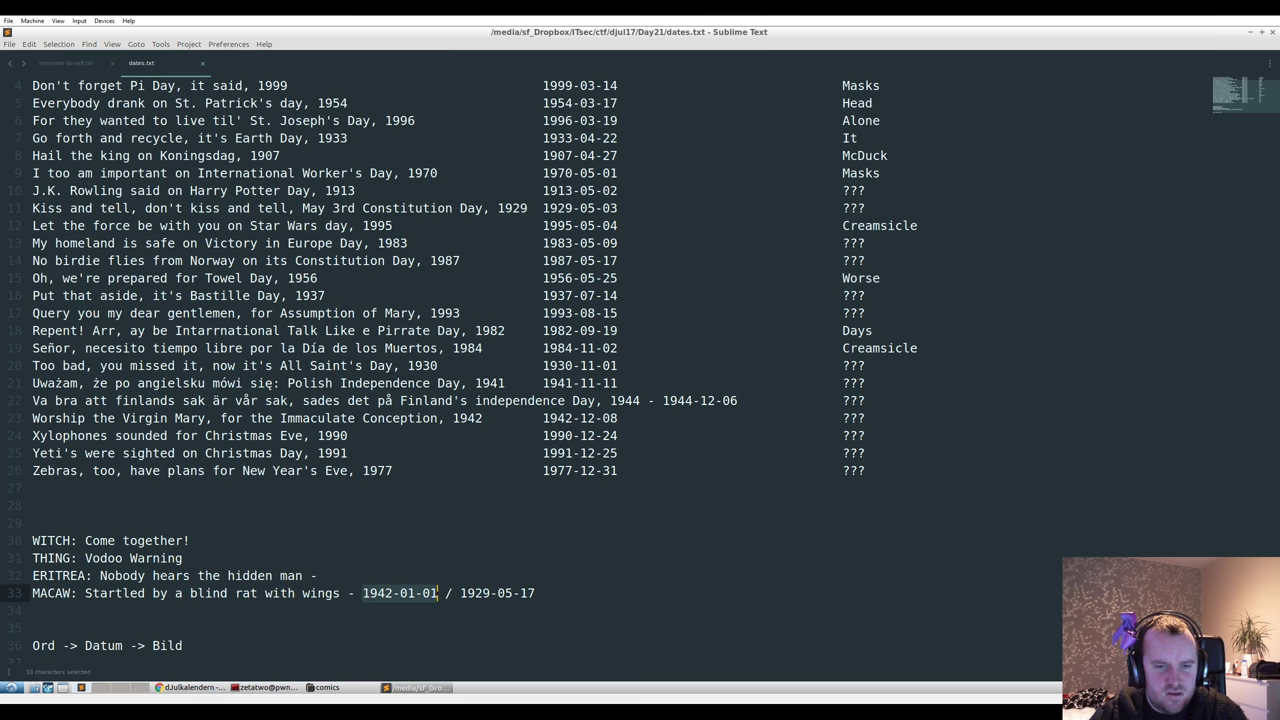
- Switch to the comics folder in the file manager to view the dated images, and return to dates.txt in Sublime Text
click(328, 687)
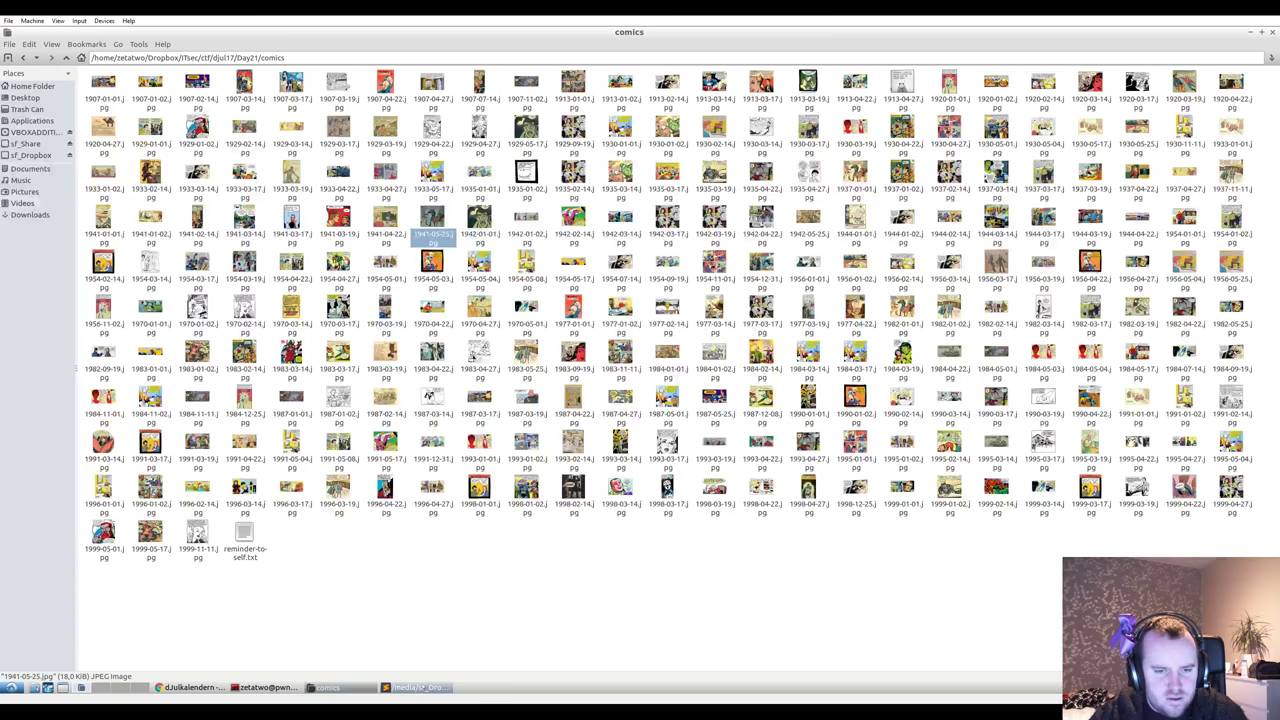
click(352, 690)
click(347, 688)
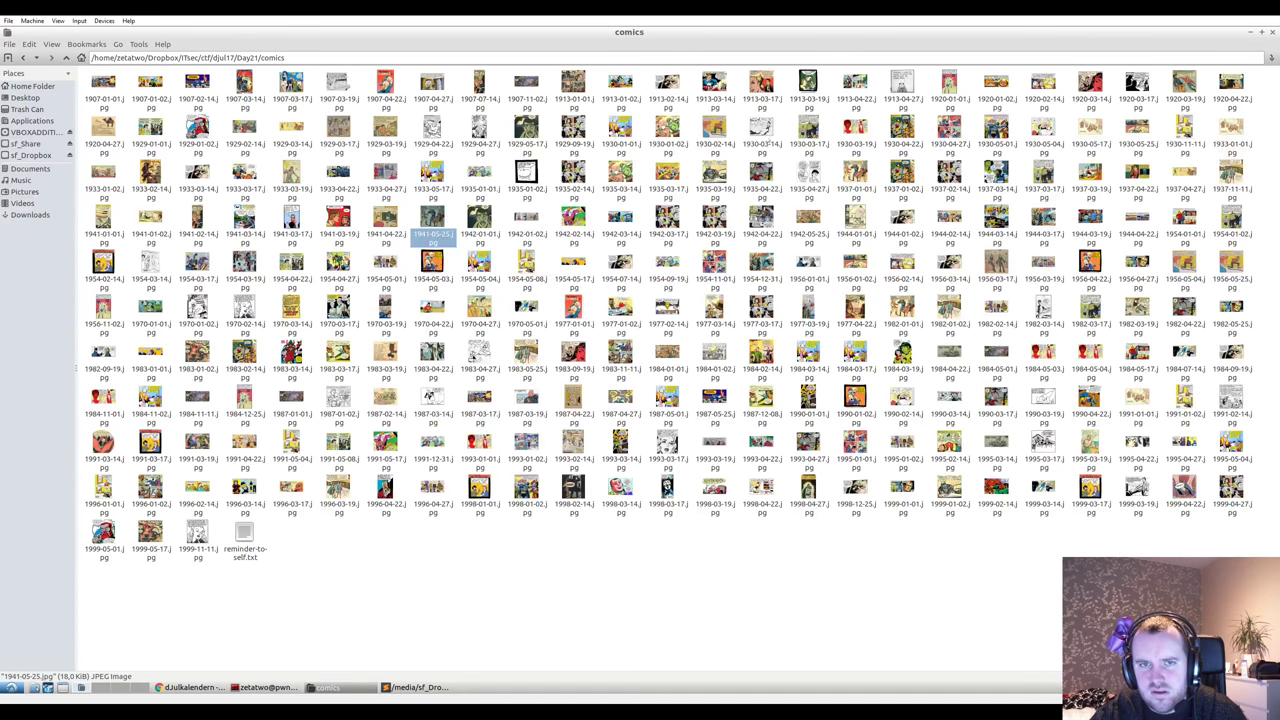
click(443, 692)
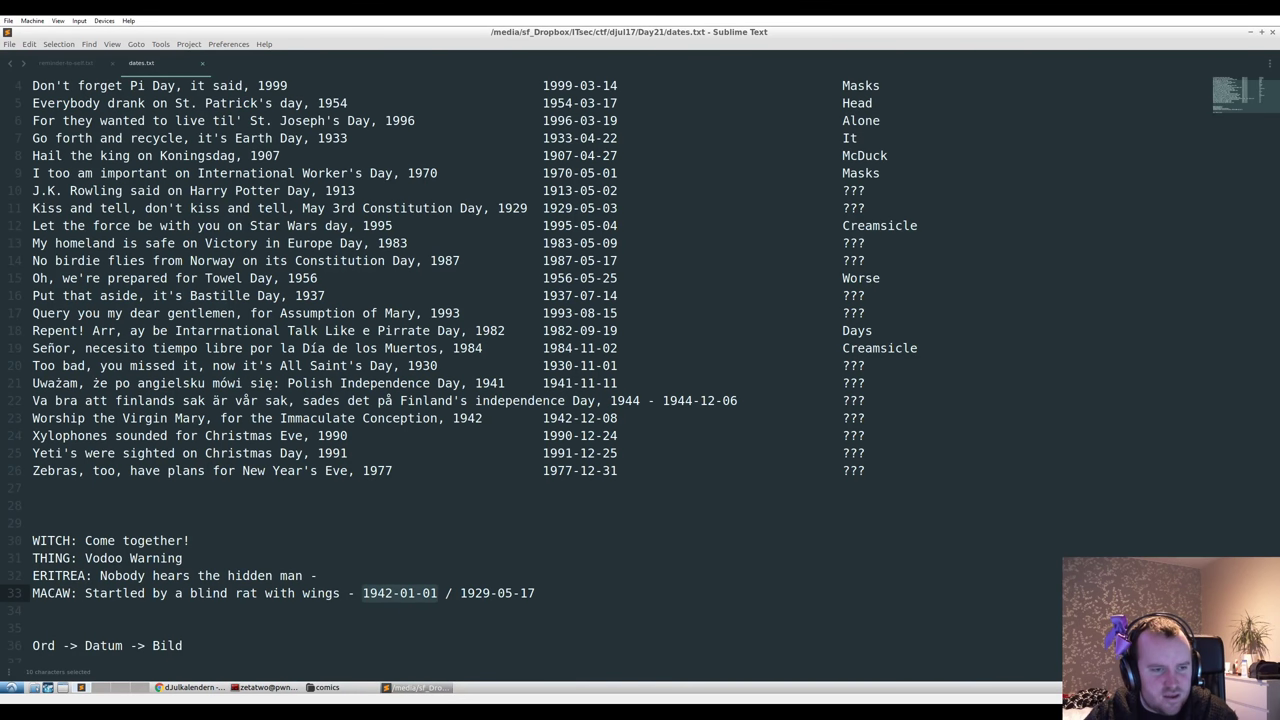
- Retrace how A gives 01-01 and W gives 1942, ending at the date 1942-01-01 on the MACAW line
drag(55, 593, 62, 593)
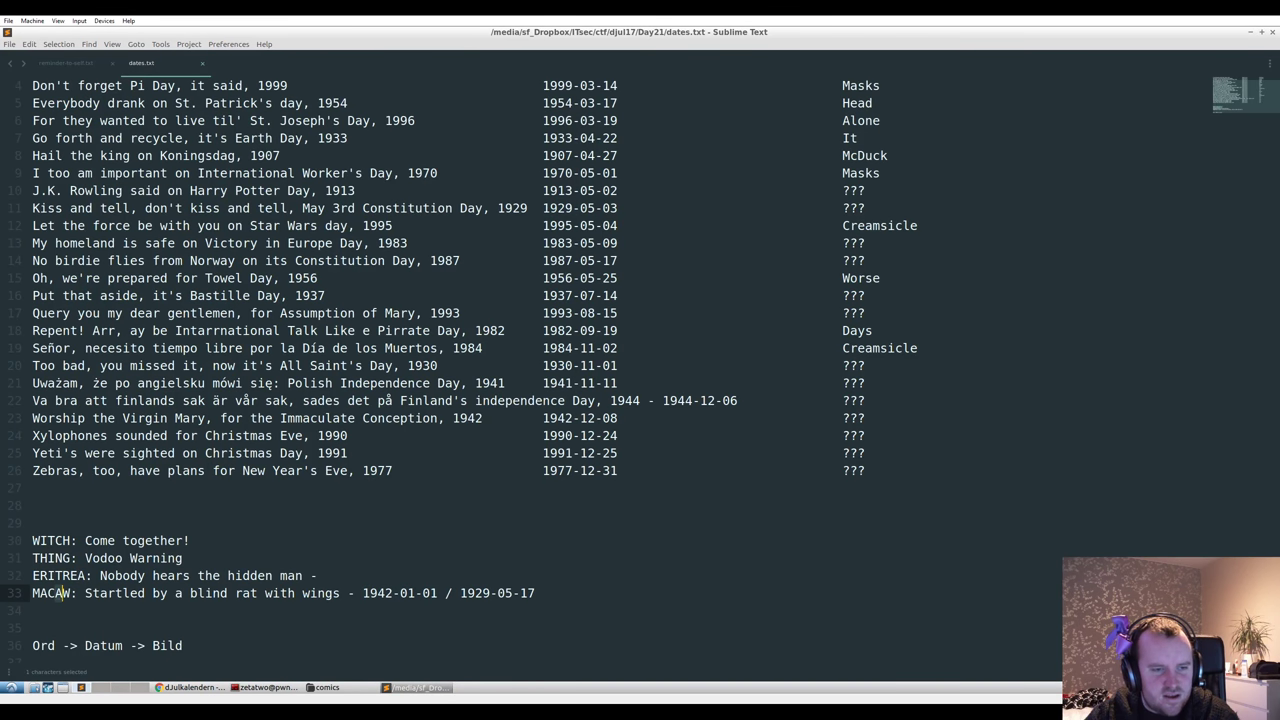
scroll(58, 597, up, 1)
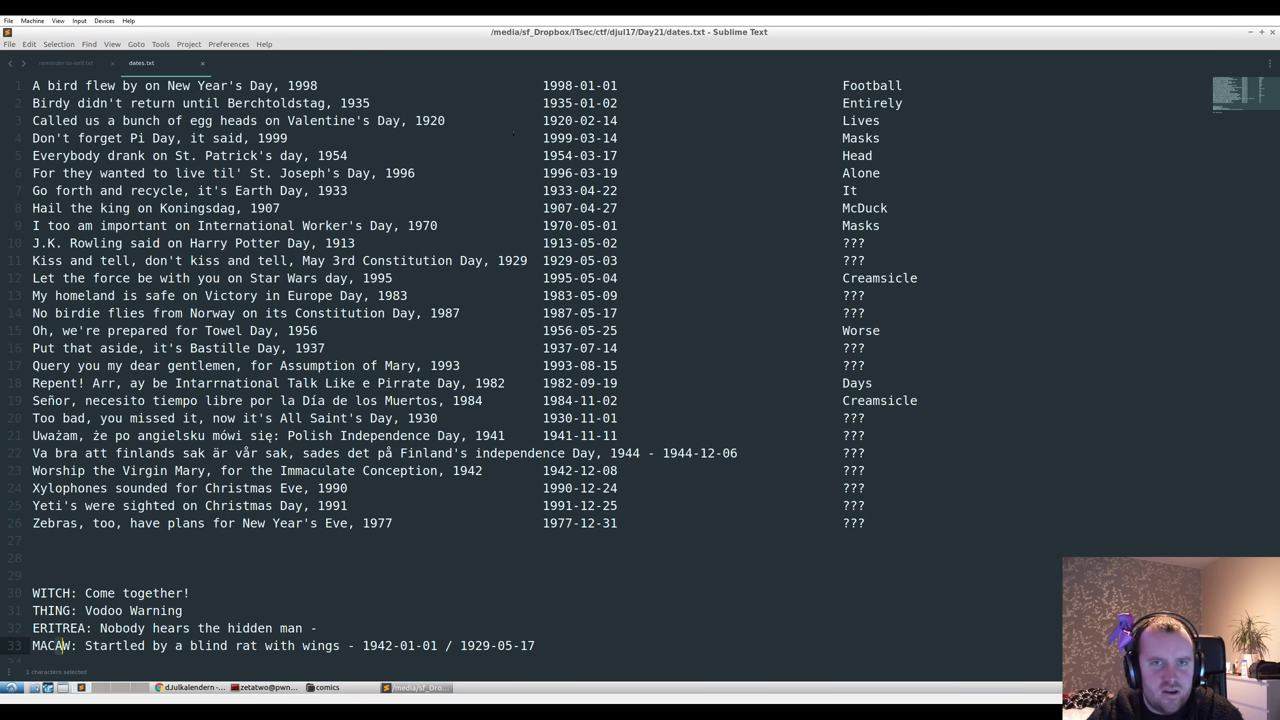
drag(580, 85, 618, 85)
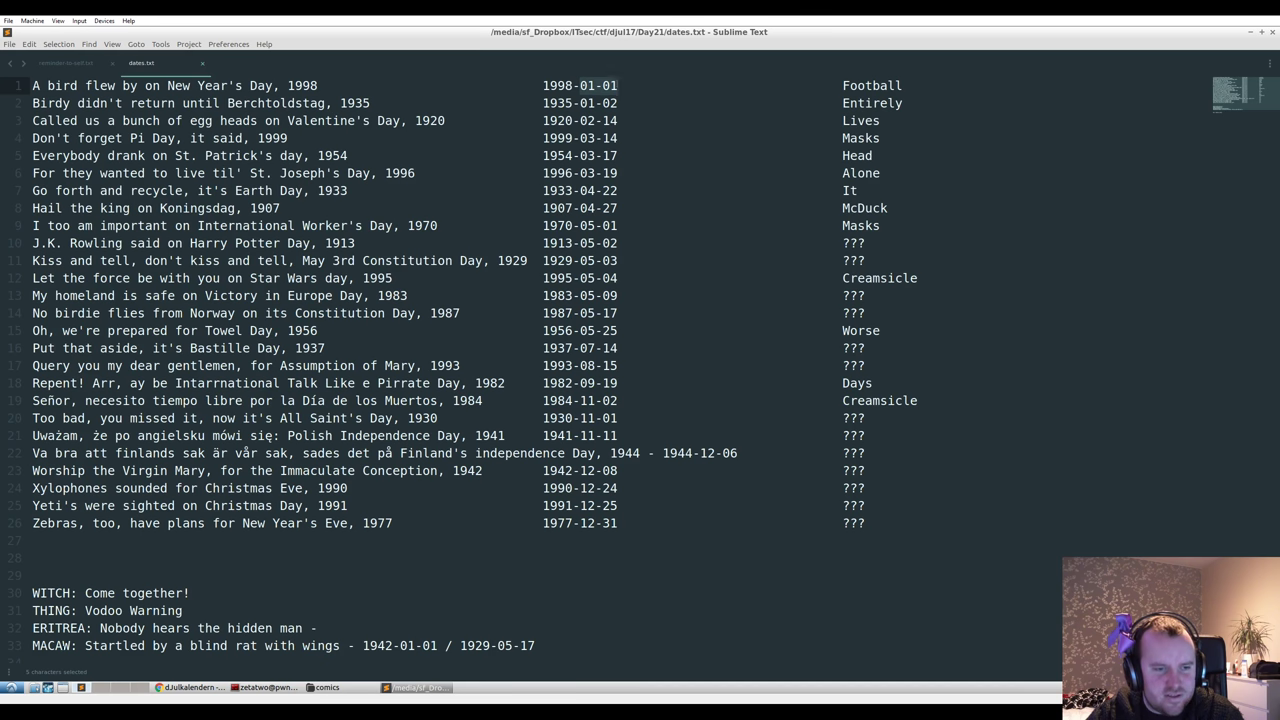
drag(62, 645, 72, 645)
double_click(557, 470)
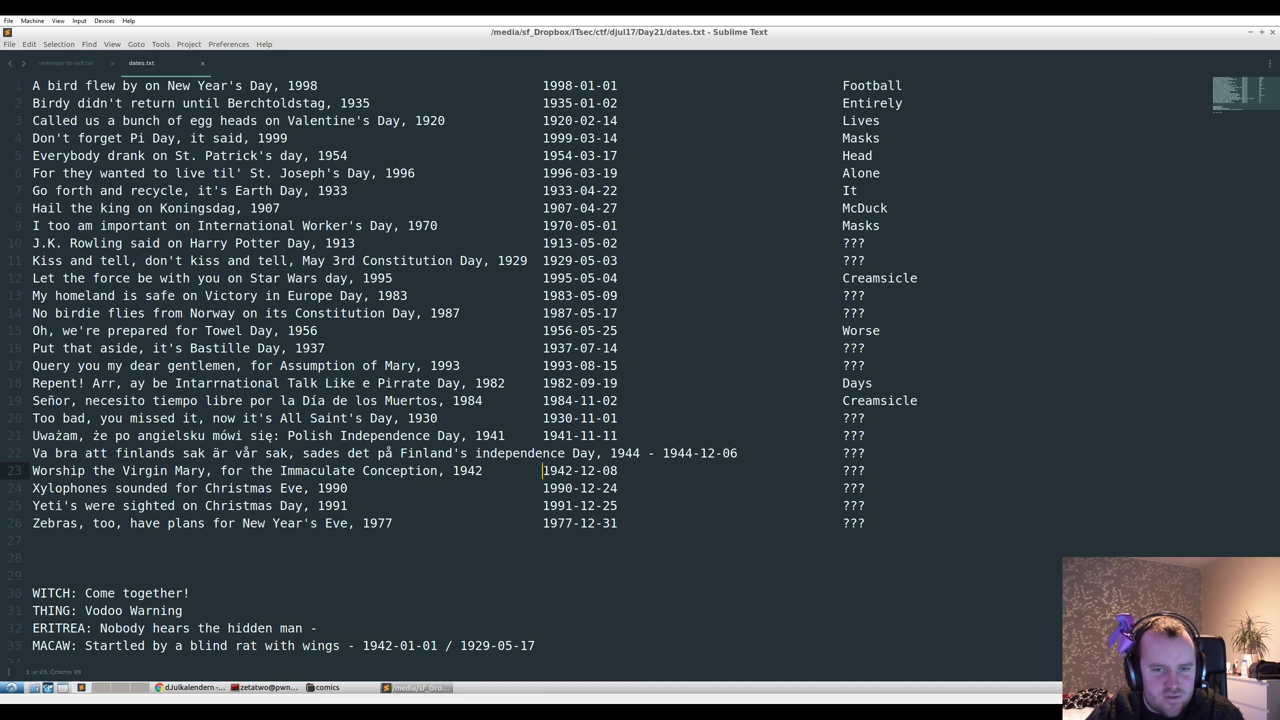
drag(362, 645, 430, 645)
click(430, 645)
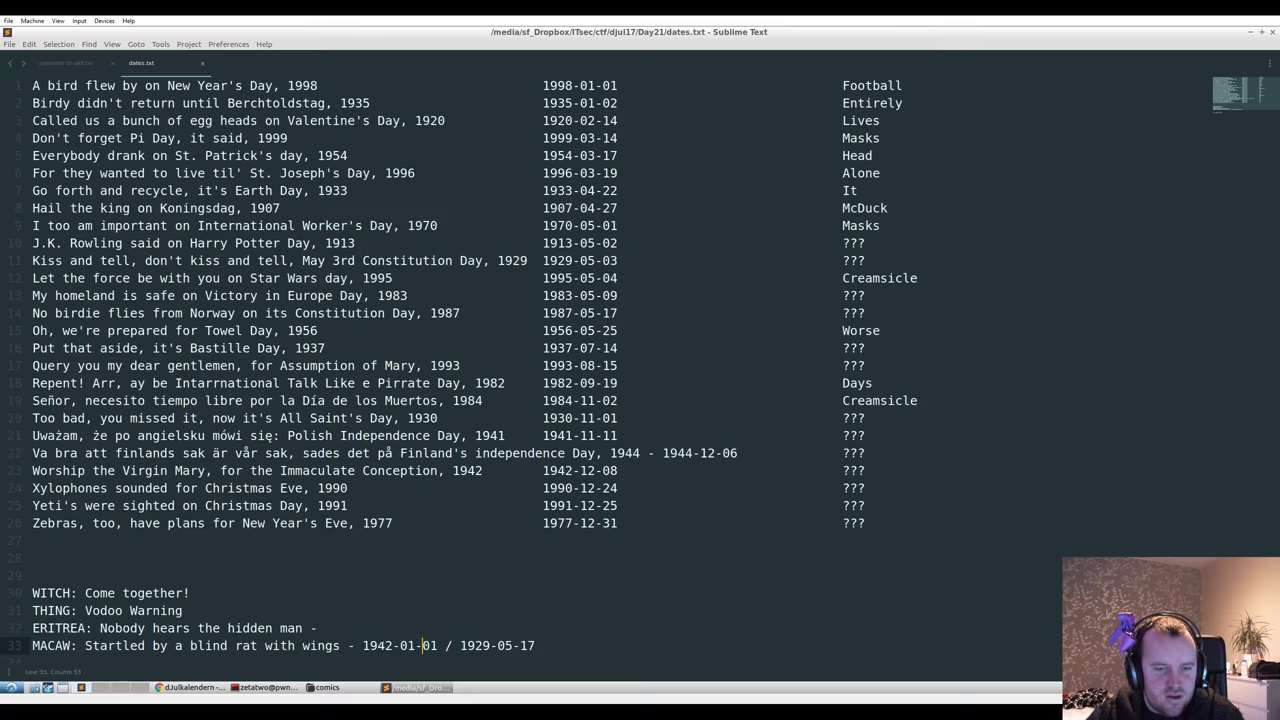
- View 1942-01-01.jpg from the comics folder and return to dates.txt in Sublime Text
click(328, 687)
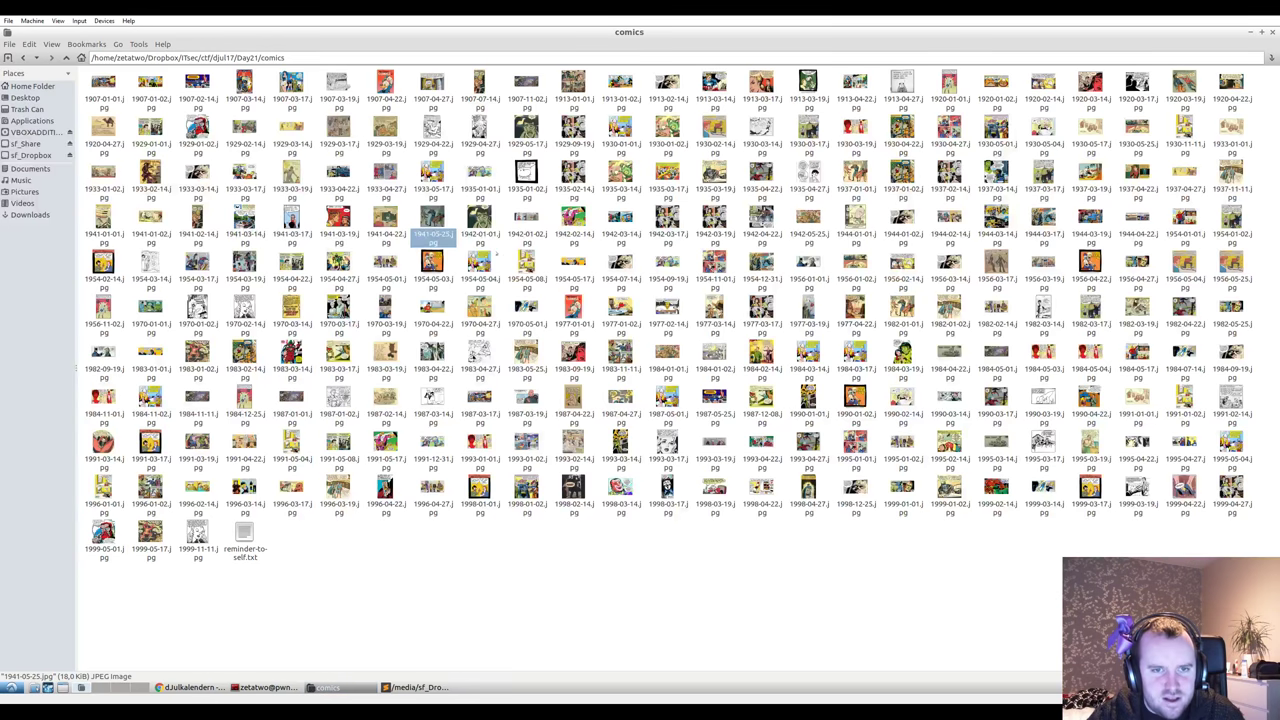
double_click(484, 219)
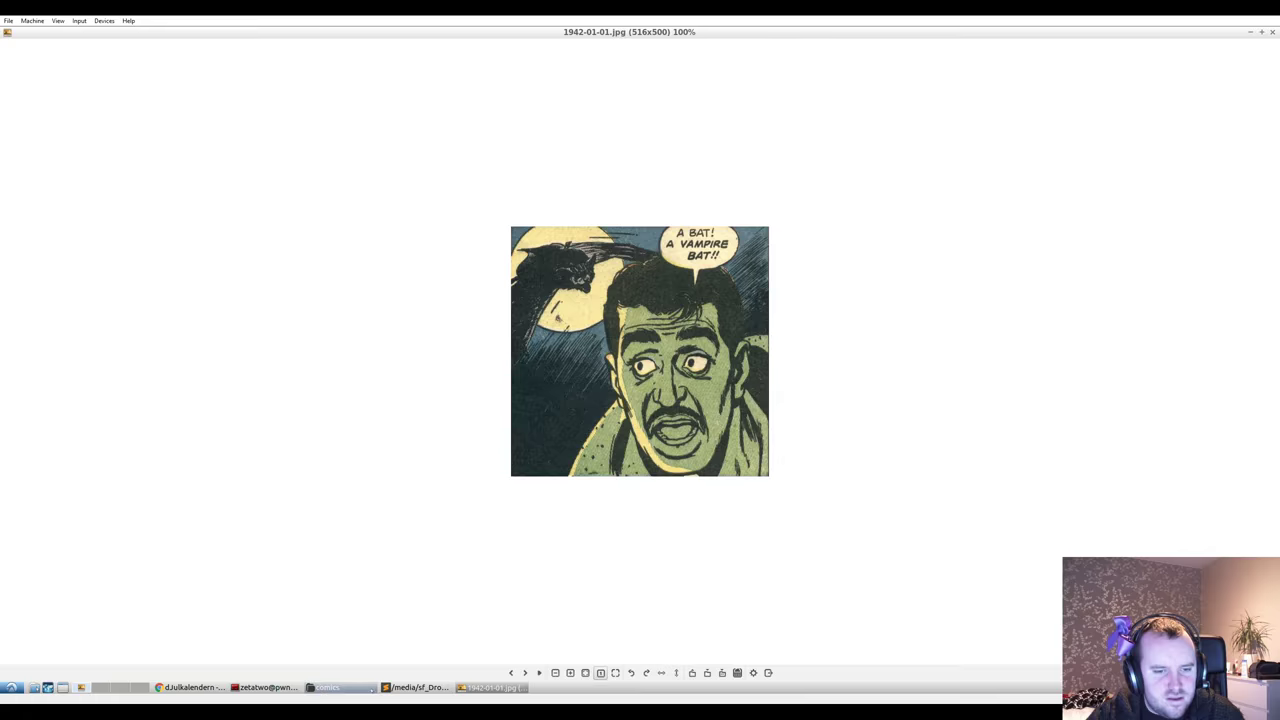
click(415, 687)
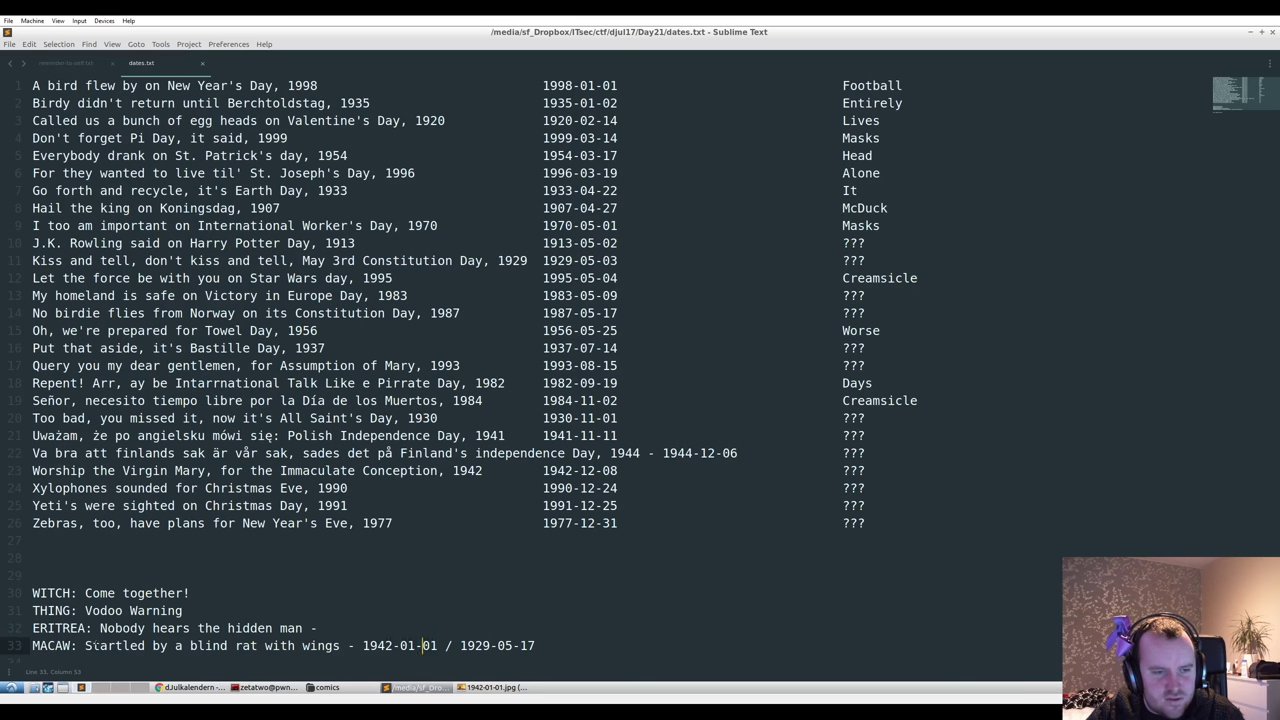
- Compare the "Startled by a blind rat with wings" clue on the MACAW line with the picture in 1942-01-01.jpg
drag(85, 645, 340, 645)
click(250, 645)
drag(175, 645, 348, 645)
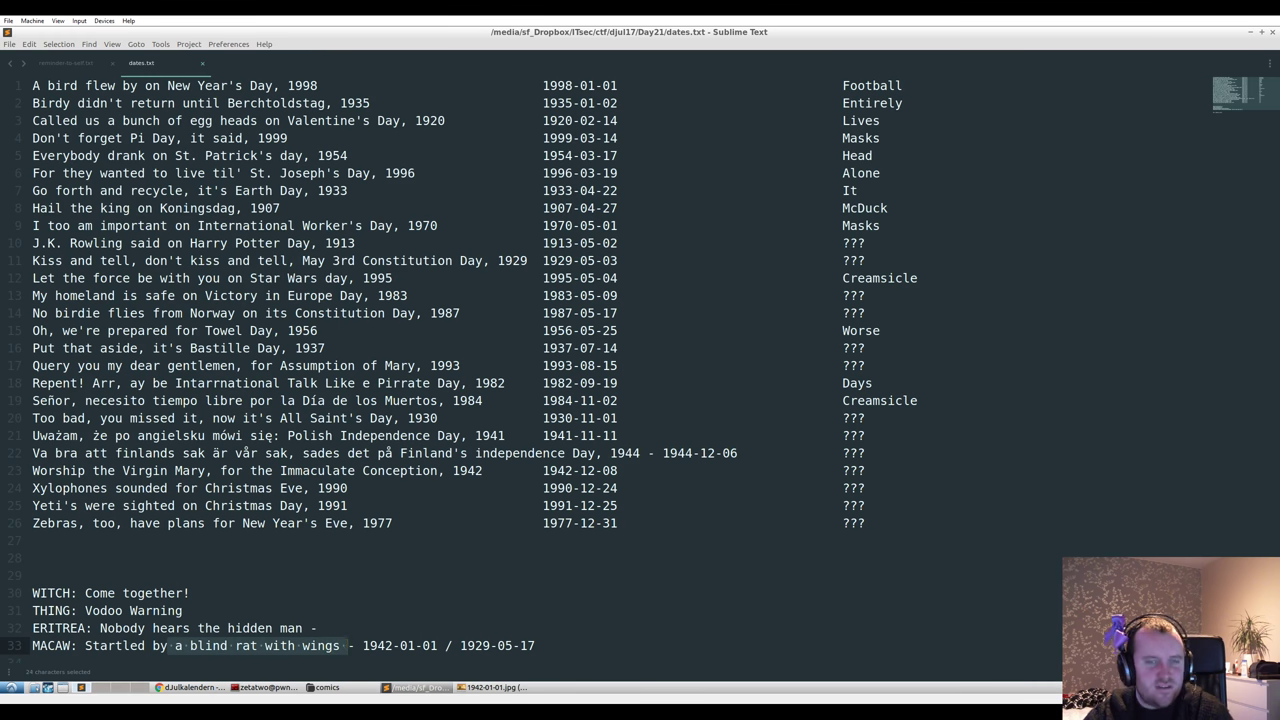
key(Left)
key(alt+Tab)
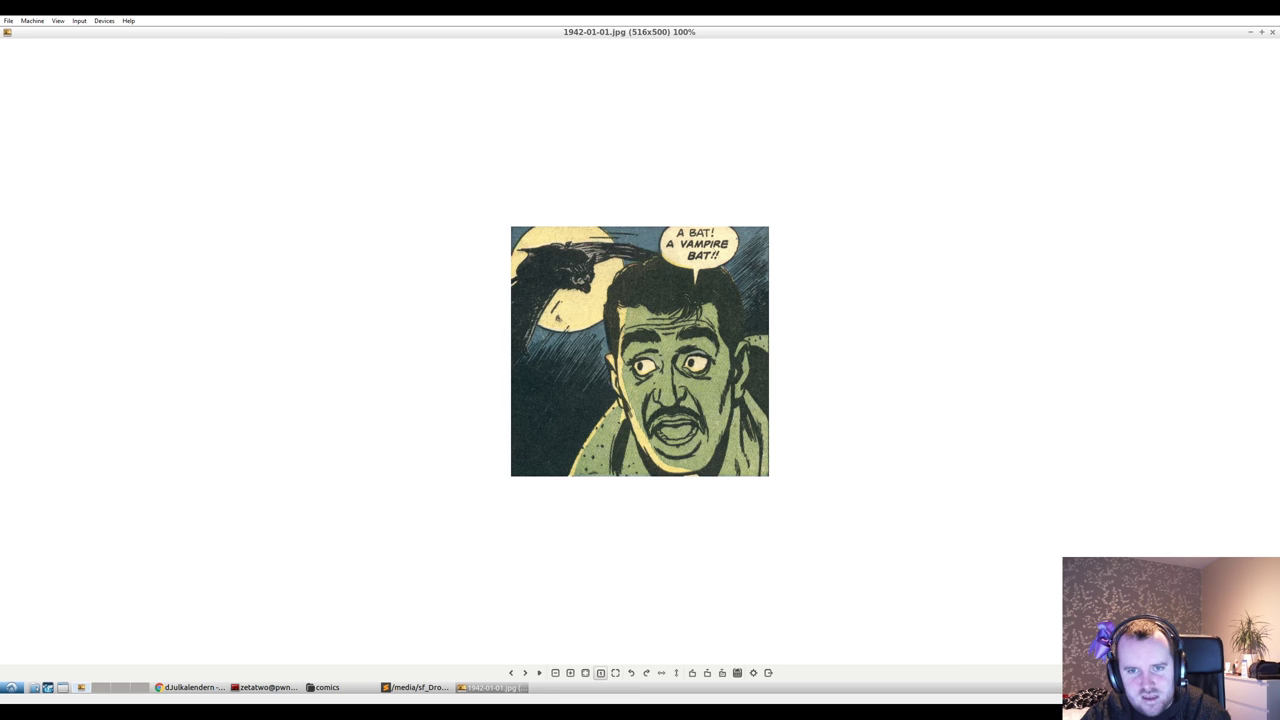
click(396, 685)
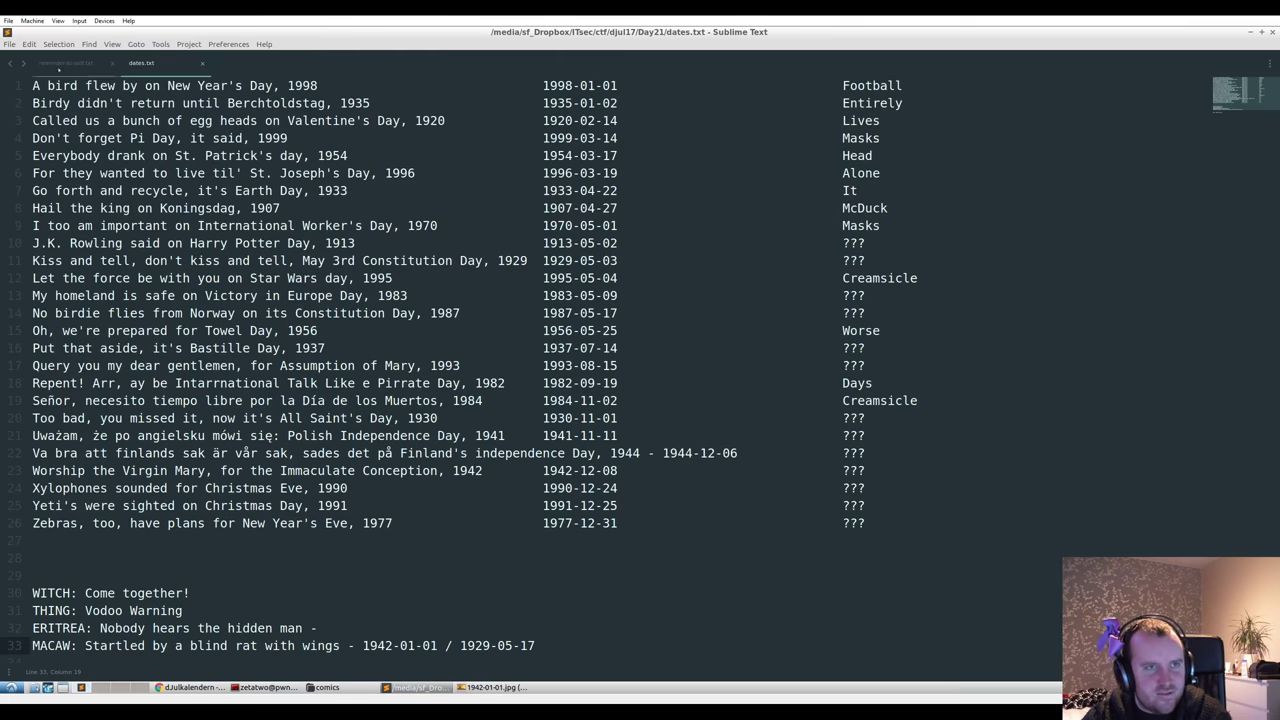
- Examine the hint "Everybody talks. What's important is the last word." in reminder-to-self.txt alongside the decoded list in dates.txt
drag(32, 575, 415, 575)
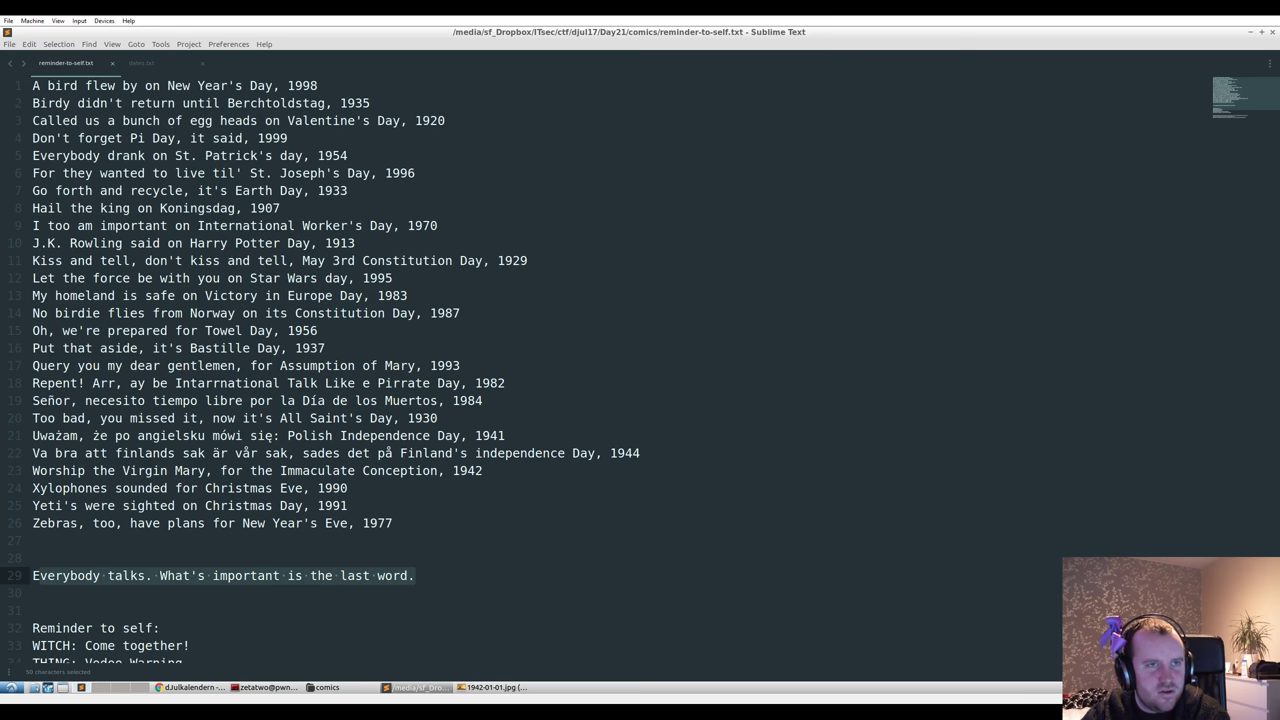
click(143, 65)
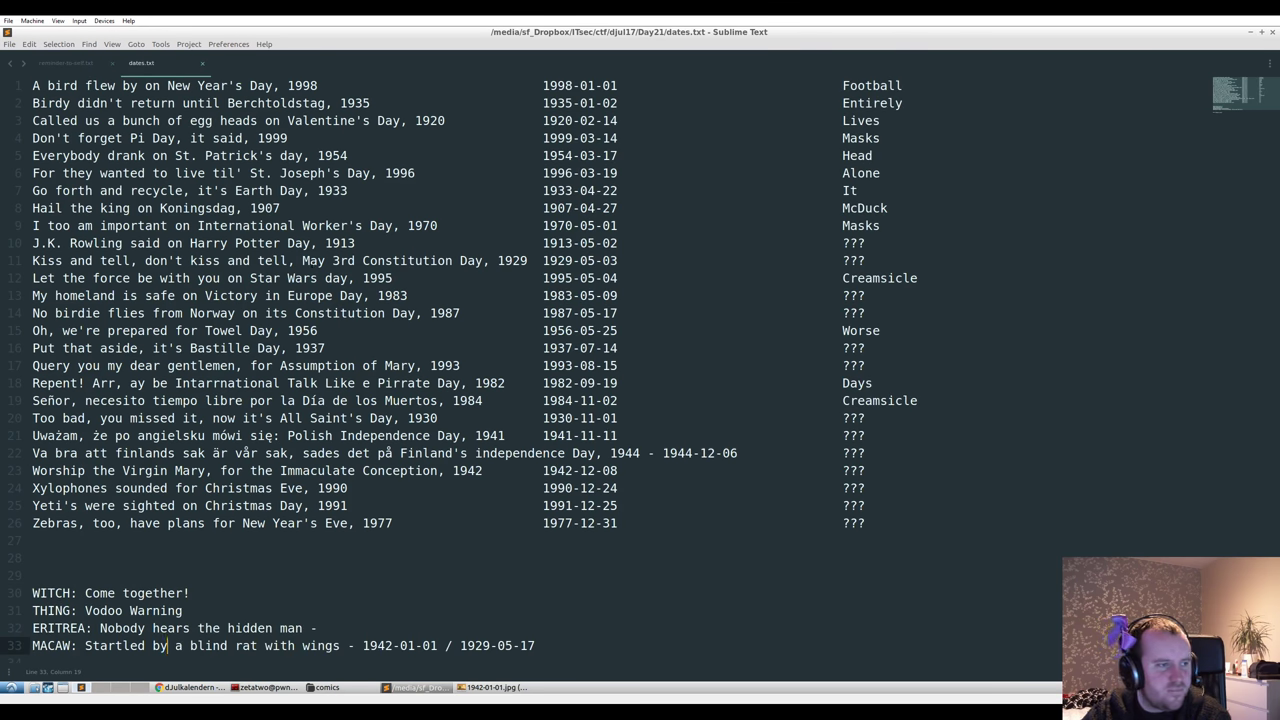
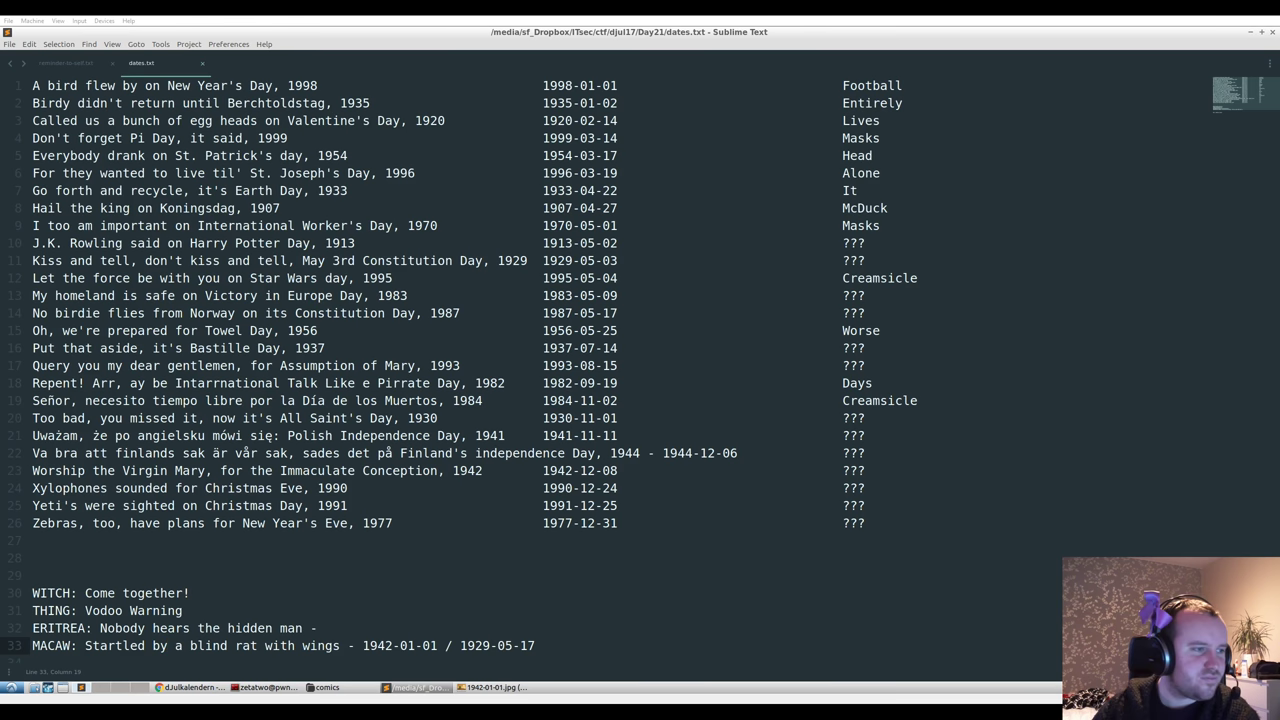
click(453, 523)
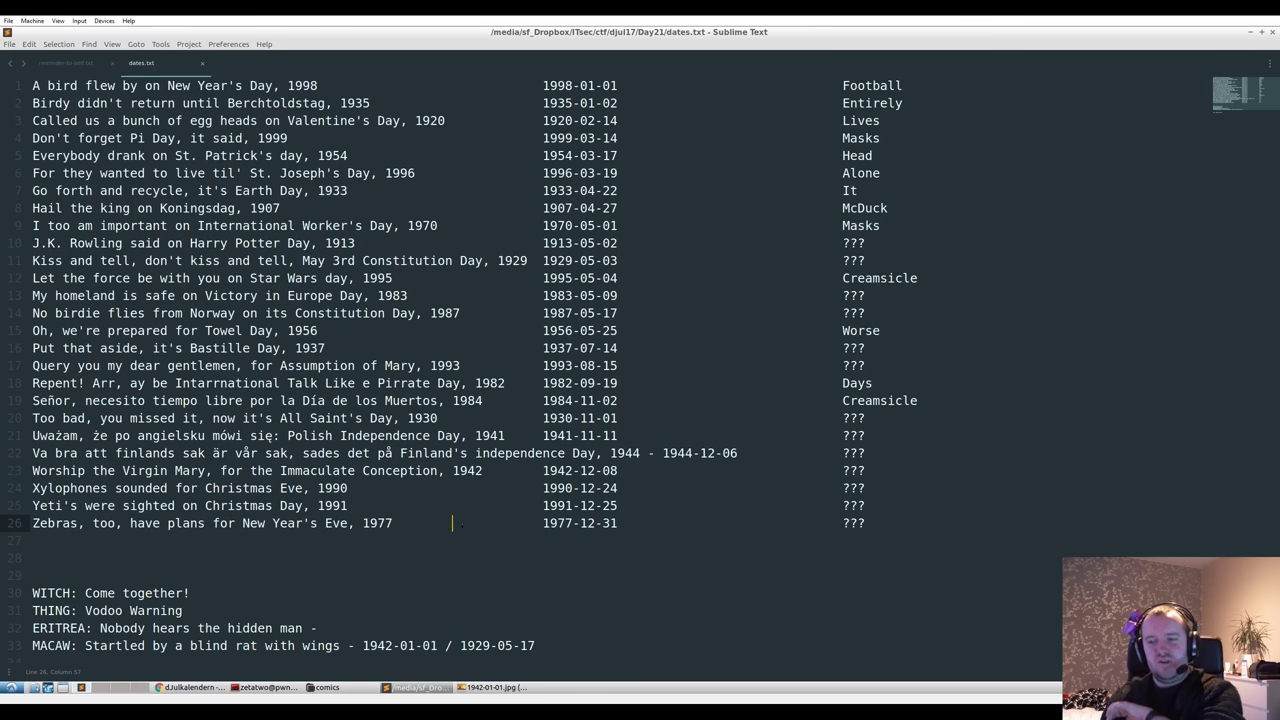
scroll(453, 523, down, 4)
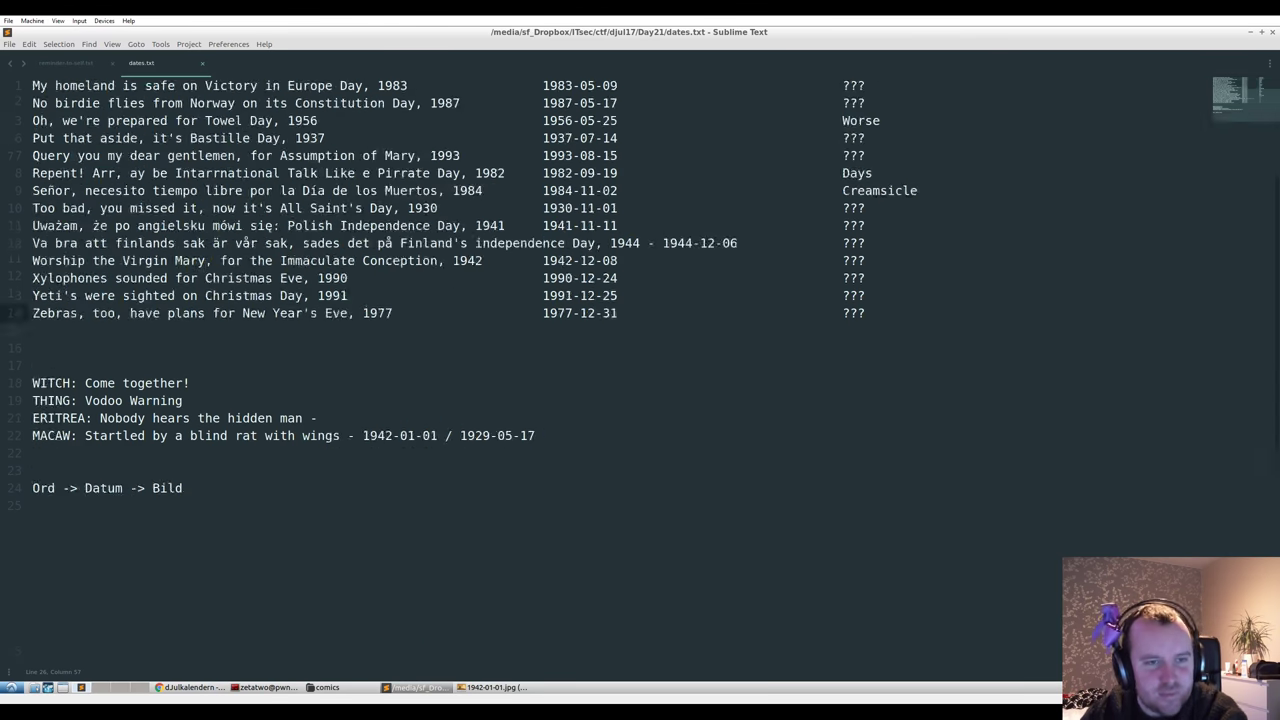
scroll(453, 523, up, 4)
click(64, 63)
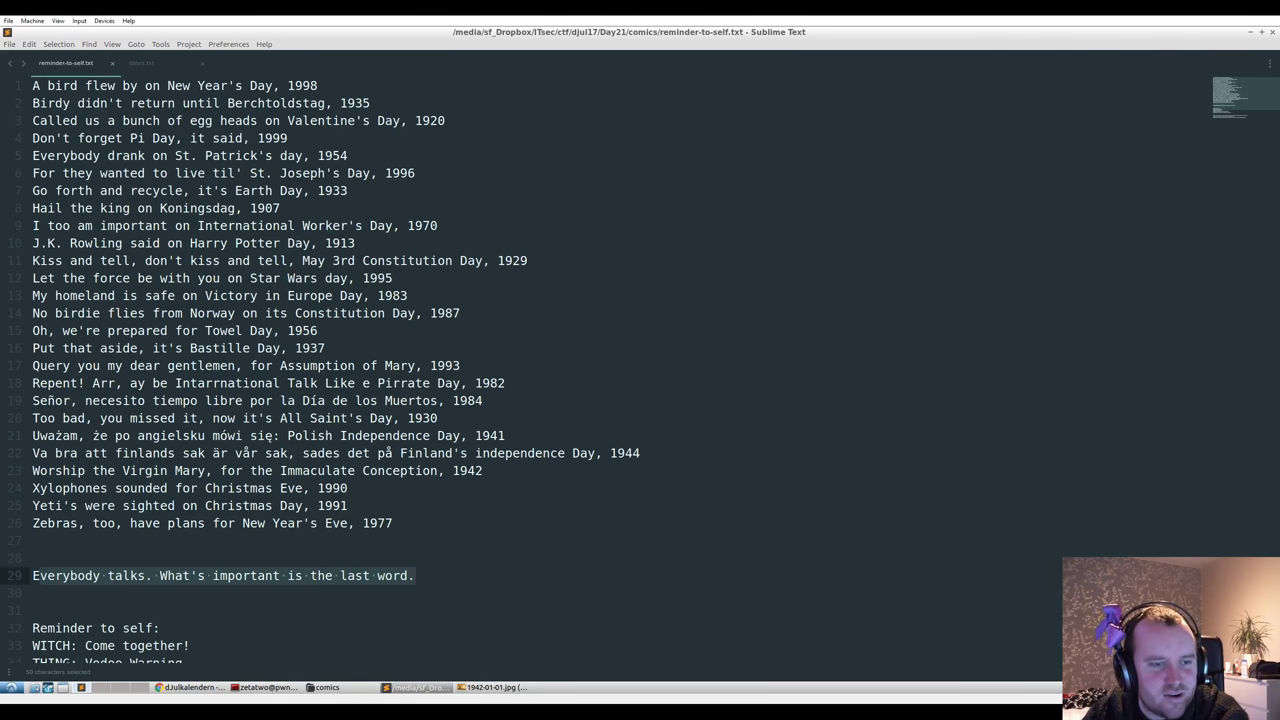
click(76, 575)
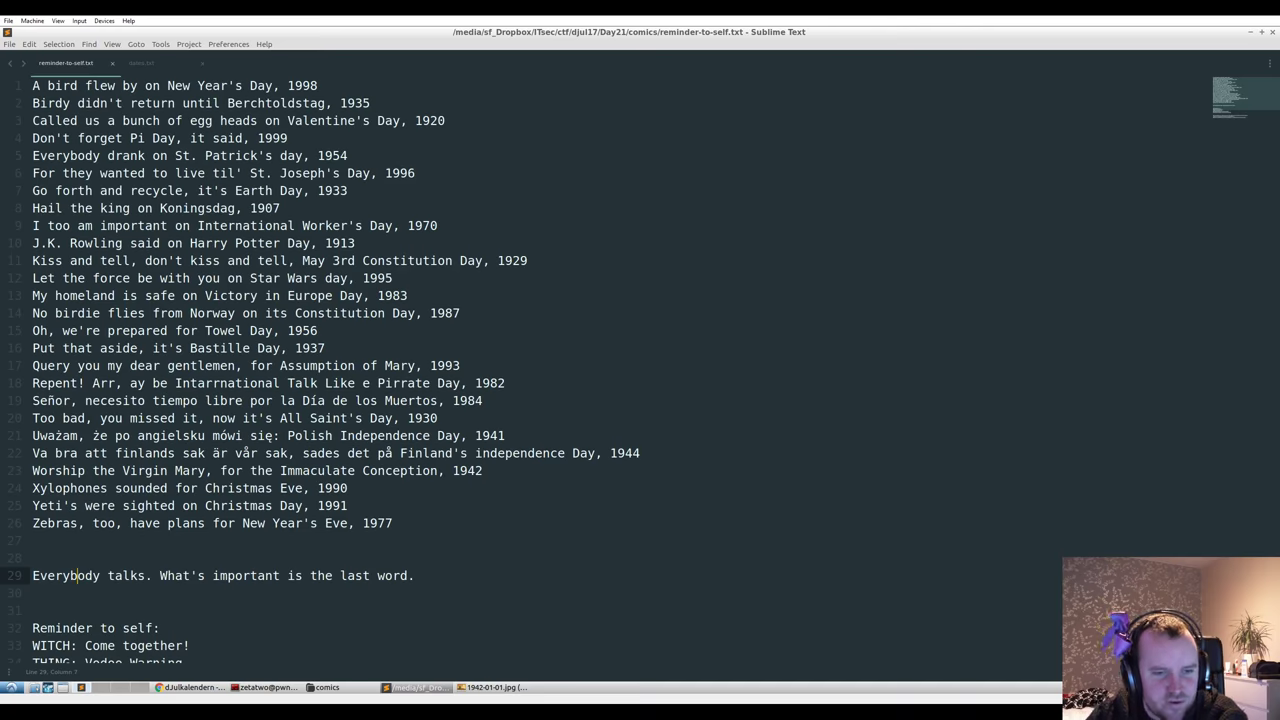
- View the last word spoken in 1942-01-01.jpg, reread the closing lines of reminder-to-self.txt, and return to dates.txt
click(478, 690)
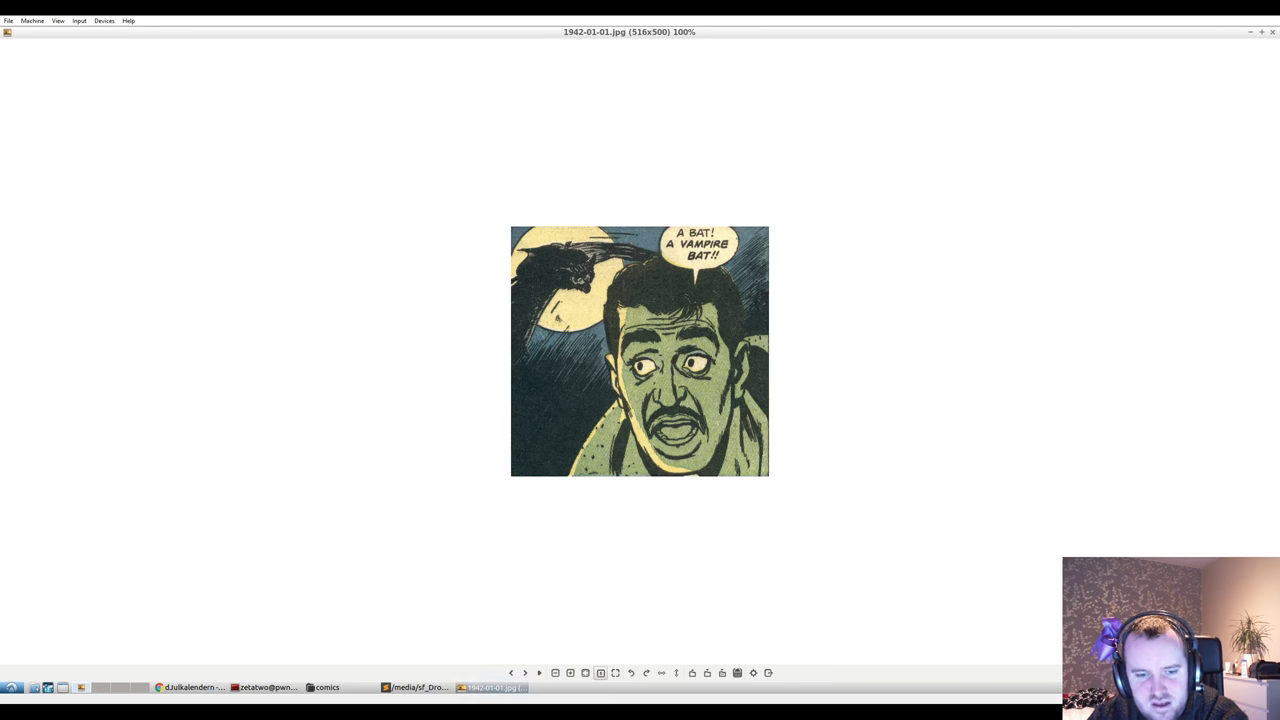
click(415, 687)
scroll(330, 360, down, 4)
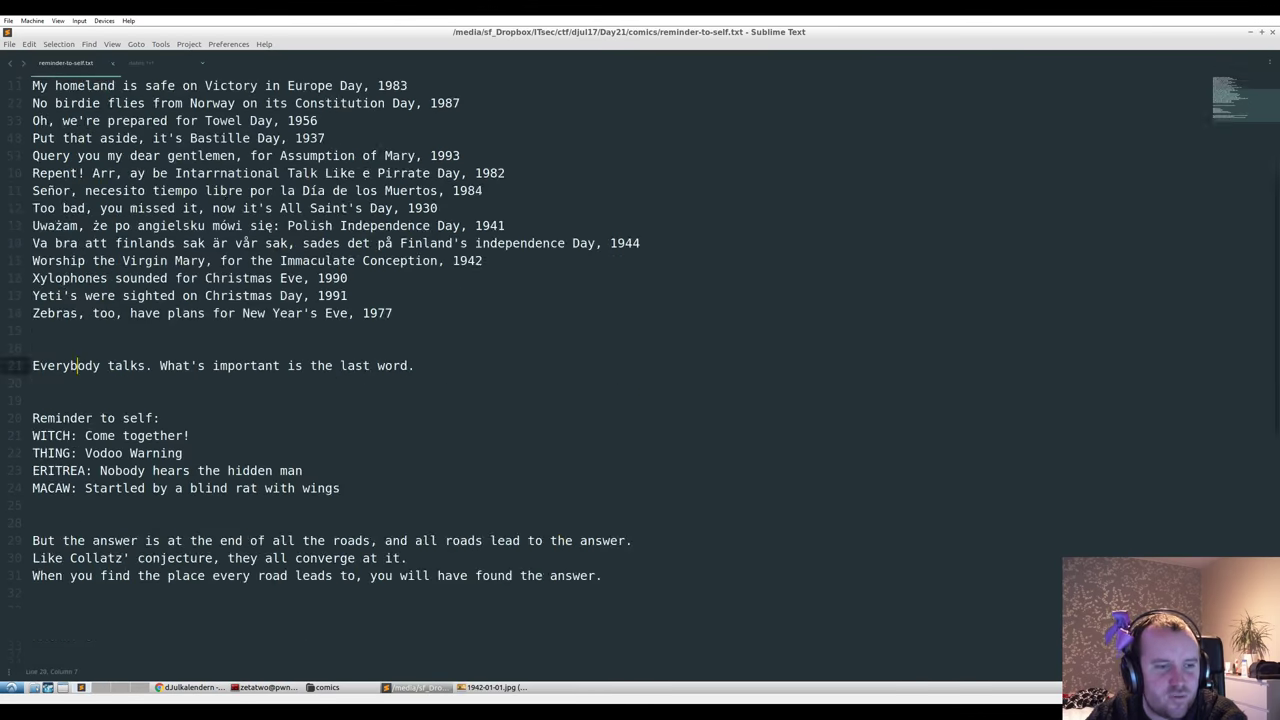
click(148, 64)
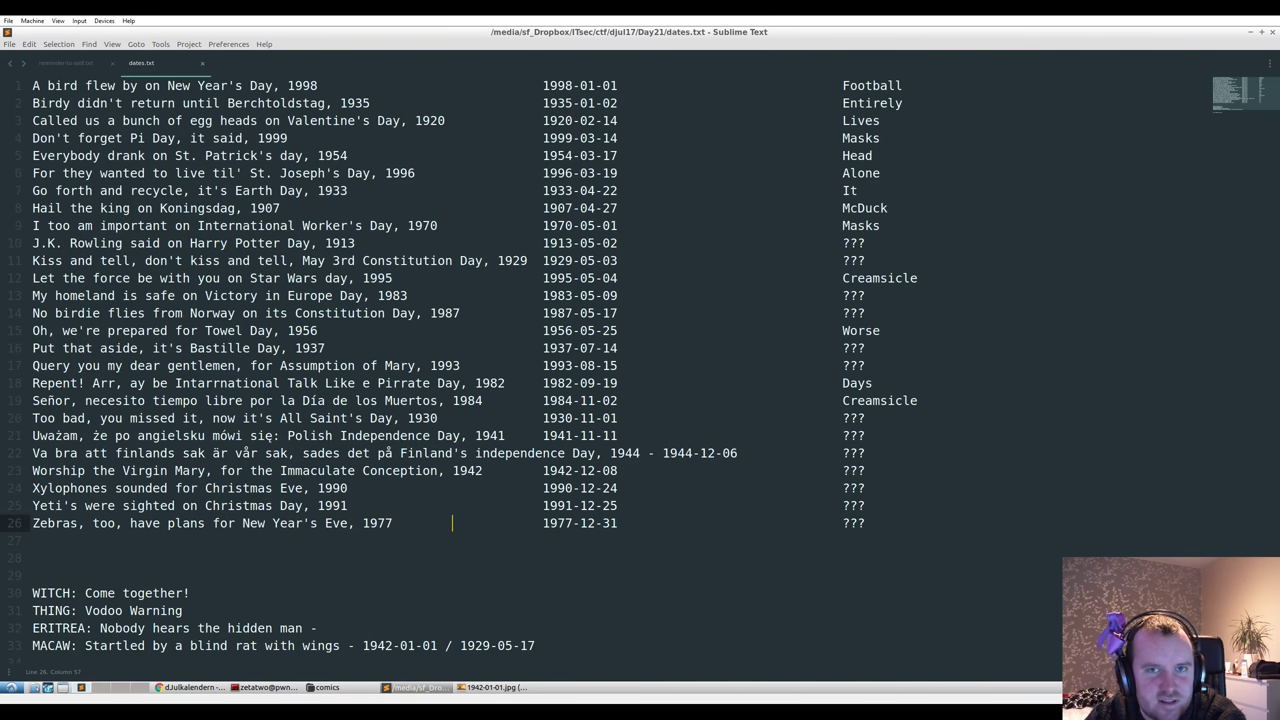
- Decode BAT into 01-01 from A and 1930 from T, view 1930-01-01.jpg in the comics folder, and return to dates.txt
drag(580, 86, 618, 86)
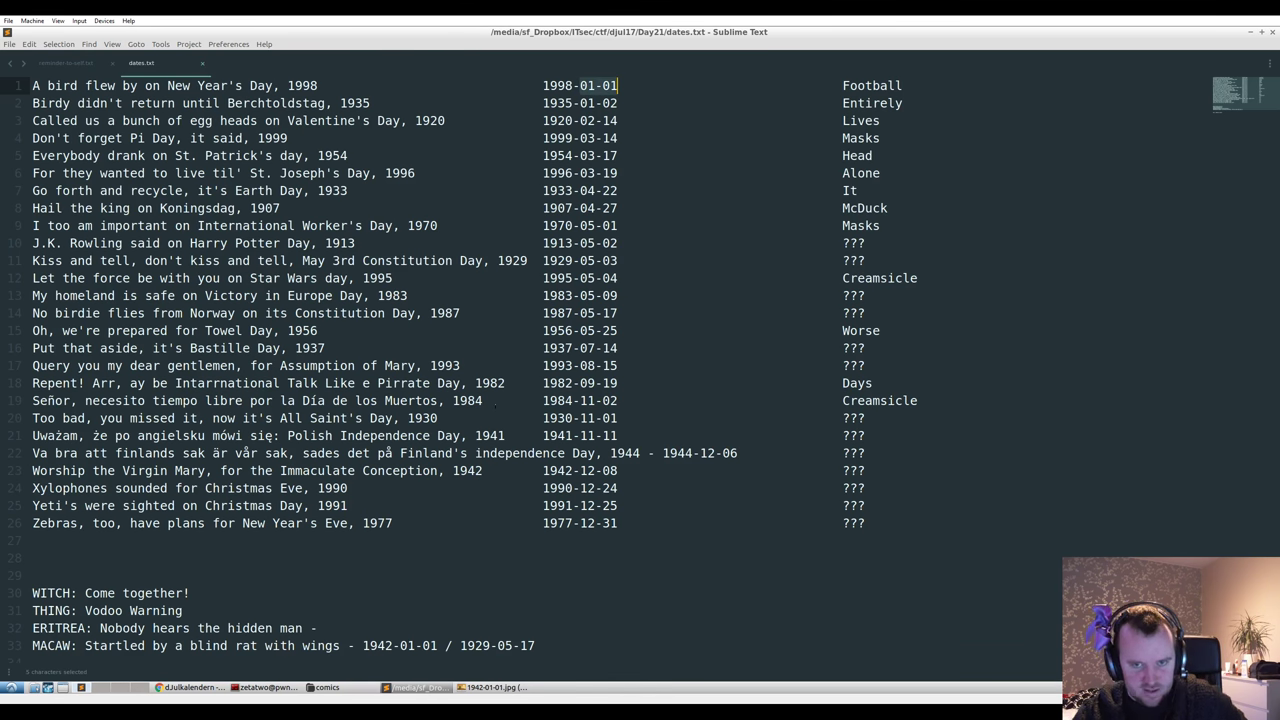
double_click(560, 418)
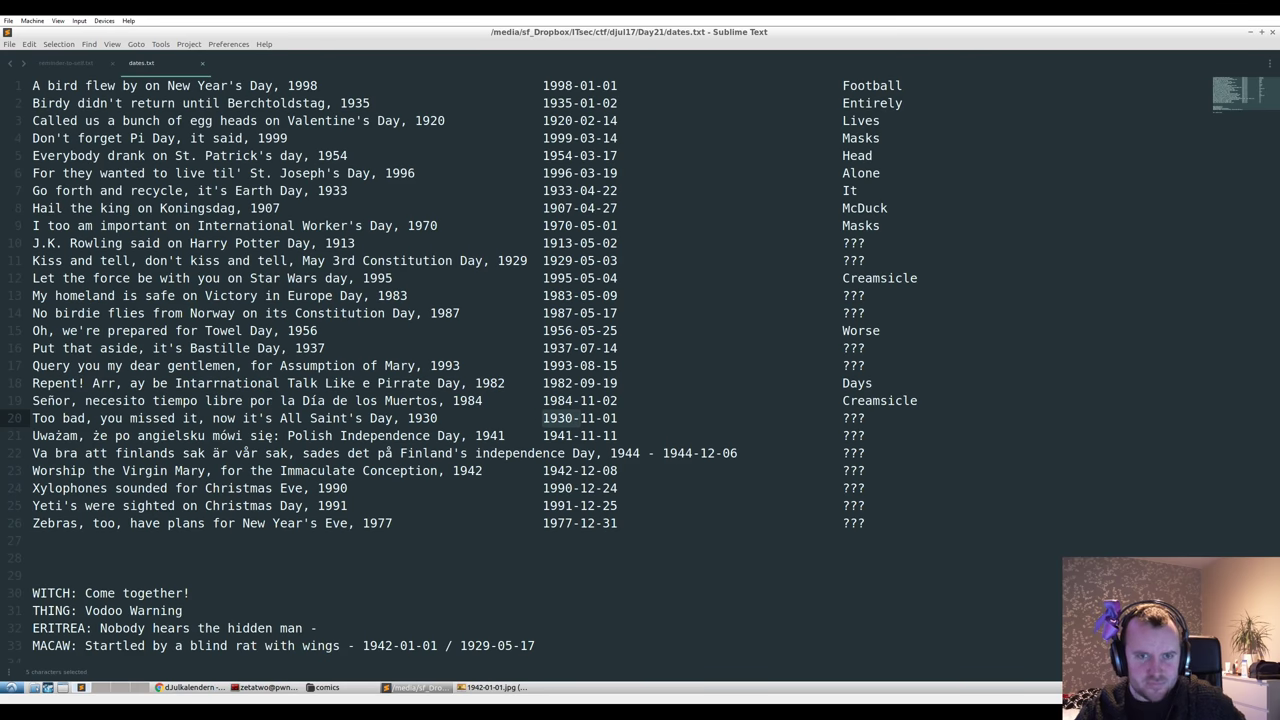
click(327, 687)
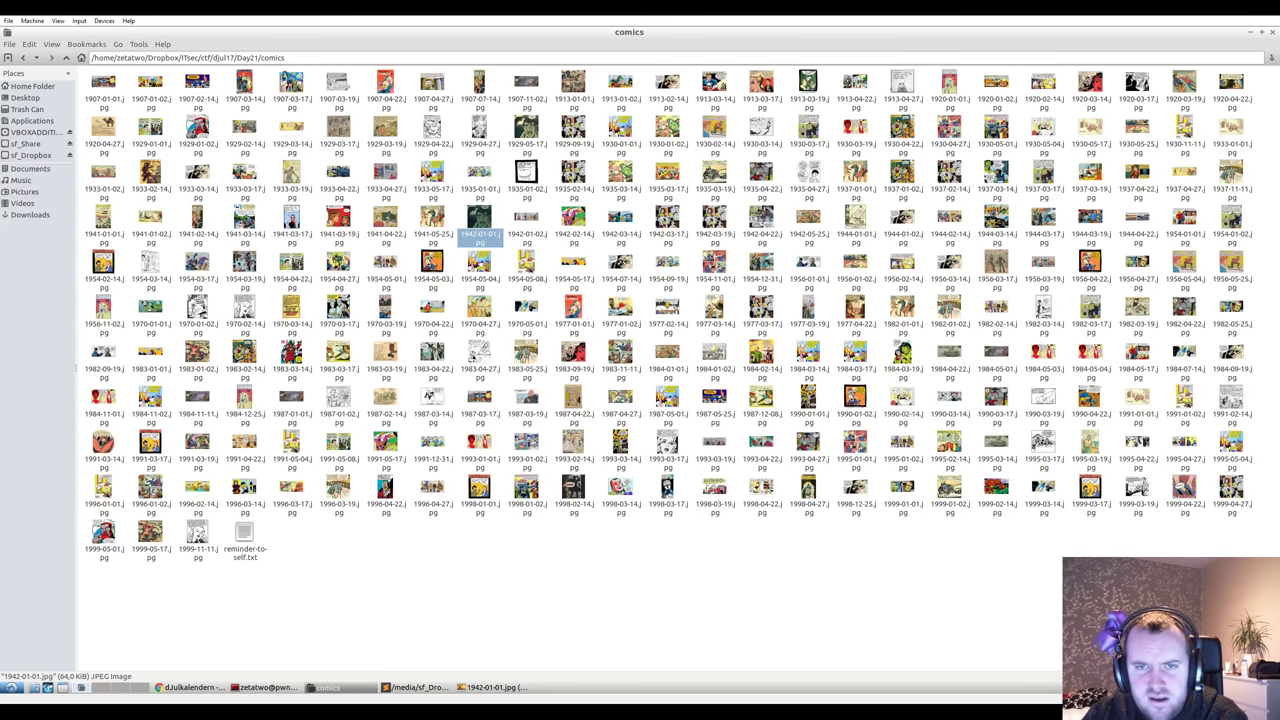
double_click(612, 126)
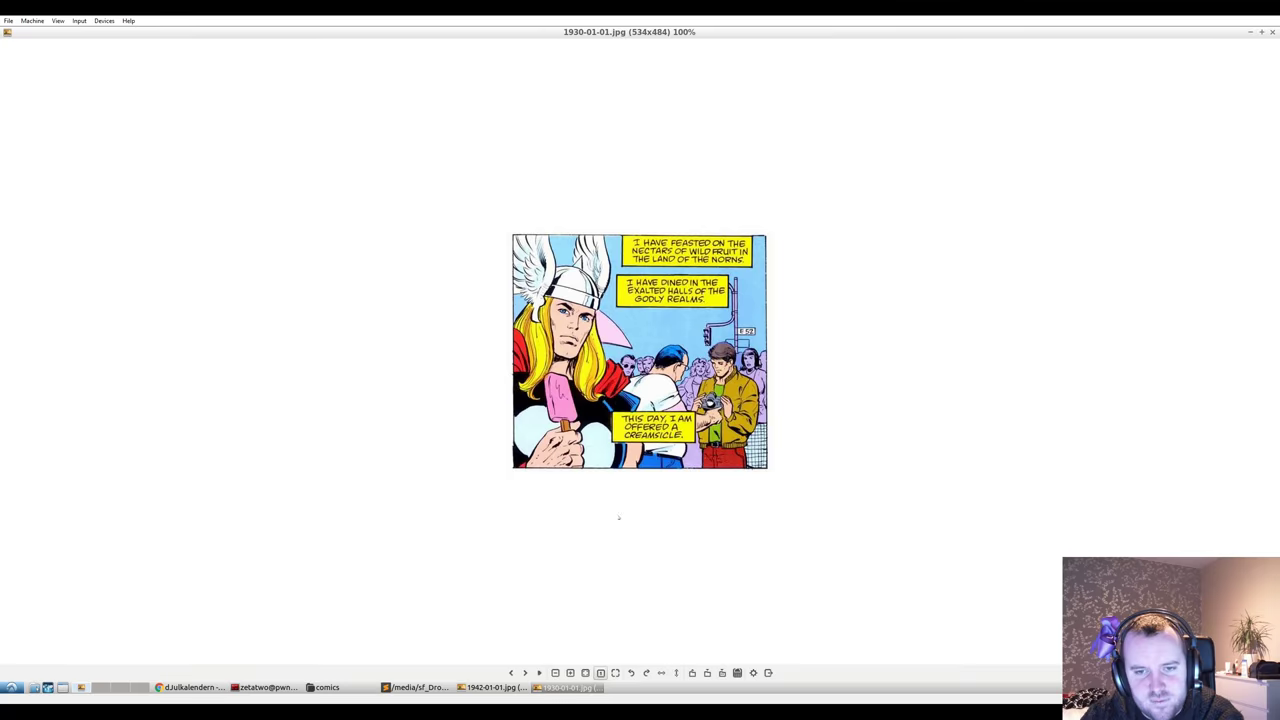
click(415, 687)
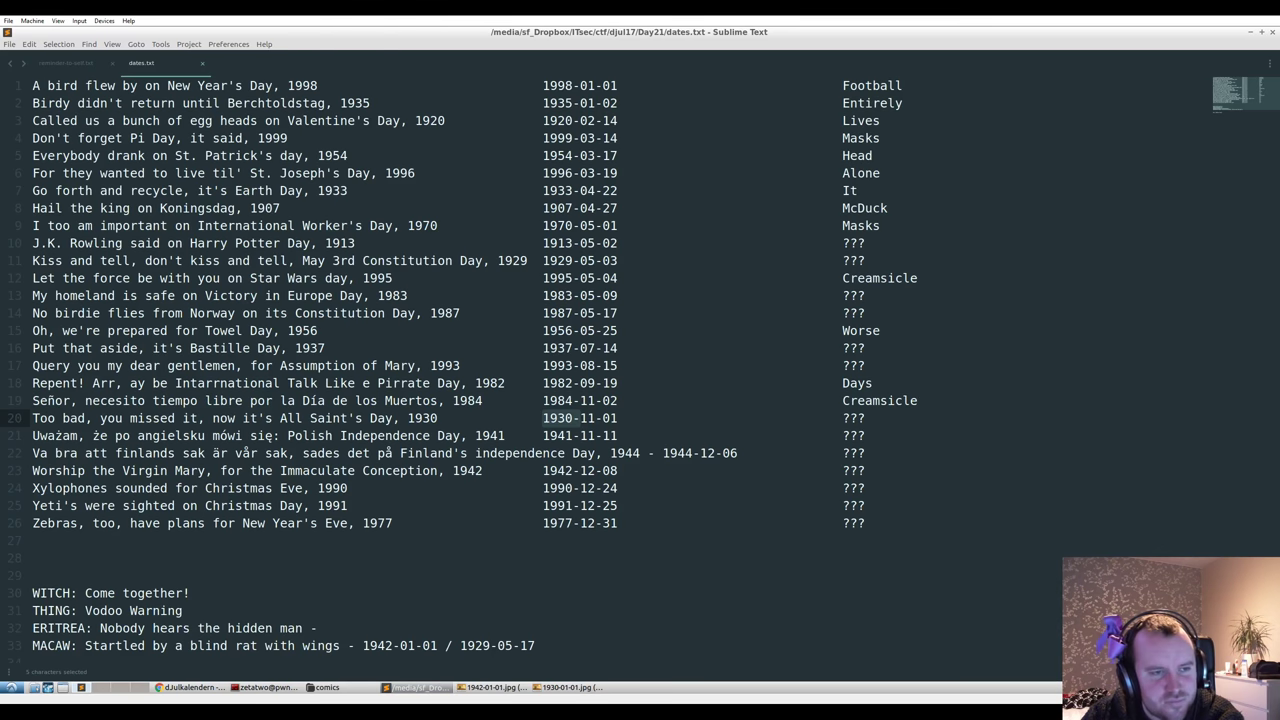
- Decode Creamsicle into 05-04 from L and 1954 from E, view 1954-05-04.jpg in the comics folder, and return to dates.txt
click(84, 278)
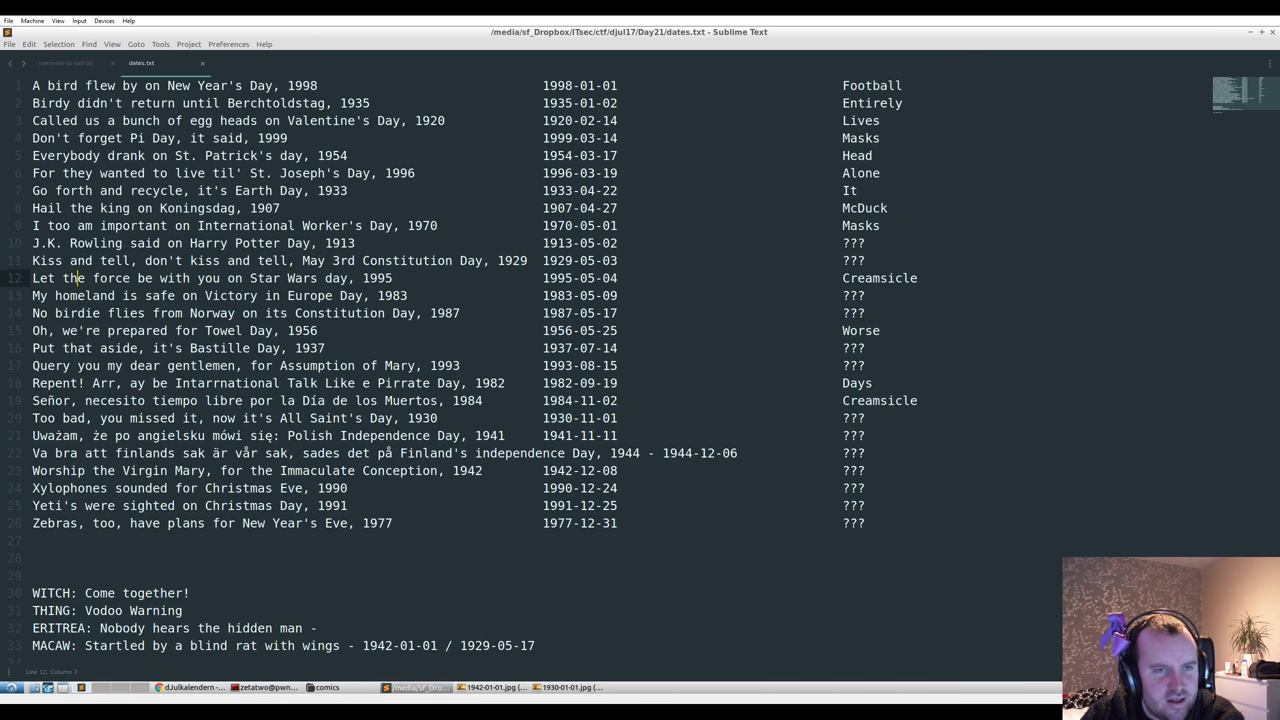
drag(578, 278, 618, 278)
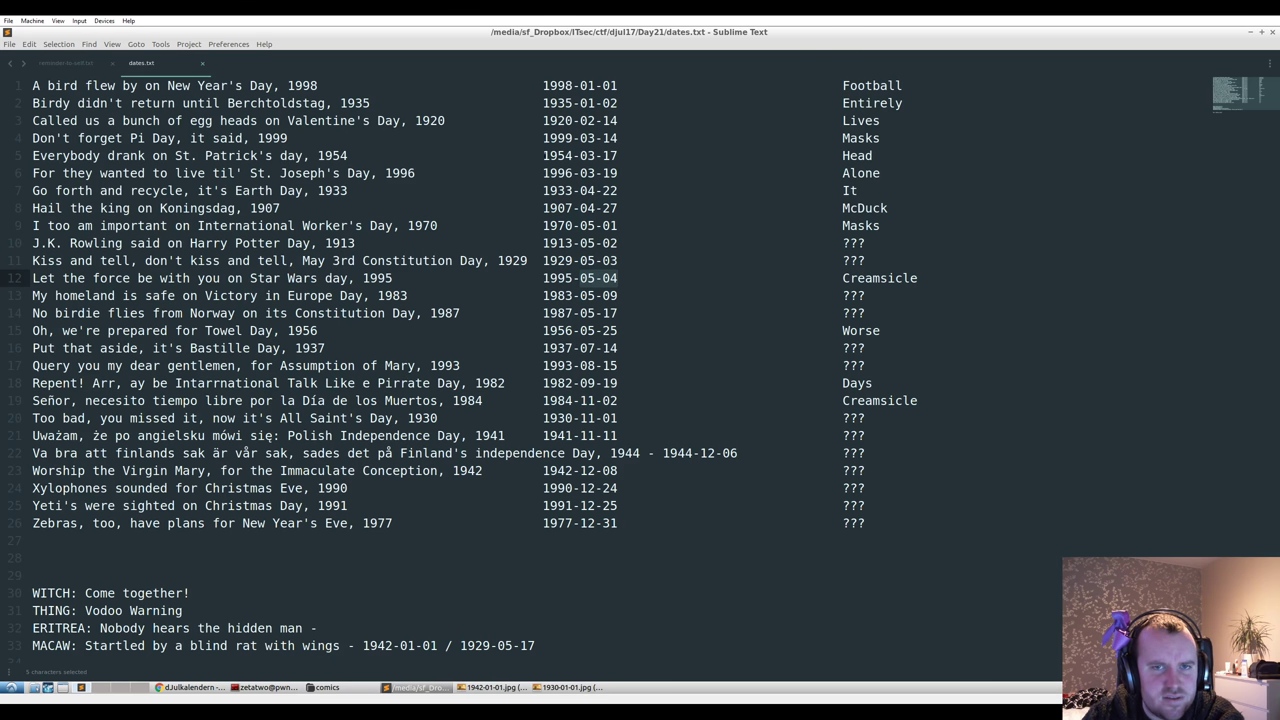
key(alt+Tab)
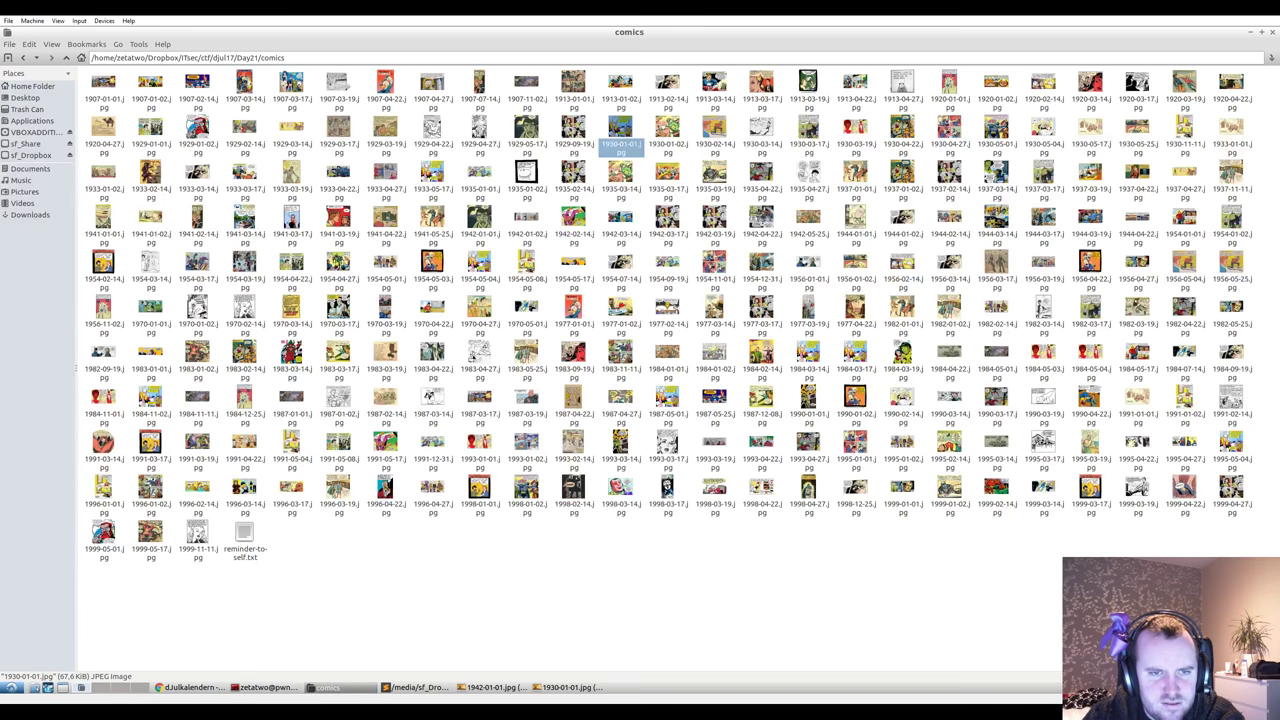
double_click(477, 262)
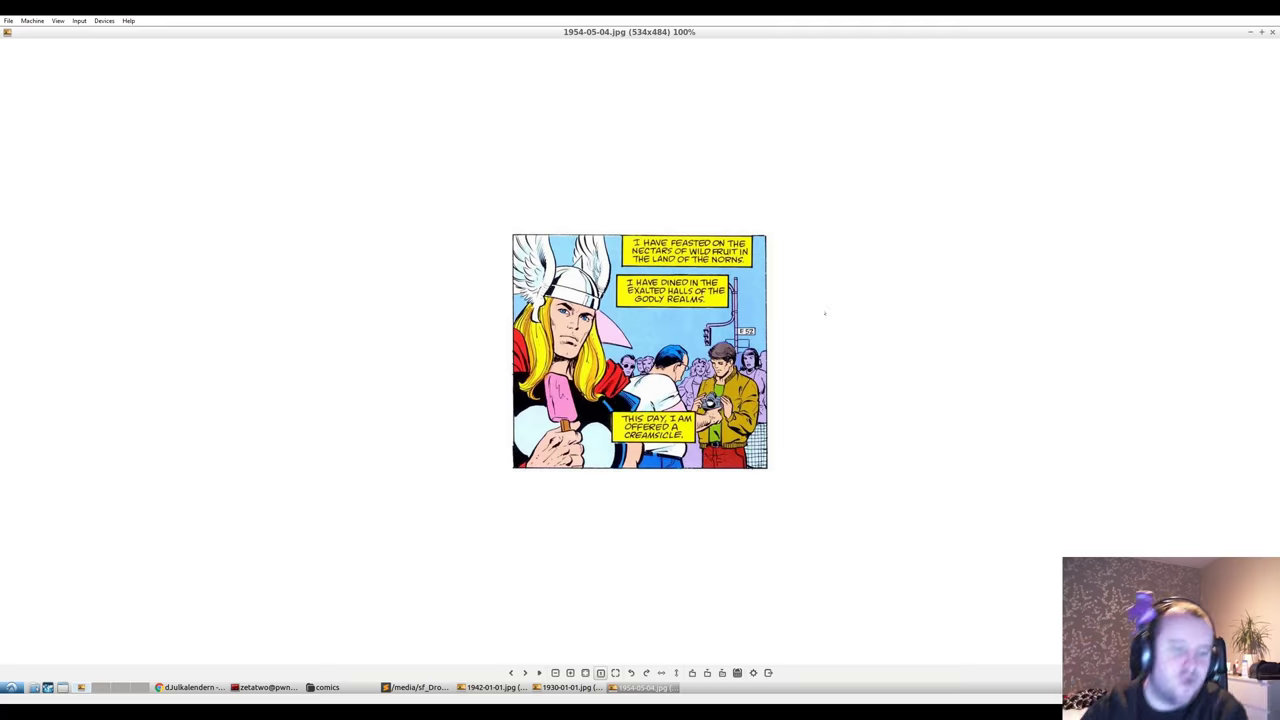
click(415, 687)
- Reread the reminder-to-self.txt clues and compare the pictures in 1942-01-01.jpg, 1930-01-01.jpg and 1954-05-04.jpg
scroll(400, 300, down, 7)
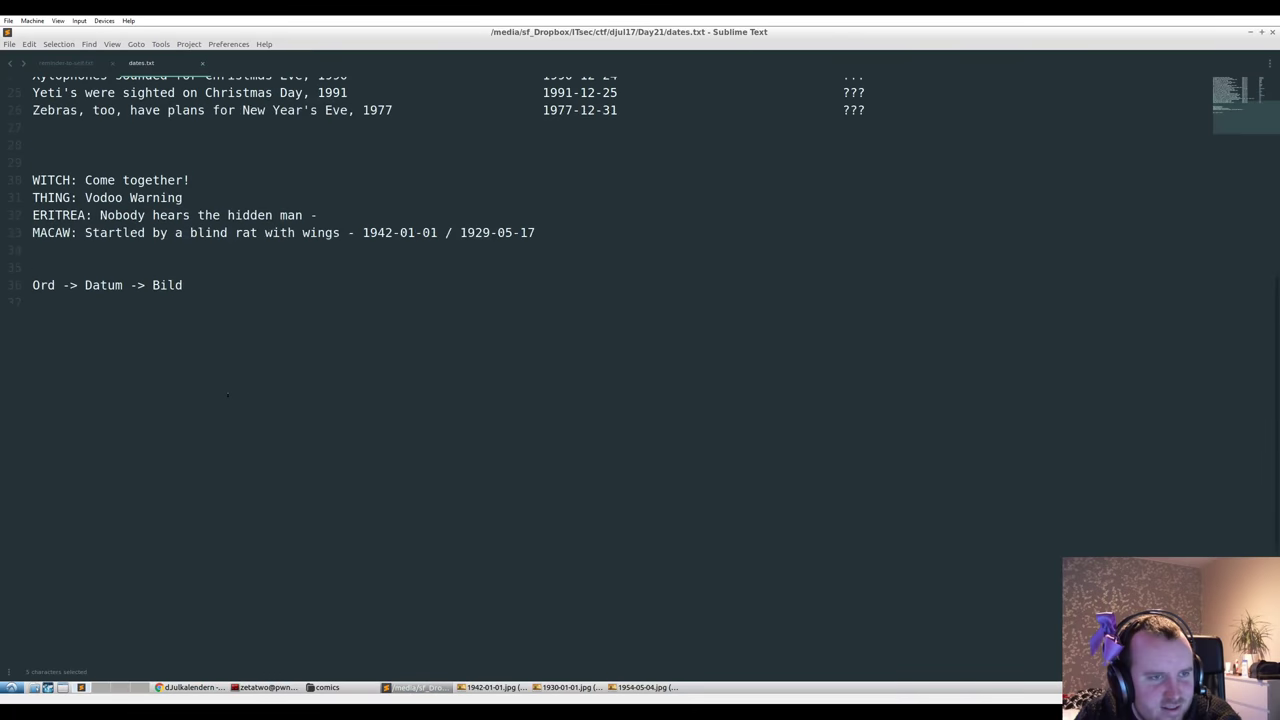
scroll(65, 88, up, 3)
click(66, 63)
scroll(252, 476, down, 1)
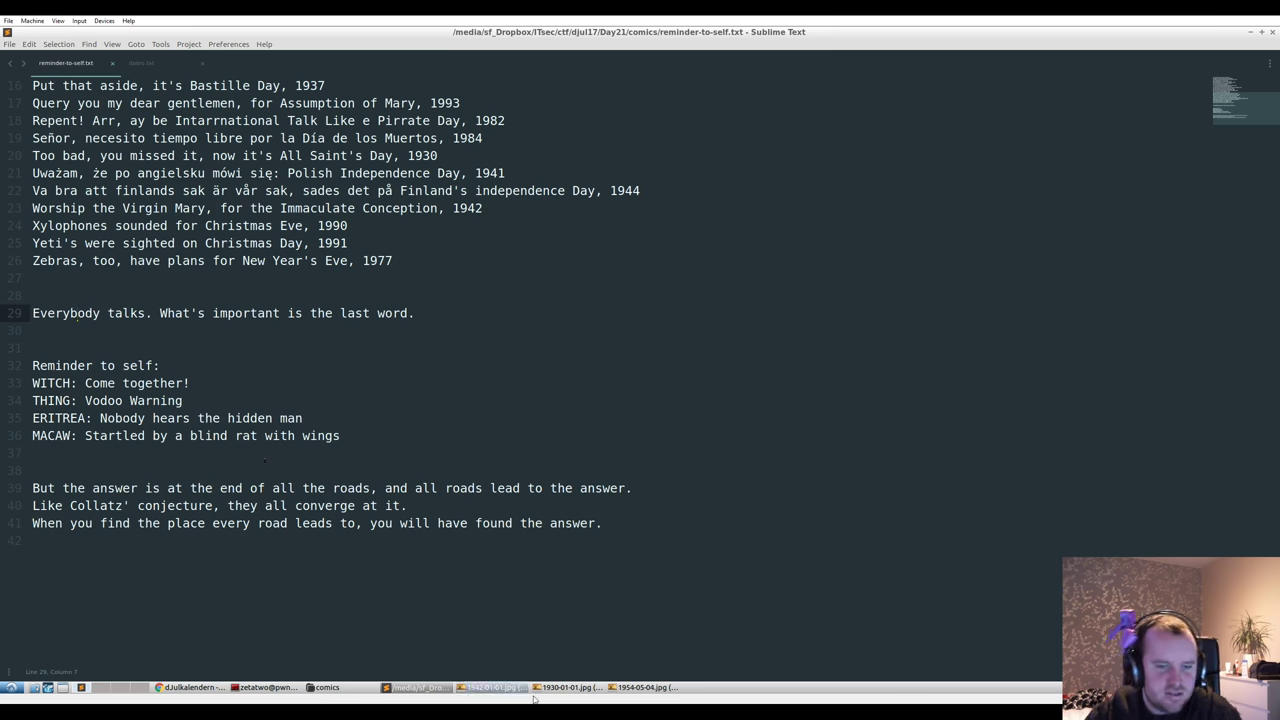
click(492, 687)
click(645, 687)
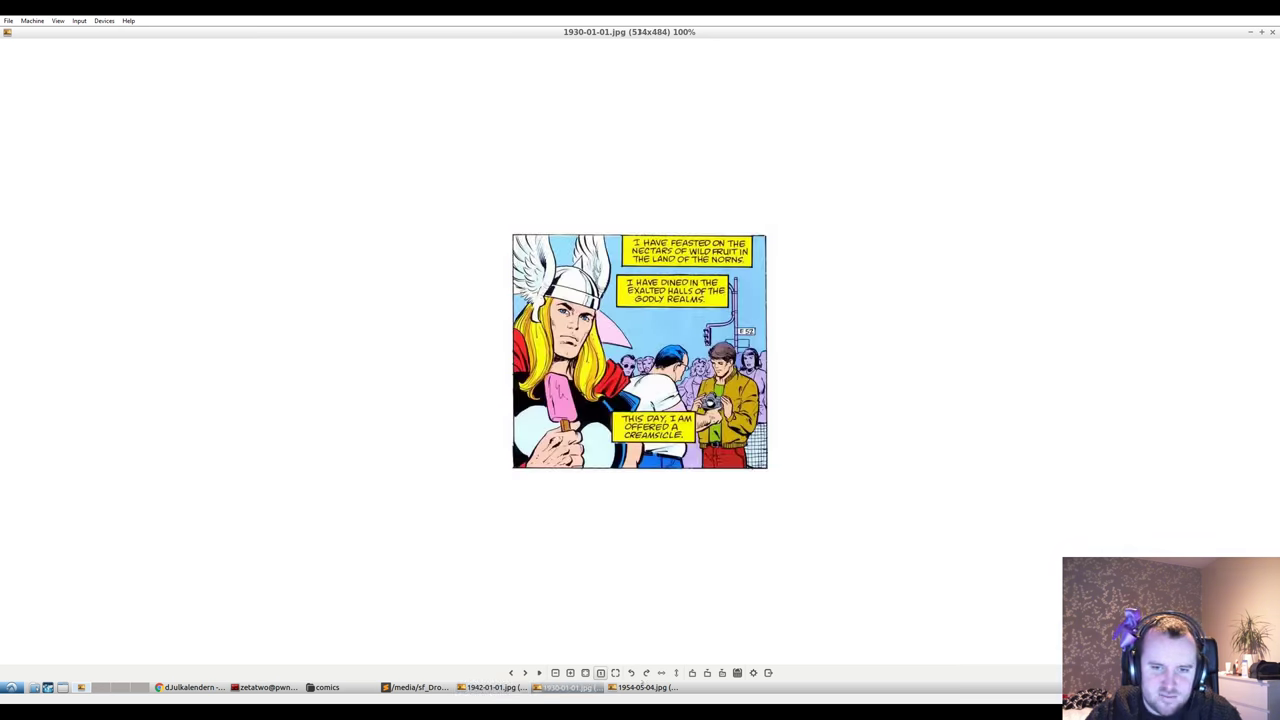
key(alt+Tab)
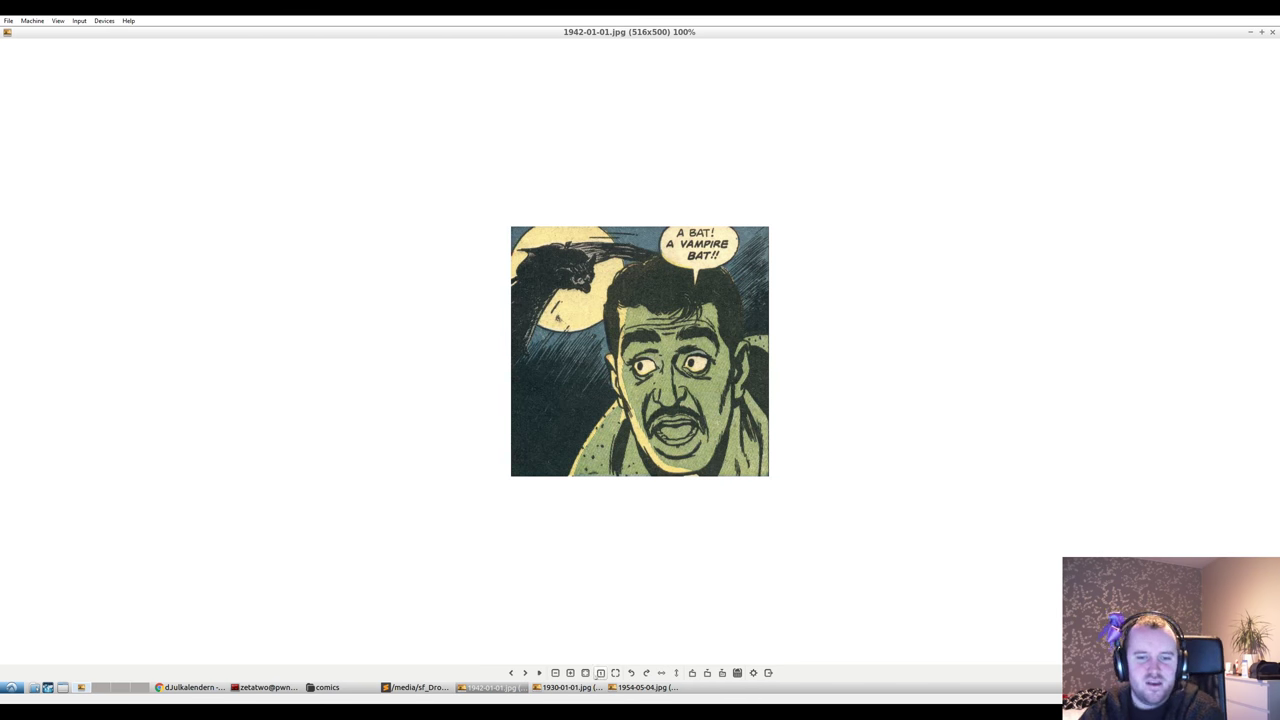
key(alt+Tab)
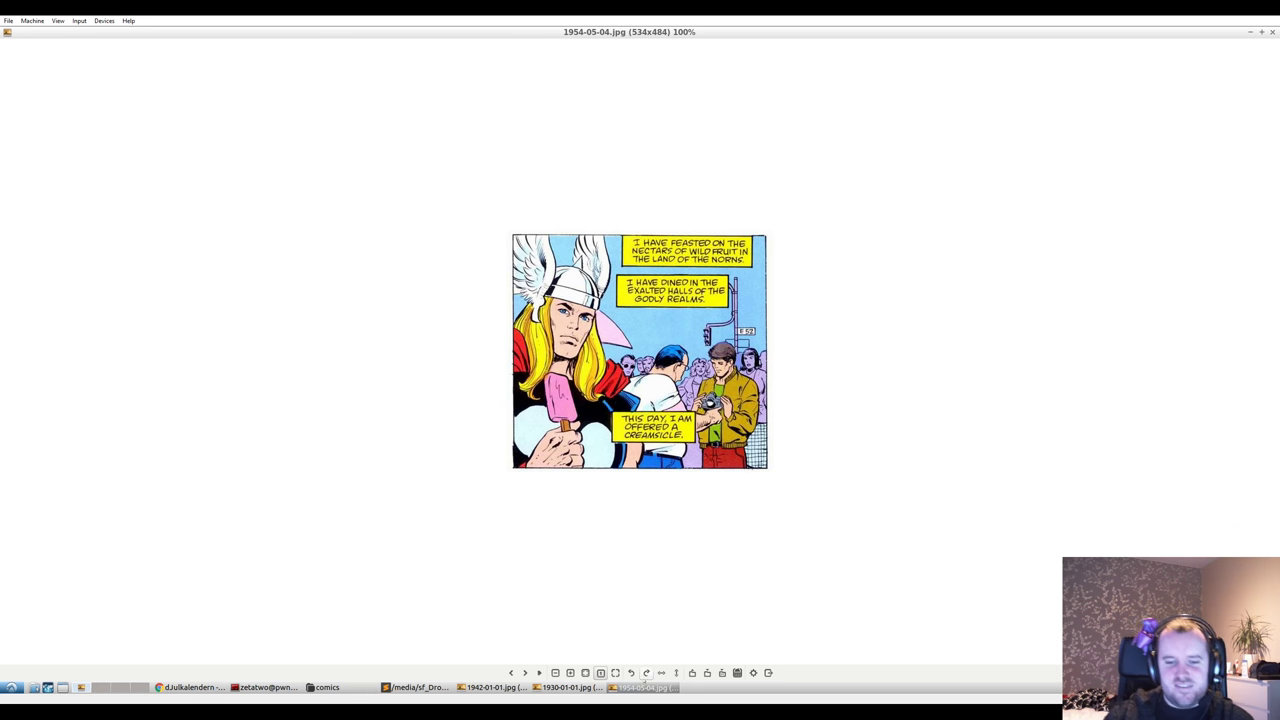
- Close the image windows for 1954-05-04.jpg, 1930-01-01.jpg and 1942-01-01.jpg
right_click(645, 687)
click(640, 674)
right_click(570, 687)
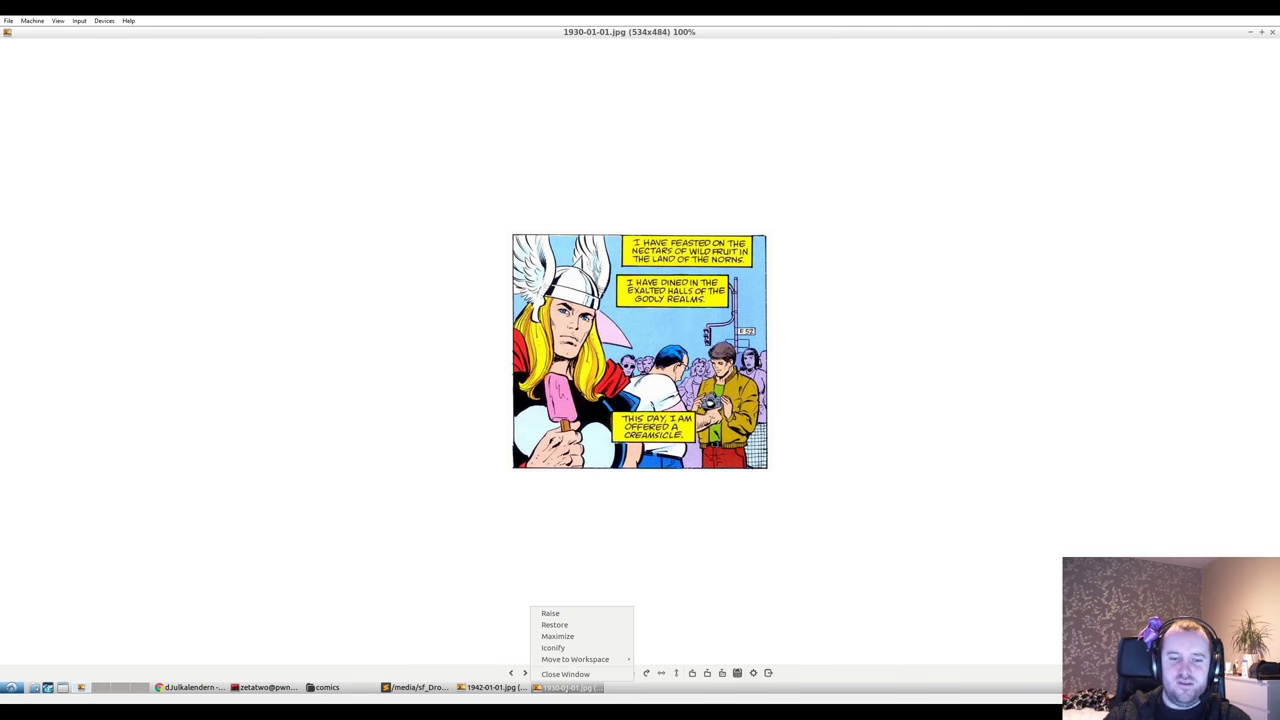
click(565, 675)
right_click(492, 687)
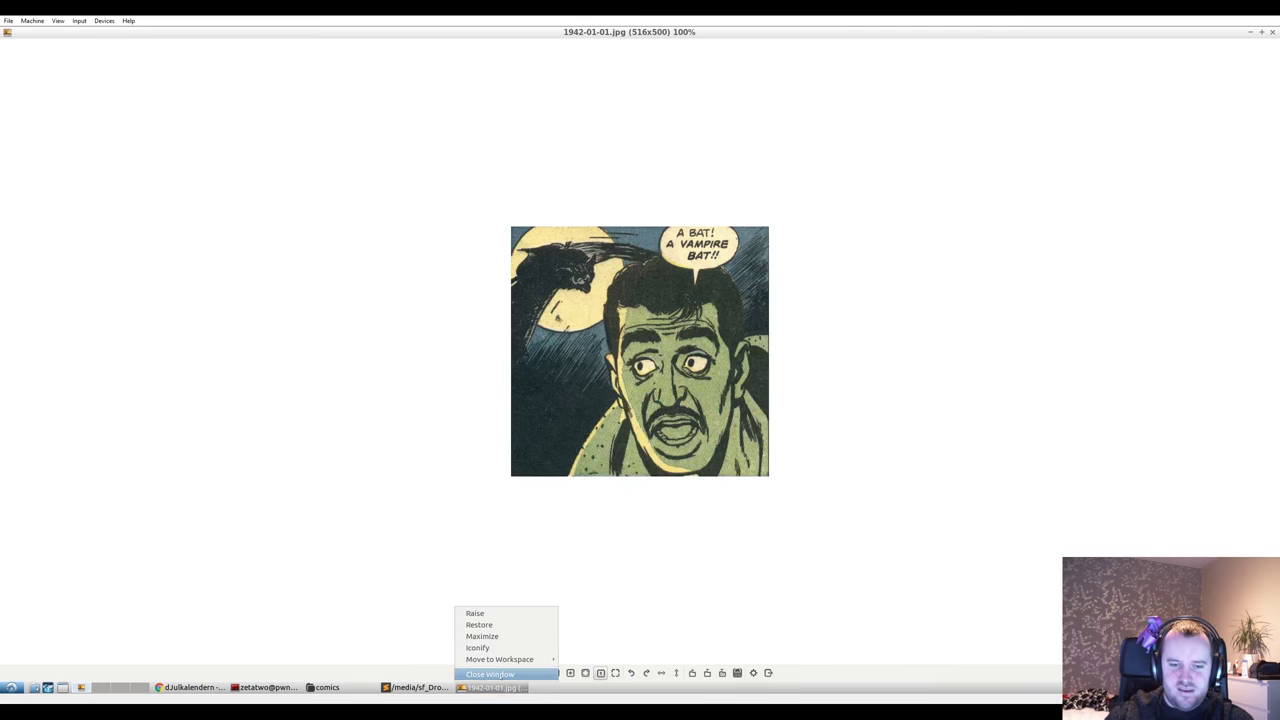
click(485, 674)
- Review the closing hint about all roads leading to the answer in reminder-to-self.txt against the images in the comics folder
scroll(318, 531, down, 1)
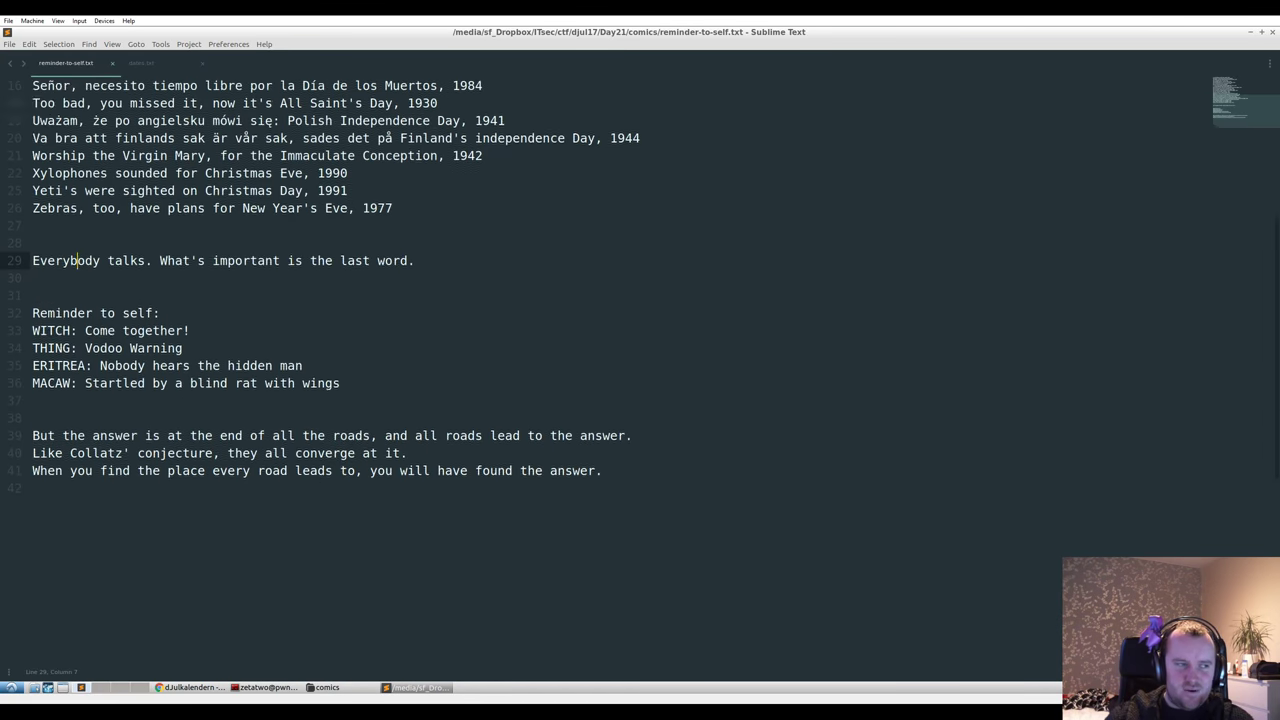
scroll(318, 531, up, 6)
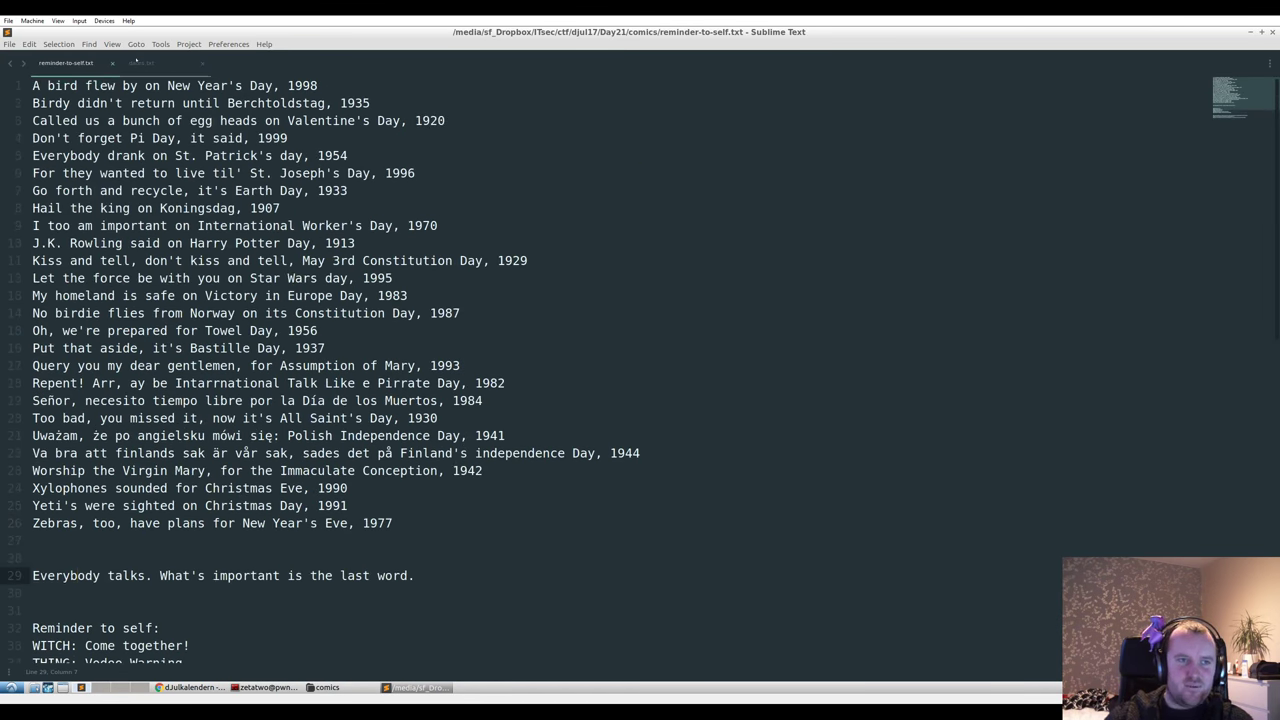
scroll(530, 360, down, 4)
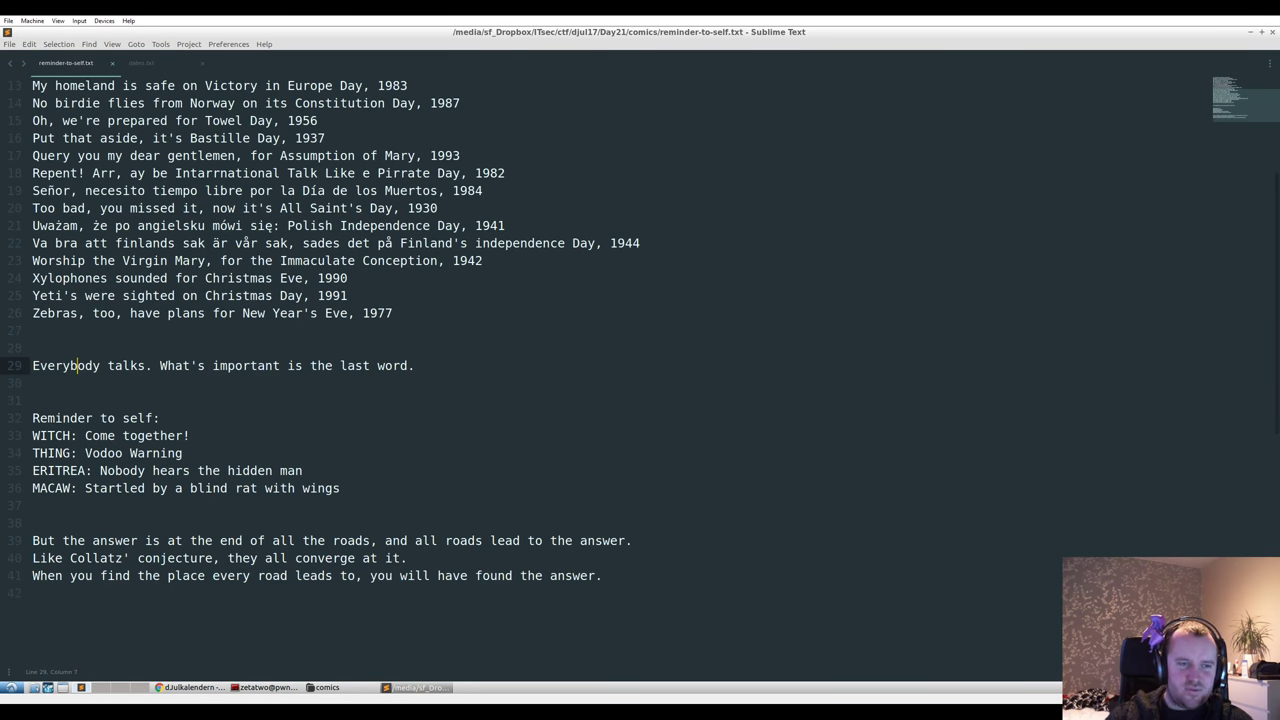
click(328, 687)
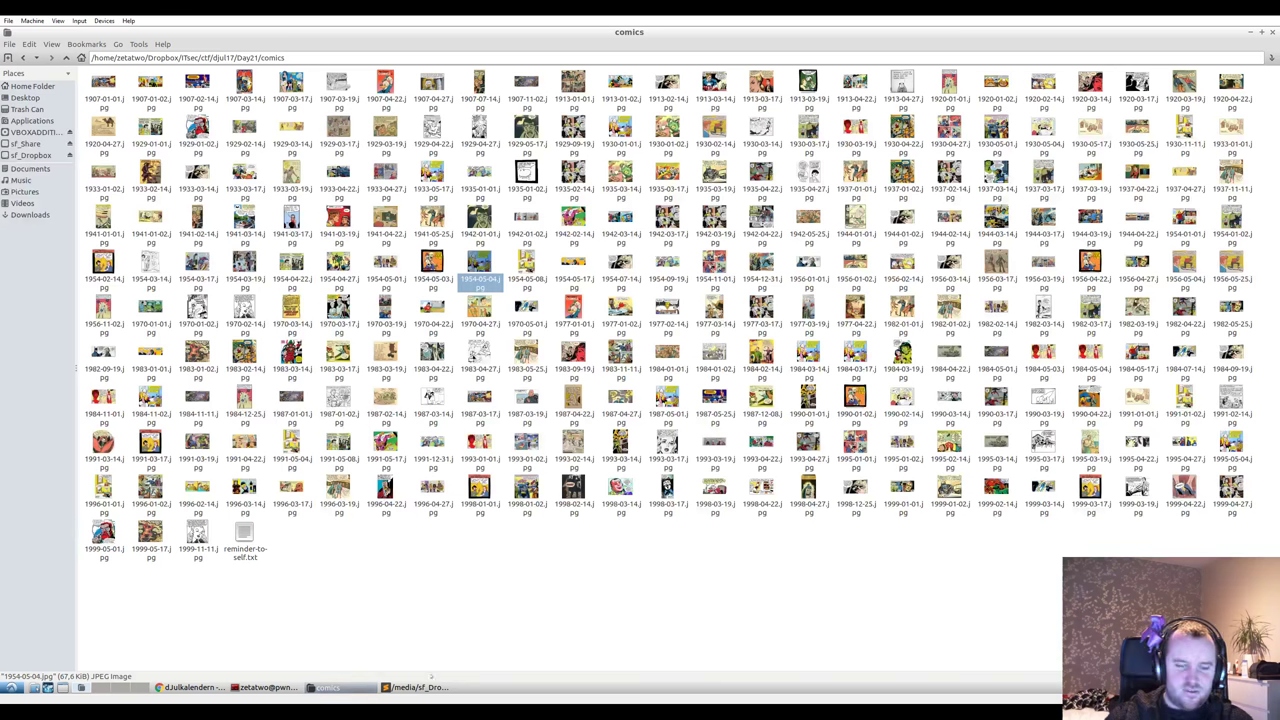
click(477, 567)
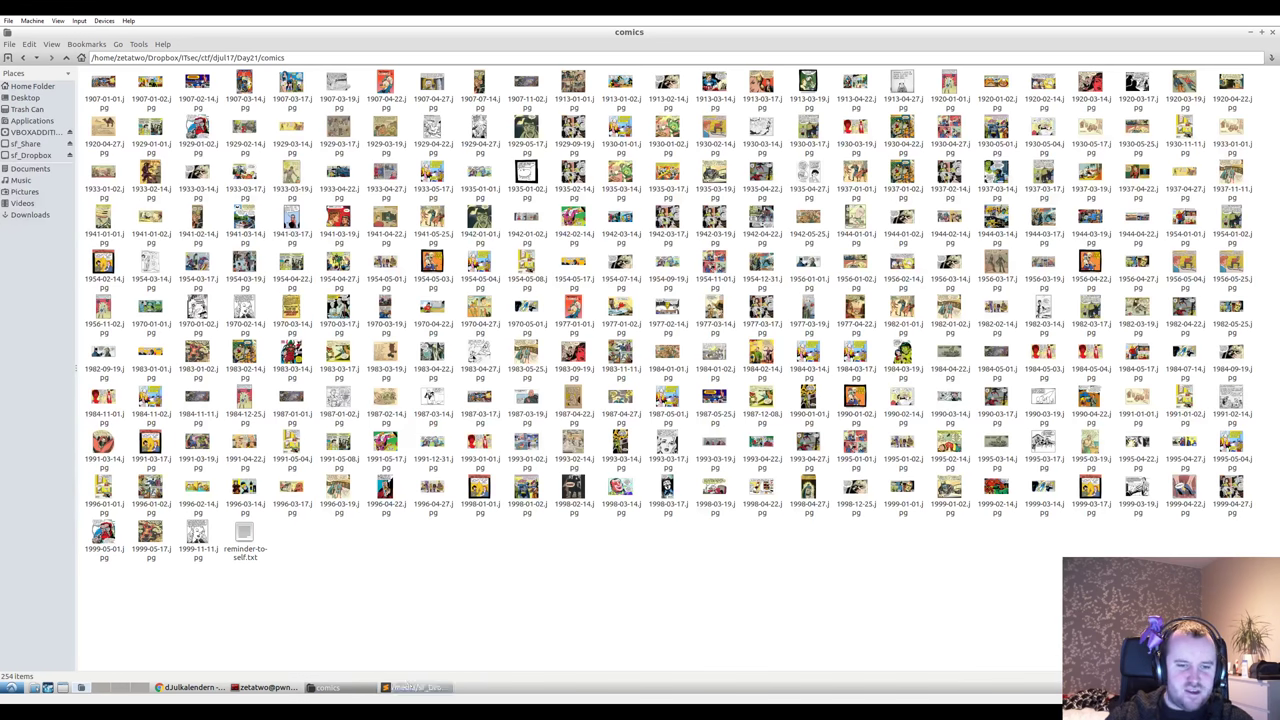
click(415, 687)
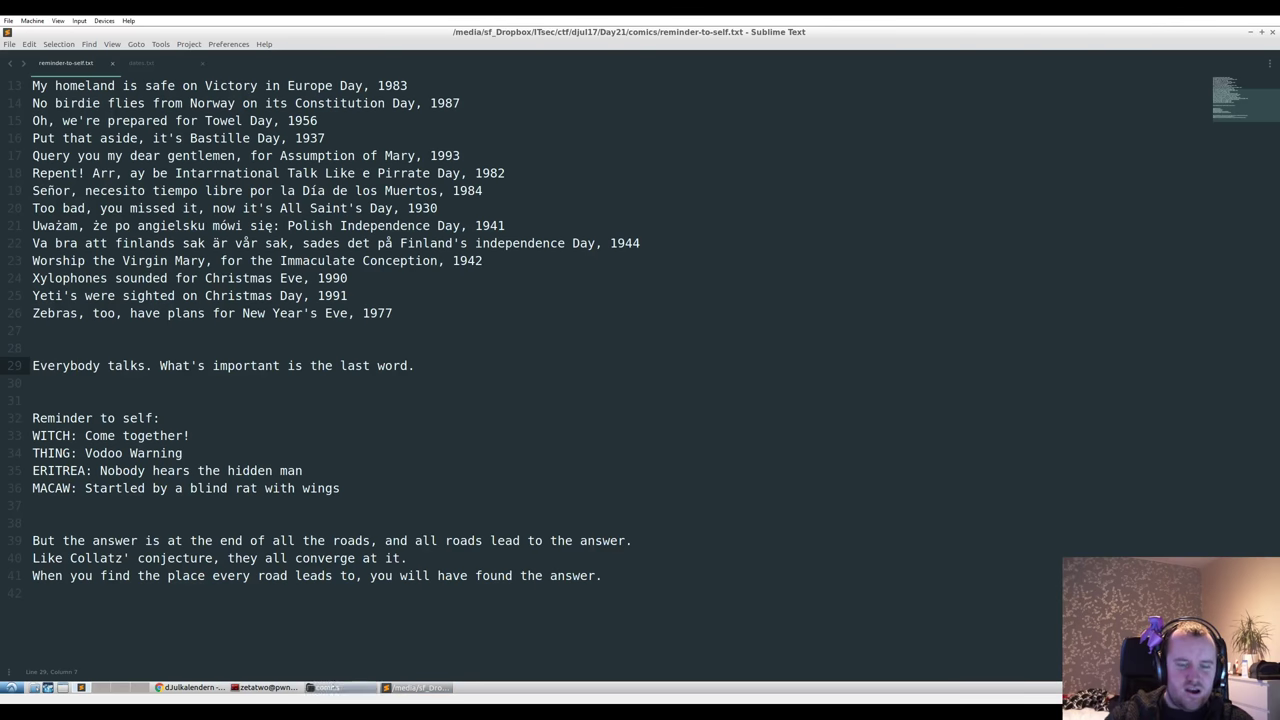
- Return to dates.txt and examine the date 1998-01-01 and the sentence on the "A bird flew by" line
key(ctrl+Page_Down)
scroll(330, 300, up, 5)
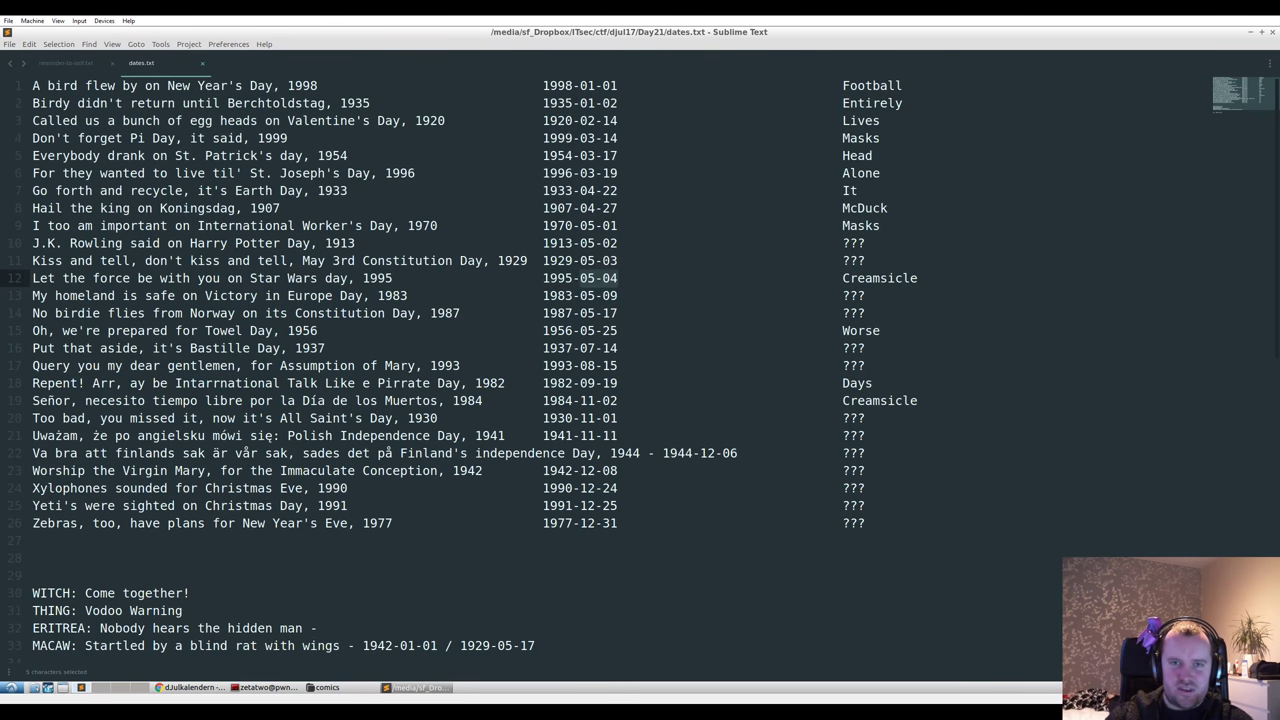
click(548, 85)
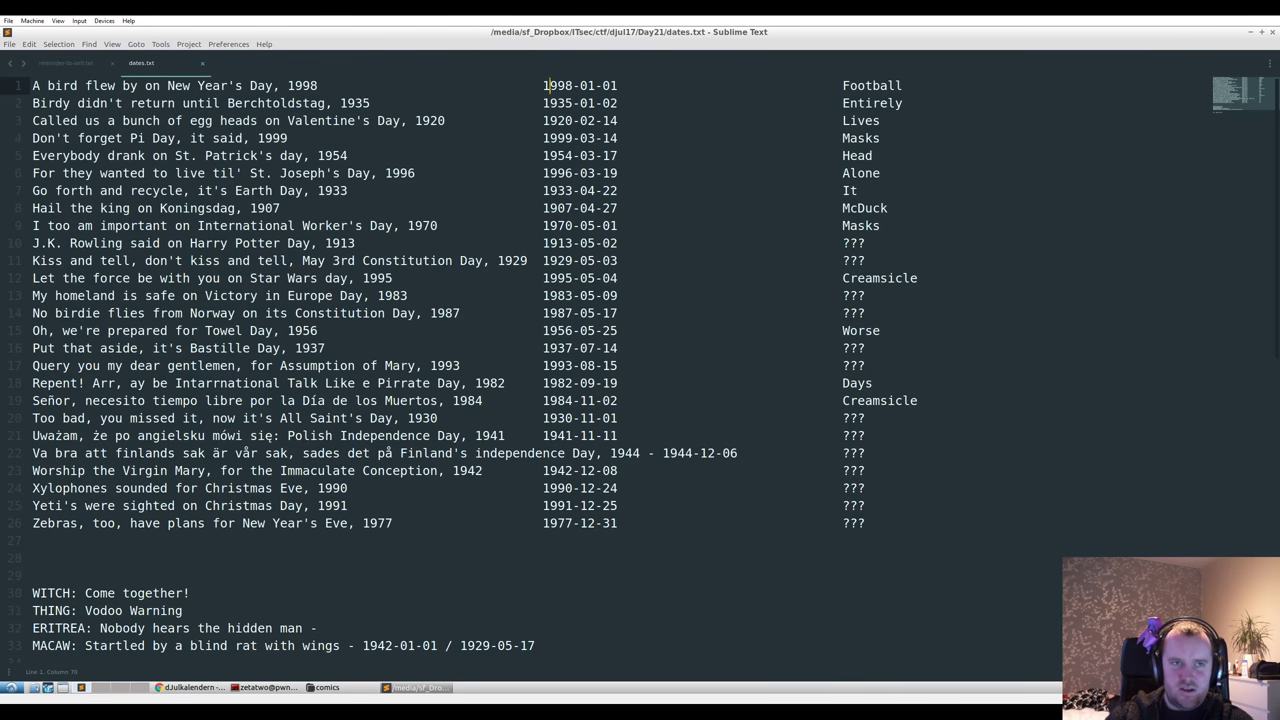
drag(92, 85, 160, 85)
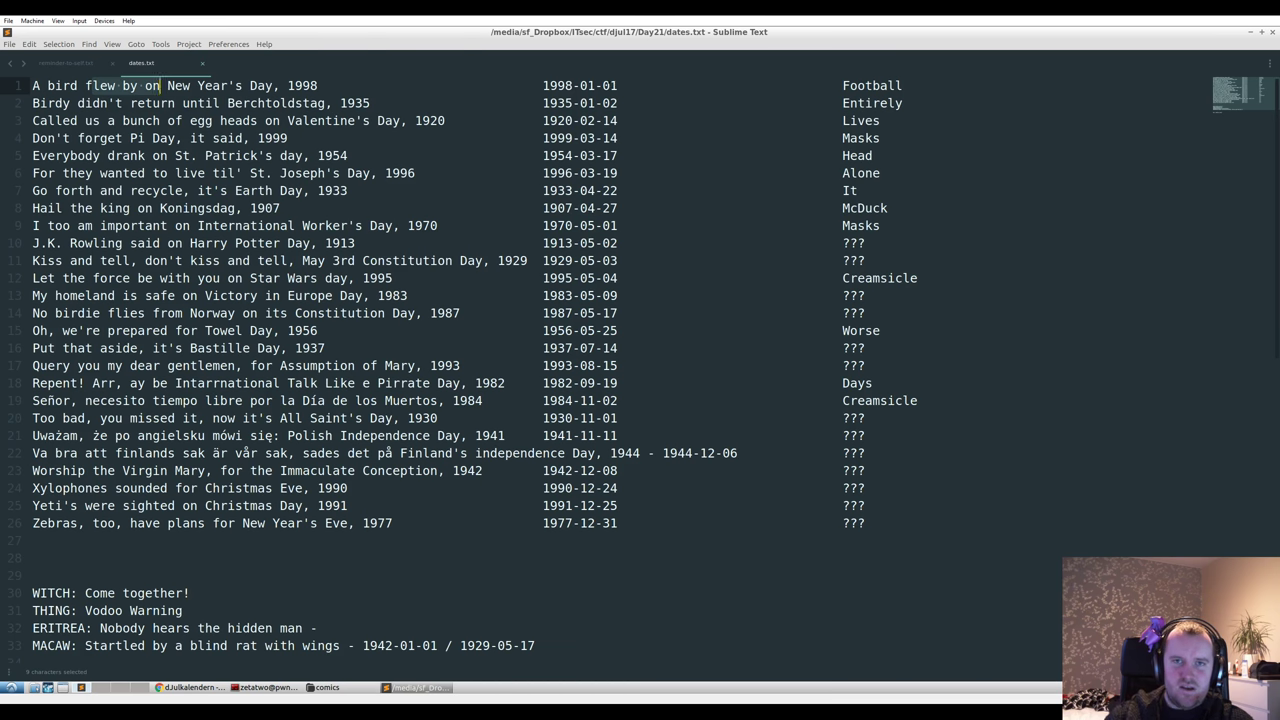
- Examine the date 1998-01-01 and compare the last words Football, ??? and Creamsicle in dates.txt
drag(618, 85, 512, 85)
click(595, 85)
double_click(848, 85)
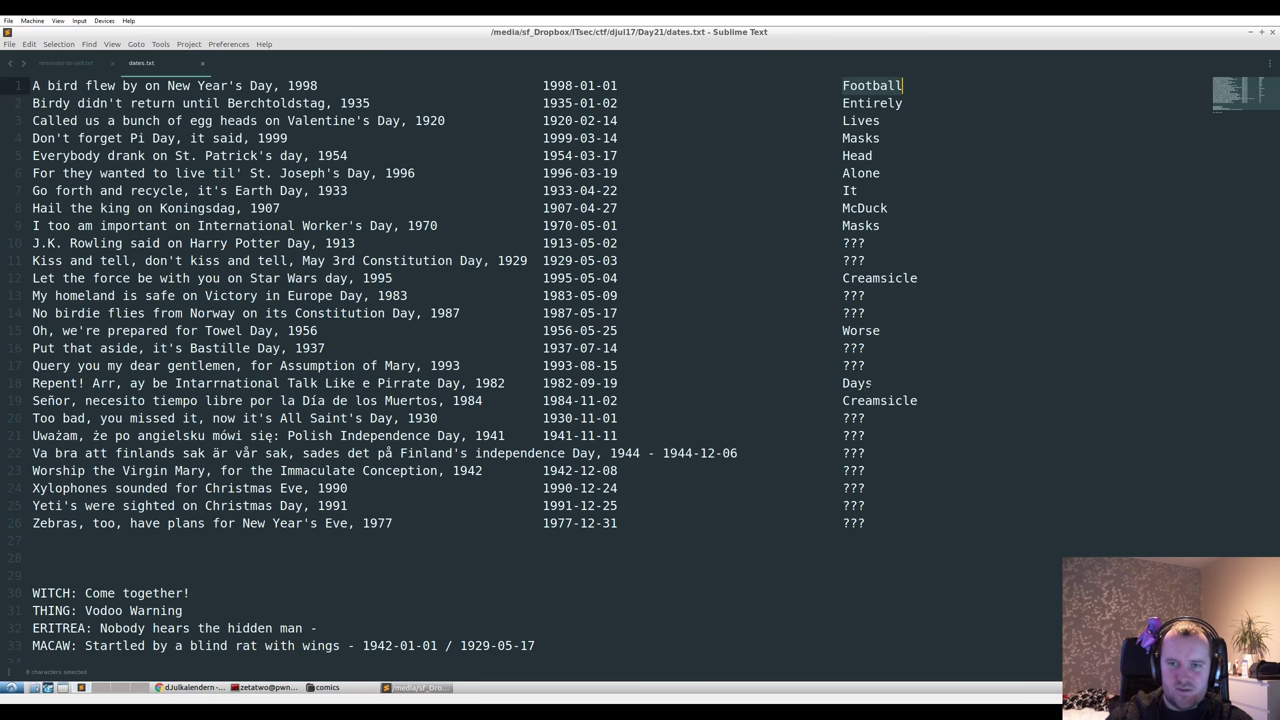
double_click(853, 243)
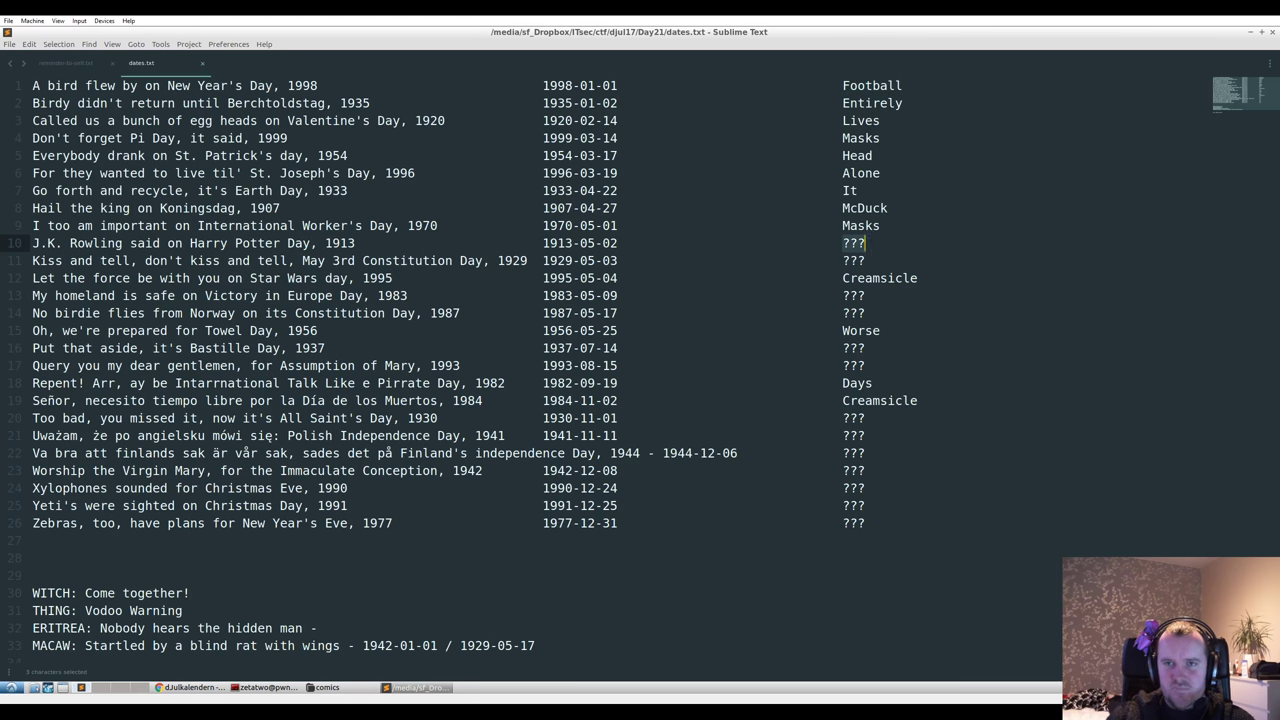
click(850, 86)
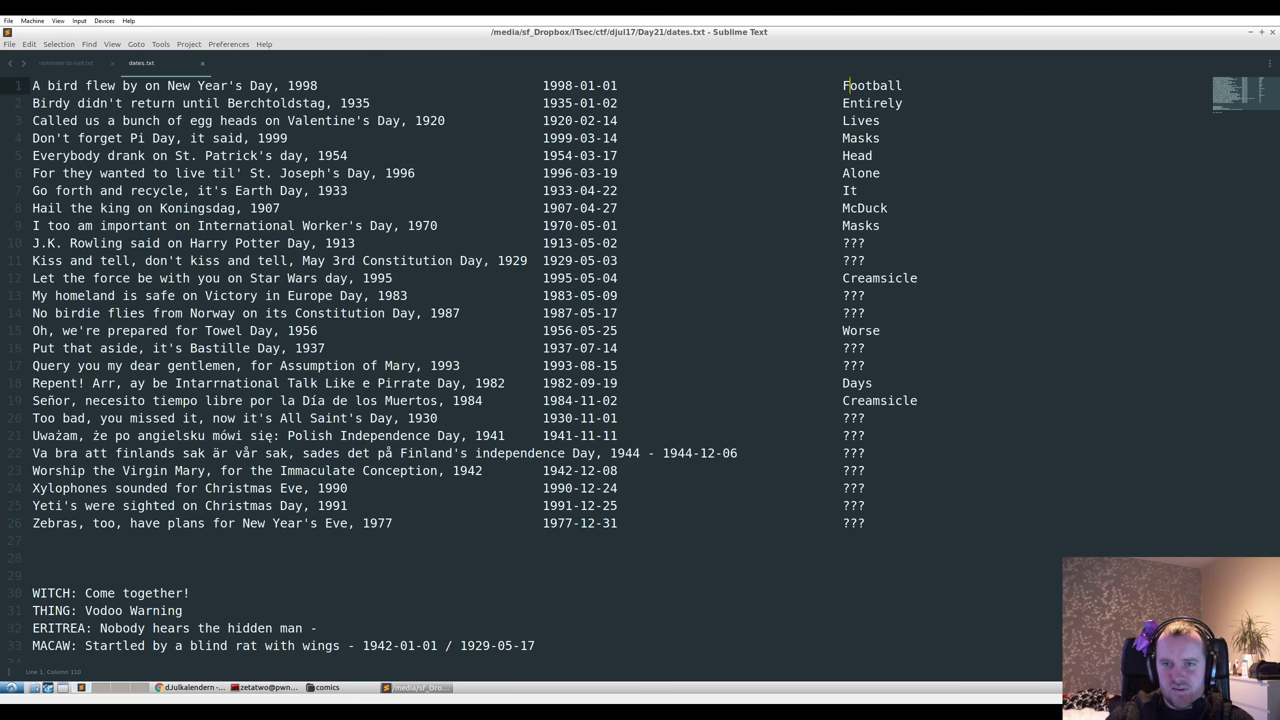
click(873, 278)
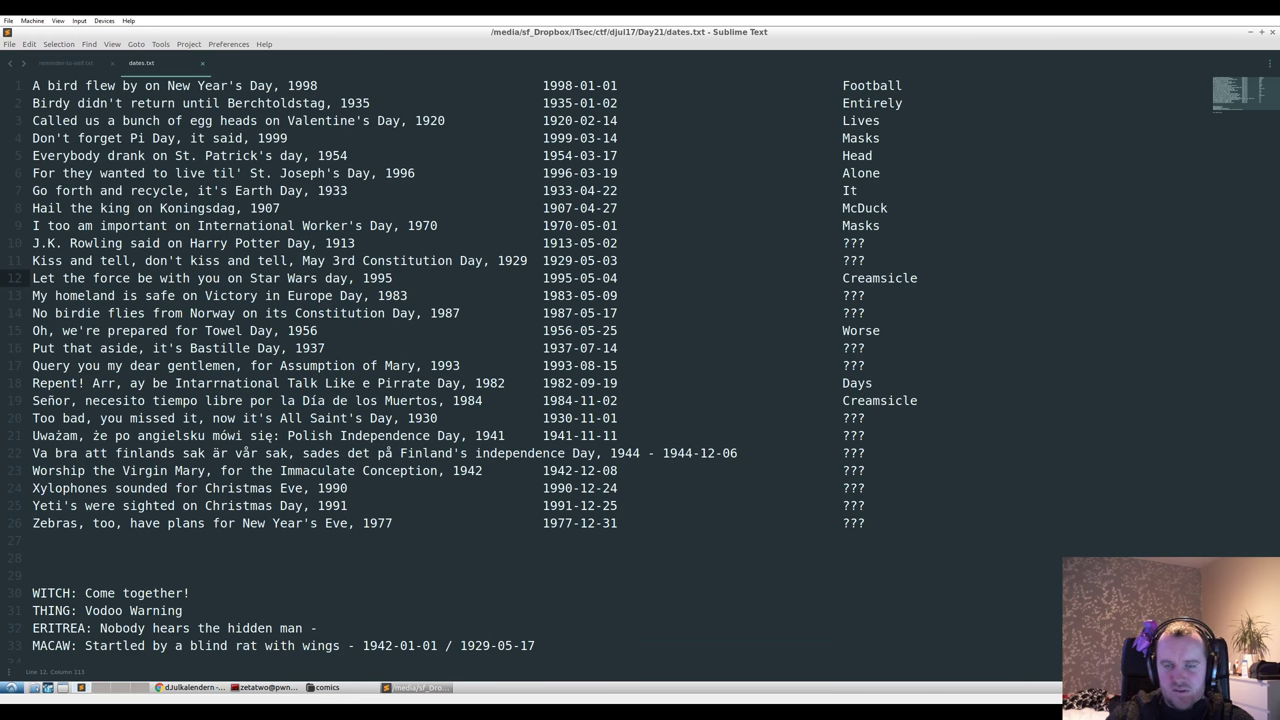
double_click(882, 278)
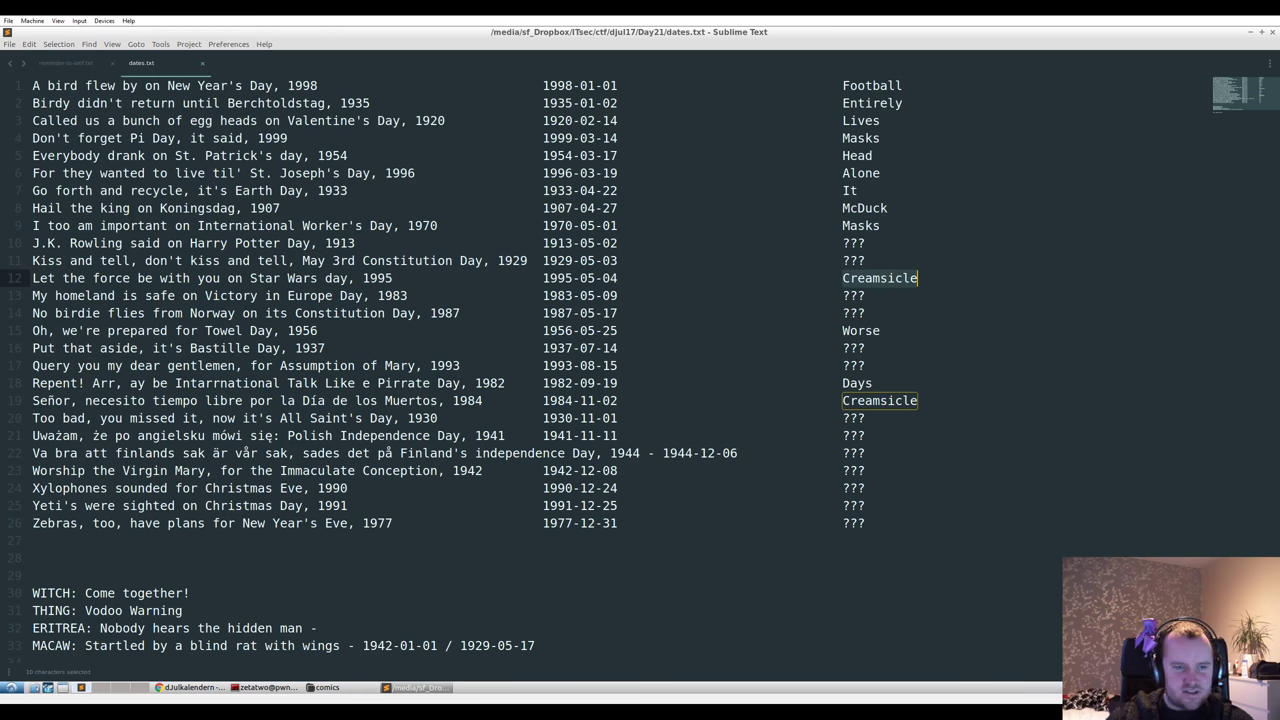
- Check the comics folder, switch to Chrome and reread the Day 21 story and its notes
click(328, 687)
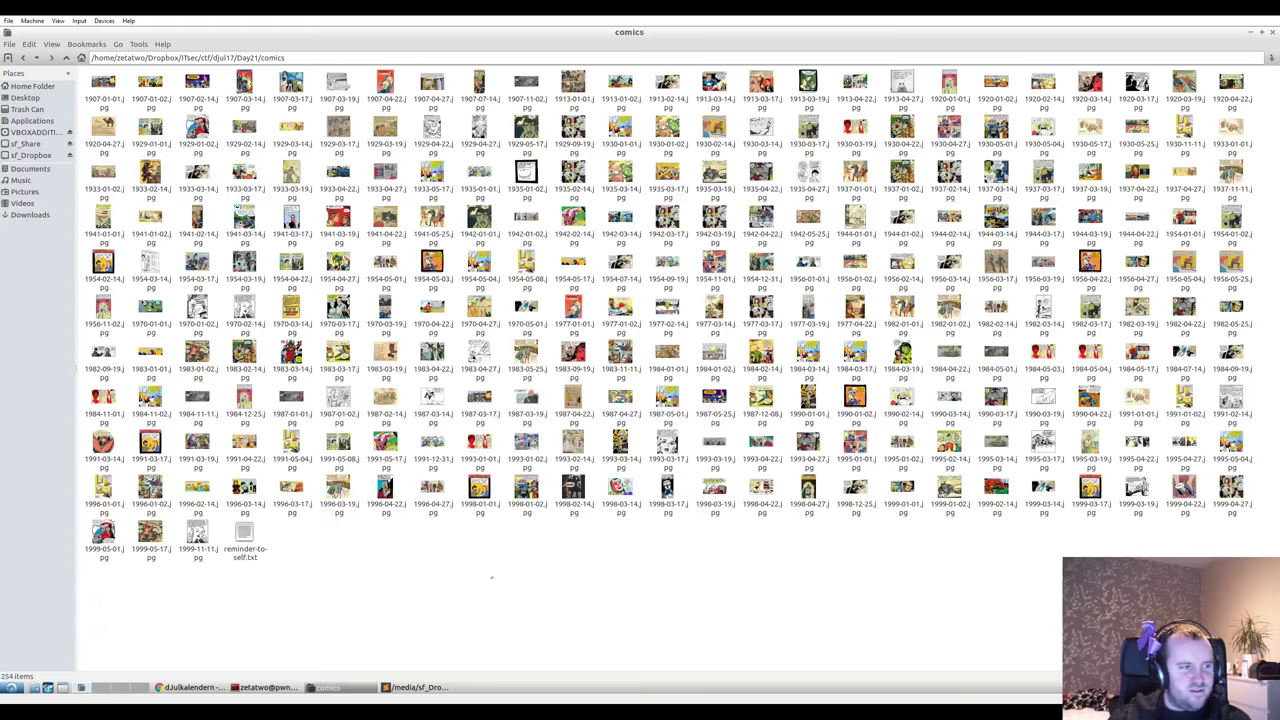
click(190, 687)
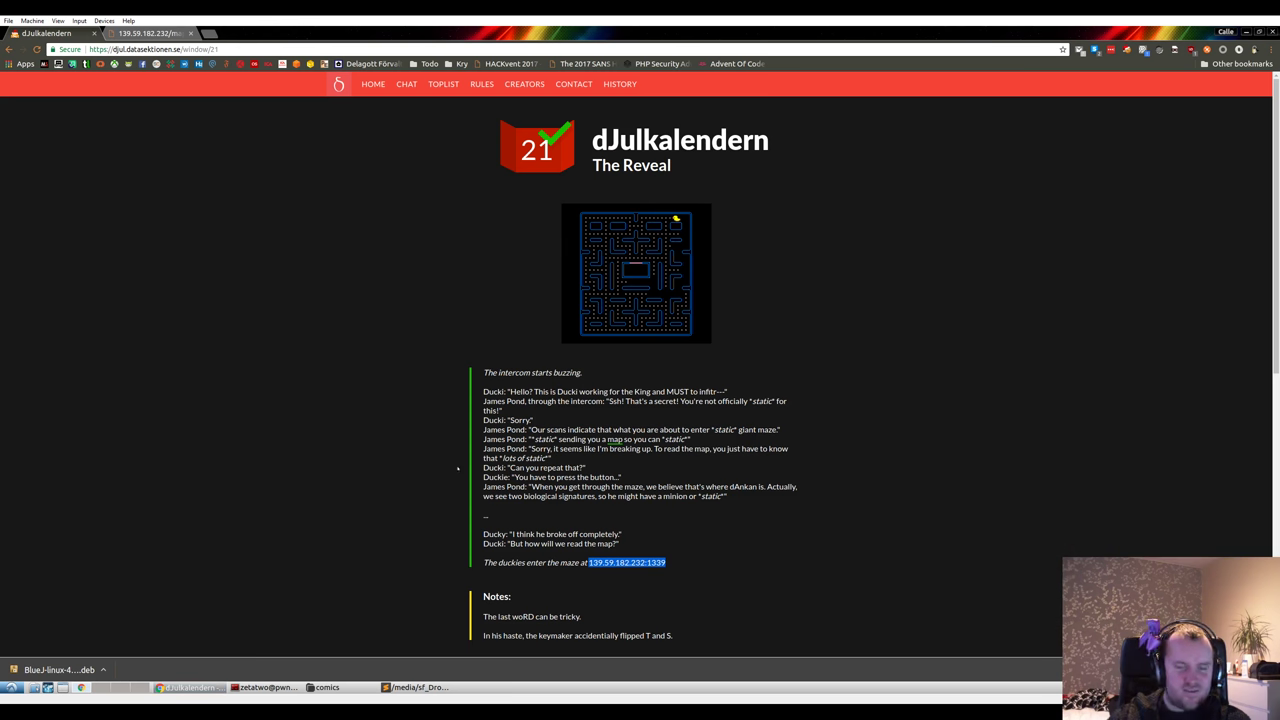
click(373, 327)
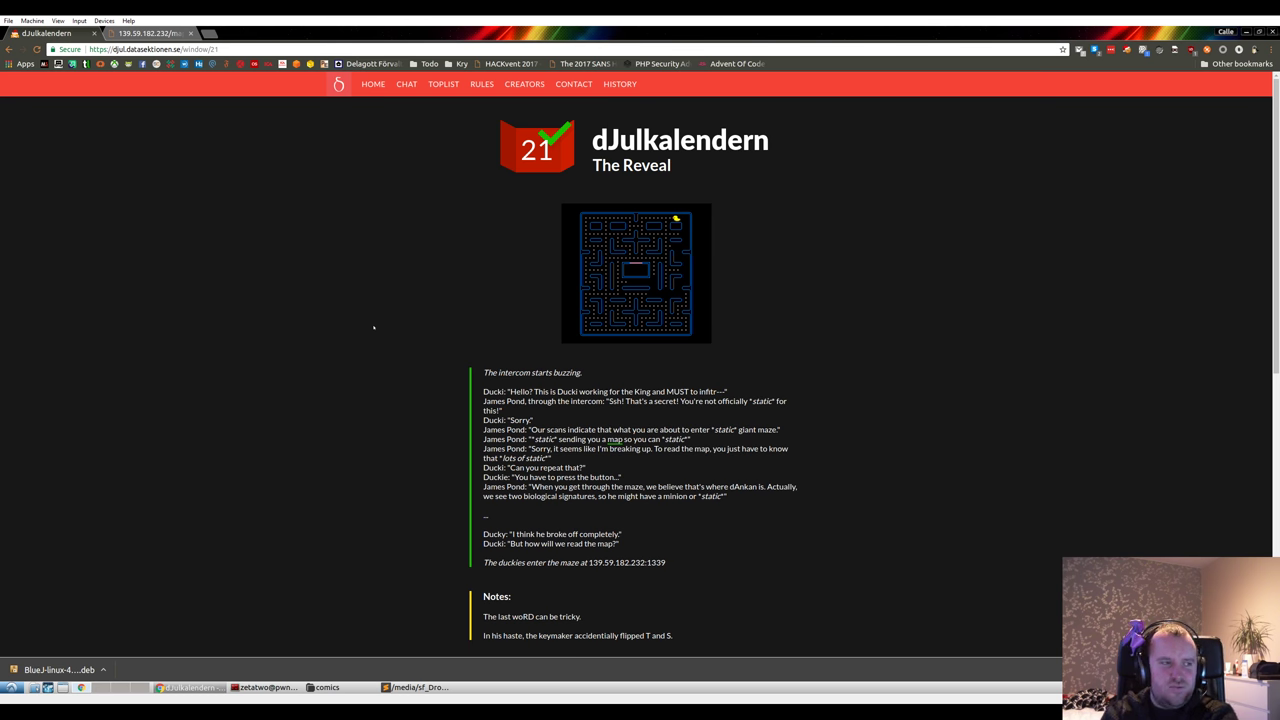
scroll(245, 180, down, 2)
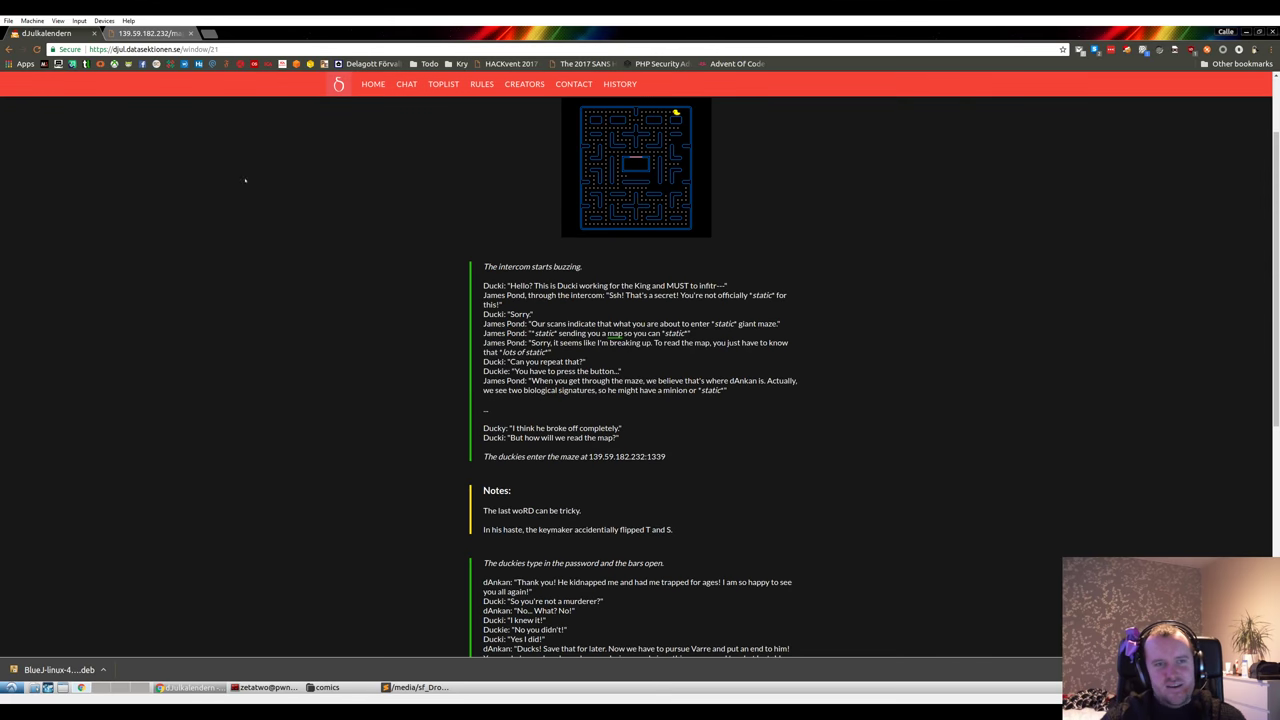
- Close the 139.59.182.232 tab and return from the Day 21 page to the dJulkalendern overview
key(ctrl+Tab)
key(ctrl+w)
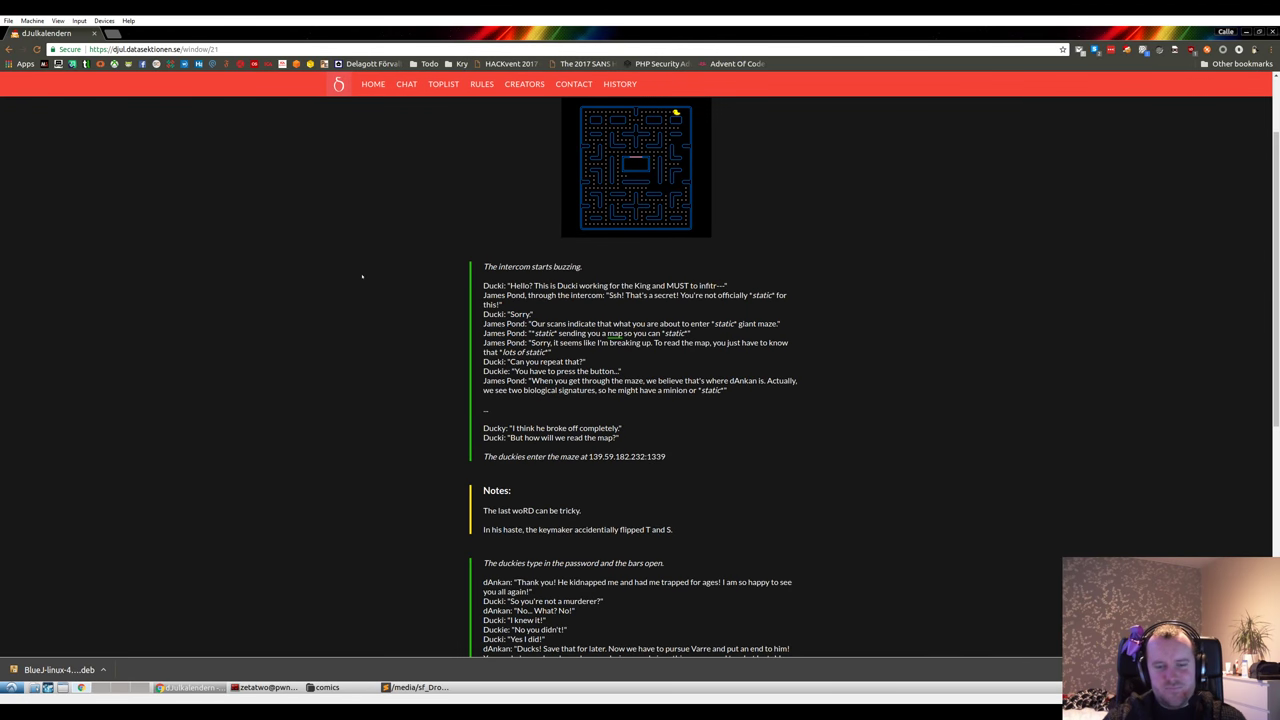
scroll(362, 277, down, 1)
key(alt+Left)
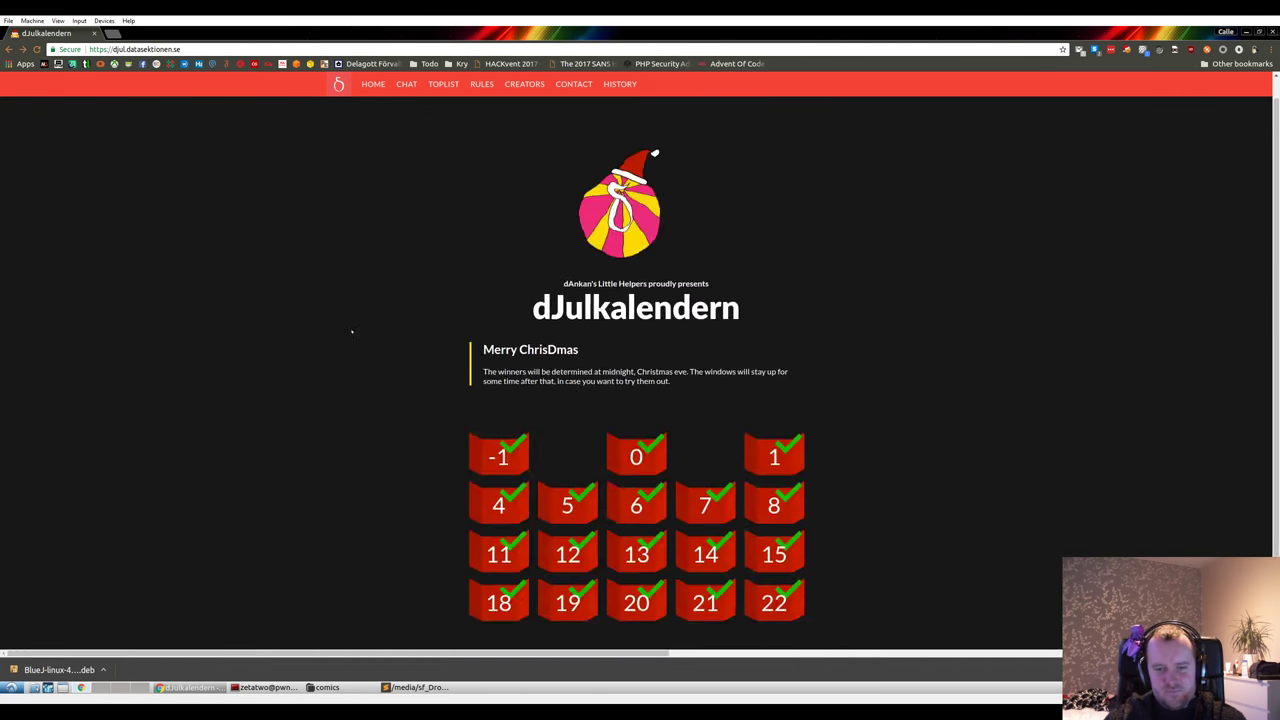
- Switch to Sublime Text, close dates.txt and reminder-to-self.txt, and close the editor window
key(alt+Tab)
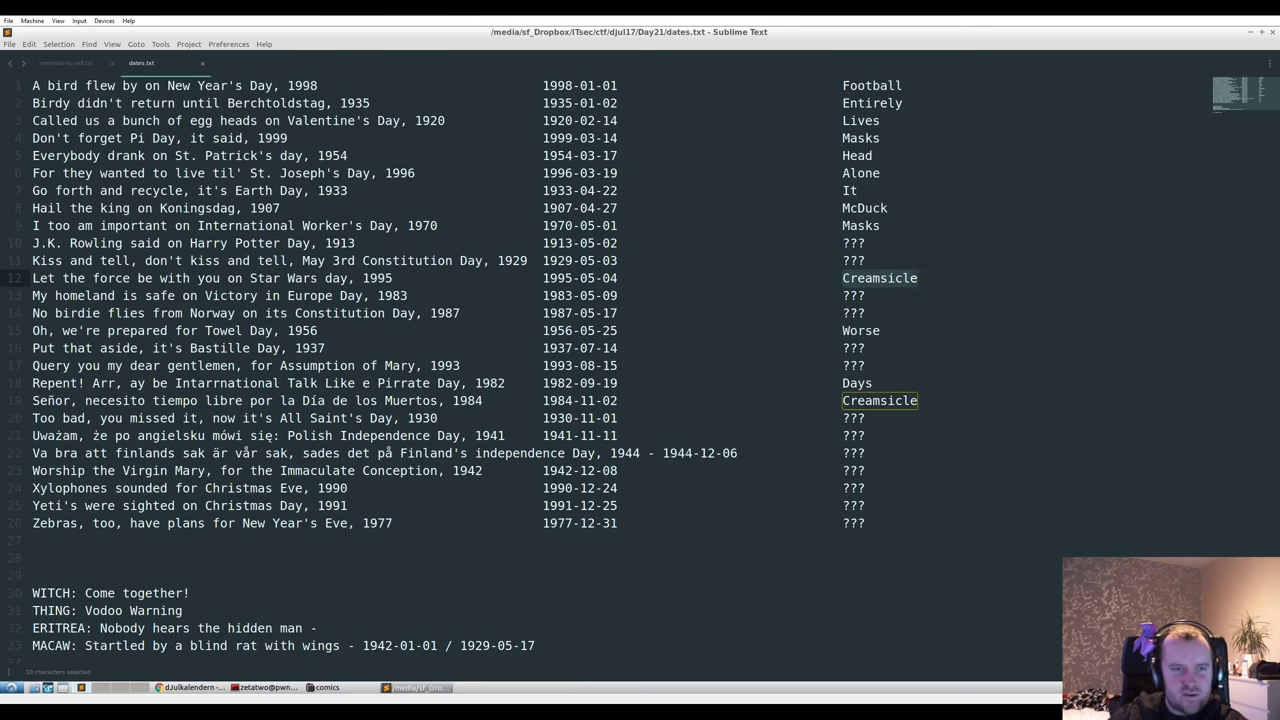
key(ctrl+w)
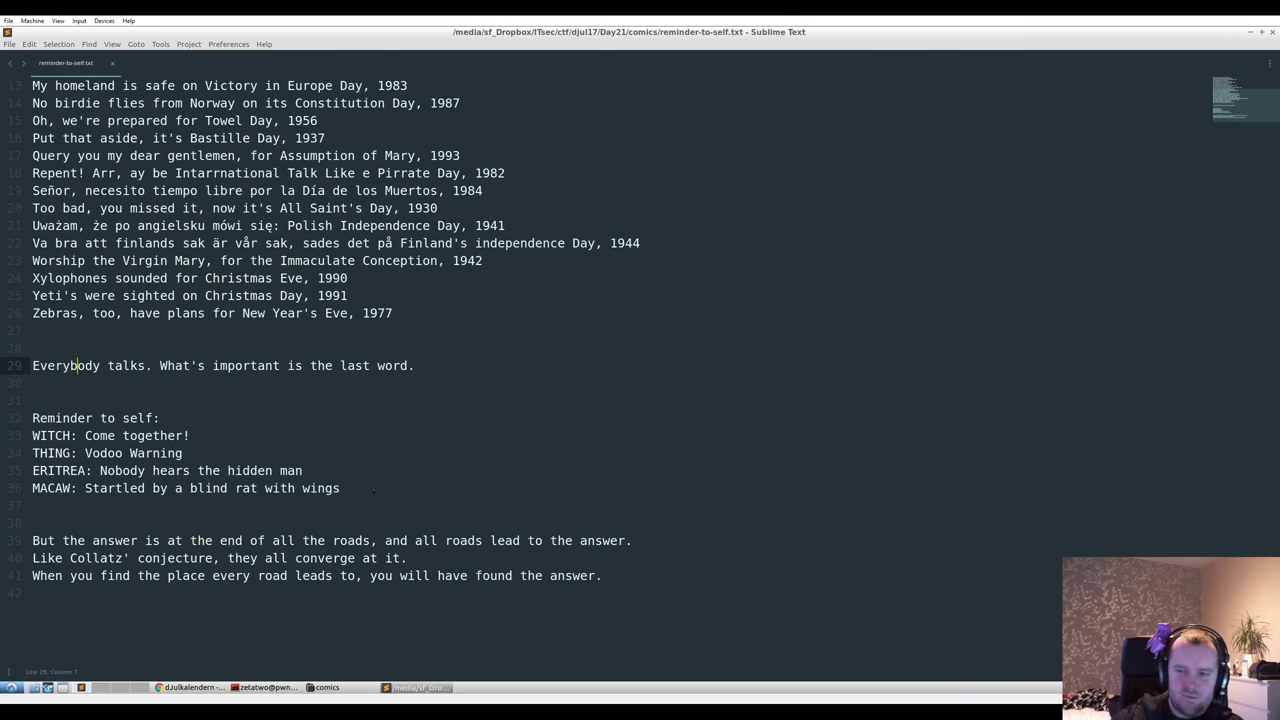
key(ctrl+w)
key(ctrl+w)
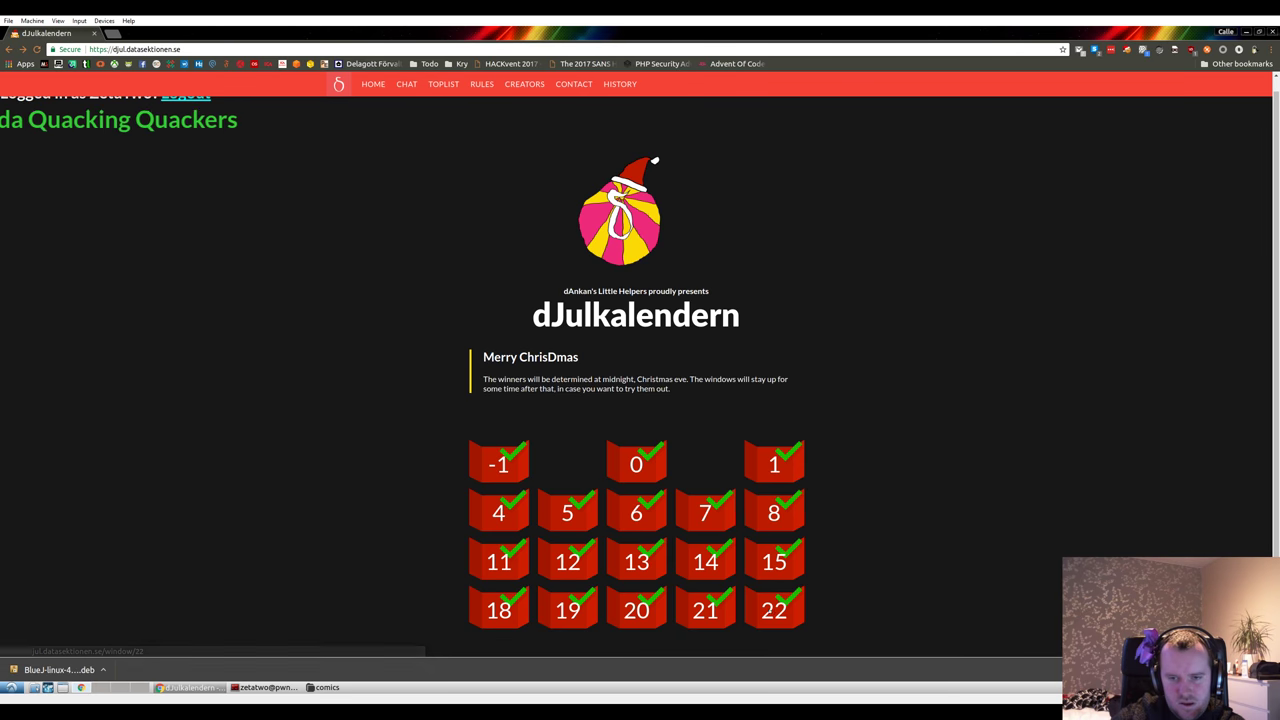
- Go up from the comics folder to the djul17 folder in the file manager
click(330, 688)
key(BackSpace)
key(BackSpace)
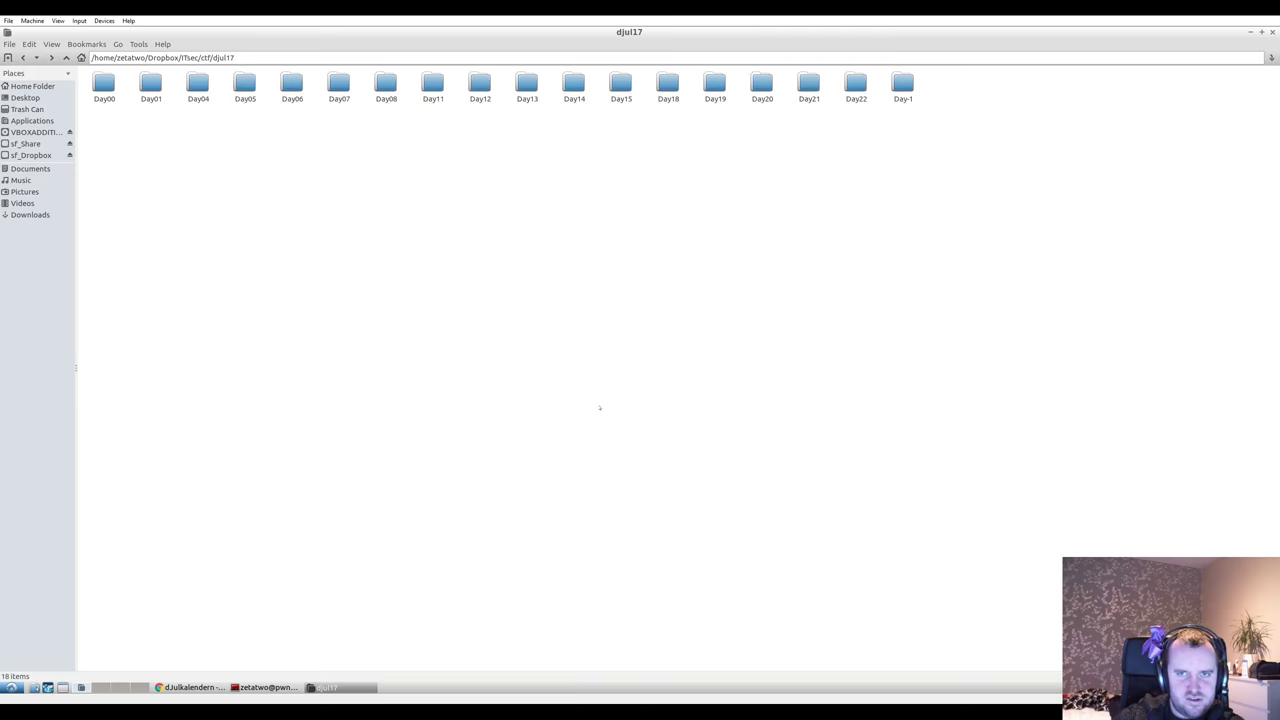
- Open calendar window 22 in Chrome and read the incantation, highlighting its verses, and the notes below
key(alt+Tab)
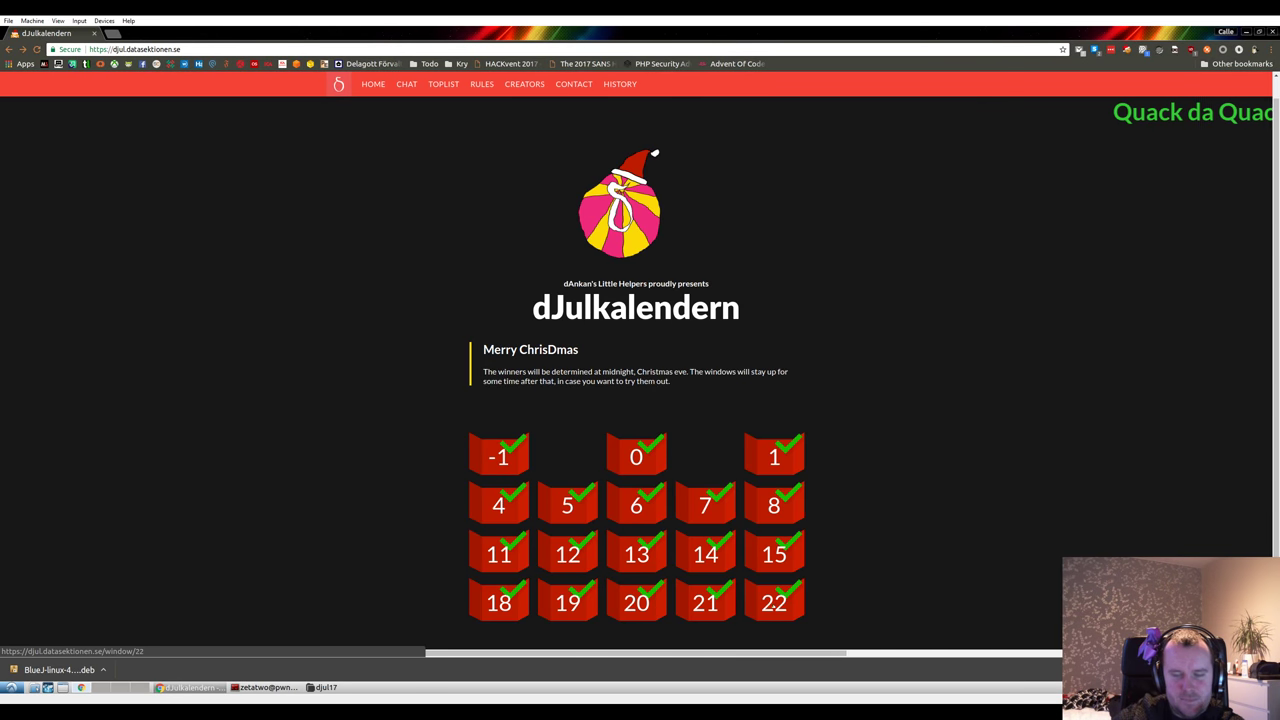
click(774, 600)
scroll(367, 412, down, 3)
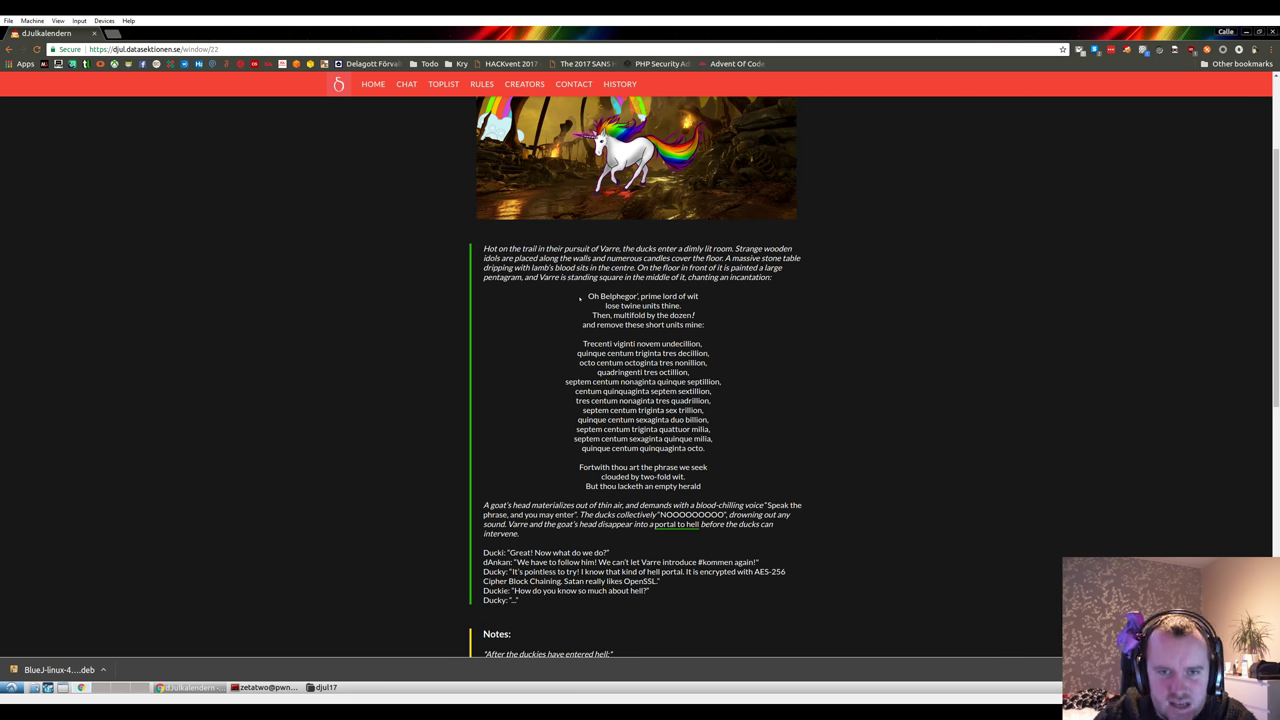
drag(577, 295, 723, 488)
scroll(731, 362, down, 2)
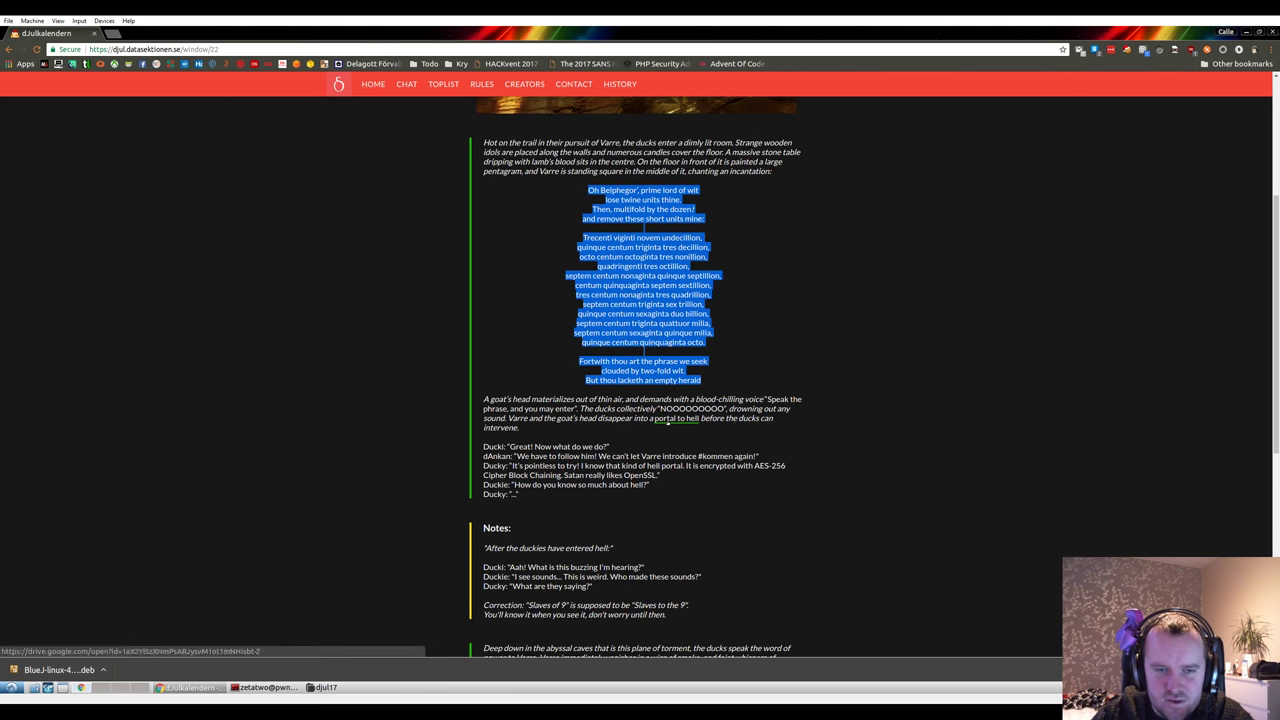
- Switch to the terminal, change from Day21/comics to the Day22 directory and list its files
key(alt+Tab)
key(alt+Tab)
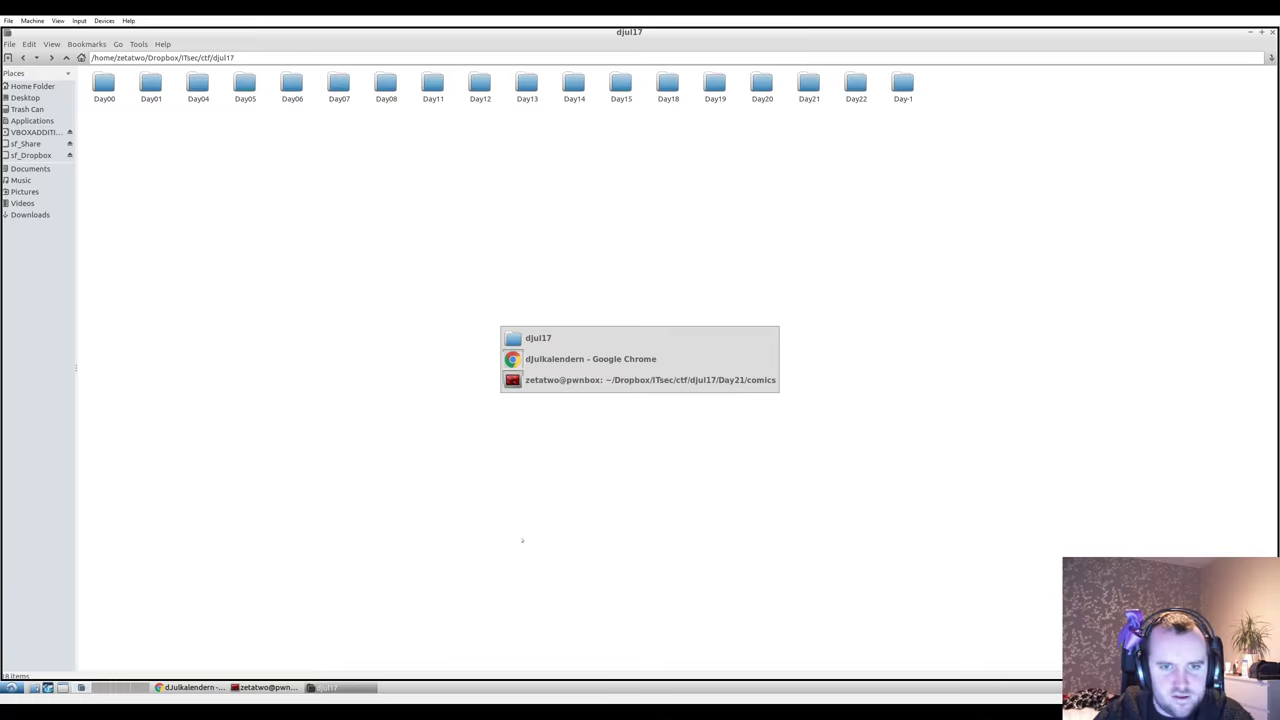
text(cd ..)
key(Return)
text(cd ..)
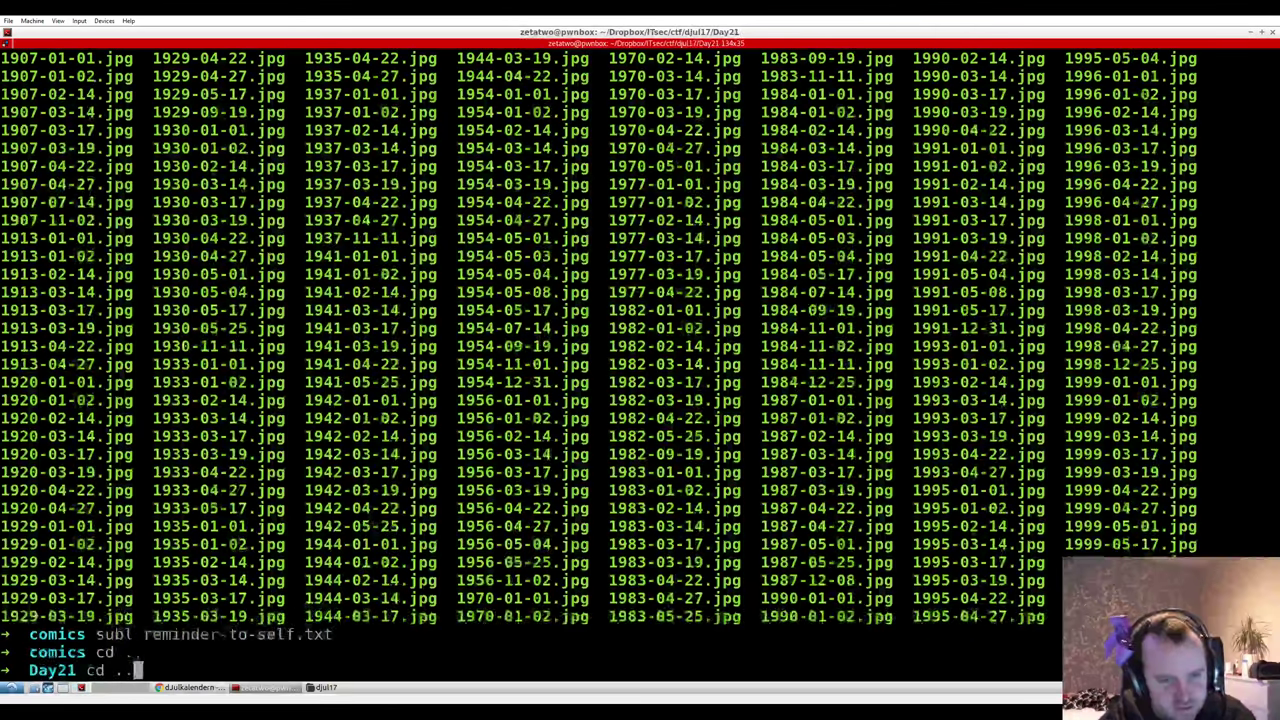
key(Return)
text(cd Day22)
key(Return)
text(ls)
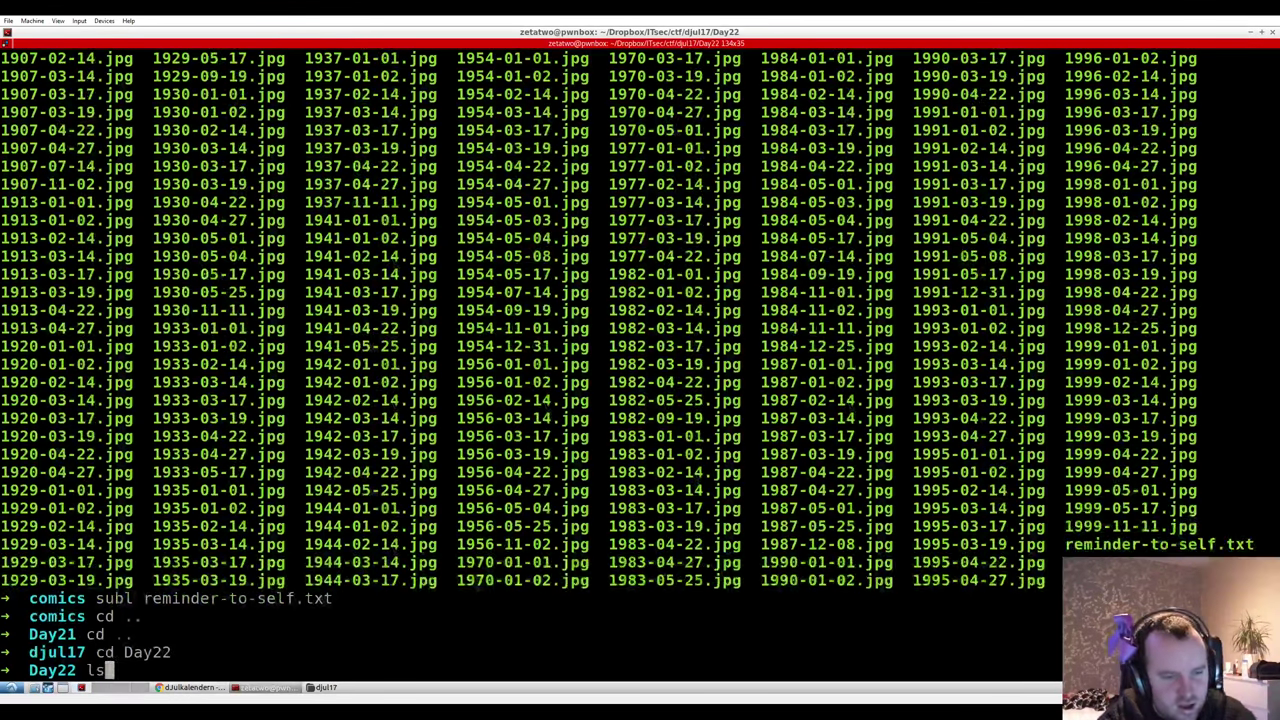
key(Return)
- Check the file type of portal-to-hell.zip with the file command
text(file )
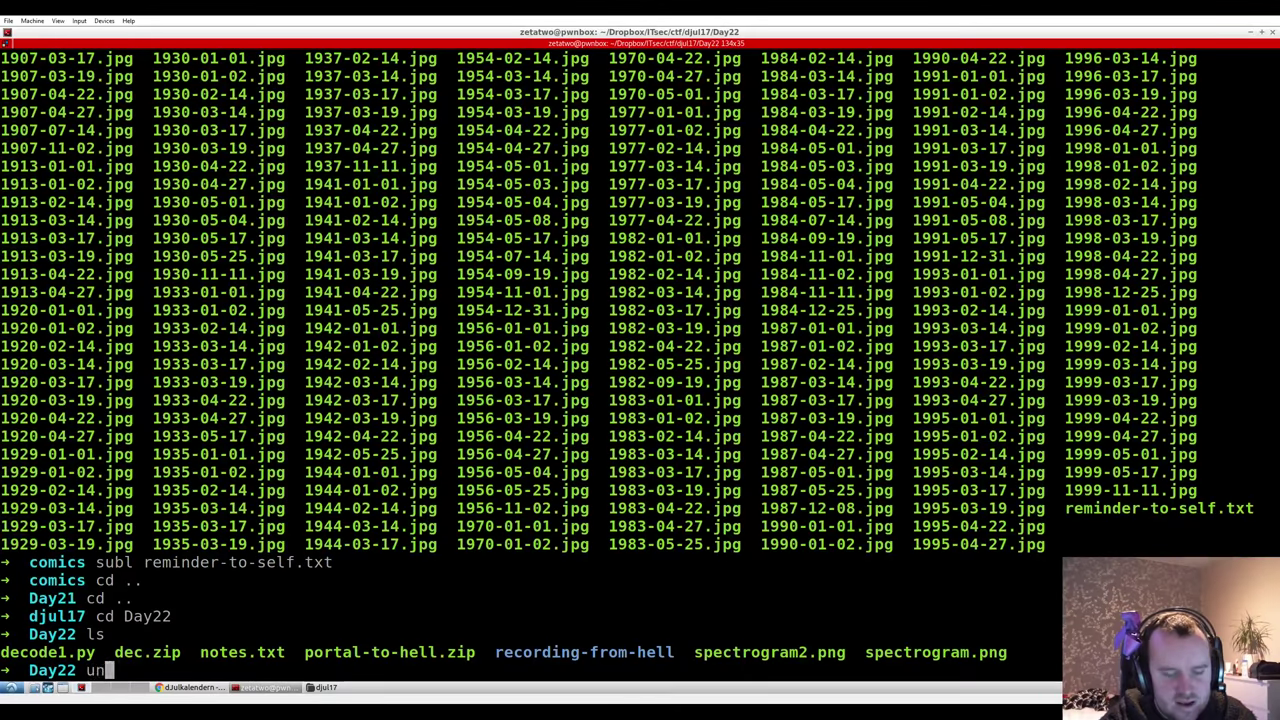
text(po)
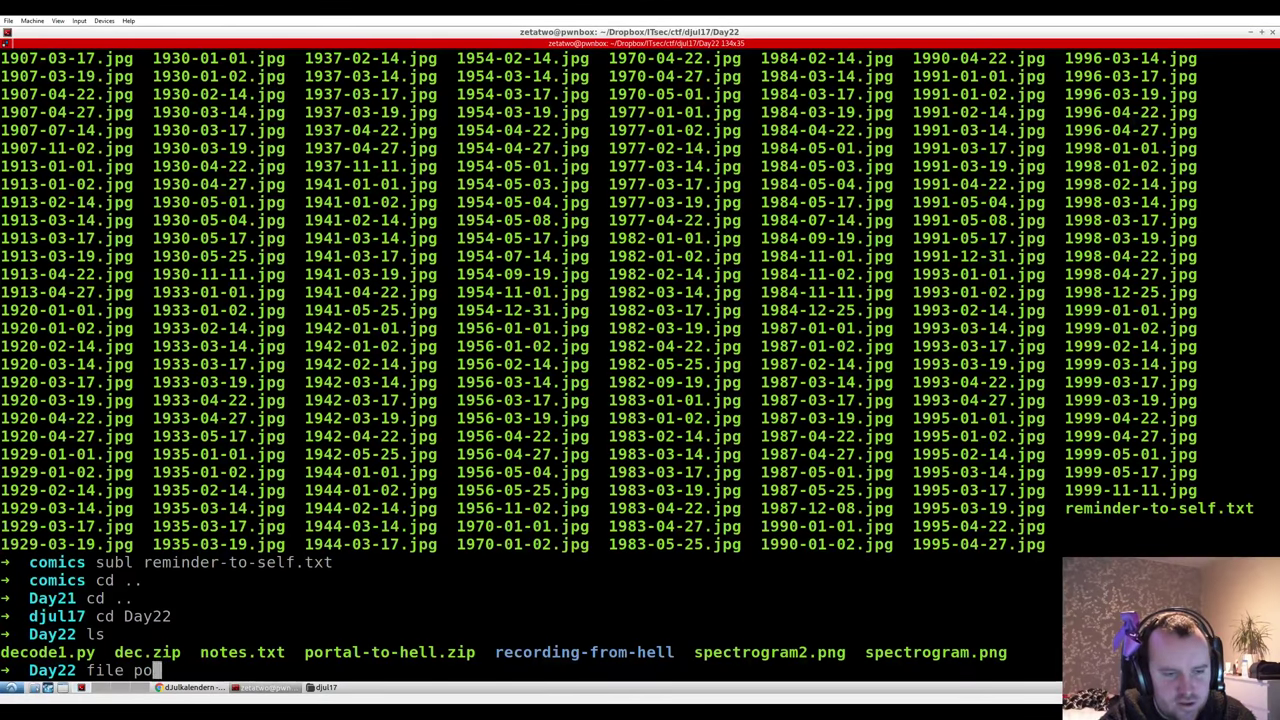
key(Tab)
key(Return)
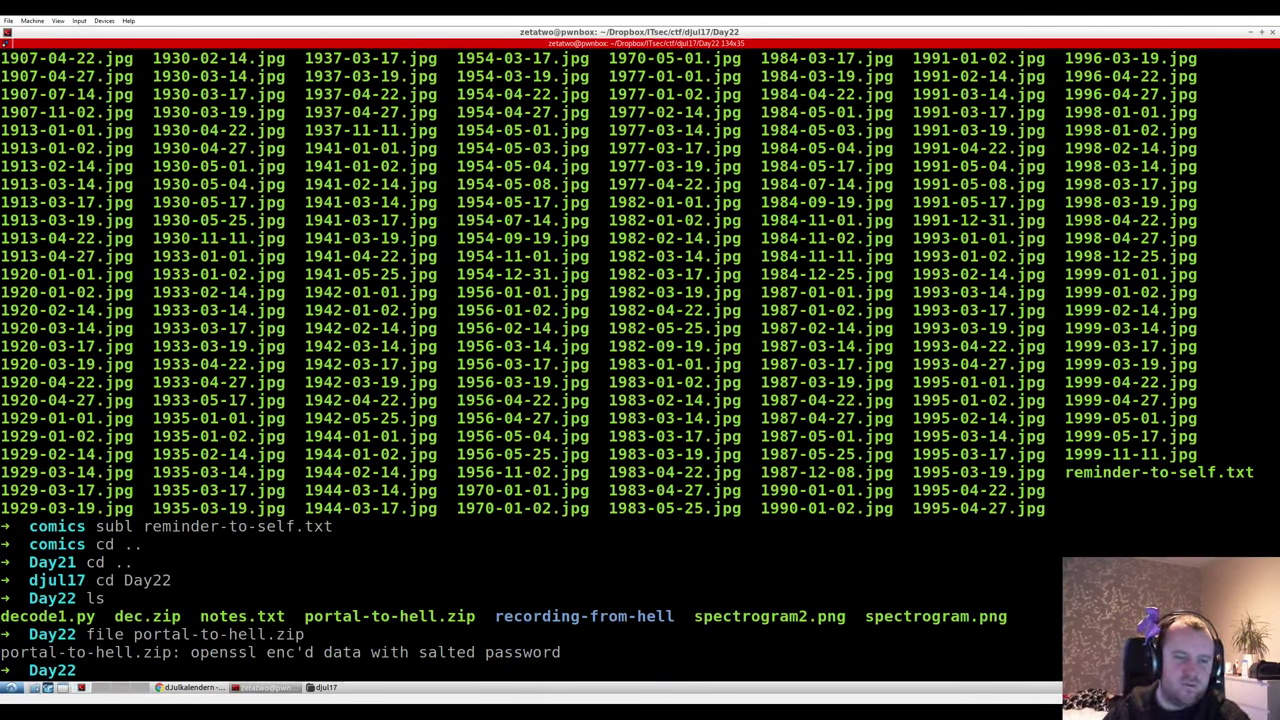
- Glance back at the Day 22 page, list the Day22 files again in the terminal and open notes.txt with subl
key(alt+Tab)
key(alt+Tab)
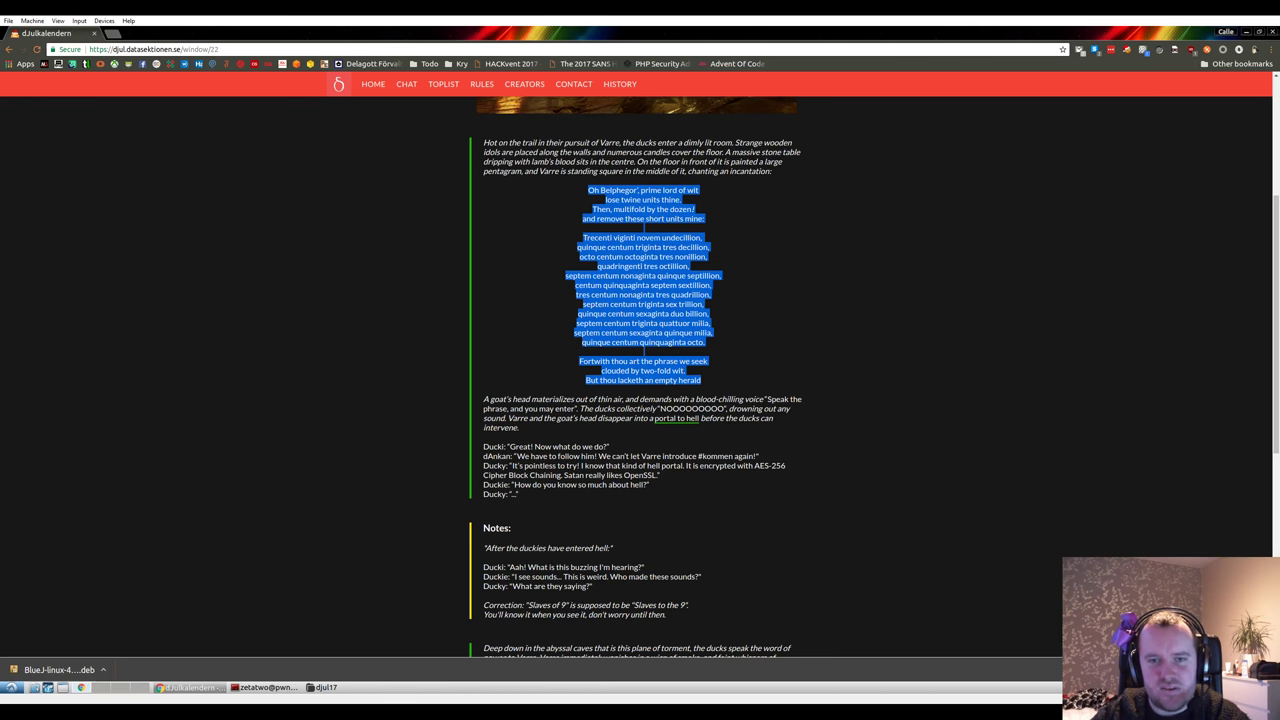
key(alt+Tab)
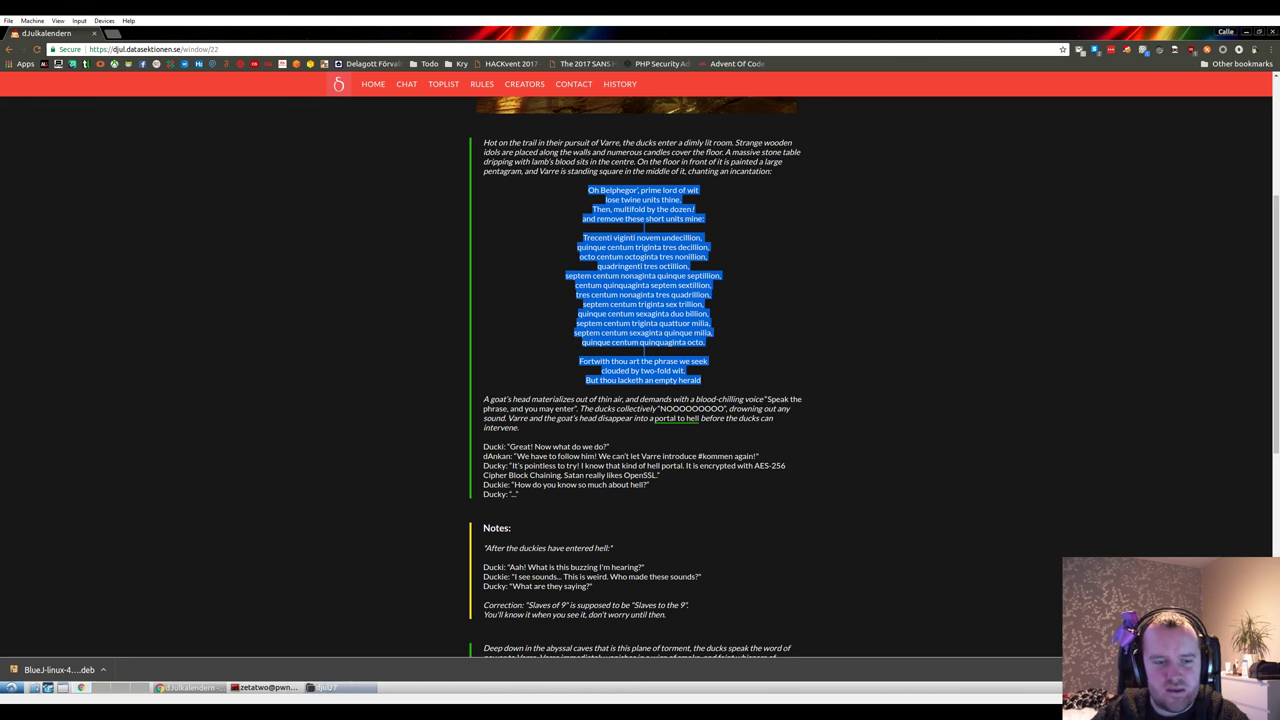
key(alt+Tab)
key(alt+Tab)
text(ls)
key(Return)
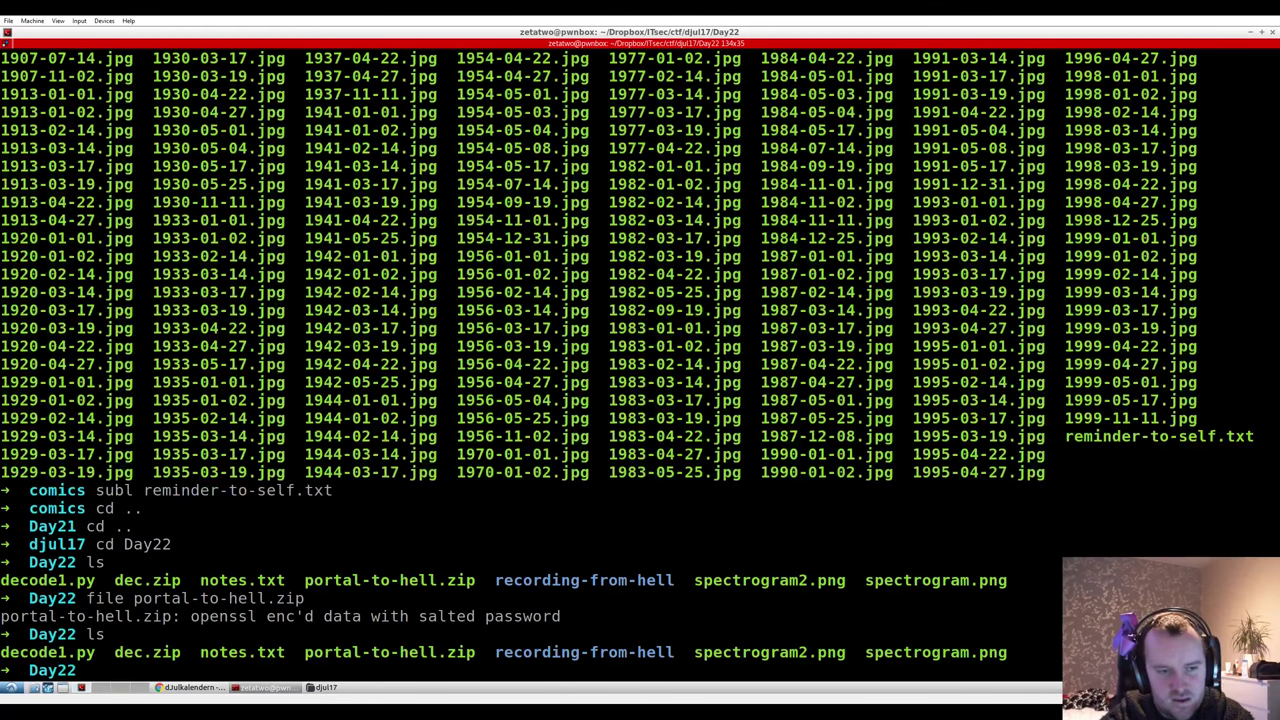
text(subl no)
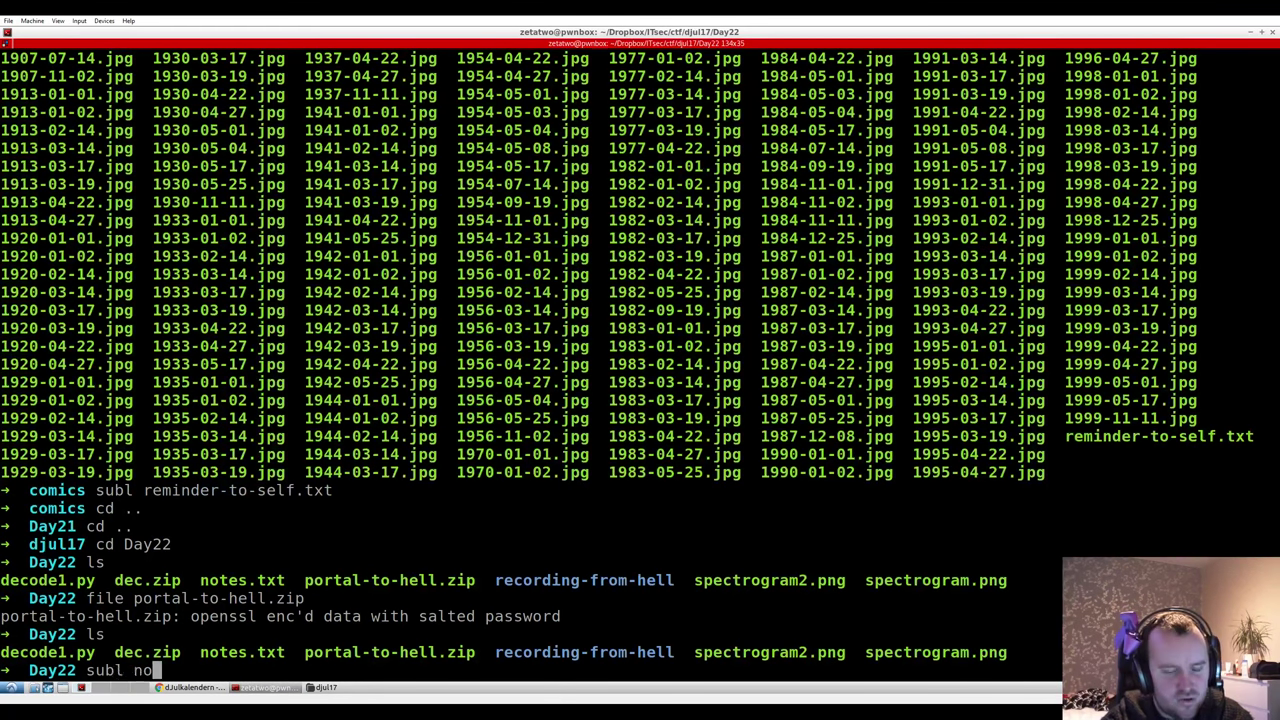
key(Tab)
key(Return)
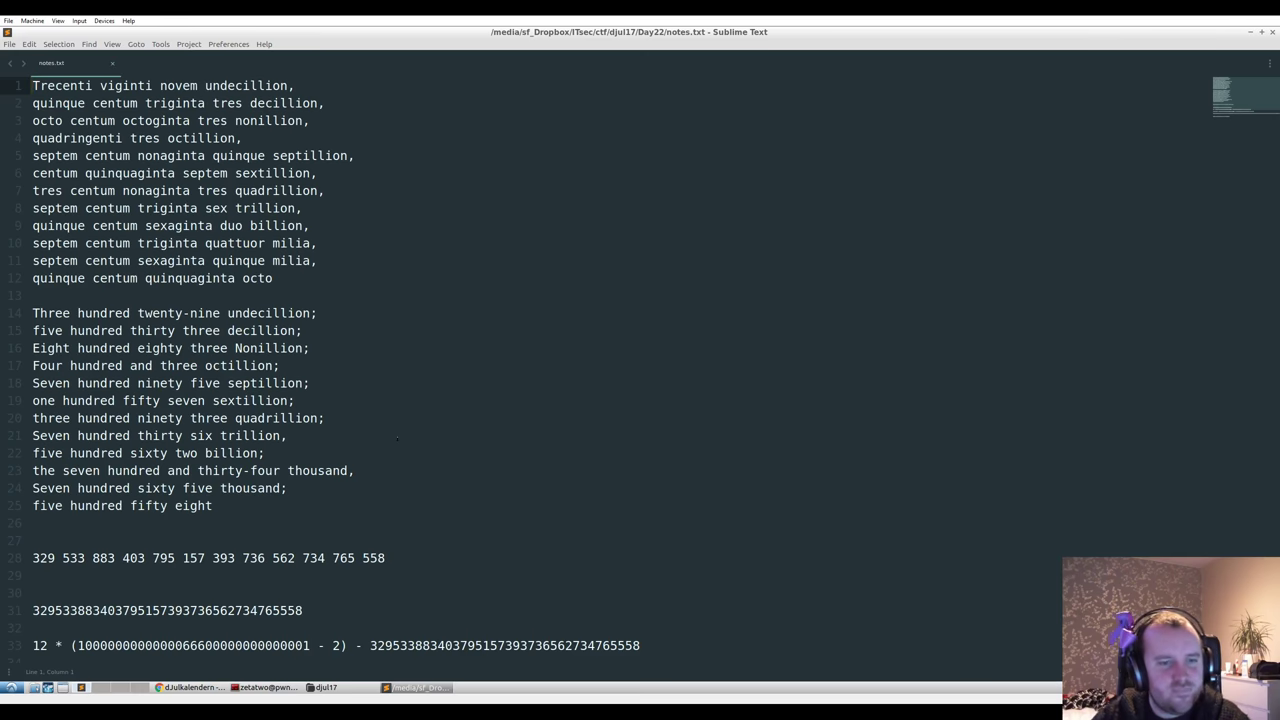
- Return to the Day 22 page in Chrome and examine the incantation's opening line about Belphegor and the prime
key(alt+Tab)
key(alt+Tab)
key(alt+Tab)
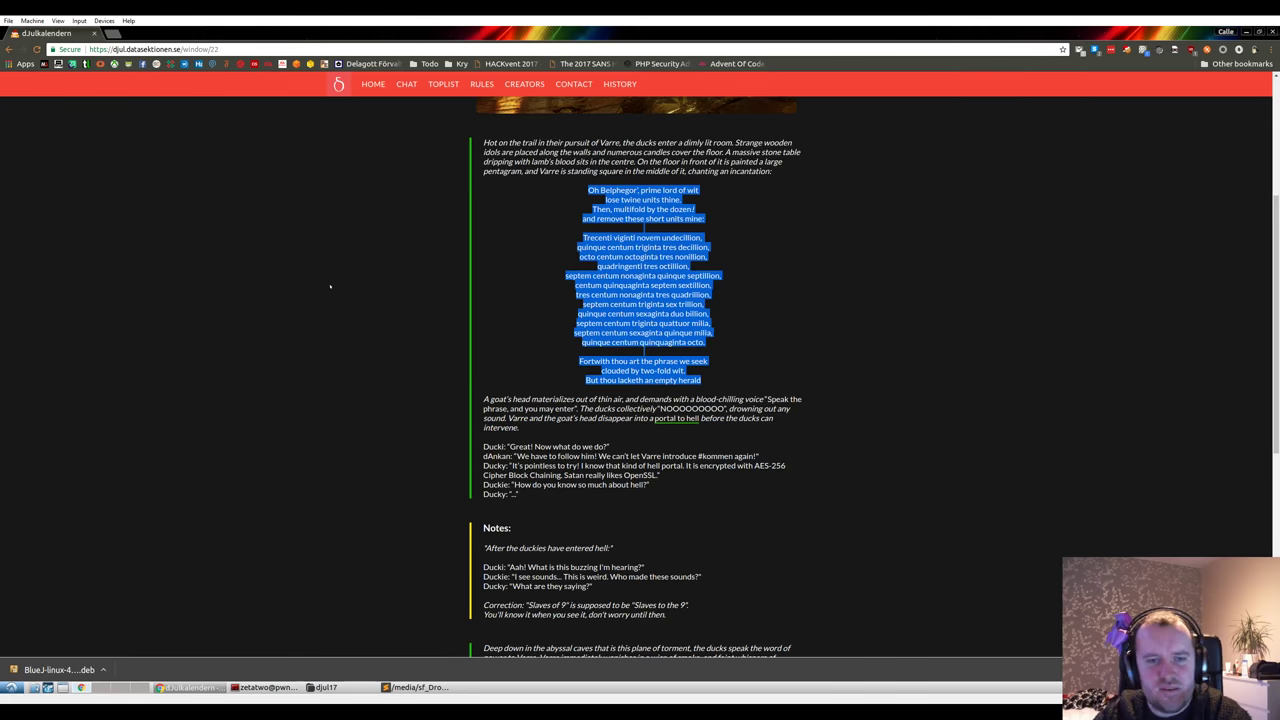
click(586, 210)
scroll(586, 210, up, 1)
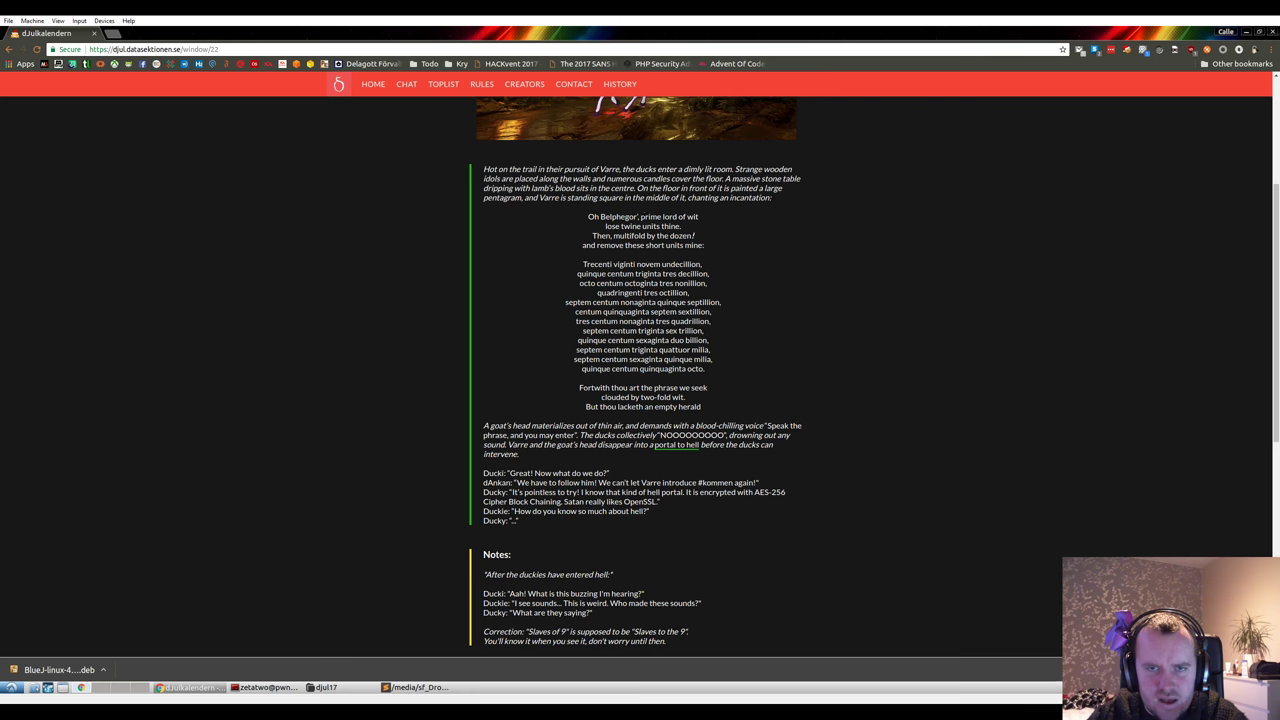
drag(638, 216, 663, 216)
click(663, 216)
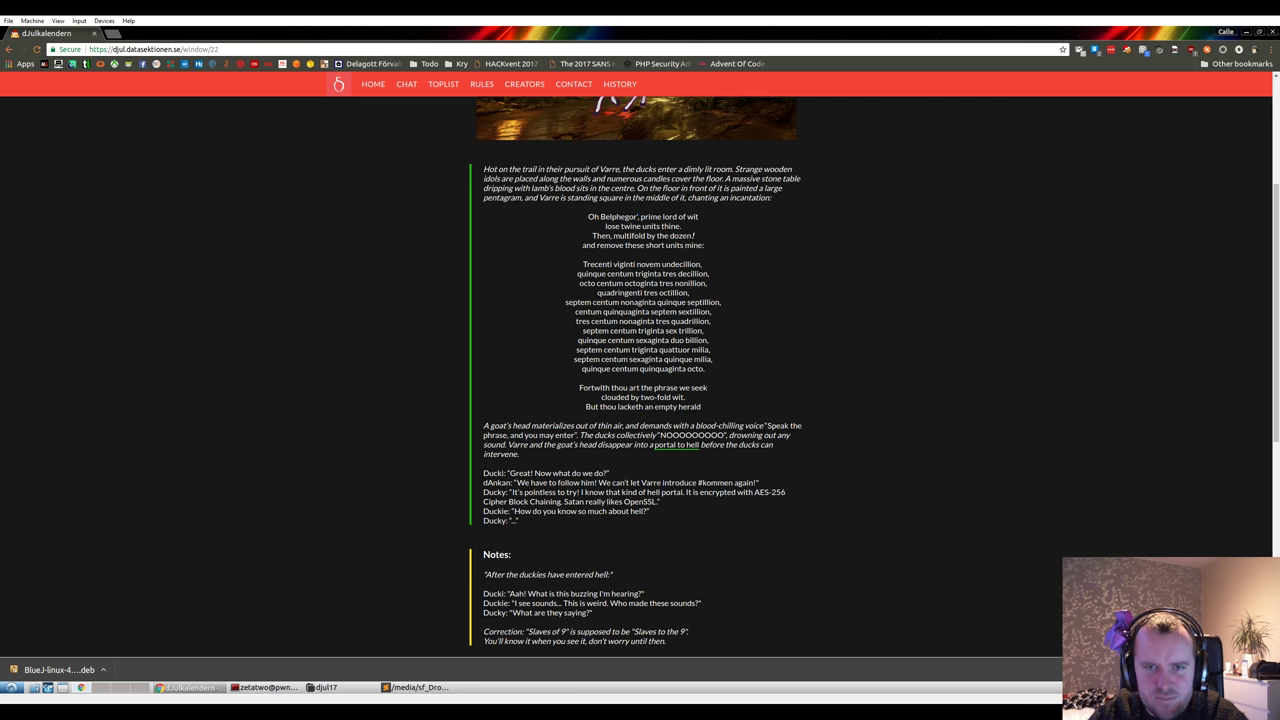
double_click(618, 216)
click(618, 216)
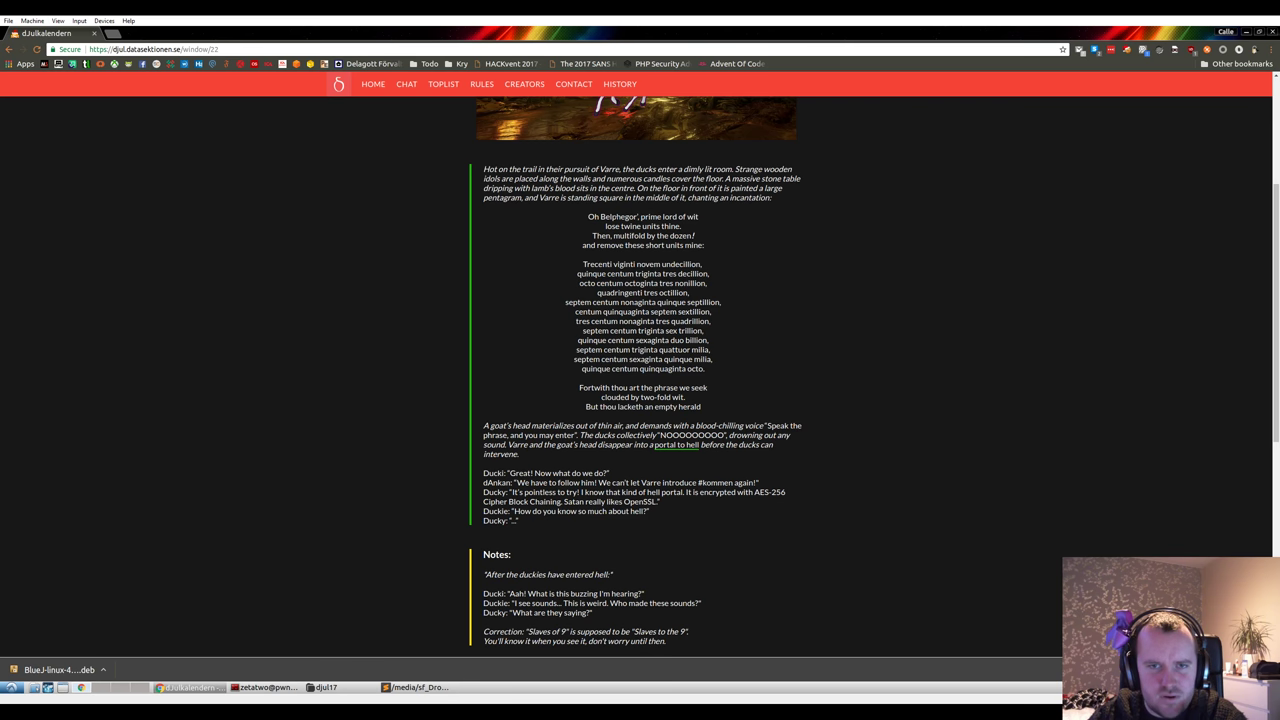
- Search the web for Belphegor in a new tab and open its Wikipedia article
double_click(618, 216)
key(ctrl+c)
key(ctrl+t)
key(ctrl+v)
key(Return)
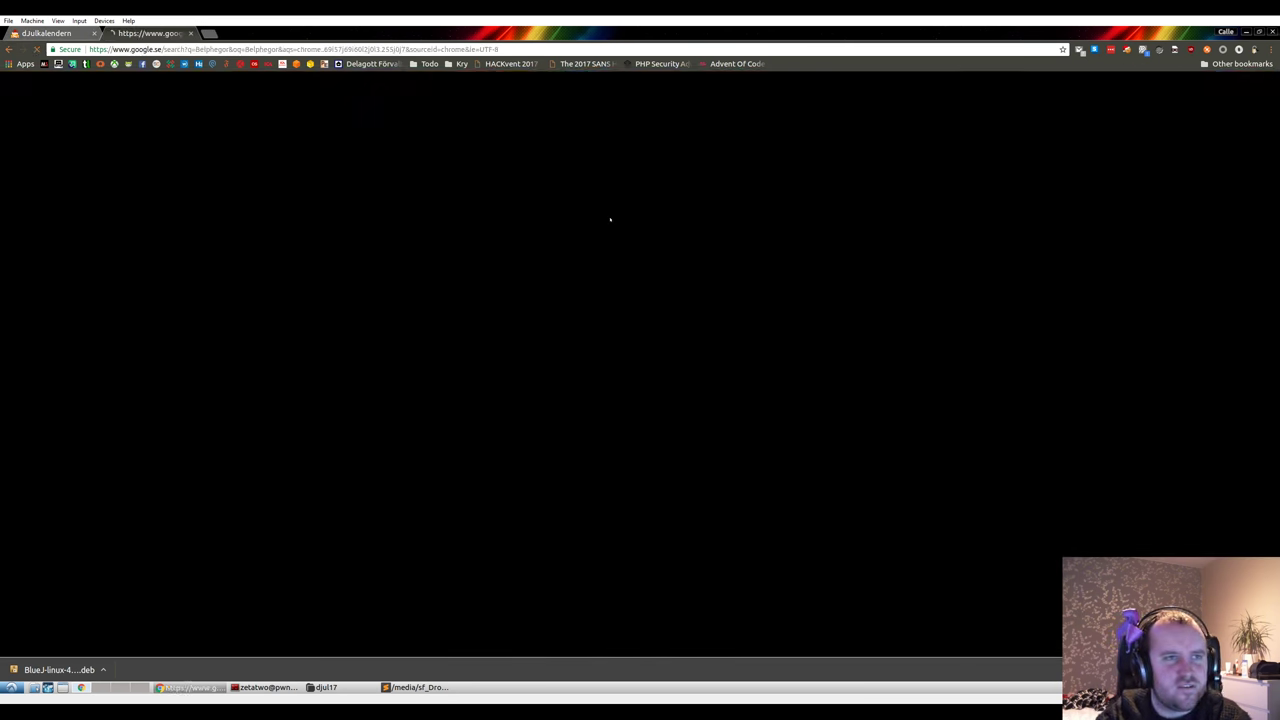
click(130, 232)
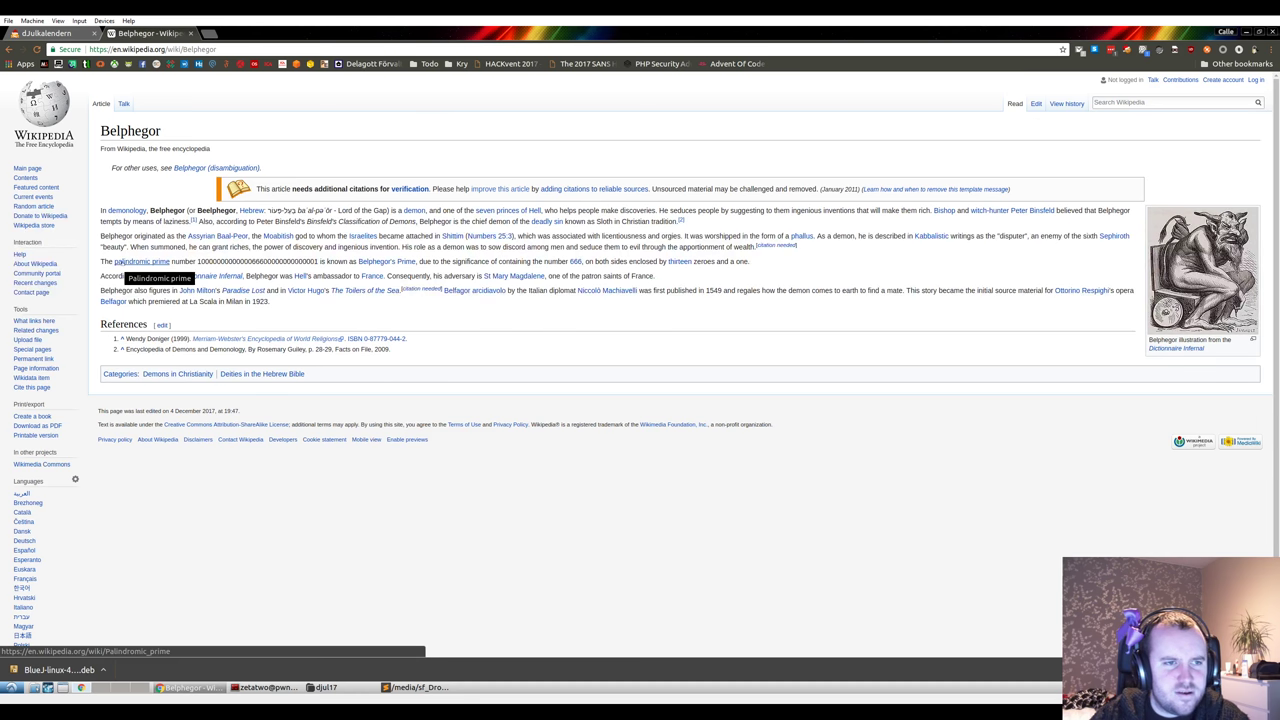
- Pick out Belphegor's Prime in the Wikipedia article and compare it with notes.txt and the incantation's "prime lord" line
double_click(243, 262)
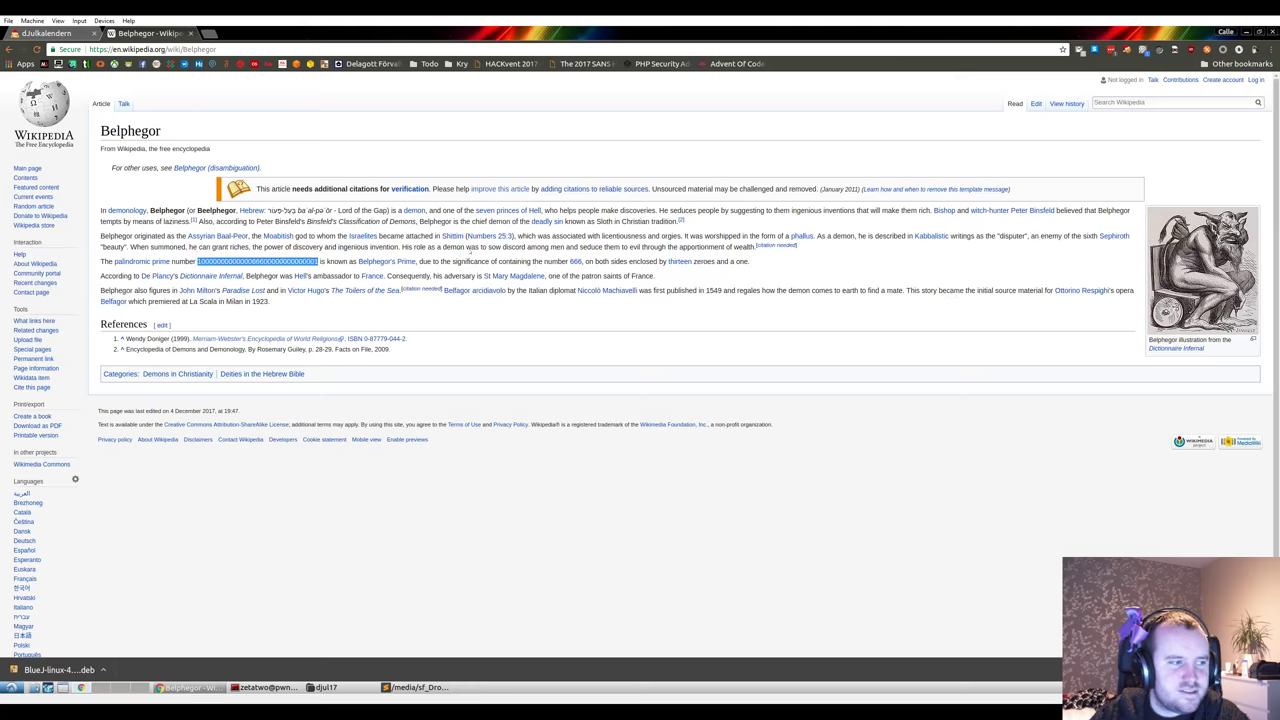
key(ctrl+shift+Tab)
key(alt+Tab)
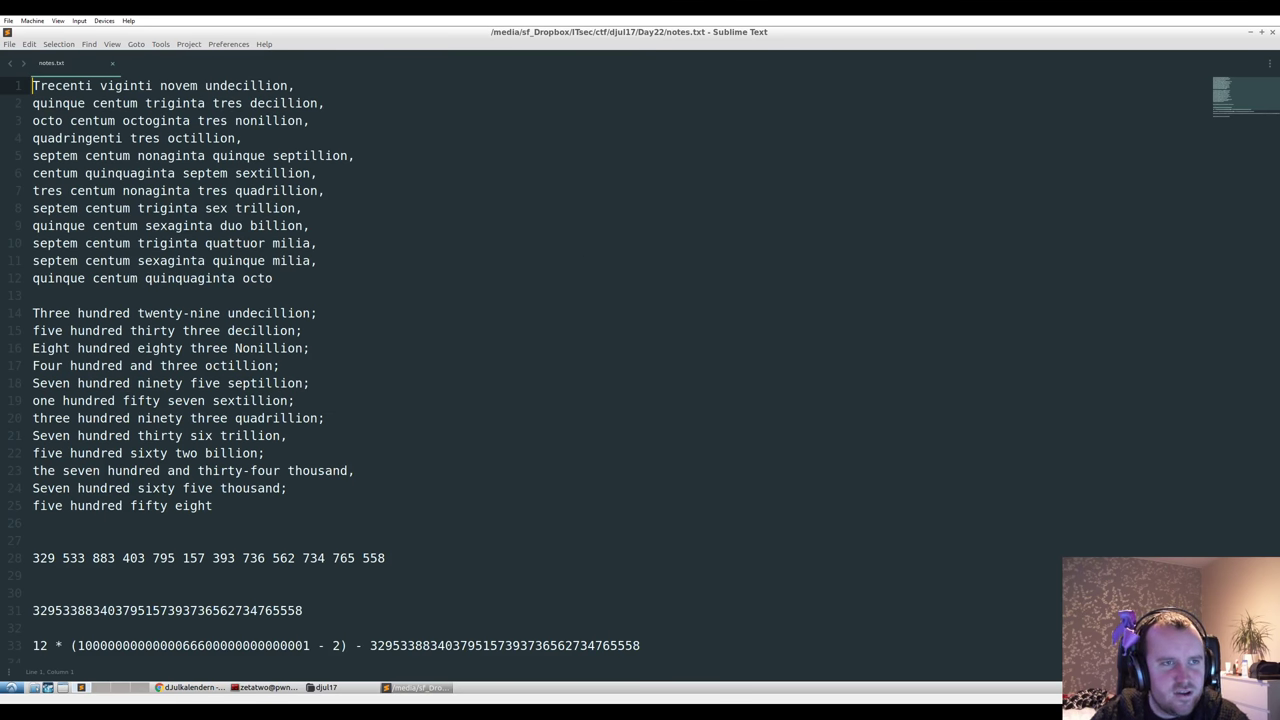
key(alt+Tab)
drag(589, 216, 678, 216)
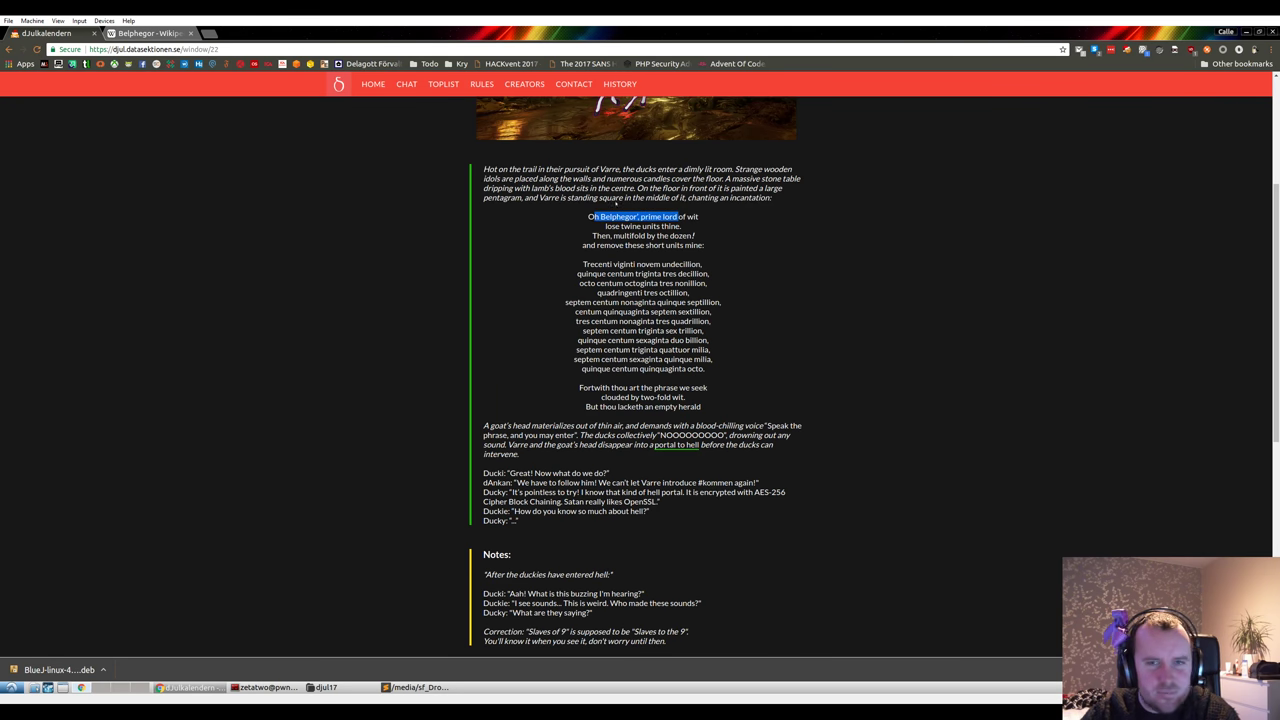
click(613, 216)
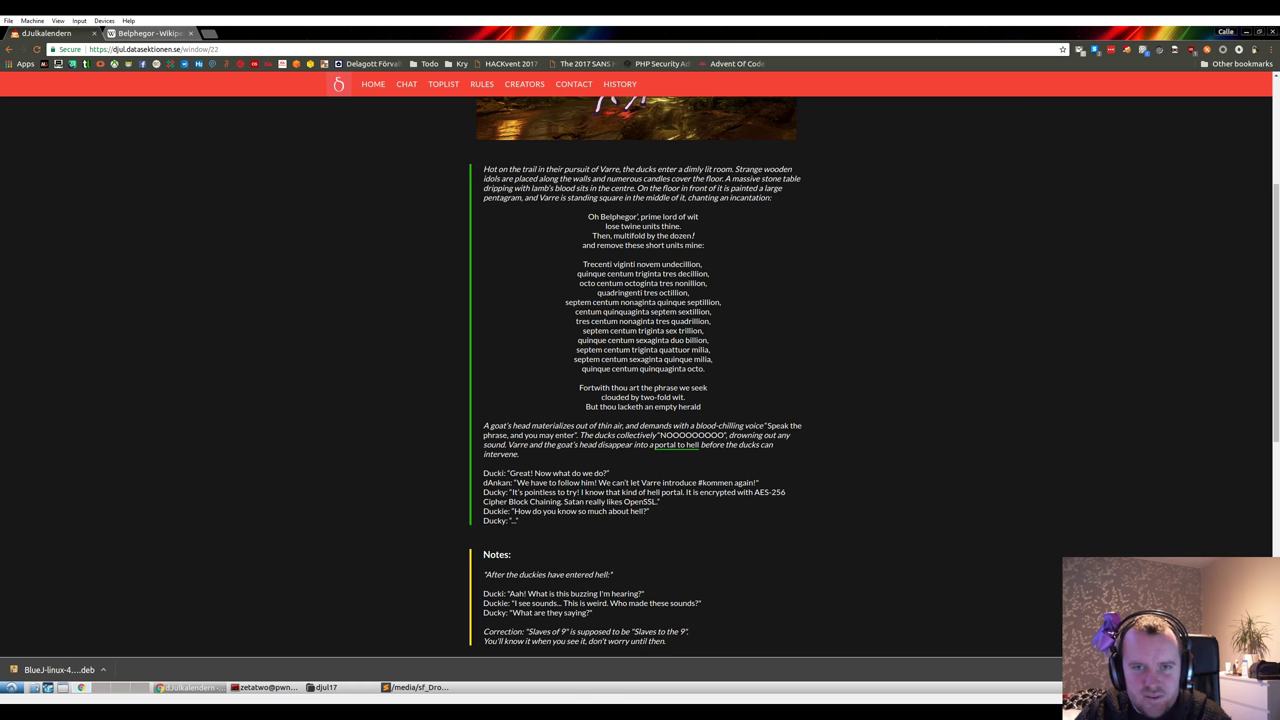
- Copy the incantation's twelve Latin number lines and translate them to English at translate.google.se in a new tab
drag(579, 263, 726, 376)
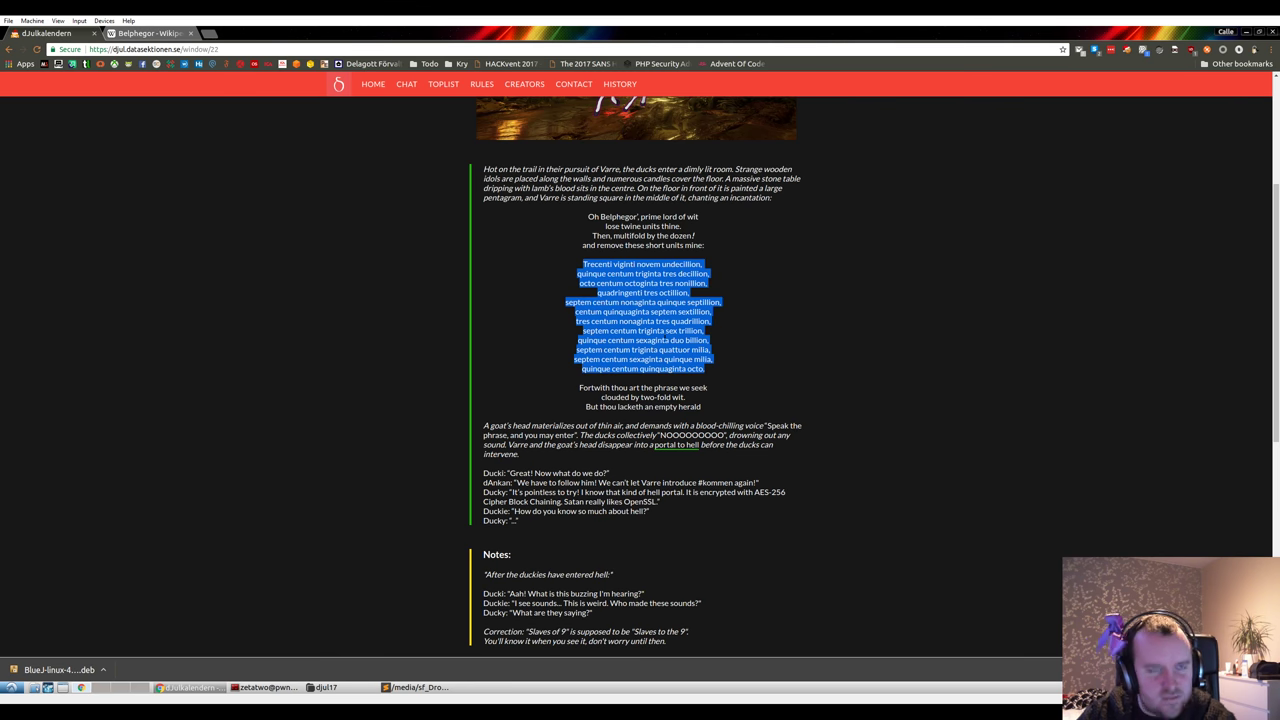
click(366, 297)
key(ctrl+t)
text(translate.google.se)
key(Return)
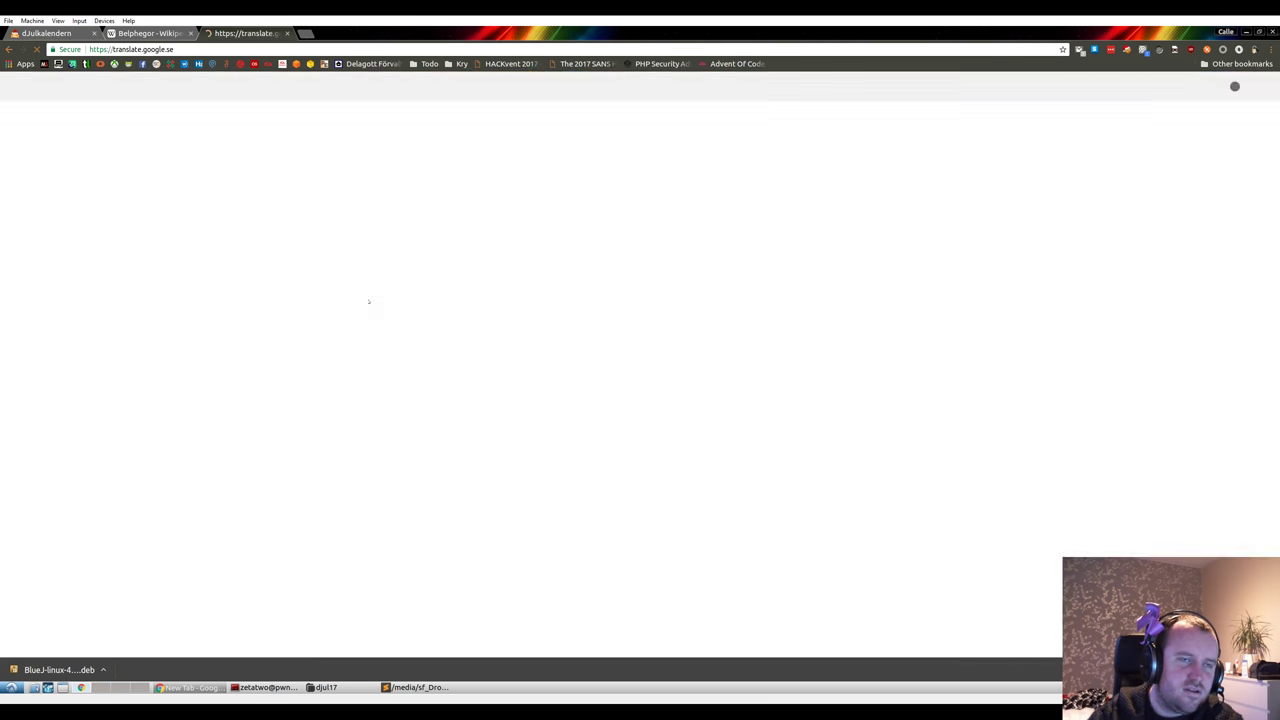
key(ctrl+v)
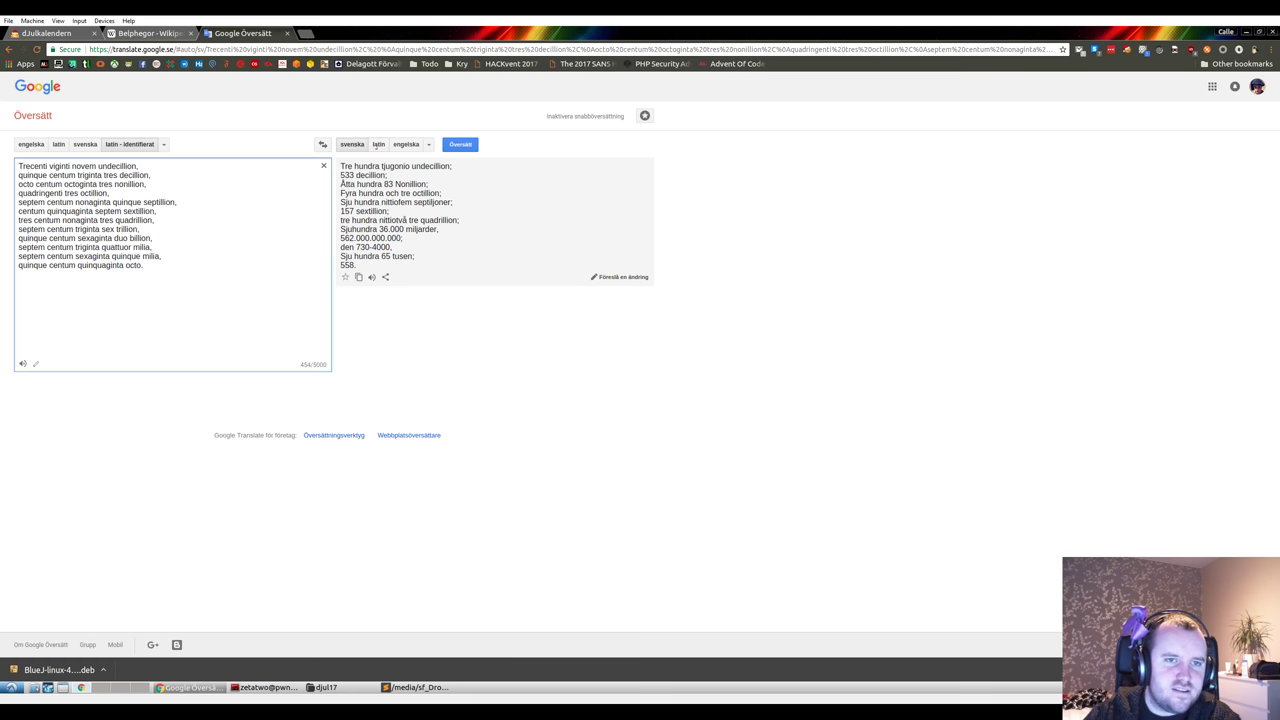
click(405, 144)
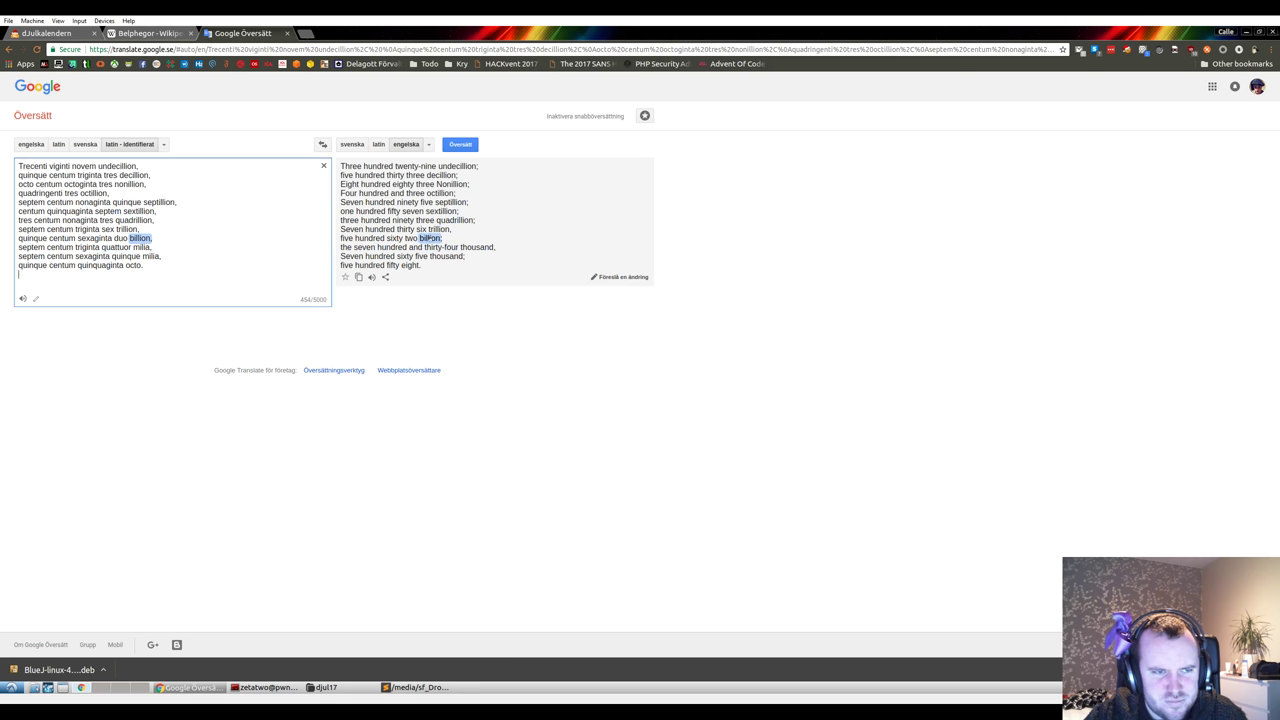
- Check how "milia" is translated in the two consecutive thousand lines of the Latin text
double_click(141, 247)
double_click(150, 256)
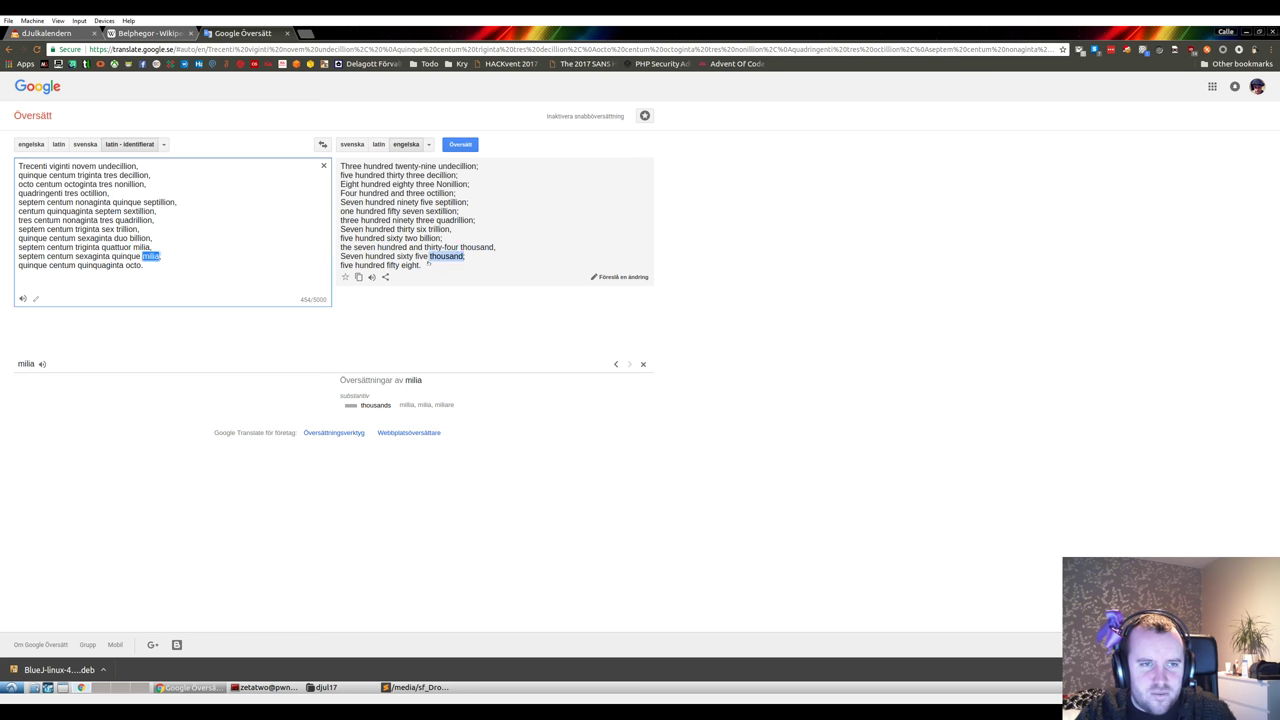
drag(136, 248, 151, 248)
click(136, 247)
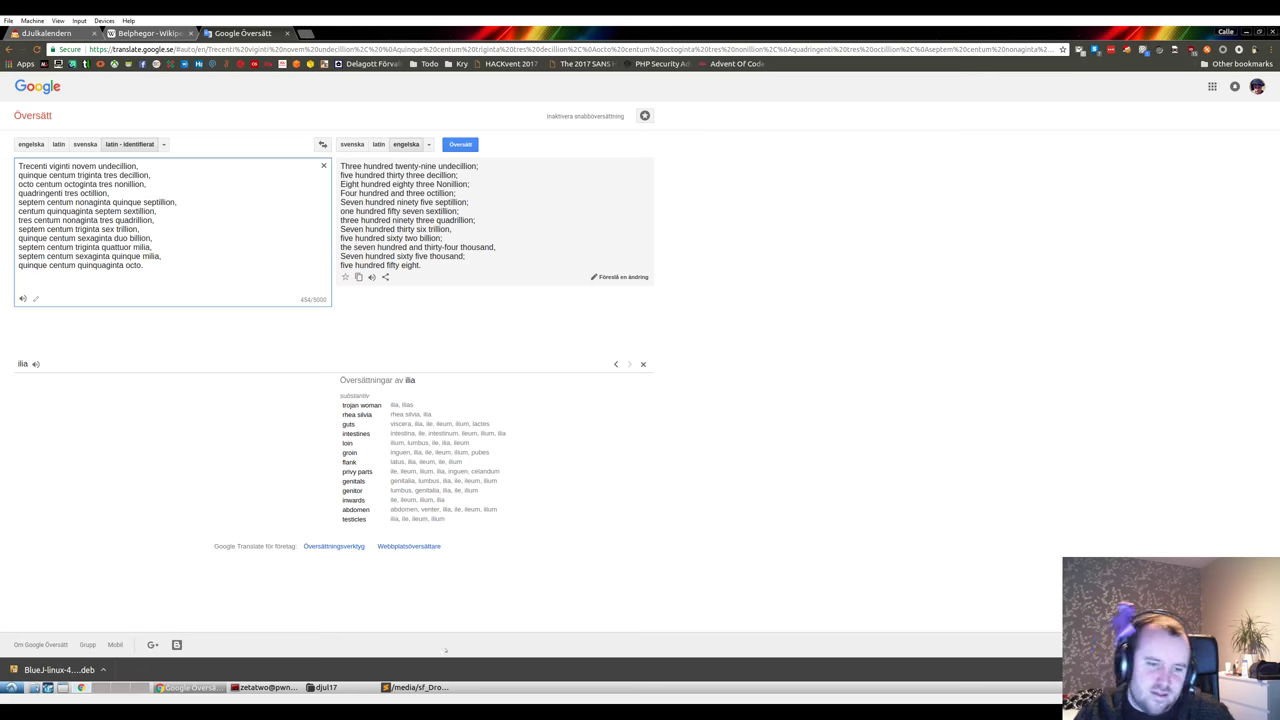
- Switch to notes.txt in Sublime Text and insert a 000 group between 393 and 736 in the spaced number
click(420, 687)
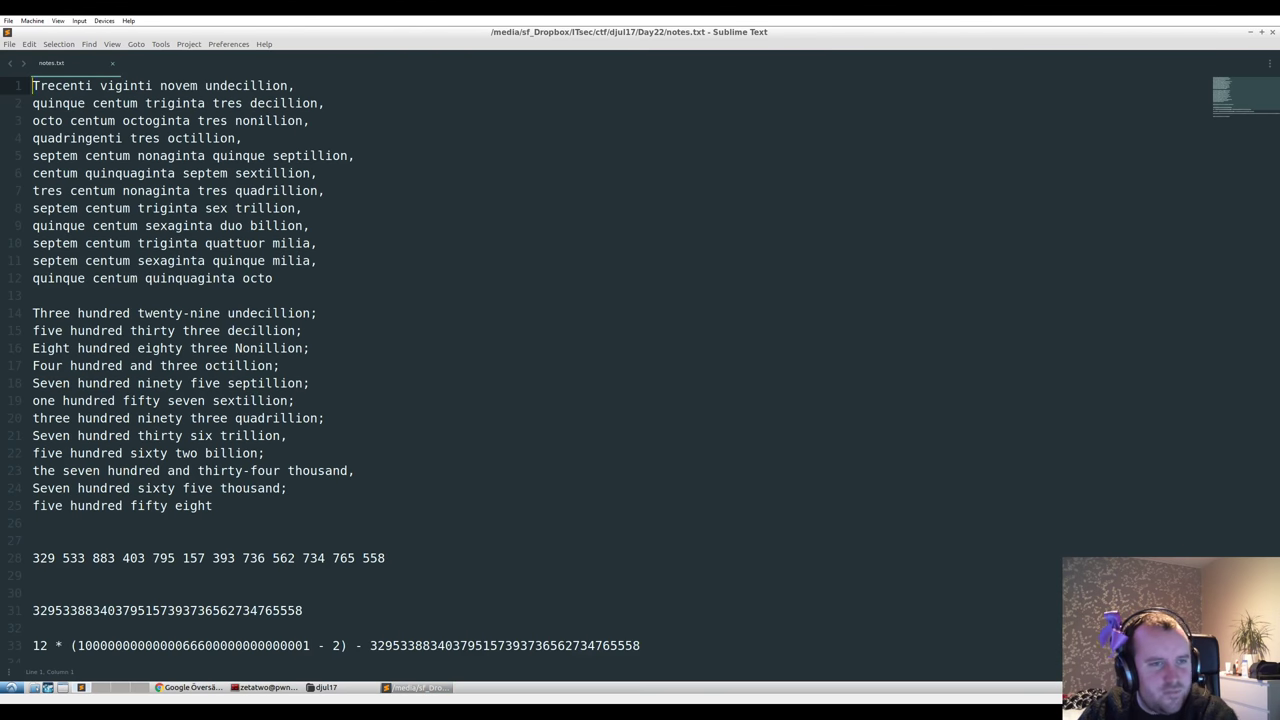
scroll(640, 364, down, 2)
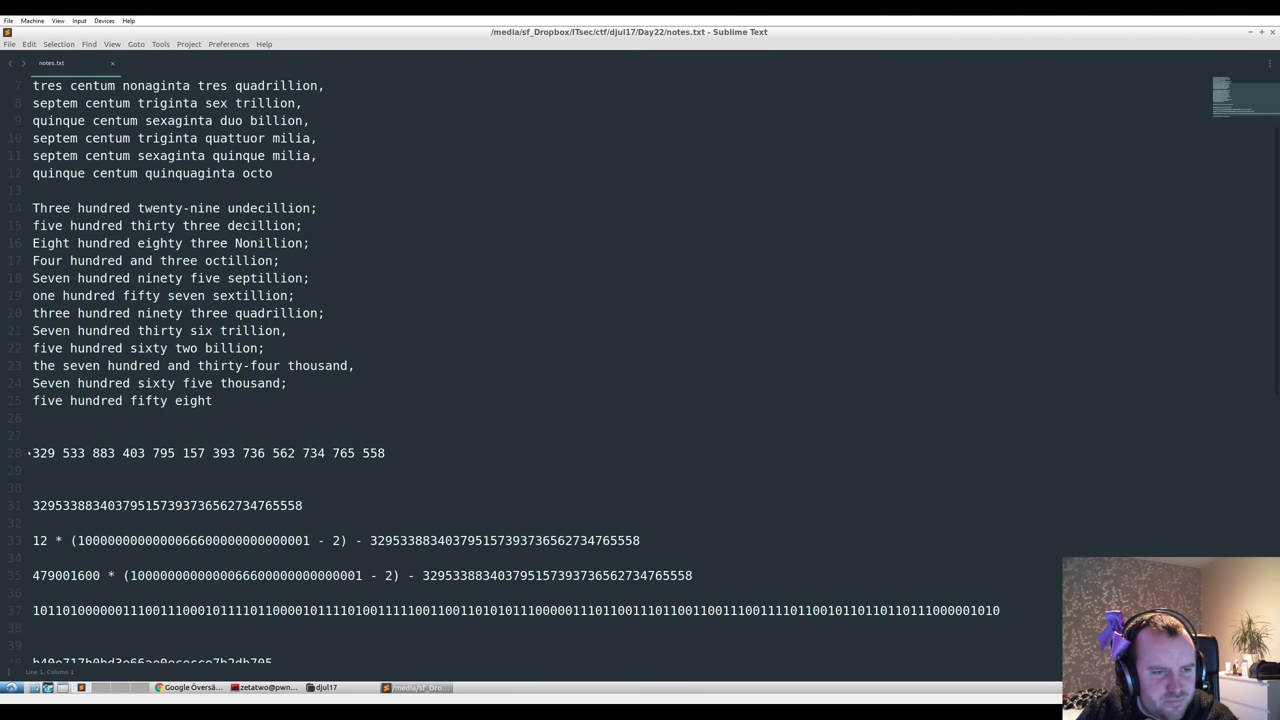
drag(32, 453, 386, 453)
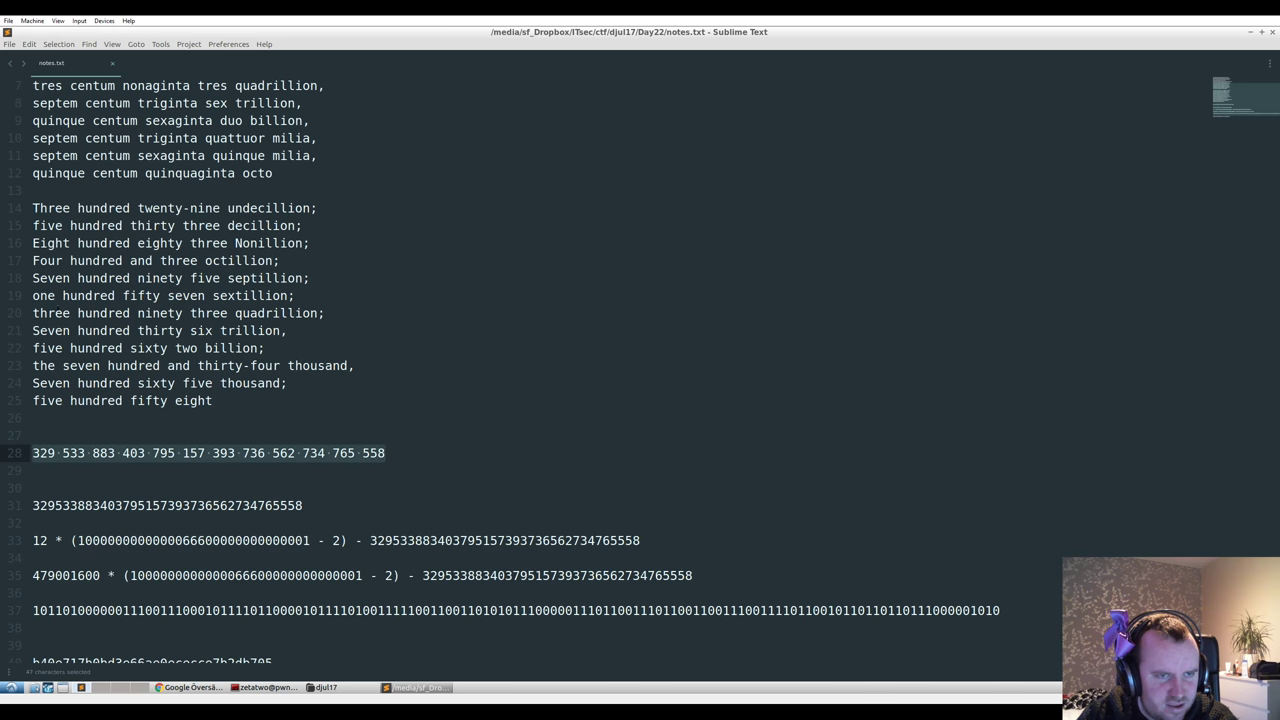
click(242, 453)
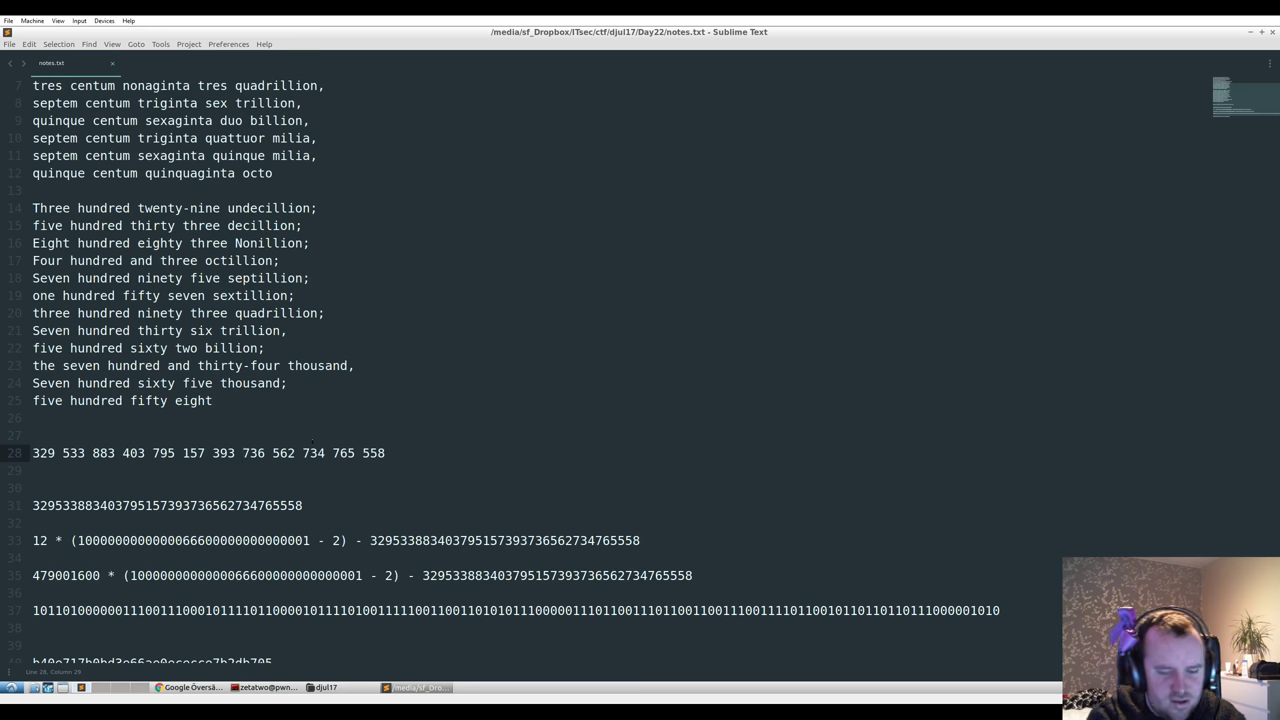
text(000)
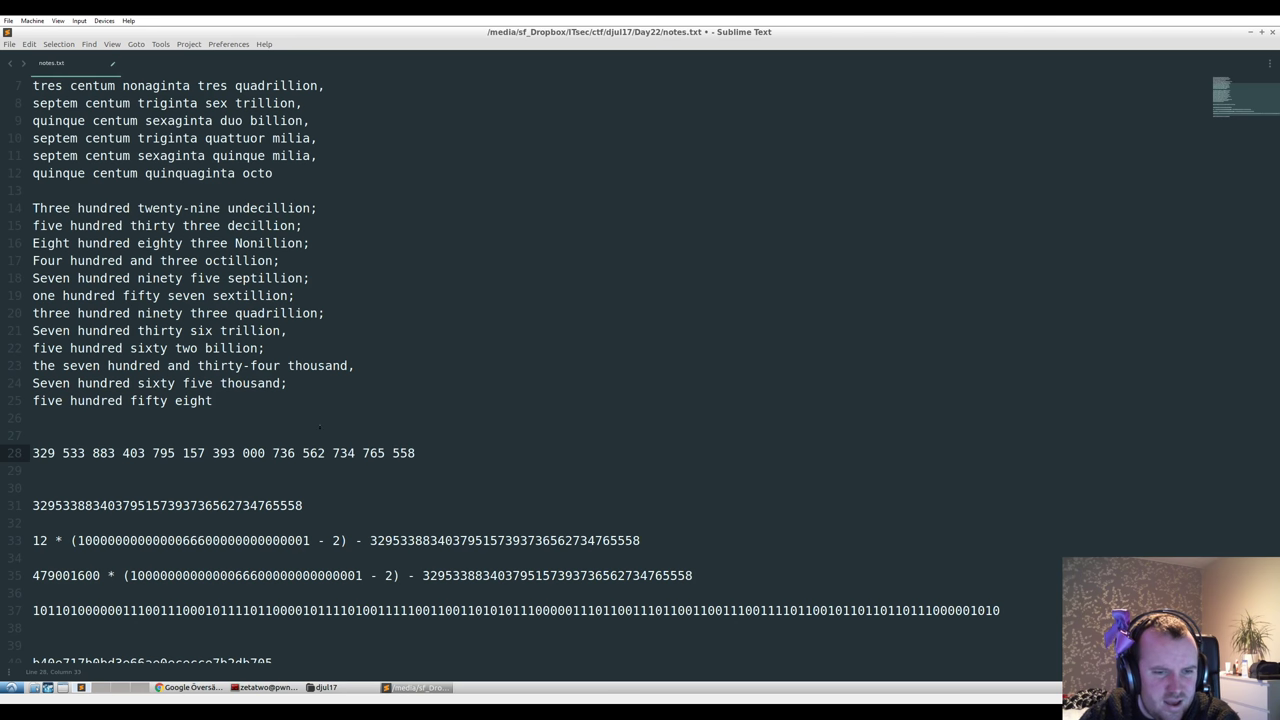
scroll(320, 427, up, 1)
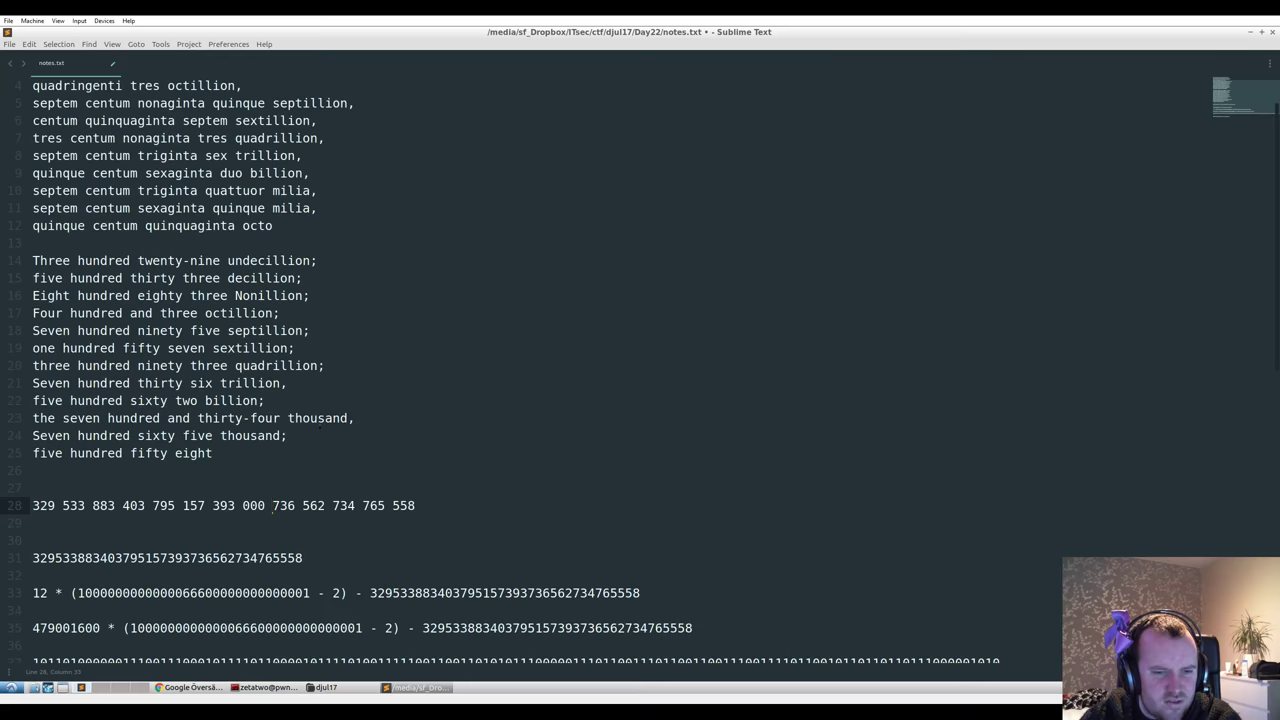
- Return to the Day 22 page in Chrome and examine the closing hints about "two-fold wit" and the "empty herald"
click(190, 688)
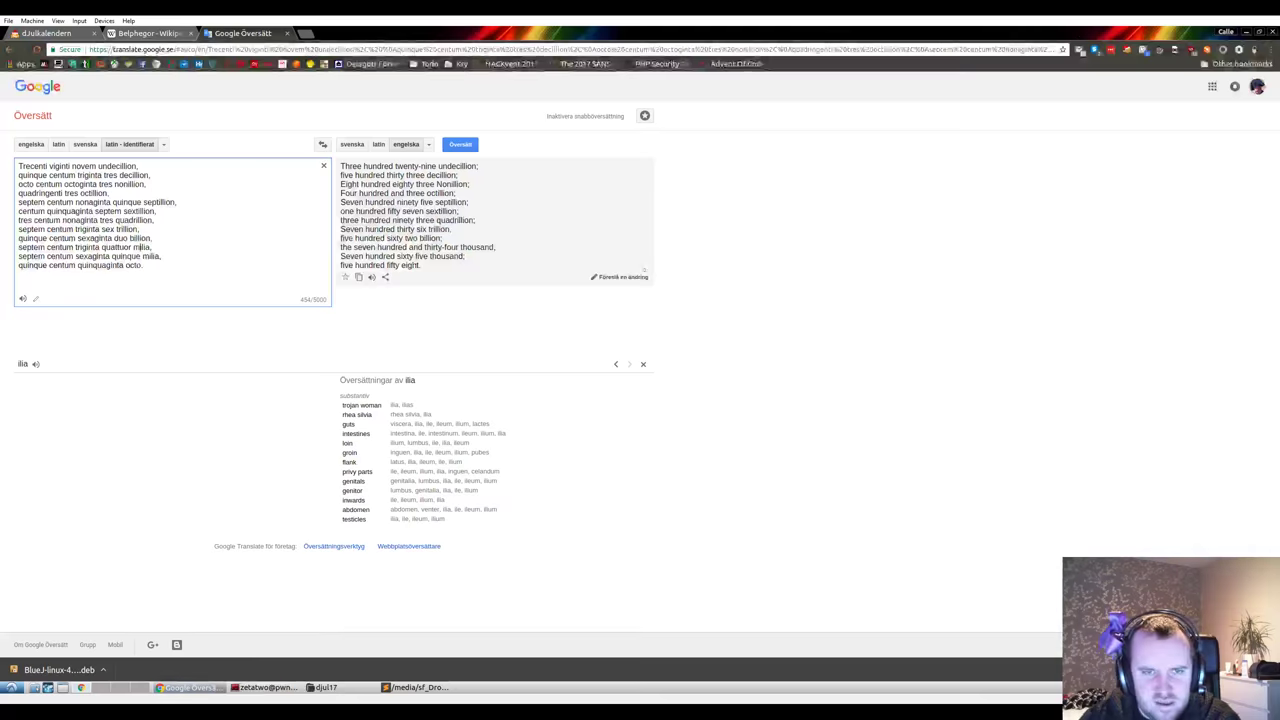
click(85, 35)
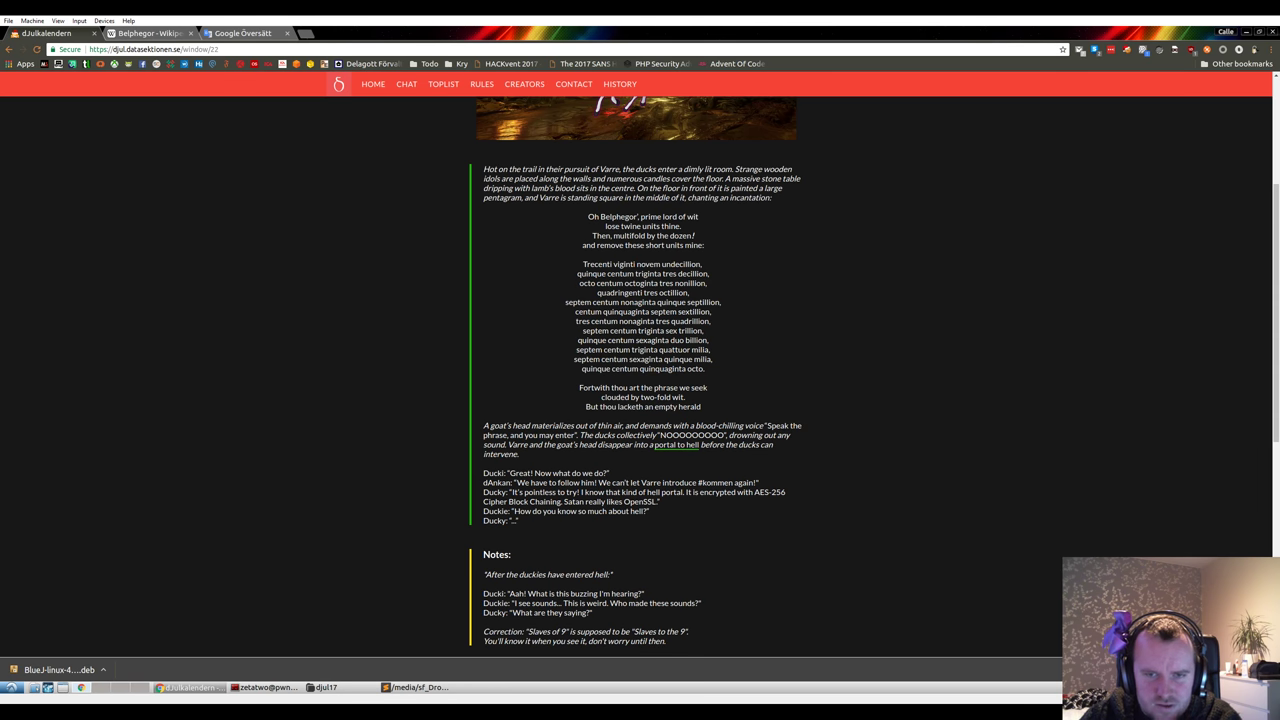
drag(642, 397, 672, 397)
click(672, 397)
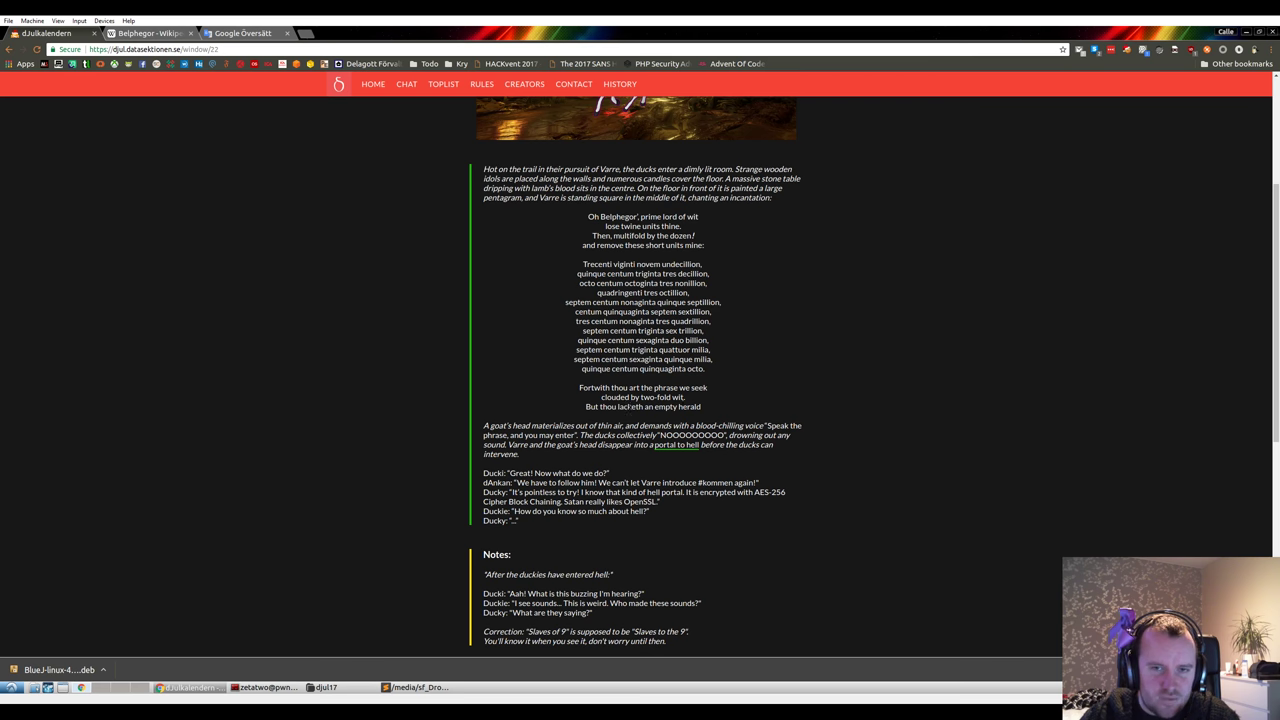
drag(654, 407, 699, 407)
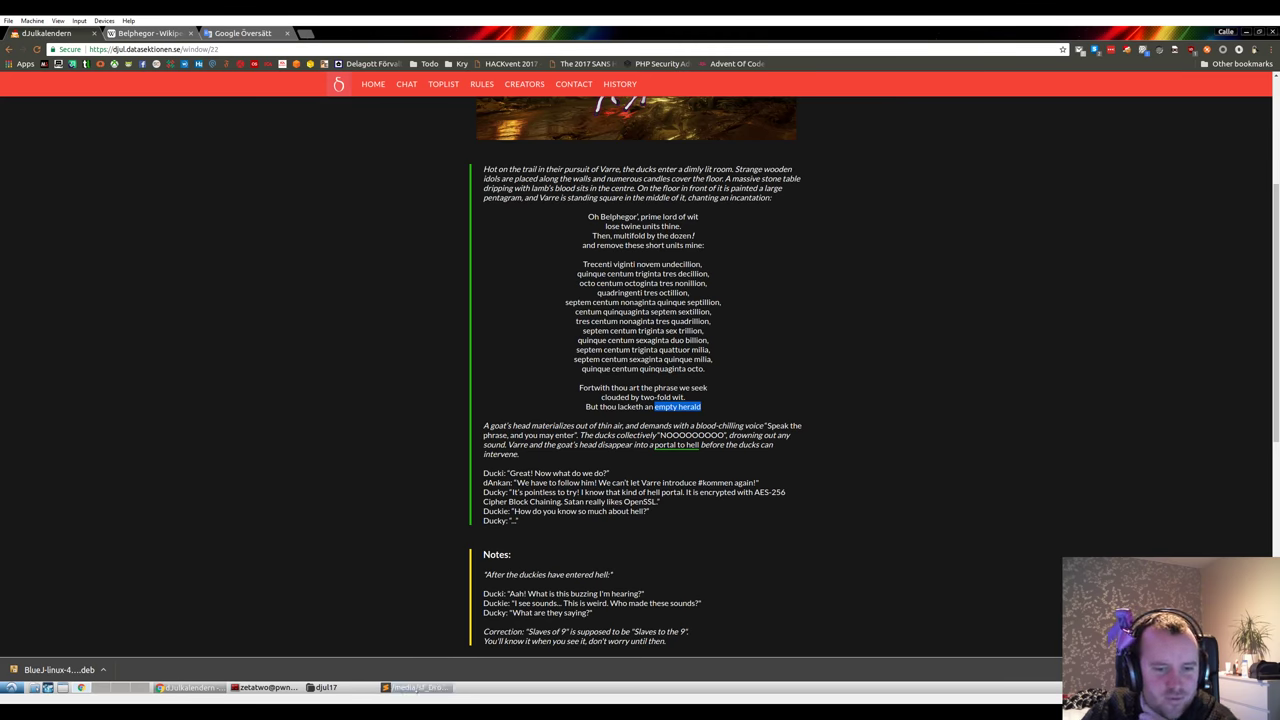
- In notes.txt, insert 000 after 393 in the unspaced number and in the number subtracted in the "12 *" expression
click(415, 687)
scroll(416, 376, down, 1)
scroll(400, 410, up, 3)
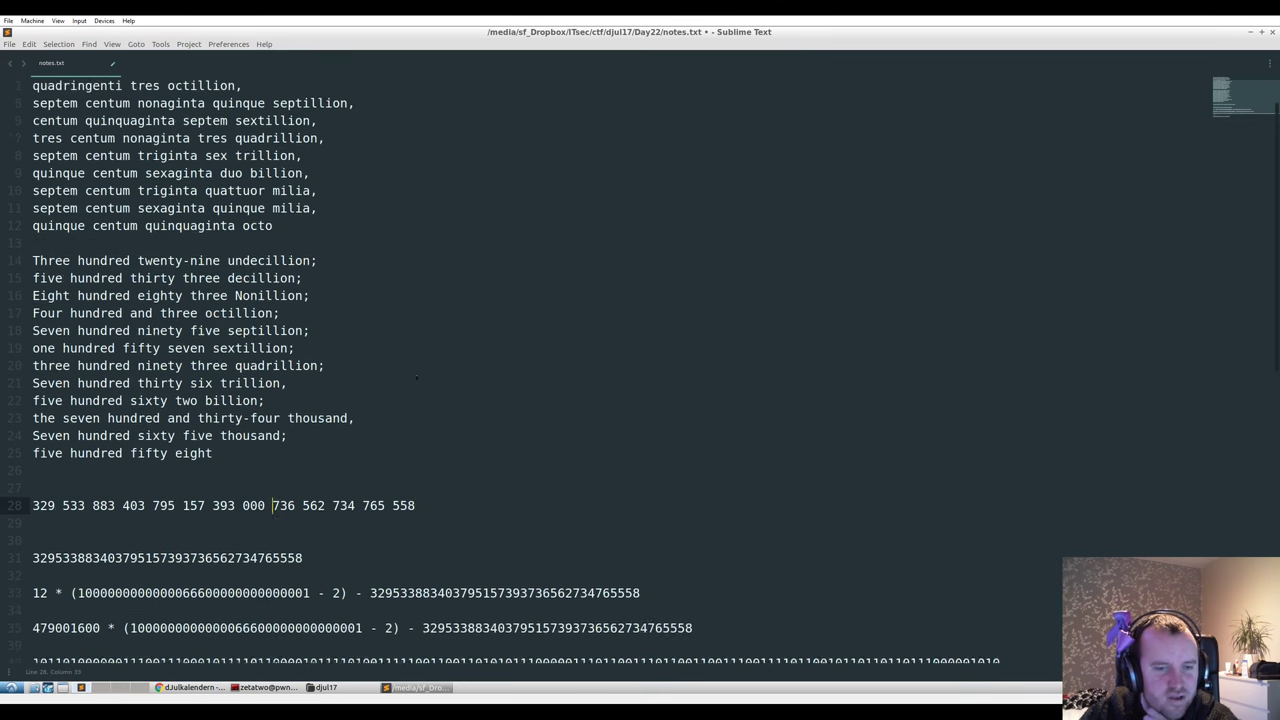
scroll(382, 450, down, 1)
drag(640, 593, 33, 593)
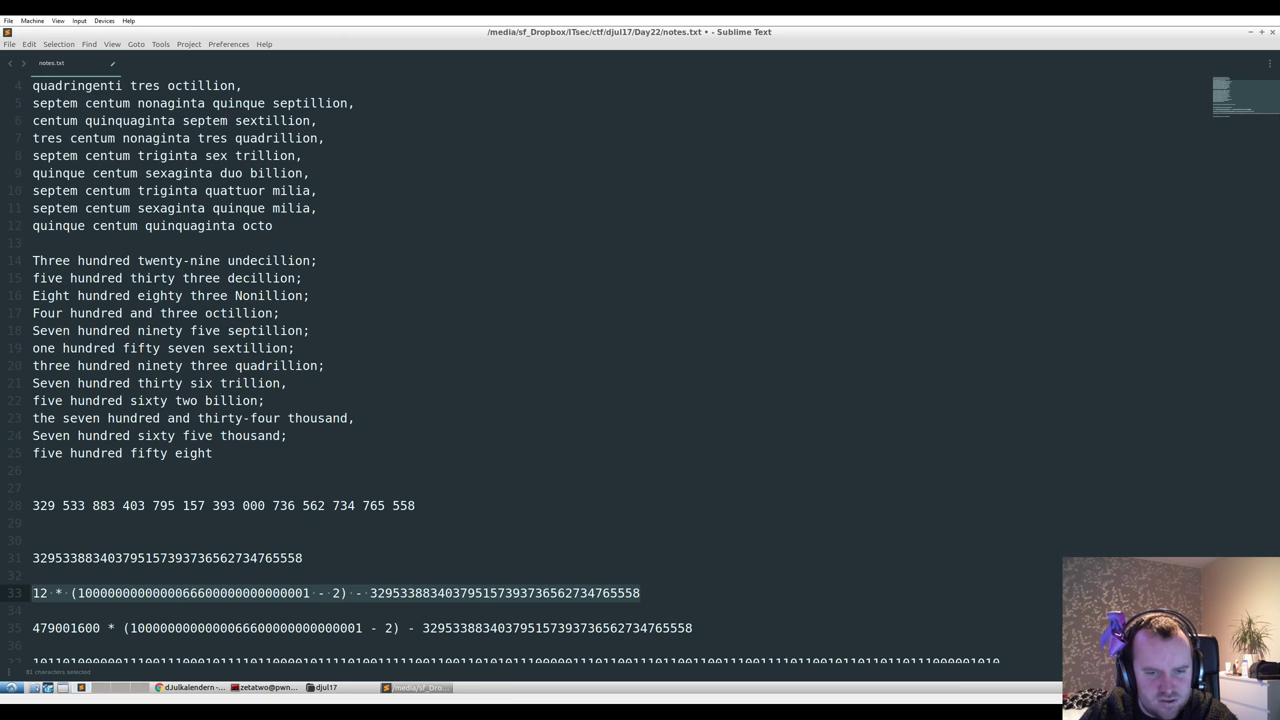
click(257, 505)
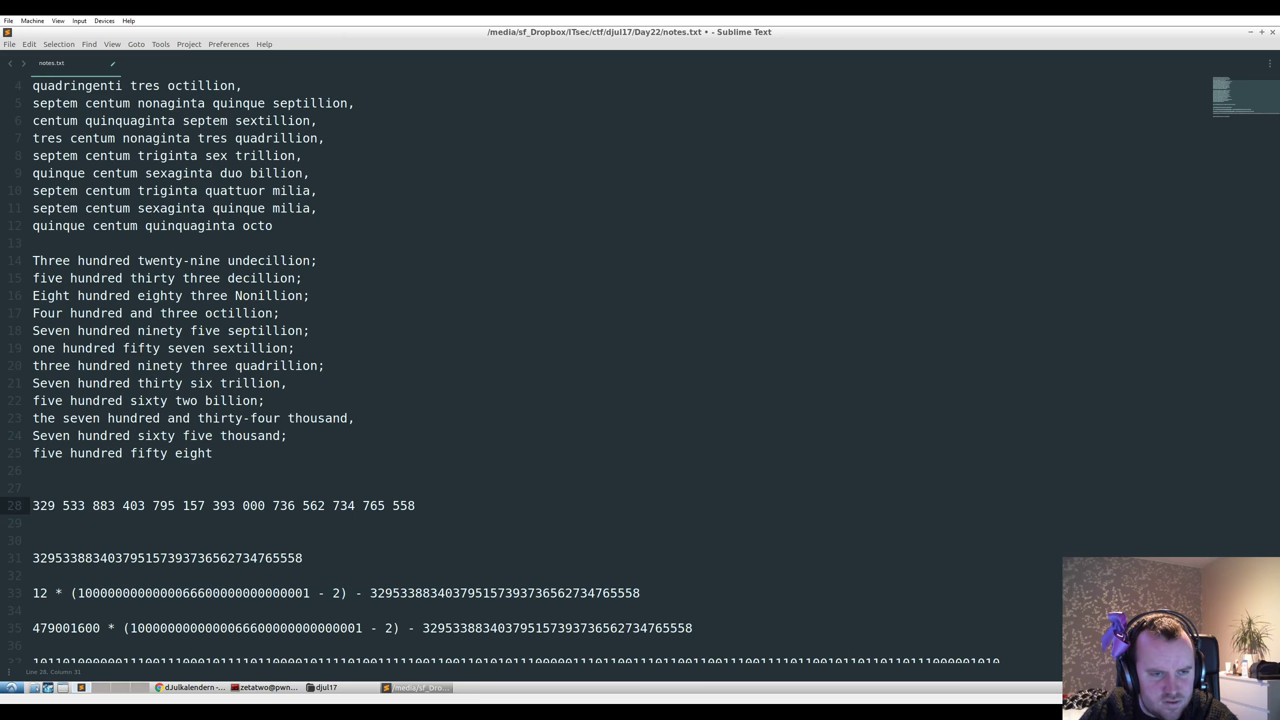
click(190, 557)
text(000)
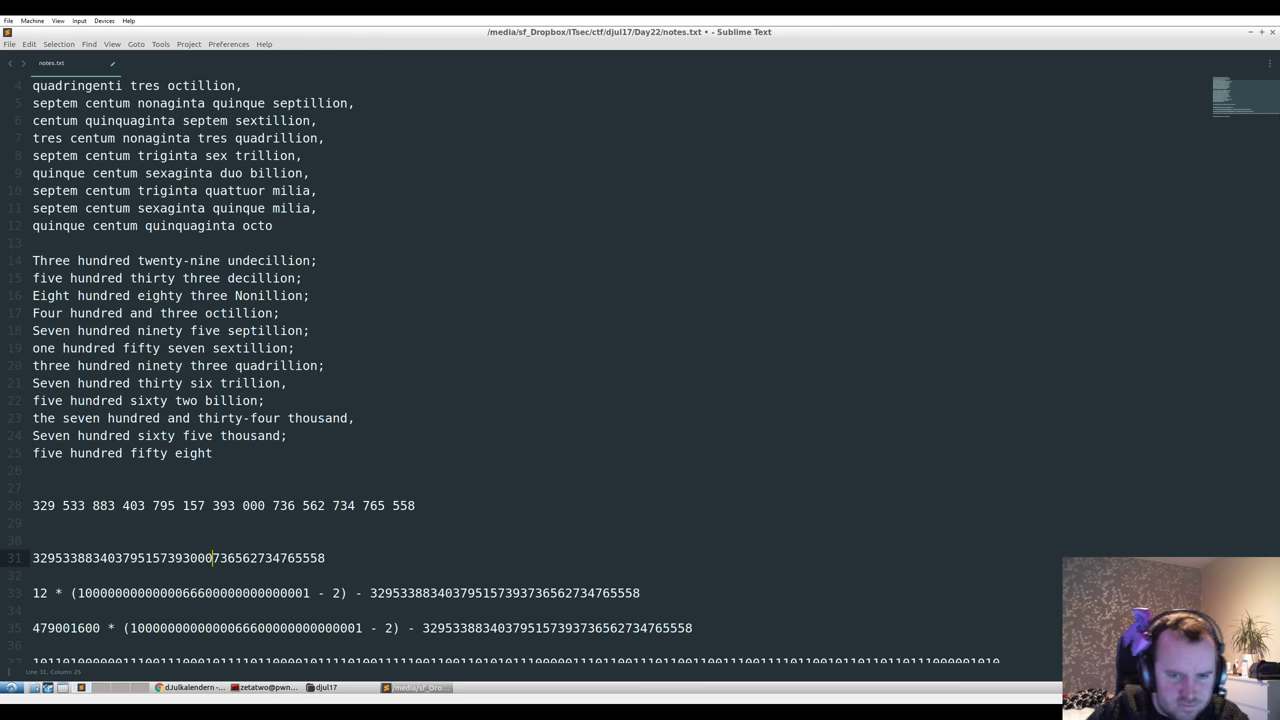
click(527, 593)
text(000)
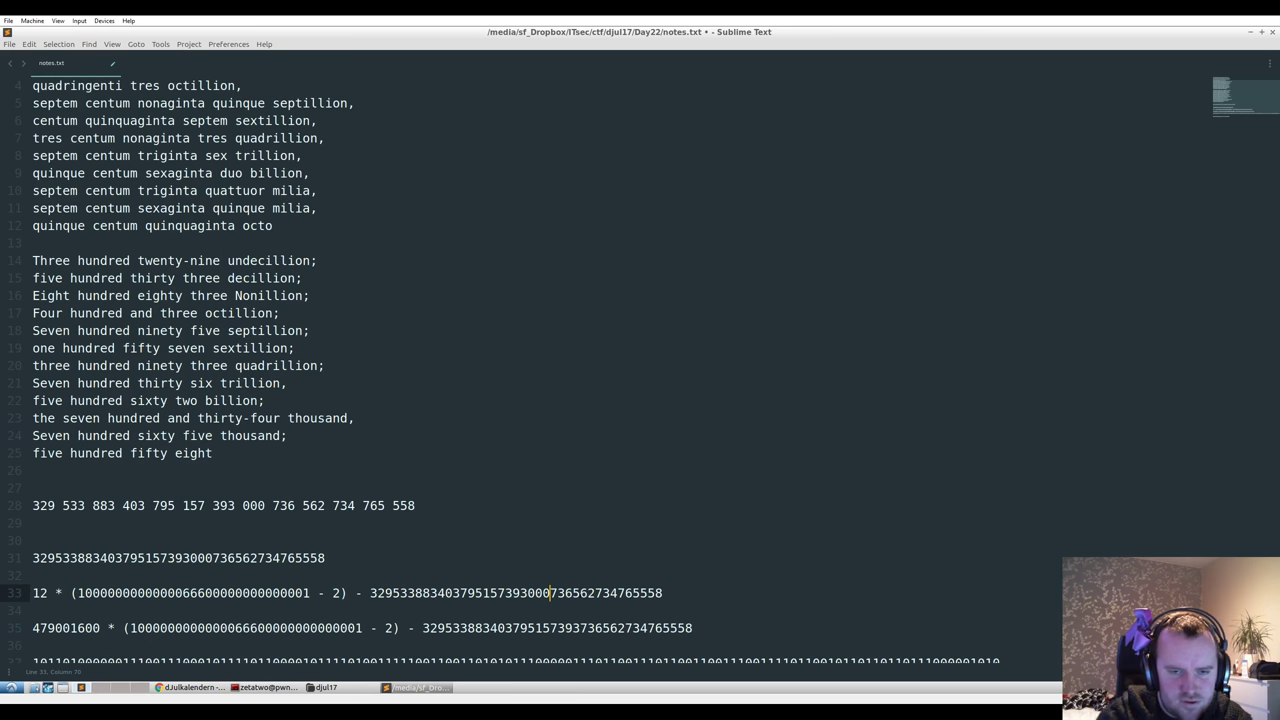
- Copy the corrected "12 *" expression from notes.txt, start python in the terminal and evaluate the expression there
drag(662, 593, 40, 593)
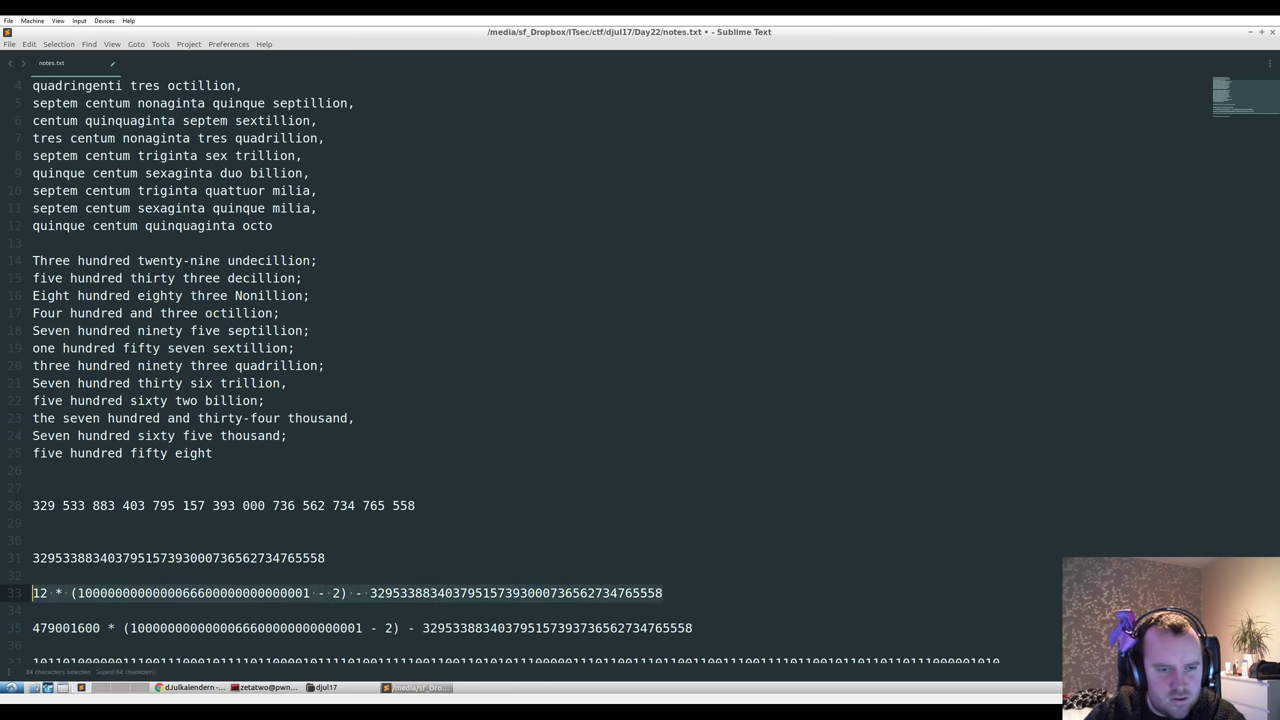
key(alt+Tab)
text(python)
key(Return)
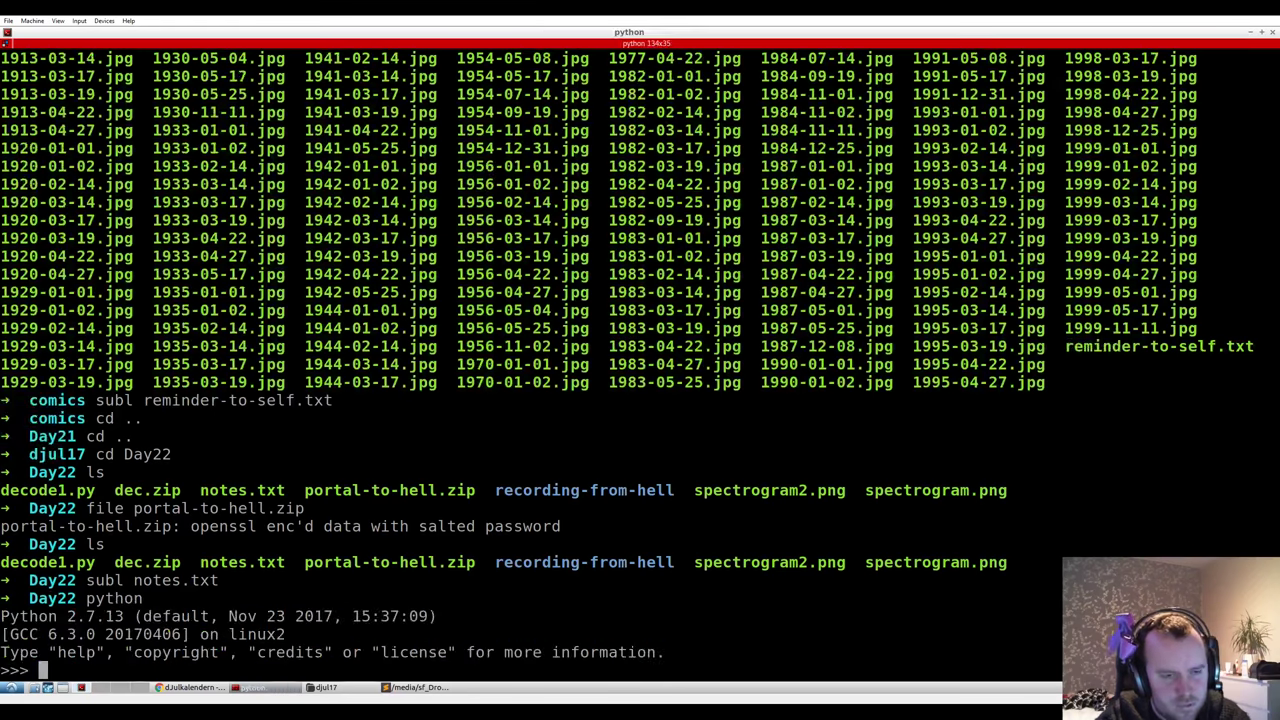
key(ctrl+shift+v)
key(Return)
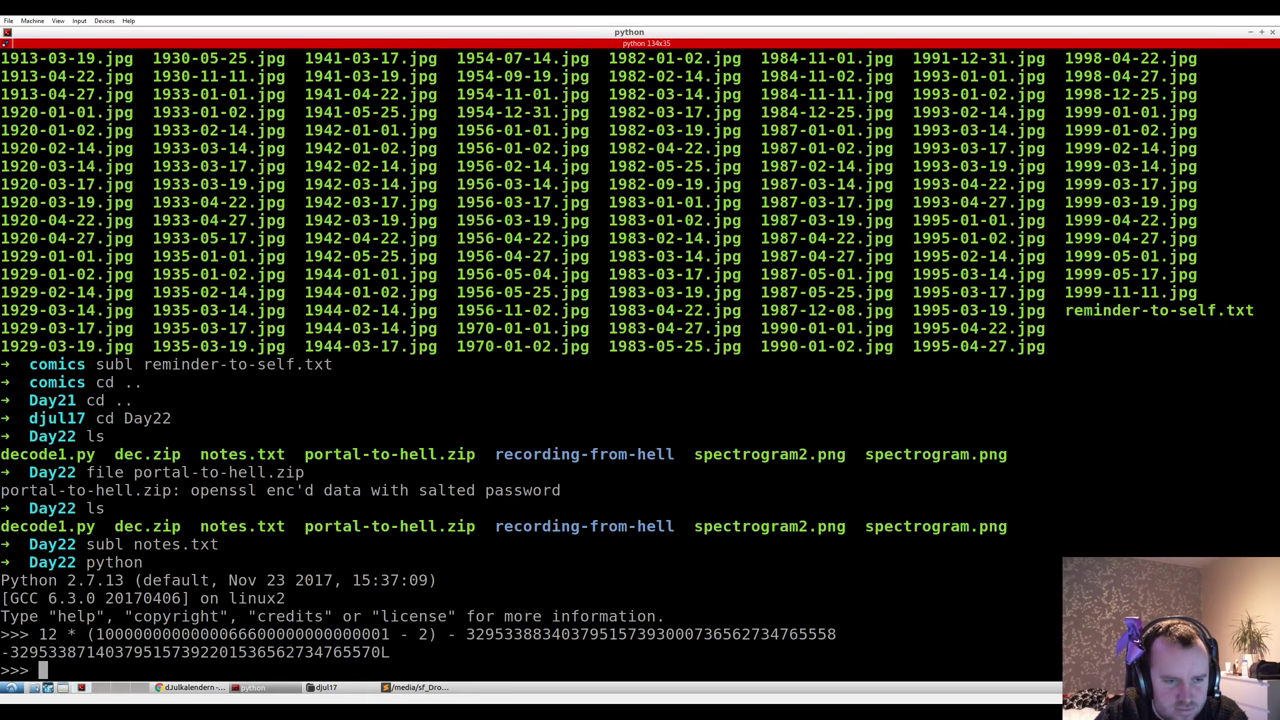
- Examine the prime, the minus 2 and the factor 12 in the expression against the incantation's "multifold by the dozen!" line
drag(95, 634, 428, 634)
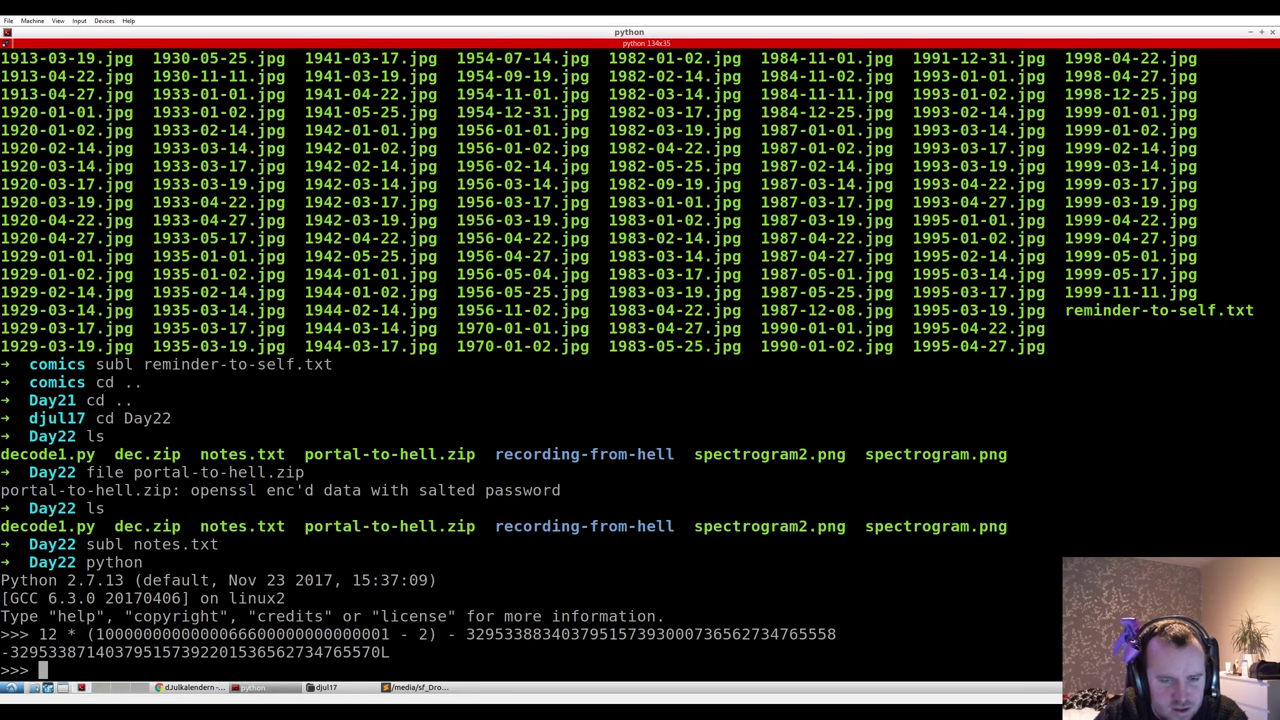
double_click(423, 634)
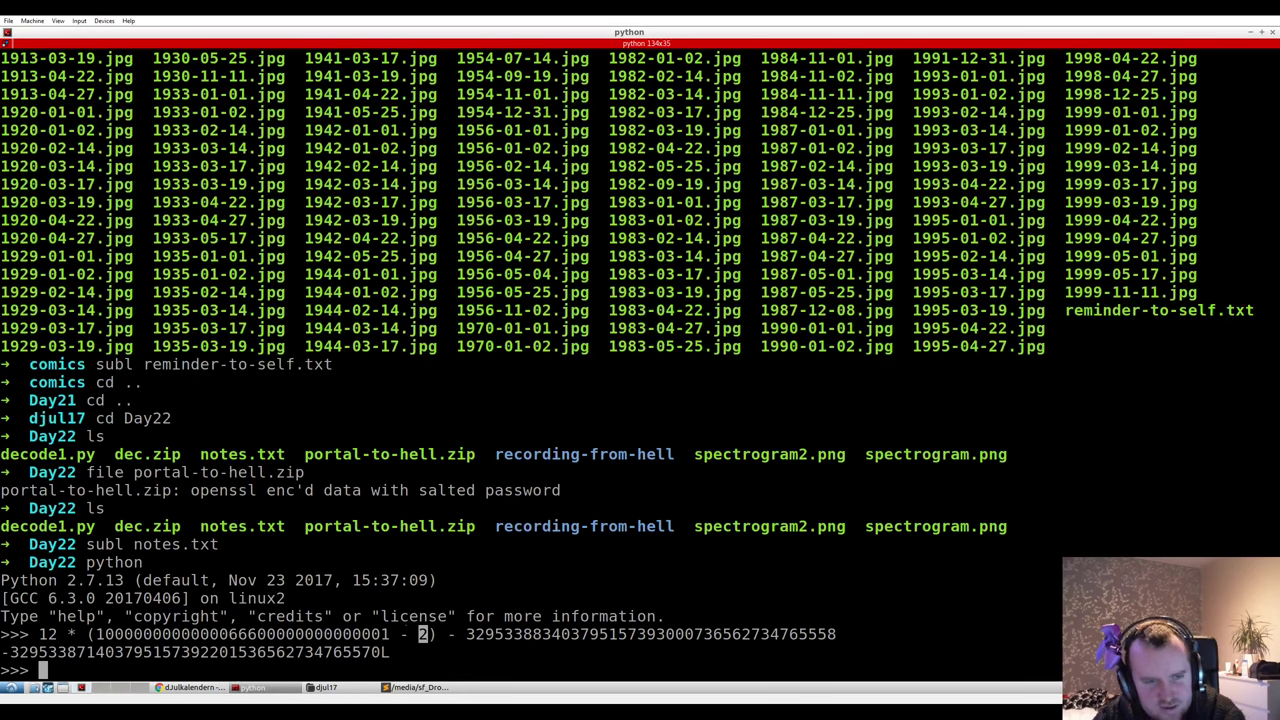
drag(38, 634, 68, 634)
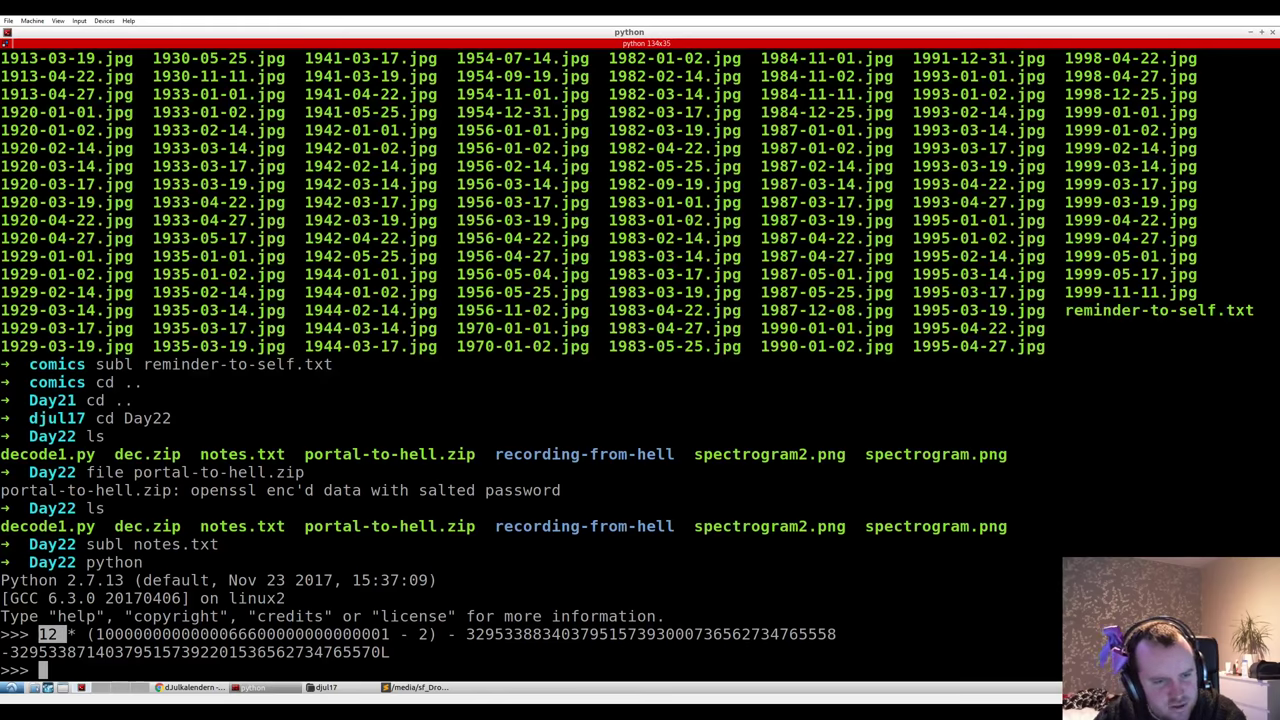
click(190, 687)
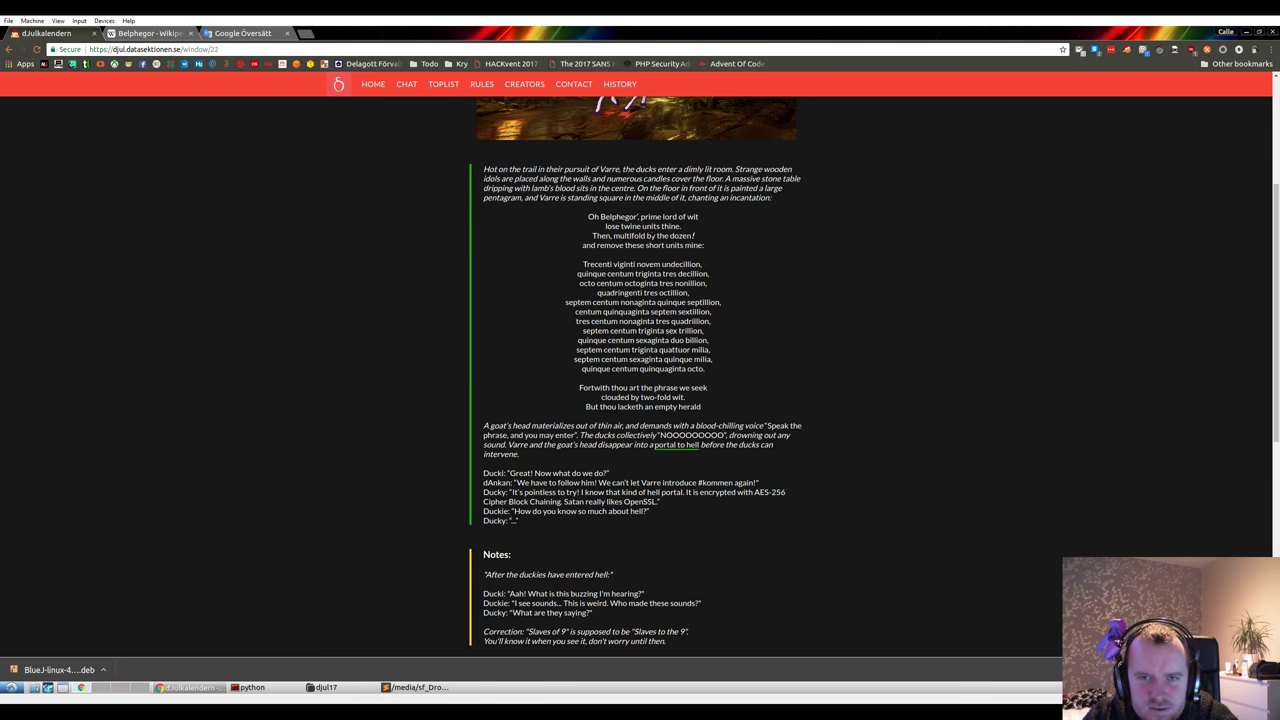
double_click(681, 235)
click(681, 235)
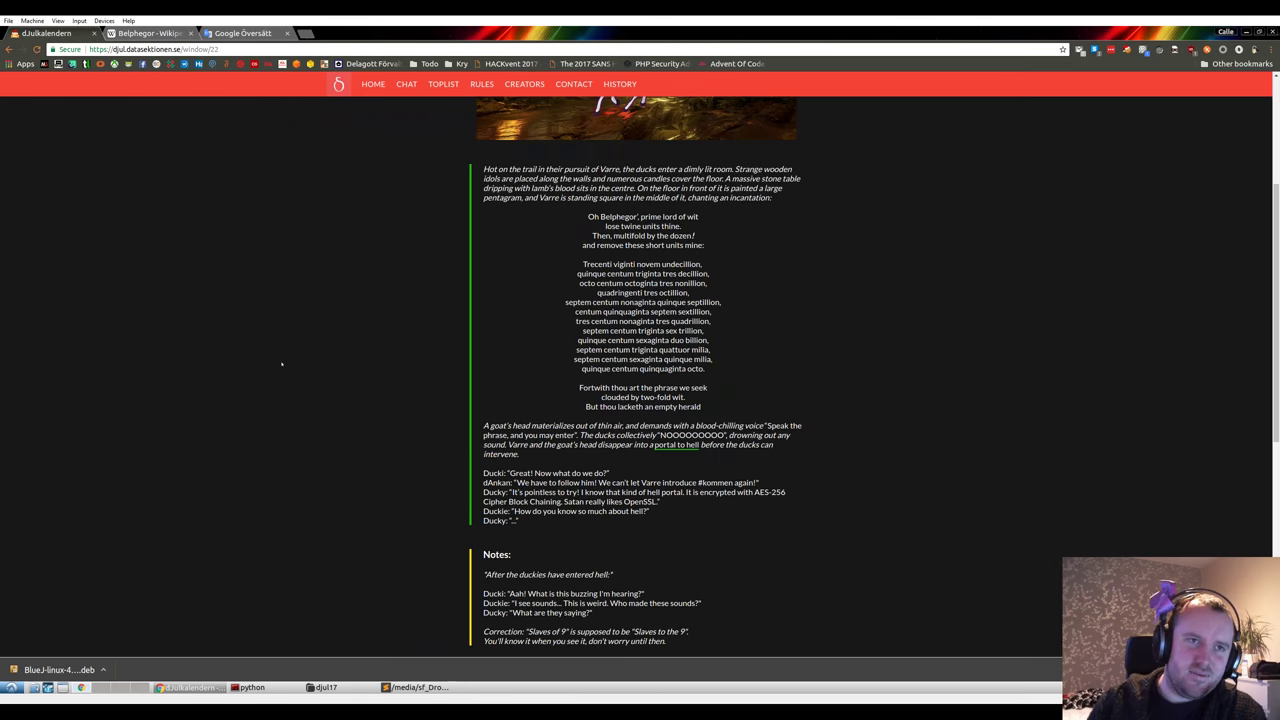
- Search the web for "fakultet" in a new tab
key(ctrl+t)
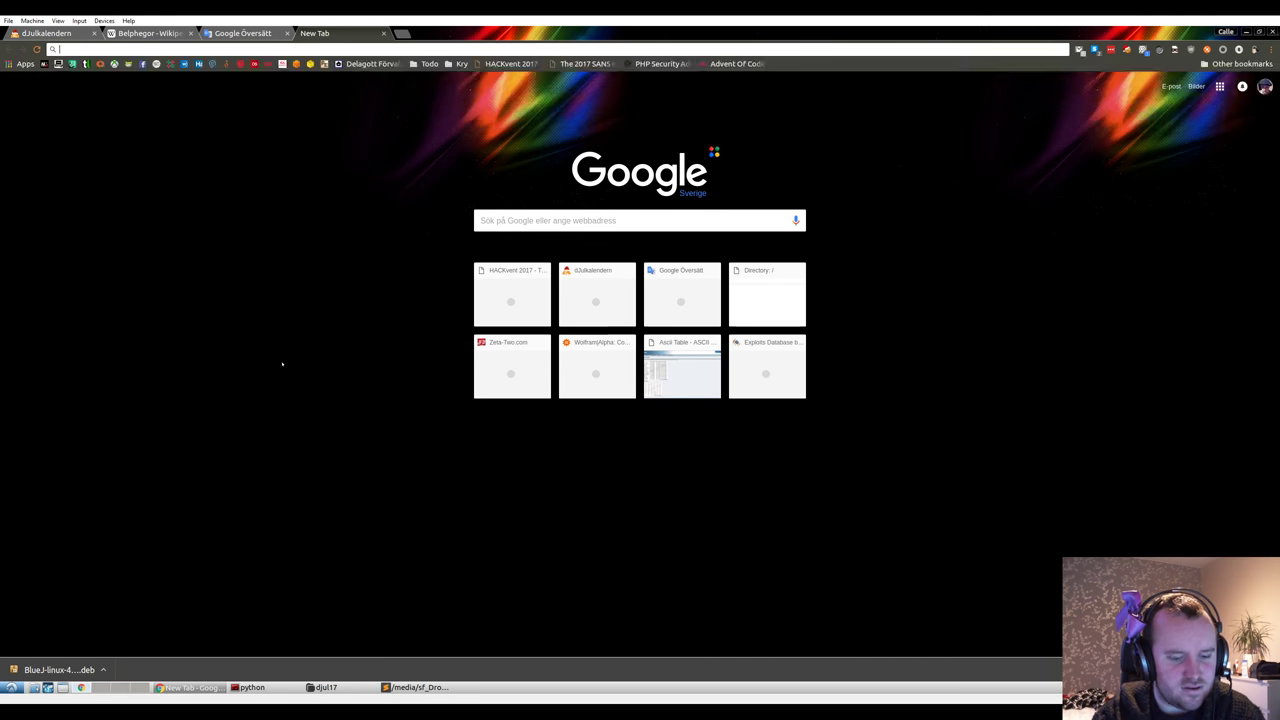
text(fakultet)
key(Return)
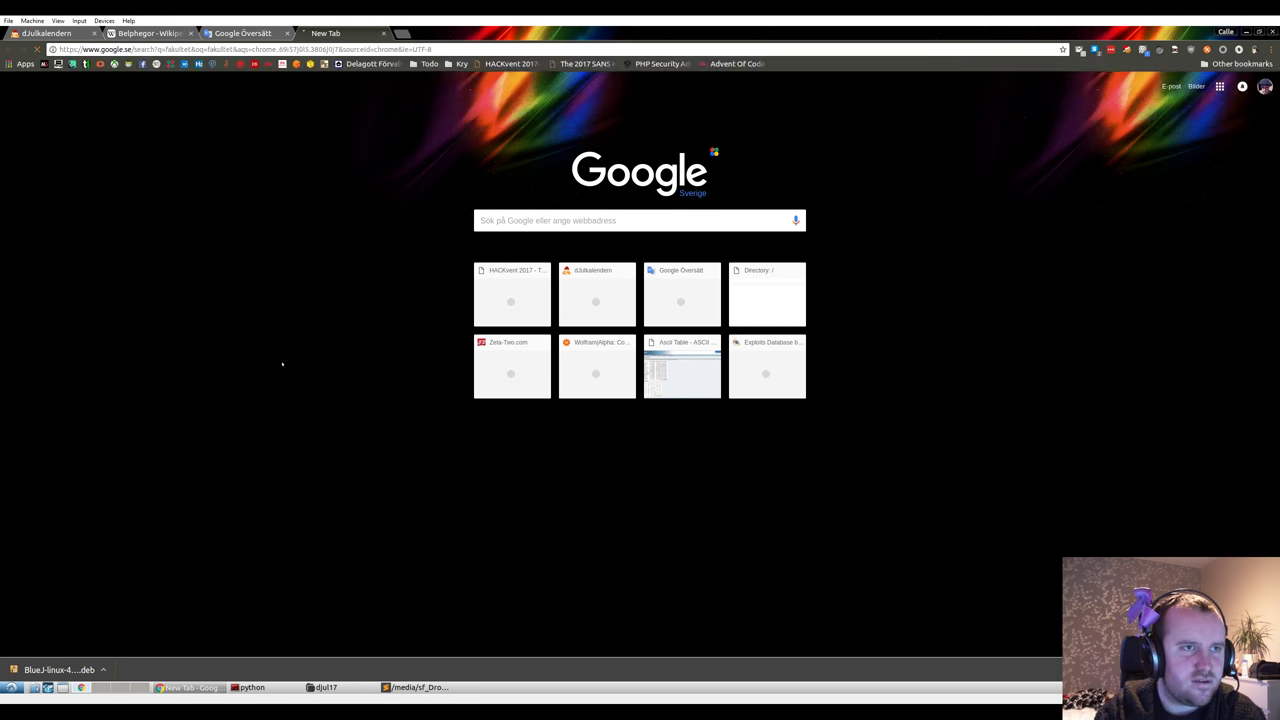
- Open the Swedish Wikipedia article "Fakultet (matematik)", switch to its English version "Factorial" and return to the dJulkalendern page
click(130, 164)
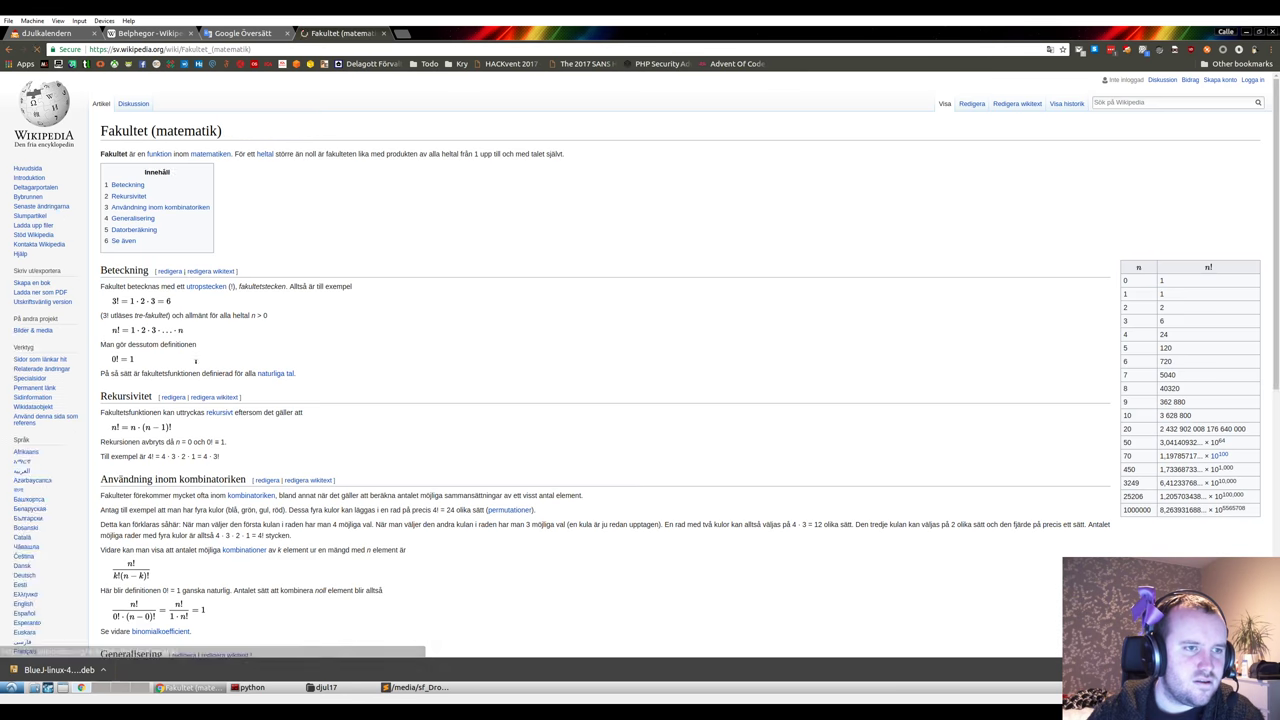
click(22, 470)
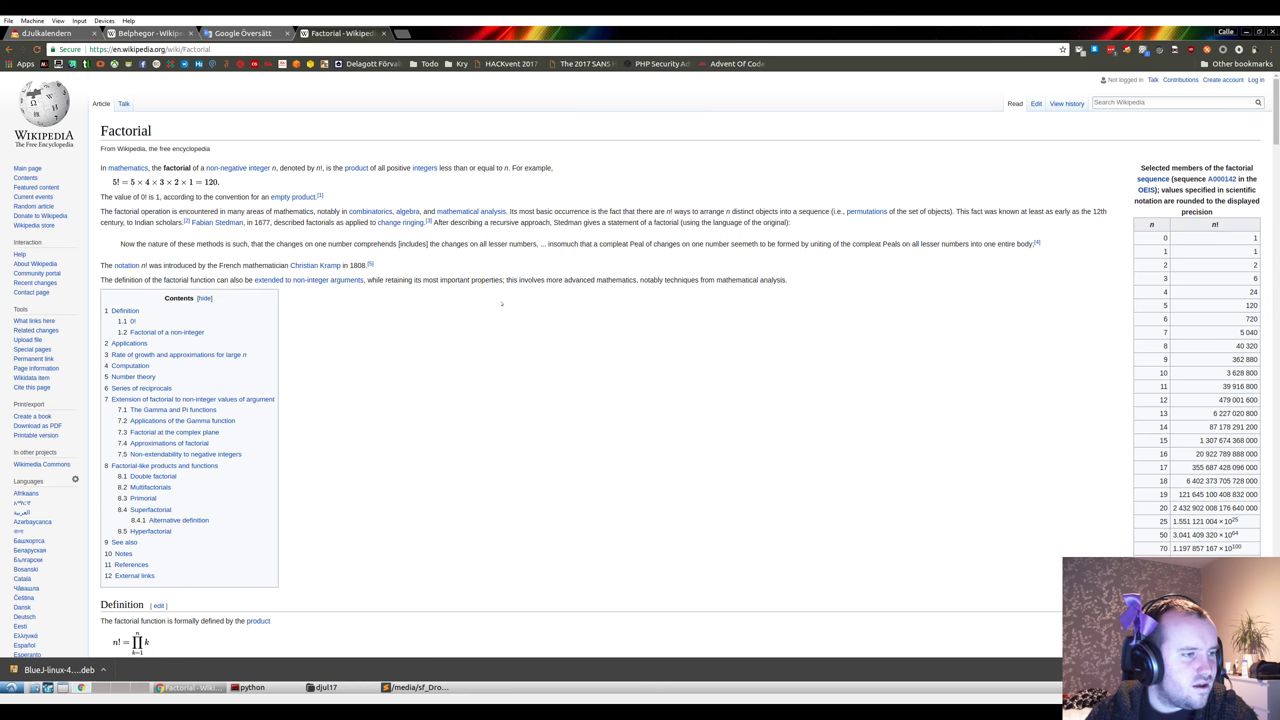
key(ctrl+1)
- In notes.txt, insert 000 after 393 in the number subtracted in the "479001600 *" expression
key(alt+Tab)
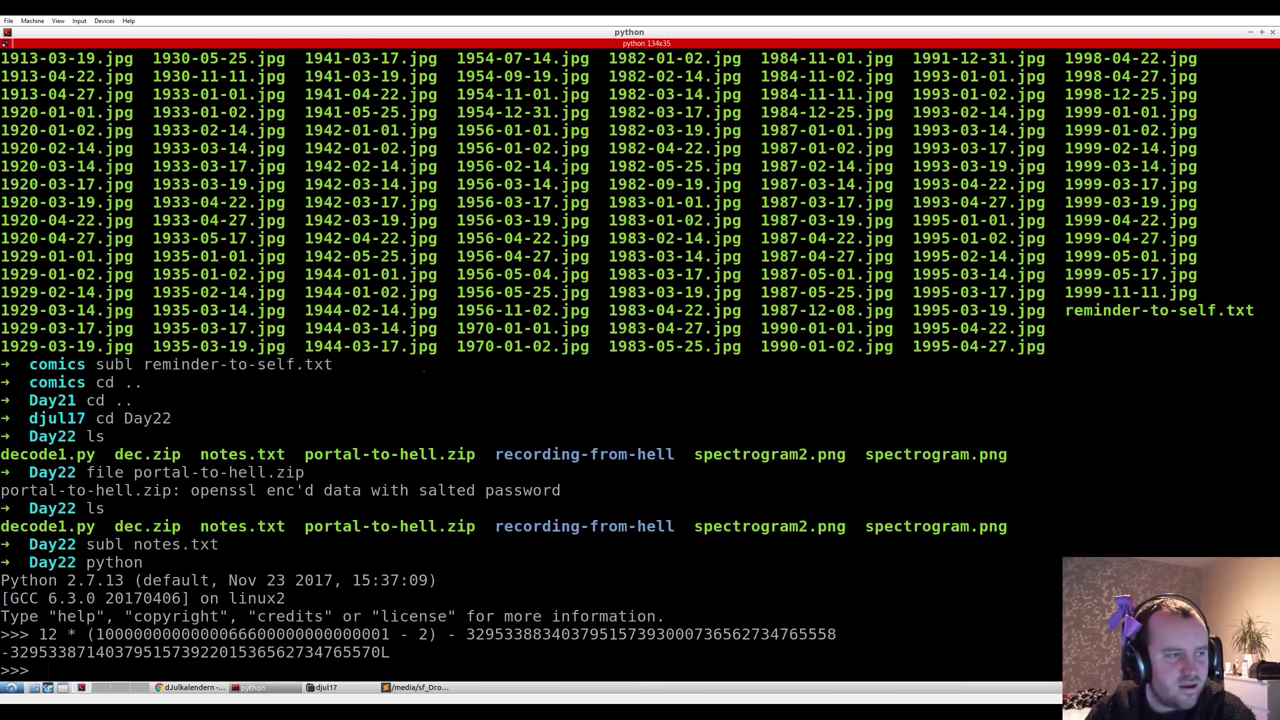
key(alt+Tab)
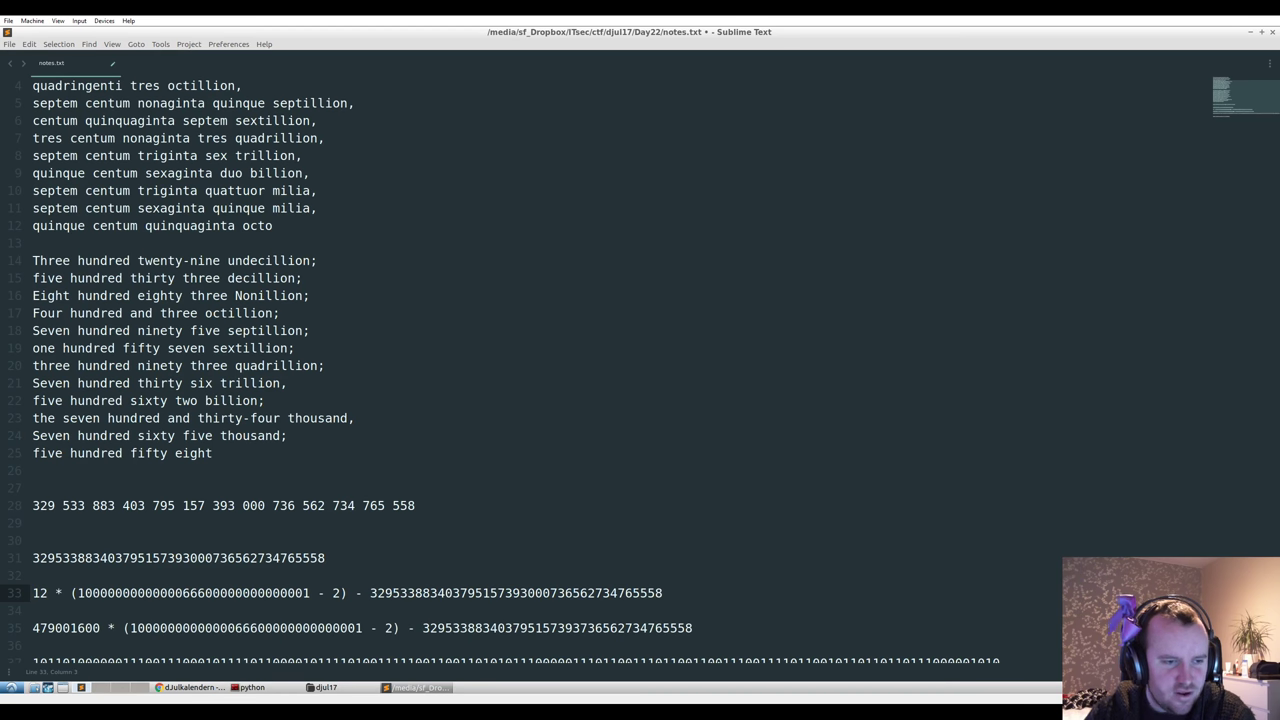
double_click(66, 628)
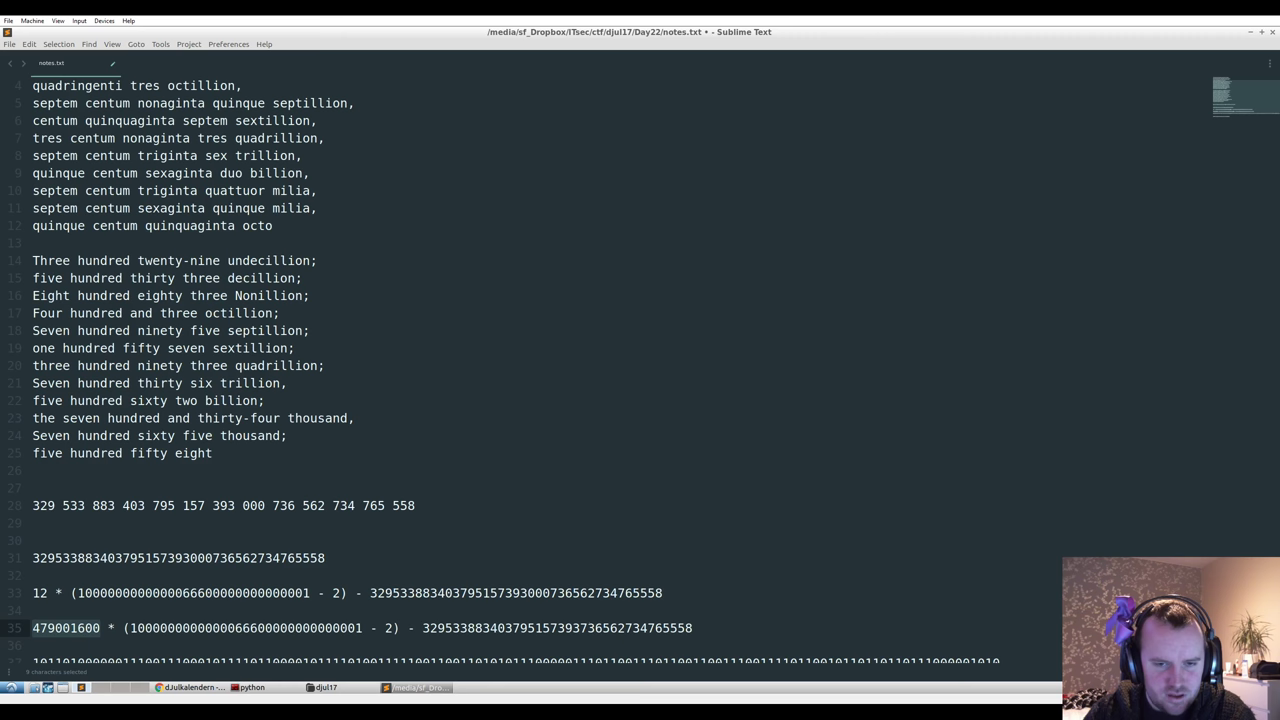
click(580, 628)
text(000)
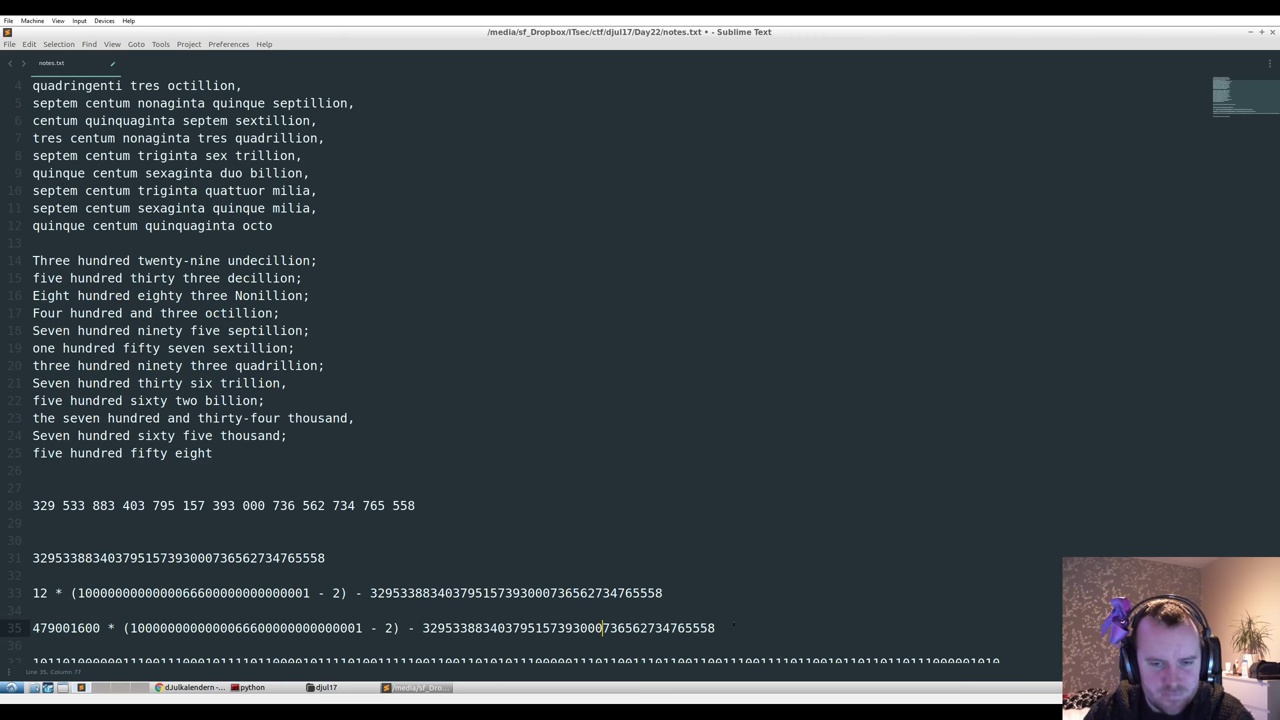
- Copy the corrected "479001600 *" expression from notes.txt and evaluate it in the terminal's Python session
key(shift+Up)
key(ctrl+c)
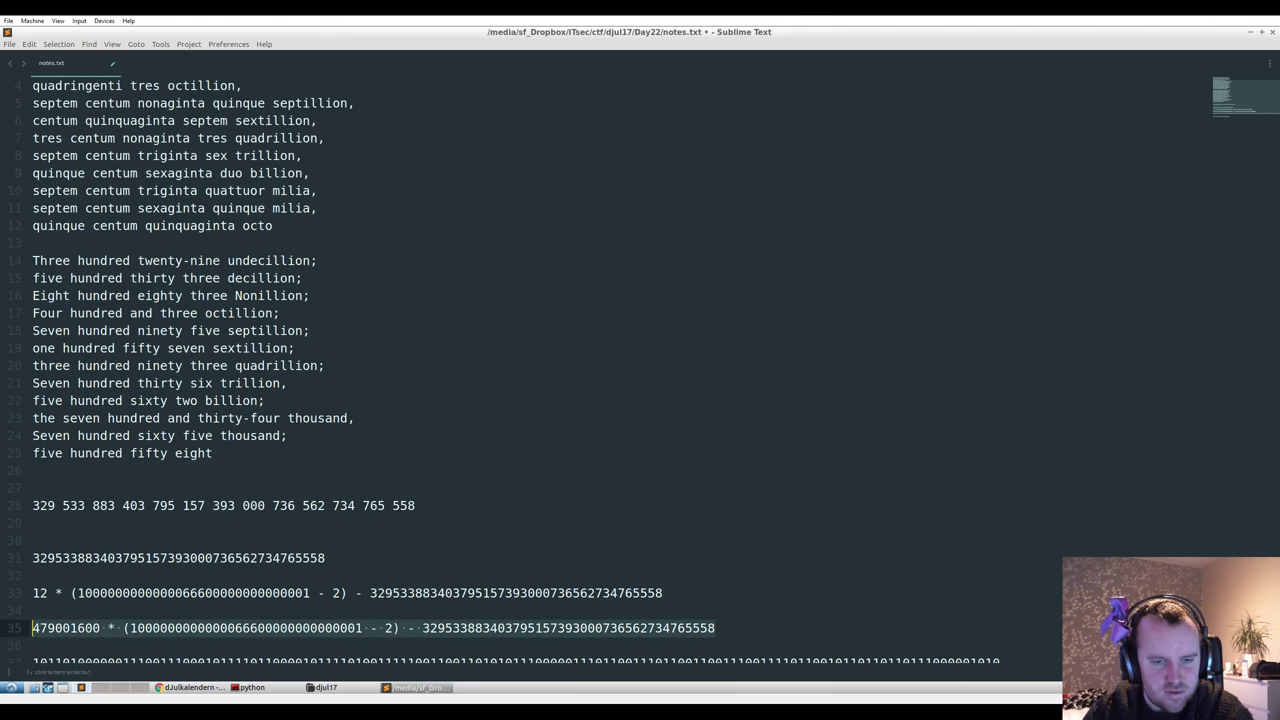
click(250, 687)
key(ctrl+shift+v)
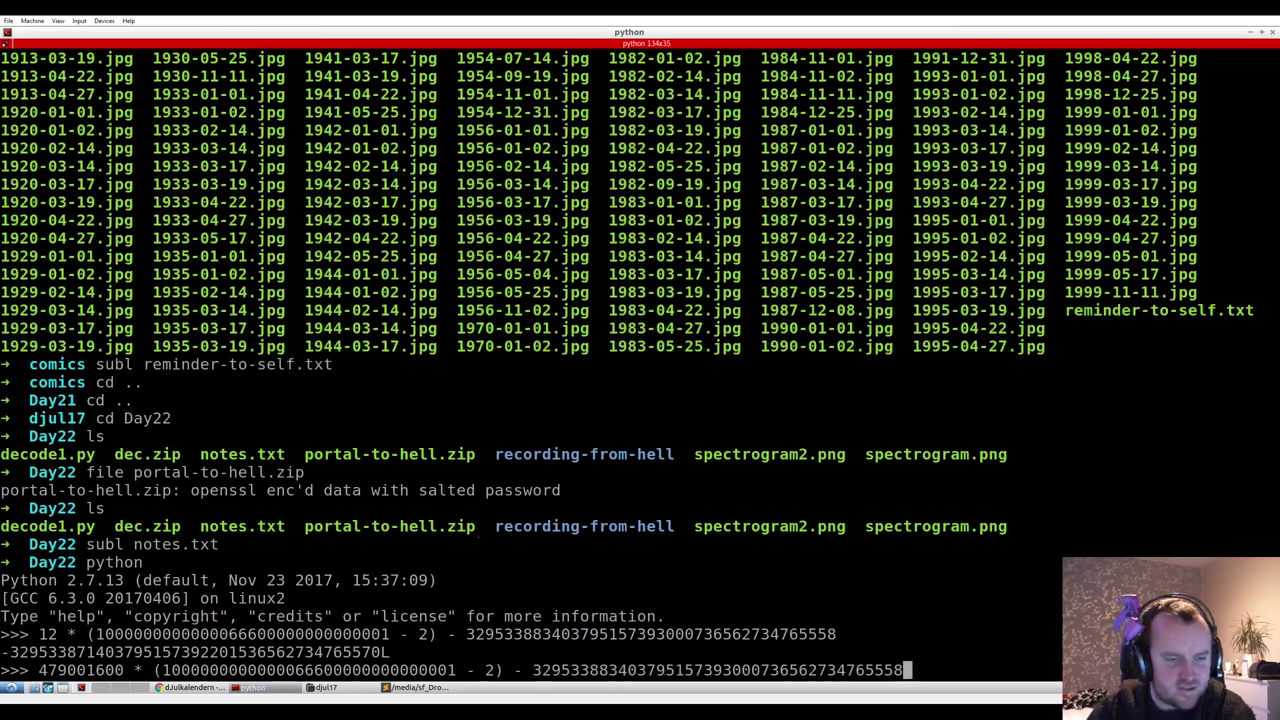
key(Return)
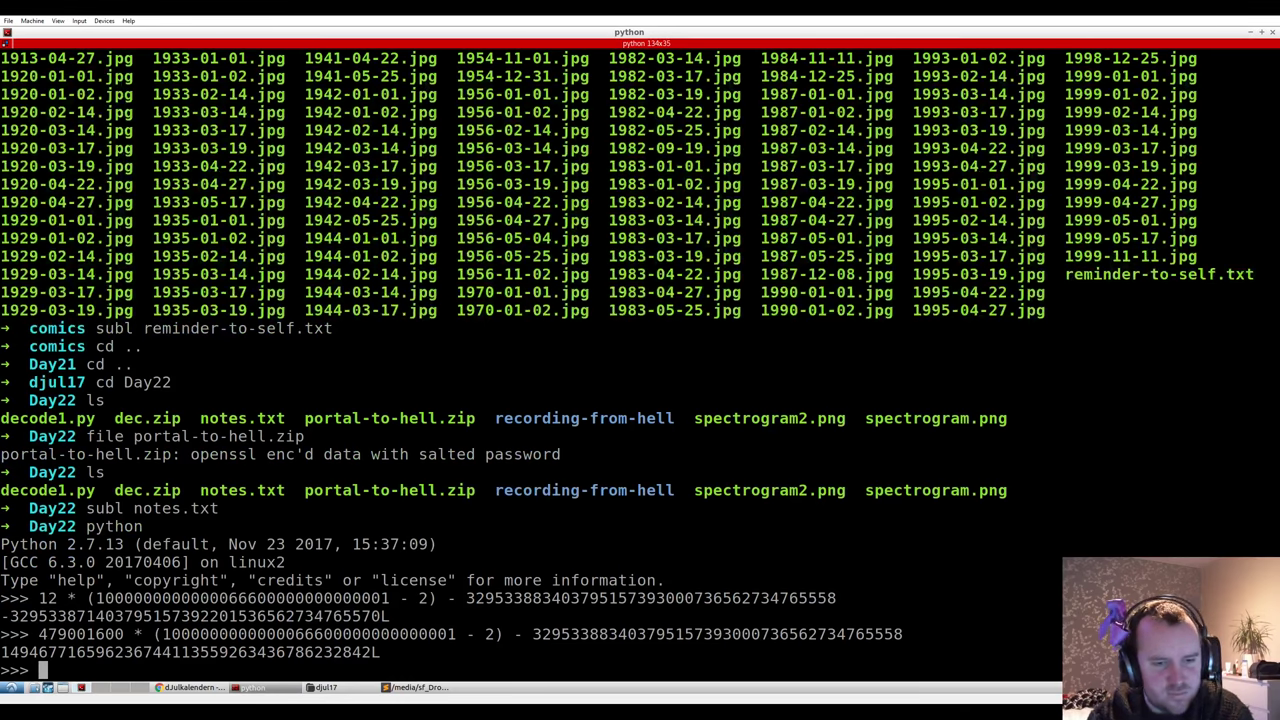
- Return to notes.txt in Sublime Text, save it and open decode1.py from the Day22 folder
key(alt+Tab)
scroll(640, 345, down, 3)
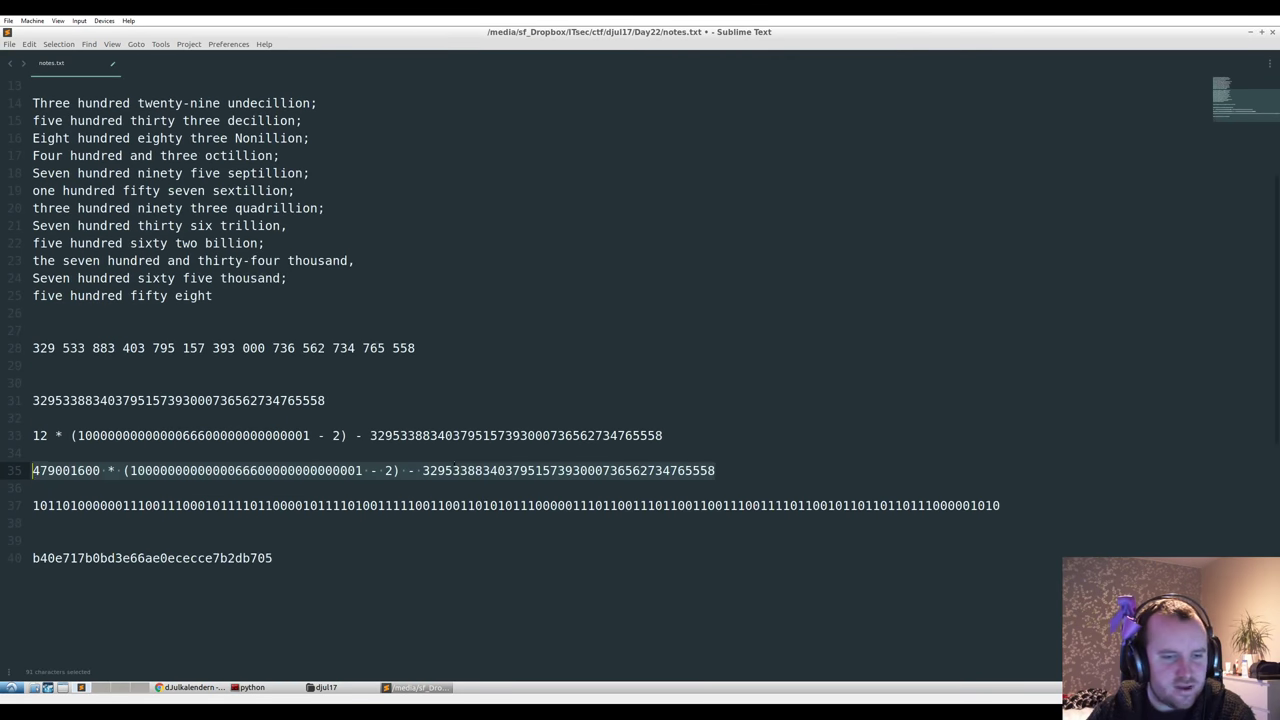
key(ctrl+c)
key(alt+Tab)
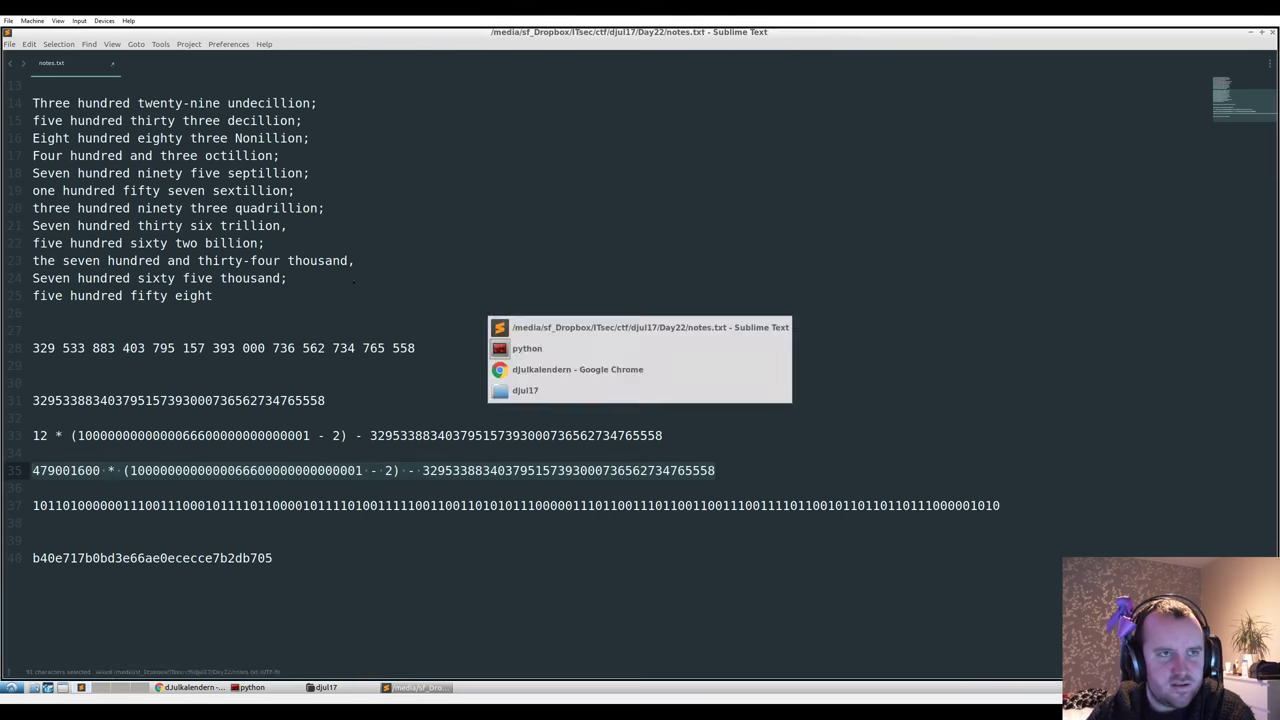
key(ctrl+shift+v)
key(Return)
key(alt+Tab)
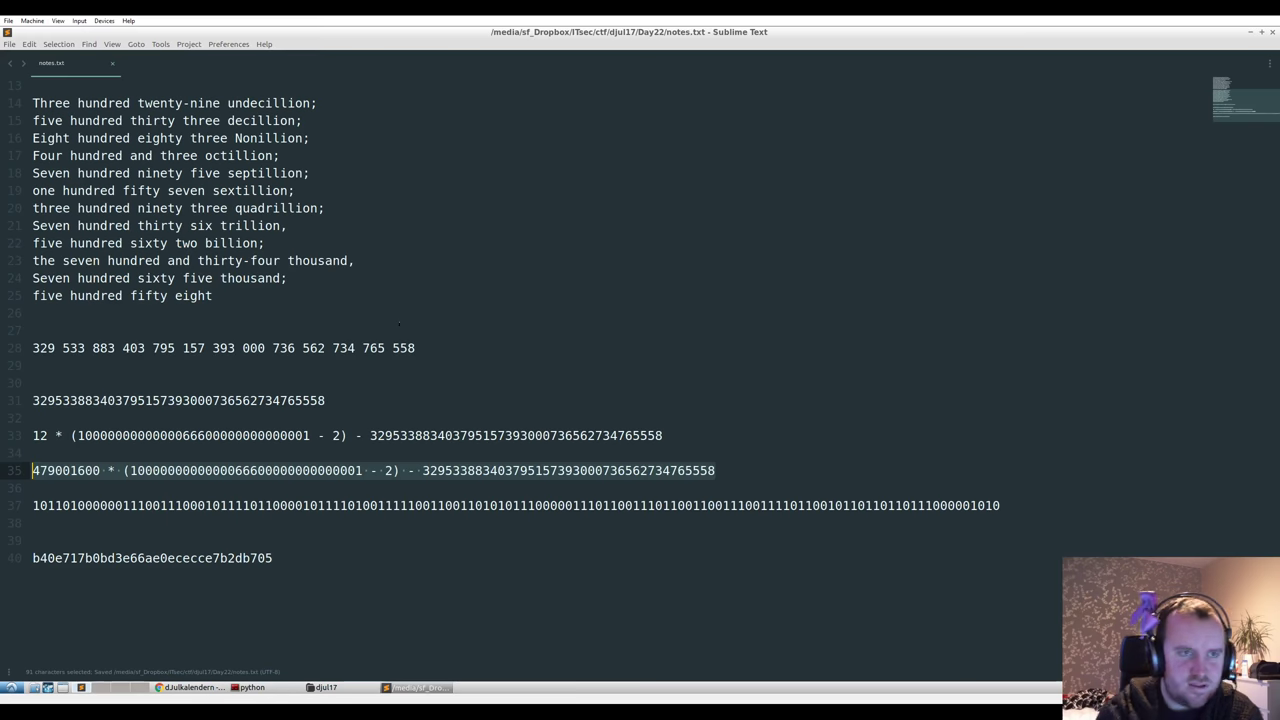
key(ctrl+o)
key(Down)
key(Down)
key(Return)
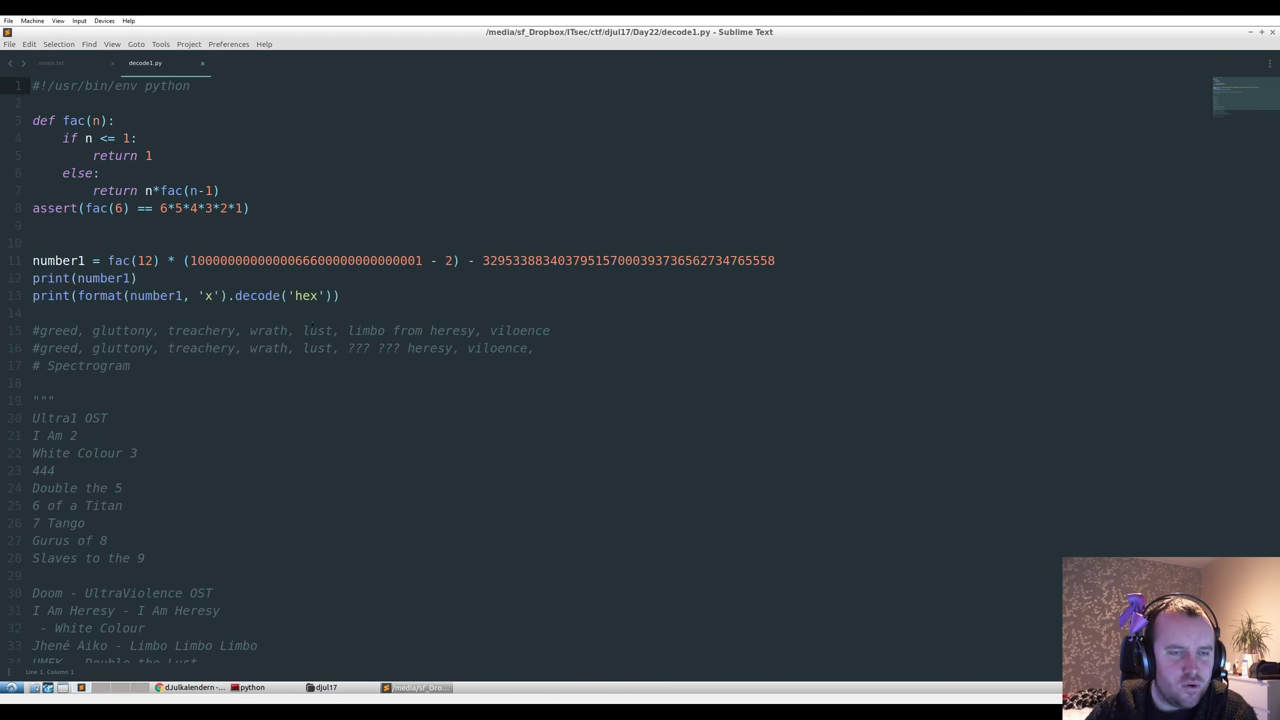
- In the terminal's Python session, convert the last result to hexadecimal with hex(_)
key(alt+Tab)
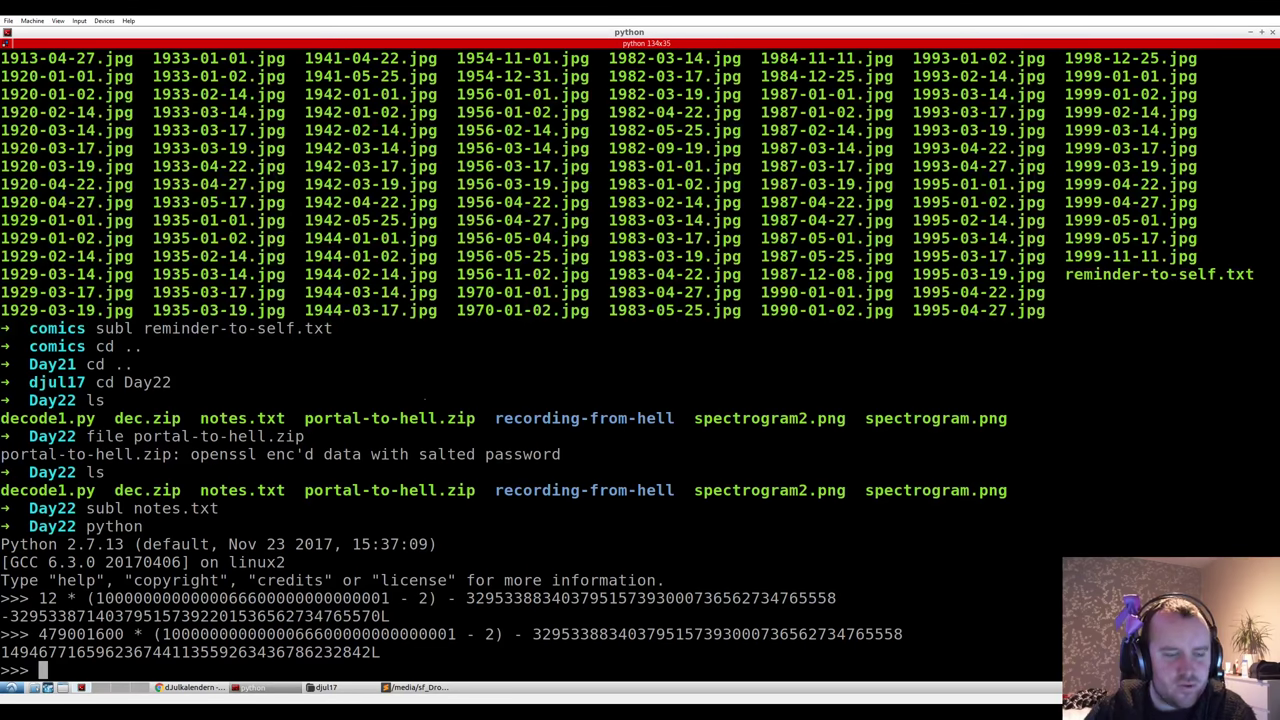
text(hex ()
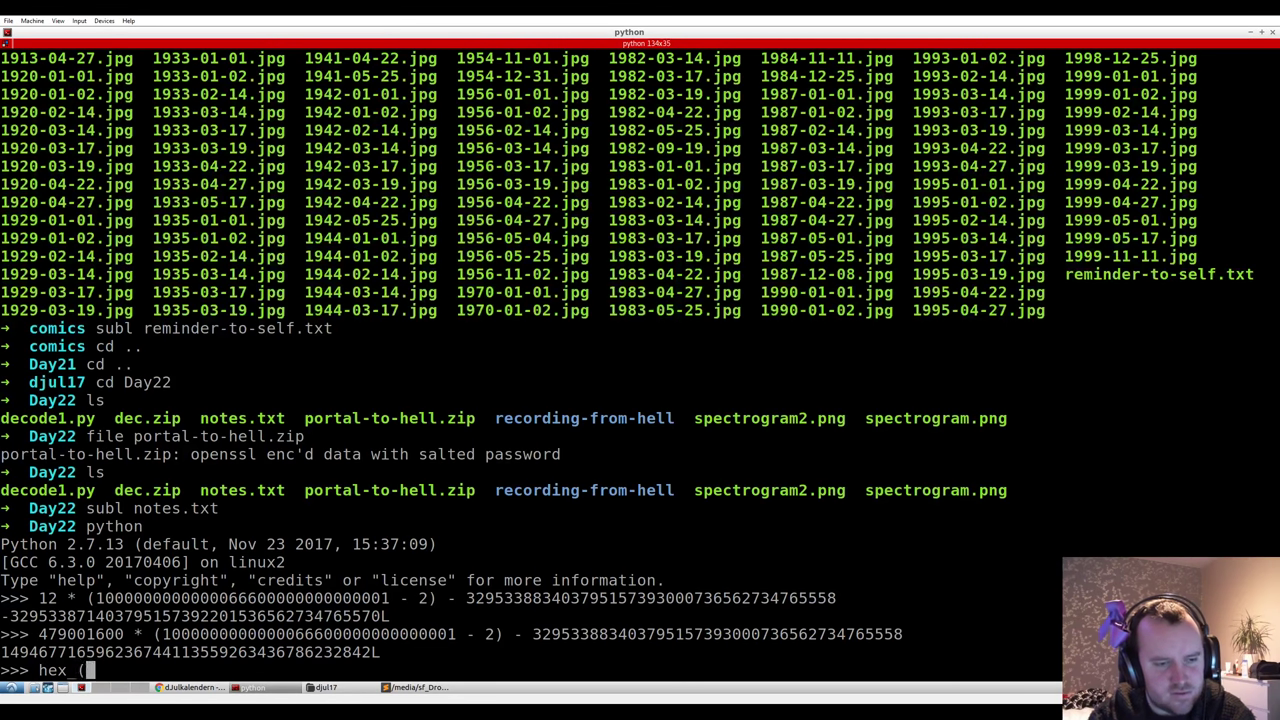
text(_)
key(Left)
key(Left)
key(BackSpace)
key(End)
text())
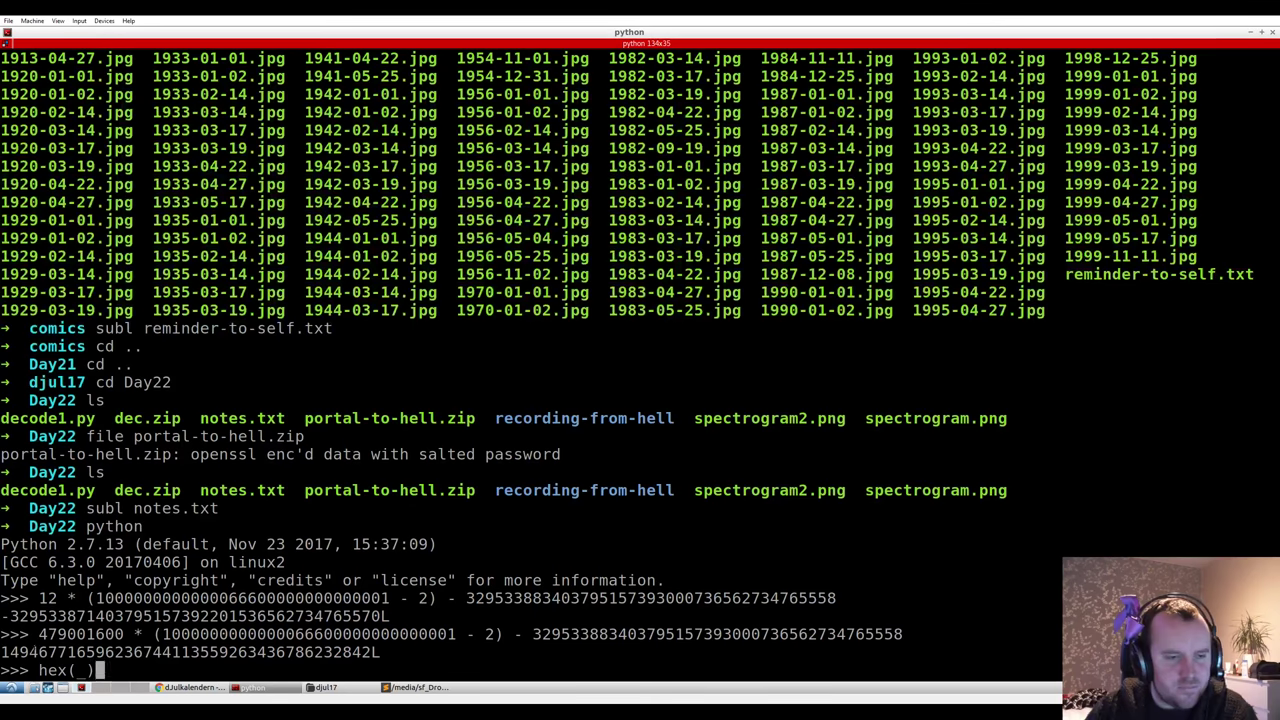
key(Return)
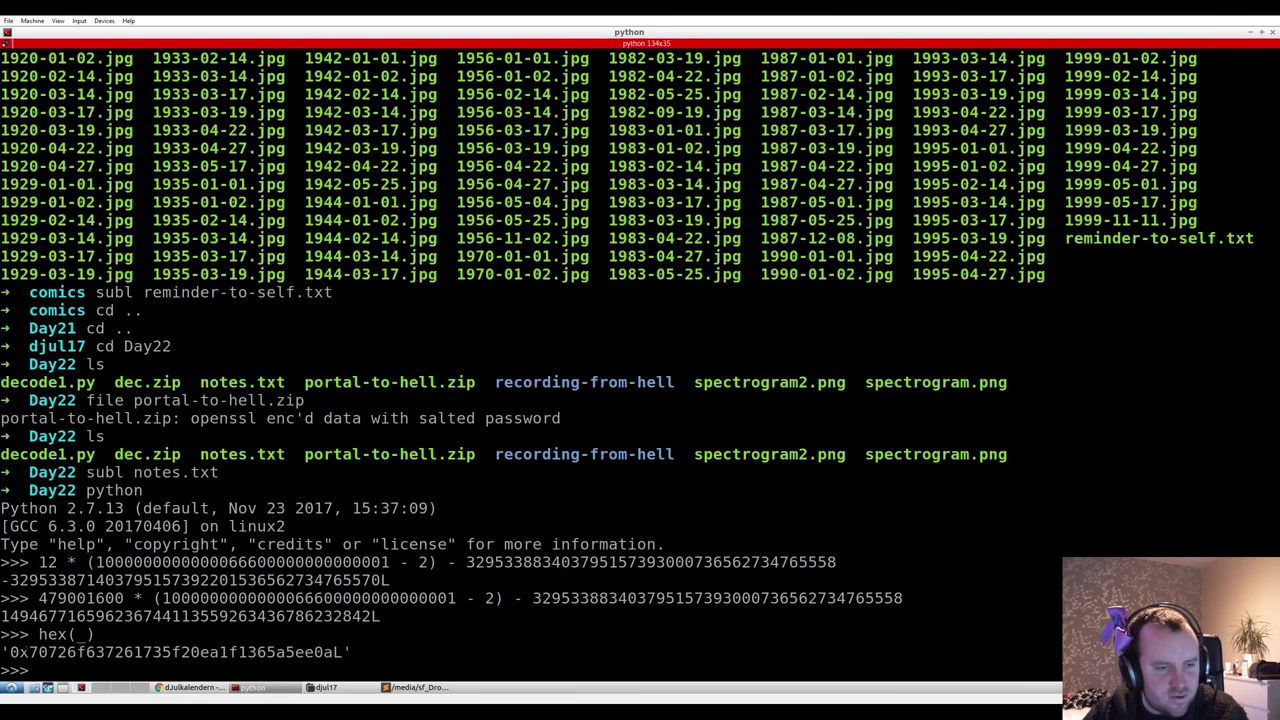
- Decode the hex digits, without the 0x prefix and trailing L, as a quoted string with .decode('hex')
drag(28, 651, 333, 651)
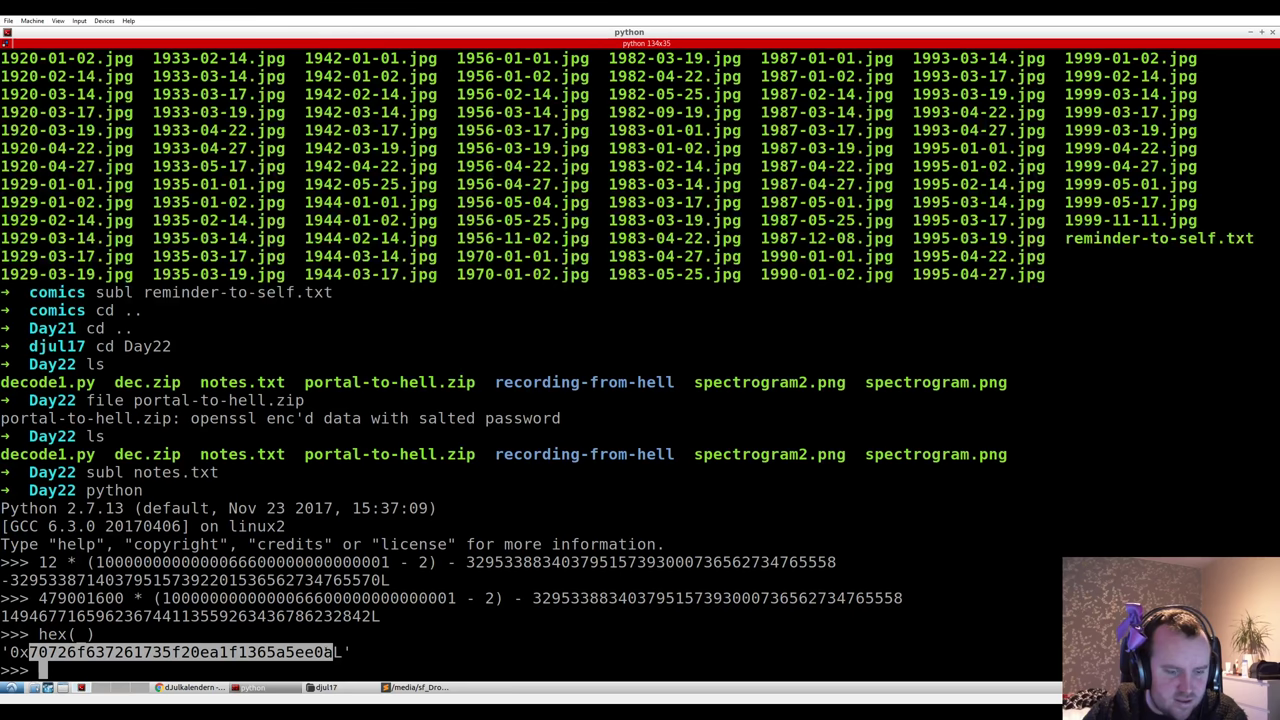
text(')
key(ctrl+shift+v)
text('.)
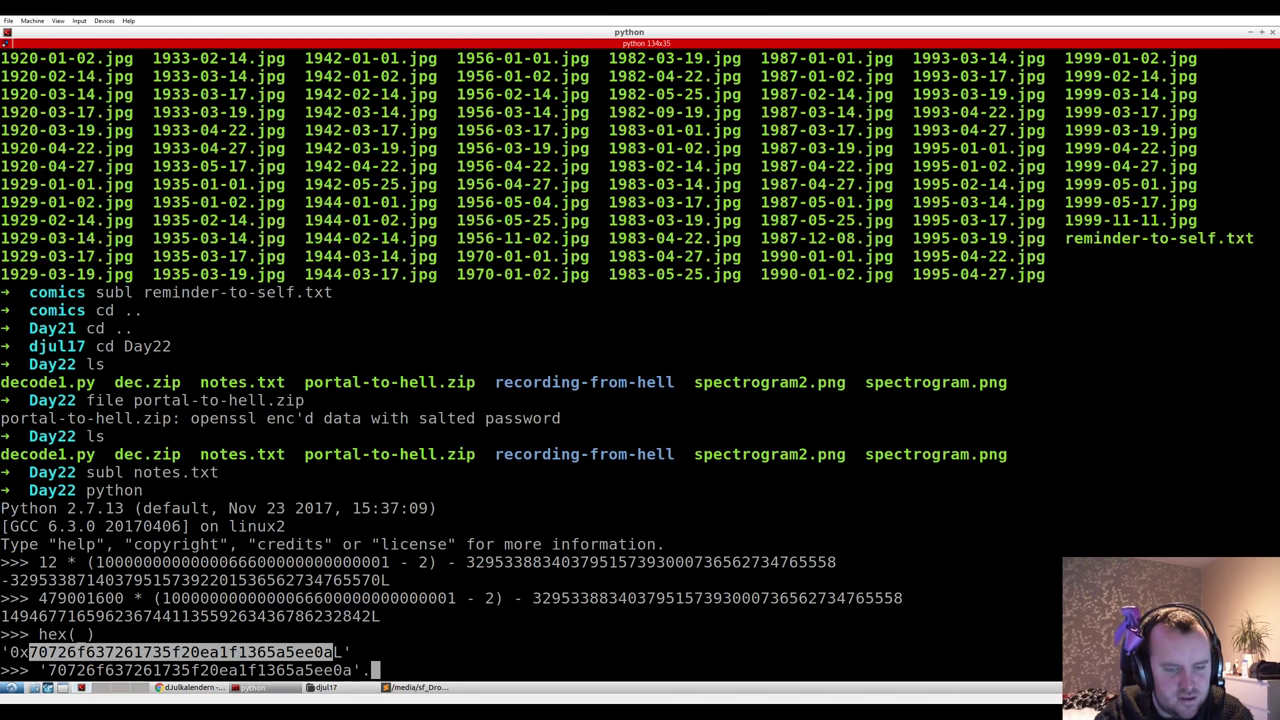
text(decode('hex'))
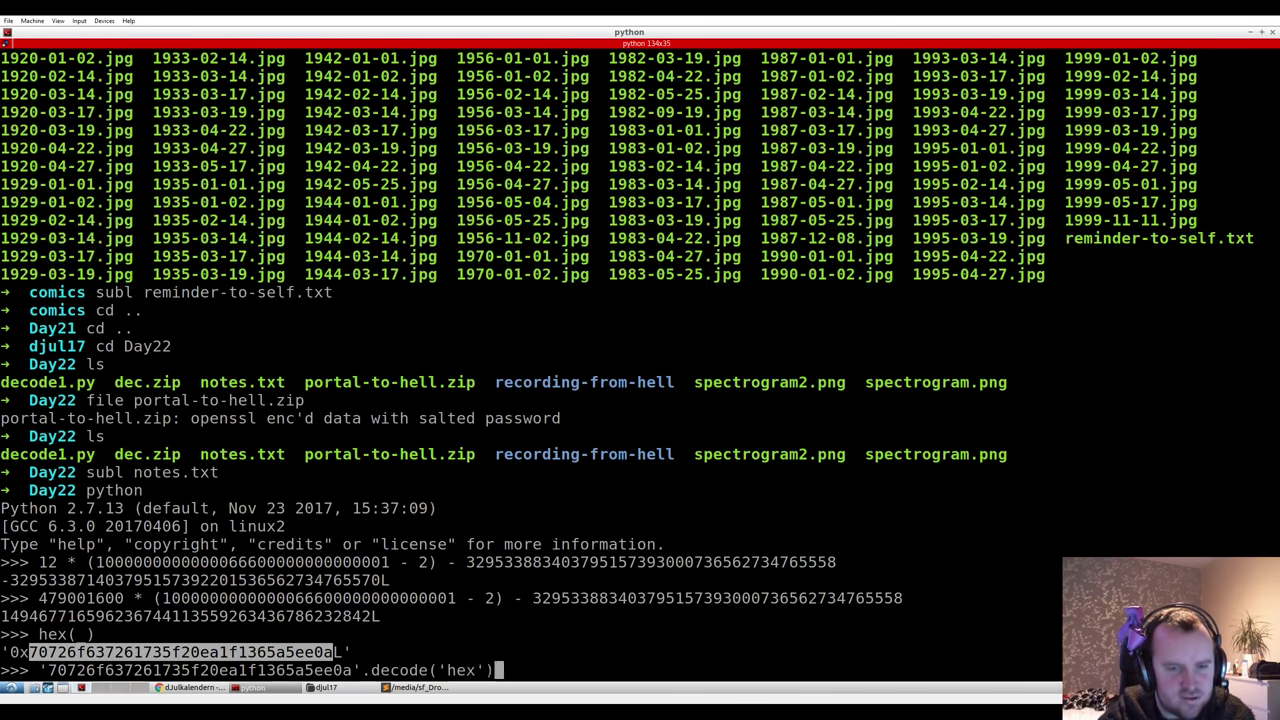
key(Return)
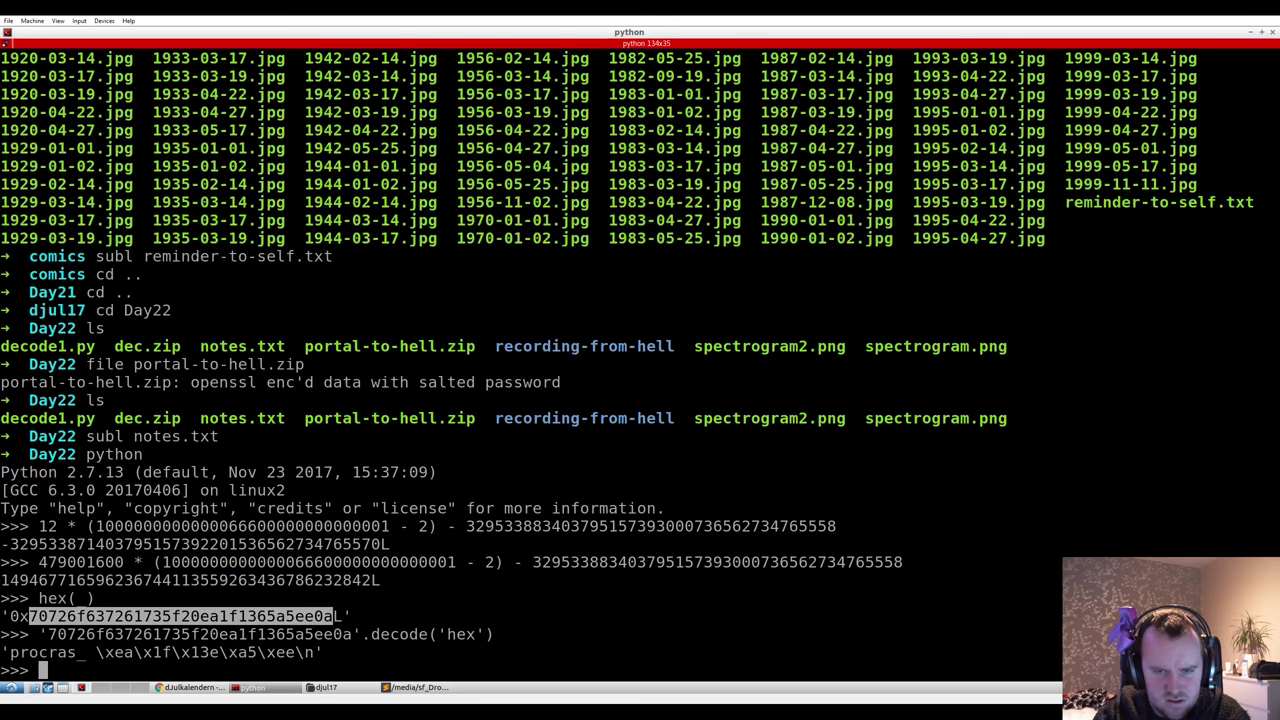
- In decode1.py, examine the recursive fac function, the fac(12) expression with its subtracted number, and the hex-decoding print line
key(alt+Tab)
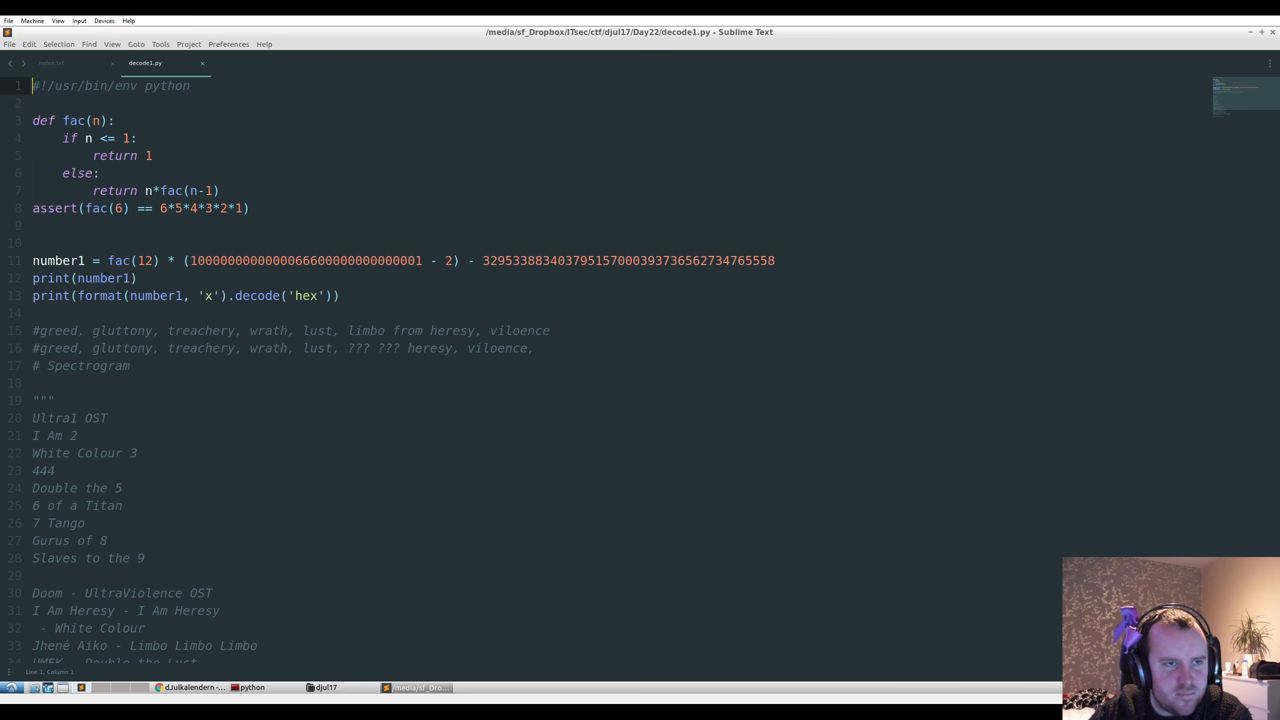
click(128, 173)
scroll(128, 232, down, 5)
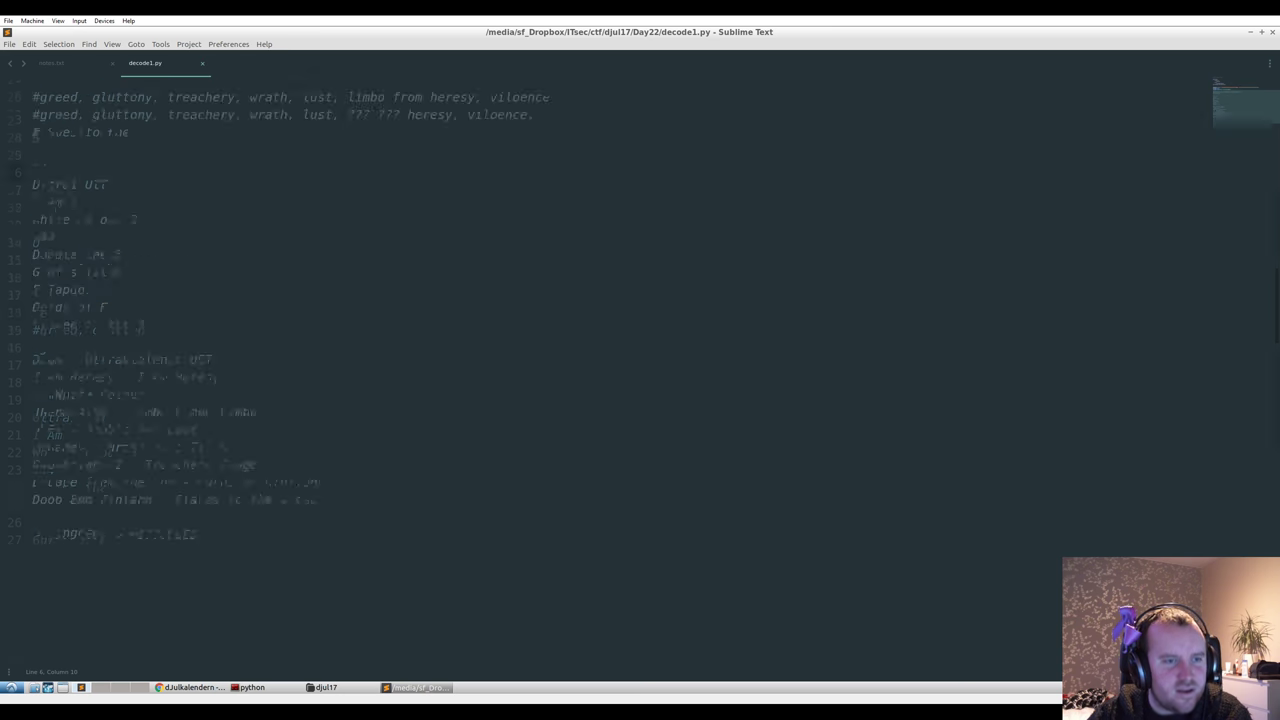
scroll(128, 232, up, 5)
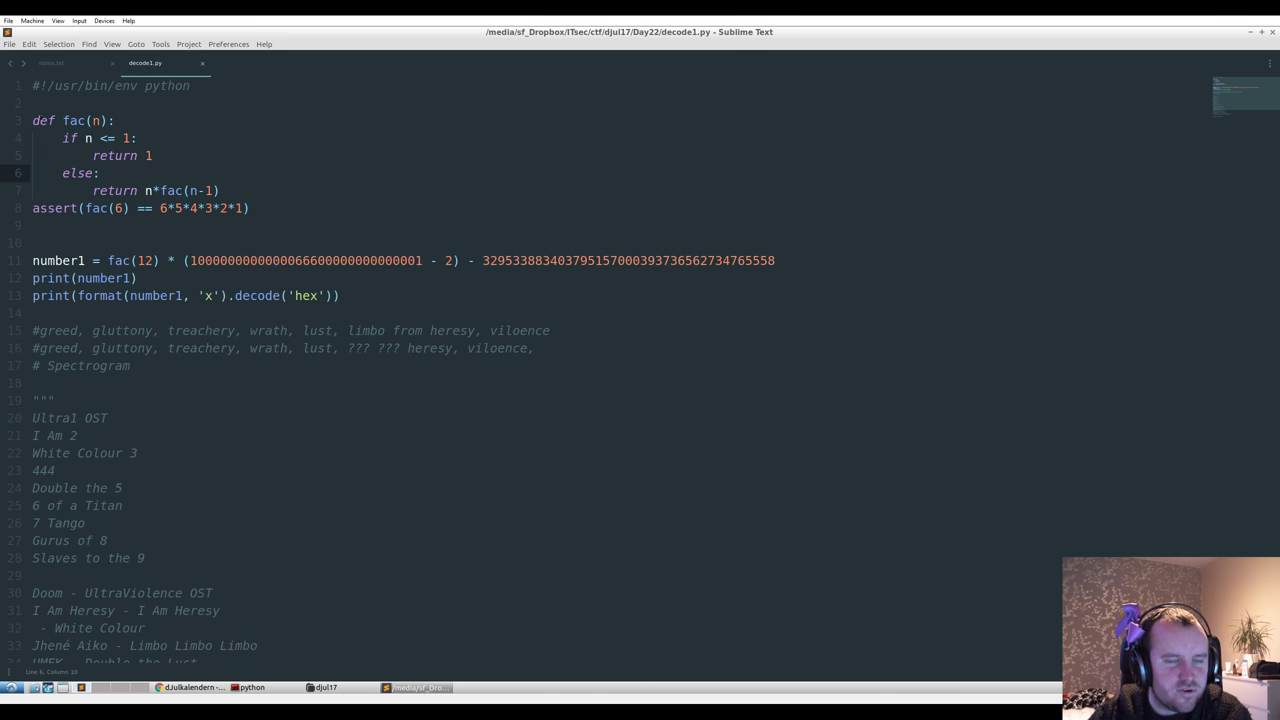
drag(250, 208, 32, 120)
click(215, 190)
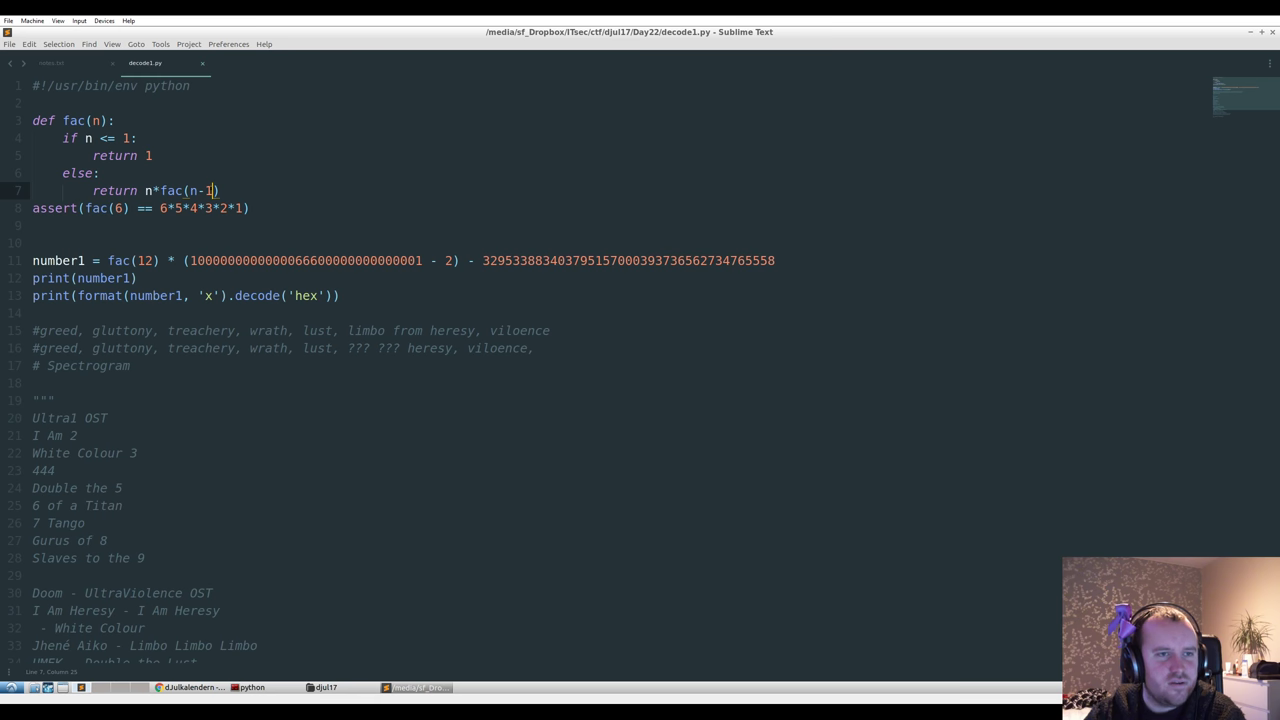
drag(108, 260, 162, 260)
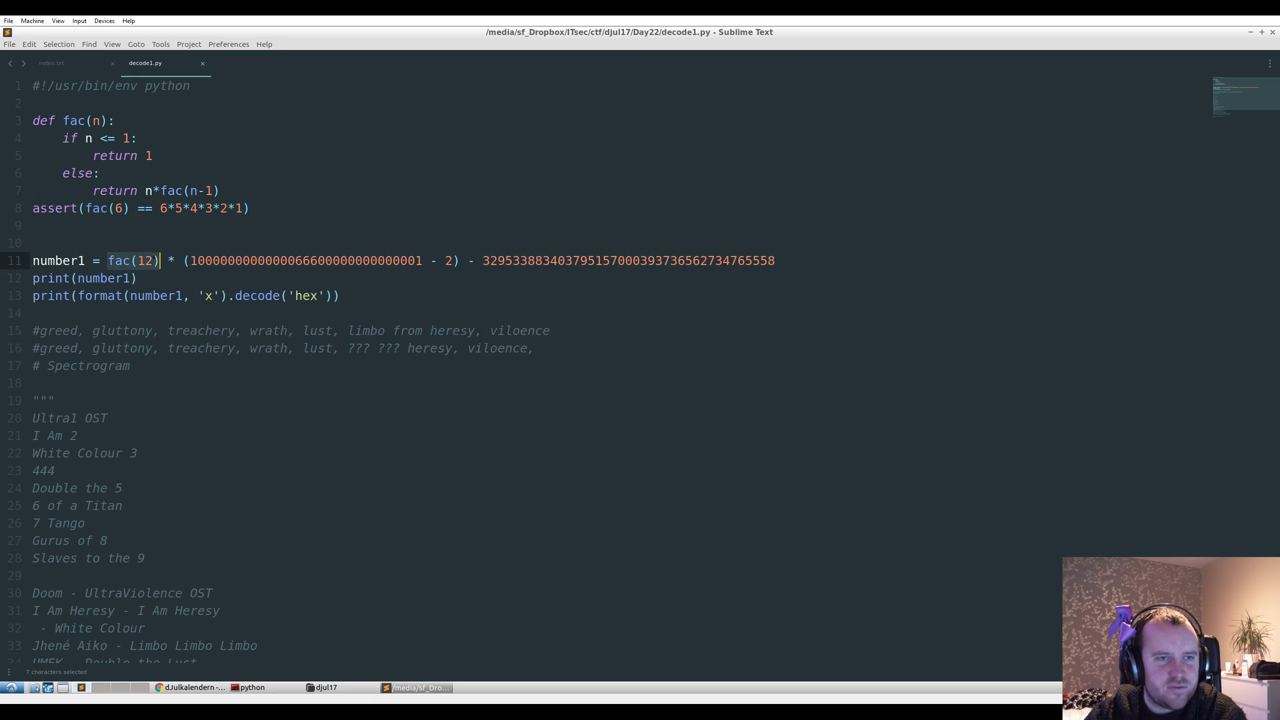
double_click(306, 260)
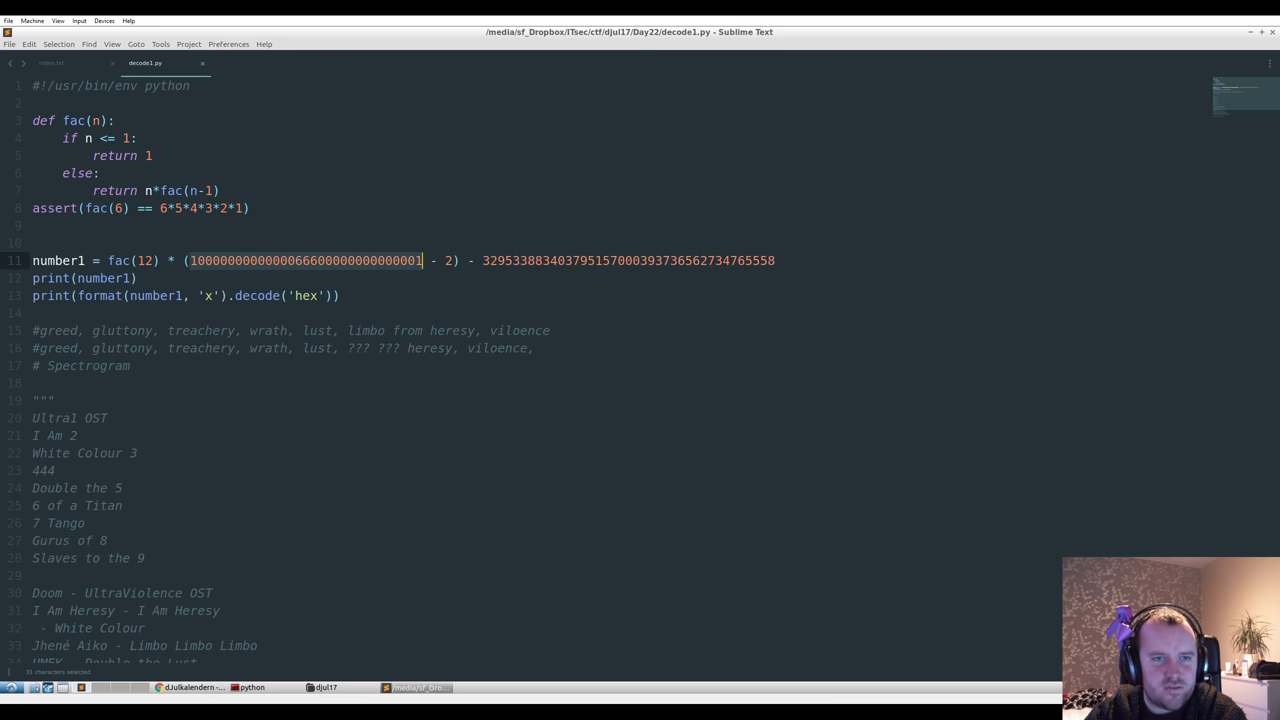
click(419, 260)
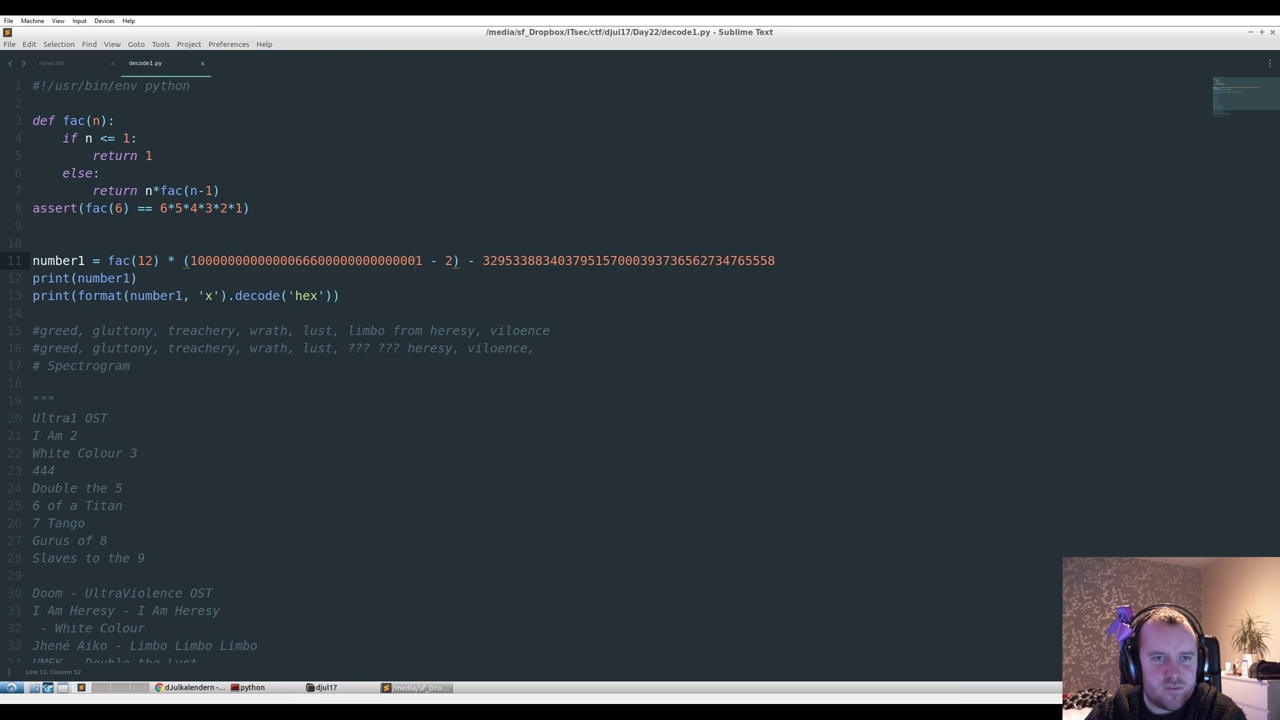
double_click(498, 260)
click(663, 260)
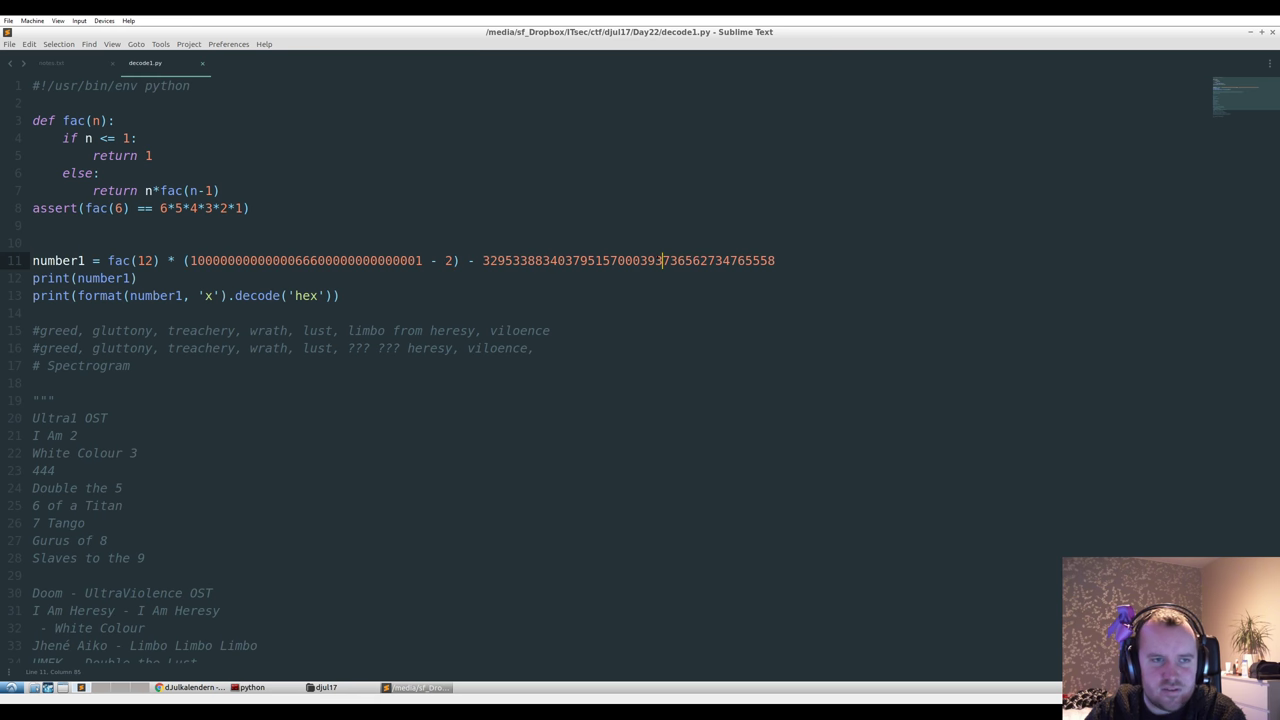
double_click(155, 295)
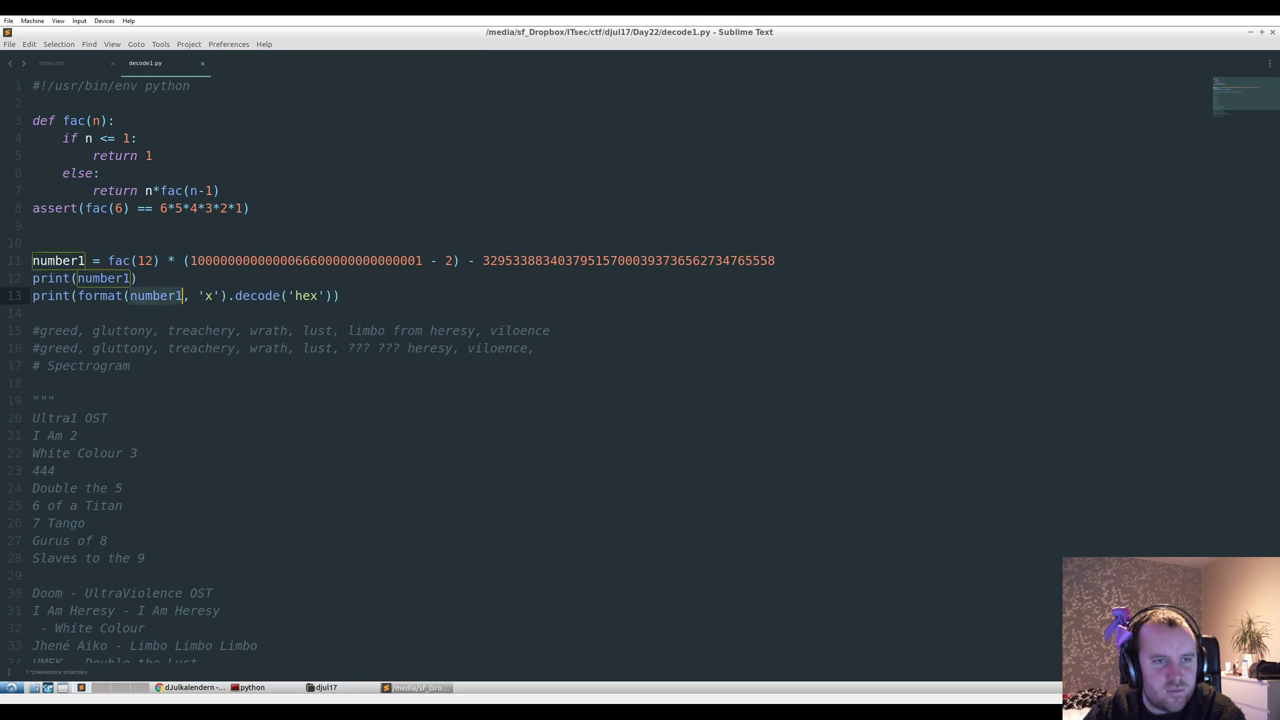
click(242, 295)
click(221, 295)
- Run decode1.py, replace the é in line 33 with a plain e to rerun it, and return to the terminal
key(ctrl+b)
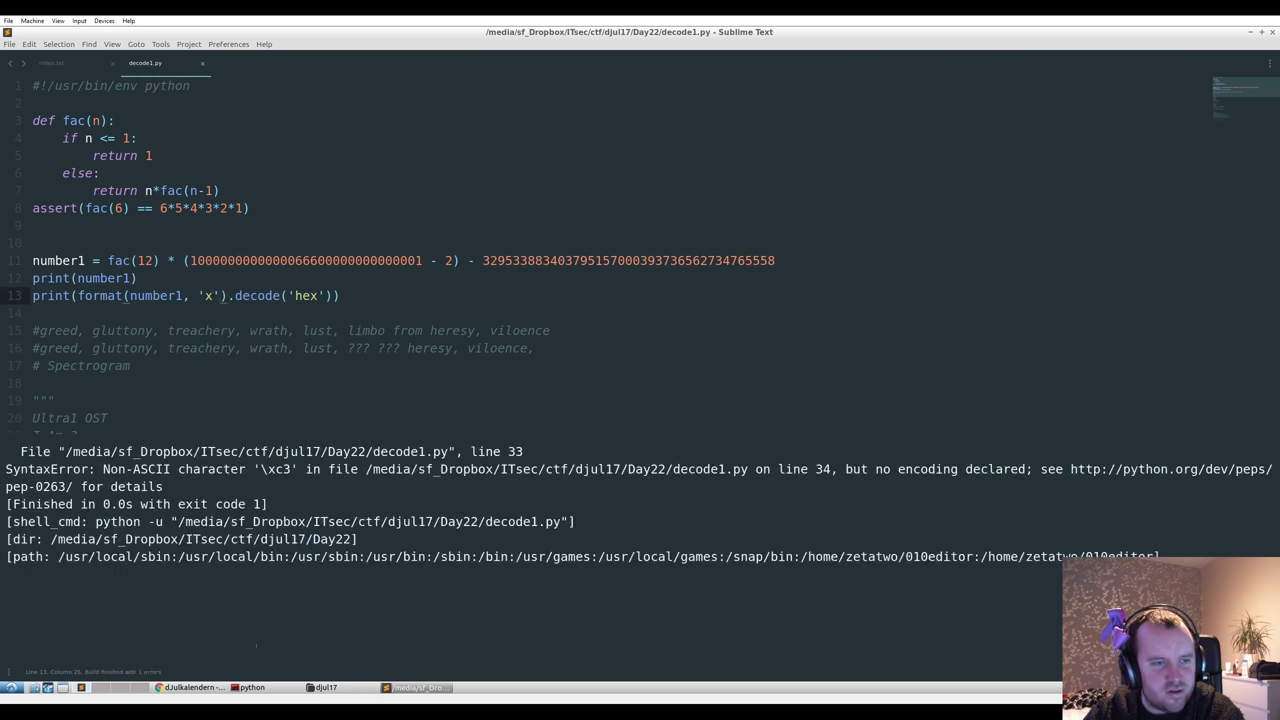
key(Escape)
scroll(640, 360, down, 4)
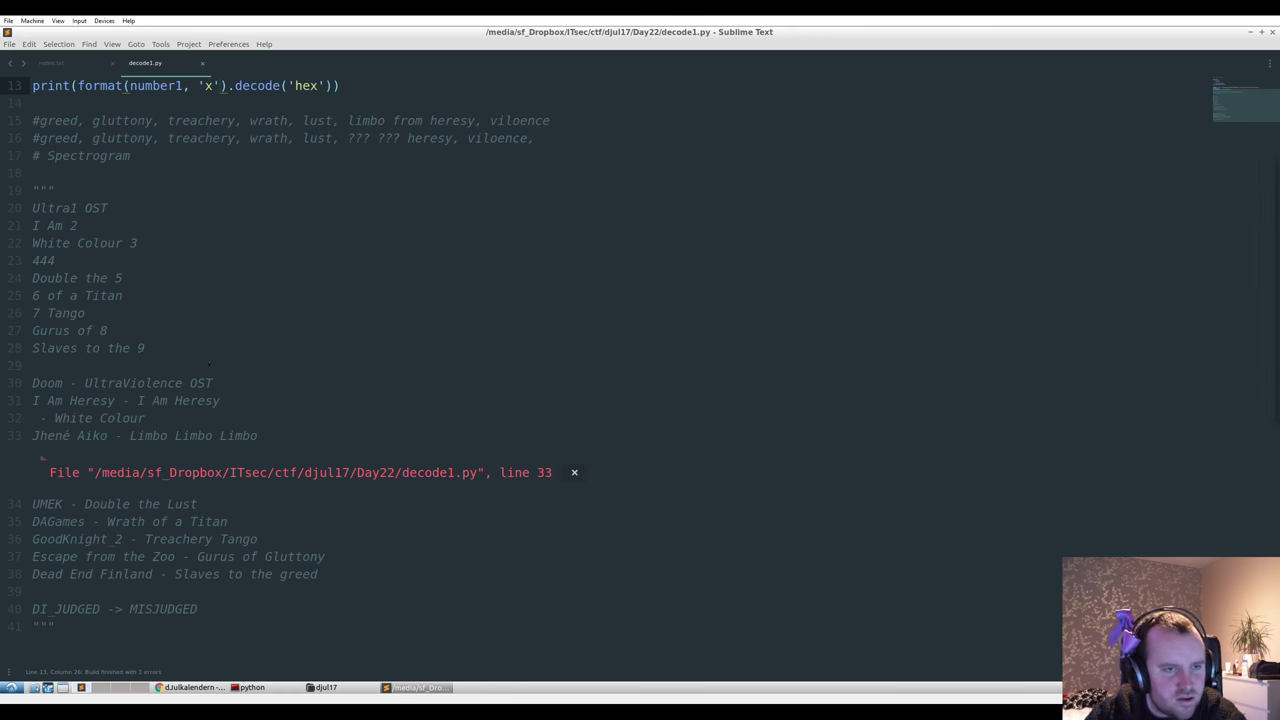
click(69, 436)
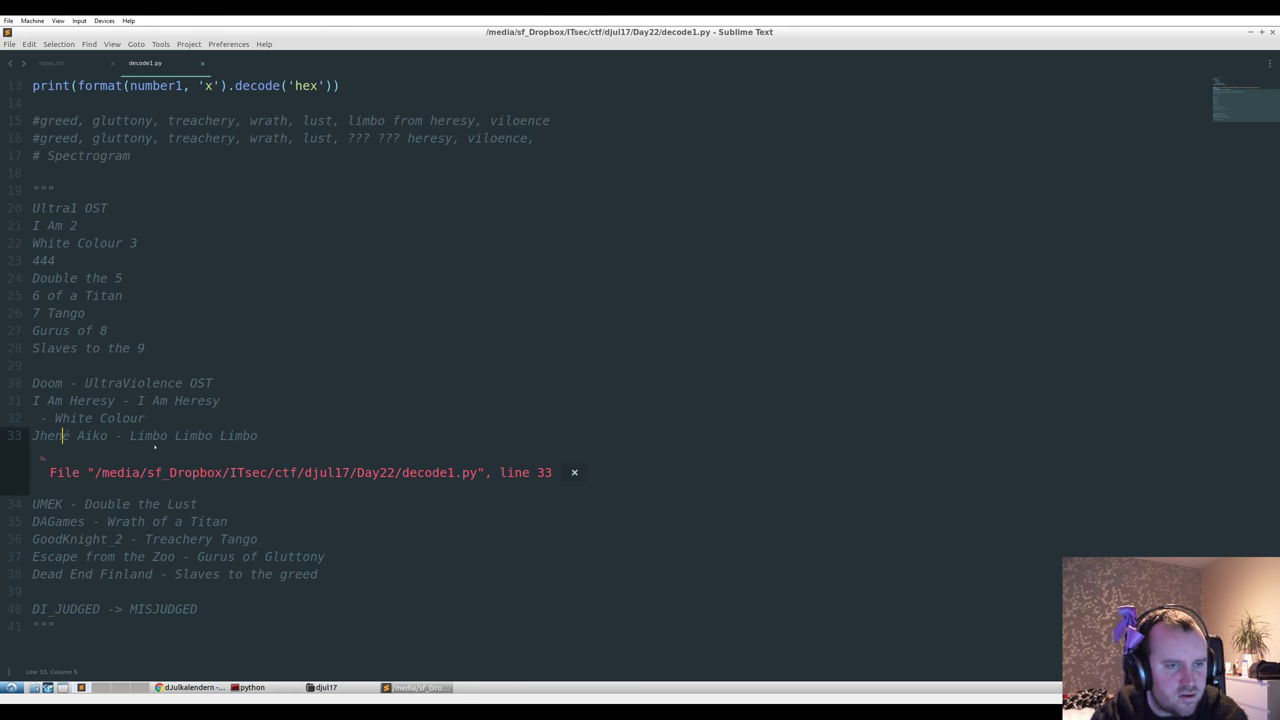
key(ctrl+b)
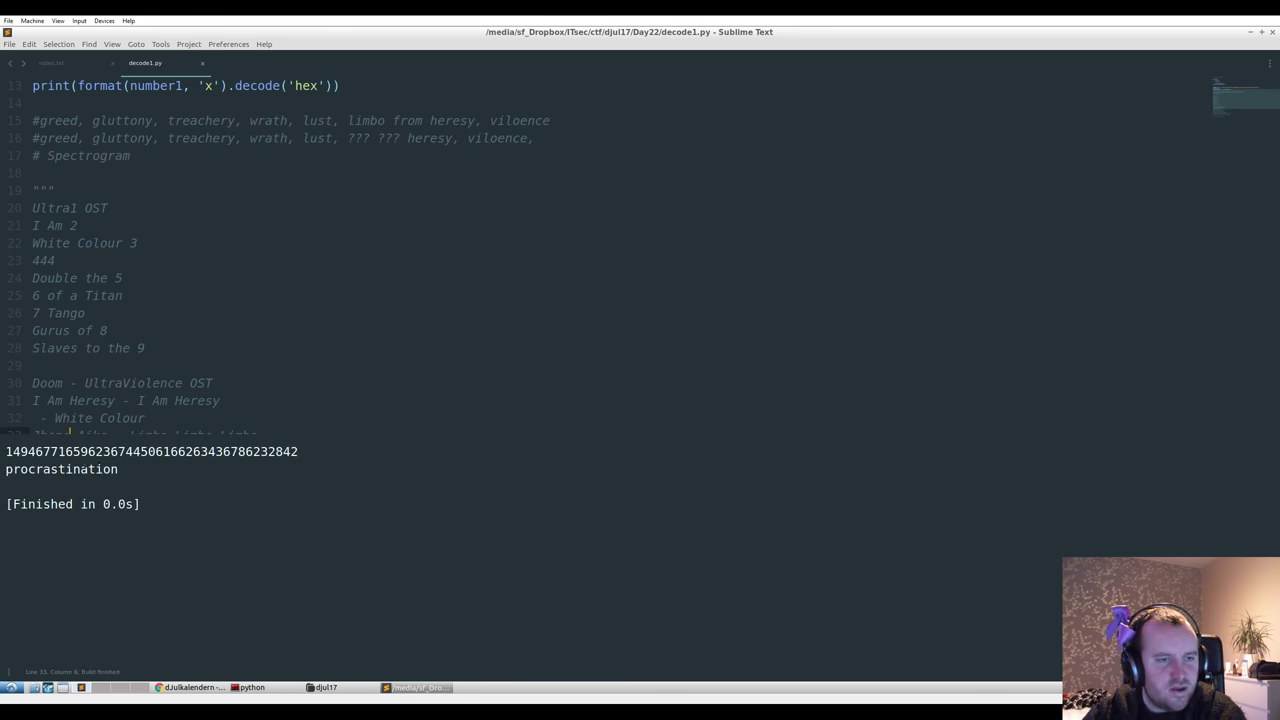
key(alt+Tab)
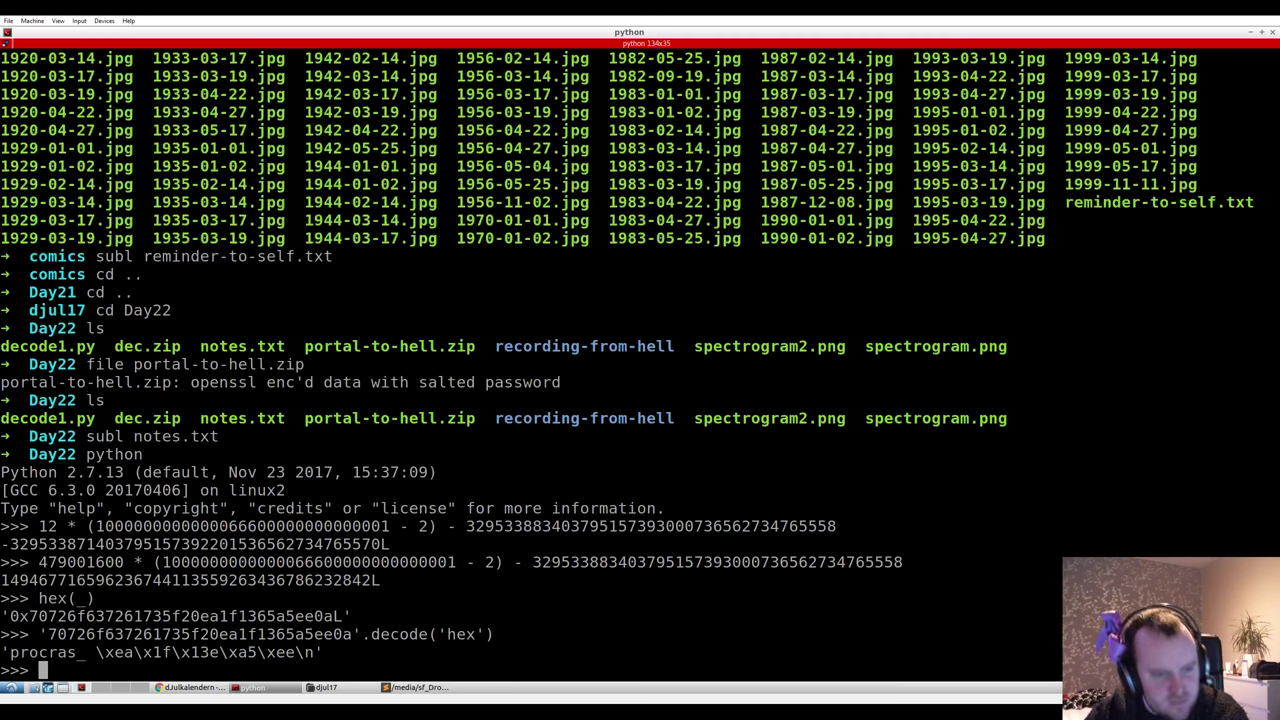
- Re-evaluate the expression starting with 479001600 in the Python session, convert its result with hex(_), and highlight the hex digits
key(Up)
key(Up)
key(Down)
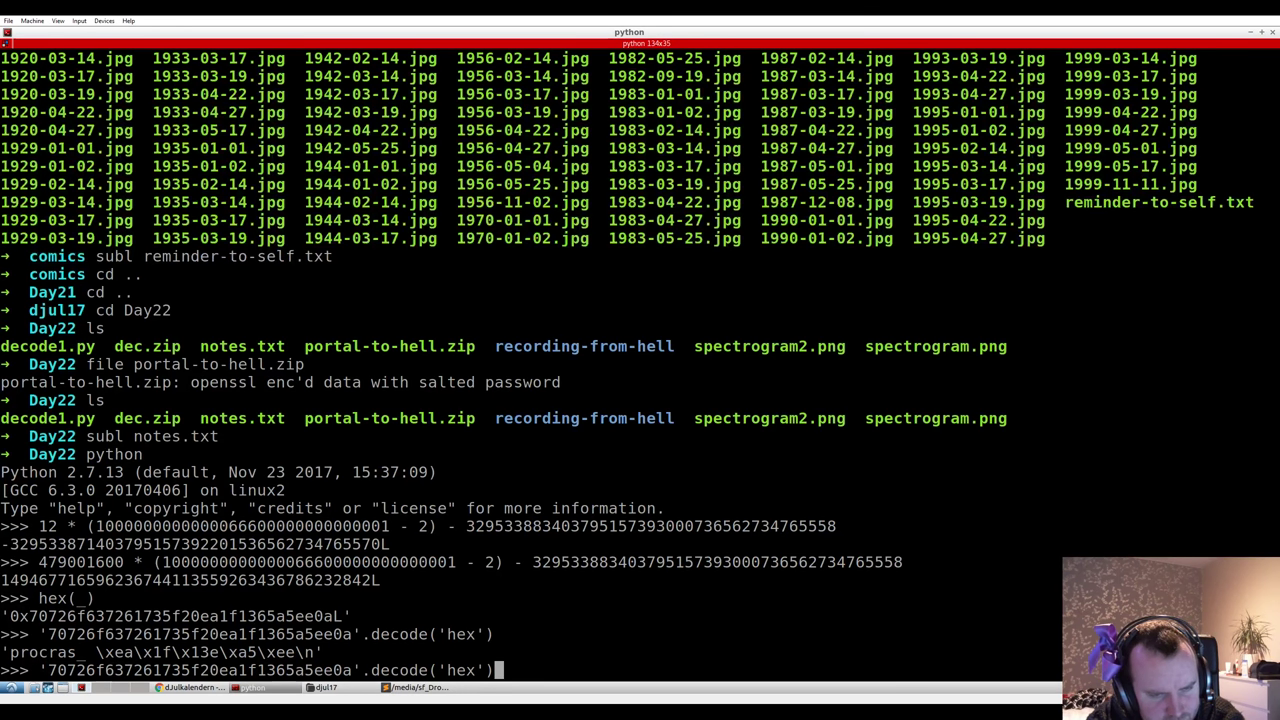
key(Up)
key(Up)
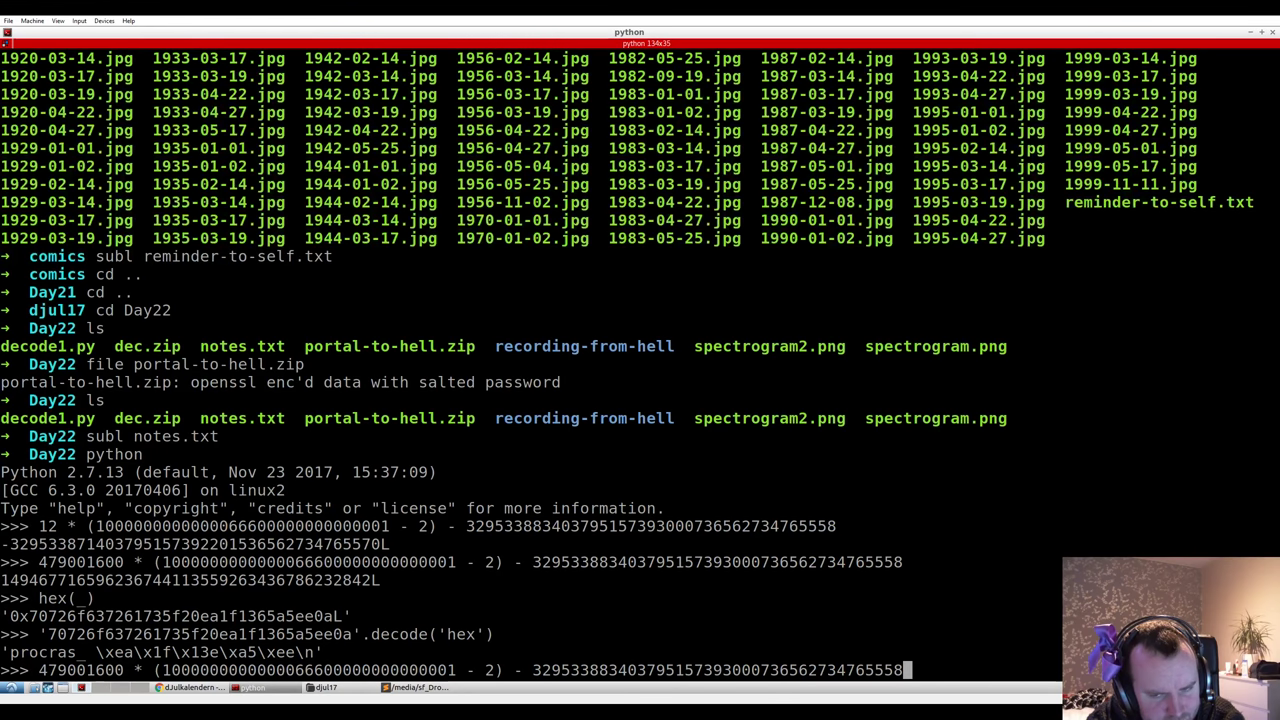
key(Return)
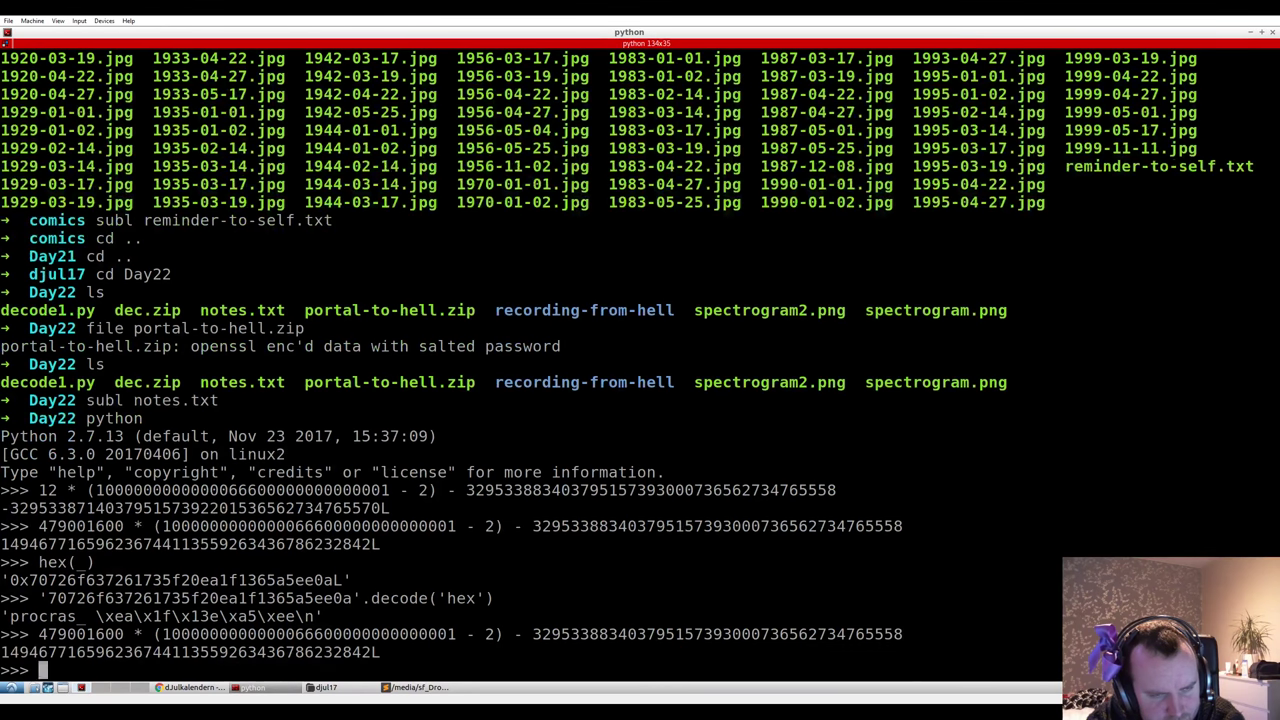
text(hex(_))
key(Return)
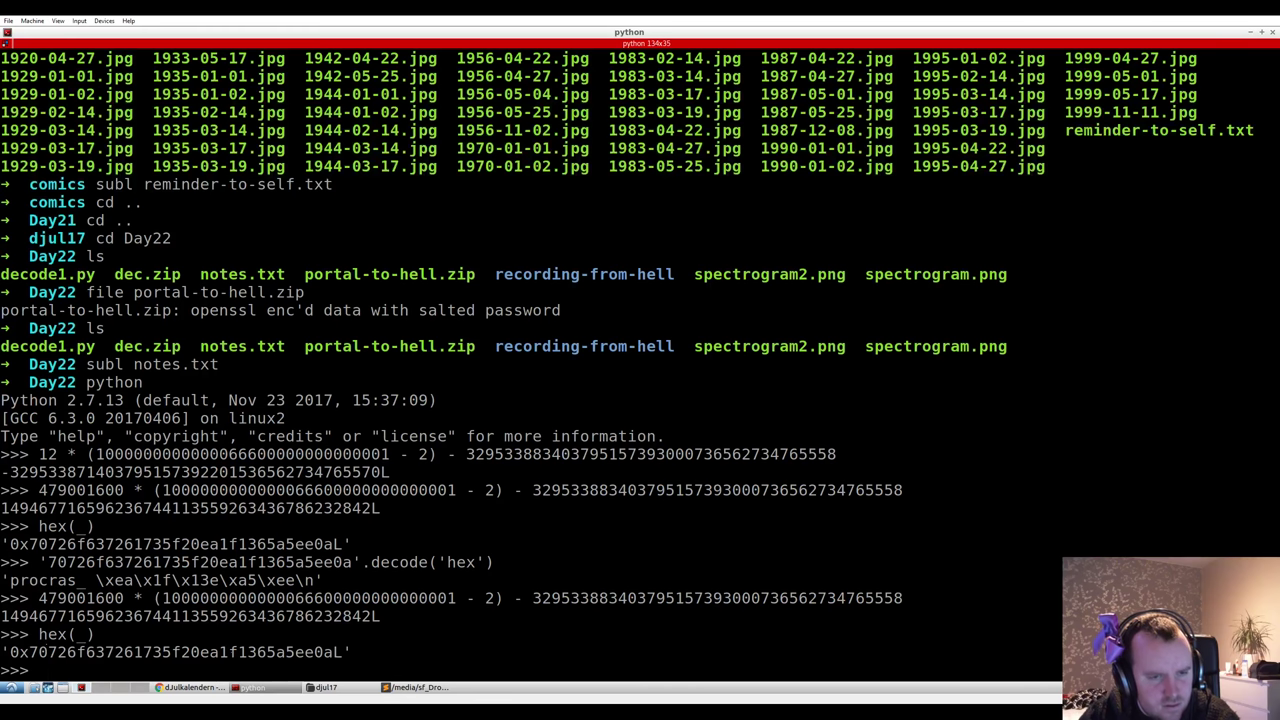
drag(304, 652, 86, 652)
click(86, 652)
- In decode1.py in Sublime Text, examine the number1 expression, the line that hex-decodes it, and the decoded word in the output
key(alt+Tab)
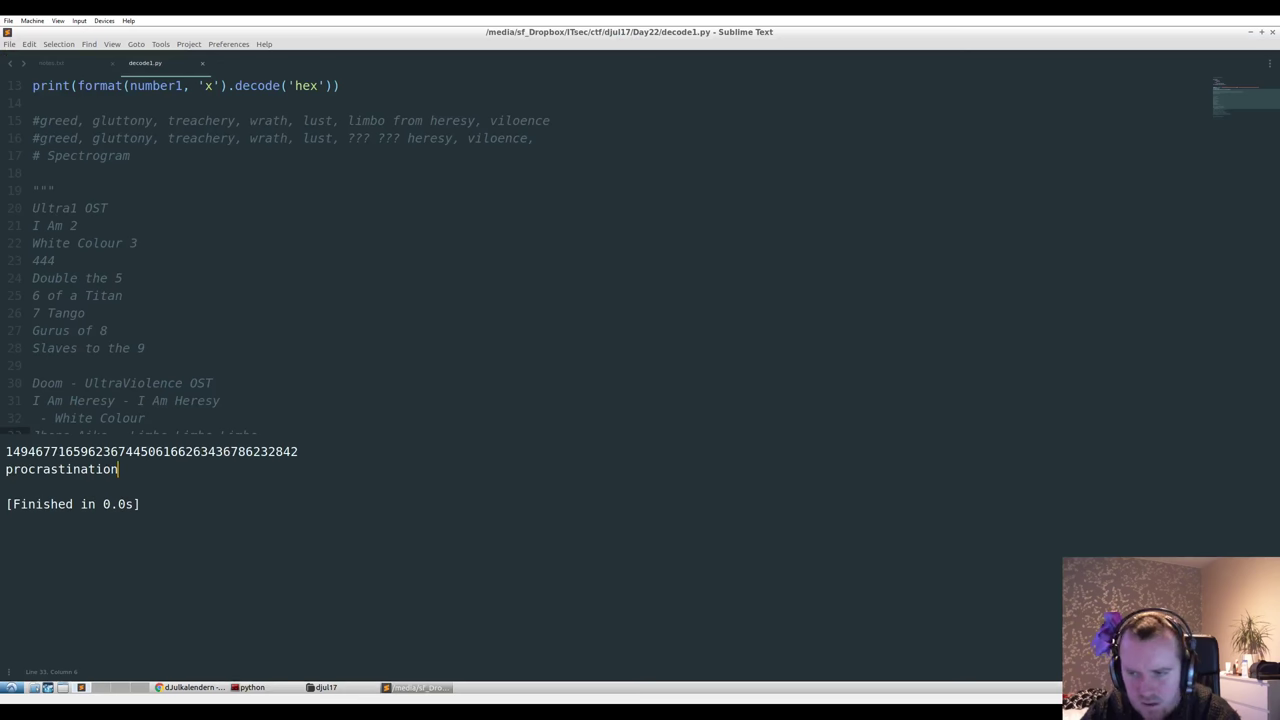
scroll(600, 250, up, 4)
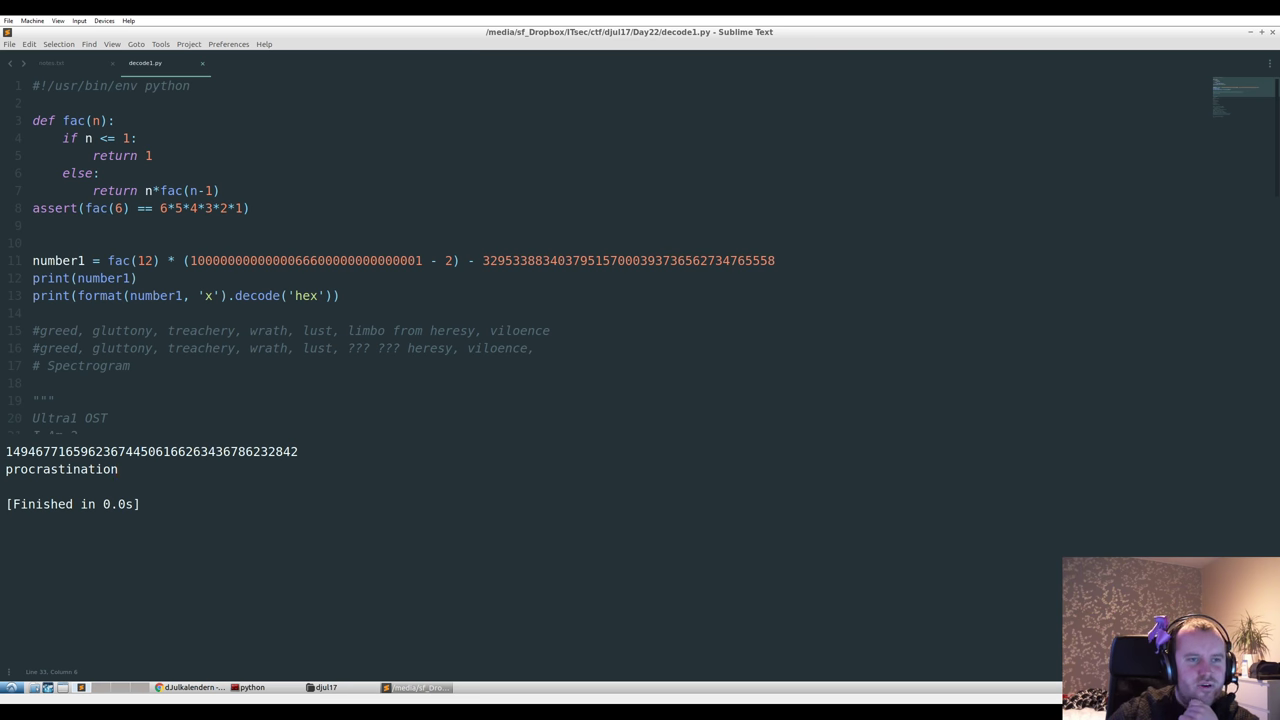
double_click(628, 260)
click(420, 260)
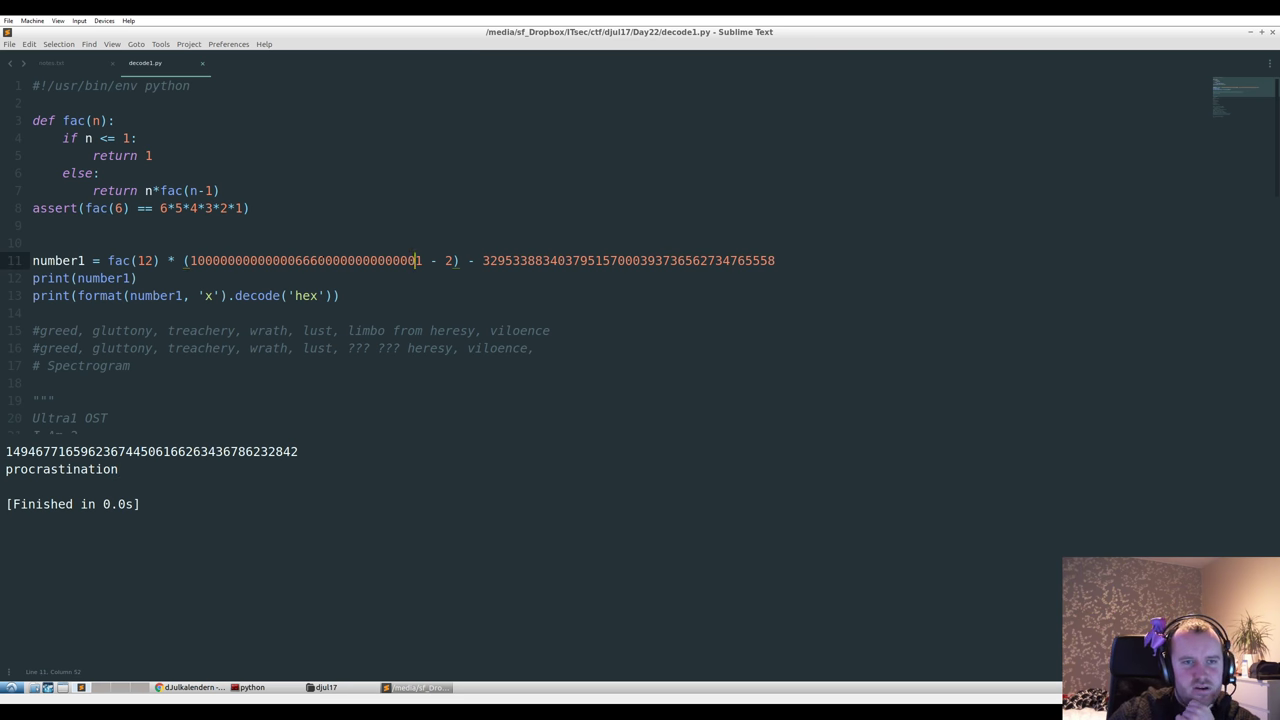
click(188, 295)
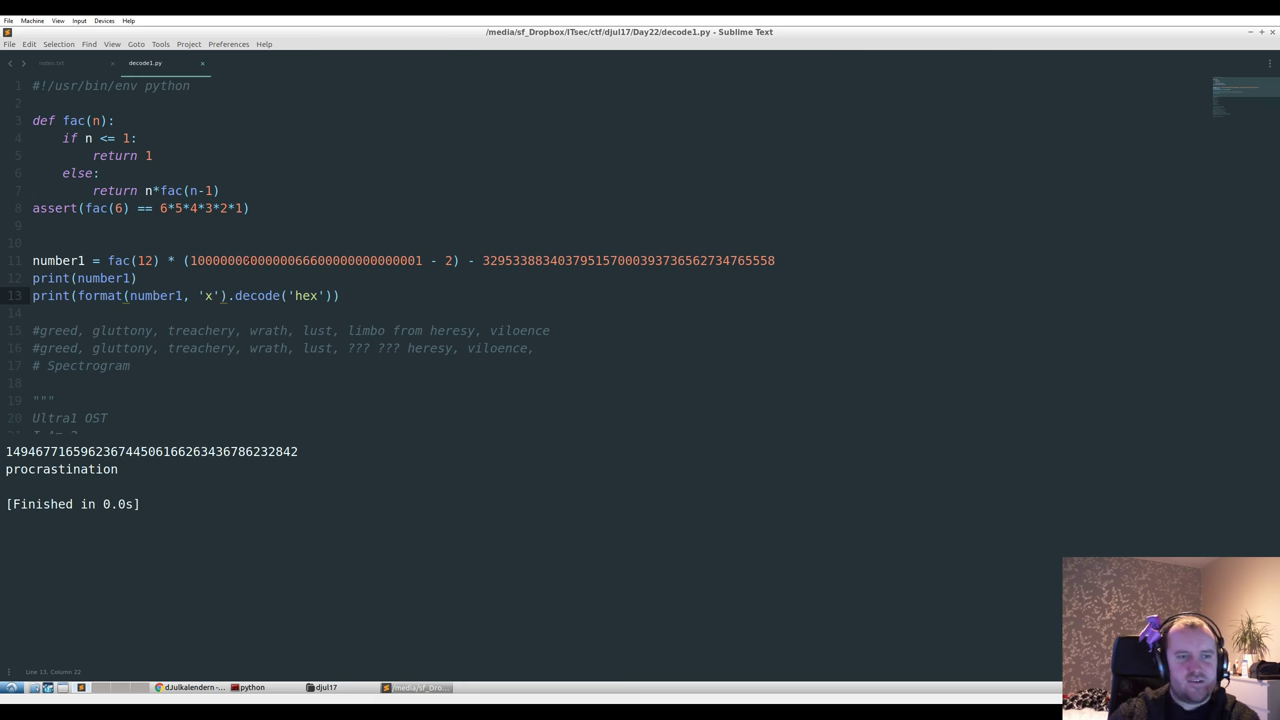
double_click(60, 469)
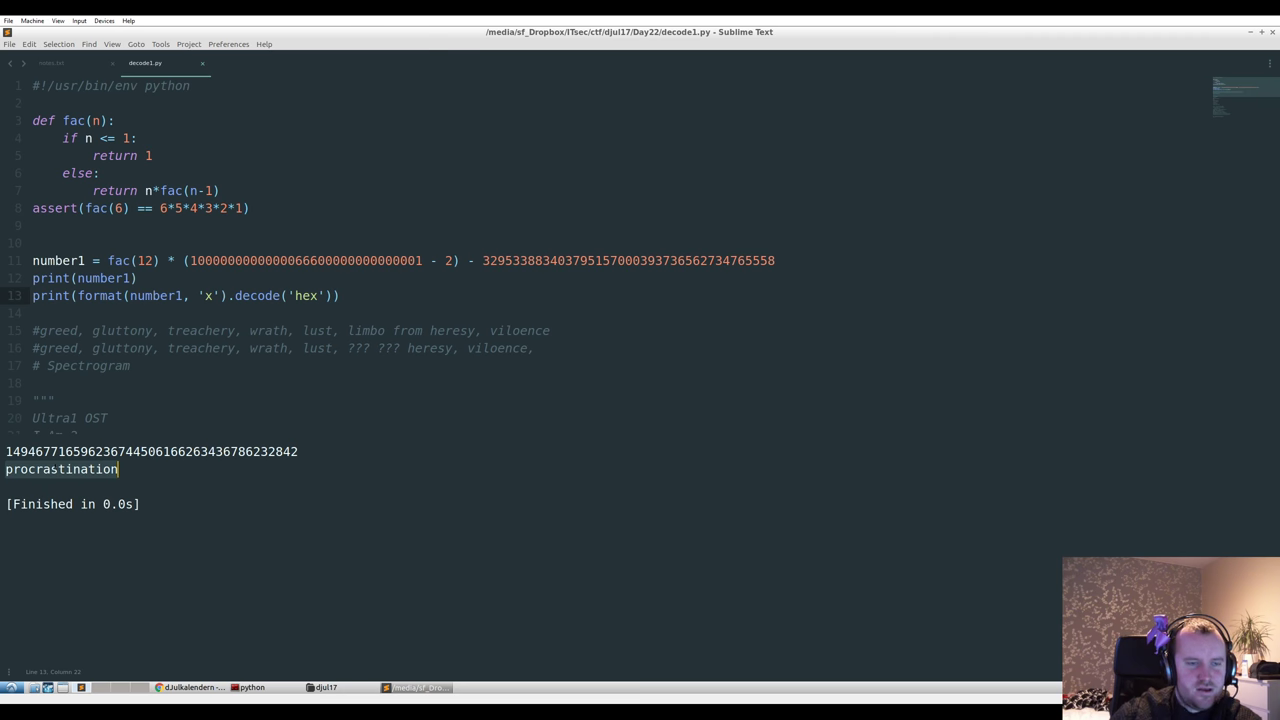
- Go back to the terminal, exit the Python session, and list the files in Day22
click(250, 687)
key(ctrl+d)
text(l)
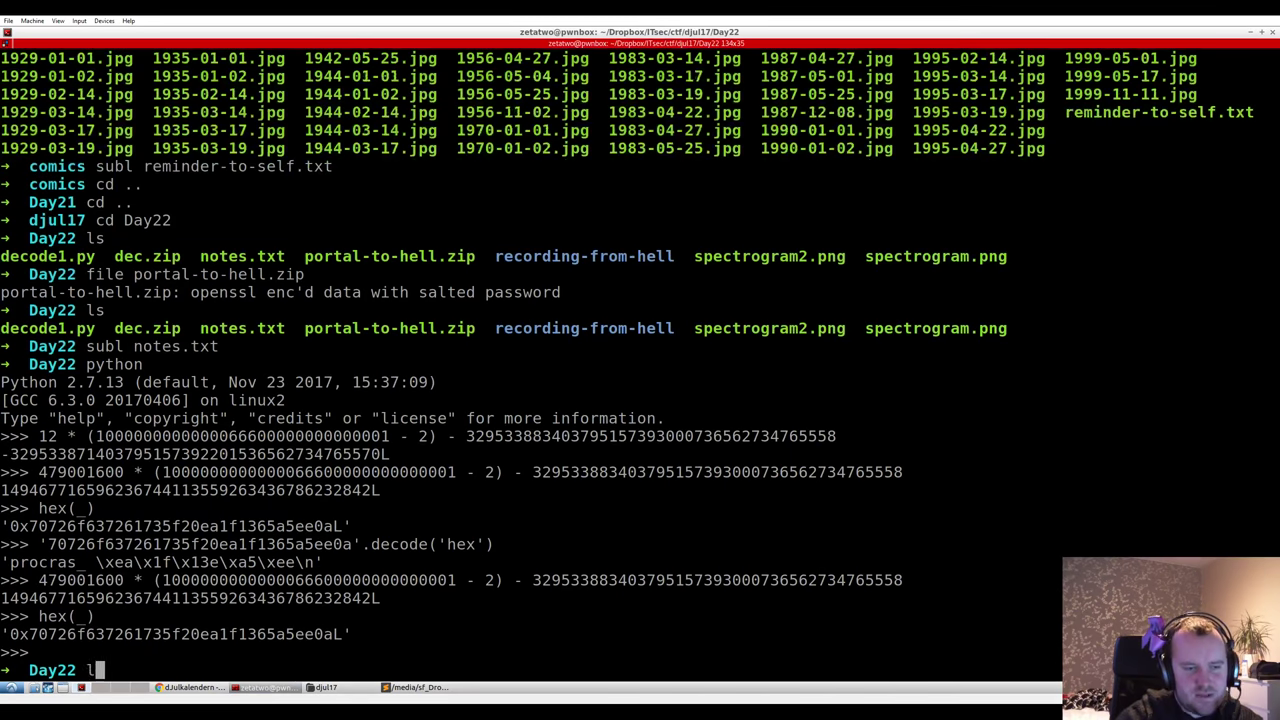
text(s)
key(Return)
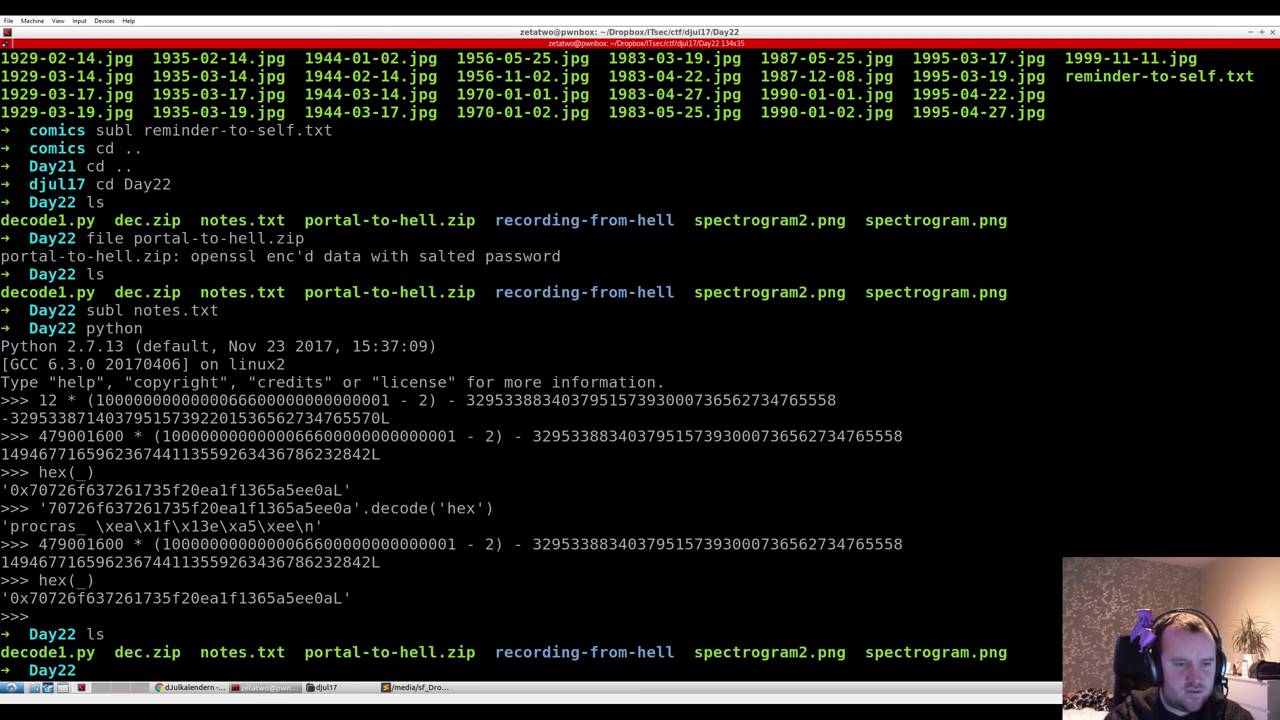
- Enter the openssl aes-256-cbc command decrypting portal-to-hell.zip to dec.zip with its password, and check the cipher in the browser's Day 22 story
text(opens)
key(Right)
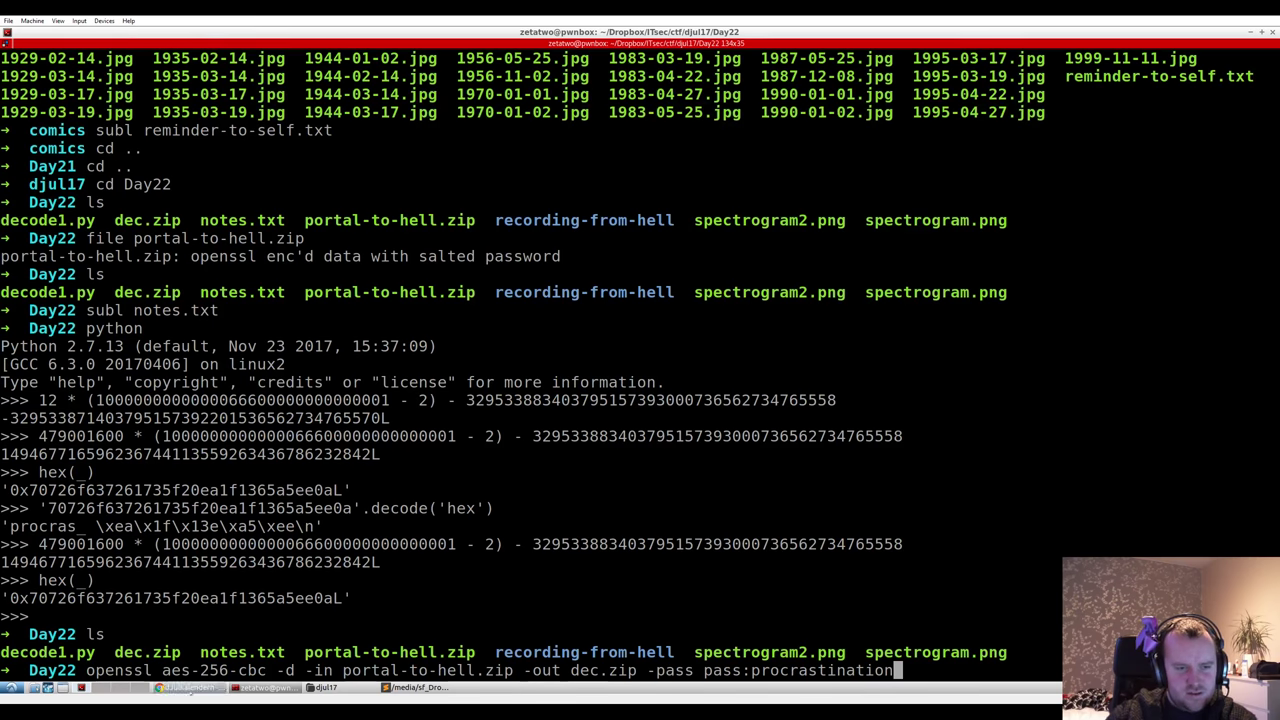
click(190, 687)
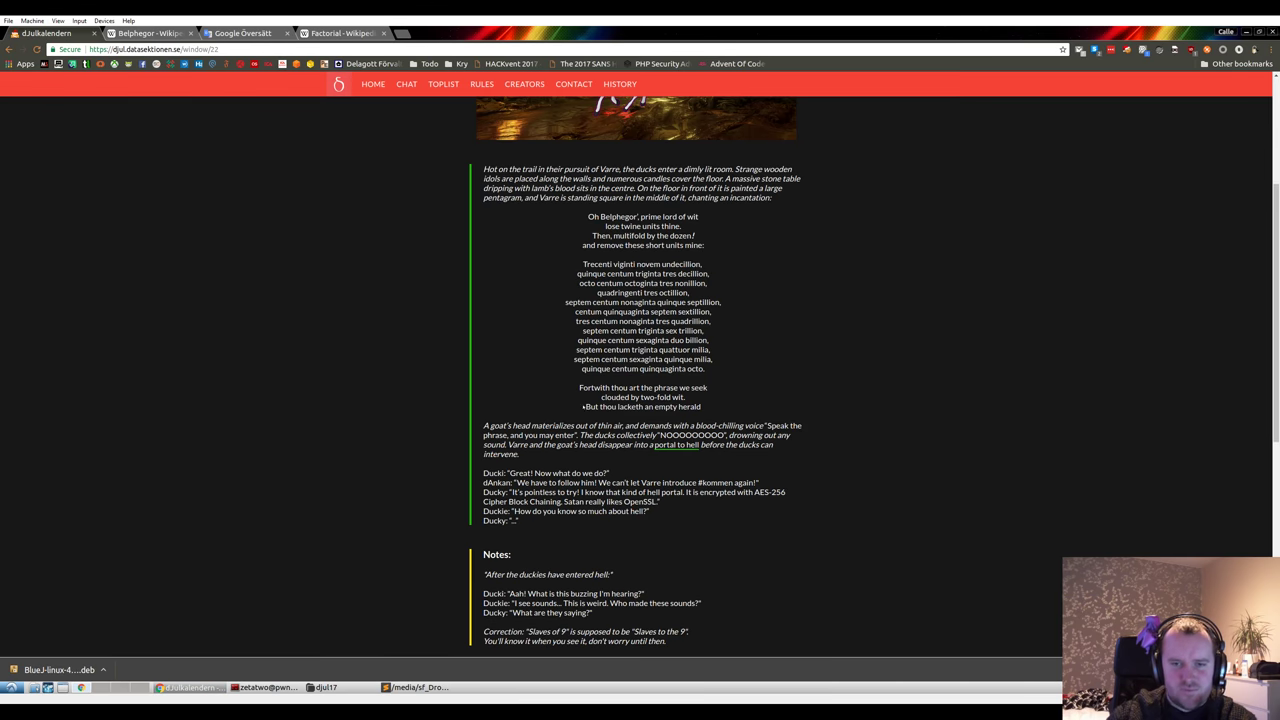
scroll(583, 407, down, 1)
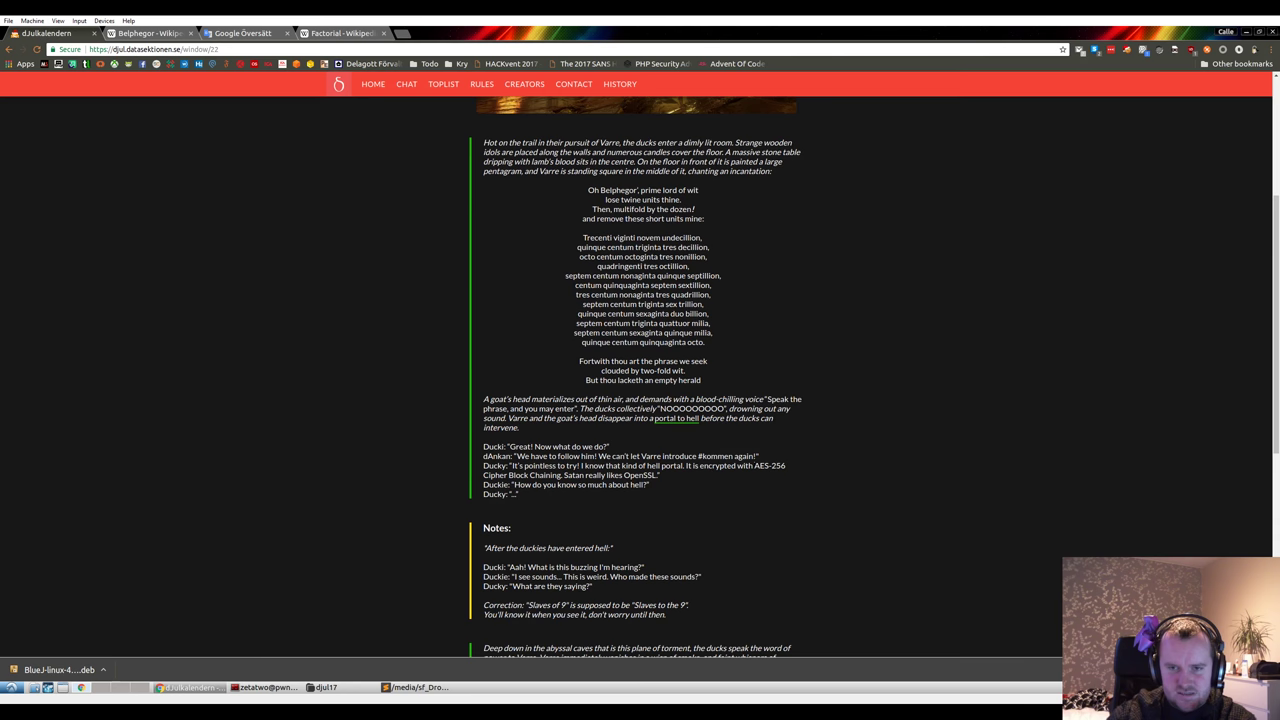
drag(772, 465, 562, 476)
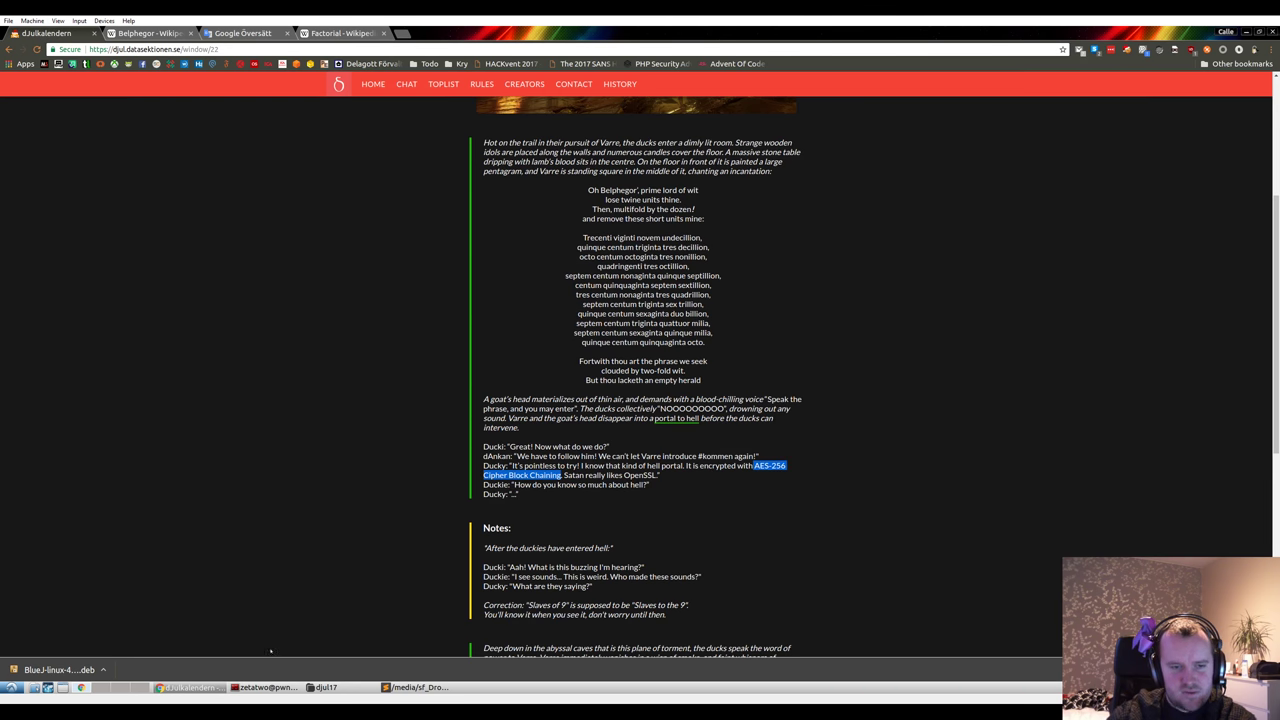
- Return to the terminal, review the cipher and the input and output options, and run the openssl decryption into dec.zip
click(264, 687)
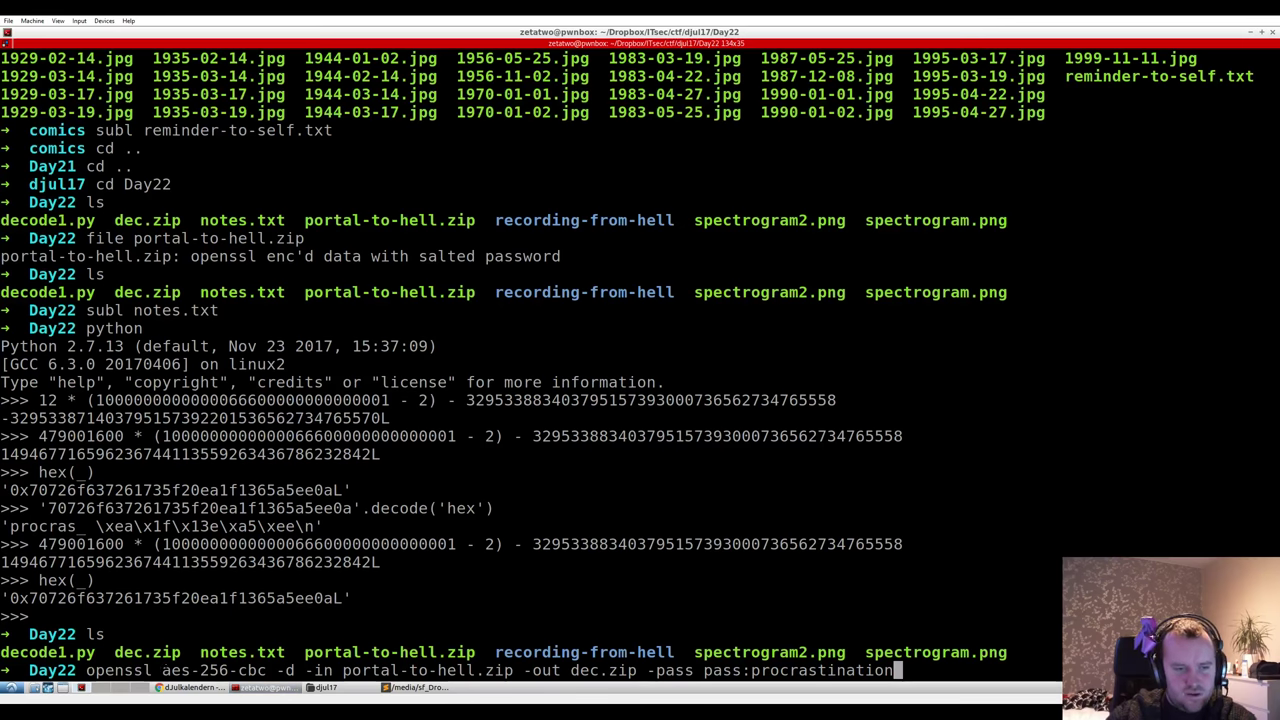
drag(163, 670, 266, 671)
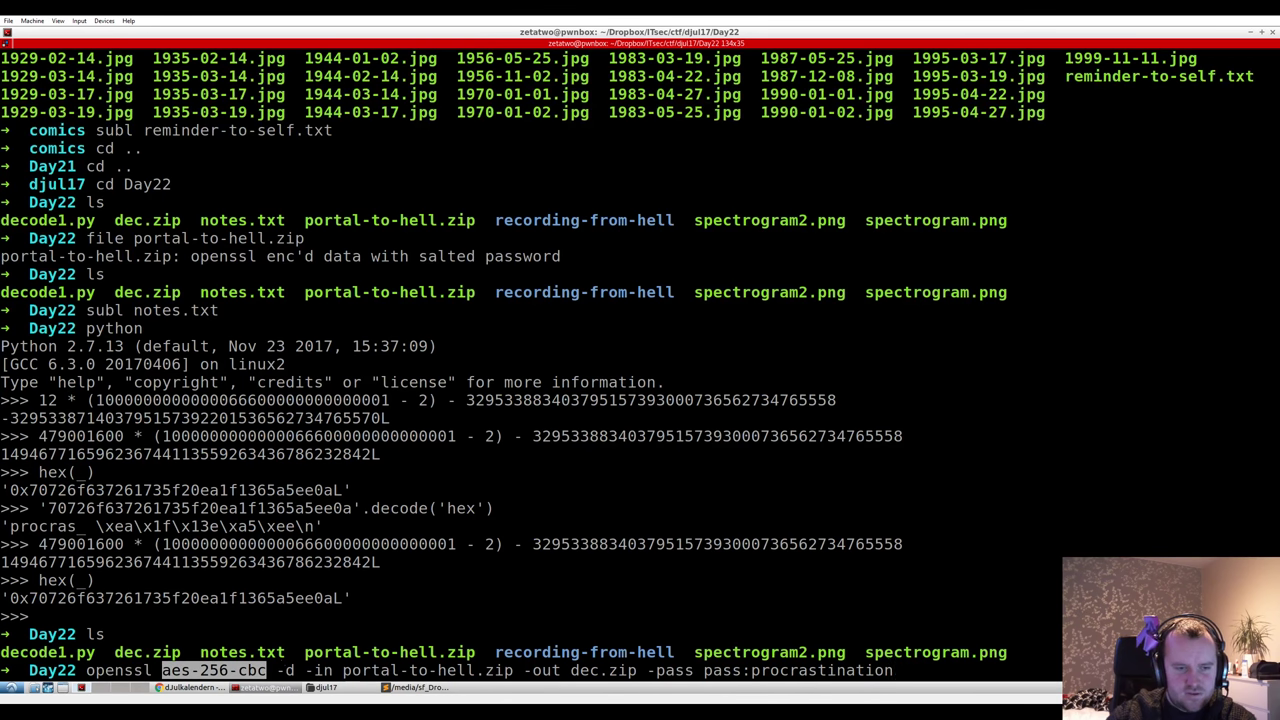
click(284, 670)
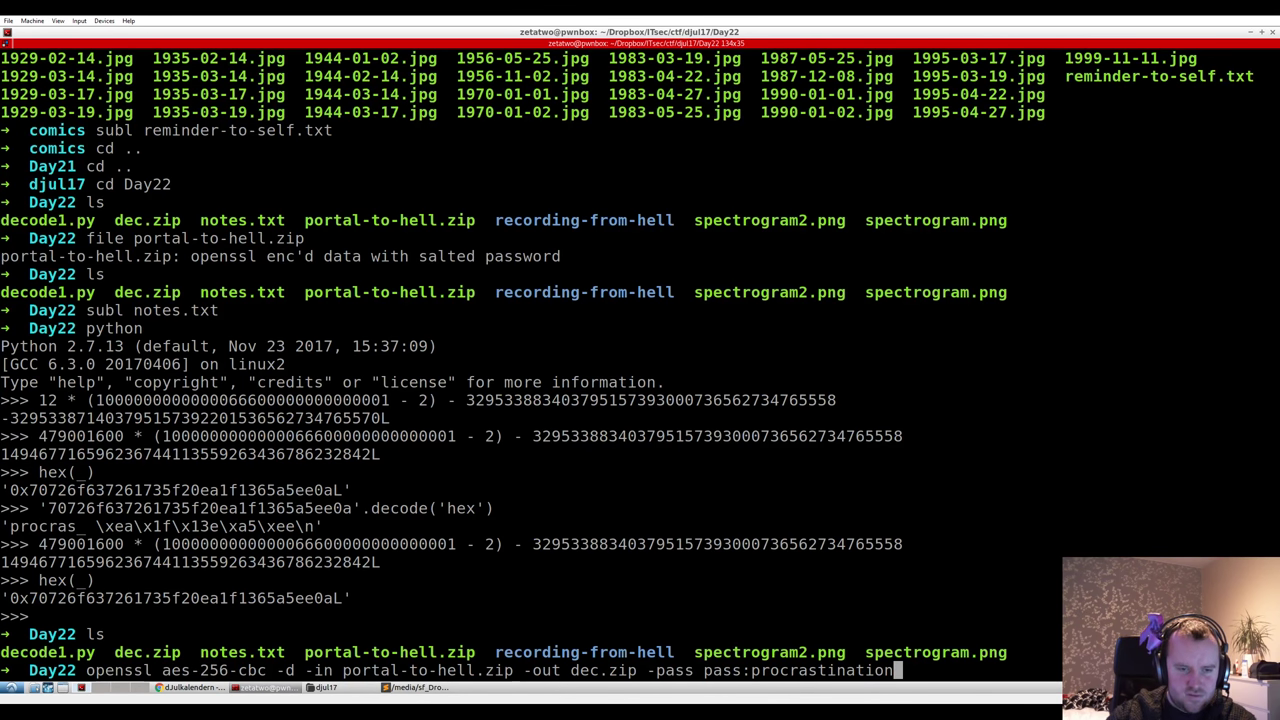
drag(344, 670, 636, 670)
click(514, 670)
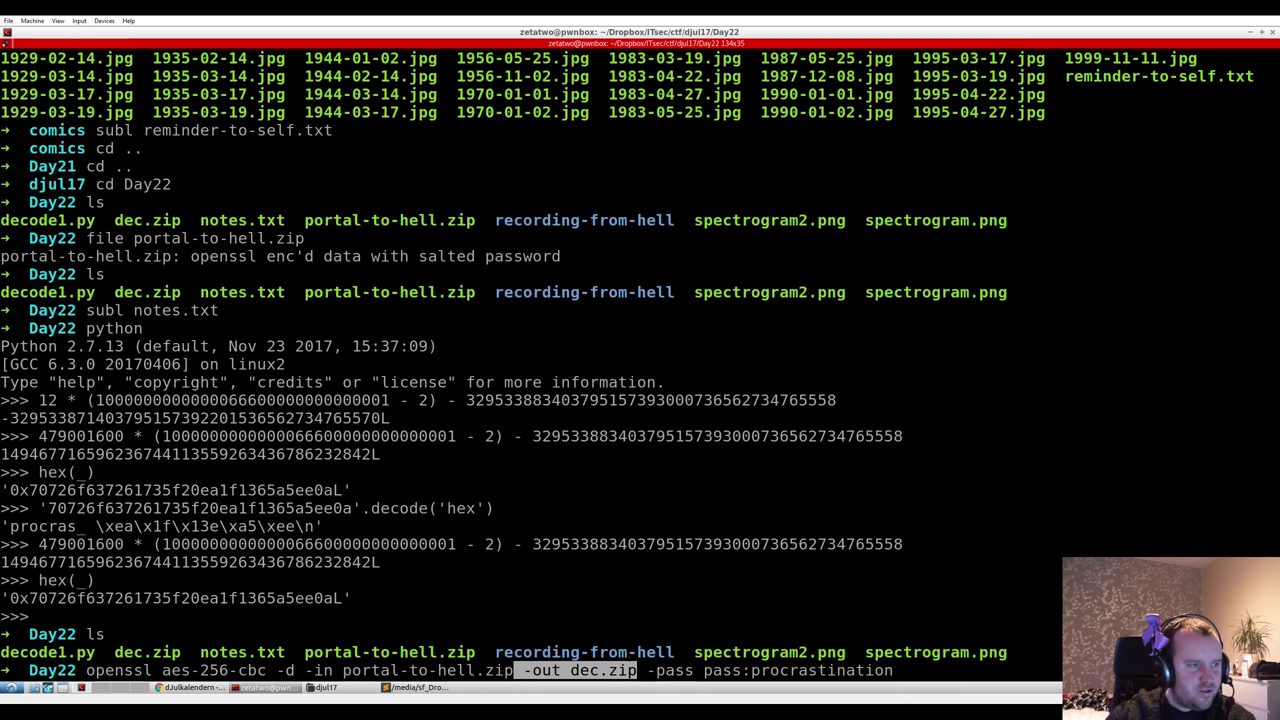
click(637, 670)
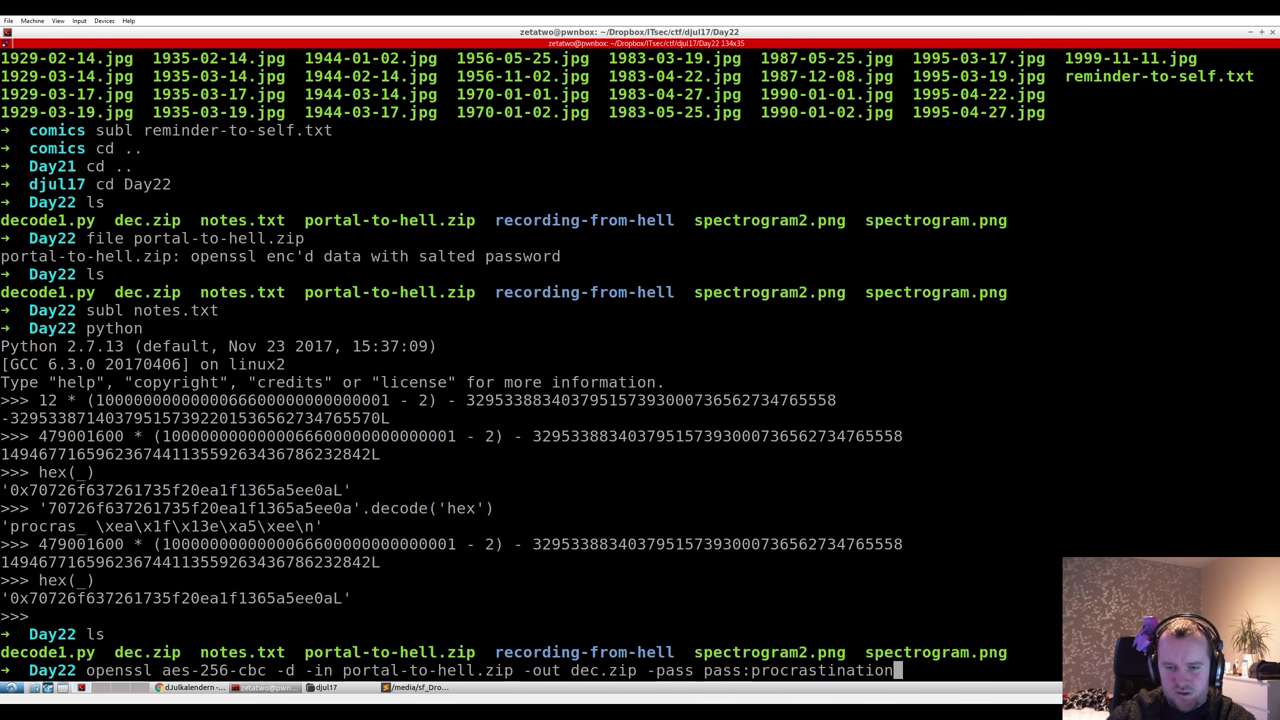
key(Return)
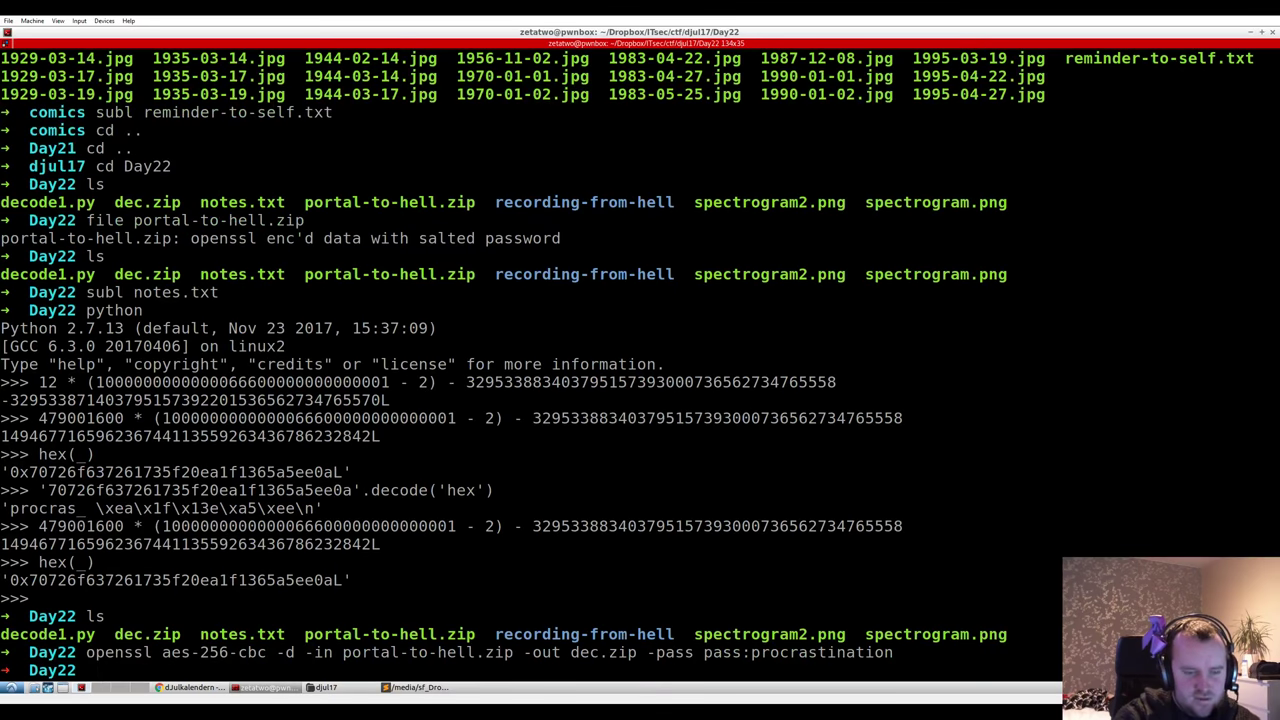
- Check the file type of dec.zip with file and list the archive's contents with unzip -l
text(file dec.zip)
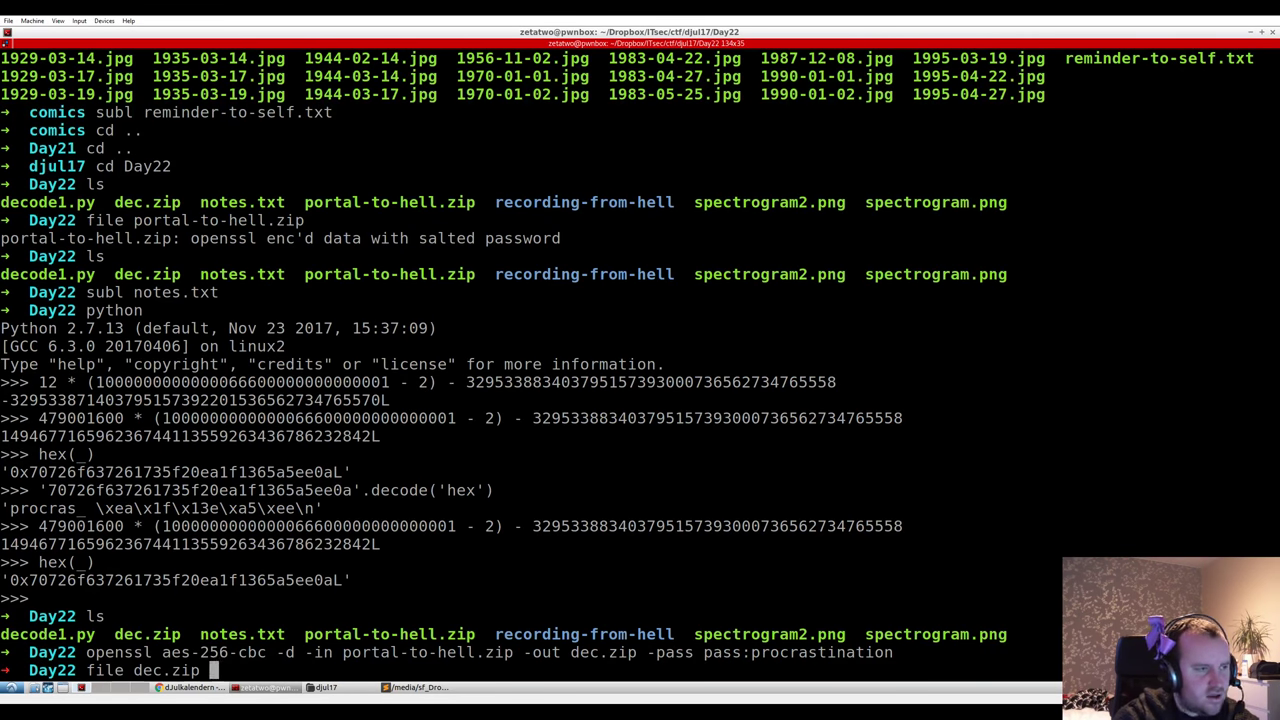
key(Return)
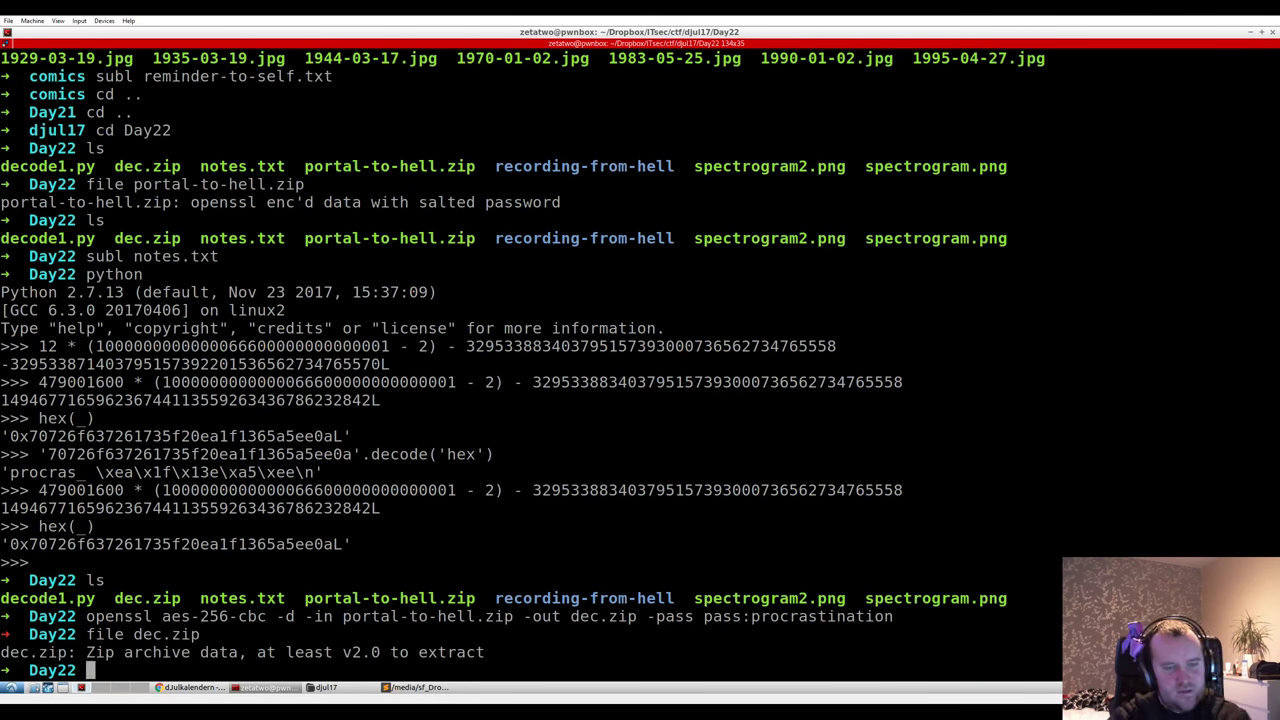
text(unzip -l dec.zip)
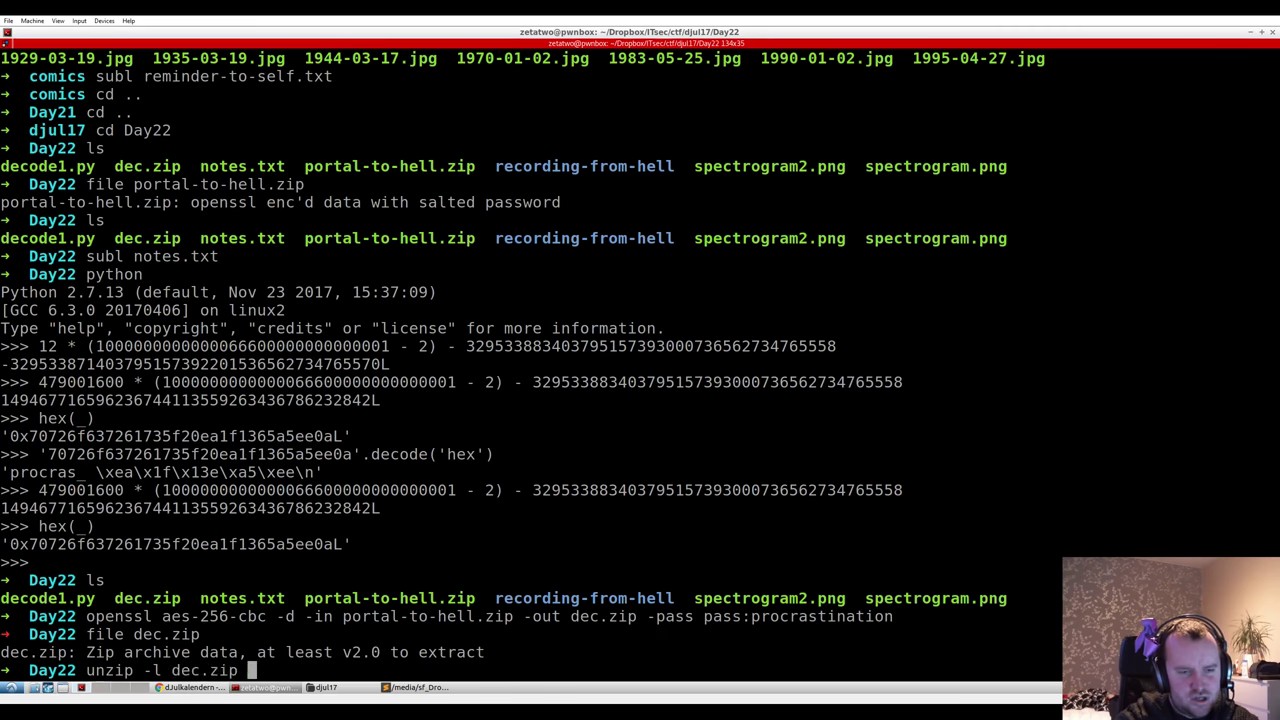
key(Return)
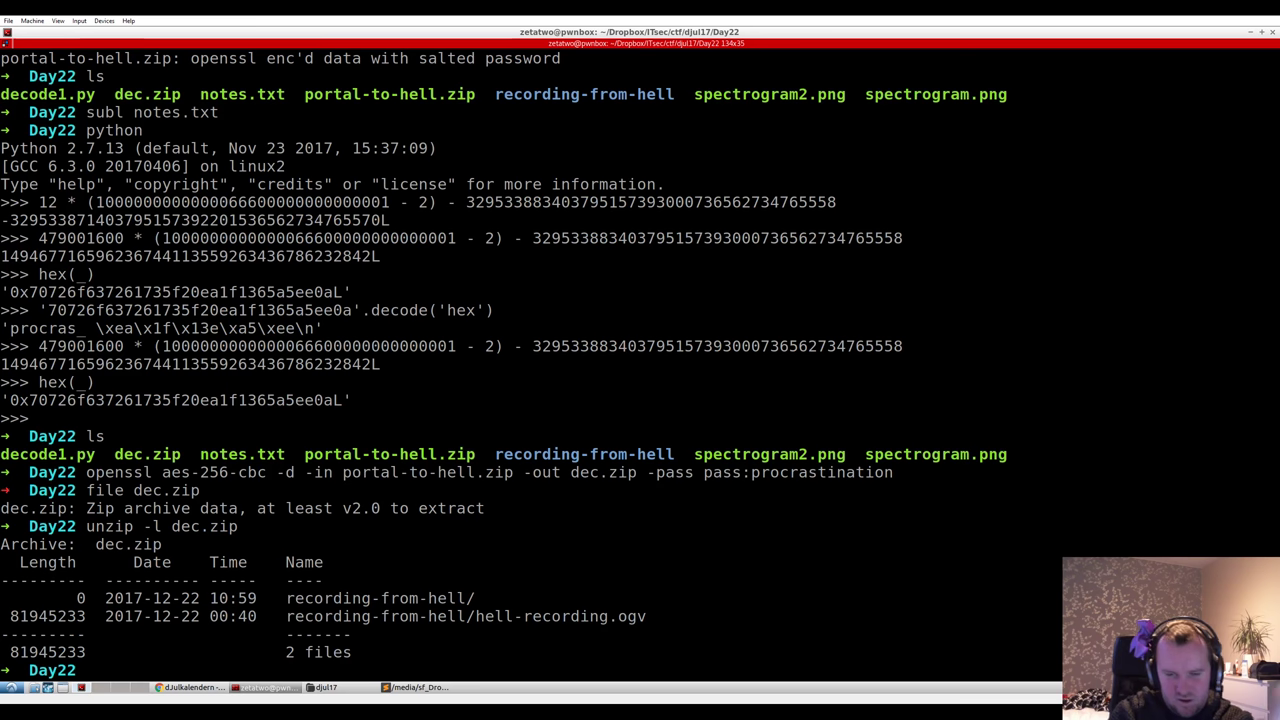
- Change into the recording-from-hell folder and list its files
text(cd r)
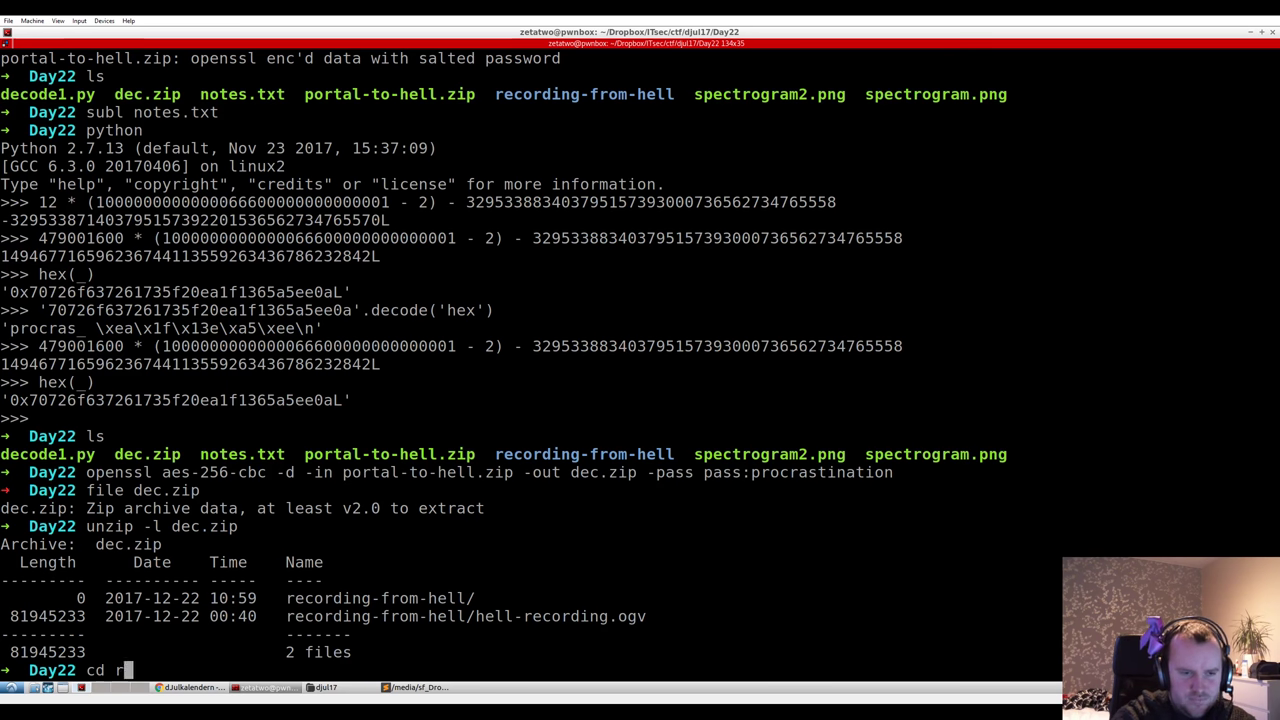
key(Tab)
key(Return)
text(ls)
key(Return)
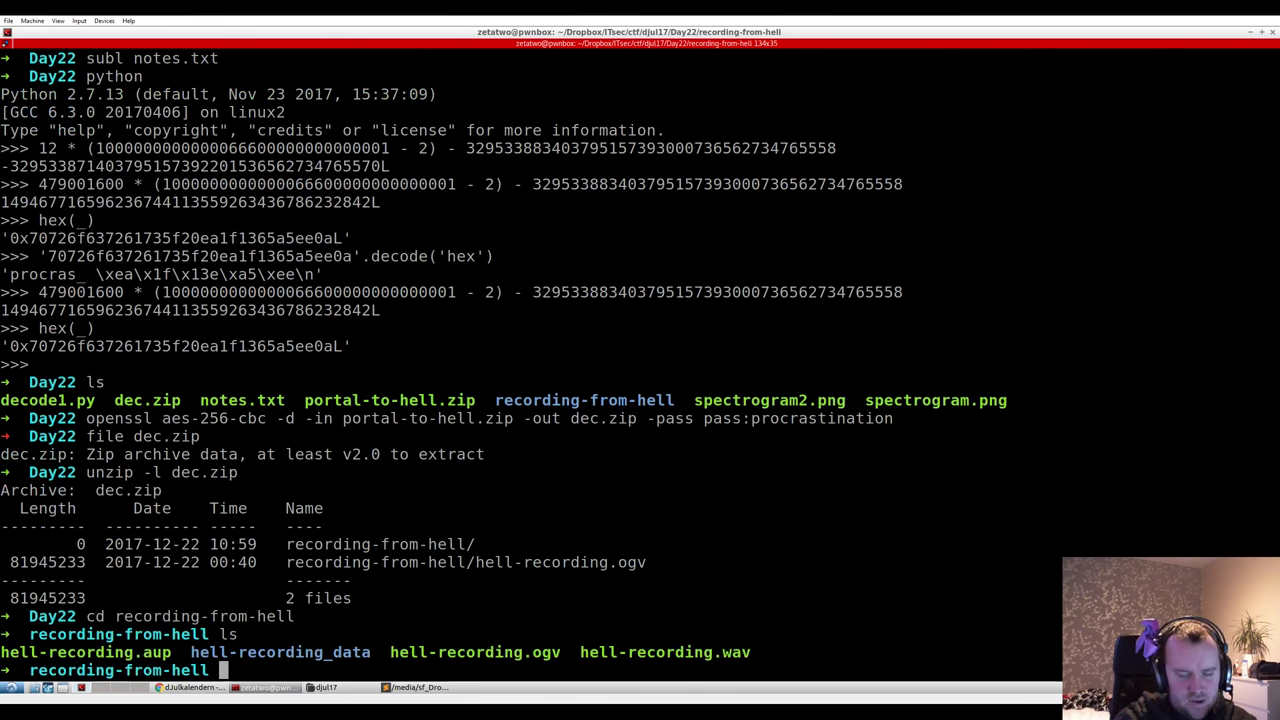
- Play hell-recording.ogv in VLC as a background process, and quit the player
text(vlc )
text(h)
key(Tab)
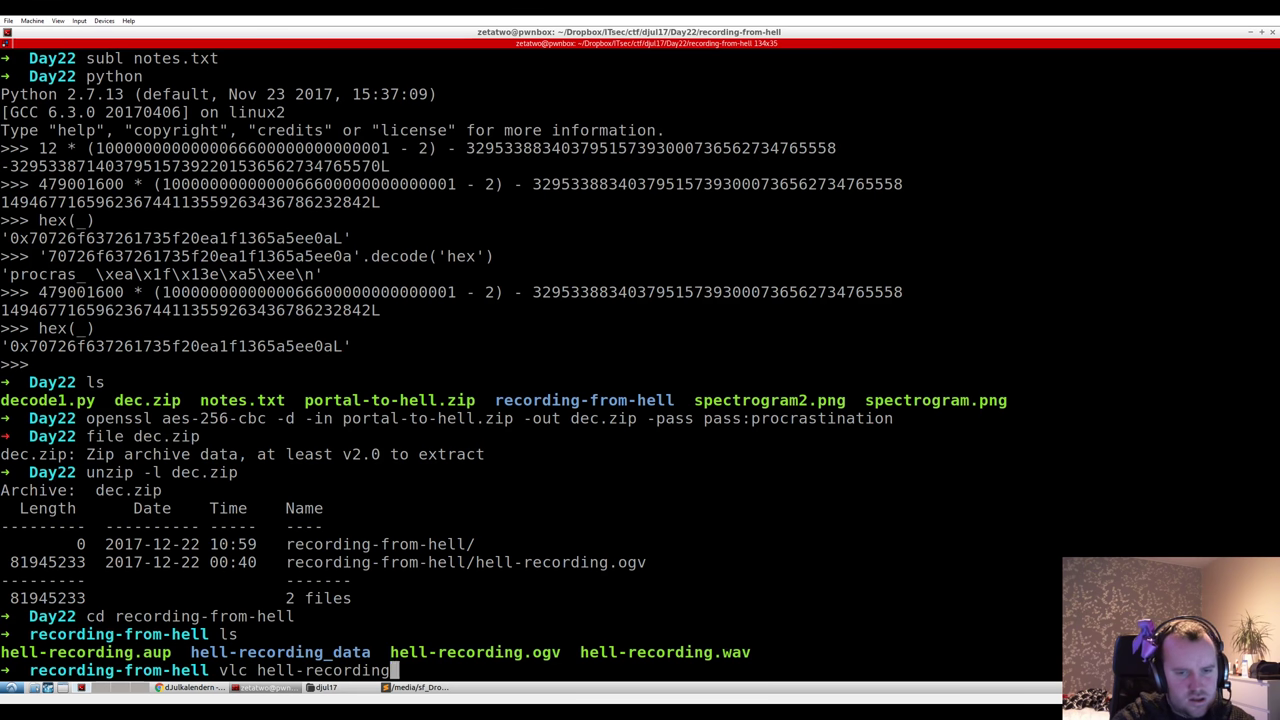
key(Tab)
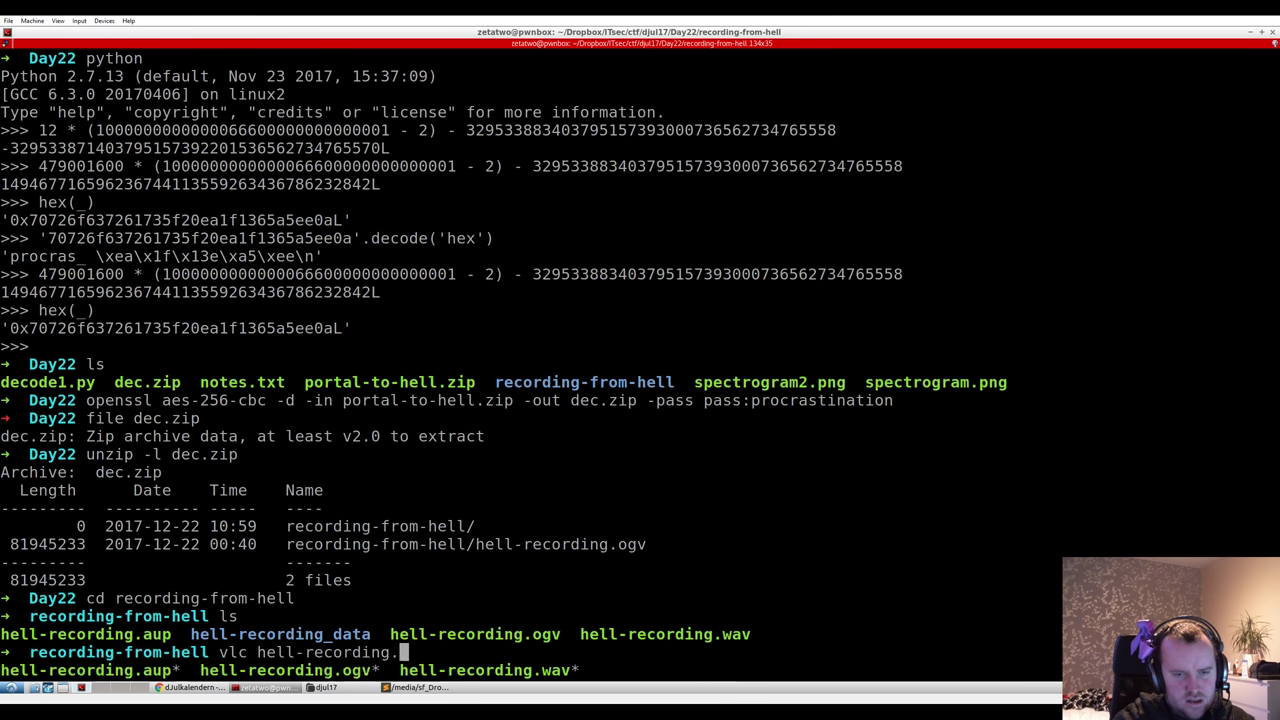
text(.o)
key(Tab)
text(&)
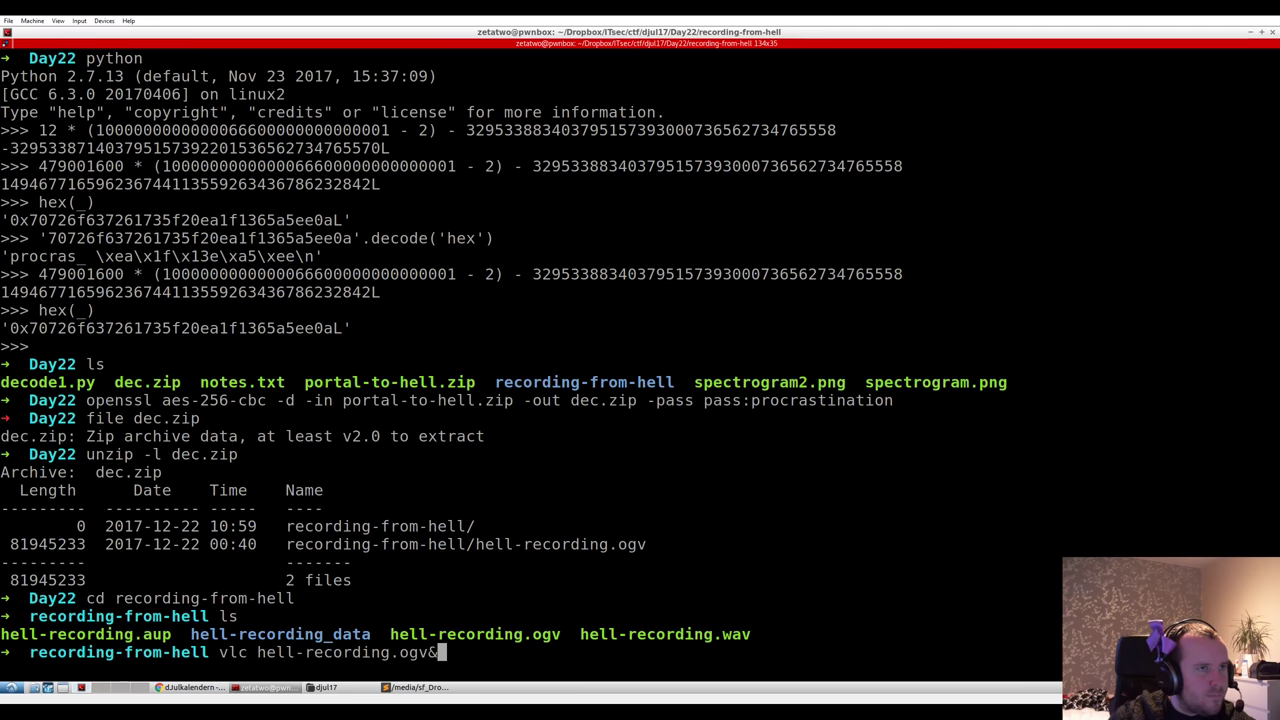
key(Return)
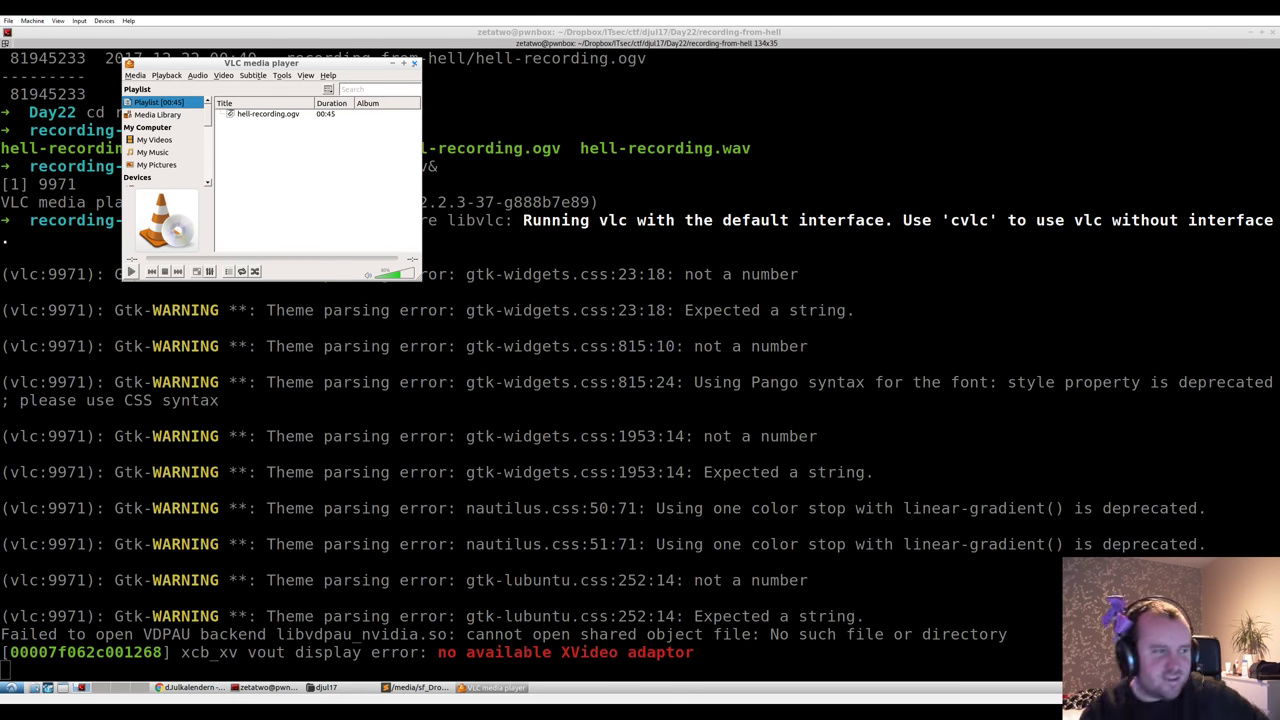
key(ctrl+q)
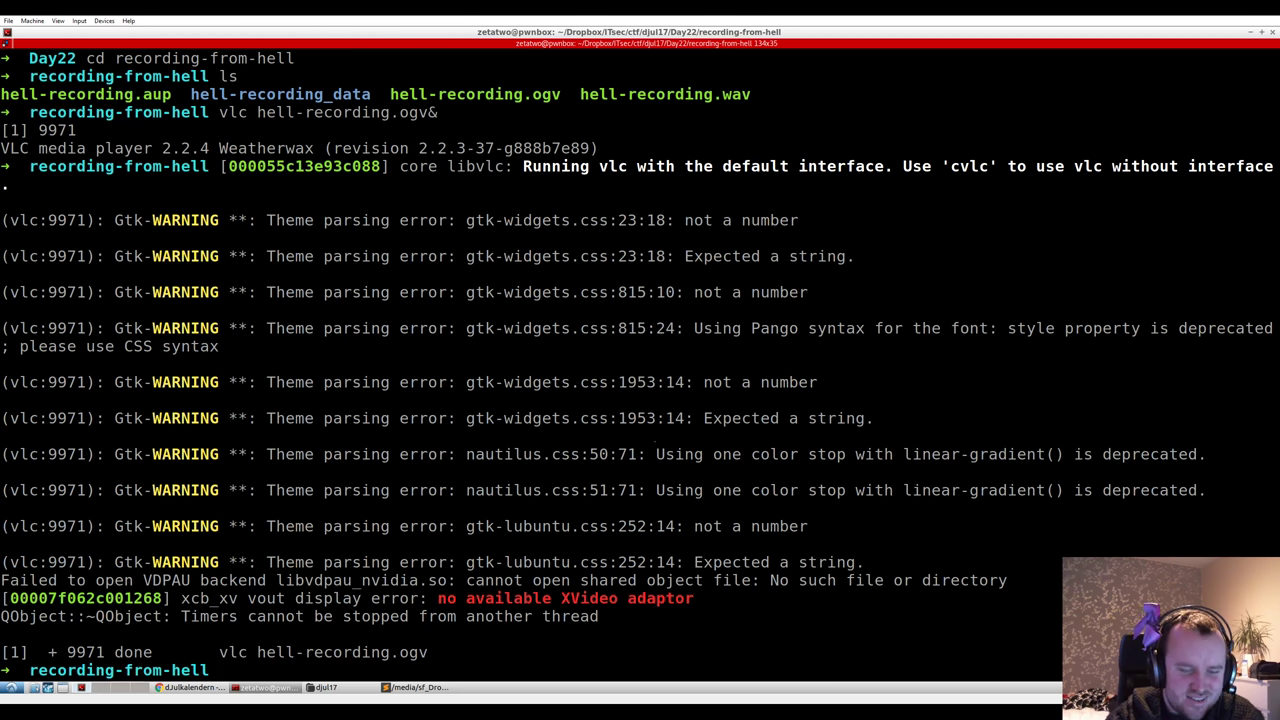
- Open hell-recording.ogv in Audacity as a background process from the terminal and dismiss the welcome dialog
text(au)
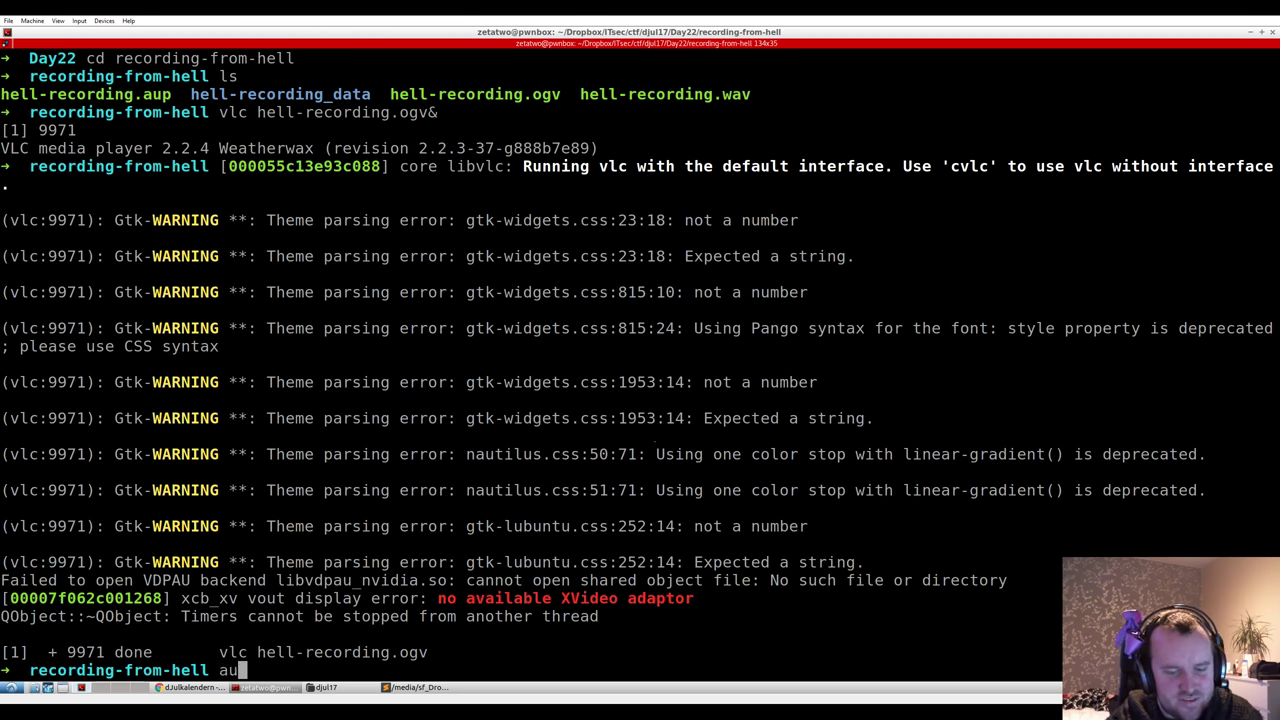
text(dacity )
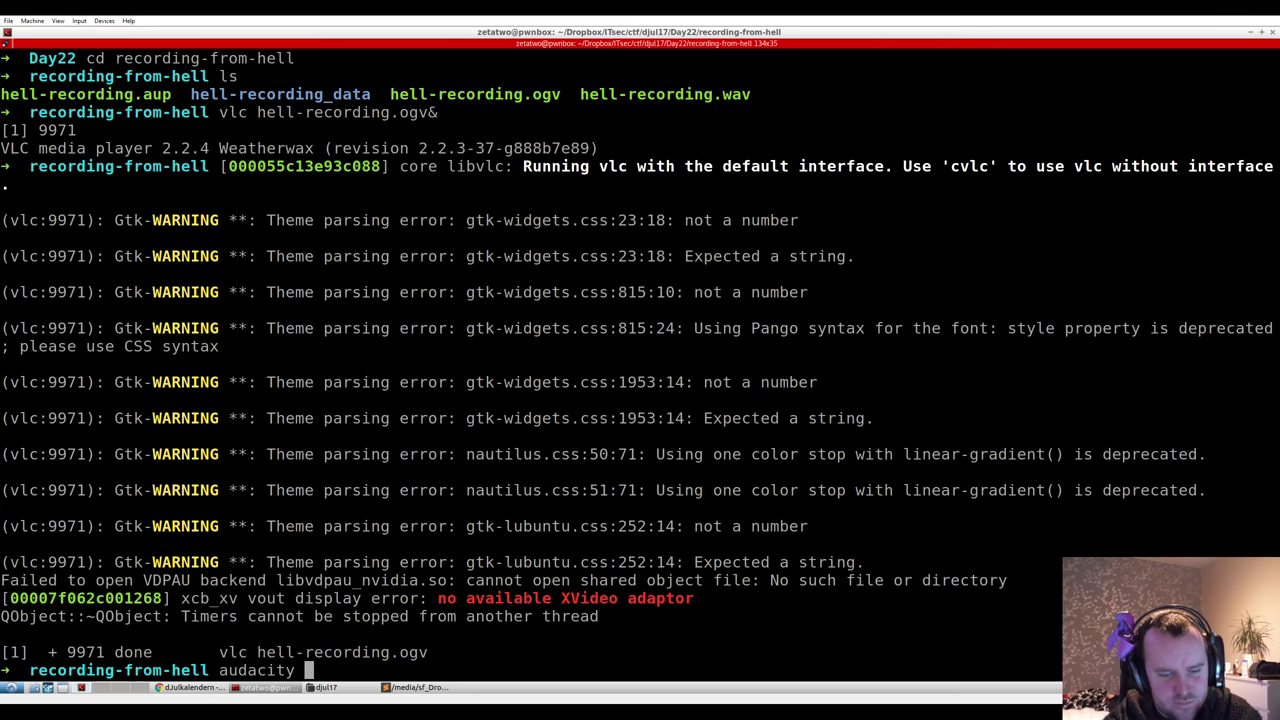
text(h)
key(Tab)
text(.)
key(Tab)
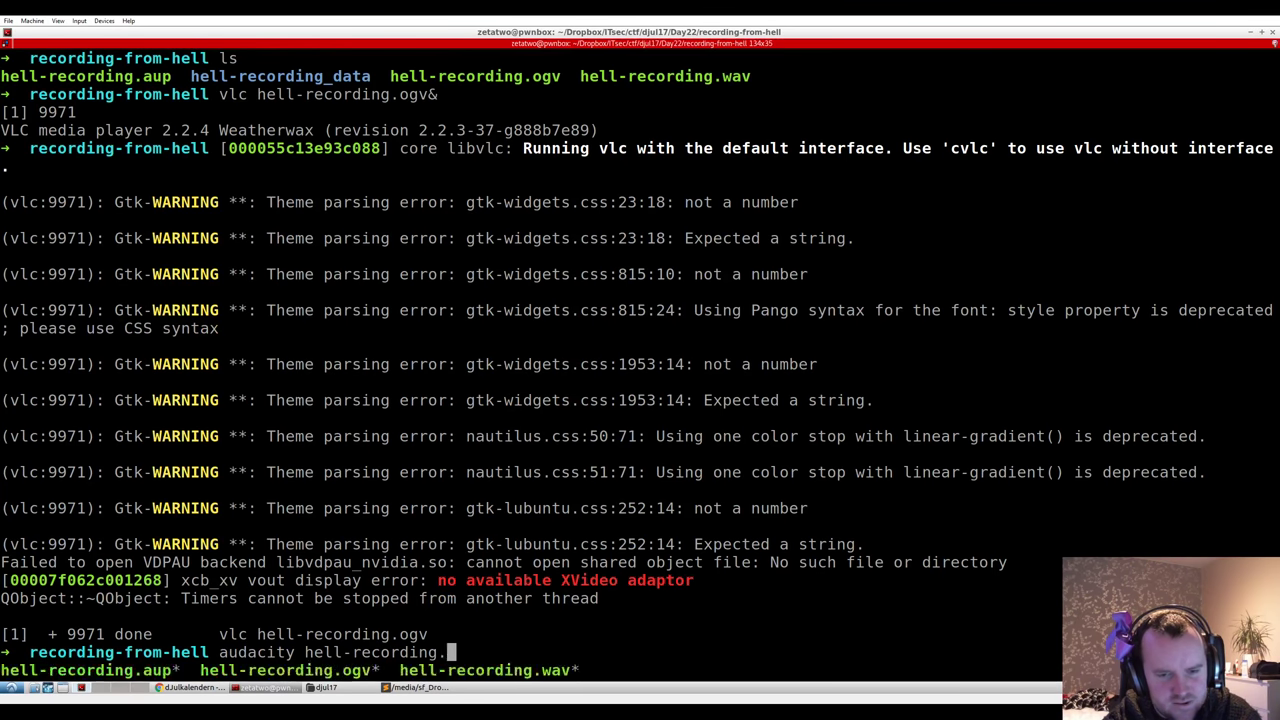
key(Tab)
key(Tab)
key(Return)
text(&)
key(Return)
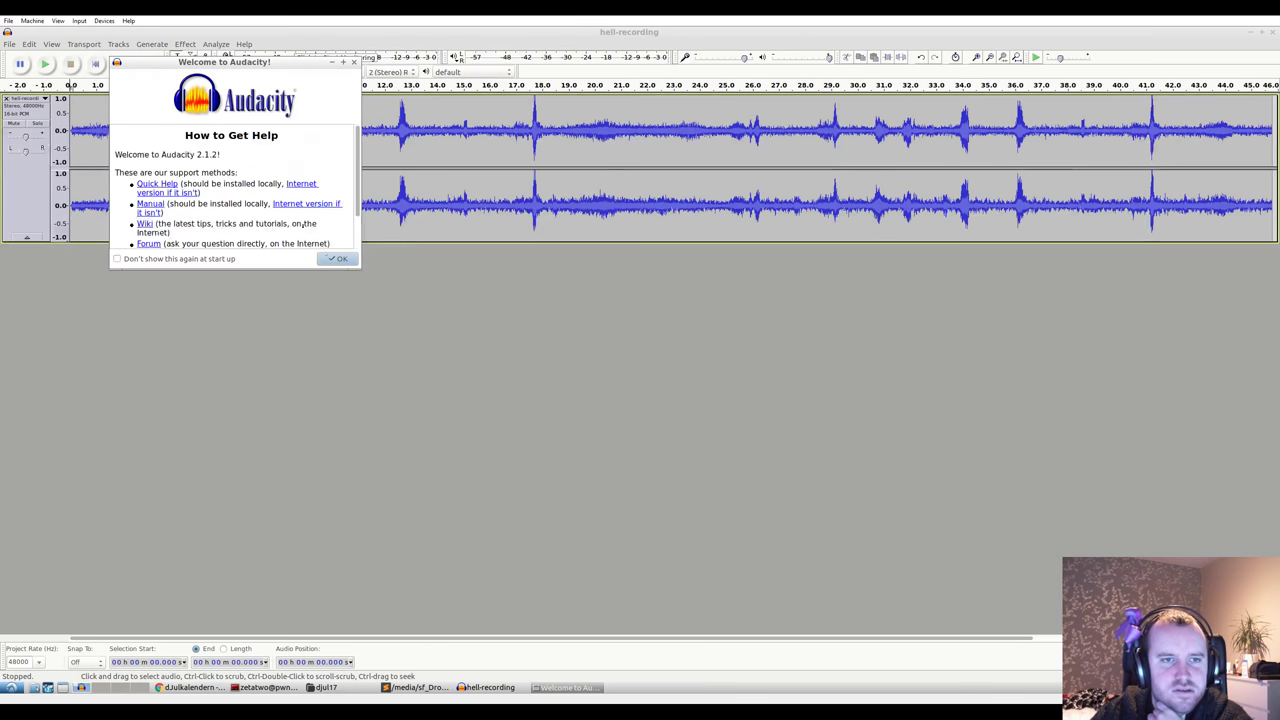
click(338, 258)
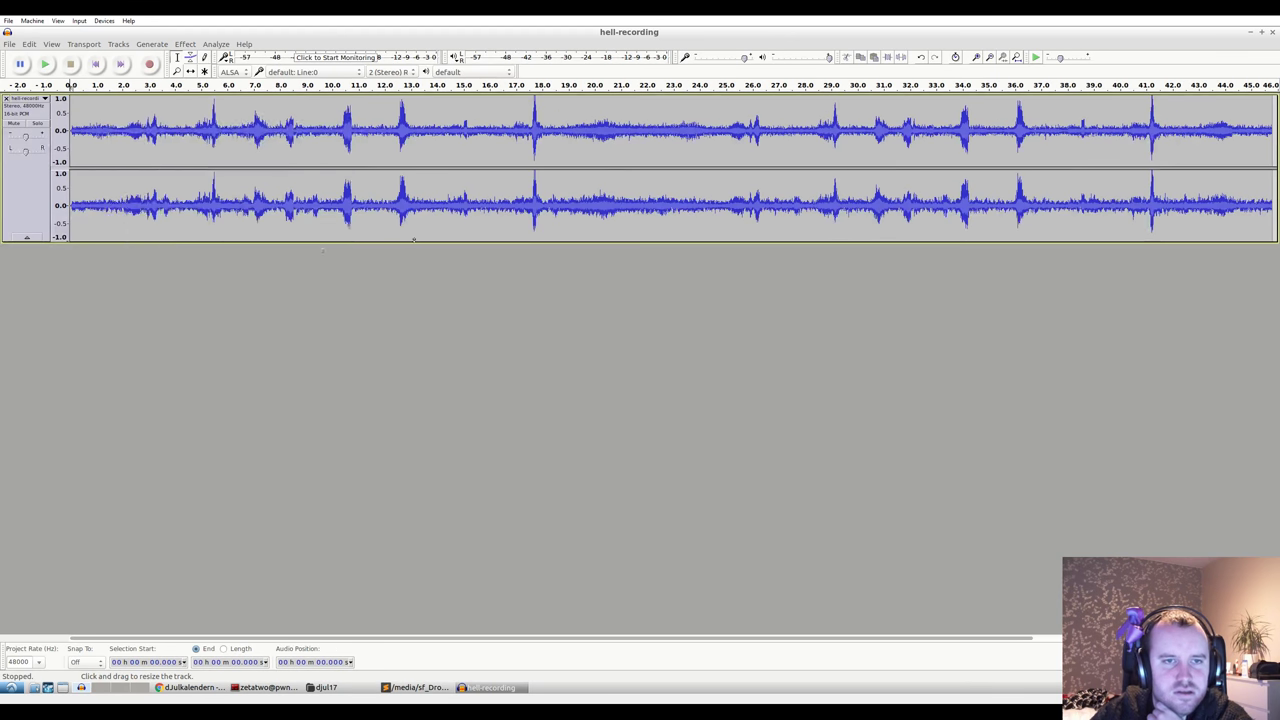
- Enlarge the track's height, apply the Reverse effect to the entire recording, and play it back
drag(408, 241, 408, 553)
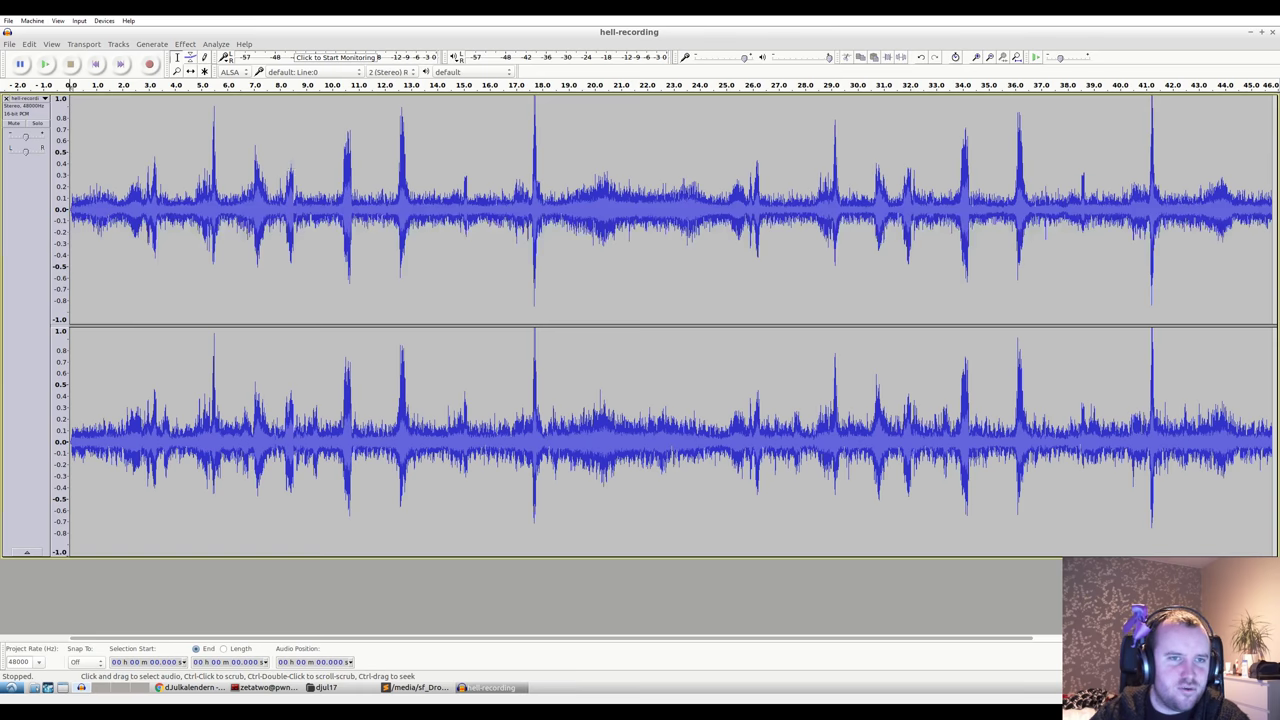
key(ctrl+a)
click(185, 44)
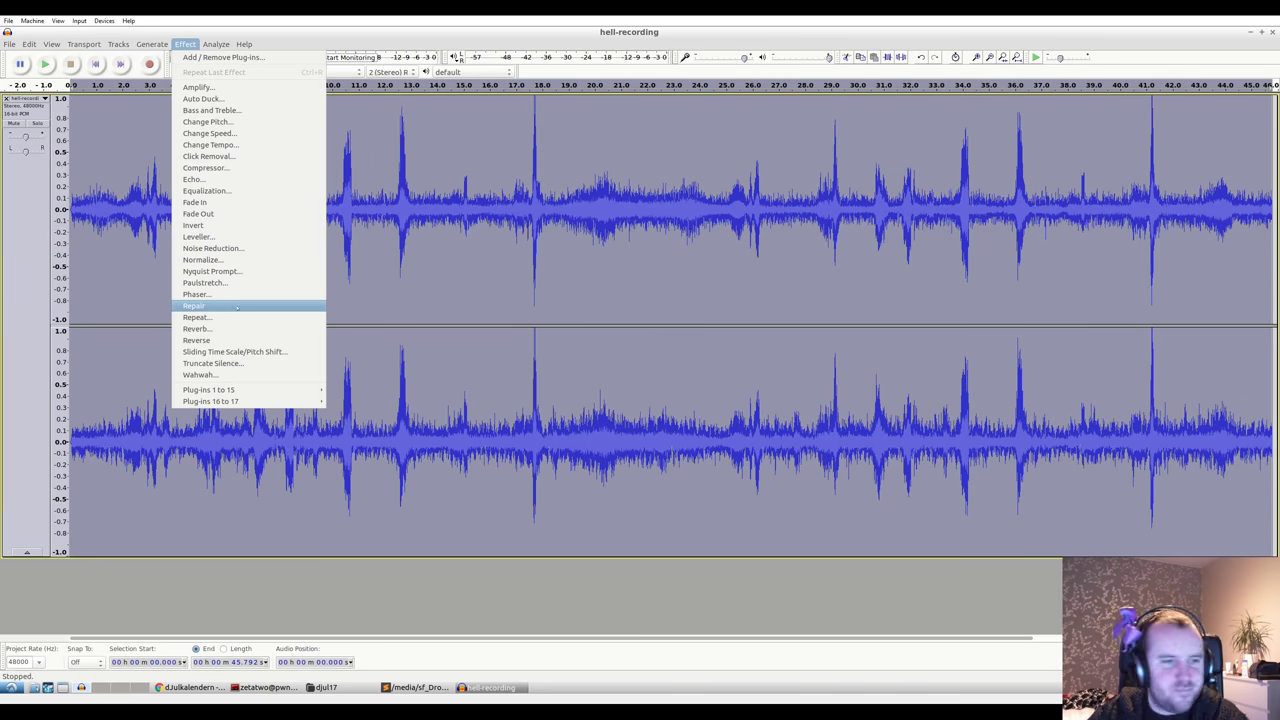
click(257, 341)
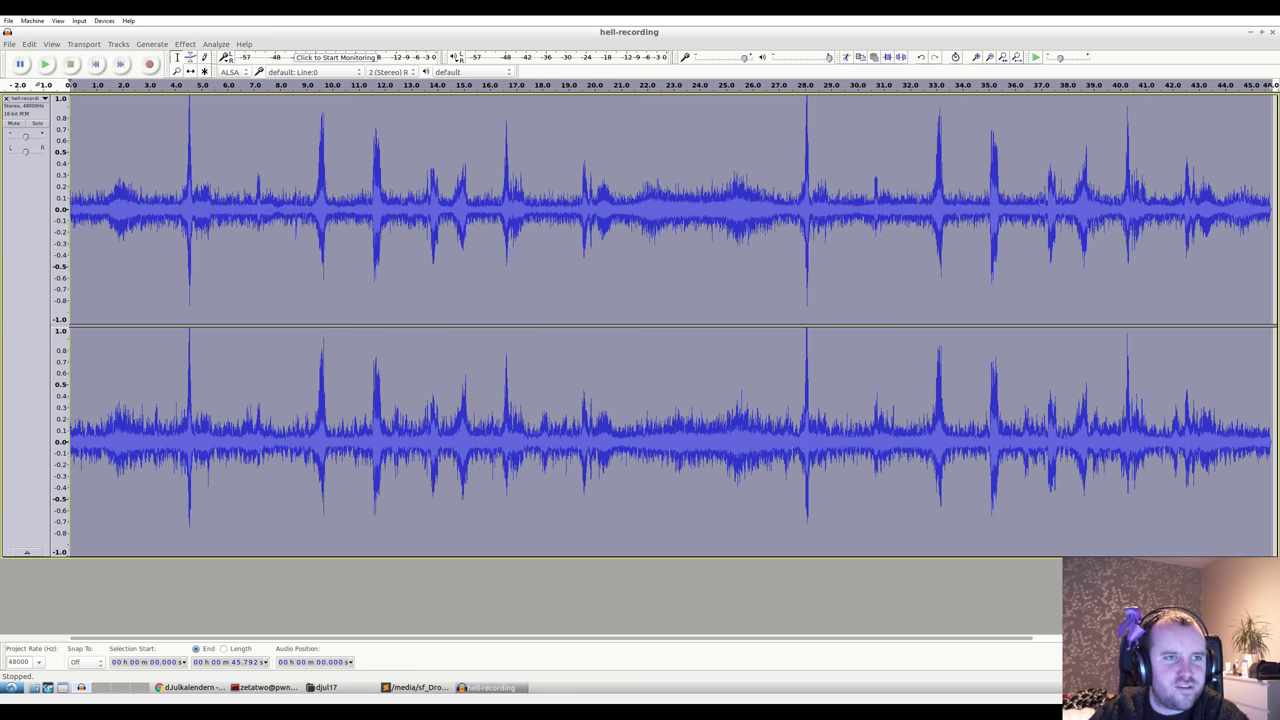
click(45, 64)
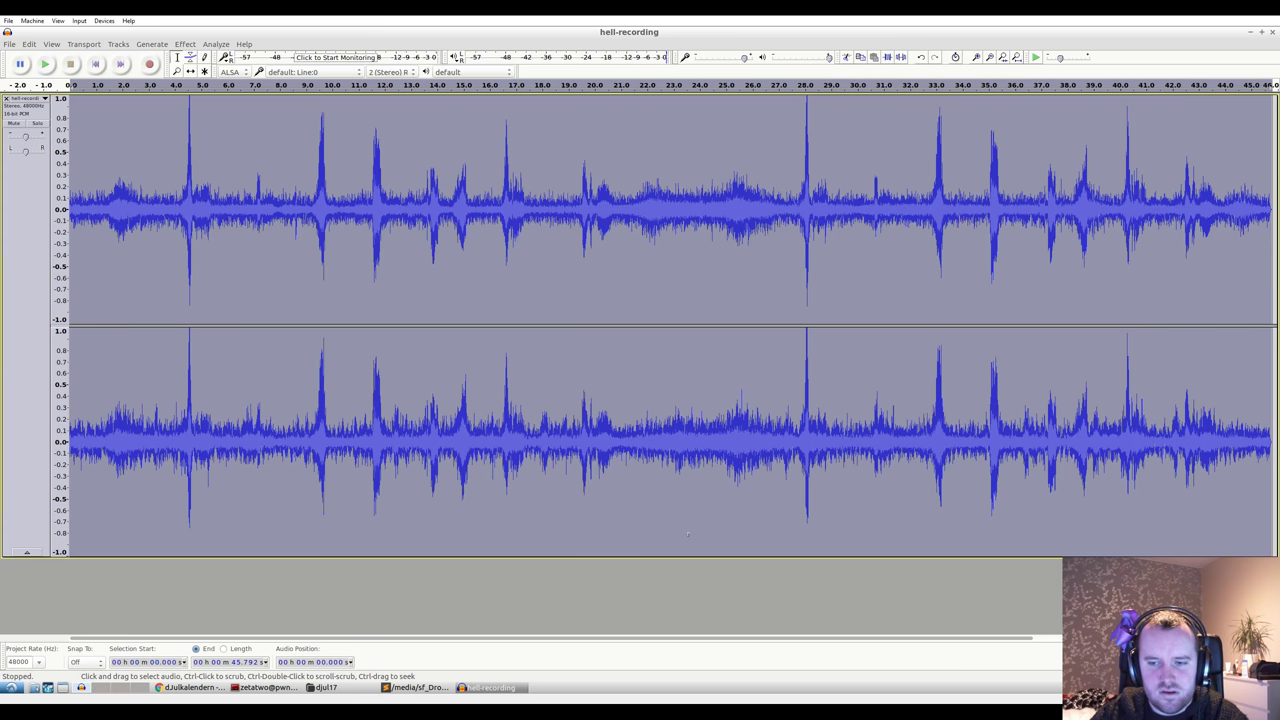
- Zoom in on the reversed waveform and examine its opening seconds, placing the cursor at about 1.7 s
mouse_move(630, 637)
mouse_down()
mouse_move(868, 637)
mouse_move(630, 636)
mouse_up()
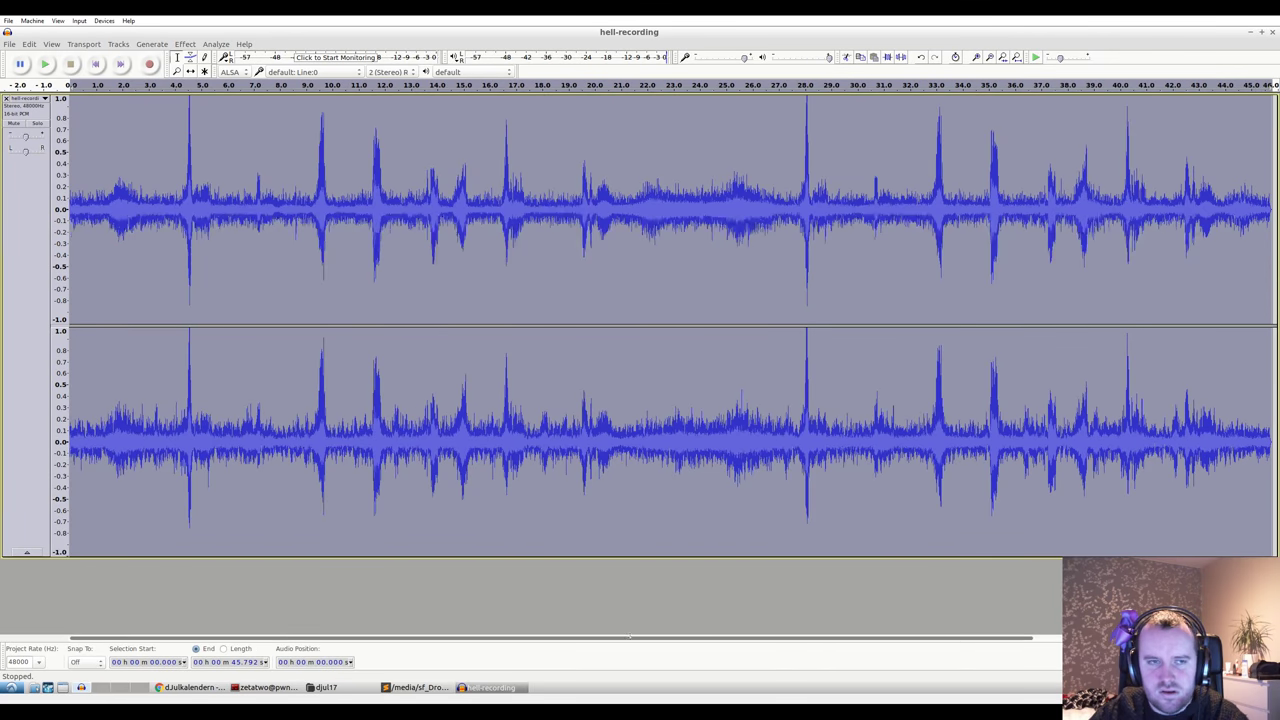
key(ctrl+1)
key(ctrl+1)
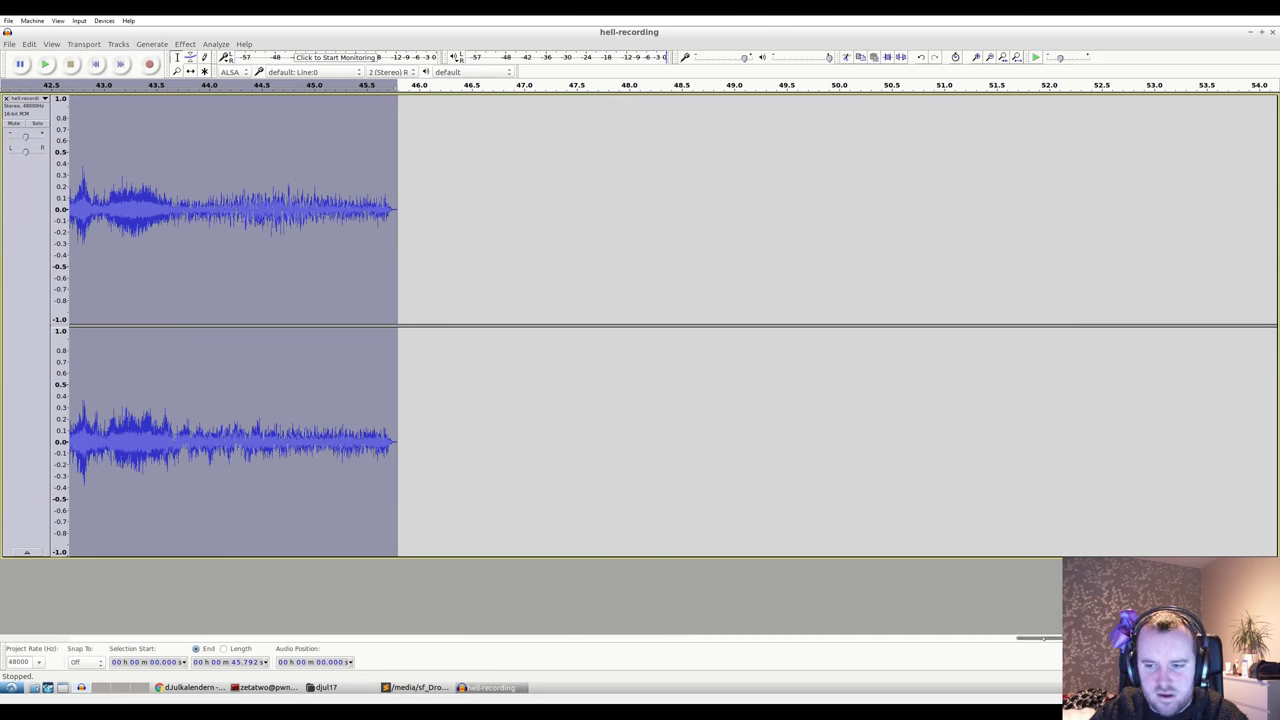
scroll(660, 325, left, 15)
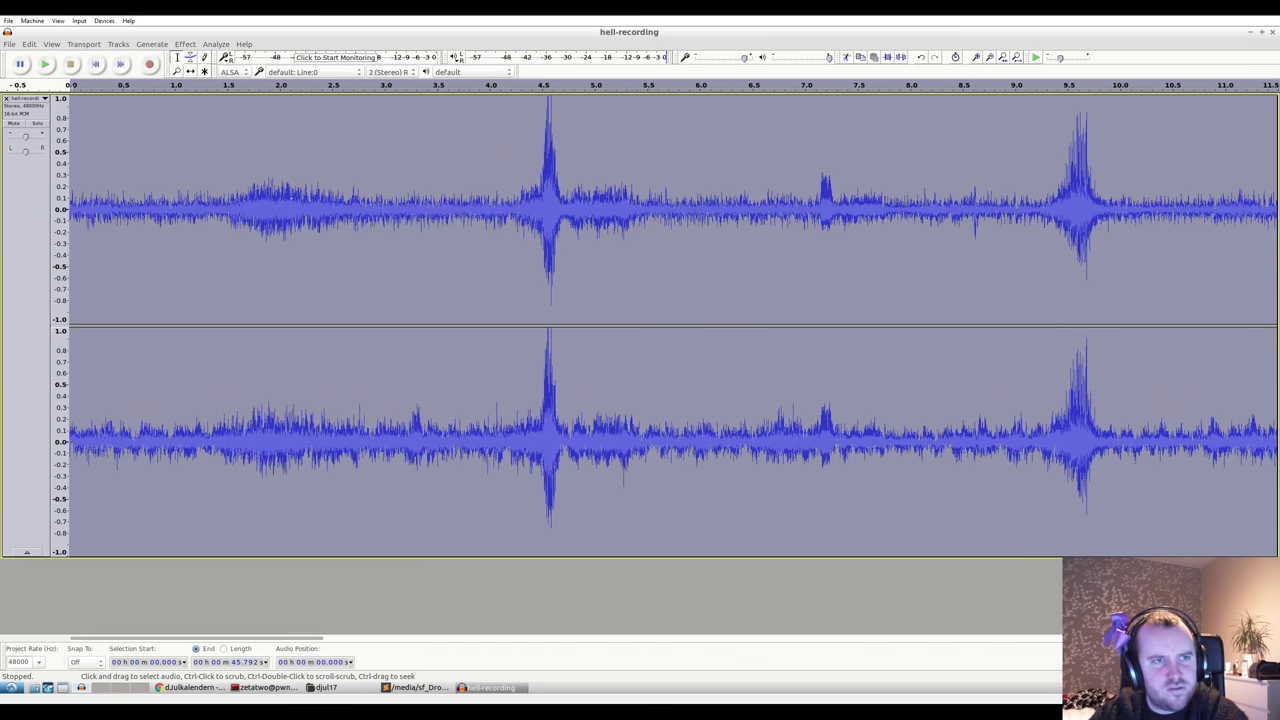
click(248, 210)
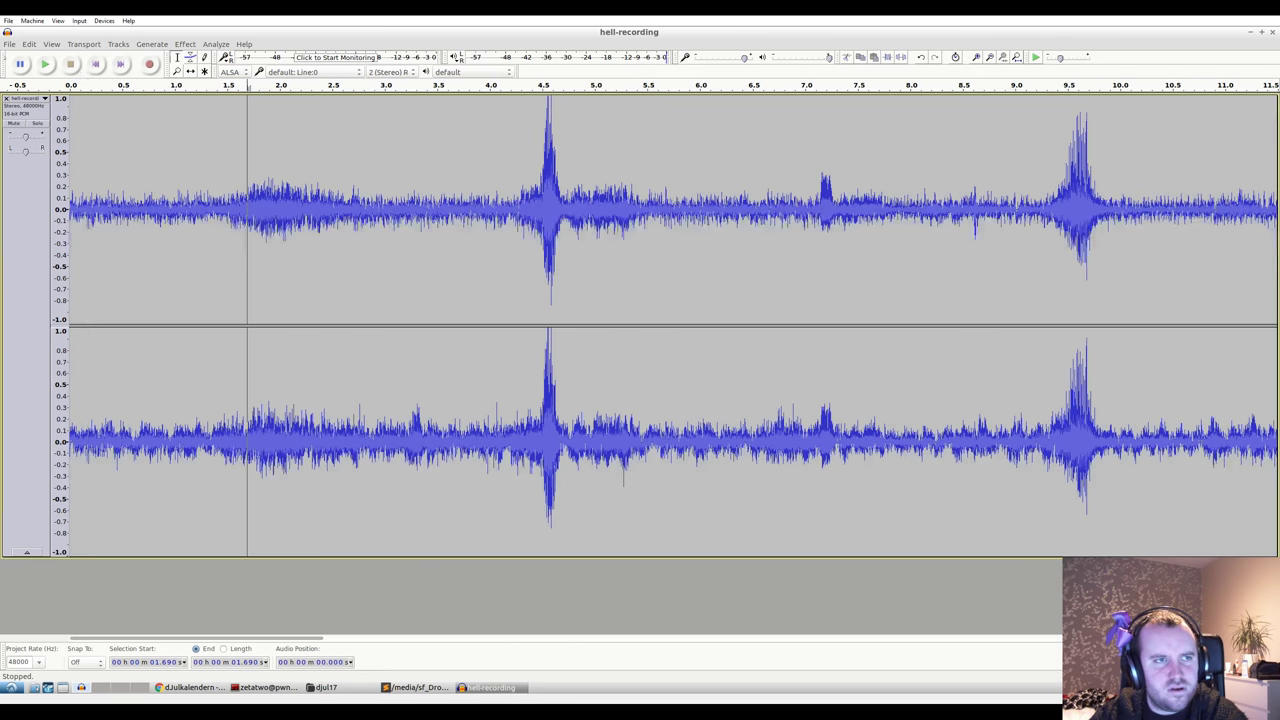
- Cancel saving the Audacity project and close it, discarding its changes
click(8, 44)
click(40, 106)
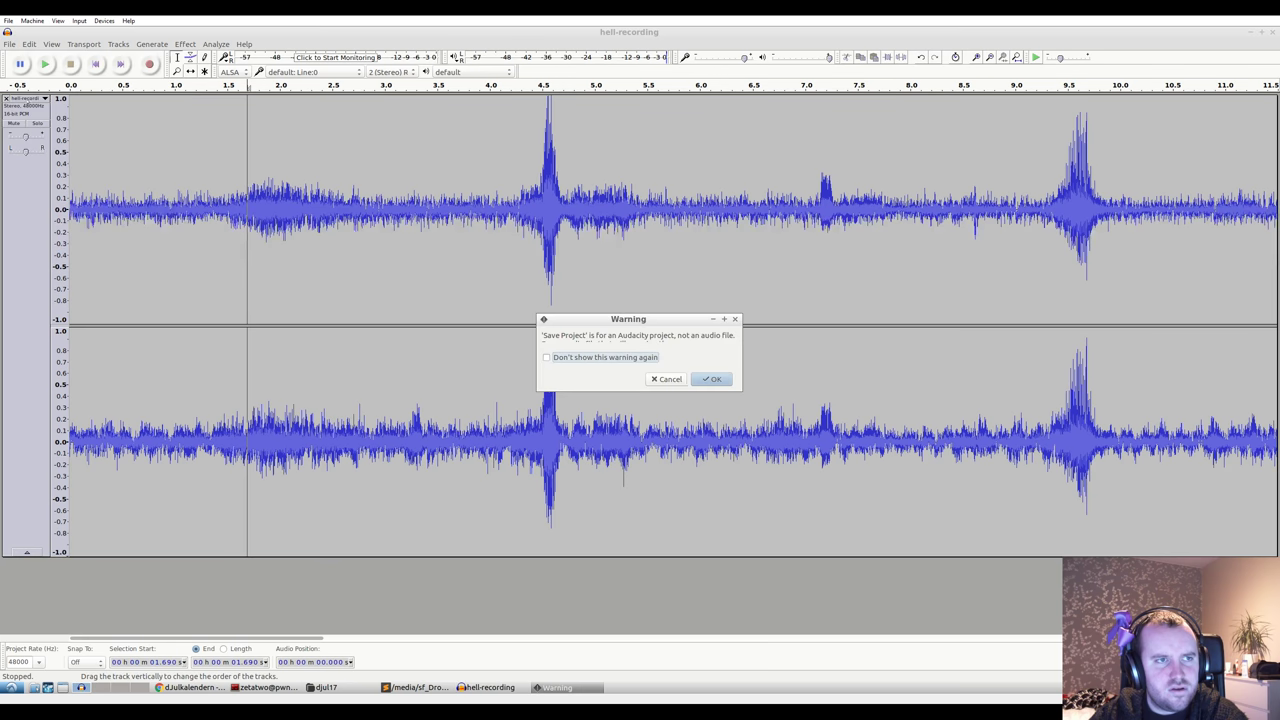
click(667, 379)
click(8, 44)
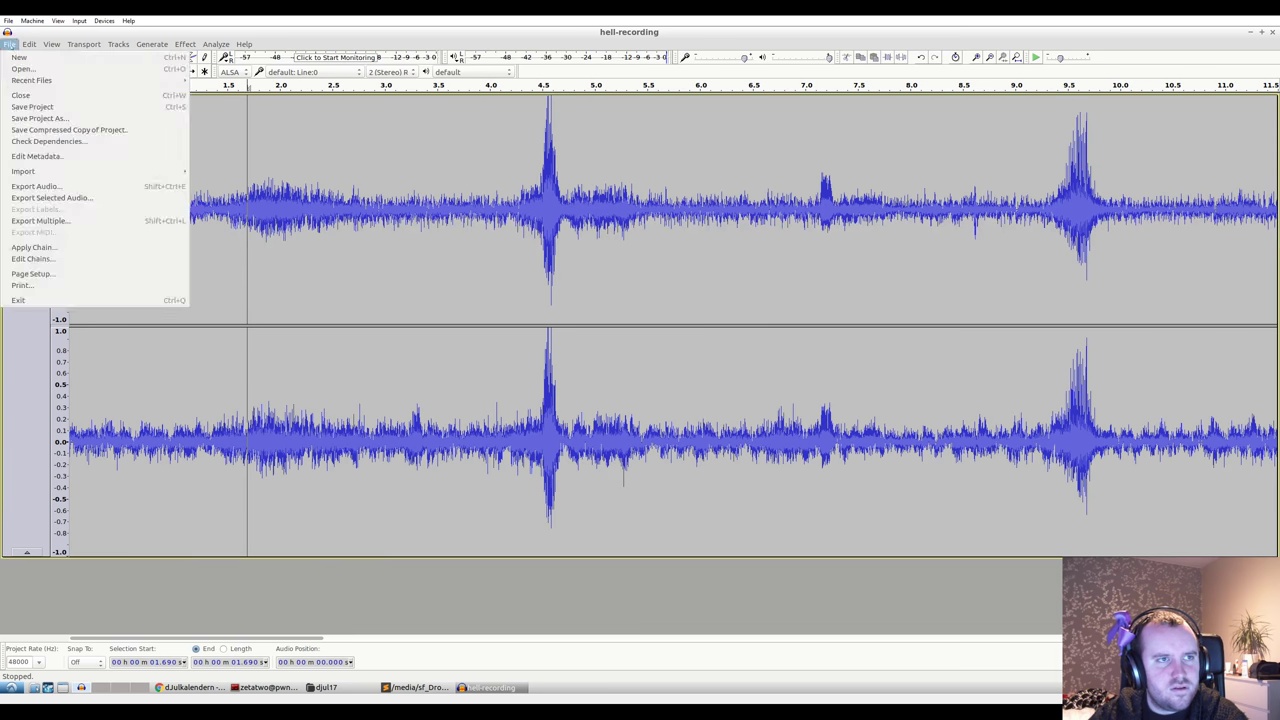
click(30, 95)
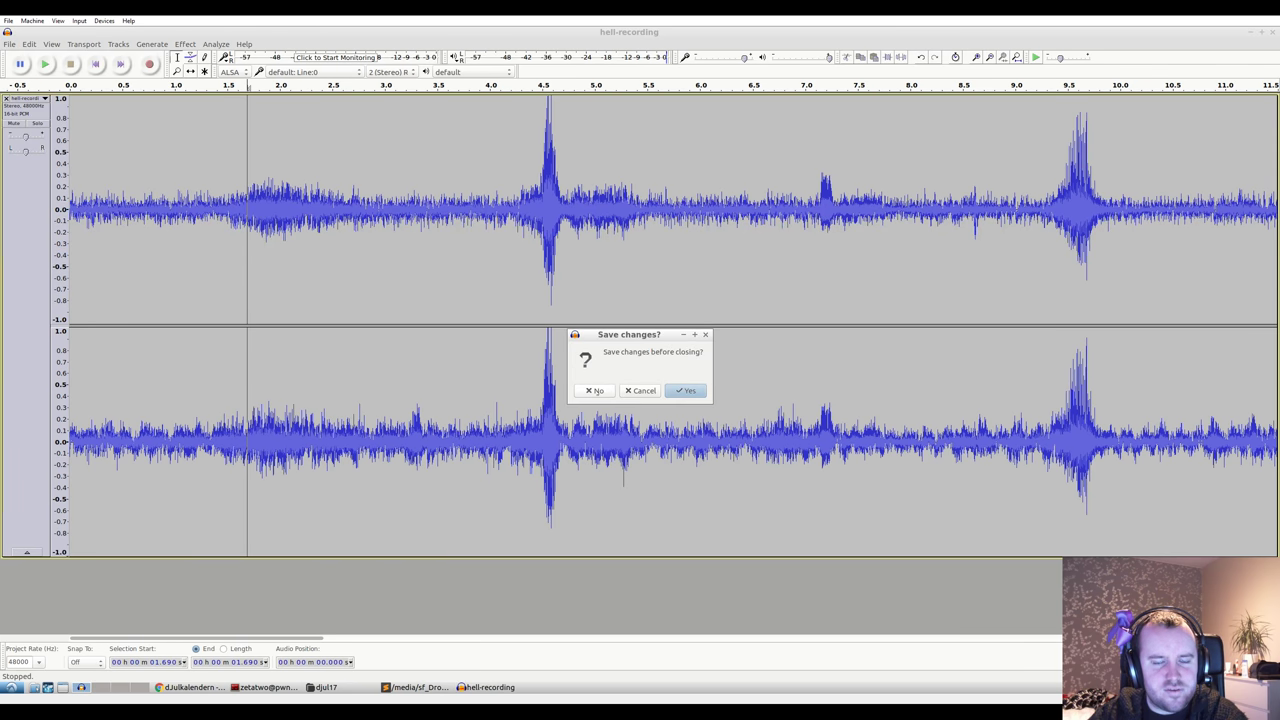
click(594, 390)
- Open hell-recording.ogv from the recording-from-hell folder in the empty Audacity window
click(8, 44)
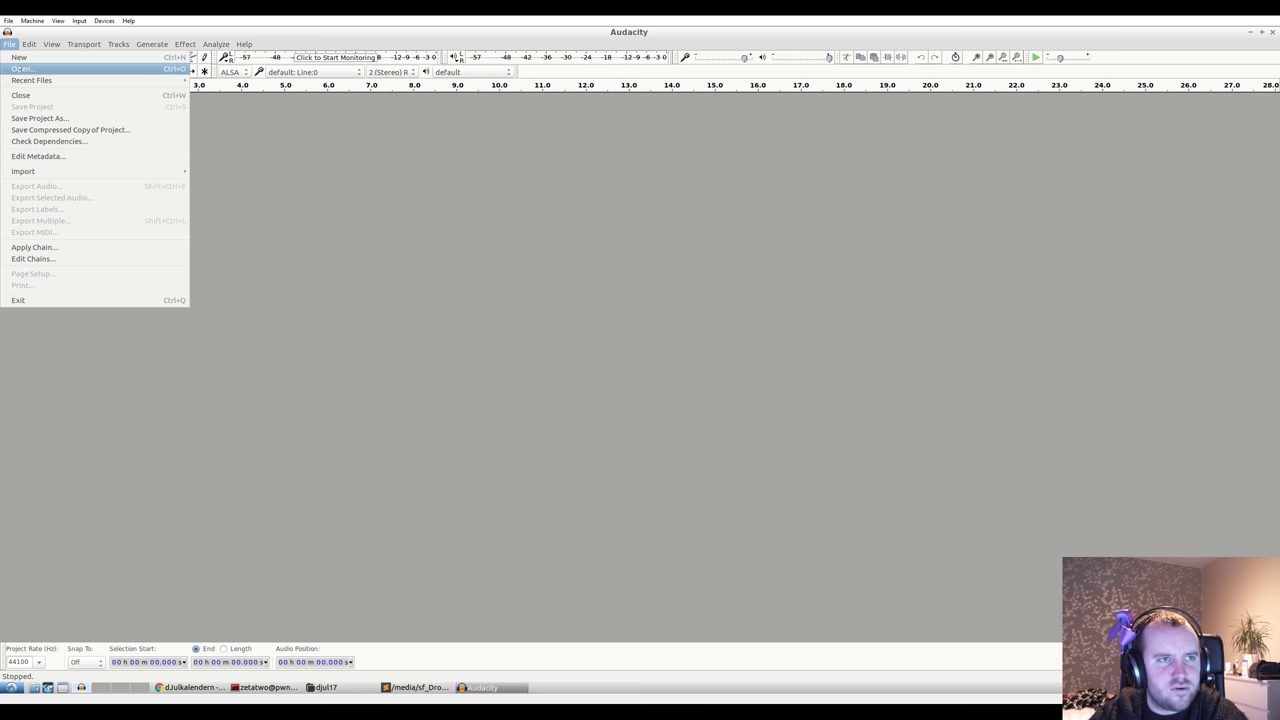
click(22, 69)
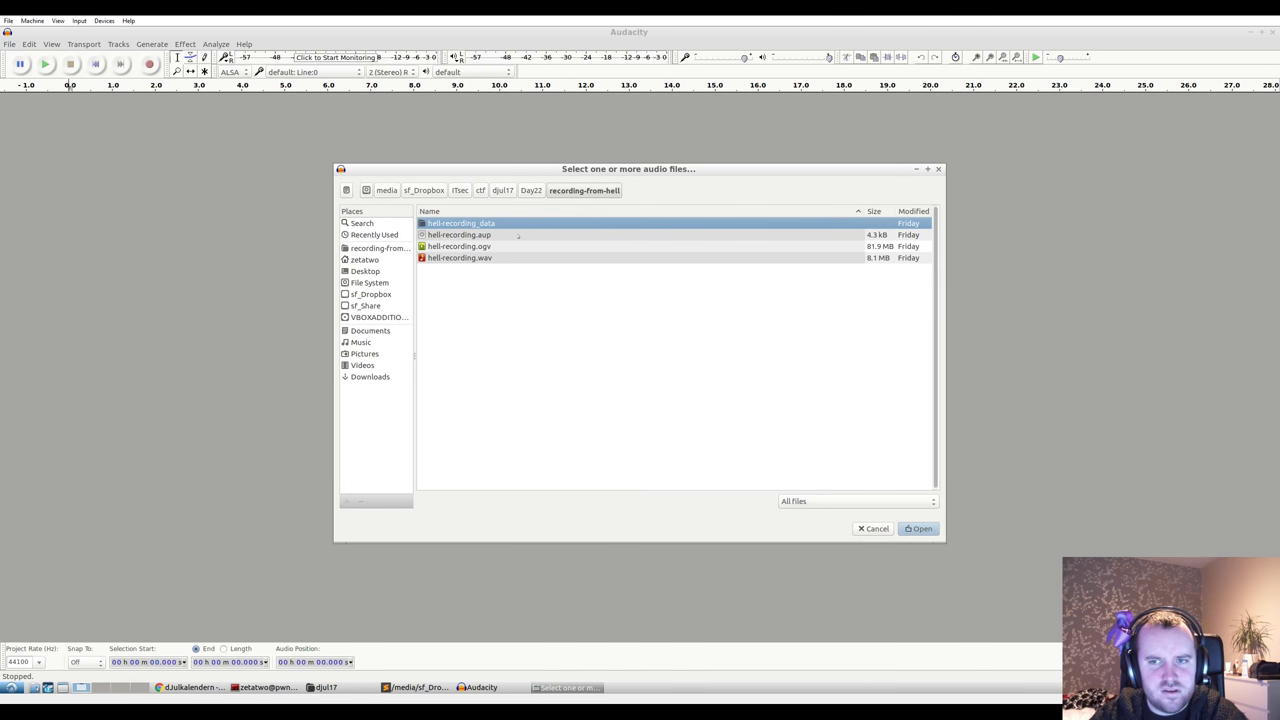
double_click(505, 247)
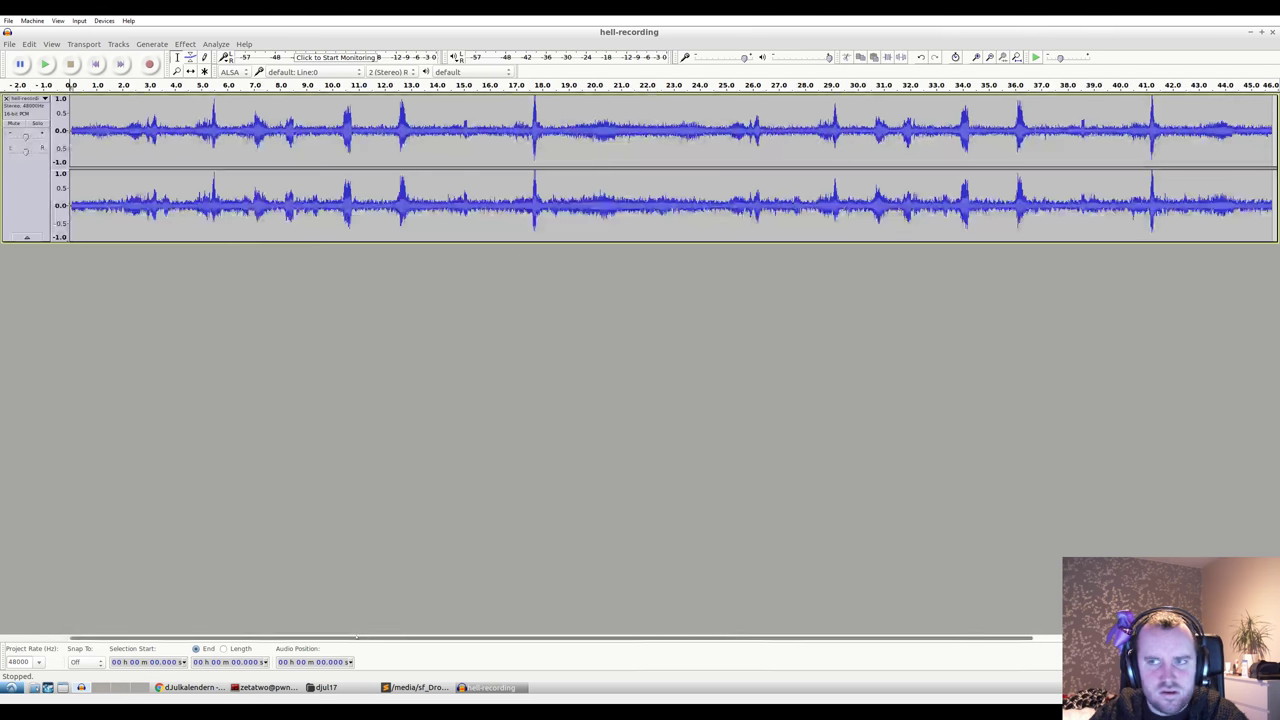
mouse_move(296, 637)
mouse_down()
mouse_move(520, 637)
mouse_move(296, 637)
mouse_up()
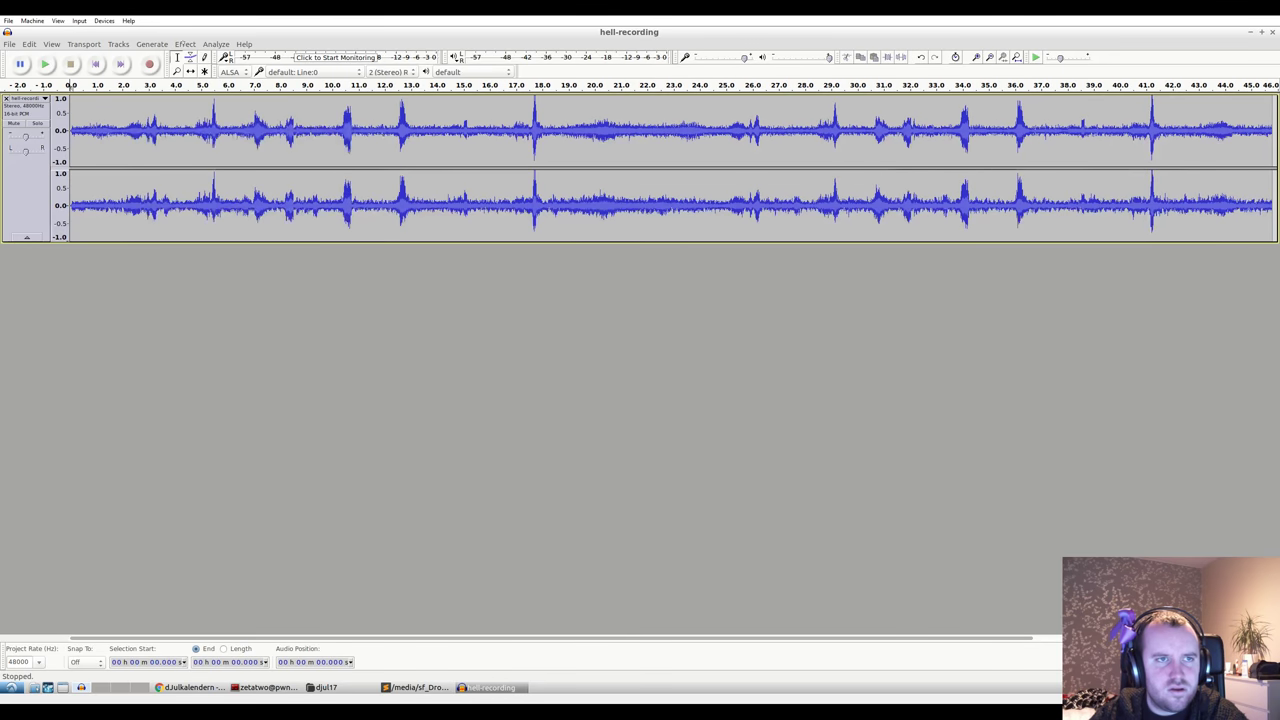
- Apply the Reverse effect to the whole reloaded recording, and play and stop it
click(185, 44)
click(196, 340)
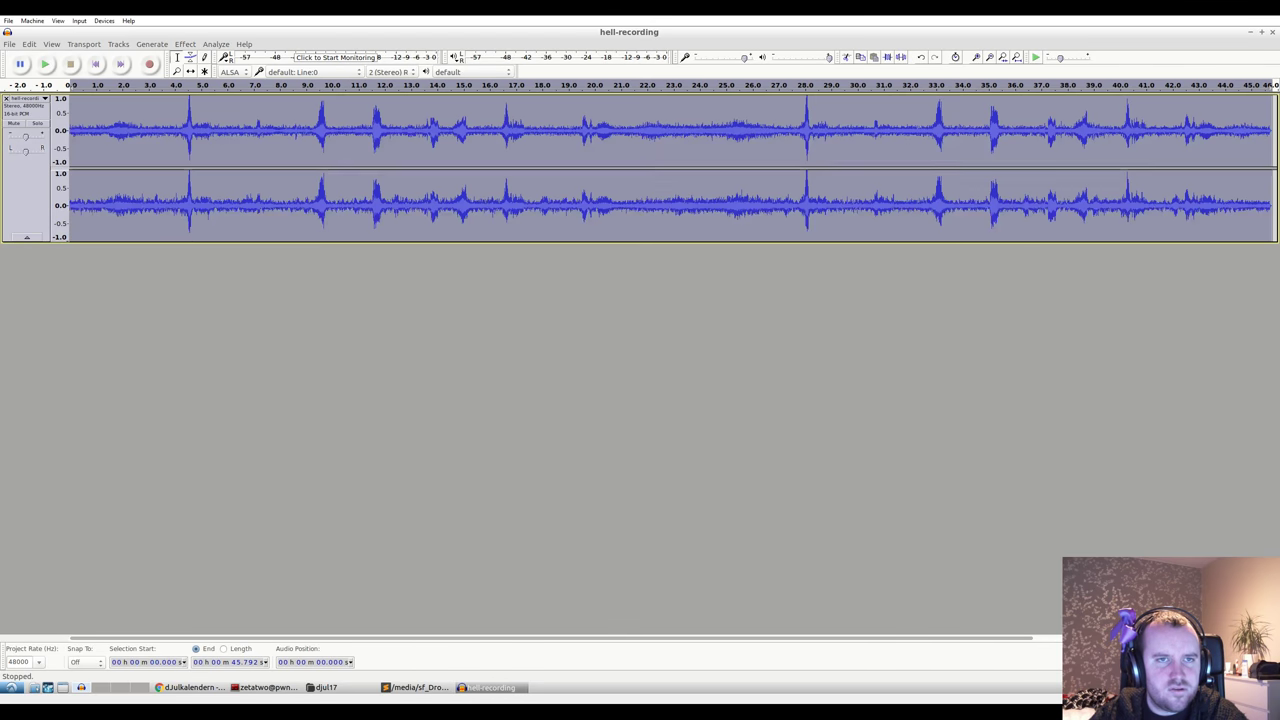
key(space)
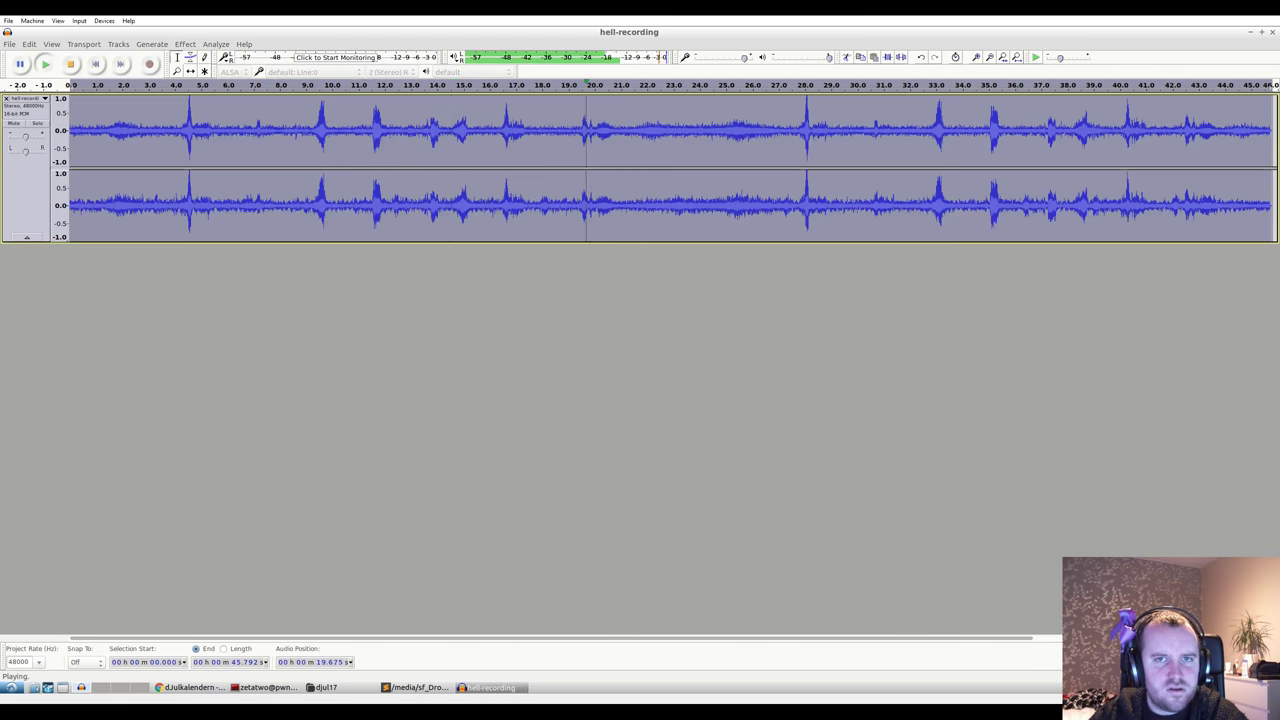
key(space)
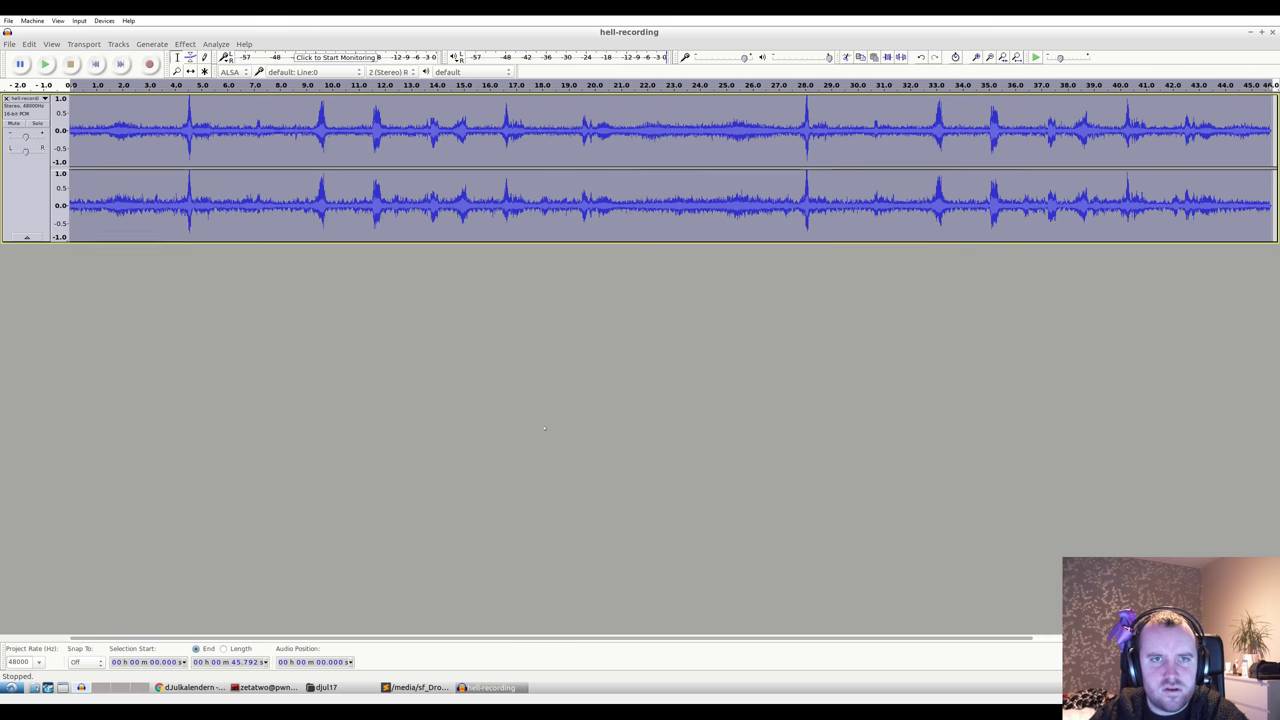
- Play the reversed recording from about 1.4 s, stop it, and look over the waveform to its end
click(108, 130)
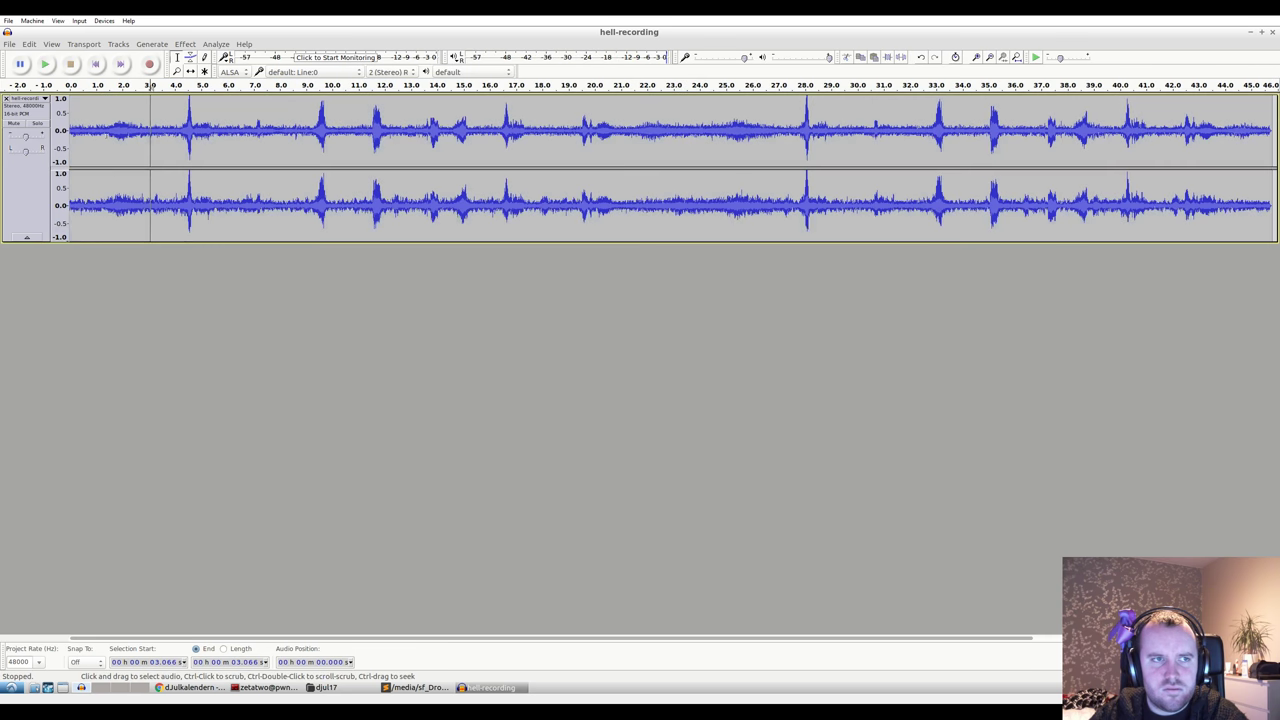
click(44, 64)
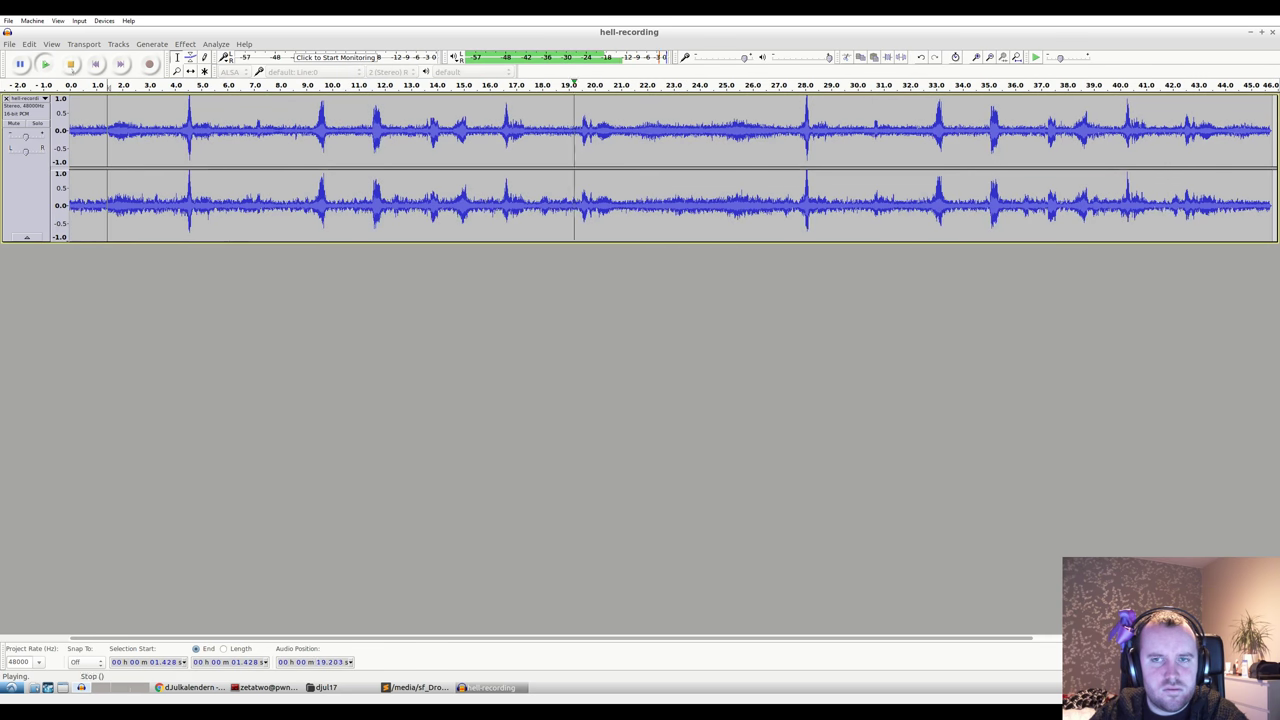
key(space)
scroll(686, 640, right, 5)
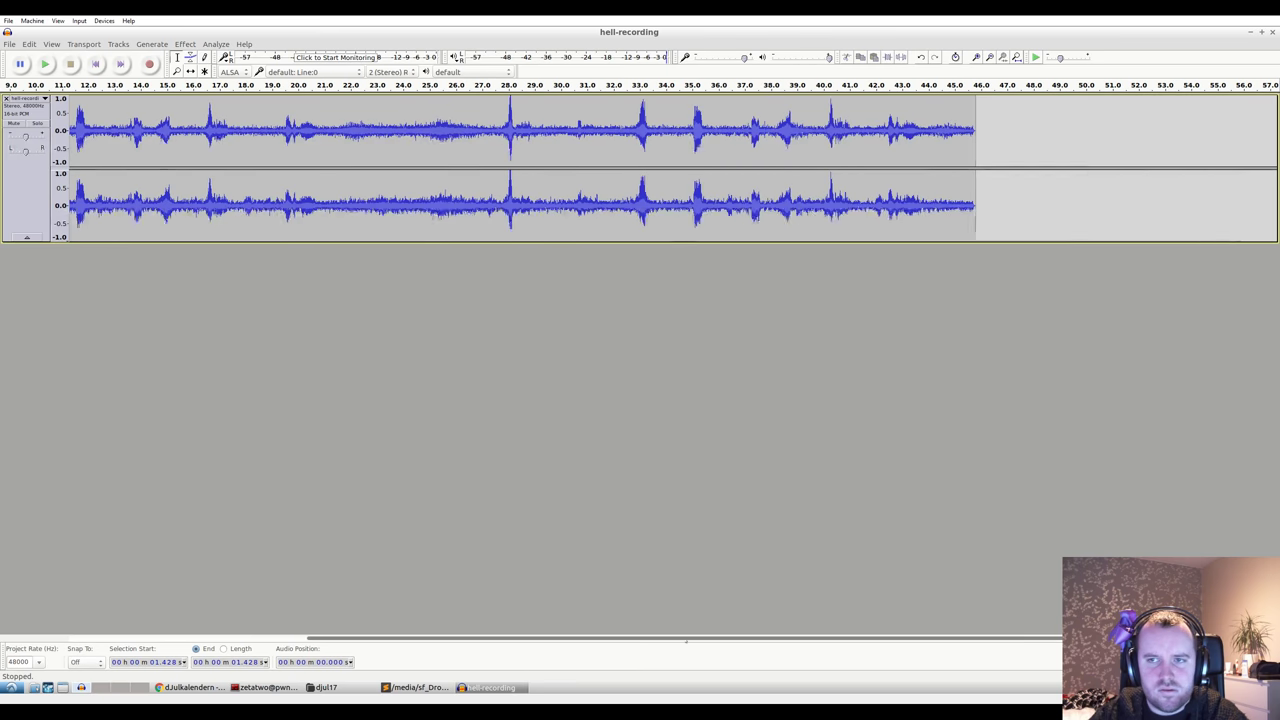
scroll(686, 640, left, 5)
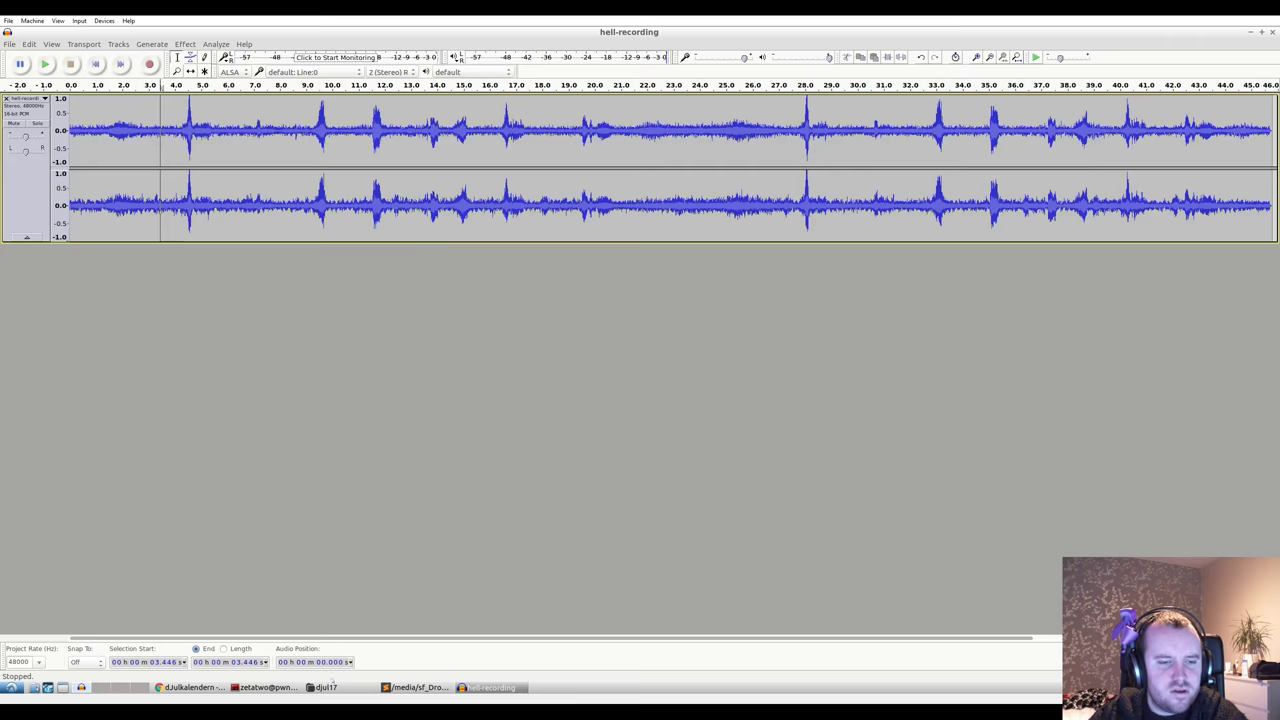
- Switch to the terminal and list the files in the recording-from-hell folder
click(265, 687)
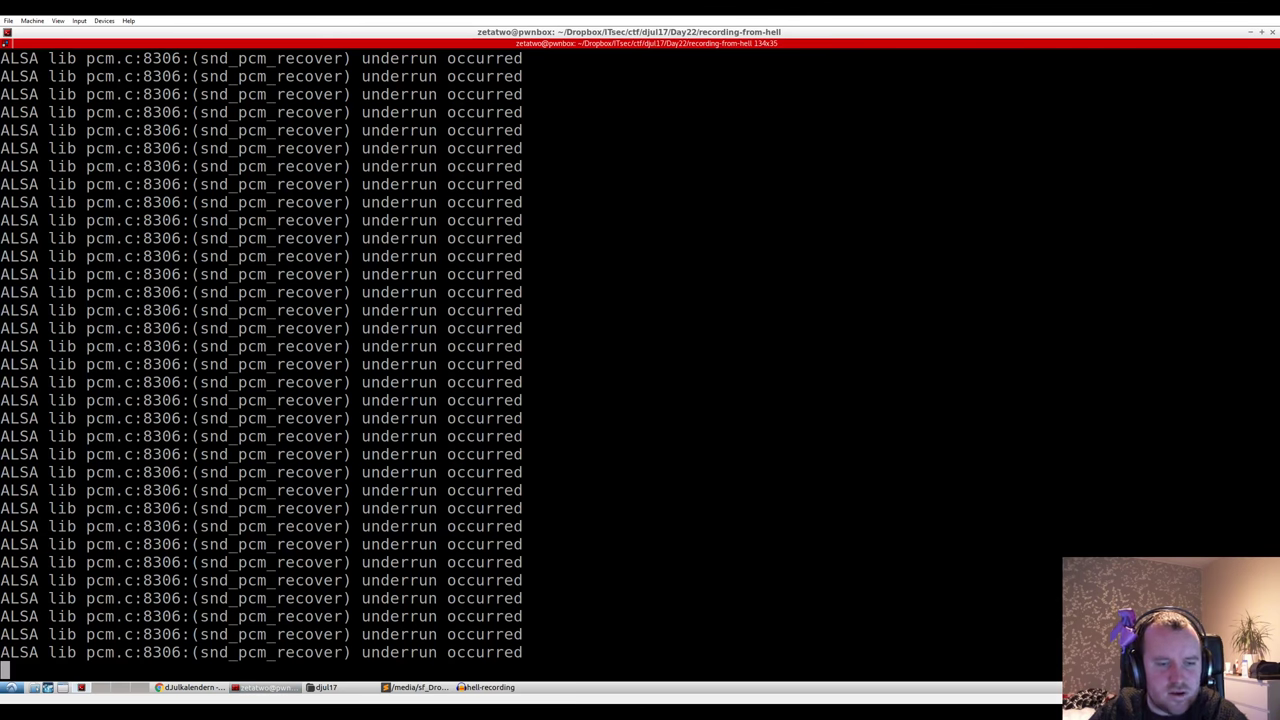
key(Return)
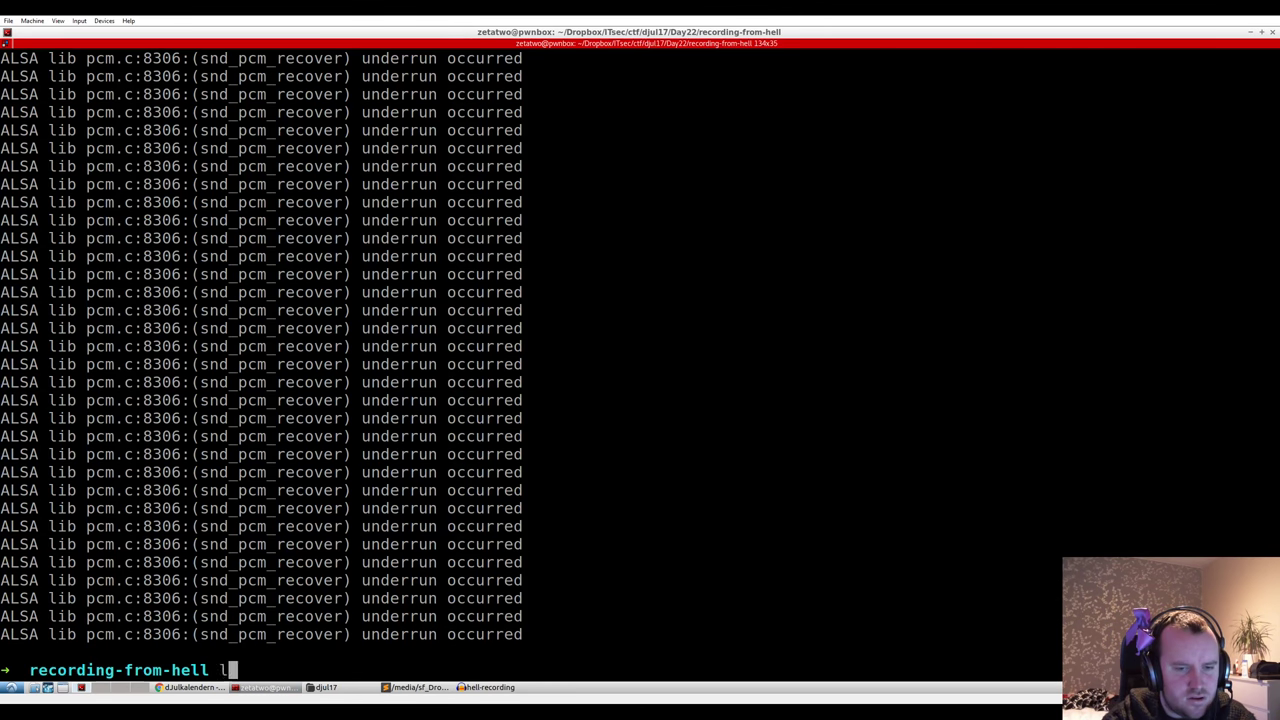
text(ls)
key(Return)
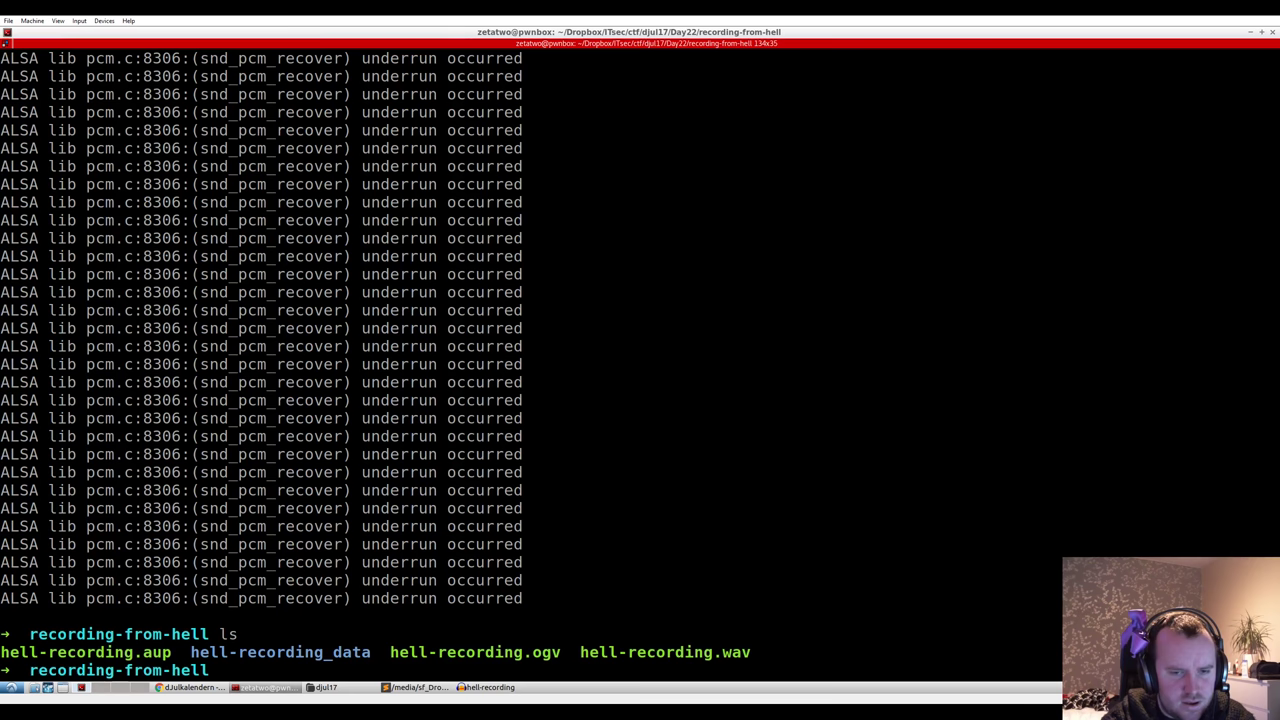
- Play hell-recording.wav in VLC as a background process
text(vlc)
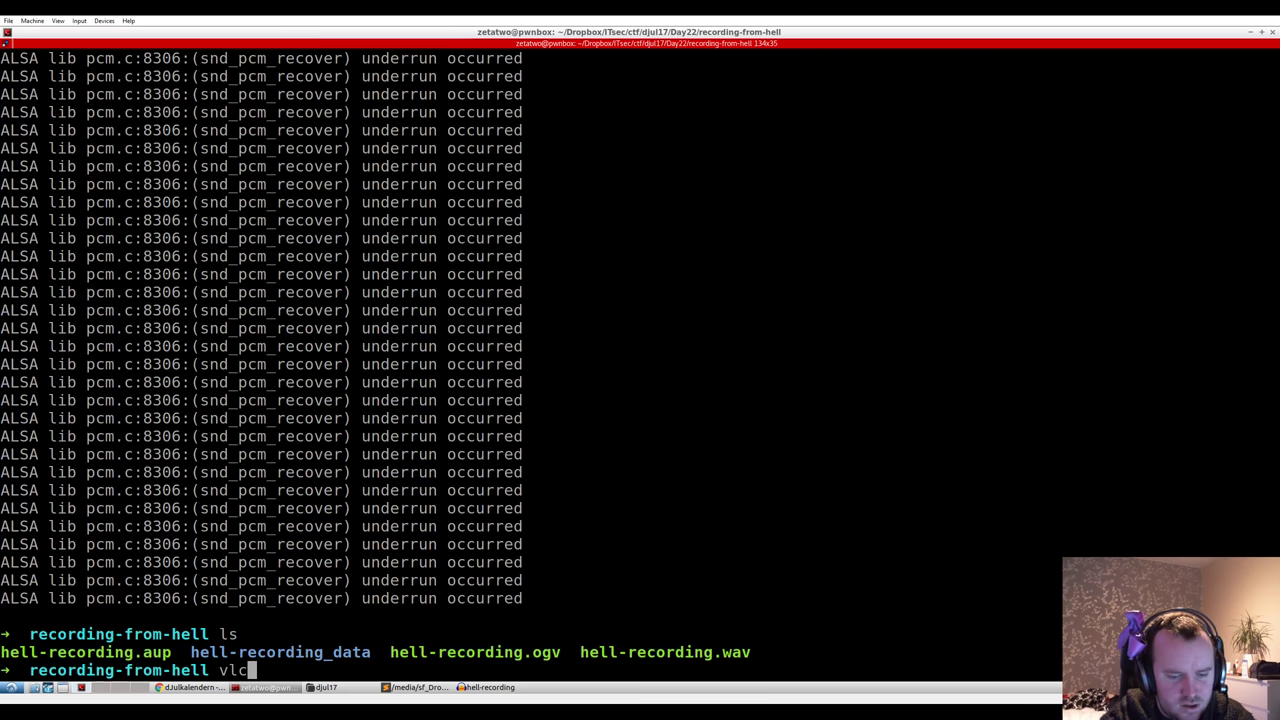
text( h)
key(Tab)
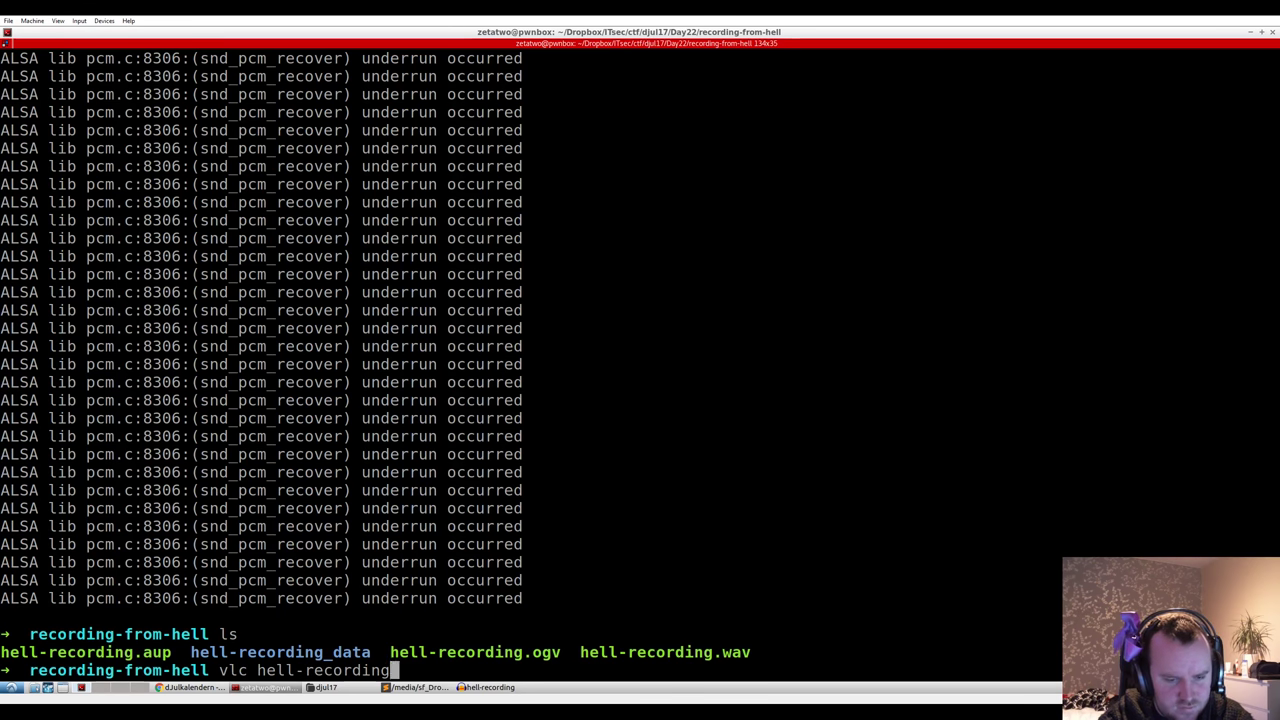
text(.w)
key(Tab)
text(&)
key(Return)
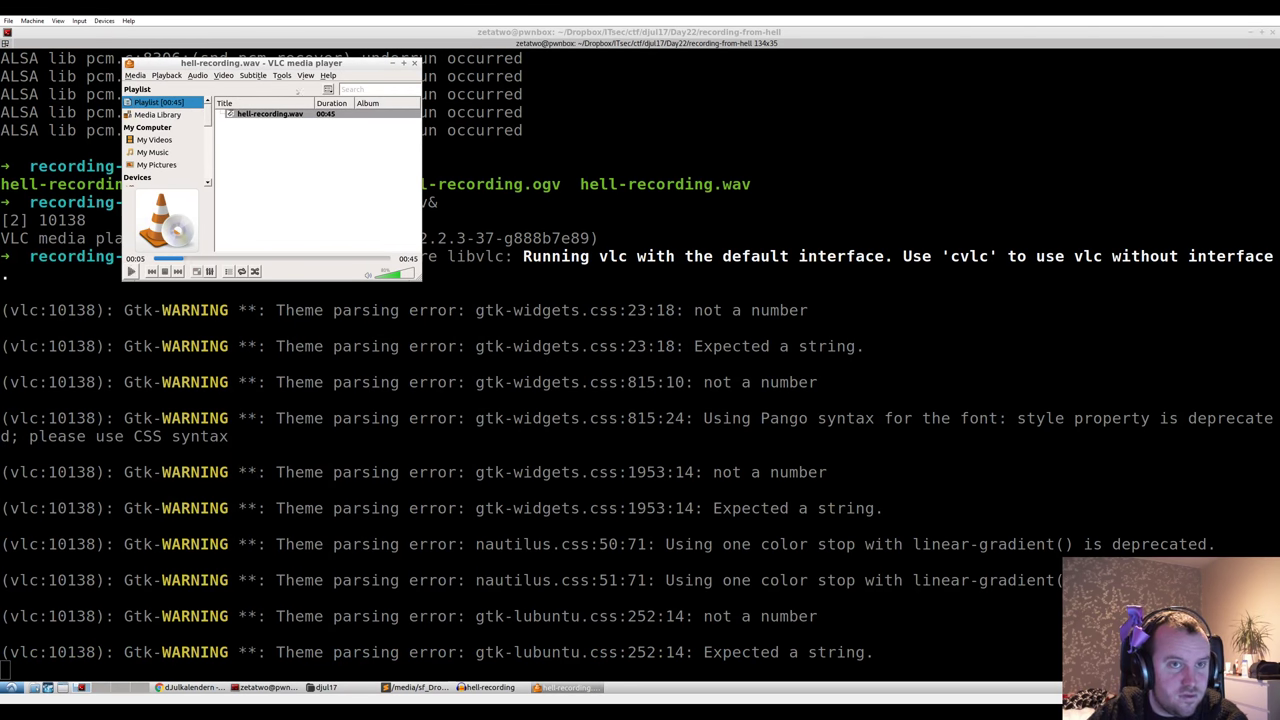
- Switch to Audacity and exit the hell-recording project without saving its changes
click(490, 687)
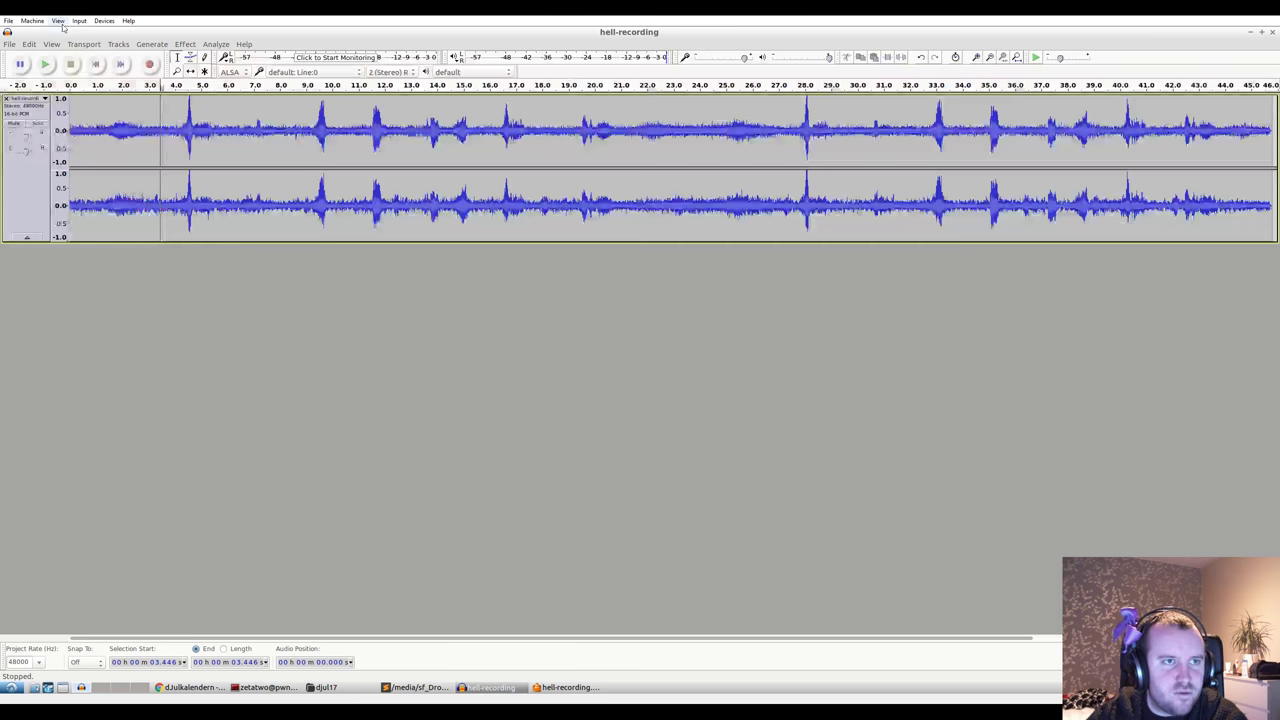
click(29, 44)
mouse_move(9, 44)
click(22, 299)
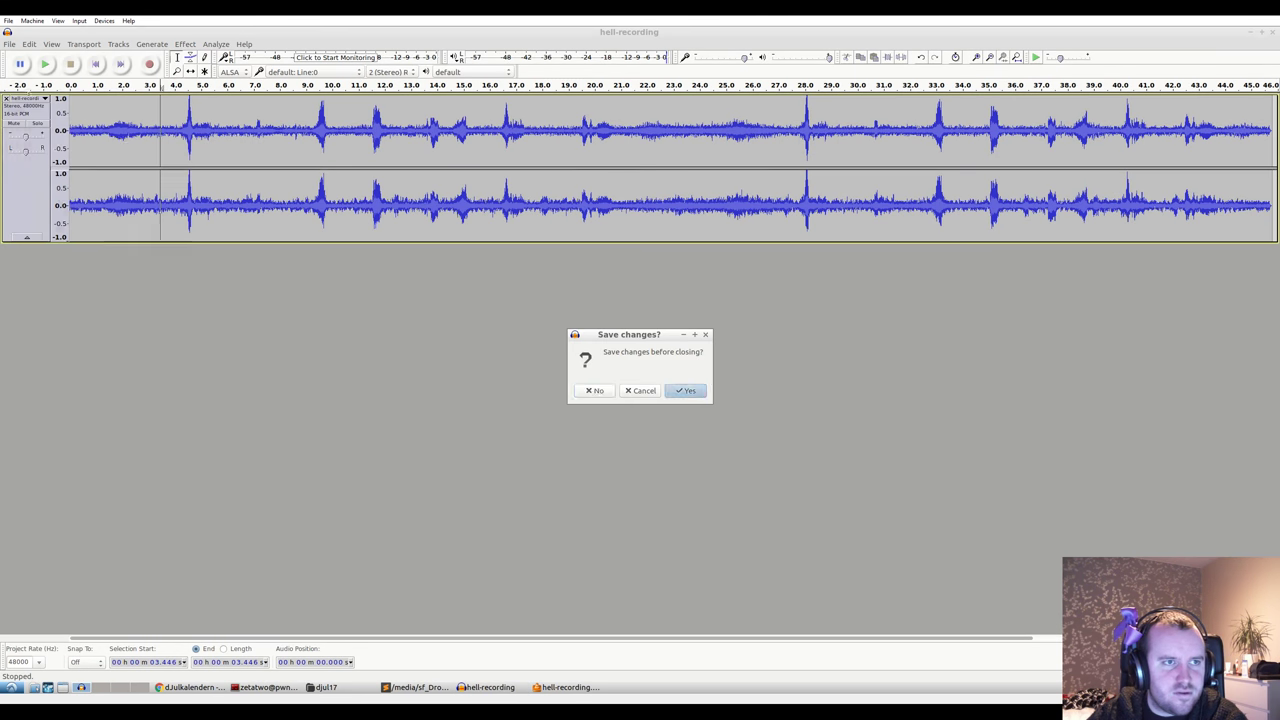
click(594, 390)
- Open hell-recording.wav in an empty Audacity project, copying the file before editing, and play the first few seconds of it
click(9, 44)
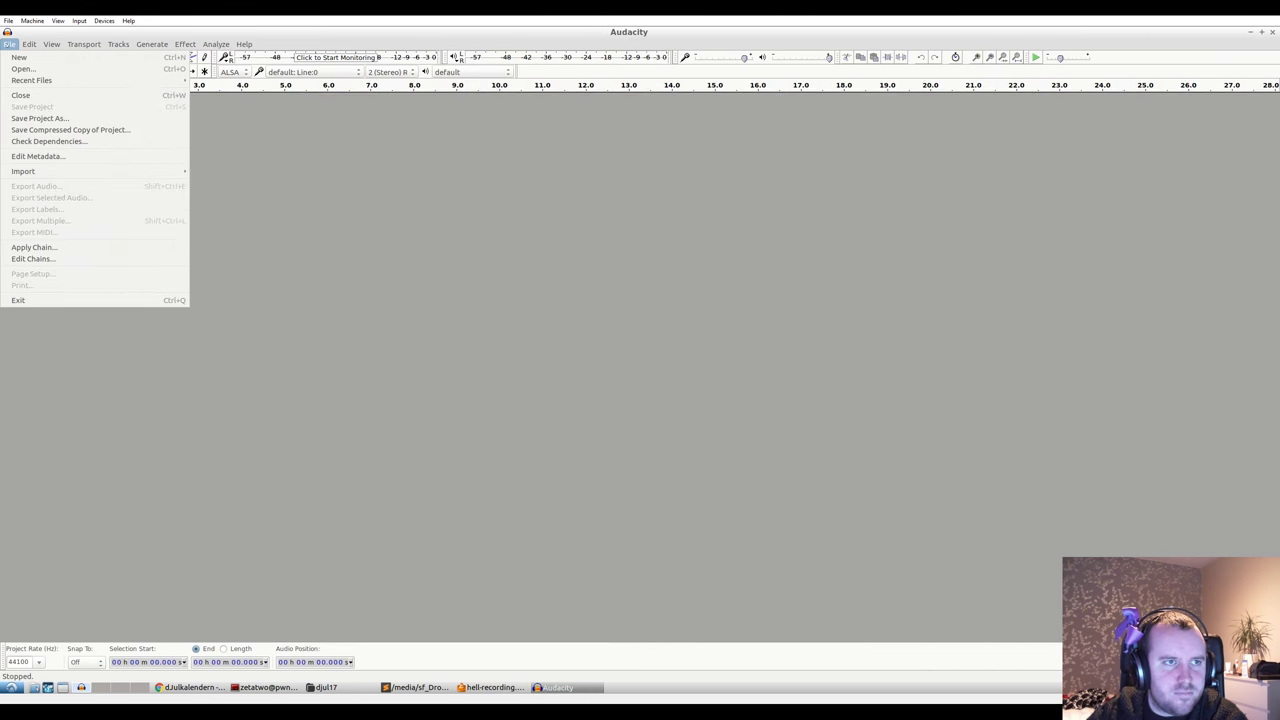
click(22, 68)
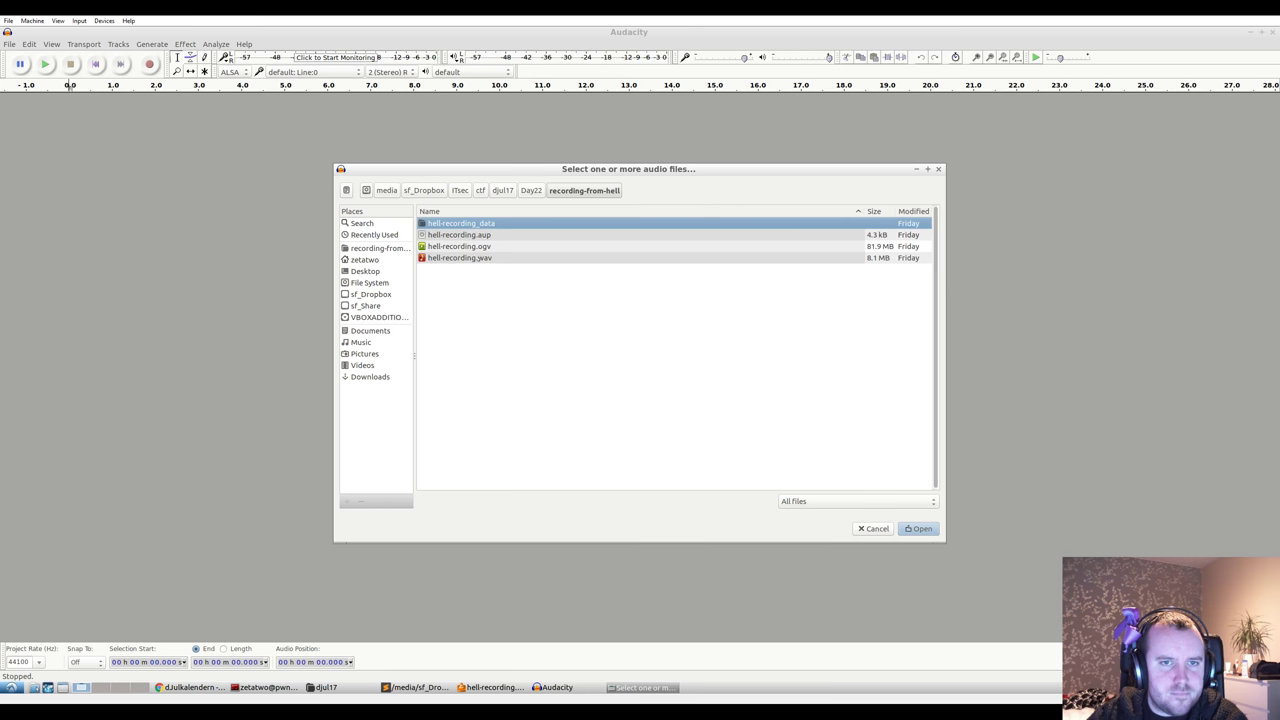
double_click(463, 258)
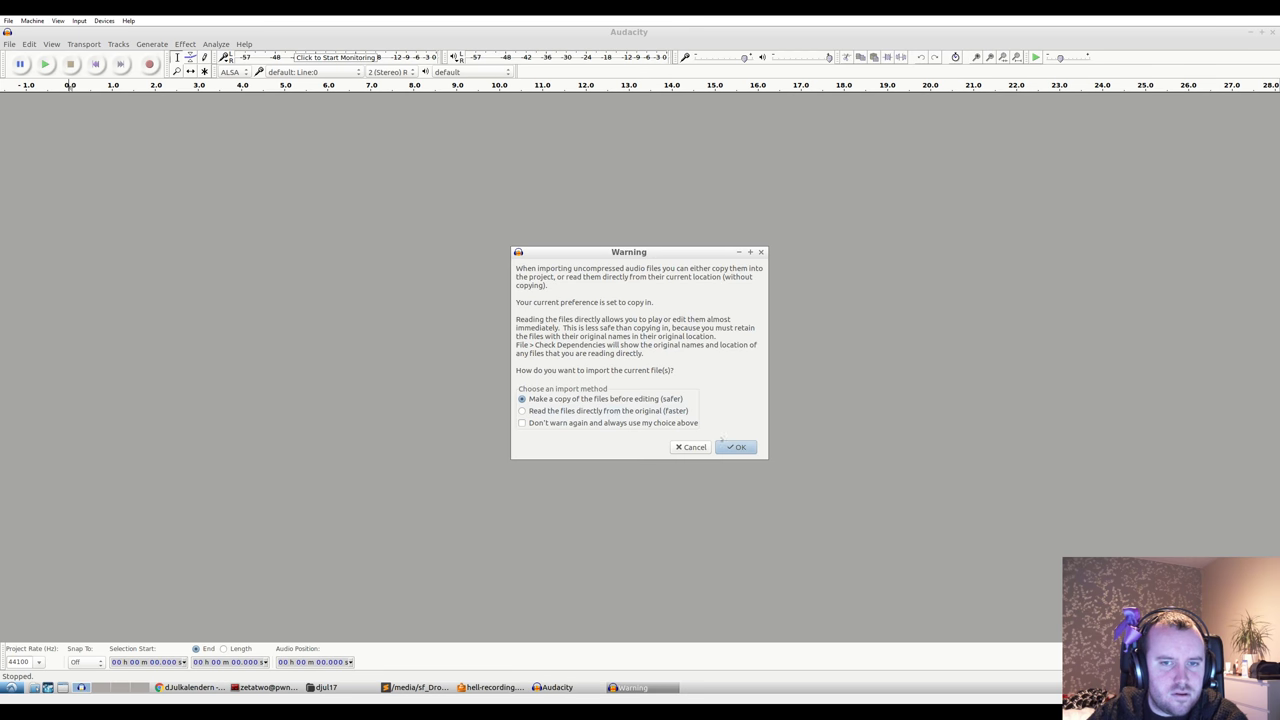
key(Return)
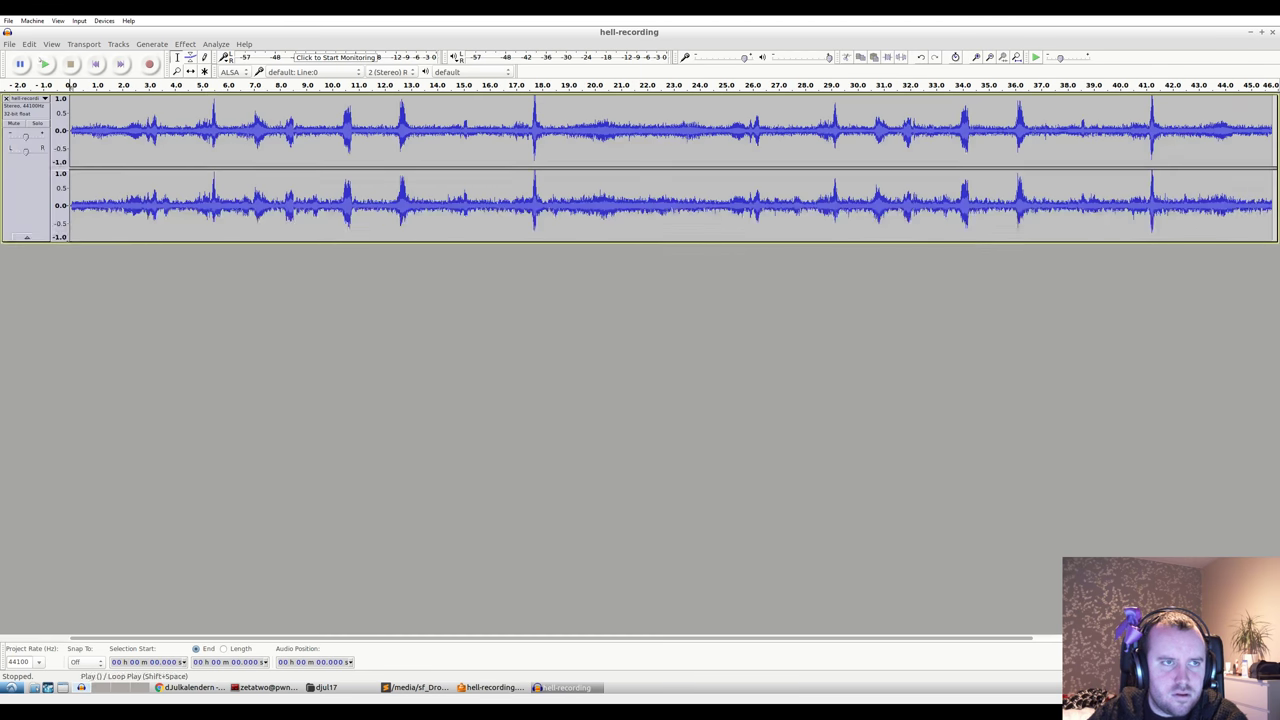
click(45, 64)
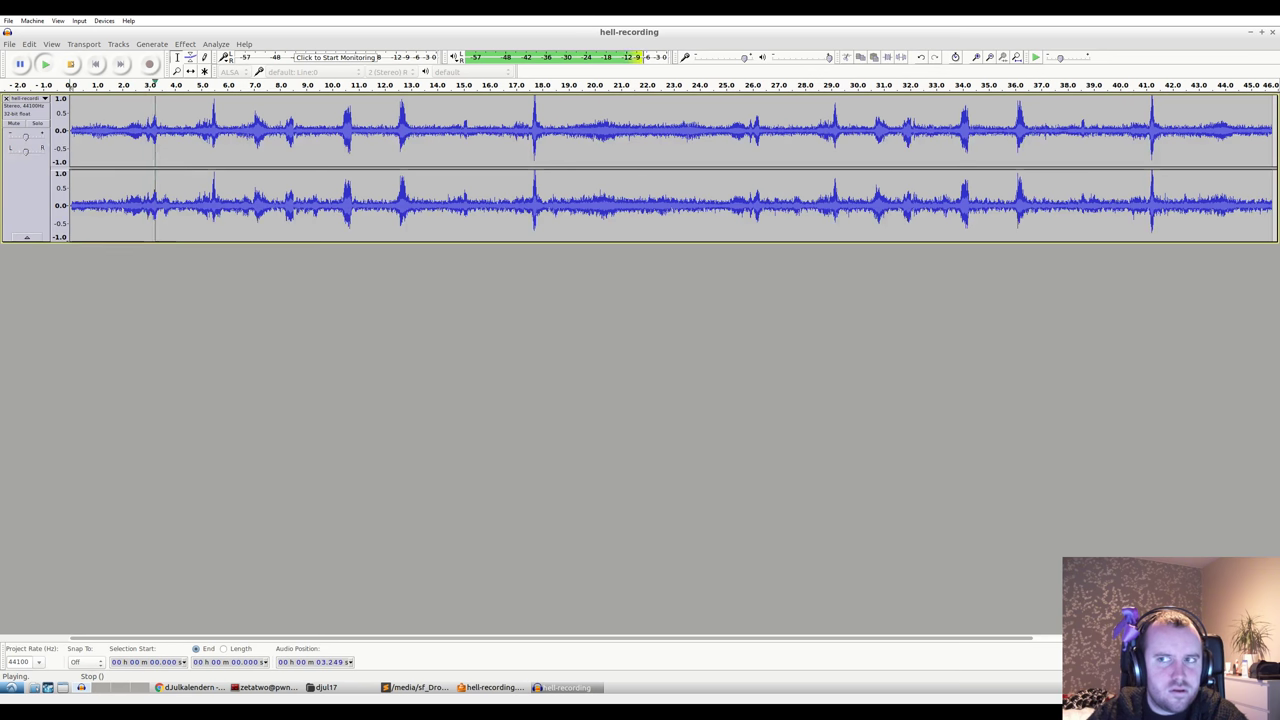
click(70, 64)
- Apply the Reverse effect to the entire hell-recording.wav track and start playing it from the beginning
click(185, 44)
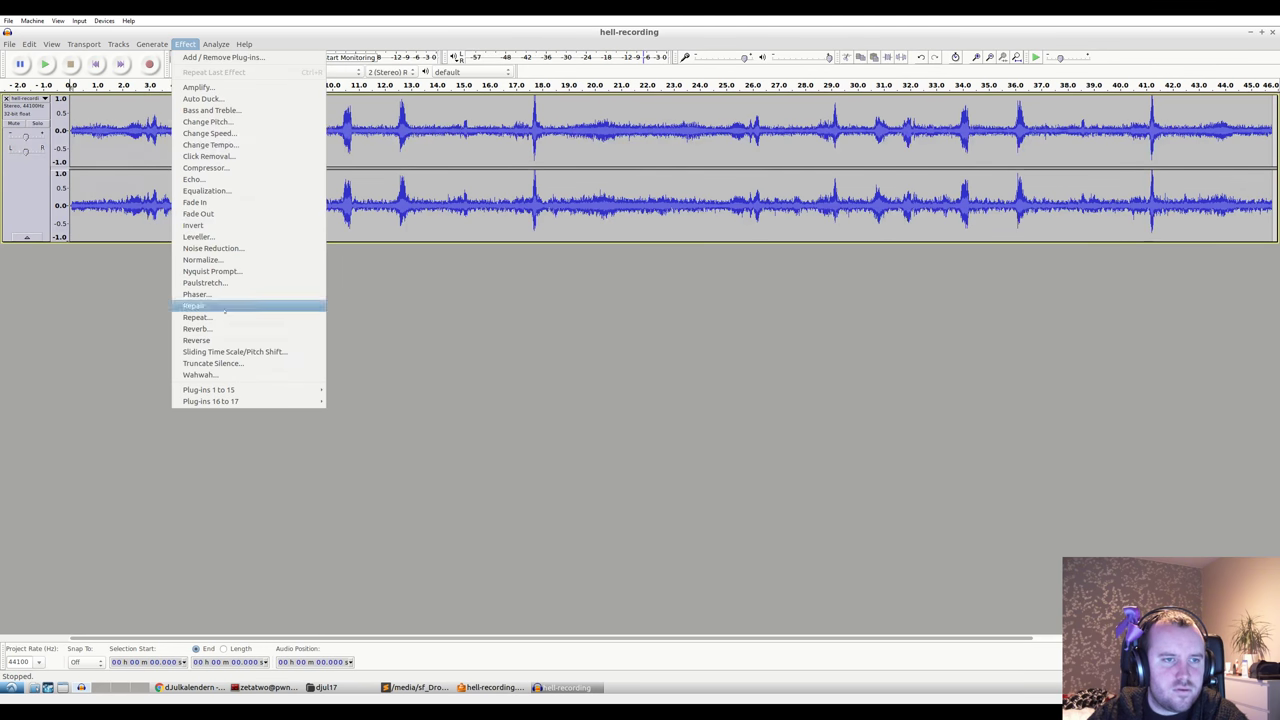
click(220, 340)
key(space)
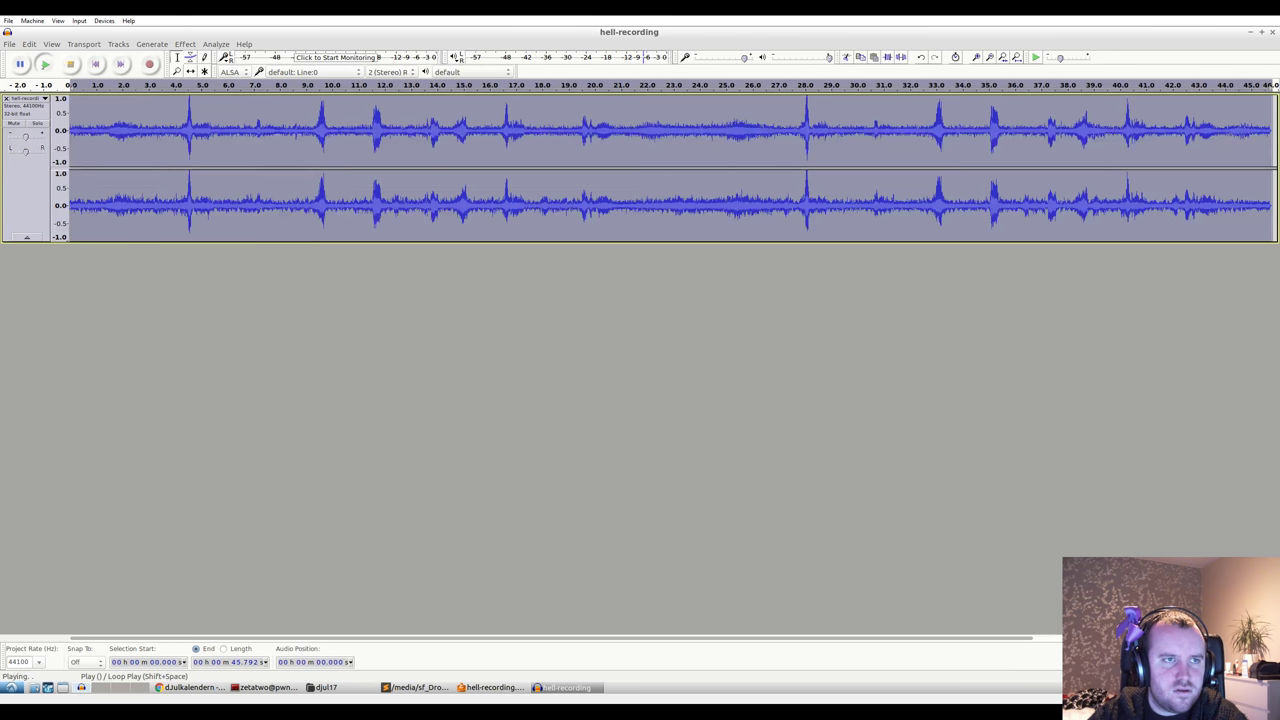